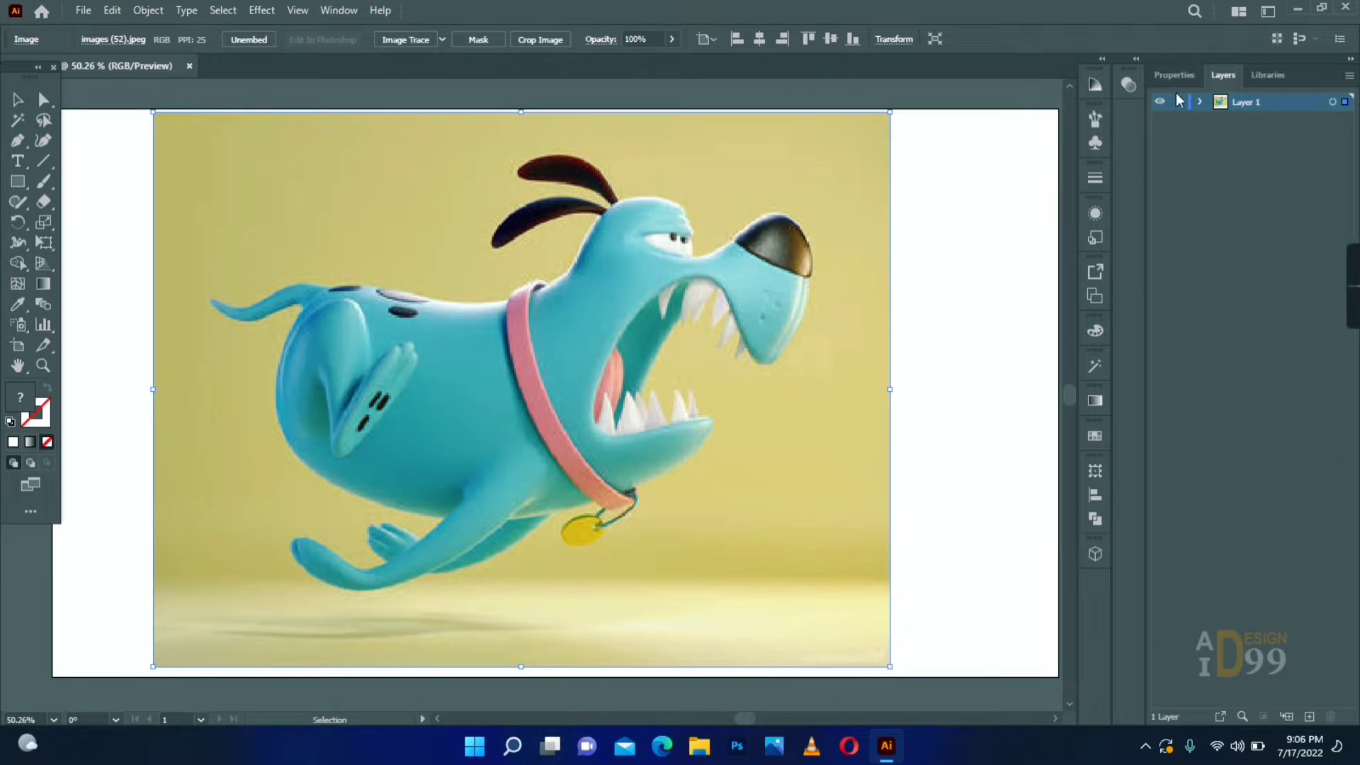
- Lock the reference image's layer and add a new layer above it
left_click(1177, 103)
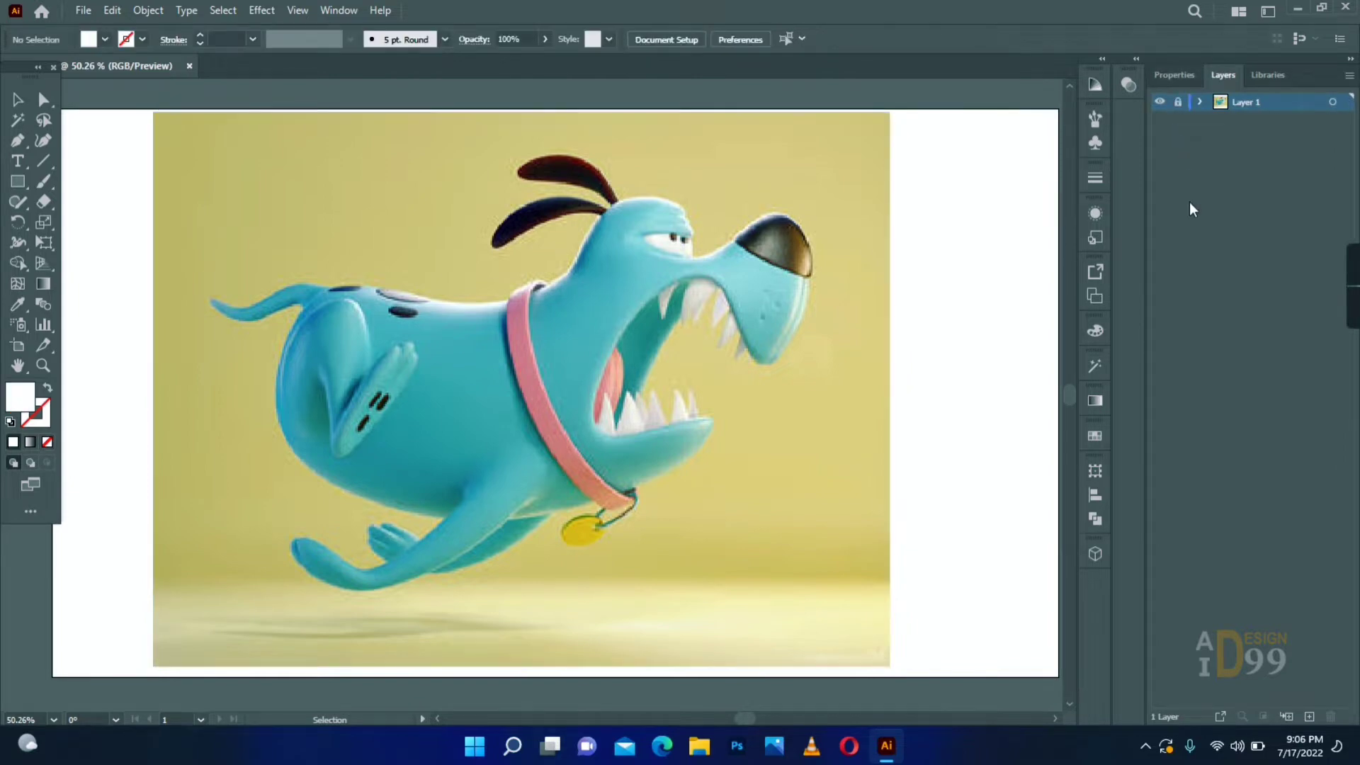
left_click(1309, 717)
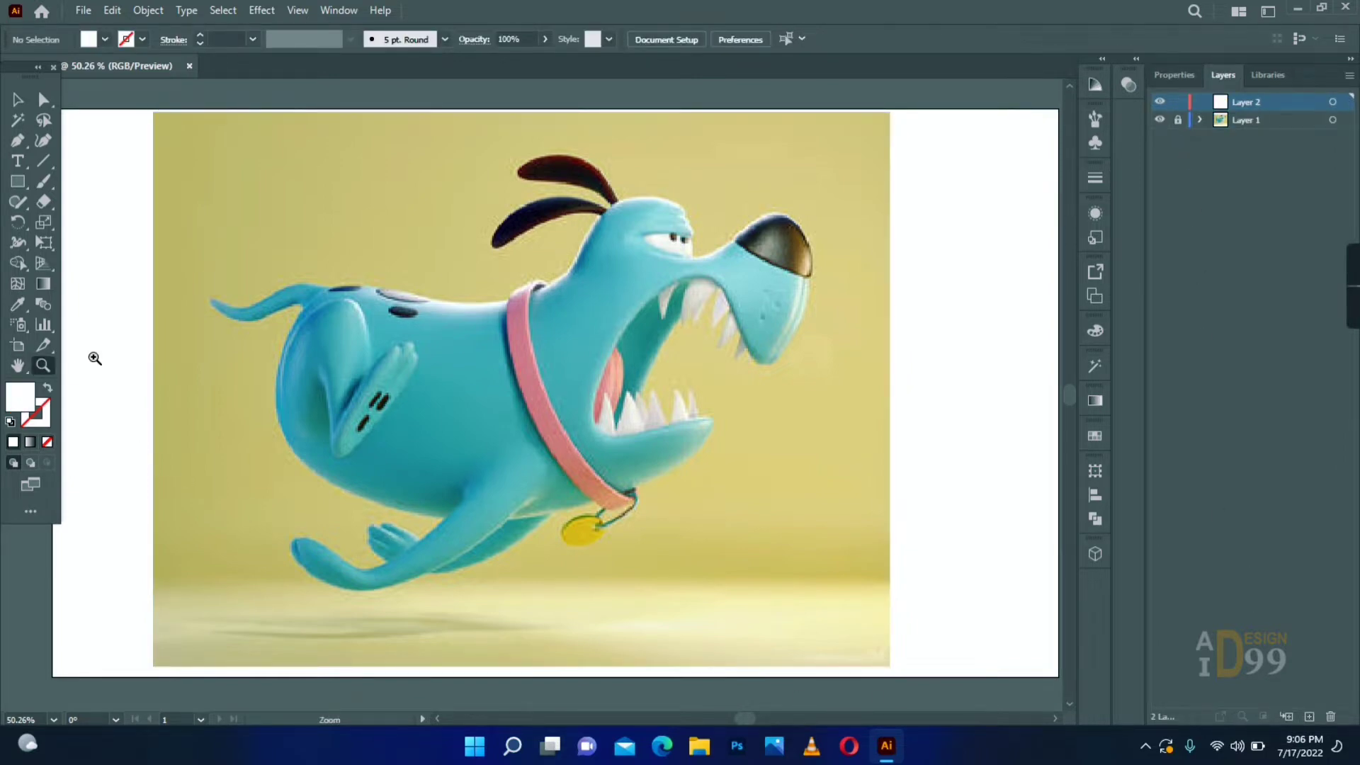
- Draw a rectangle over the dog's nose and fill it with the dark navy sampled from the nose
left_click(777, 263)
left_click(541, 393)
left_click(541, 391)
left_click_drag(539, 351, 586, 322)
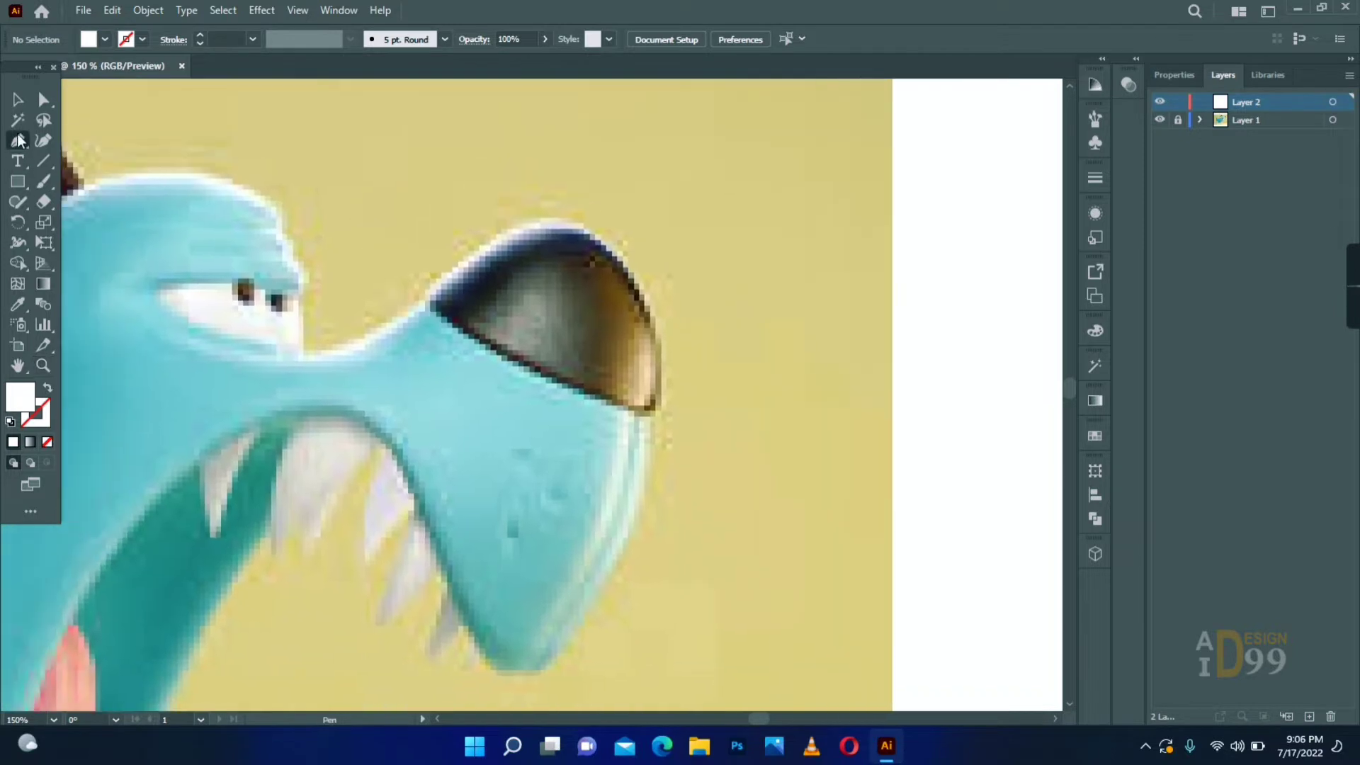
left_click(18, 181)
left_click_drag(454, 250, 670, 367)
key("i")
left_click(561, 246)
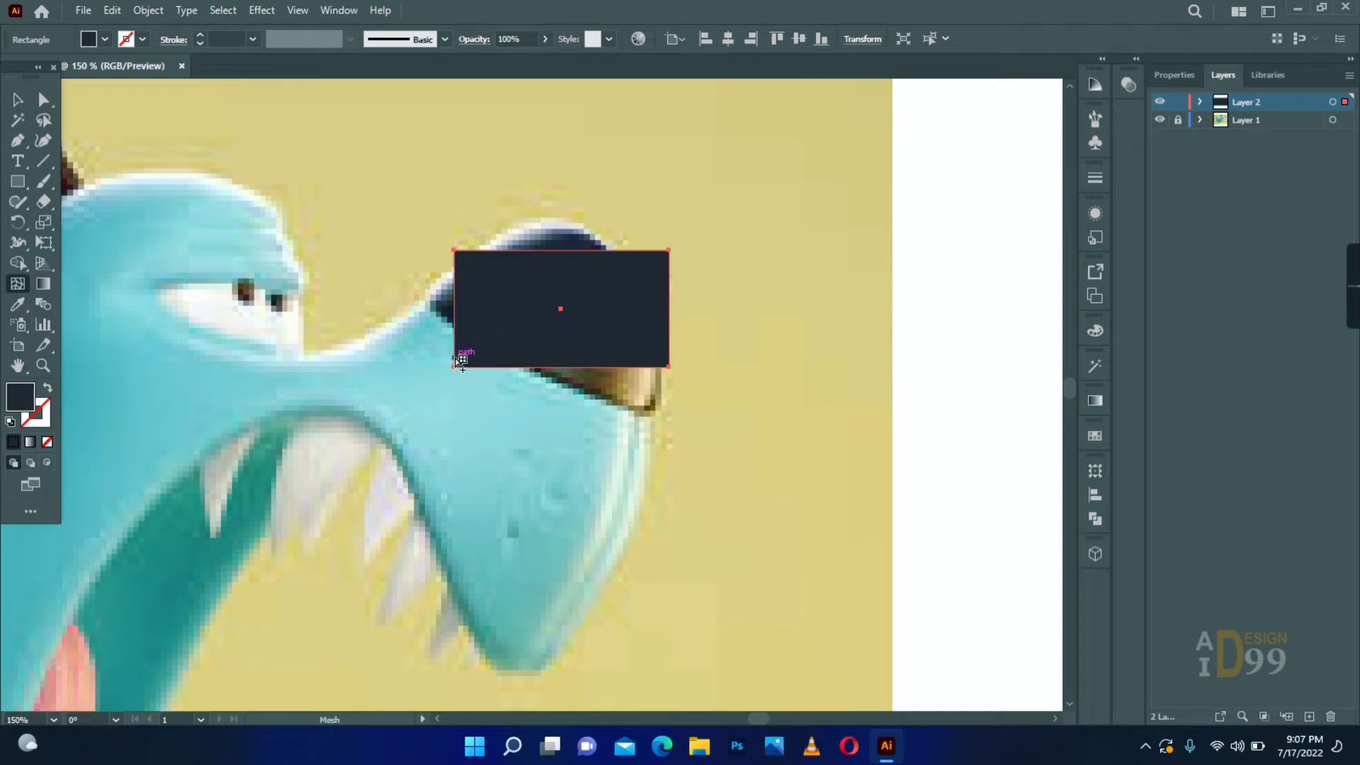
- Add a horizontal mesh line near the rectangle's lower edge and display Layer 2 as outlines only
left_click(457, 359)
left_click(18, 100)
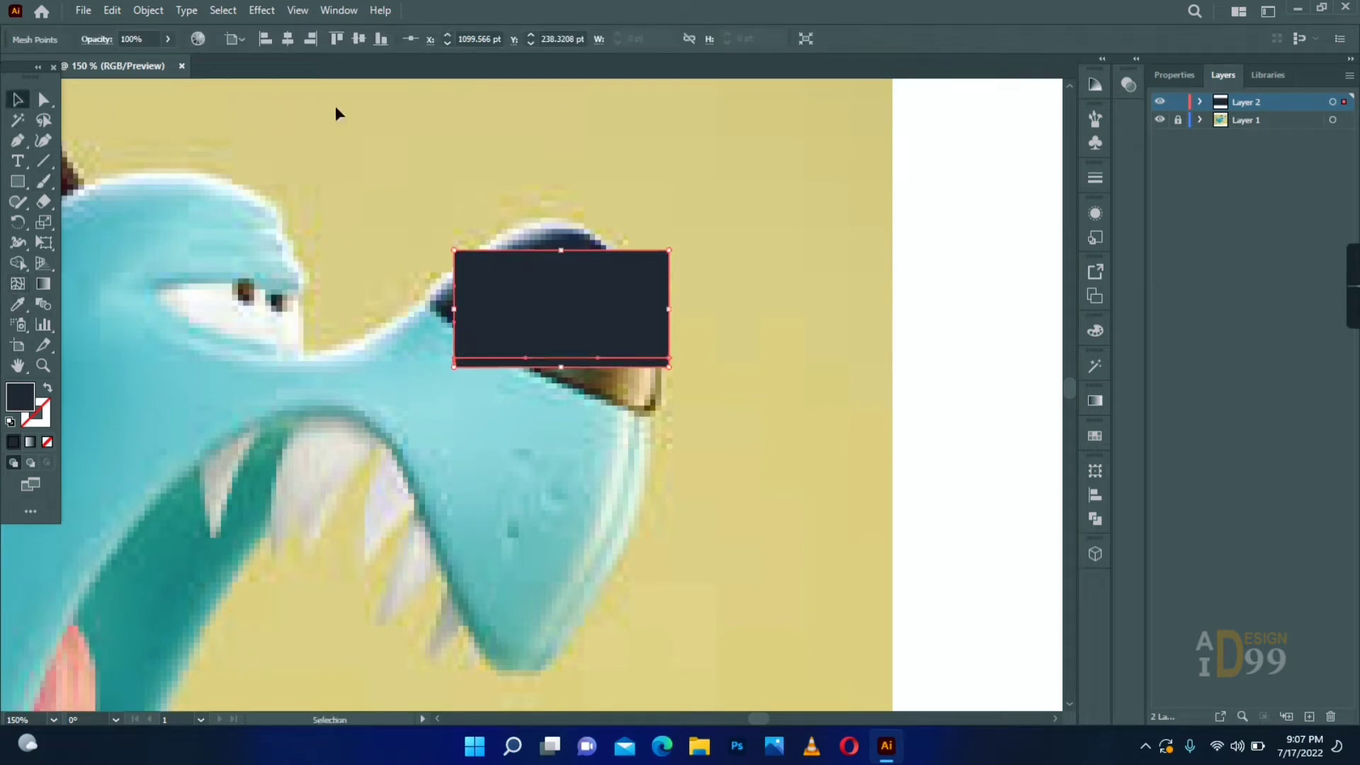
left_click(1159, 102, "ctrl")
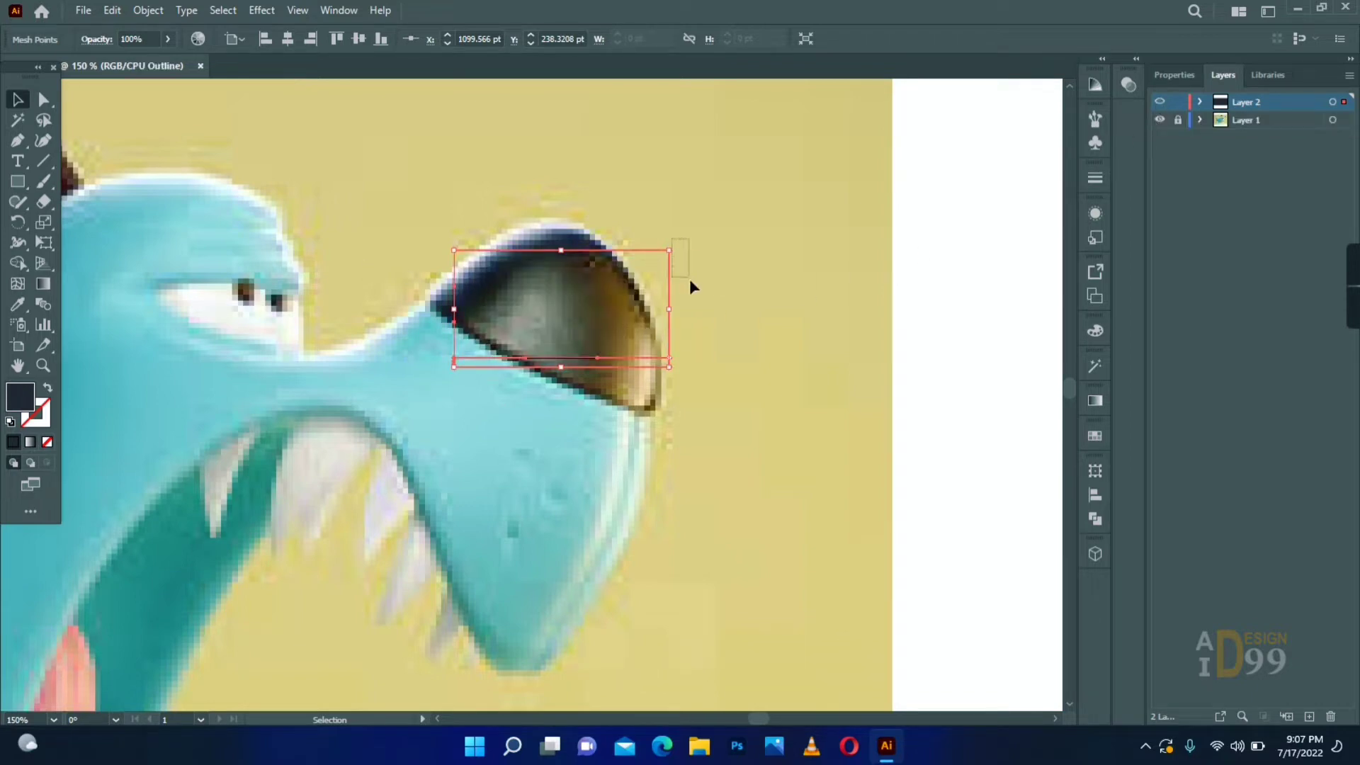
- Rotate the mesh to the nose's slope and place its two lower corner points on the ends of the nose's bottom edge
left_click_drag(691, 283, 630, 277)
key("ctrl+space")
left_click(587, 305, "ctrl")
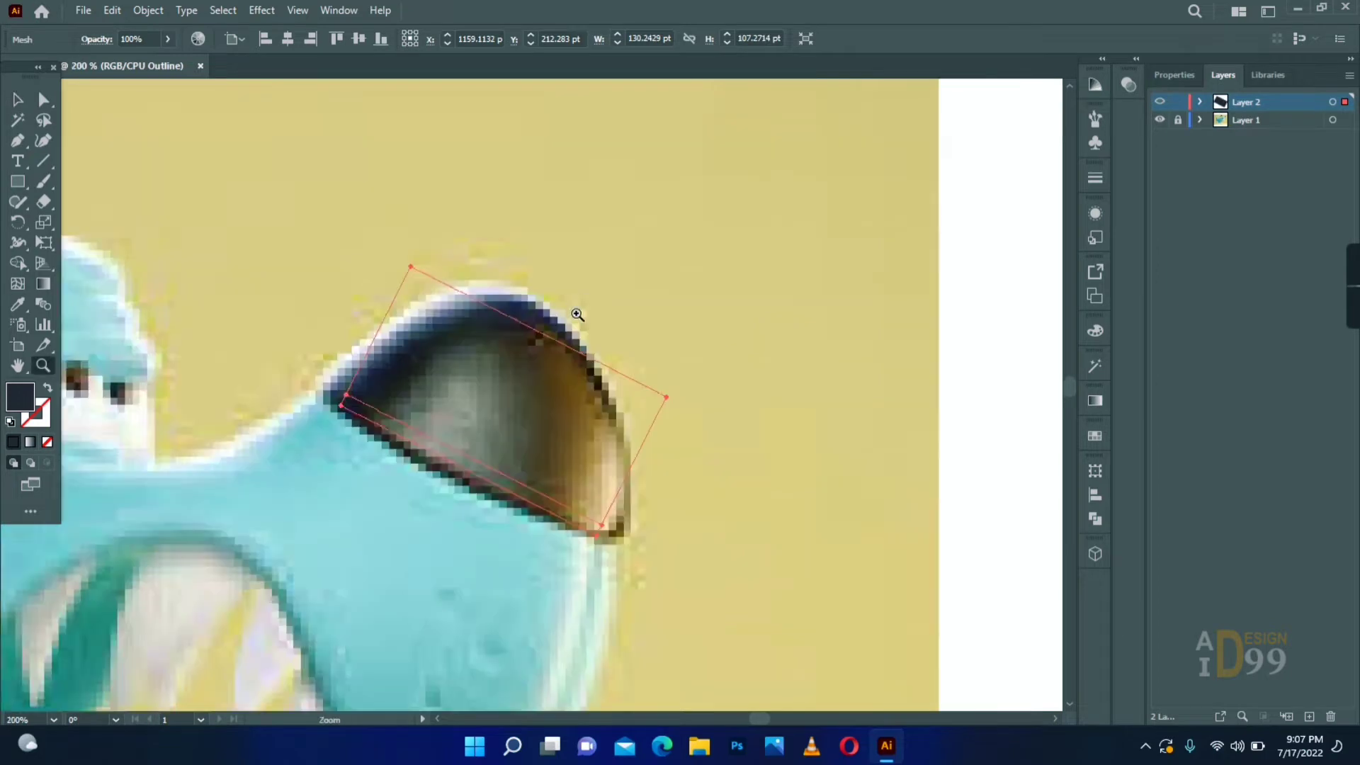
left_click(537, 368, "ctrl")
left_click_drag(473, 337, 454, 252)
left_click_drag(211, 362, 177, 343)
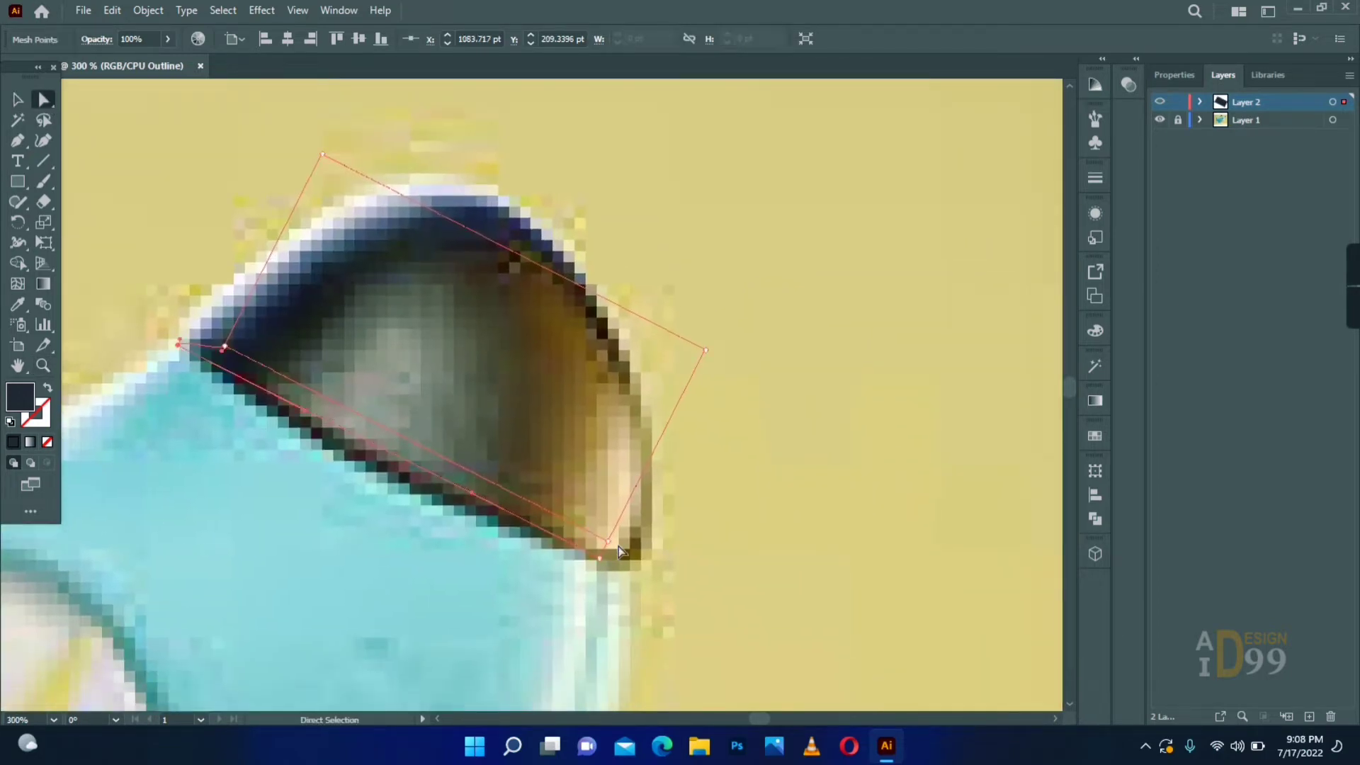
left_click_drag(618, 546, 646, 549)
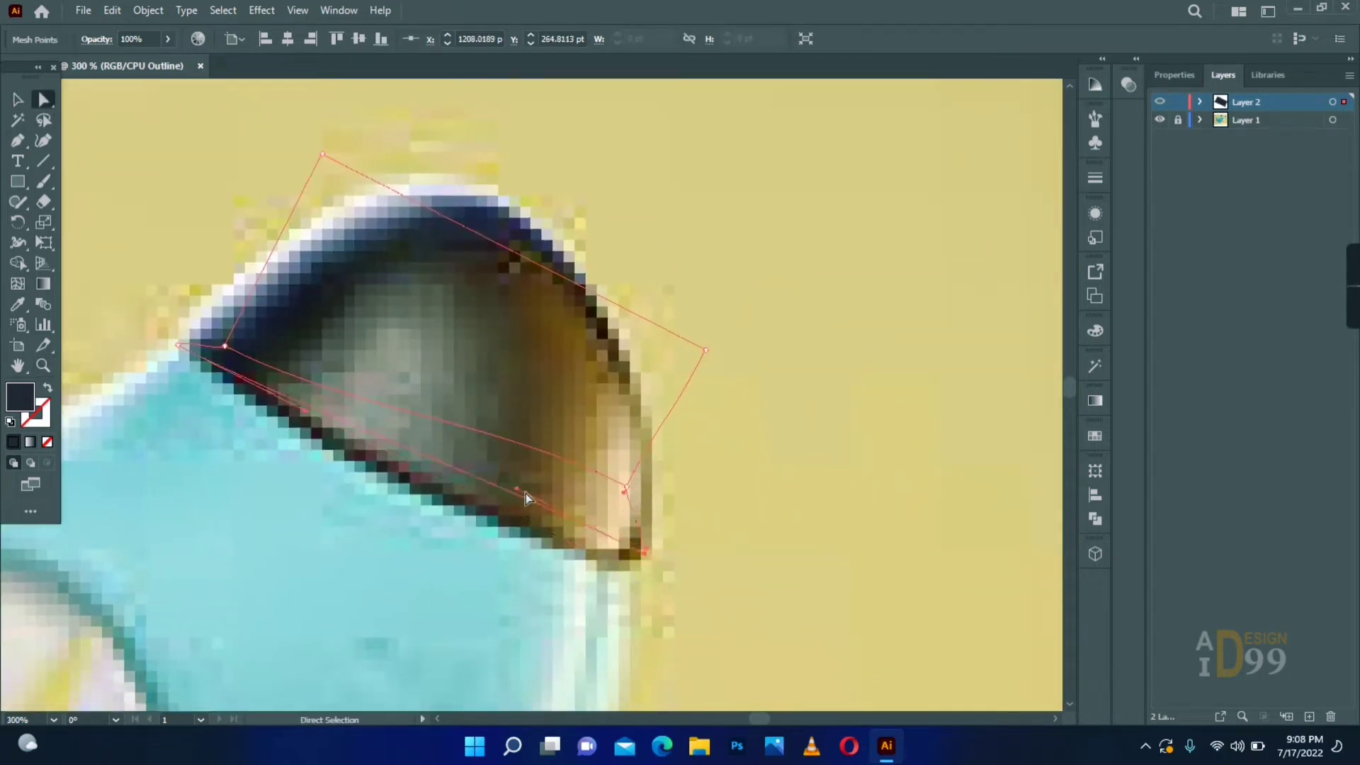
- Curve the mesh's bottom edge to follow the nose's lower outline
left_click_drag(526, 493, 522, 588)
left_click_drag(302, 416, 223, 395)
left_click_drag(525, 586, 540, 581)
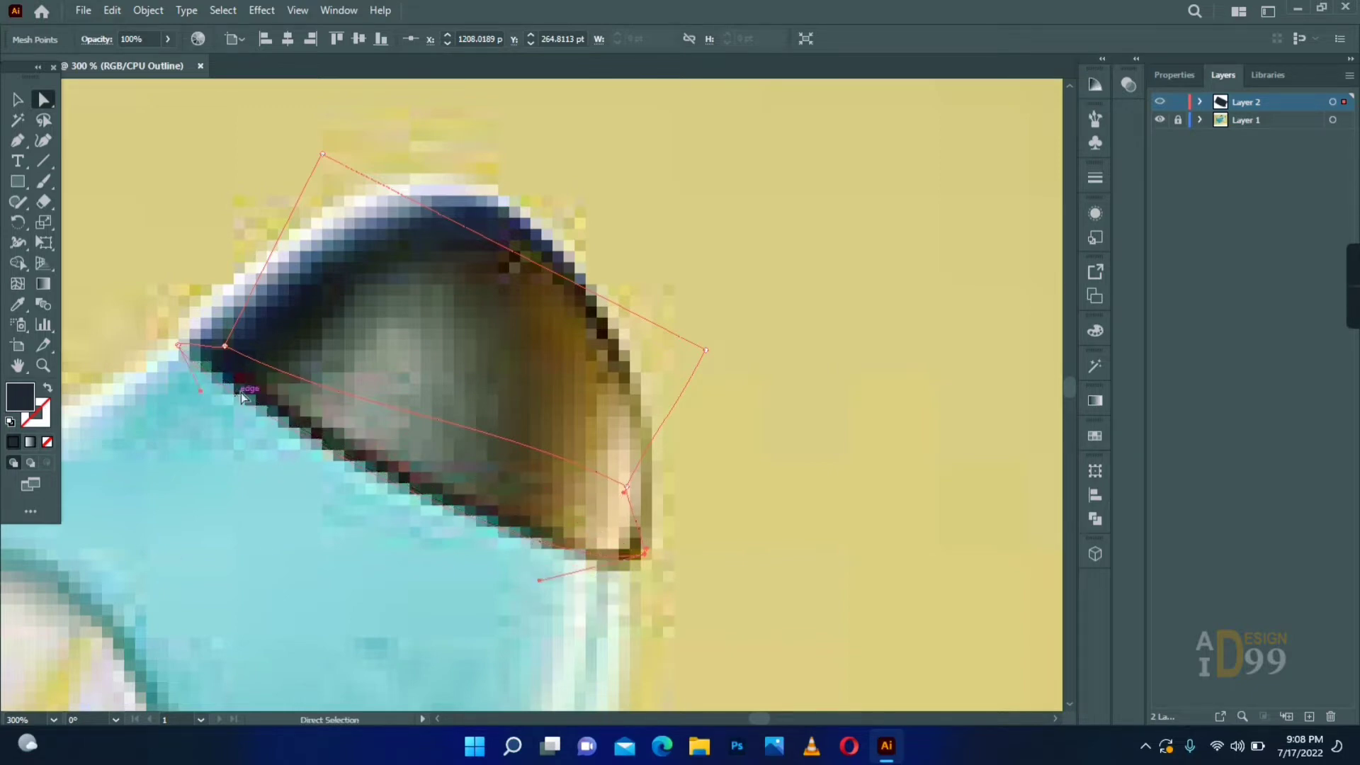
- Move the inner mesh line's end points toward the lower corners and bend it to run just above the bottom edge
left_click_drag(241, 396, 188, 342)
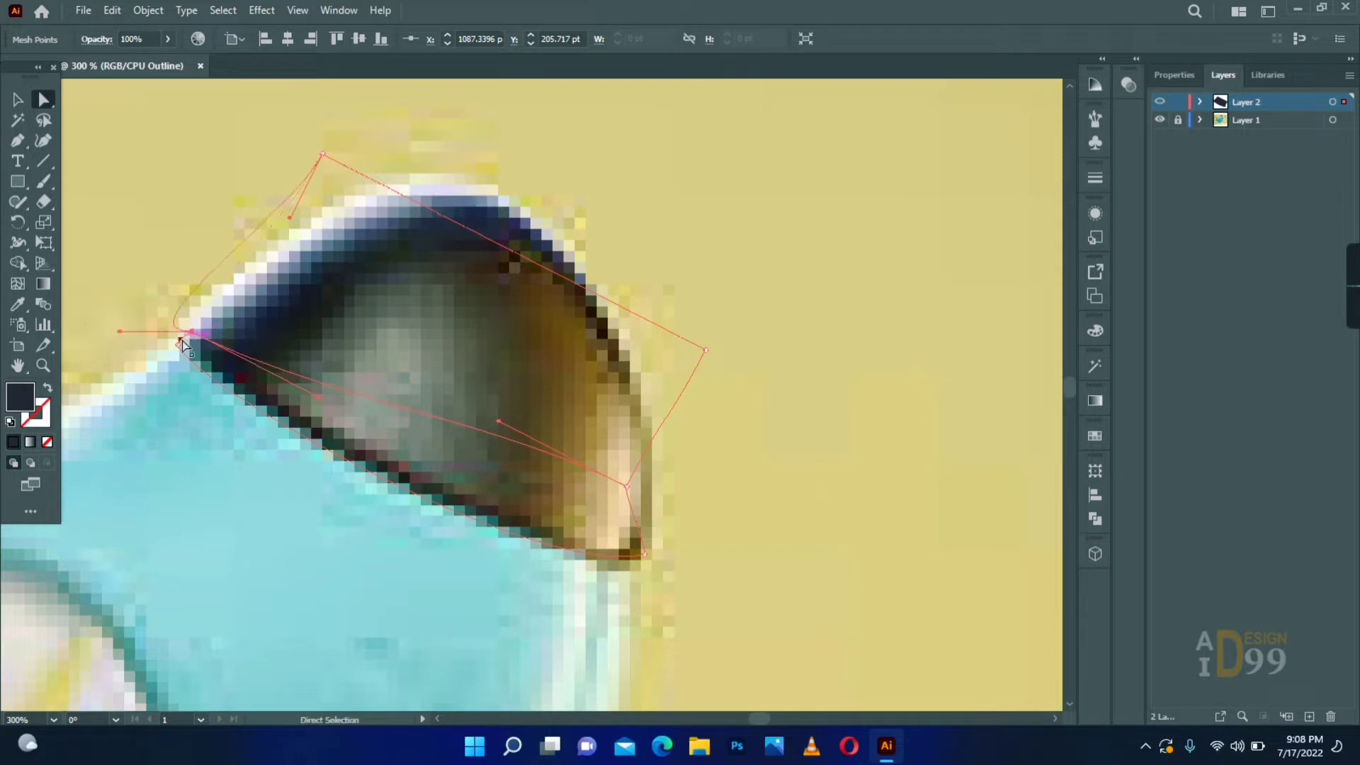
left_click_drag(626, 487, 594, 558)
key("plus")
left_click(595, 557)
key("a")
left_click(644, 542)
left_click_drag(513, 471, 546, 580)
left_click_drag(317, 397, 243, 391)
left_click_drag(546, 580, 540, 563)
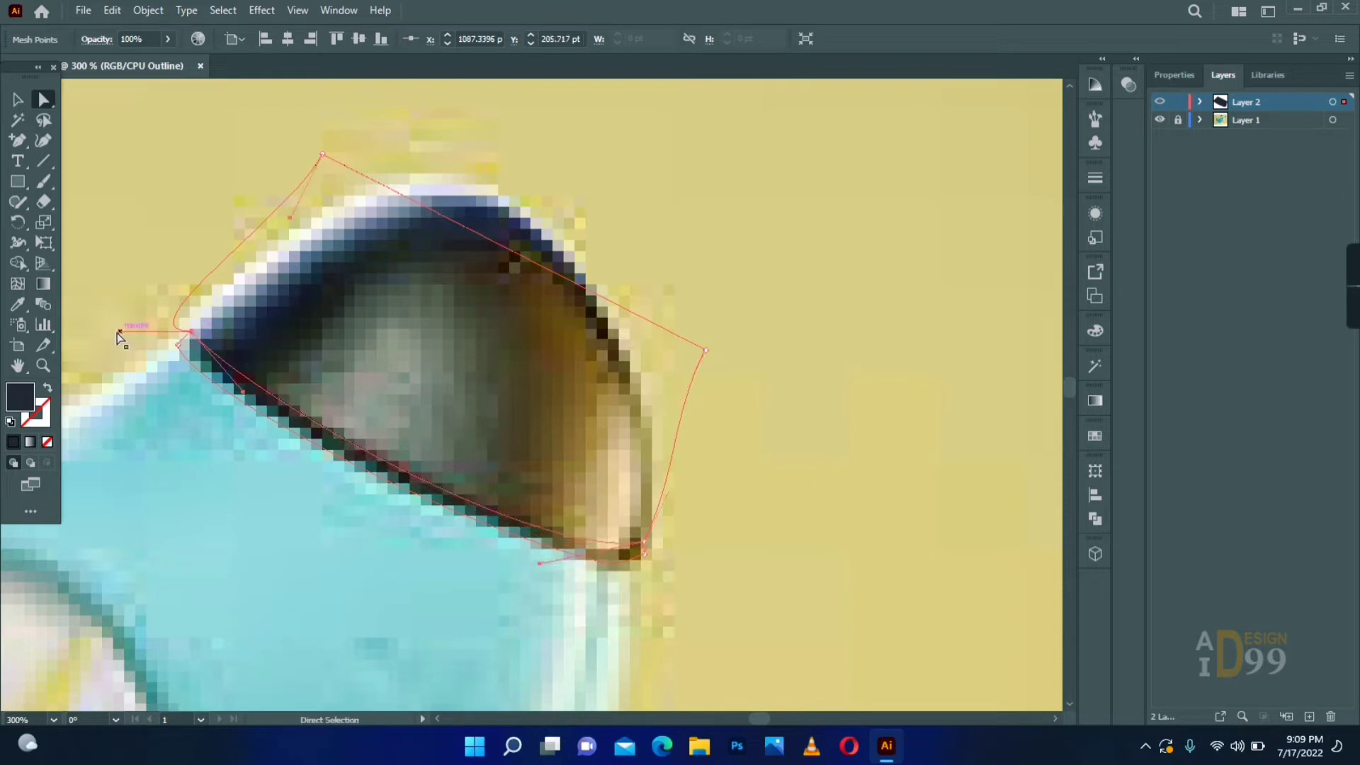
- Place the mesh's two upper corner points on the nose's outline and curve the right edge along the nose tip
left_click_drag(119, 331, 273, 268)
left_click_drag(322, 154, 399, 179)
left_click_drag(706, 350, 584, 270)
left_click_drag(577, 338, 602, 343)
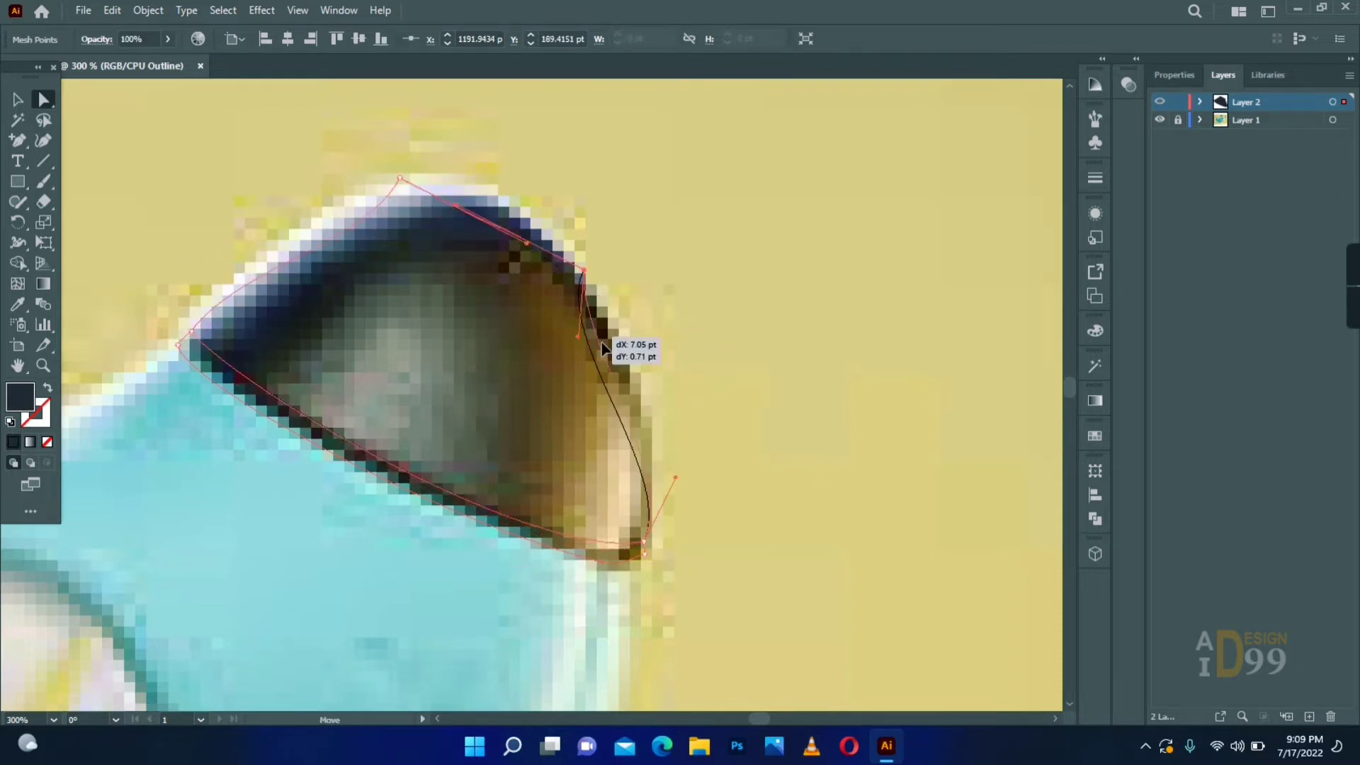
left_click_drag(675, 477, 674, 468)
left_click_drag(644, 542, 647, 543)
left_click_drag(677, 468, 658, 460)
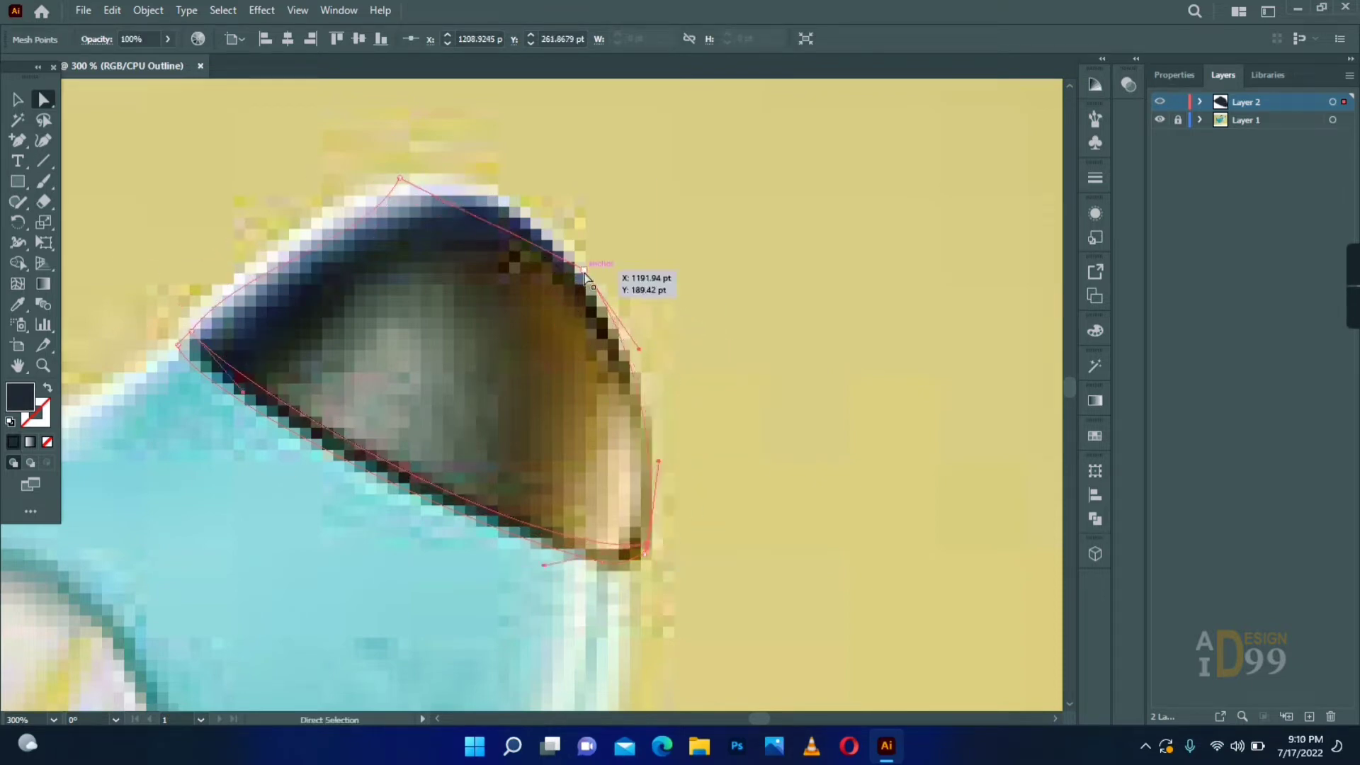
left_click_drag(584, 270, 576, 264)
left_click_drag(658, 461, 666, 446)
- Curve the mesh's left and top edges along the nose's upper outline, then deselect the mesh
left_click(400, 178)
left_click_drag(359, 244, 296, 218)
left_click_drag(191, 331, 190, 328)
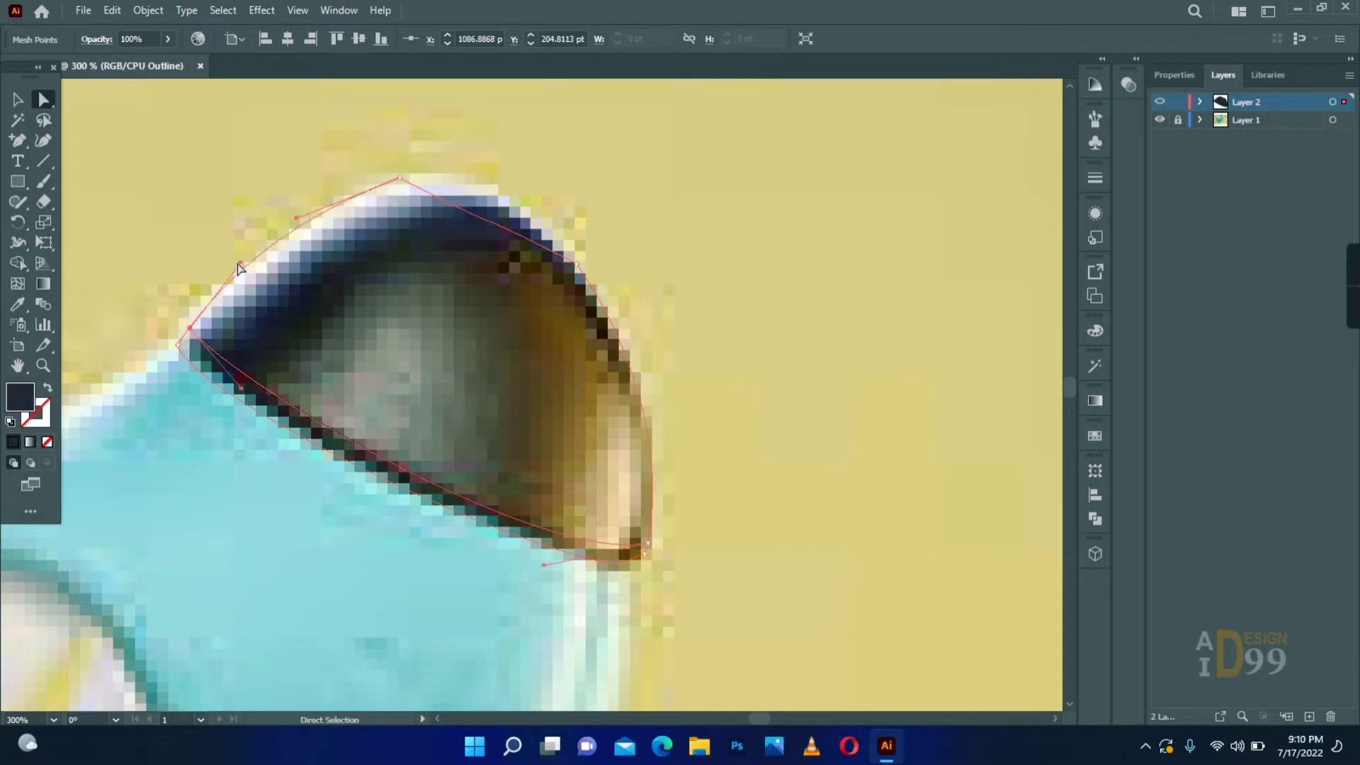
left_click_drag(269, 265, 255, 264)
left_click_drag(296, 217, 301, 220)
left_click_drag(514, 234, 475, 176)
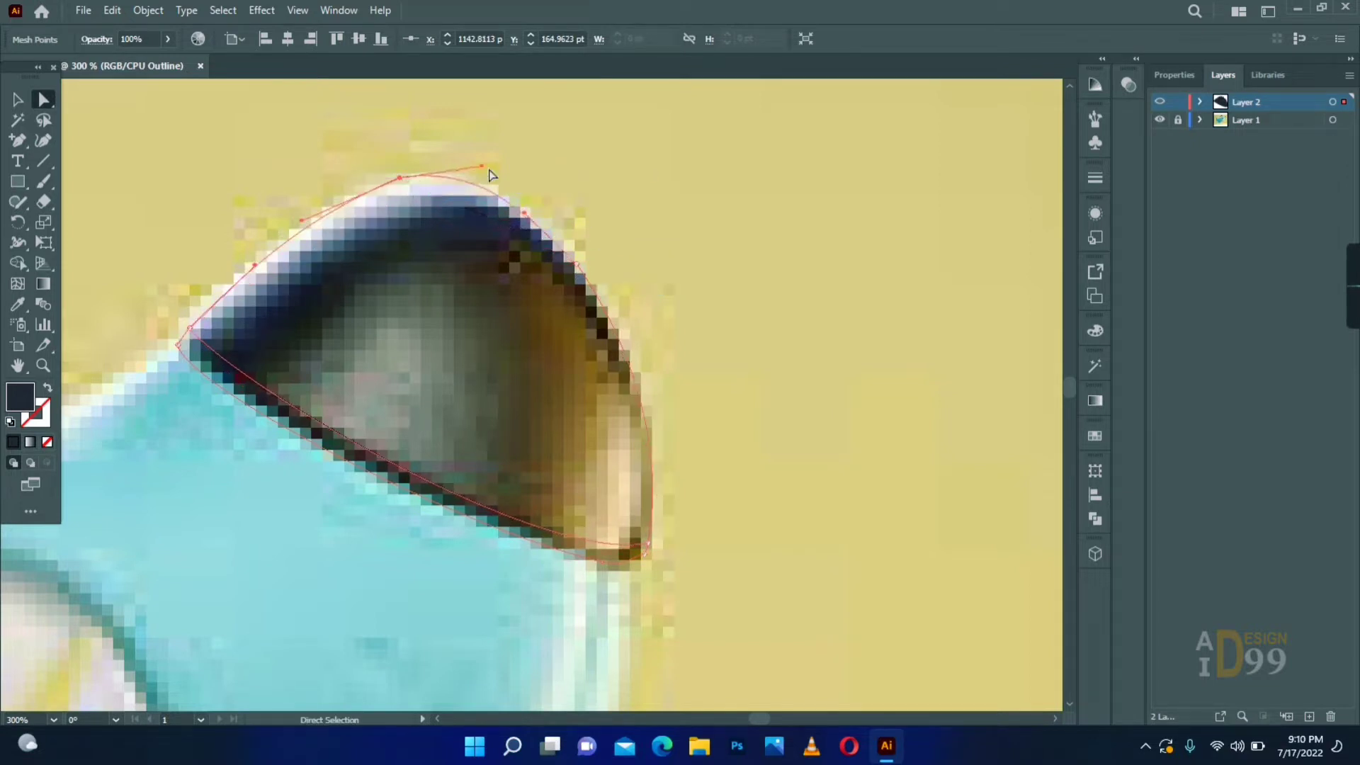
left_click(227, 158)
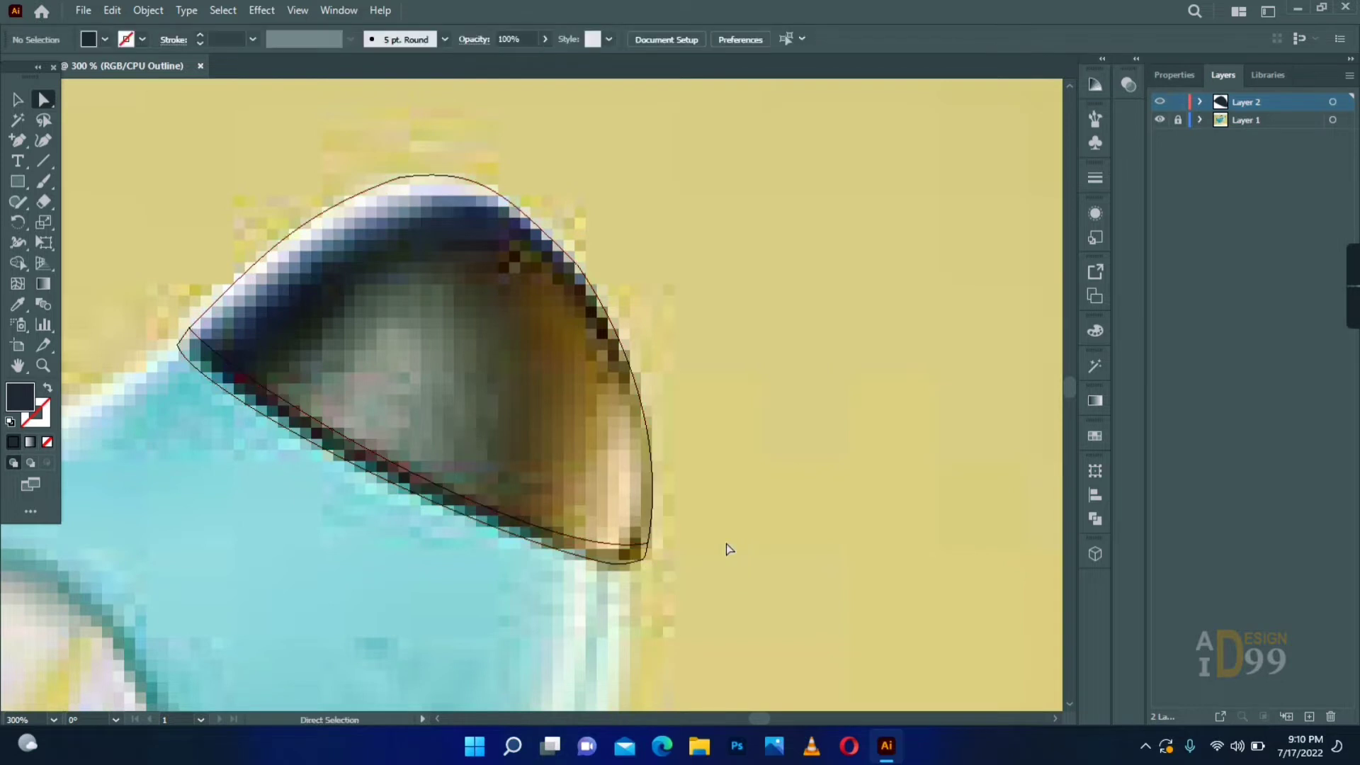
- Add a mesh line starting near the lower-left corner and bend it along the inner edge of the nose's dark band
key("u")
left_click(257, 383)
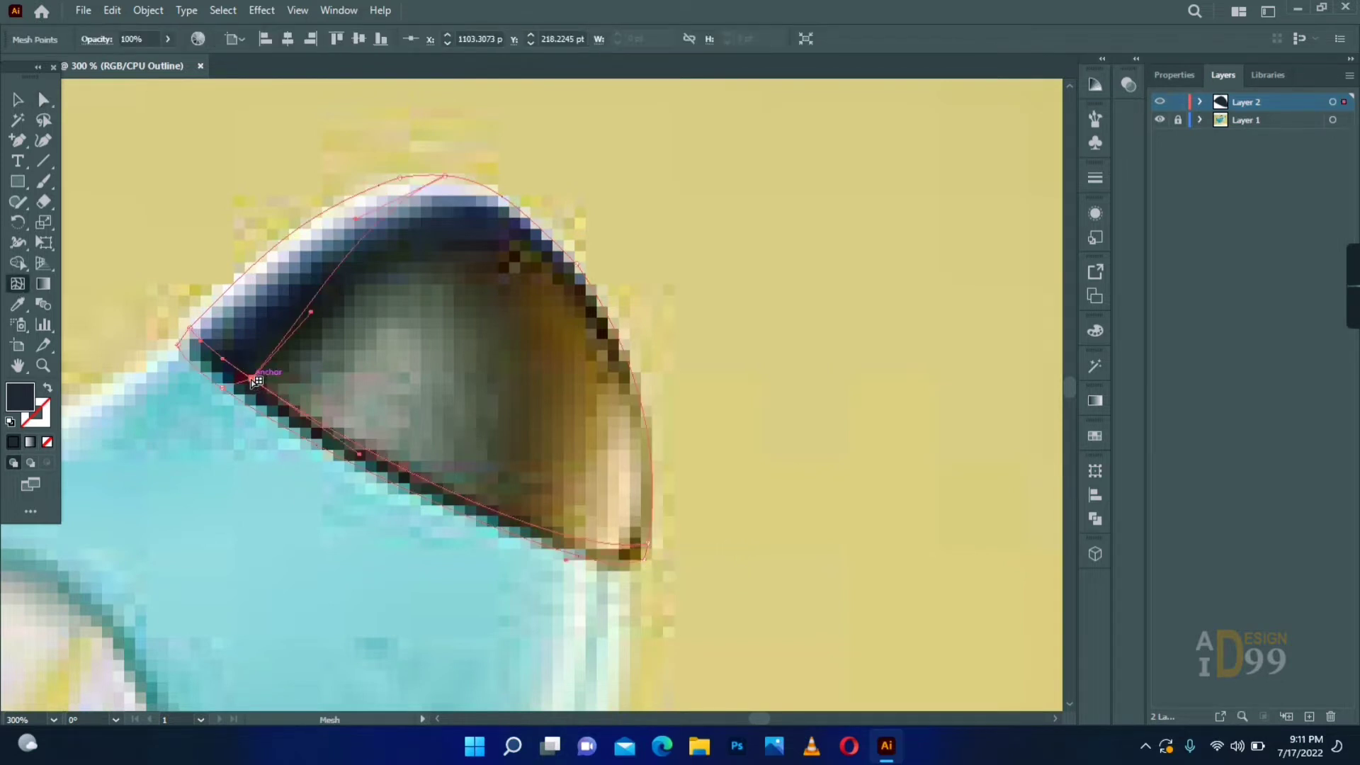
left_click_drag(444, 177, 552, 238)
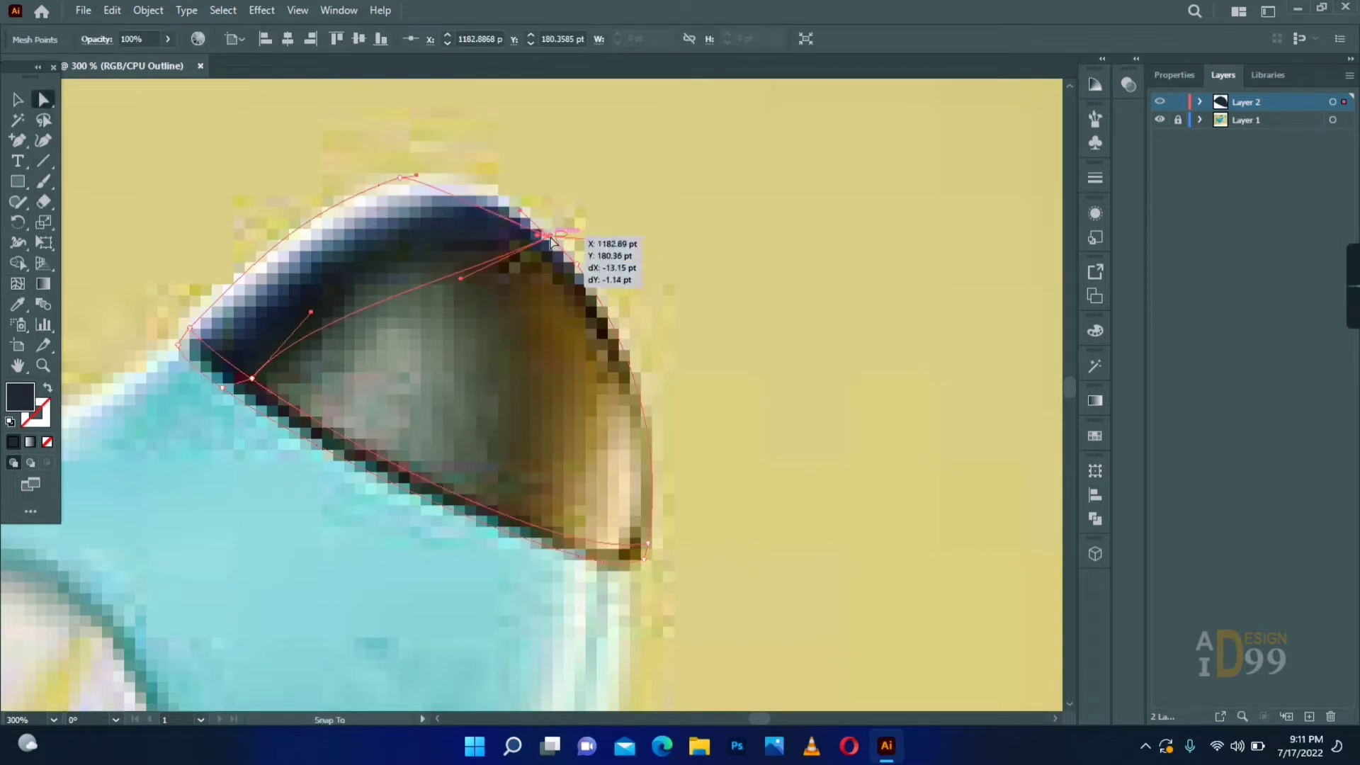
left_click_drag(461, 278, 387, 206)
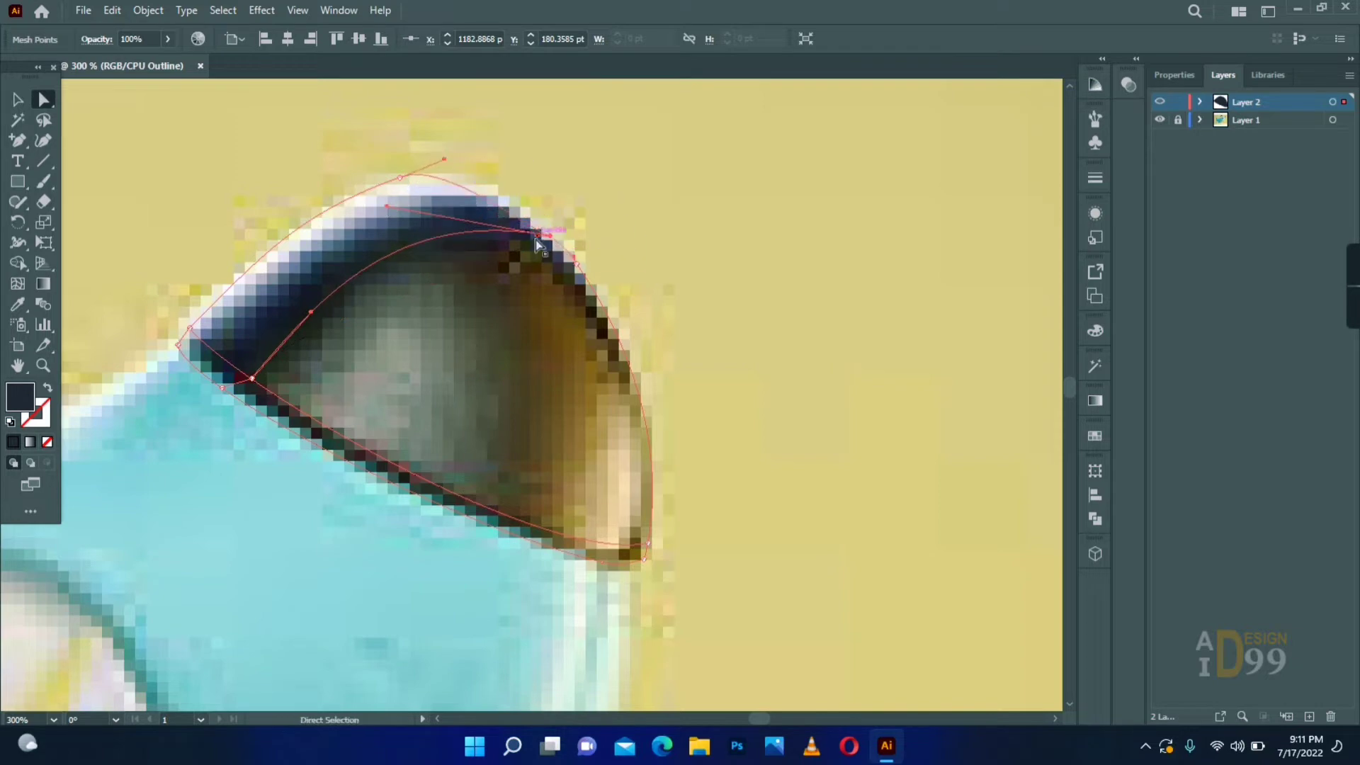
left_click_drag(539, 199, 557, 236)
left_click_drag(536, 199, 513, 189)
- Add one mesh line through the nose's dark band and another just above the bottom edge
left_click(251, 379)
key("u")
left_click(229, 362)
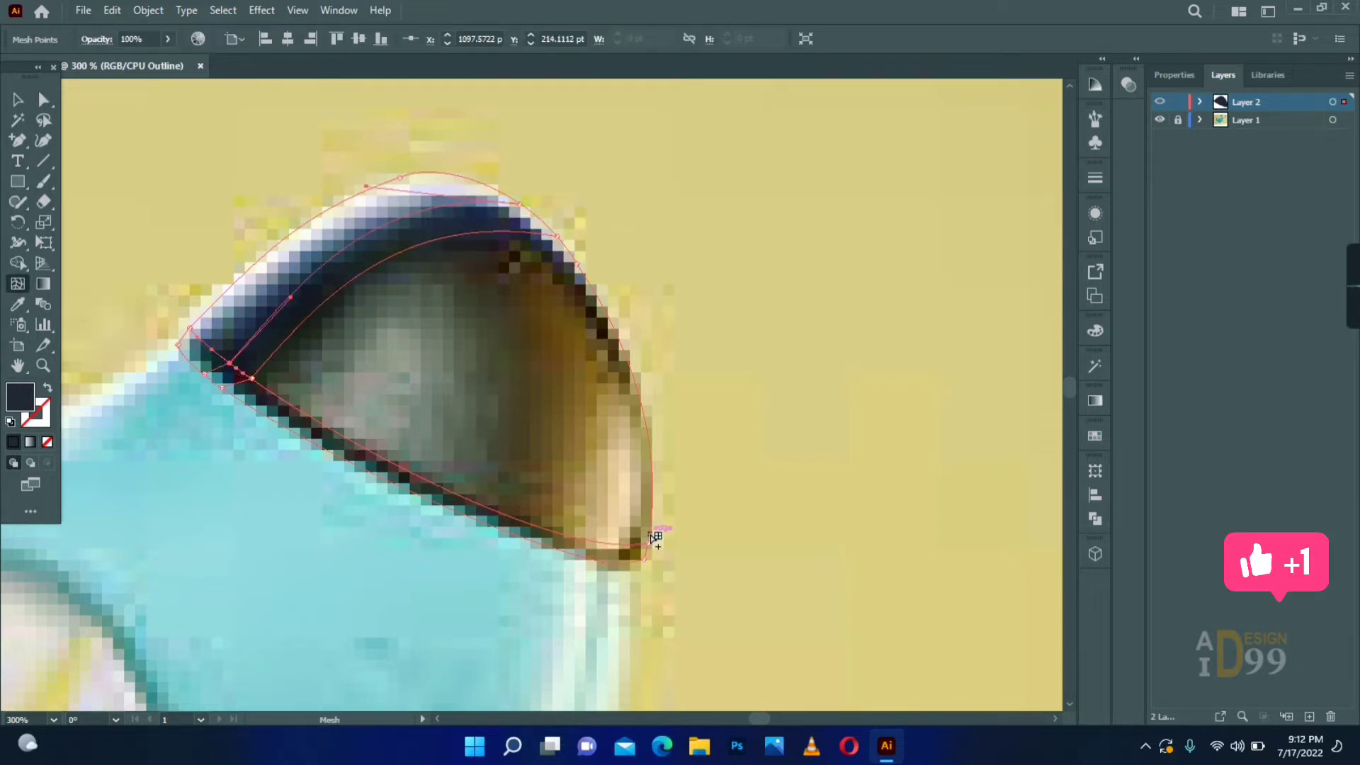
left_click(655, 538)
- Colour the mesh points along the nose's bottom rim with dark tones sampled from the reference image
left_click(43, 100)
left_click_drag(185, 356, 187, 357)
key("i")
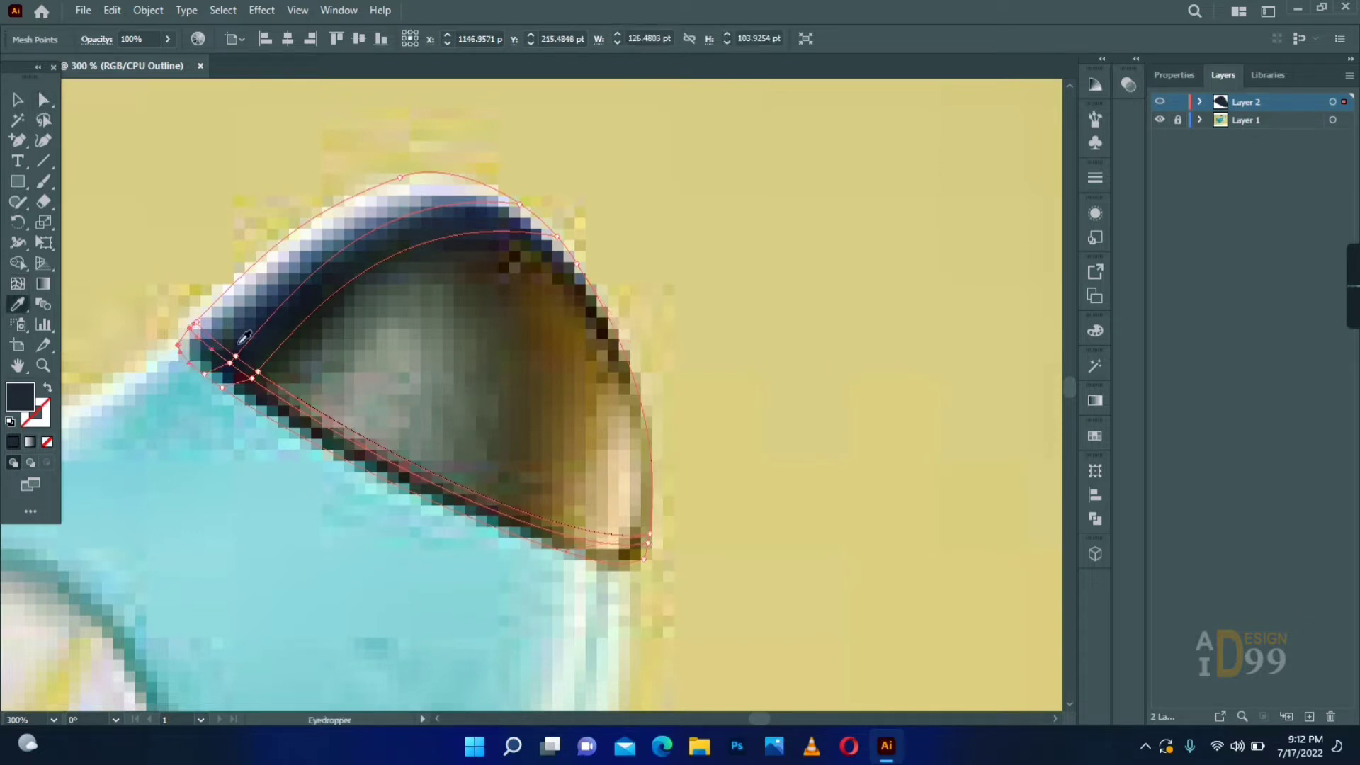
left_click(252, 344)
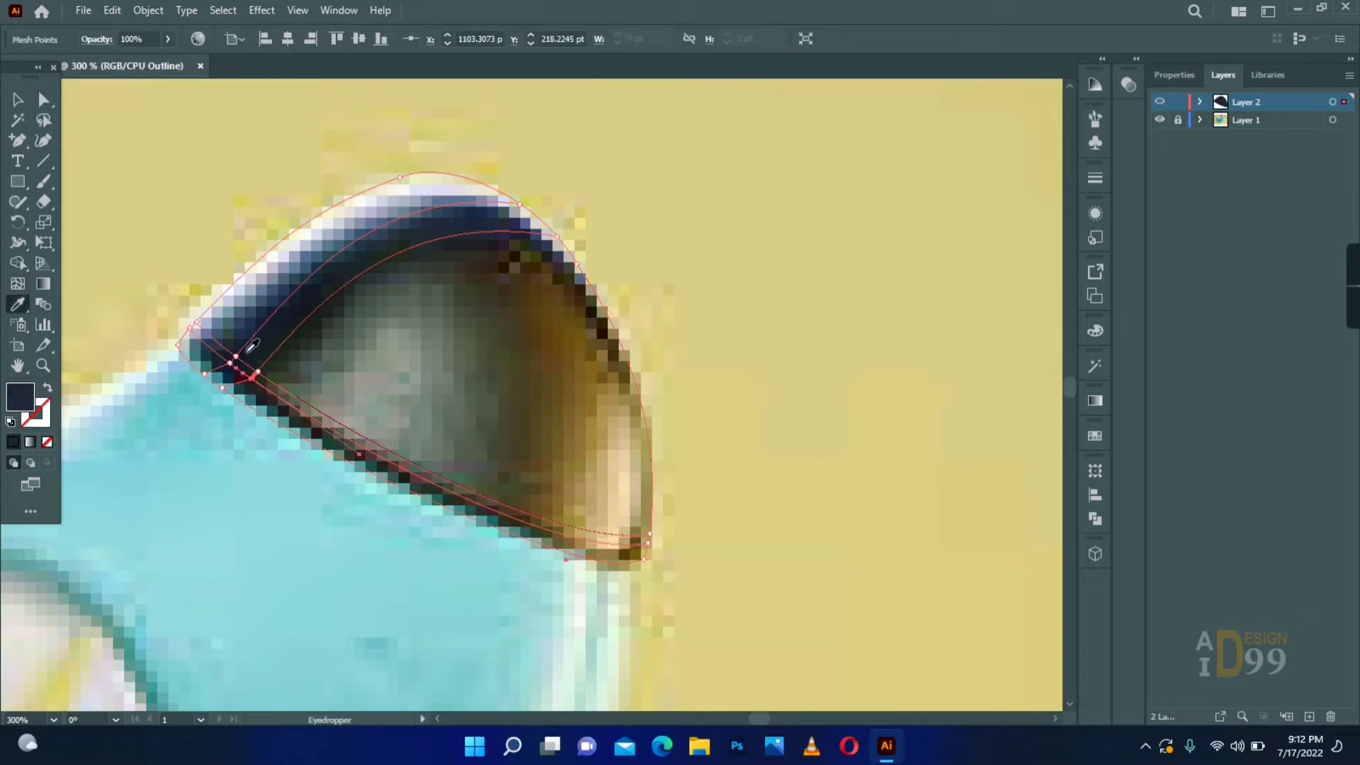
left_click_drag(628, 538, 626, 537)
key("i")
- Colour the inner, right-end and dark-band mesh points with tones sampled from the matching areas of the nose
key("a")
left_click(258, 371)
key("i")
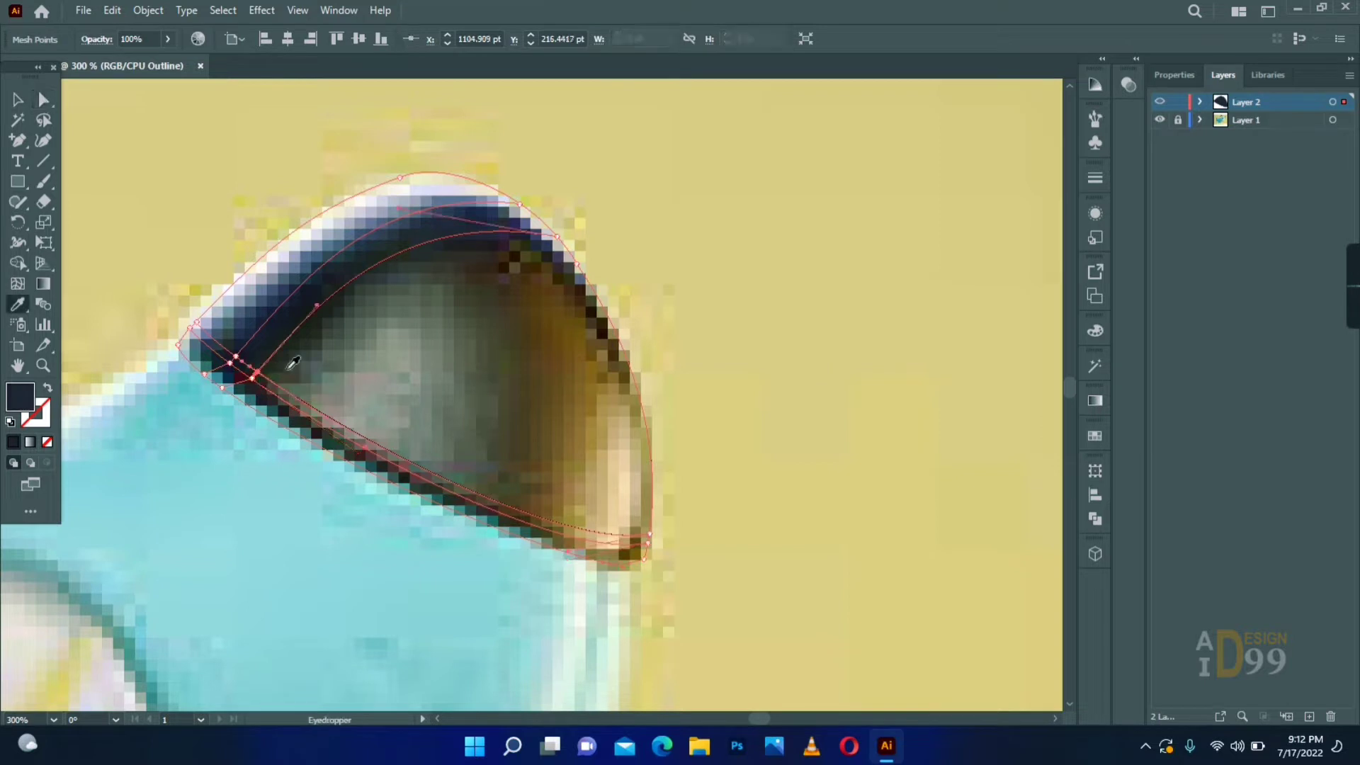
left_click(652, 533)
key("i")
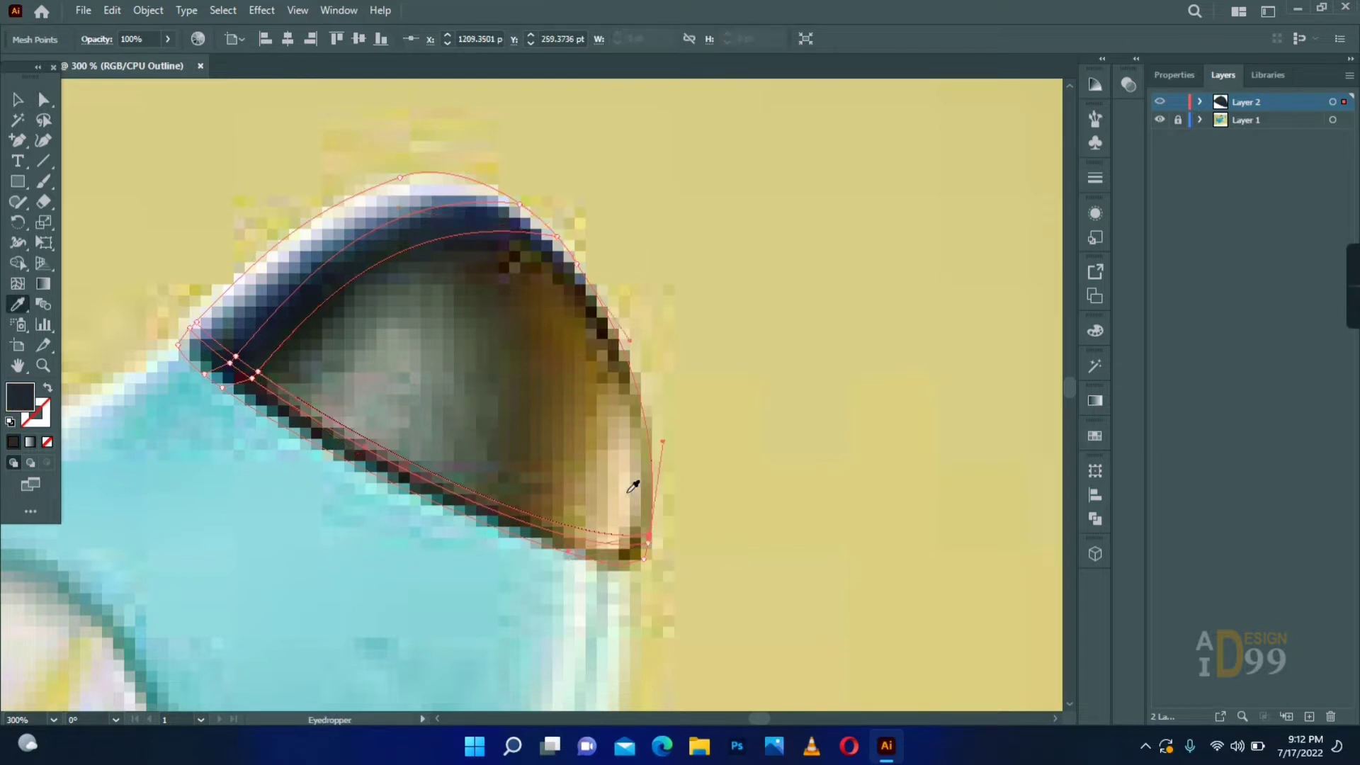
left_click(235, 357)
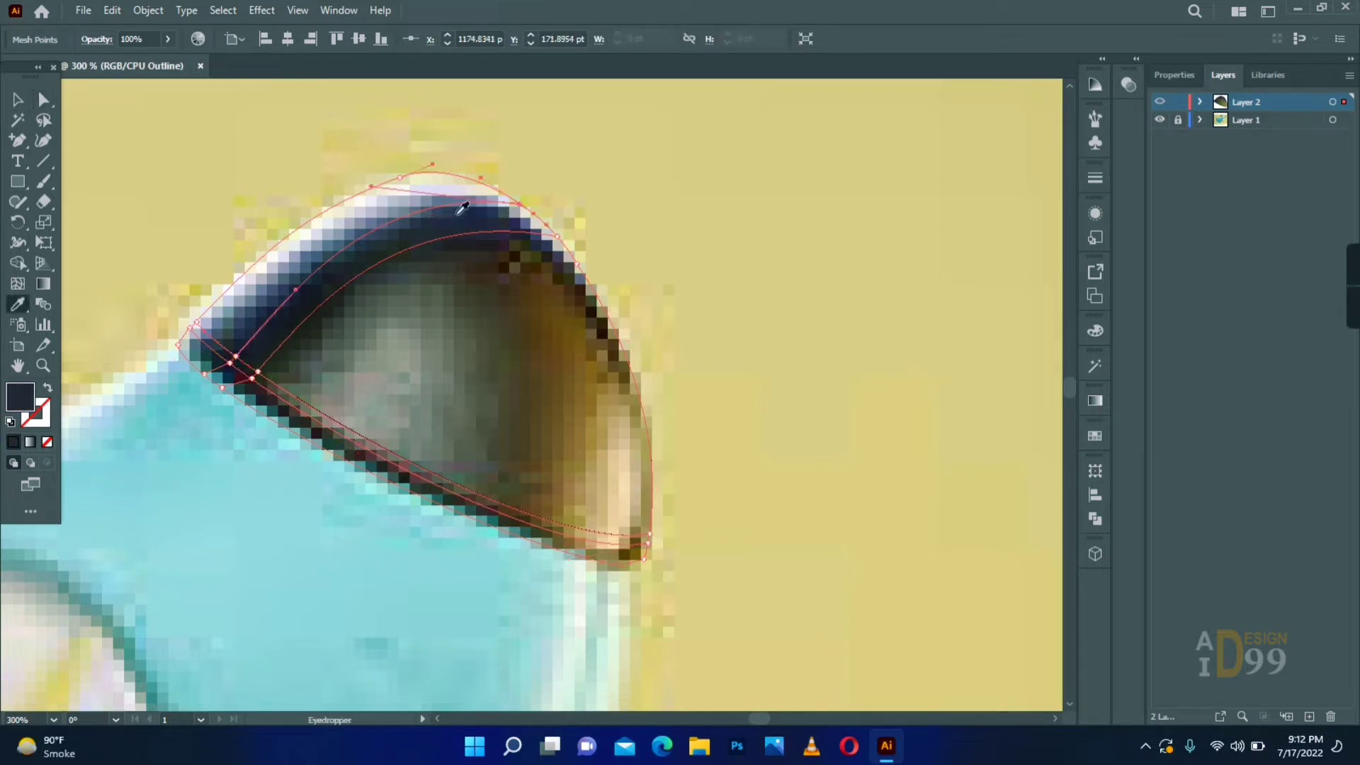
left_click(400, 177)
- Add a mesh line beside the outer highlight and colour the upper and left edge points with the sampled pale lavender
left_click(218, 342)
key("a")
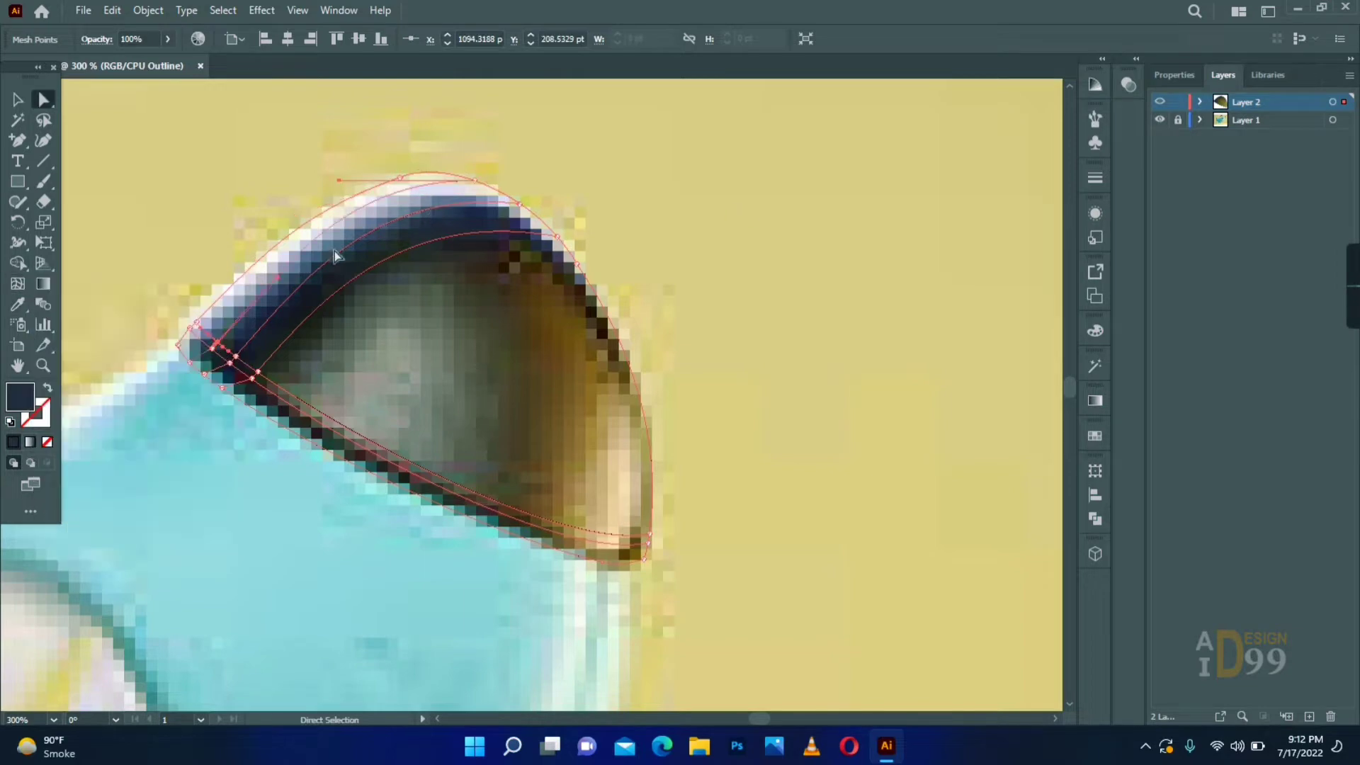
left_click(474, 181)
key("i")
left_click(411, 180)
left_click(189, 328, "ctrl")
left_click(228, 297)
left_click(196, 323, "ctrl")
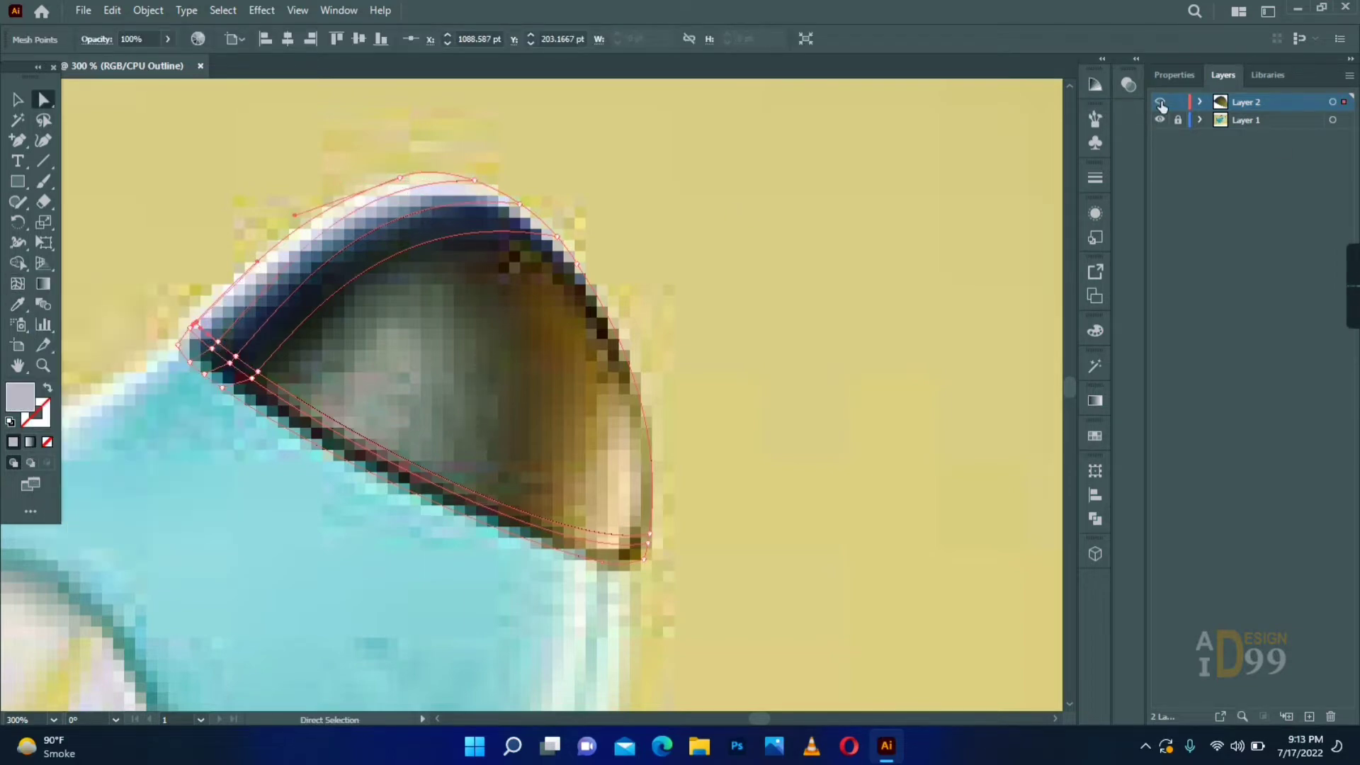
- Return Layer 2 to full-colour preview and move the mesh nose beside the reference nose
left_click(1161, 105, "ctrl")
left_click(18, 100)
left_click(115, 167)
left_click_drag(376, 322, 766, 347)
left_click(673, 552)
- Recolour the left-end point of the outer highlight line with a tone sampled from the reference nose's upper edge
key("a")
left_click(870, 212)
left_click(864, 206)
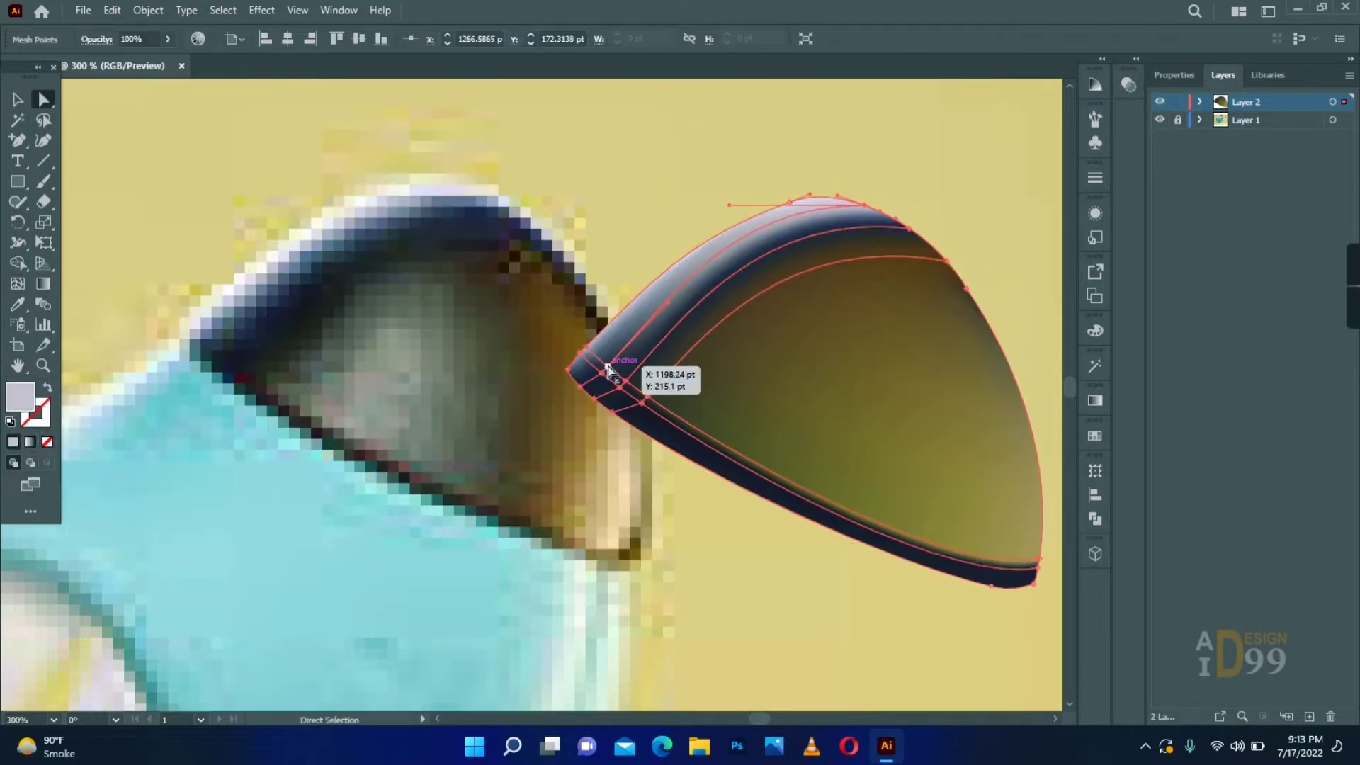
left_click(609, 369)
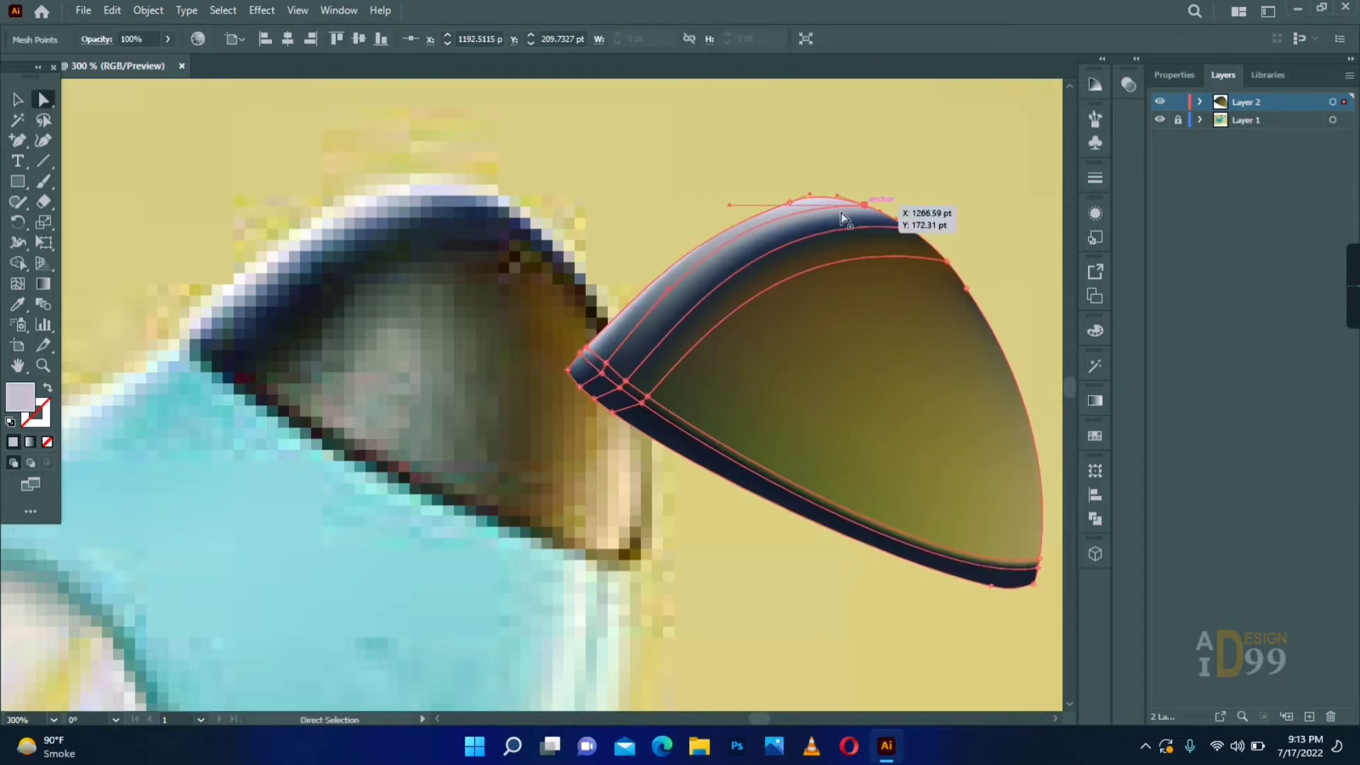
key("i")
left_click(354, 211)
- Adjust the handles at both ends of the dark band's inner mesh line to flatten its curve
key("a")
left_click(630, 251)
left_click(647, 396)
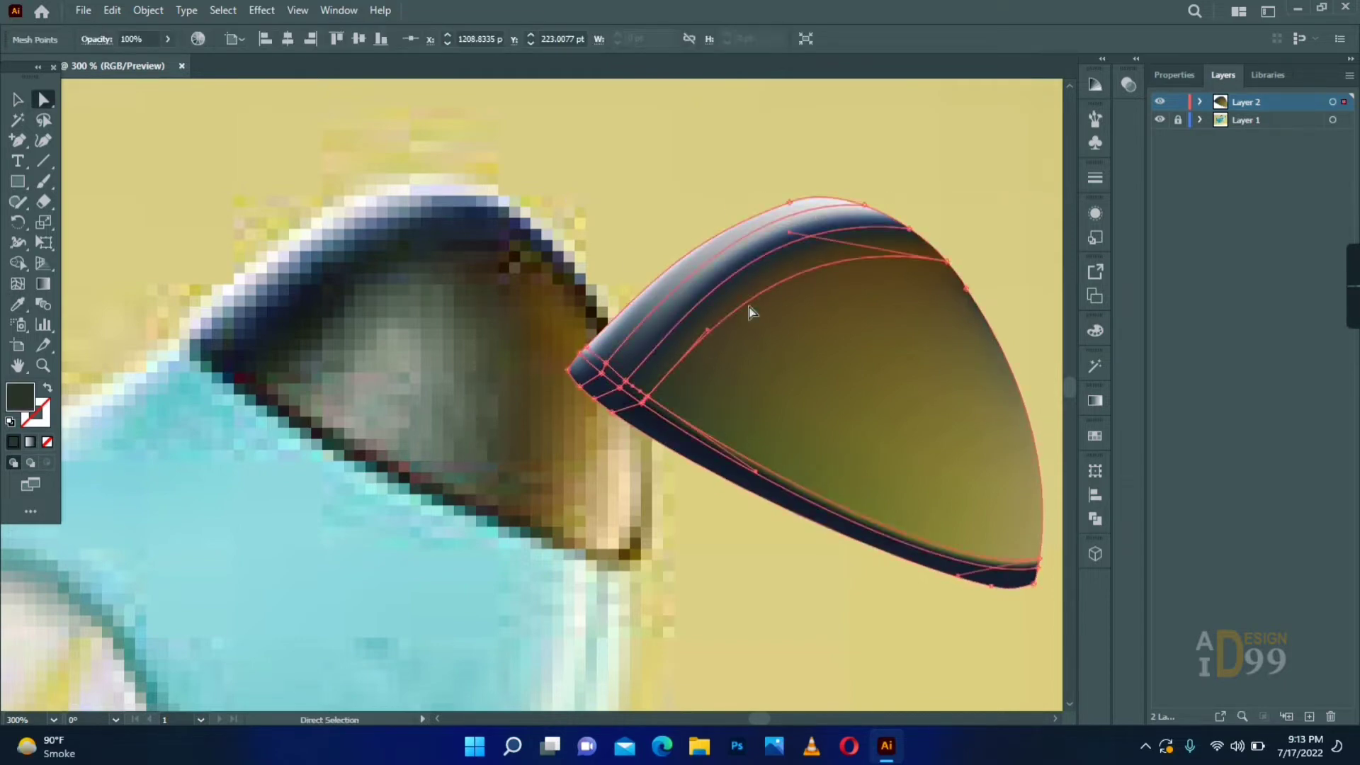
left_click_drag(707, 330, 735, 331)
left_click(947, 262)
left_click_drag(790, 233, 815, 280)
- Recolour the inner mesh line's left-end point with the dark tone sampled from the reference nose's left corner
left_click(647, 397)
key("i")
left_click(214, 349)
key("a")
left_click(948, 262)
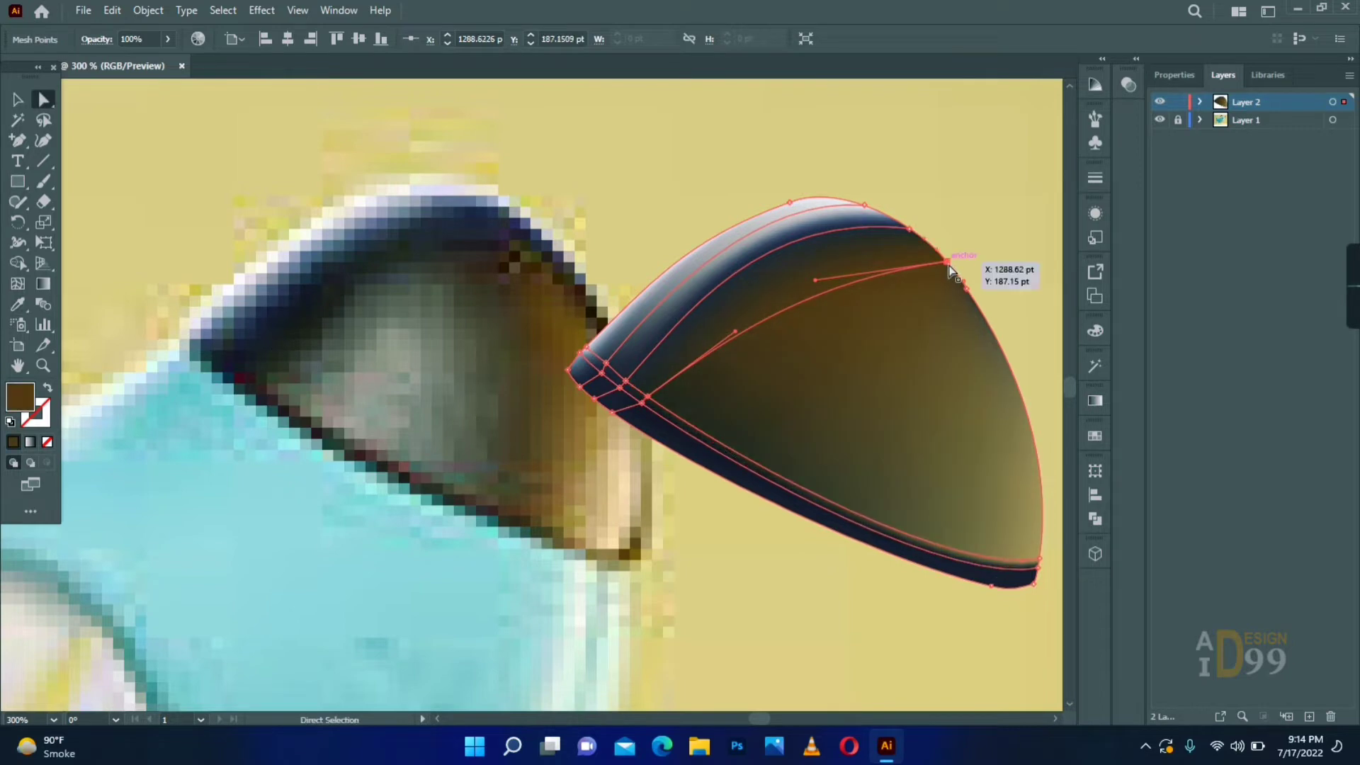
- Add a mesh point midway along the inner line and colour it with the dark tone sampled beneath the reference's band
key("u")
left_click(821, 294)
key("i")
left_click(364, 291)
- Add a mesh point in the middle of the grey highlight and darken the area beyond it with a sampled tone
key("a")
key("u")
left_click(788, 389)
key("i")
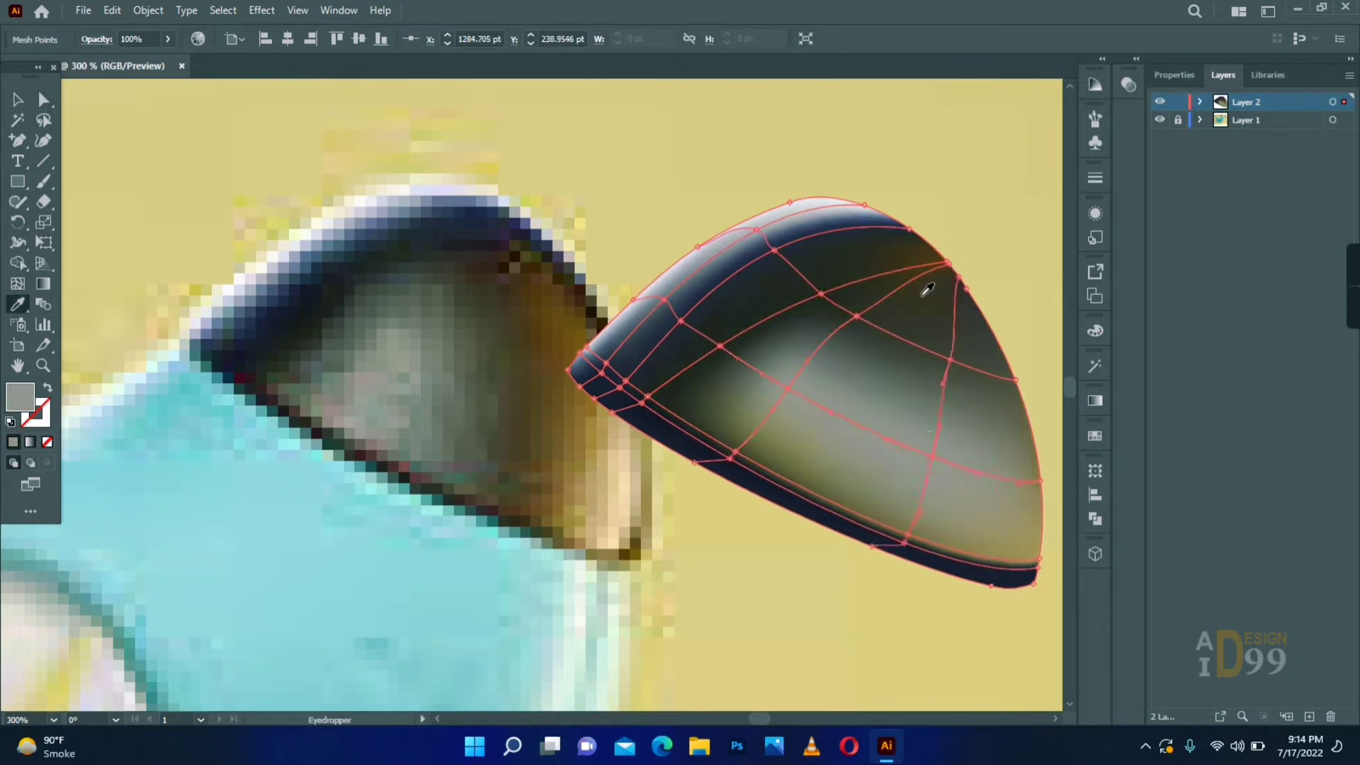
left_click(922, 296)
- Add a mesh point near the nose's lower-right edge and colour it with the cream highlight sampled from the reference
key("u")
left_click(1013, 481)
key("i")
left_click(626, 473)
- Recolour the upper-right mesh point with a nearby tone and the lower-left point with the grey of the central highlight
key("a")
left_click(951, 359)
key("i")
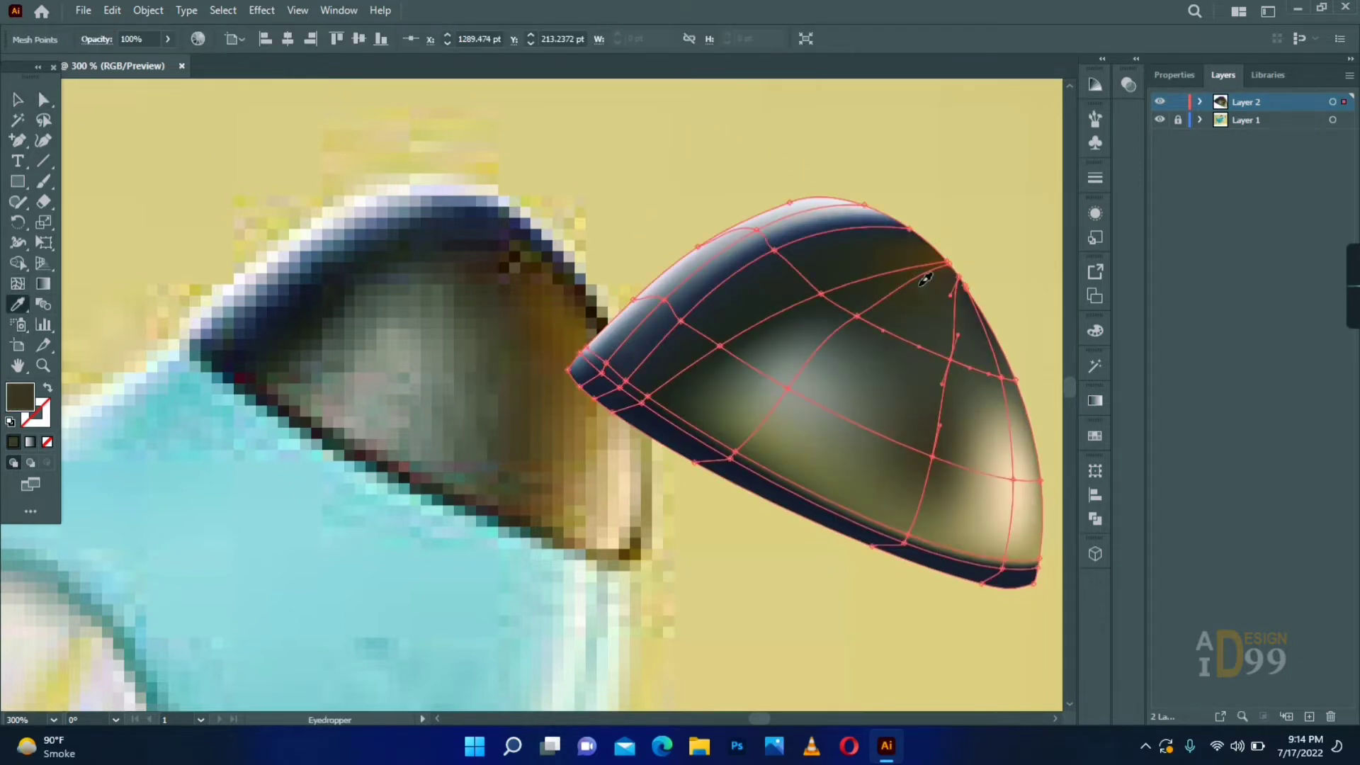
key("a")
left_click(735, 452)
key("i")
left_click(792, 388)
- Shift the mesh points along the lower rim to tighten the dark edge beneath the nose
key("a")
left_click_drag(730, 459, 716, 462)
left_click(647, 397)
mouse_move(642, 404)
left_mouse_down()
mouse_move(629, 411)
mouse_move(643, 403)
left_mouse_up()
left_click_drag(735, 452, 732, 459)
left_click_drag(905, 542, 907, 542)
left_click_drag(1003, 569, 1002, 579)
left_click_drag(1006, 560, 1003, 567)
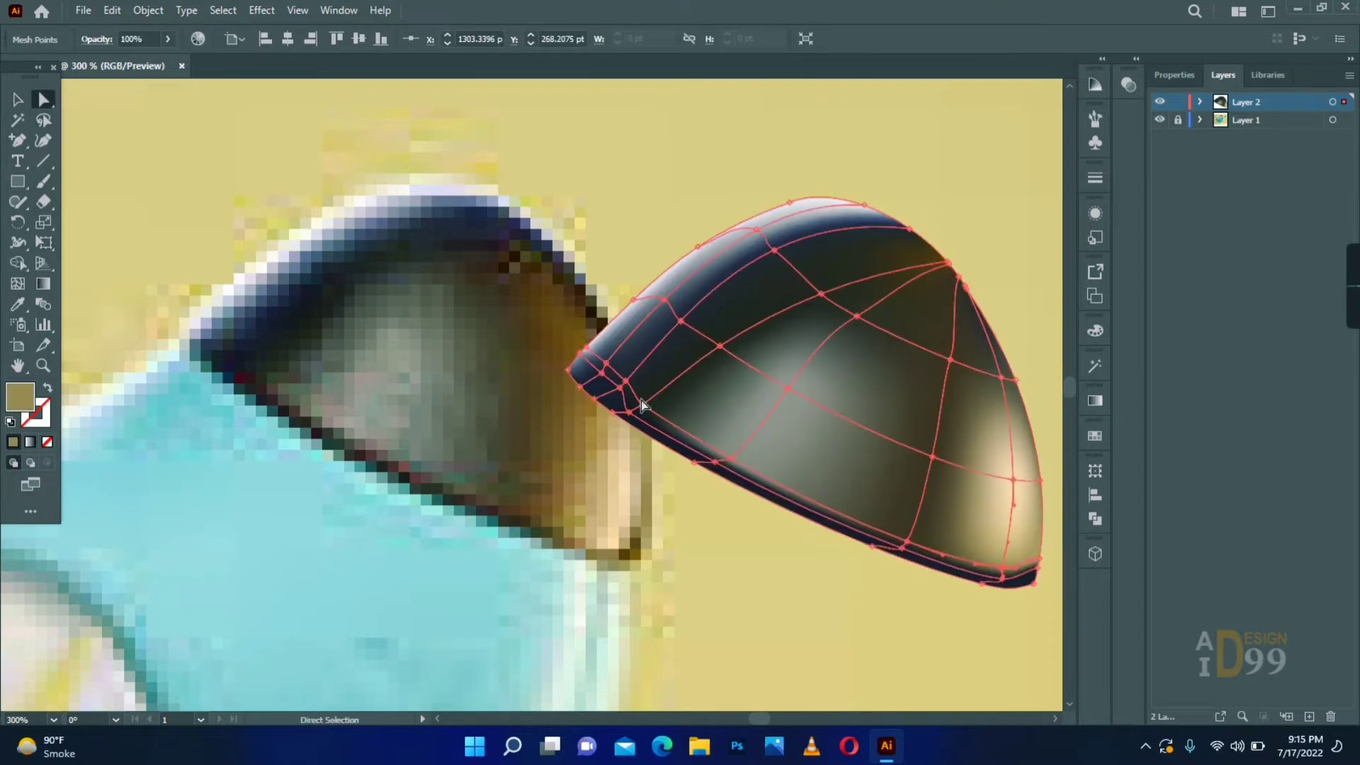
- Select the mesh points along the nose's lower rim and recolour them near-black to match the dark edge in the reference
left_click(581, 485)
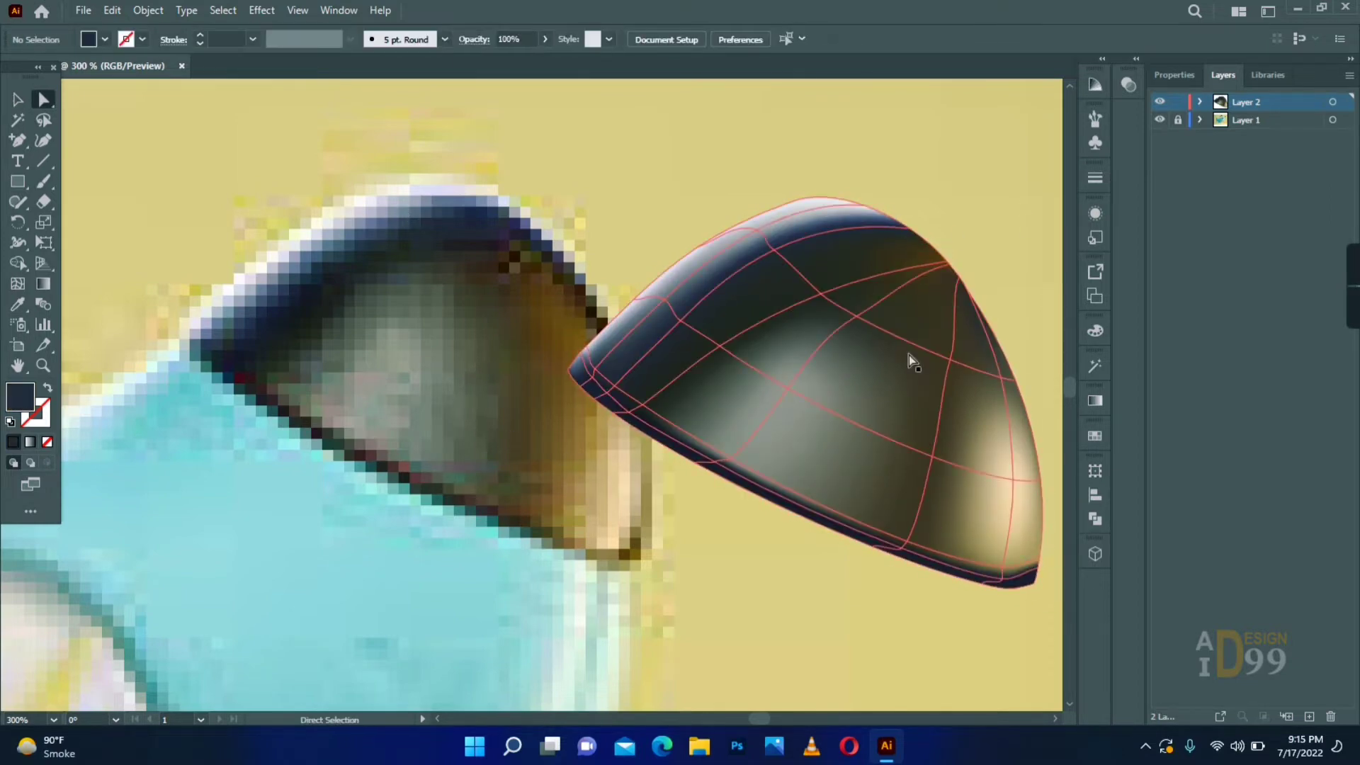
left_click(950, 292)
left_click(524, 428)
key("z")
left_click(504, 425, "alt")
left_click(503, 425)
key("a")
left_click(326, 269)
left_click(323, 252)
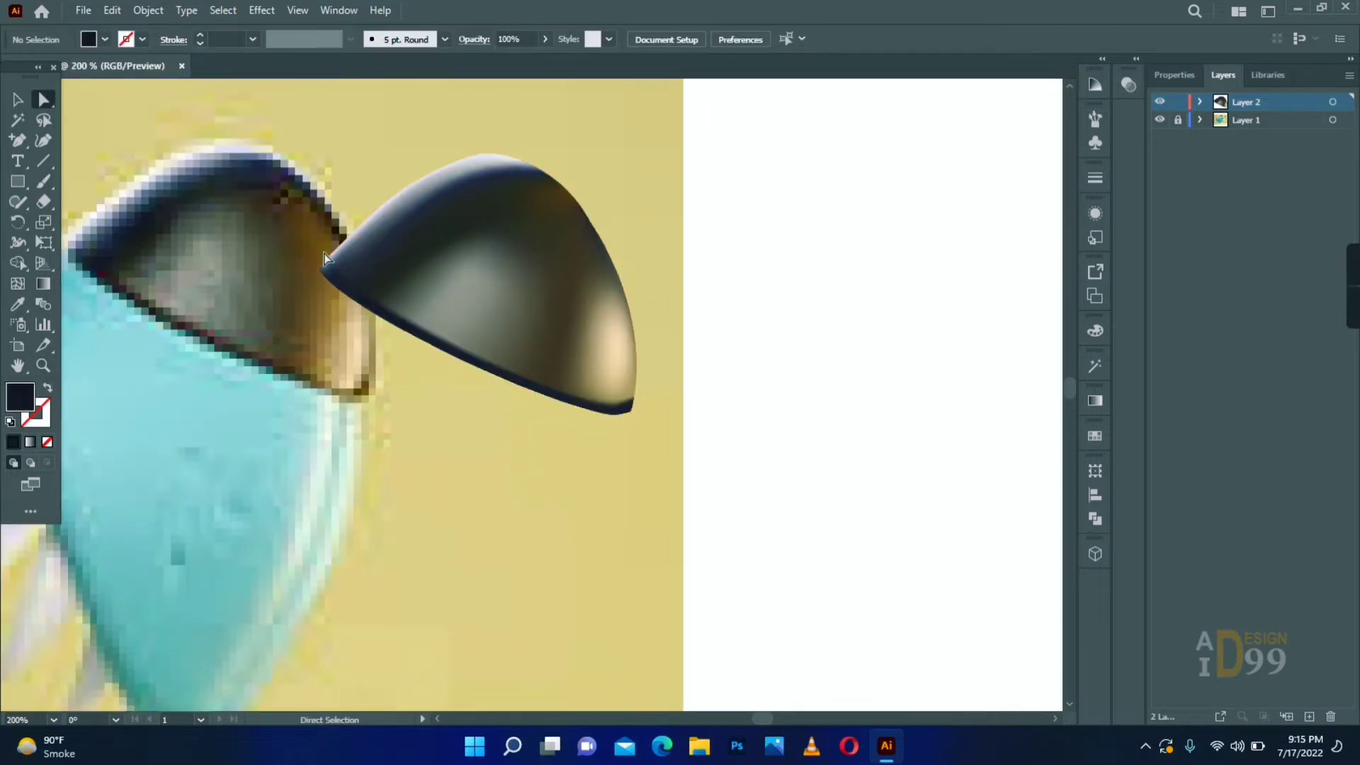
left_click(325, 259)
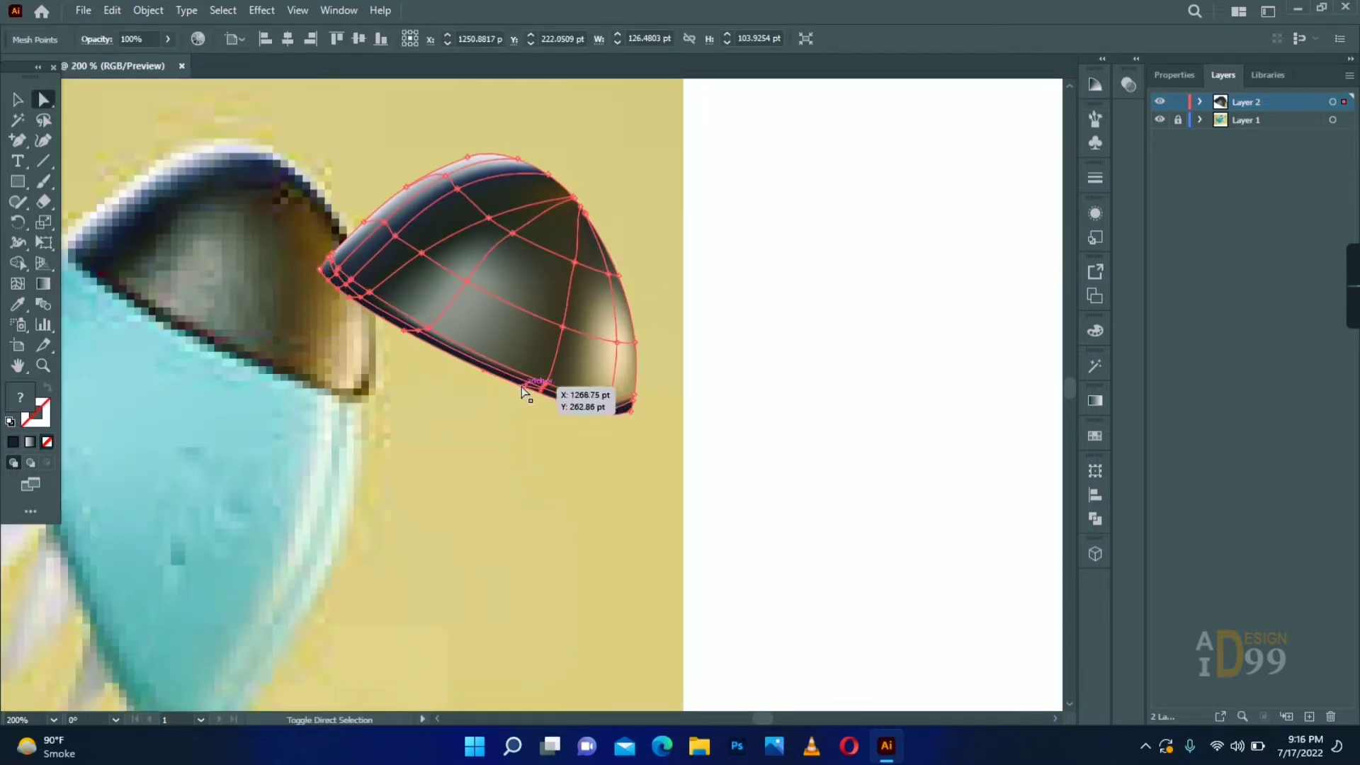
double_click(16, 406)
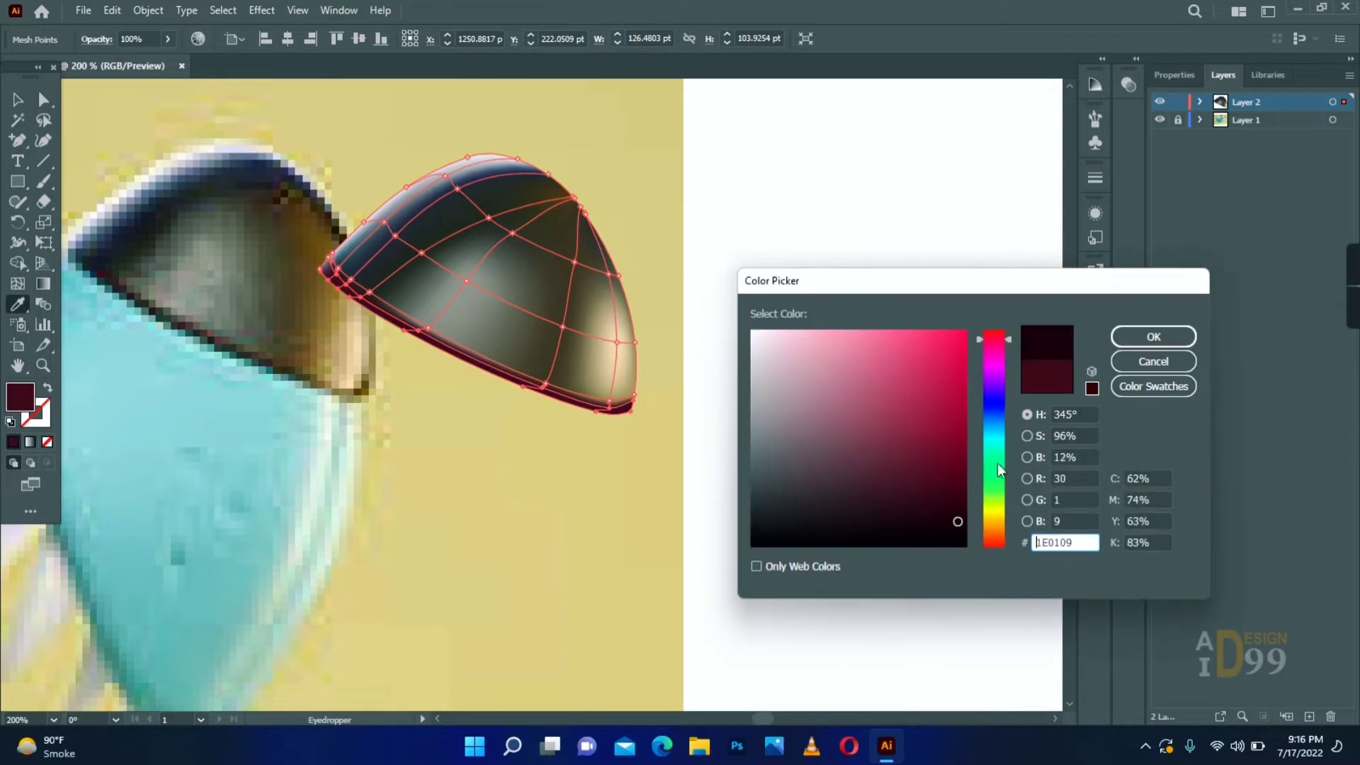
left_click(1153, 336)
left_click(18, 99)
left_click(352, 398)
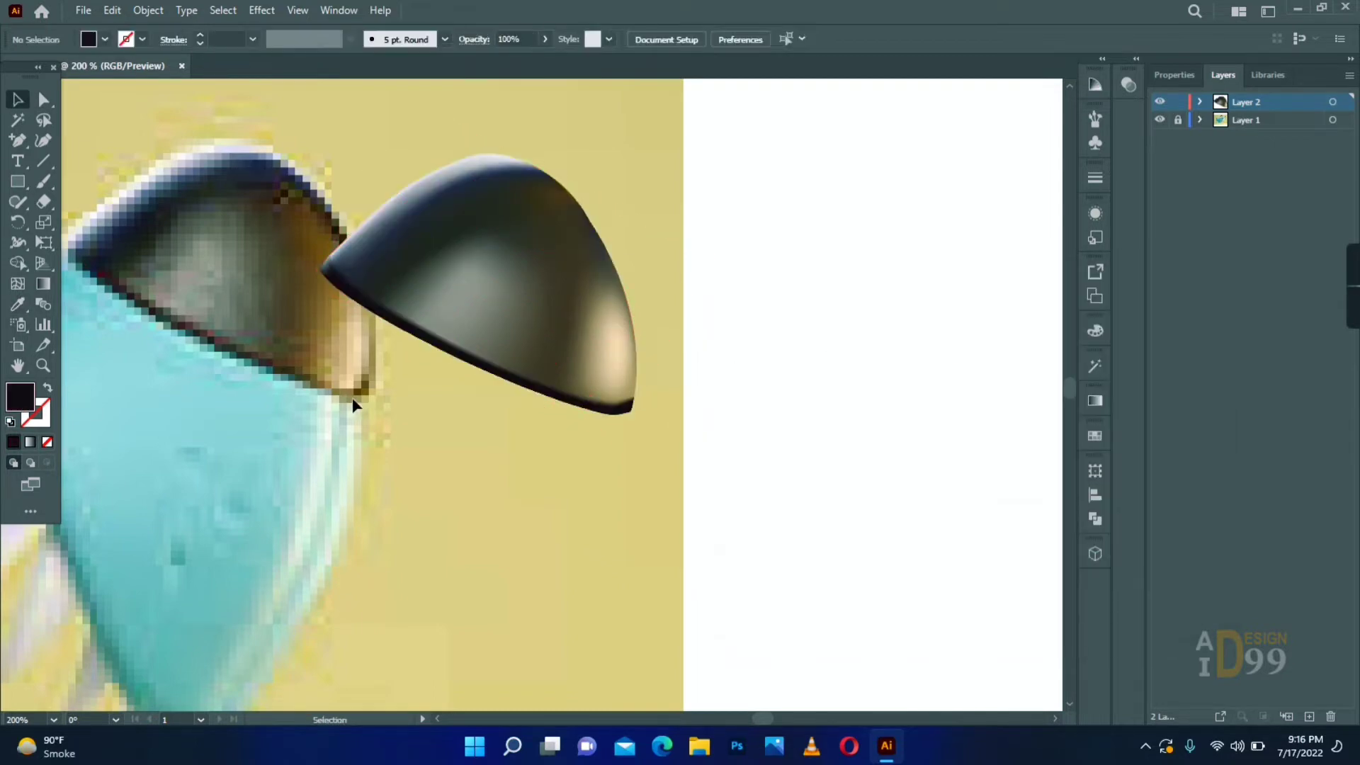
- Trace the rearmost upper tooth as a closed curved shape with the Pen tool and fill it with the reference tooth's light grey
left_click(43, 365)
left_click(252, 410, "alt")
left_click(368, 436, "alt")
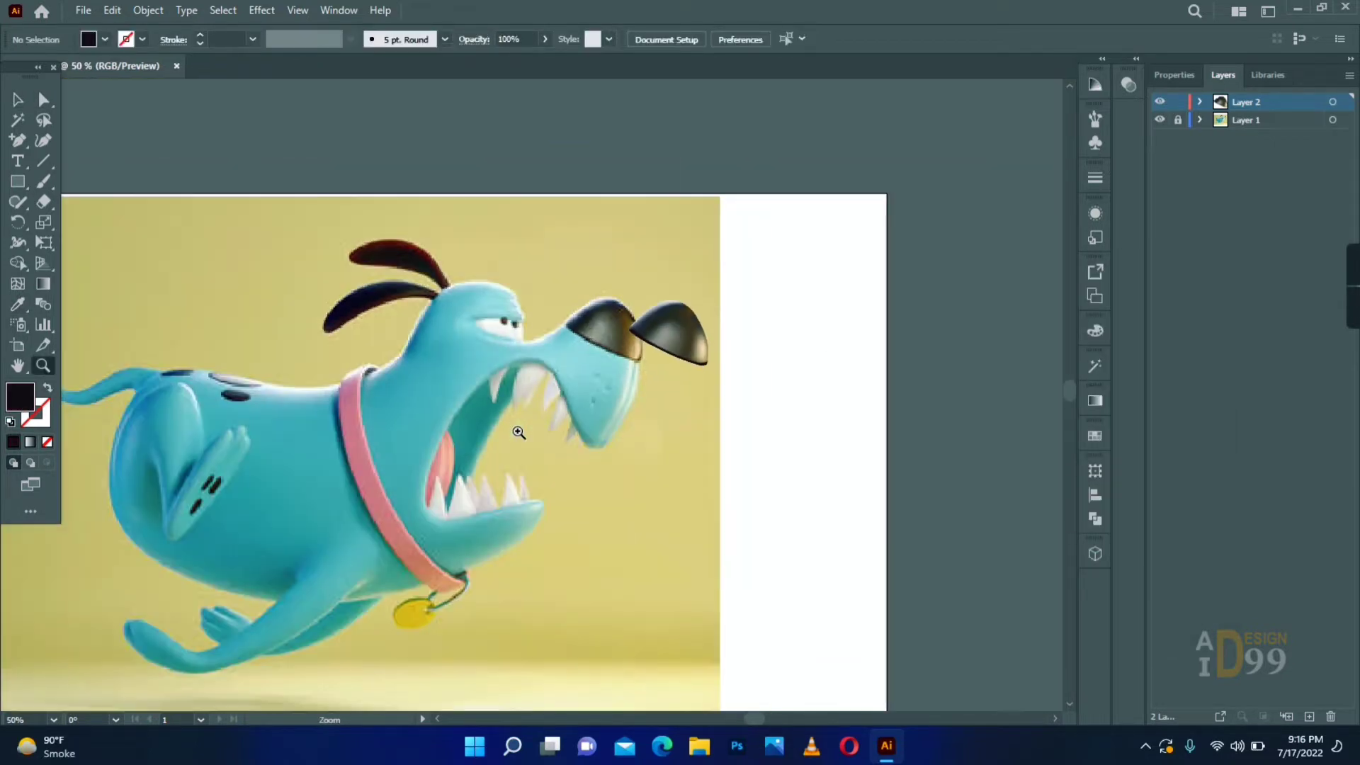
left_click(542, 418)
key("space")
left_click_drag(533, 377, 519, 389)
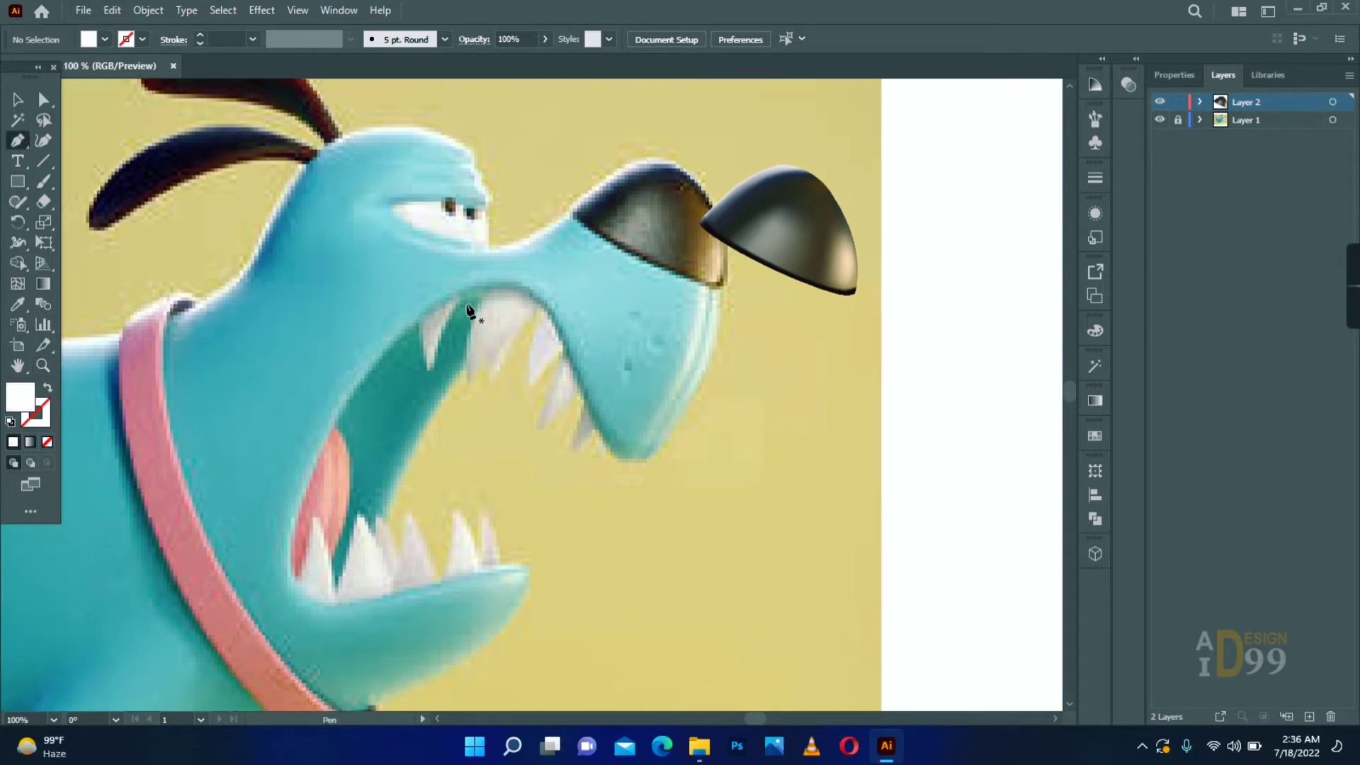
left_click(467, 287)
left_click_drag(432, 414, 434, 427)
left_click(434, 427, "alt")
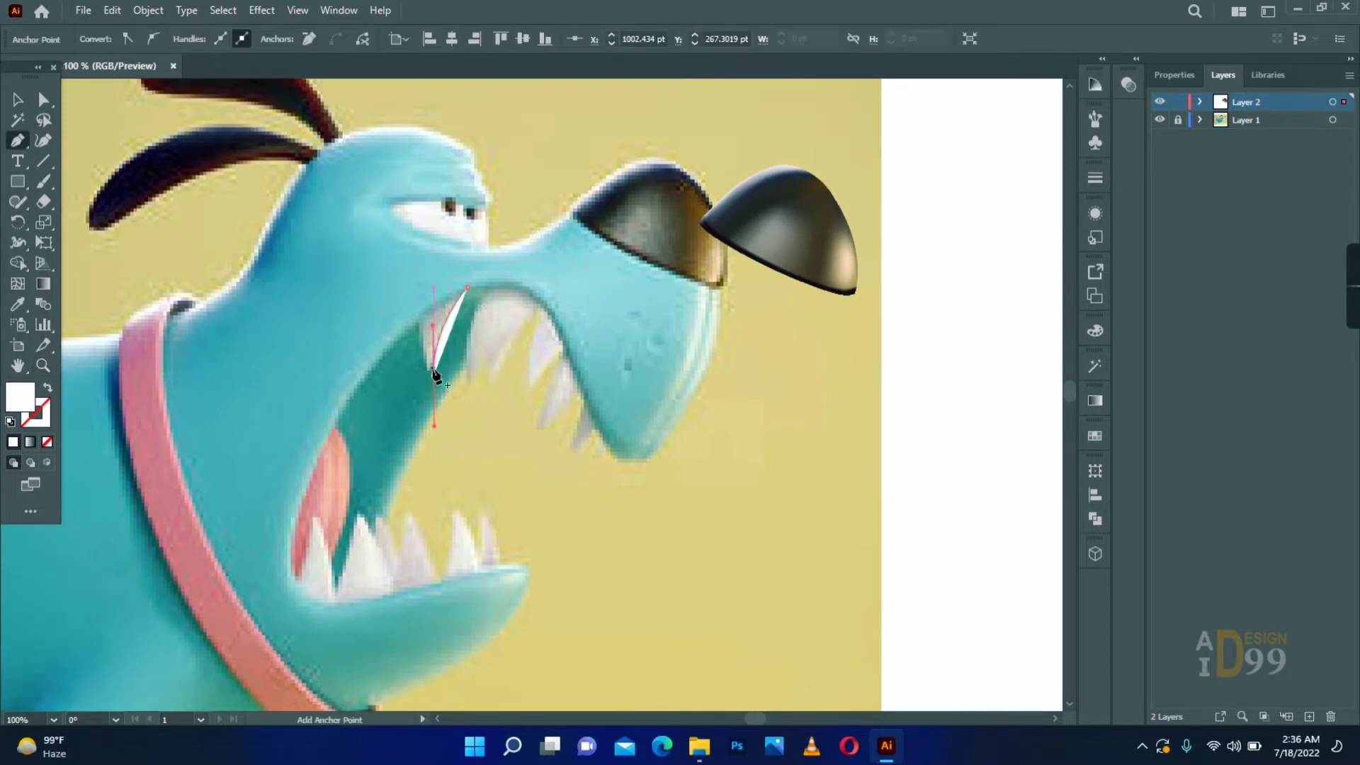
left_click(48, 387)
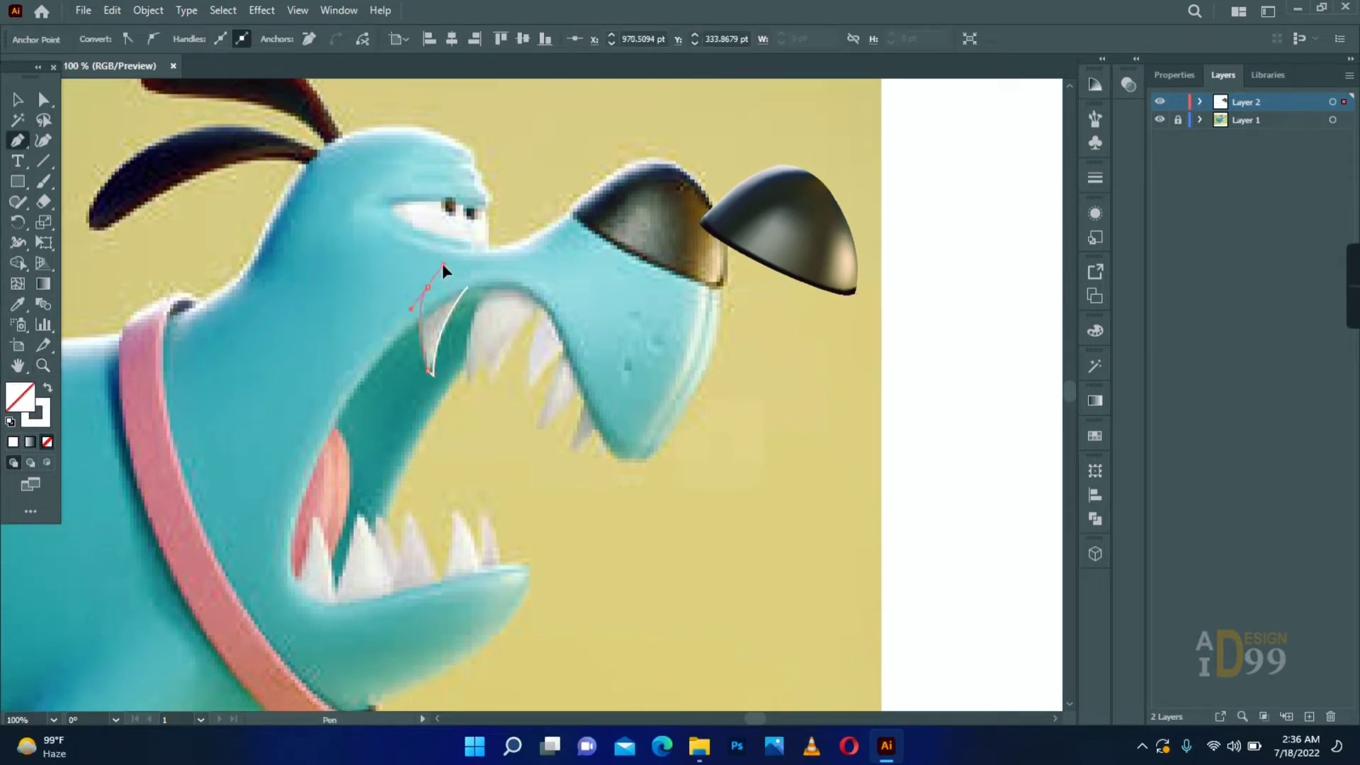
left_click(436, 323)
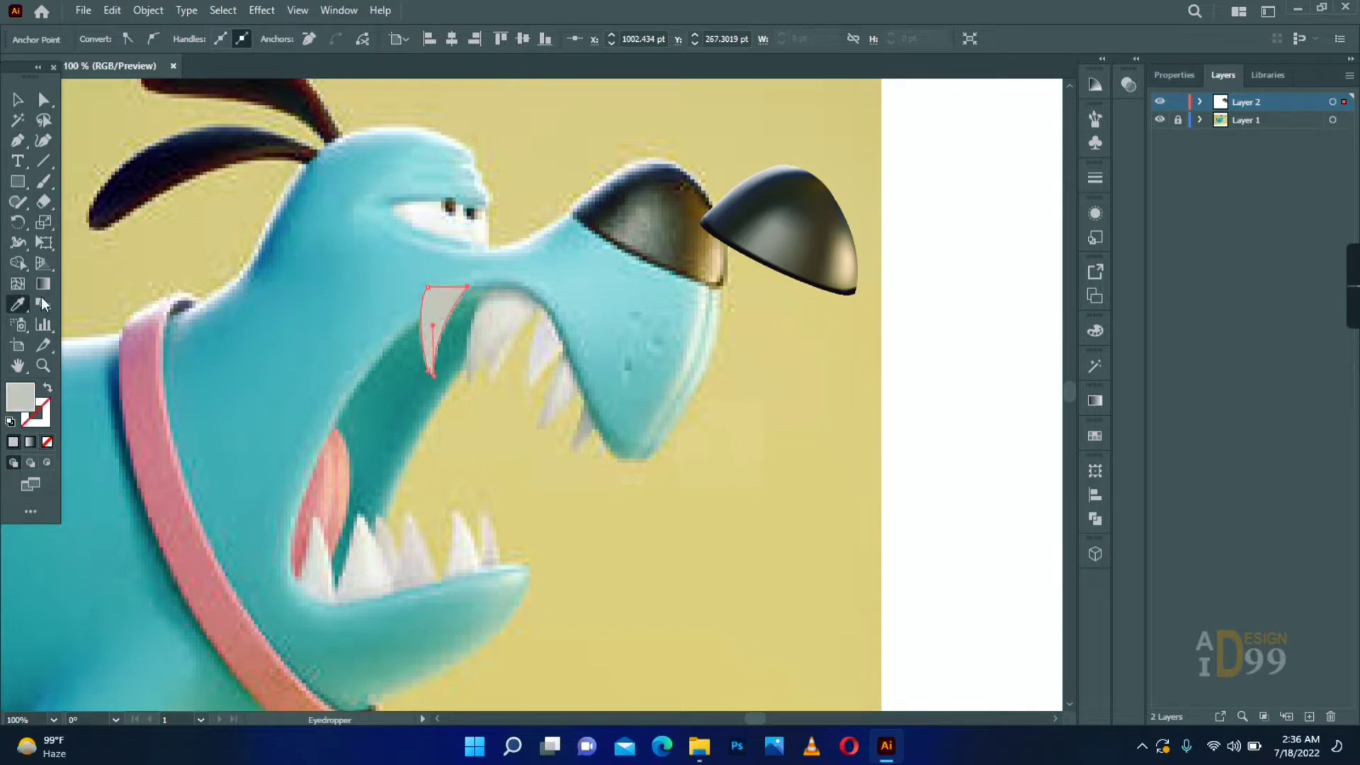
- Convert the rearmost upper tooth to a gradient mesh and recolour the mesh point at its tip near-white
left_click(436, 322)
key("ctrl+equal")
key("v")
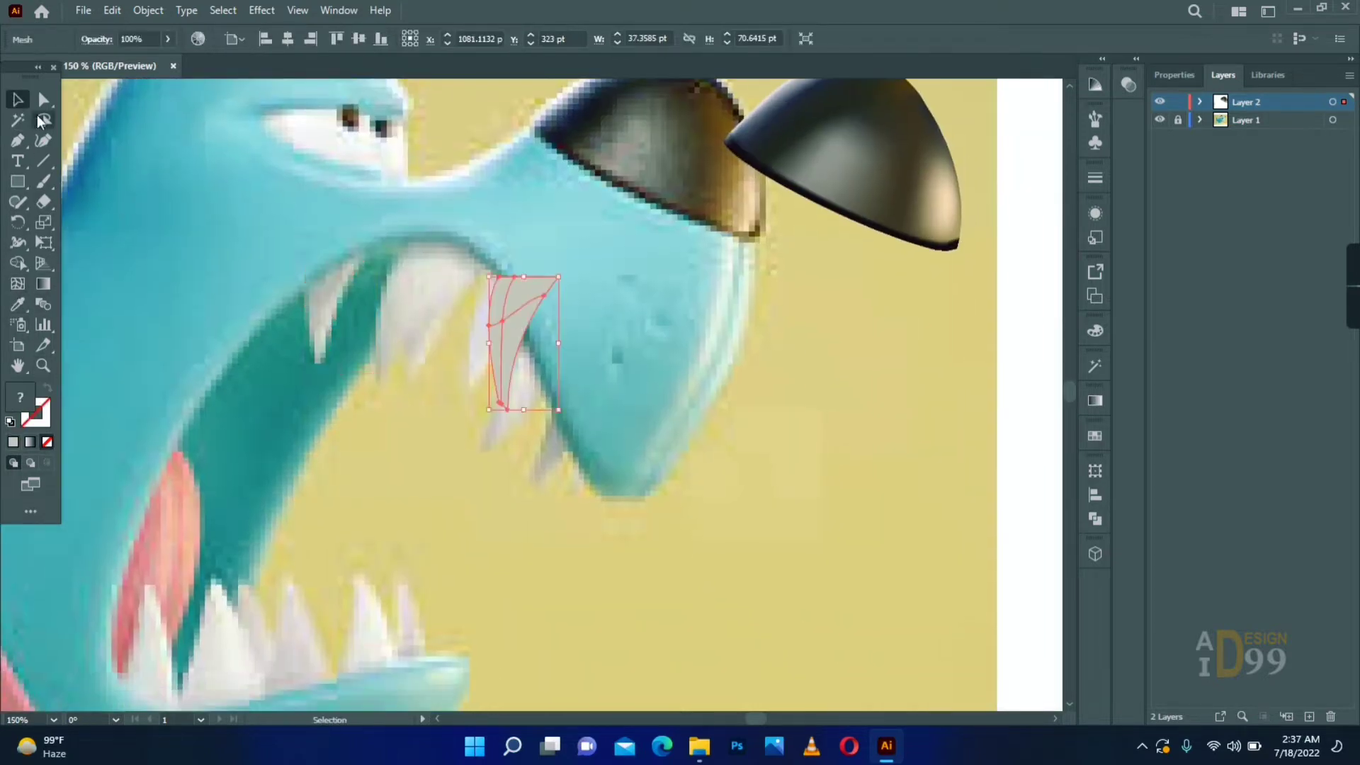
left_click(506, 409)
key("i")
double_click(19, 397)
left_click(730, 312)
key("Return")
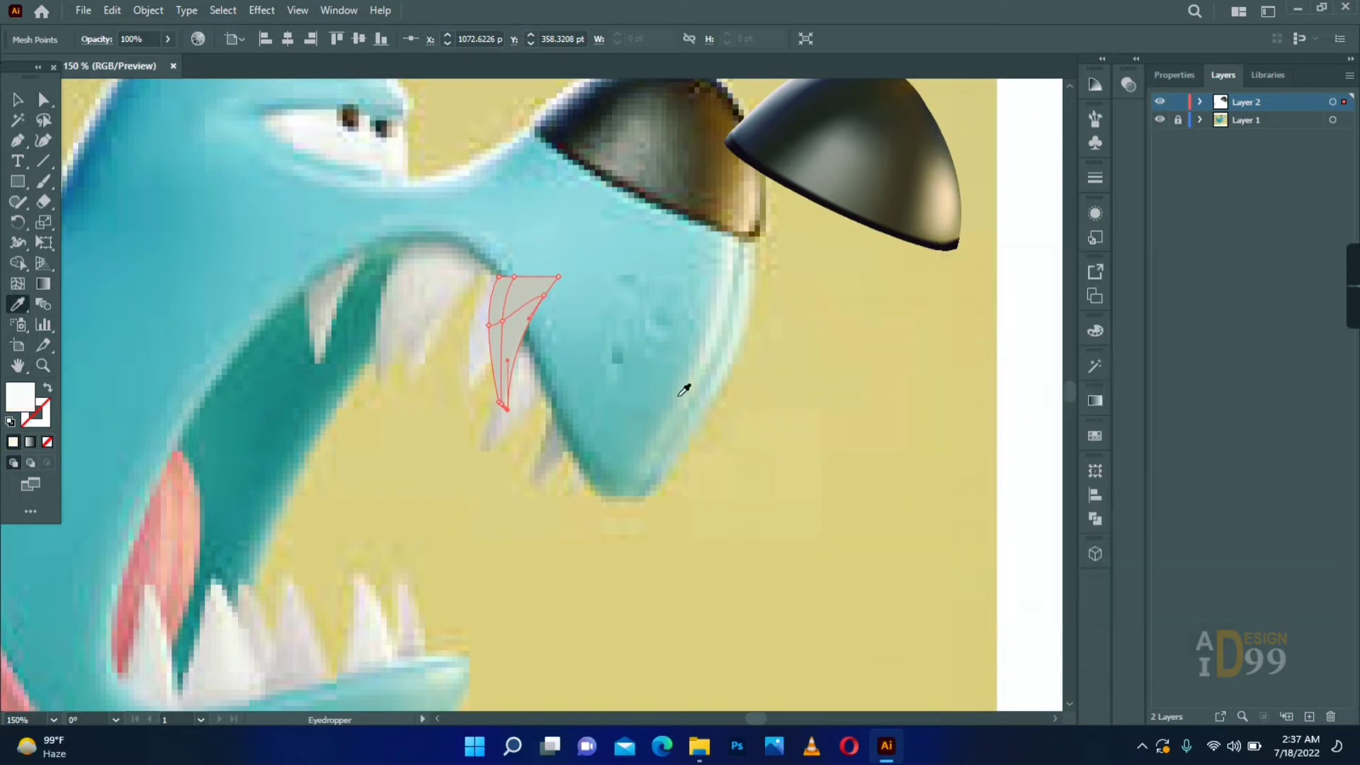
- Add another mesh column to the rearmost upper tooth and recolour its inner mesh points with light grey tones
key("a")
left_click(638, 401)
left_click(505, 407)
left_click(551, 426)
left_click(504, 324)
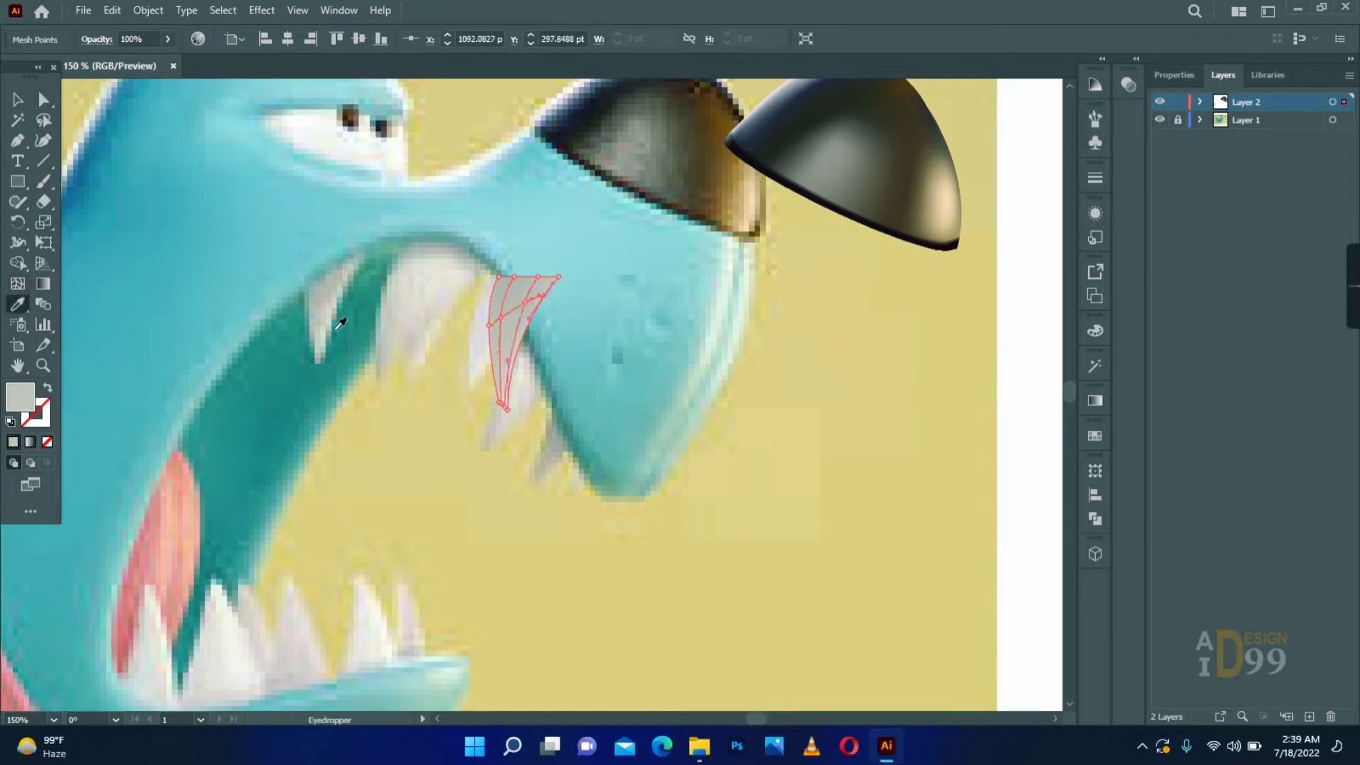
double_click(20, 397)
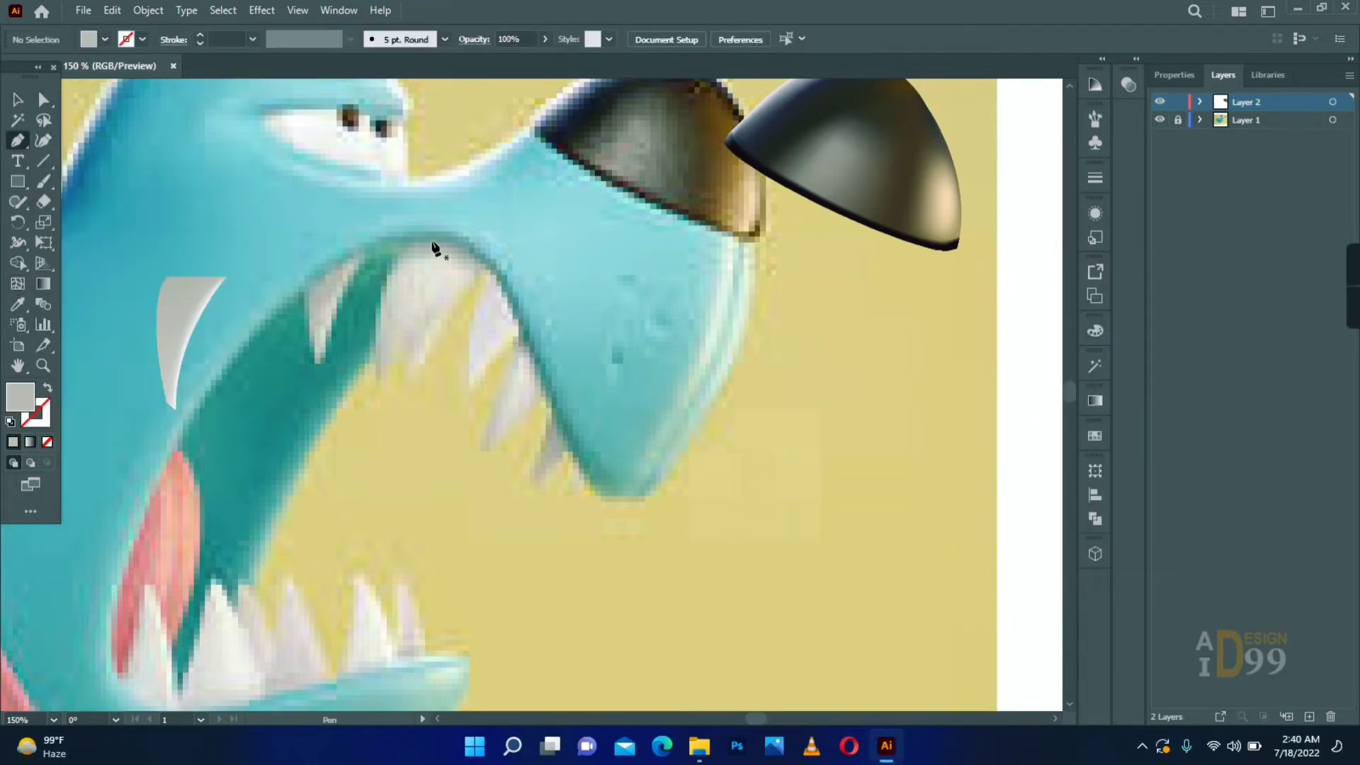
- Trace the large second upper tooth as a closed curved path with the Pen tool
left_click(428, 227)
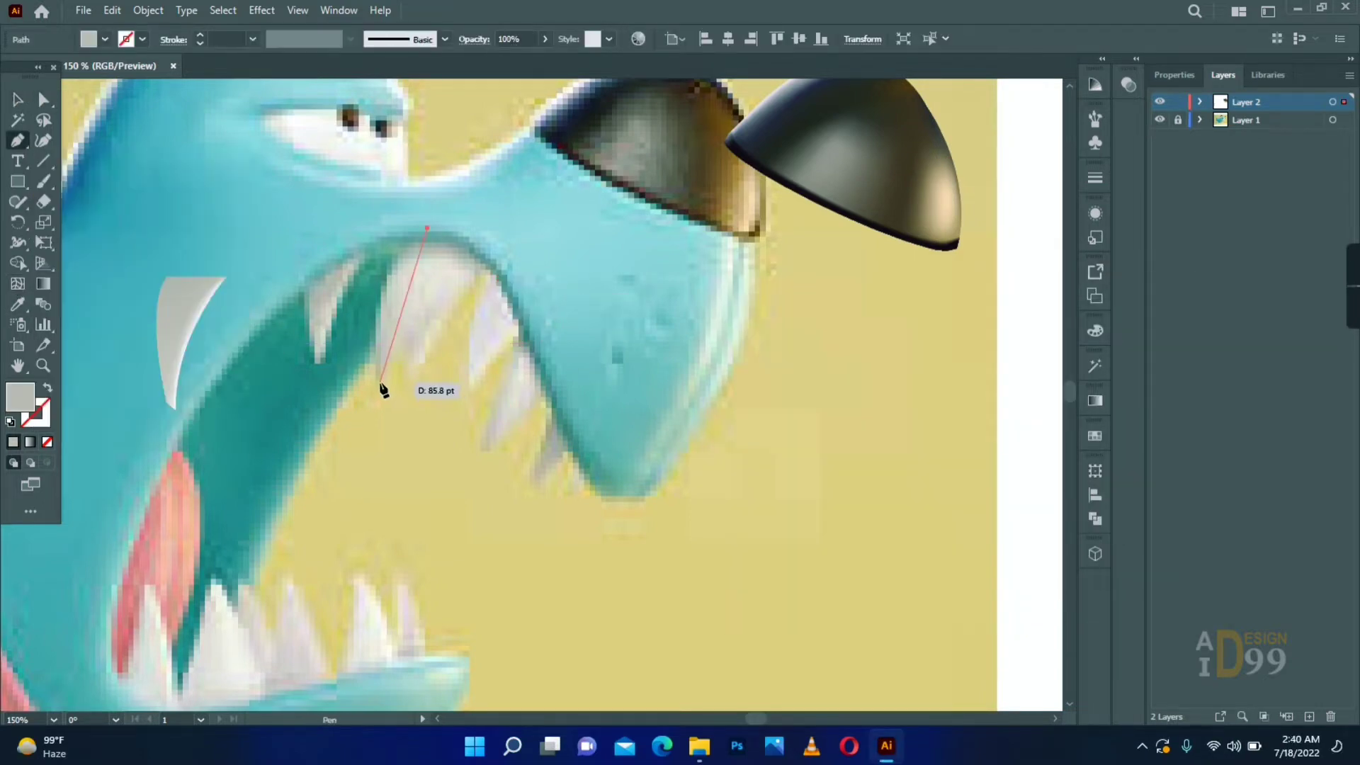
left_click_drag(400, 498, 401, 498)
left_click(379, 383)
left_click(47, 388)
left_click_drag(502, 255, 505, 254)
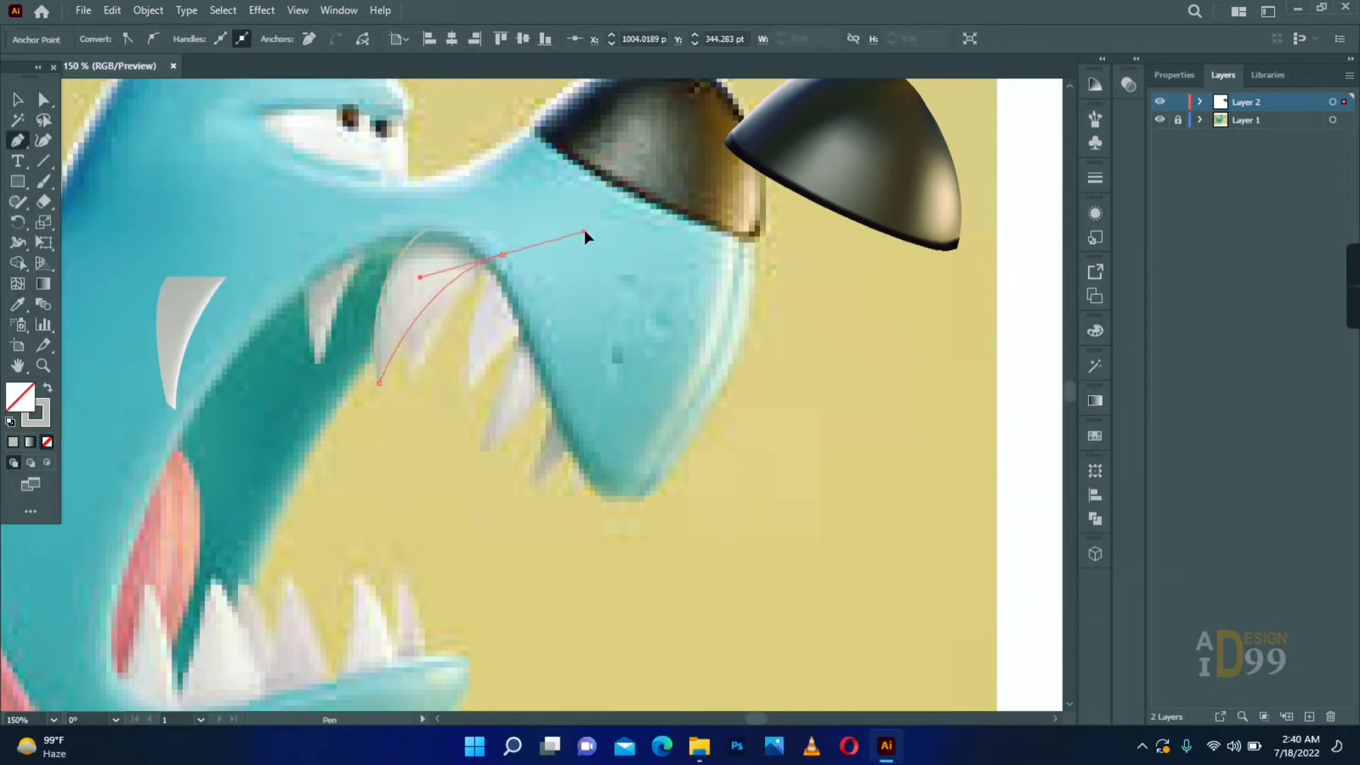
left_click_drag(584, 231, 584, 231)
left_click(503, 254)
left_click(427, 228)
- Convert the large upper tooth to a gradient mesh and move it aside so the reference tooth can be sampled
left_click(17, 283)
left_click(402, 254)
left_click(43, 99)
left_click(18, 99)
left_click_drag(425, 284, 513, 367)
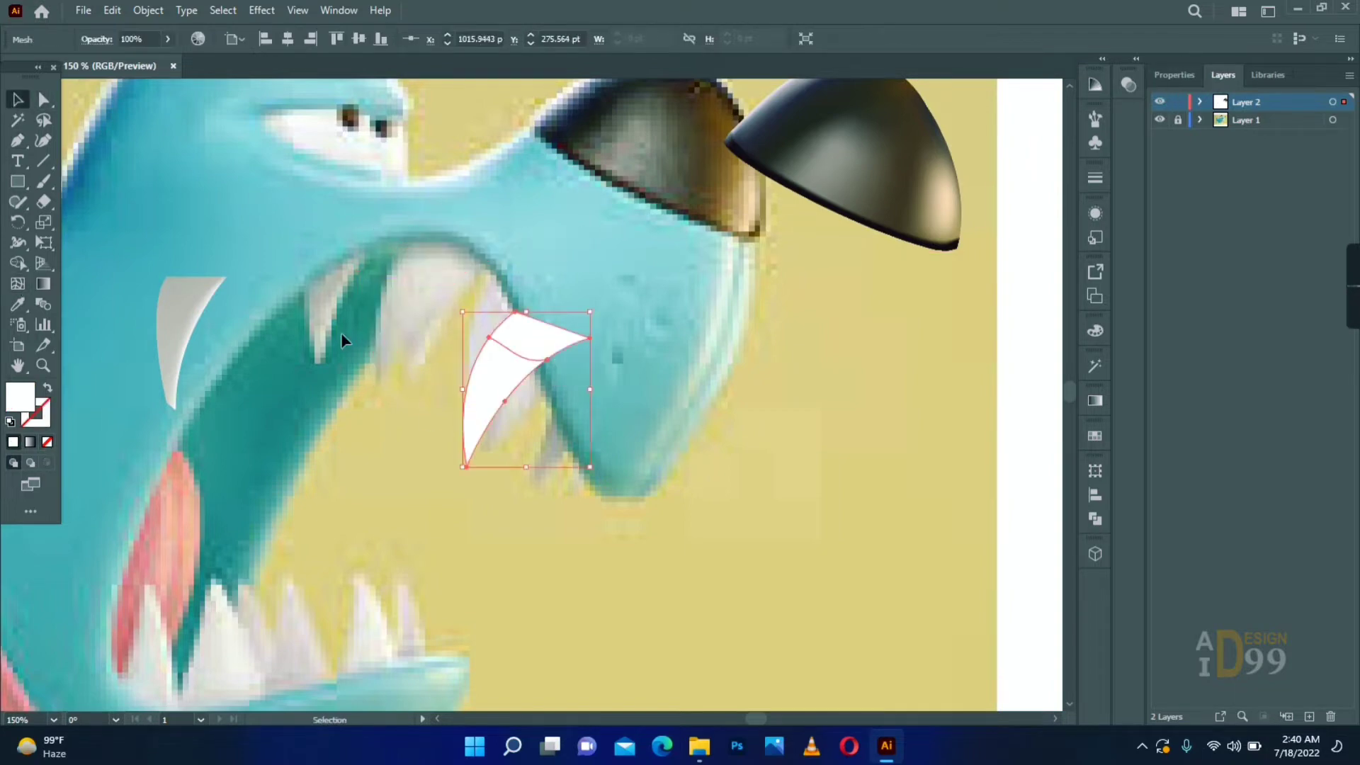
- Recolour the large tooth's mesh points with greys sampled from the reference, darker at the gum and lighter toward the tip
key("i")
key("a")
left_click(515, 312)
left_click(547, 359)
key("i")
left_click(465, 297)
key("a")
left_click(466, 467)
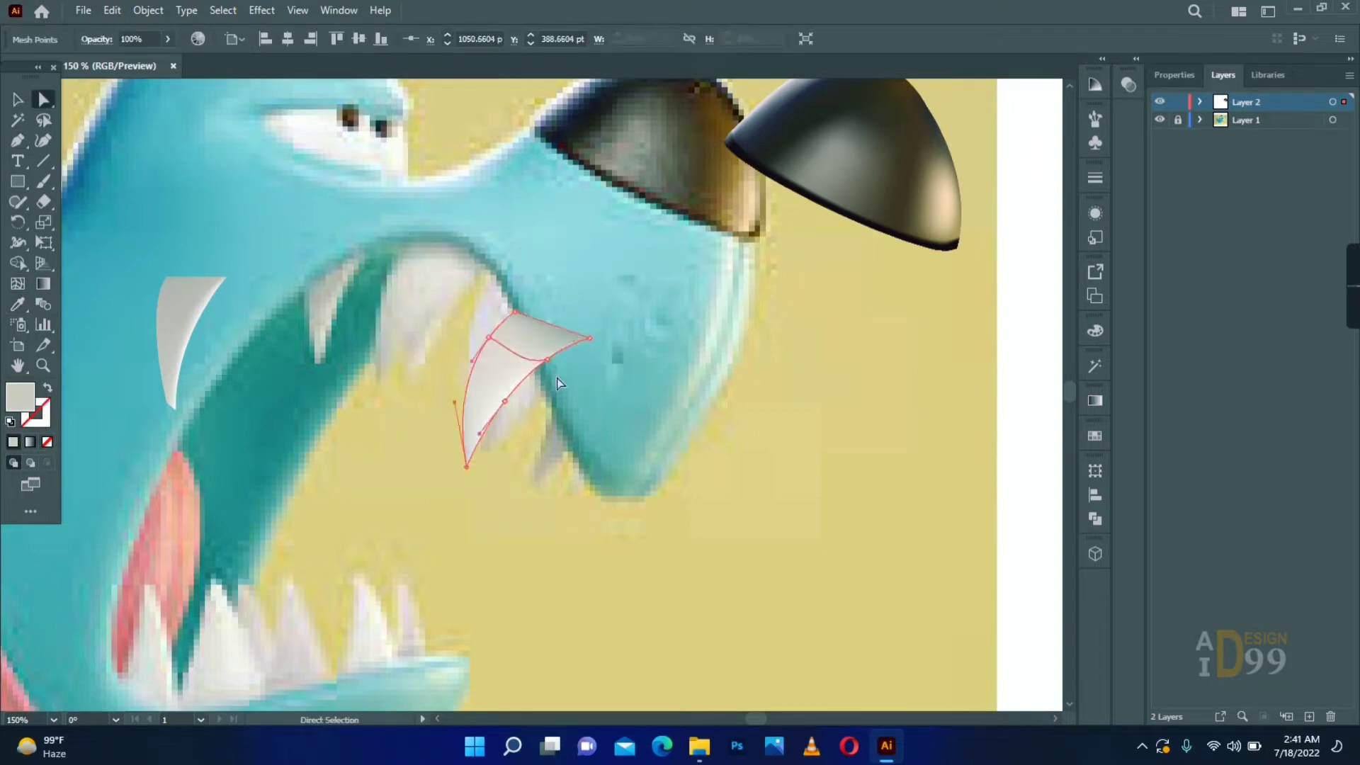
- Move the two shaded upper teeth back over their counterparts in the reference mouth
key("v")
left_click_drag(510, 362, 425, 278)
left_click_drag(179, 323, 327, 282)
- Trace the third upper tooth behind the large one with the Pen tool and add a mesh point at its centre
key("p")
left_click(494, 251)
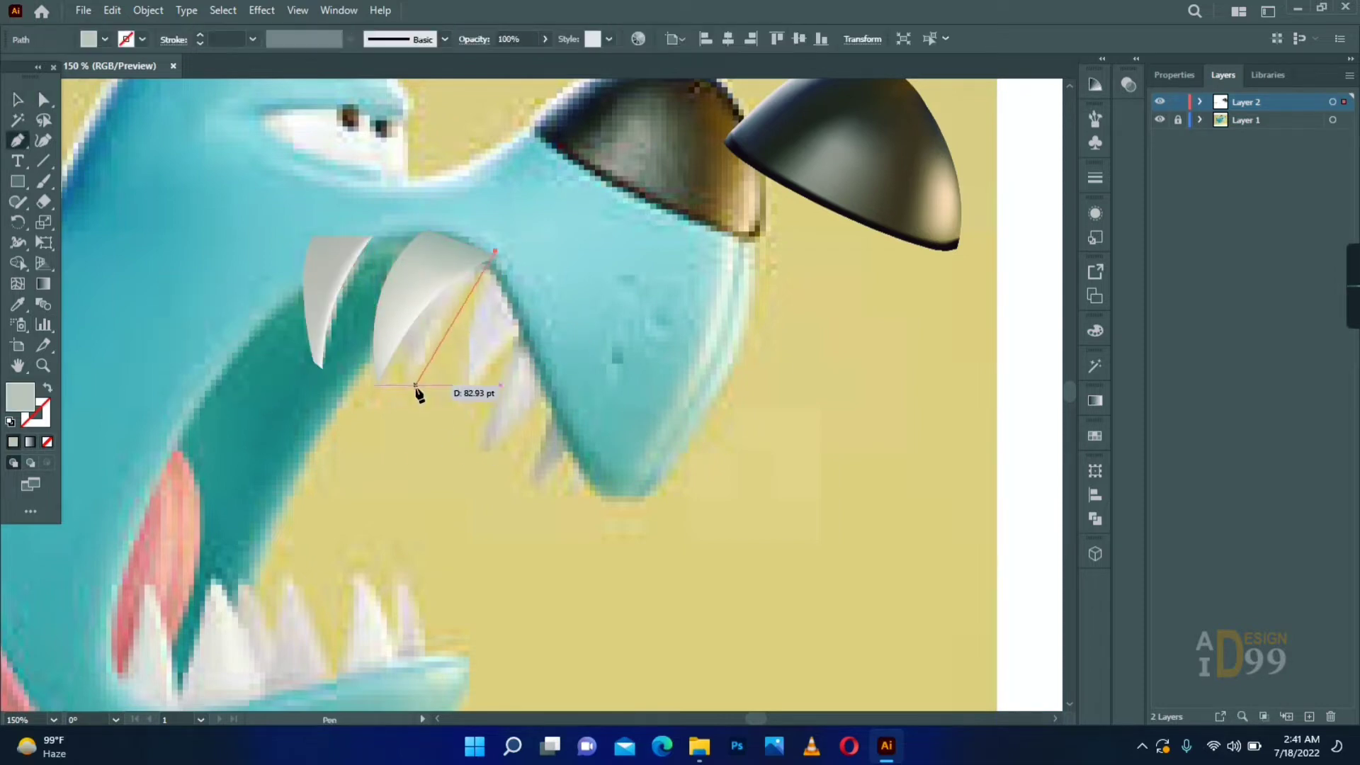
left_click_drag(416, 384, 396, 473)
left_click_drag(425, 120, 419, 120)
left_click(494, 251)
key("u")
left_click(432, 287)
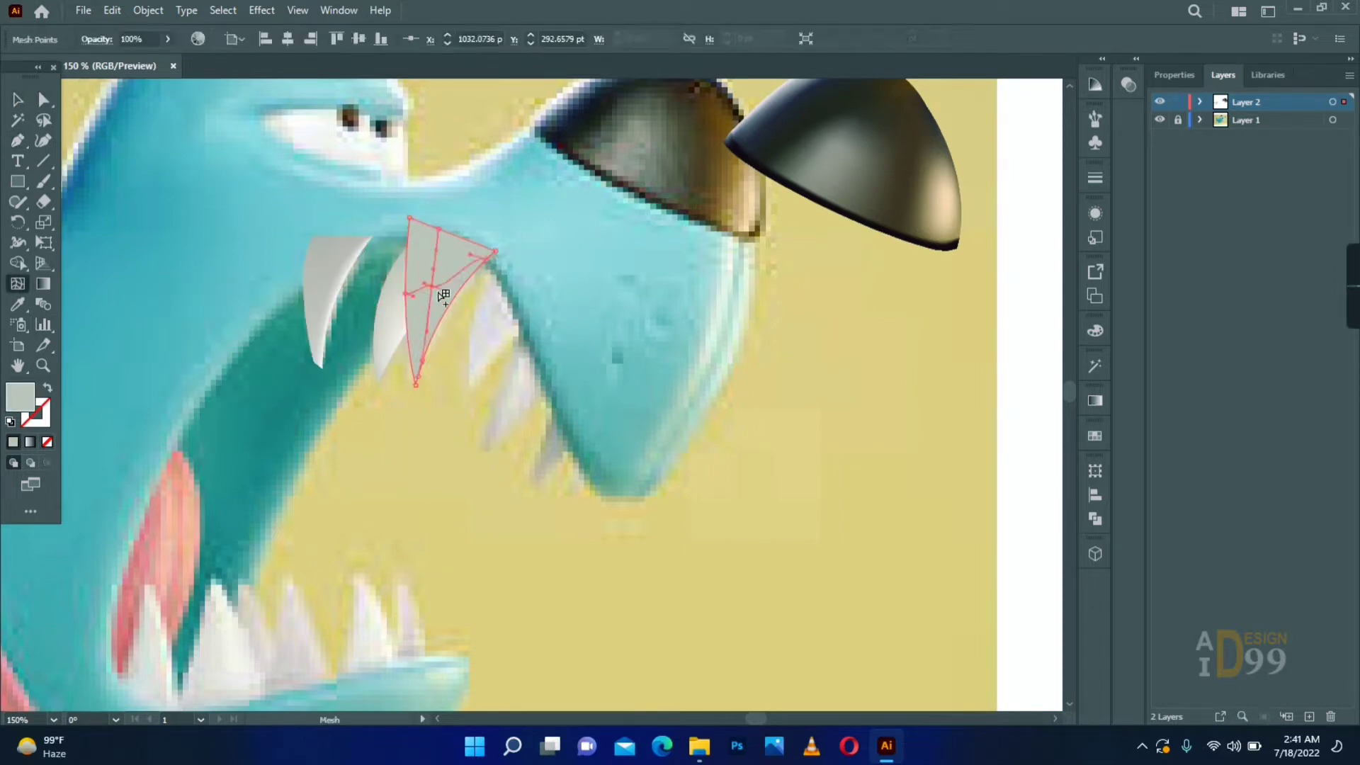
- Select the third upper tooth's lower mesh points and recolour them with a very light grey
key("a")
left_click_drag(439, 352, 410, 406)
double_click(19, 396)
left_click(750, 332)
key("Return")
left_click(510, 358)
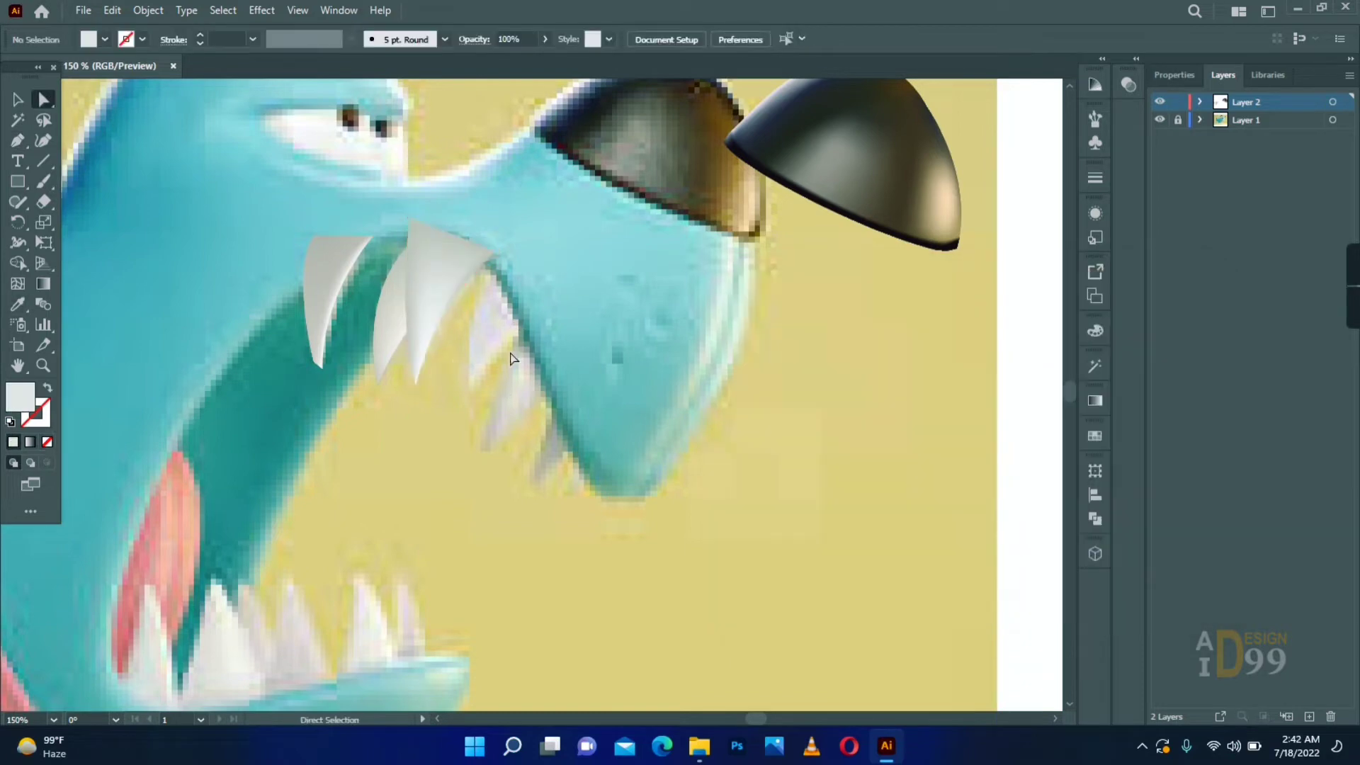
- Send the third upper tooth to the back, behind the large tooth
right_click(435, 282)
mouse_move(495, 376)
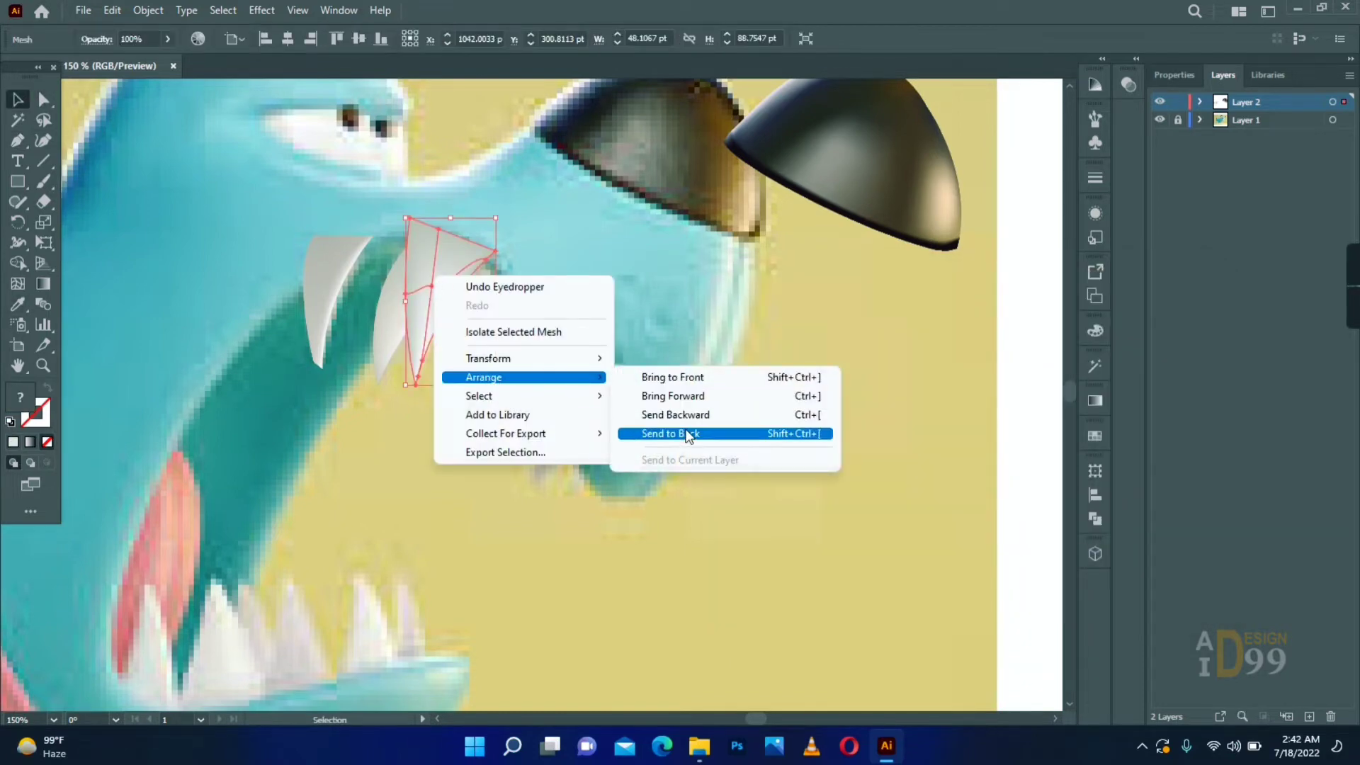
left_click(641, 433)
left_click(592, 425)
- Trace the next two upper teeth toward the snout and shade them as grey gradient meshes
key("p")
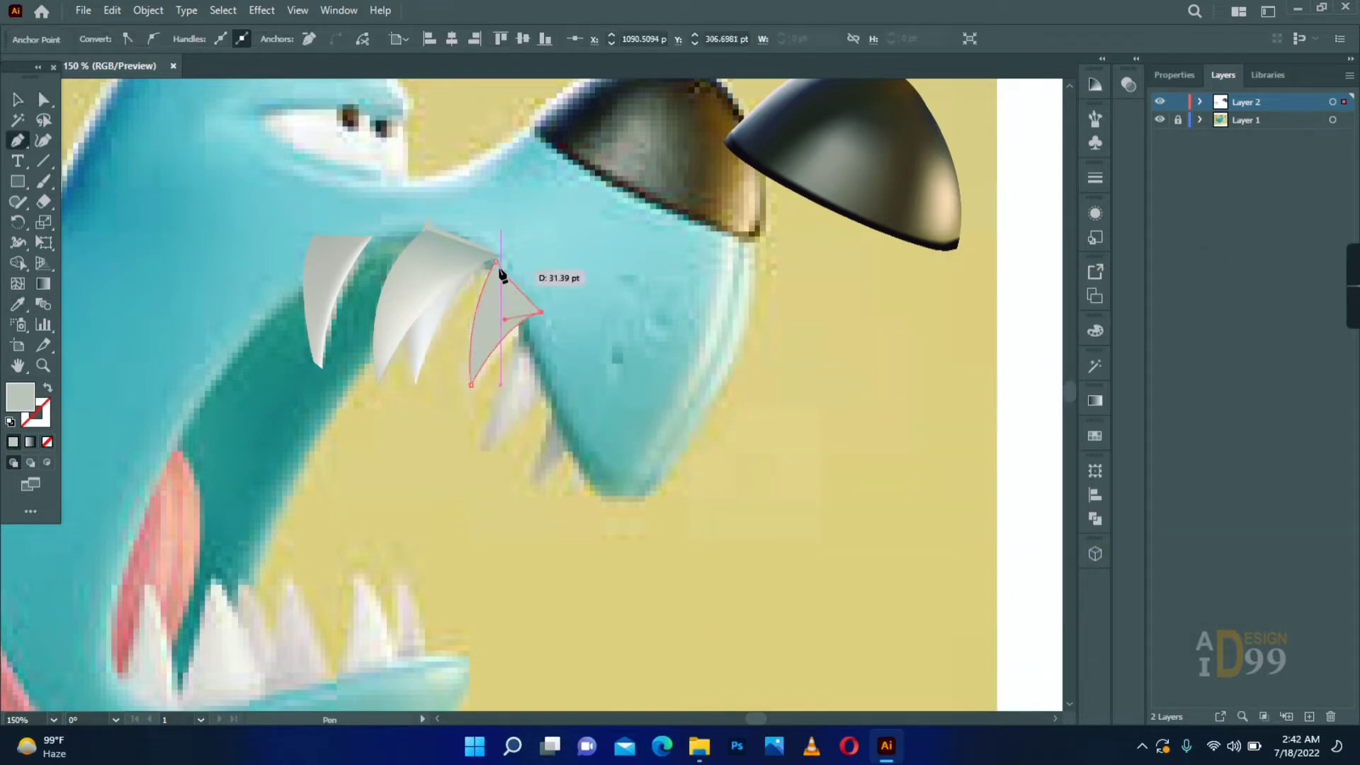
left_click(548, 386)
left_click(488, 451)
mouse_move(518, 395)
left_mouse_down()
mouse_move(647, 415)
mouse_move(518, 396)
left_mouse_up()
key("a")
key("v")
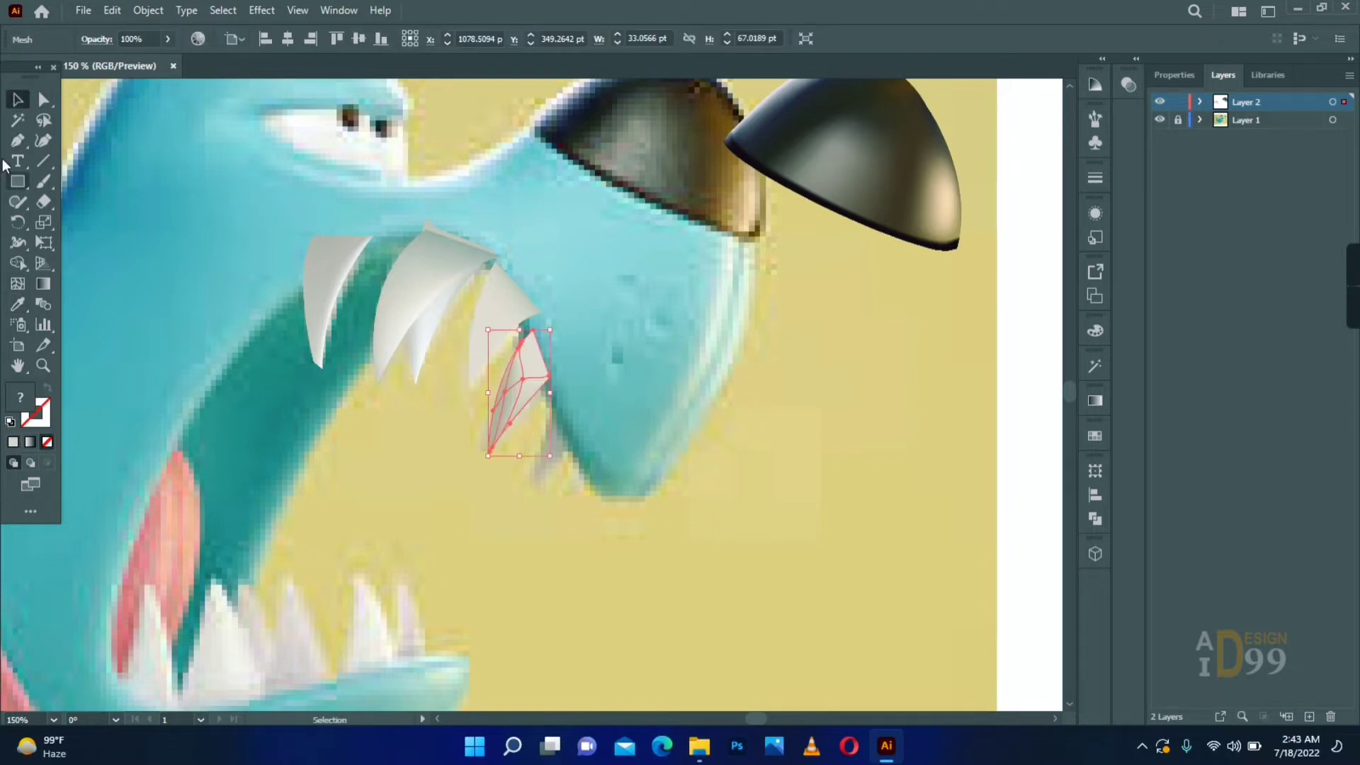
- Trace the small frontmost upper tooth and shade it as a gradient mesh
key("p")
key("u")
mouse_move(556, 442)
left_mouse_down()
mouse_move(615, 459)
mouse_move(564, 444)
left_mouse_up()
key("a")
- Trace the rearmost lower tooth, move it aside onto the neck and convert it to a gradient mesh
key("p")
left_click_drag(388, 511, 273, 471)
key("u")
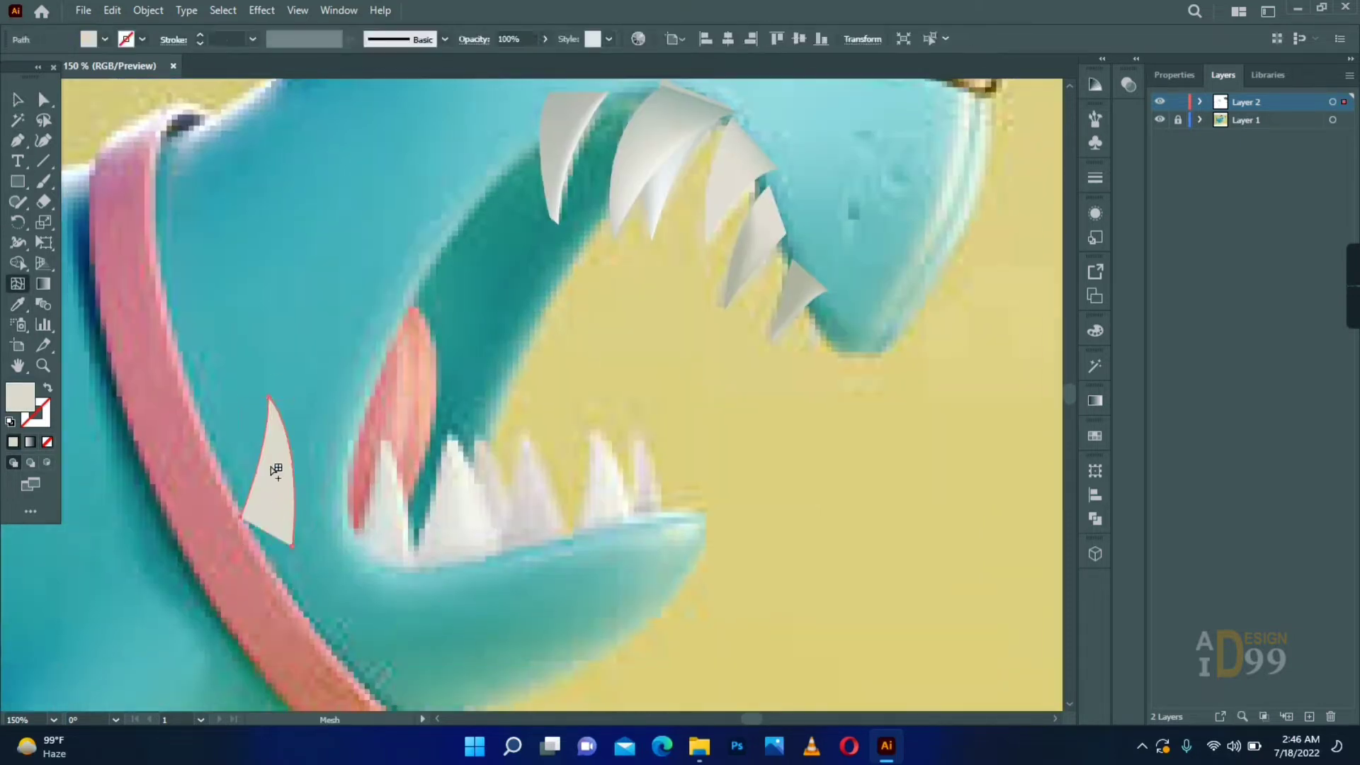
- Trace the large second lower tooth with the Pen tool and move it aside to expose the reference
key("p")
left_click(447, 430)
left_click_drag(510, 574, 524, 649)
left_click_drag(460, 525, 362, 552)
- Draw the narrow lower tooth beside the large one, shift it off the reference and add a mesh point inside it
left_click(18, 140)
left_click(18, 100)
left_click_drag(497, 538, 462, 558)
left_click(18, 283)
left_click(458, 546)
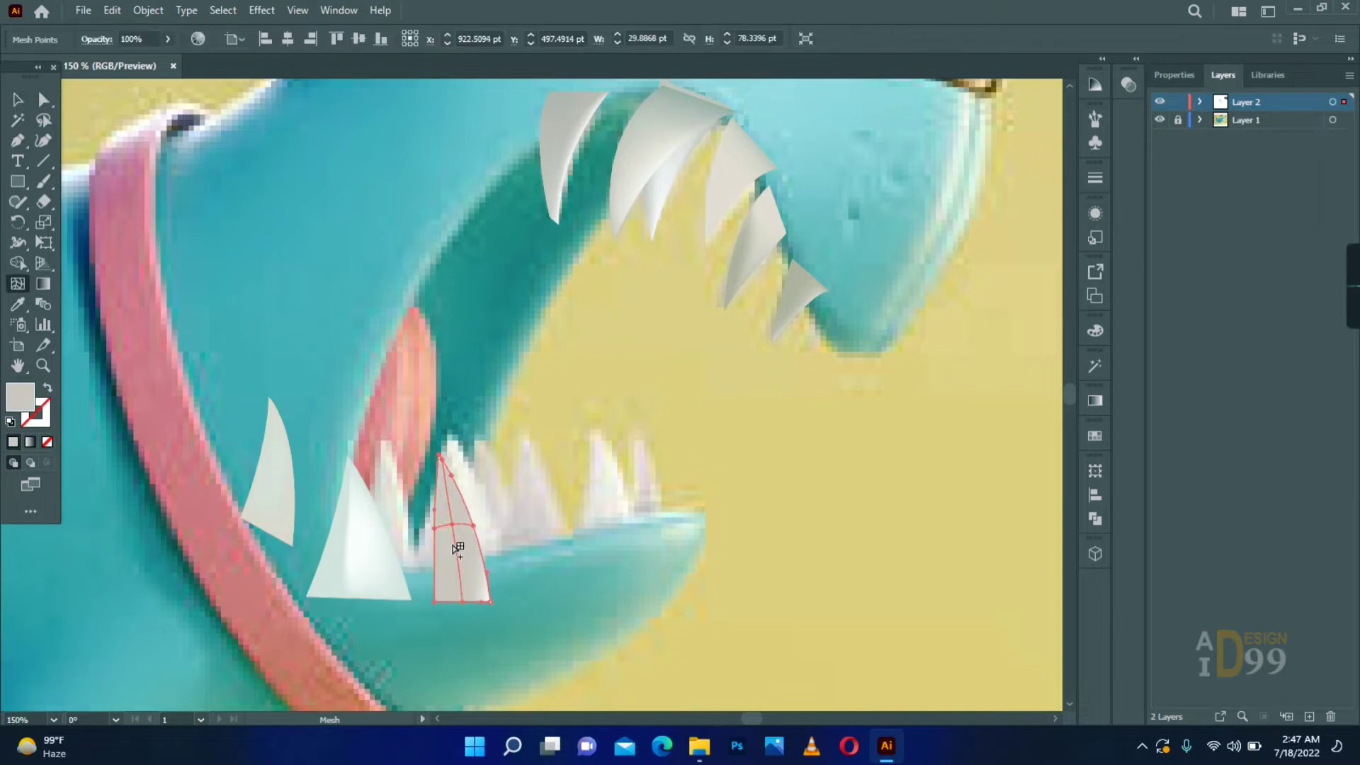
- Trace the tall middle lower tooth, convert it to a gradient mesh and shift it off the reference tooth
left_click(500, 555)
left_click(516, 429)
left_click_drag(567, 555, 580, 602)
key("u")
left_click(665, 534)
mouse_move(536, 509)
left_mouse_down()
mouse_move(693, 534)
mouse_move(543, 543)
left_mouse_up()
- Draw the next lower tooth toward the jaw's front as a gradient mesh and colour it from the reference tooth
left_click(751, 623)
key("p")
left_click(18, 283)
left_click(674, 520)
left_click(18, 304)
left_click(602, 477)
mouse_move(610, 496)
left_mouse_down()
mouse_move(724, 520)
mouse_move(644, 501)
left_mouse_up()
- Add a mesh point to the front lower tooth and recolour its mesh points with tones from the reference
left_click(17, 283)
left_click(717, 504)
left_click(44, 100)
left_click(741, 552)
left_click(729, 512)
- Move the displaced lower teeth back into place over the reference teeth along the jaw
left_click(17, 100)
left_click_drag(533, 542, 595, 499)
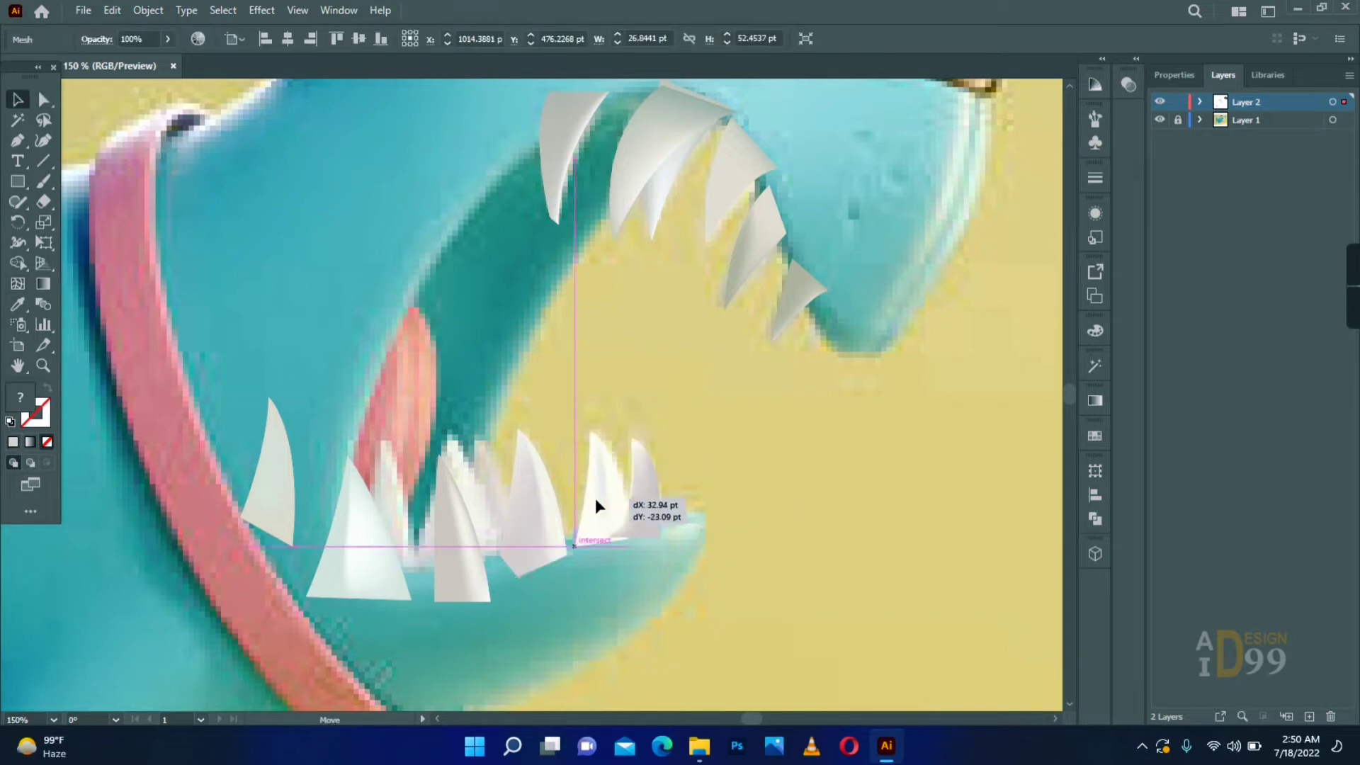
left_click_drag(461, 551, 502, 528)
left_click_drag(361, 565, 456, 544)
- Group all the upper and lower teeth and move the group clear of the dog's mouth
key("ctrl+a")
right_click(807, 287)
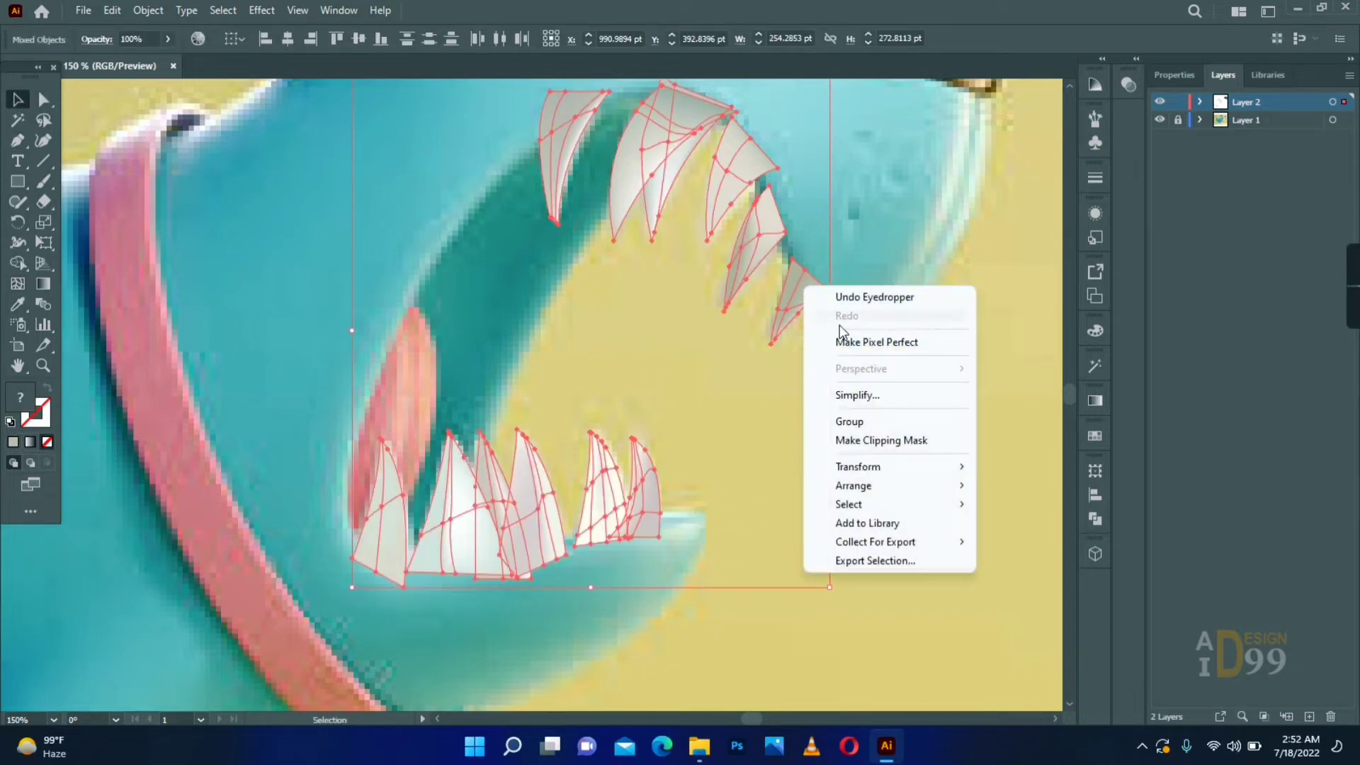
left_click(861, 421)
left_click(912, 389)
scroll(489, 414, "down", 2)
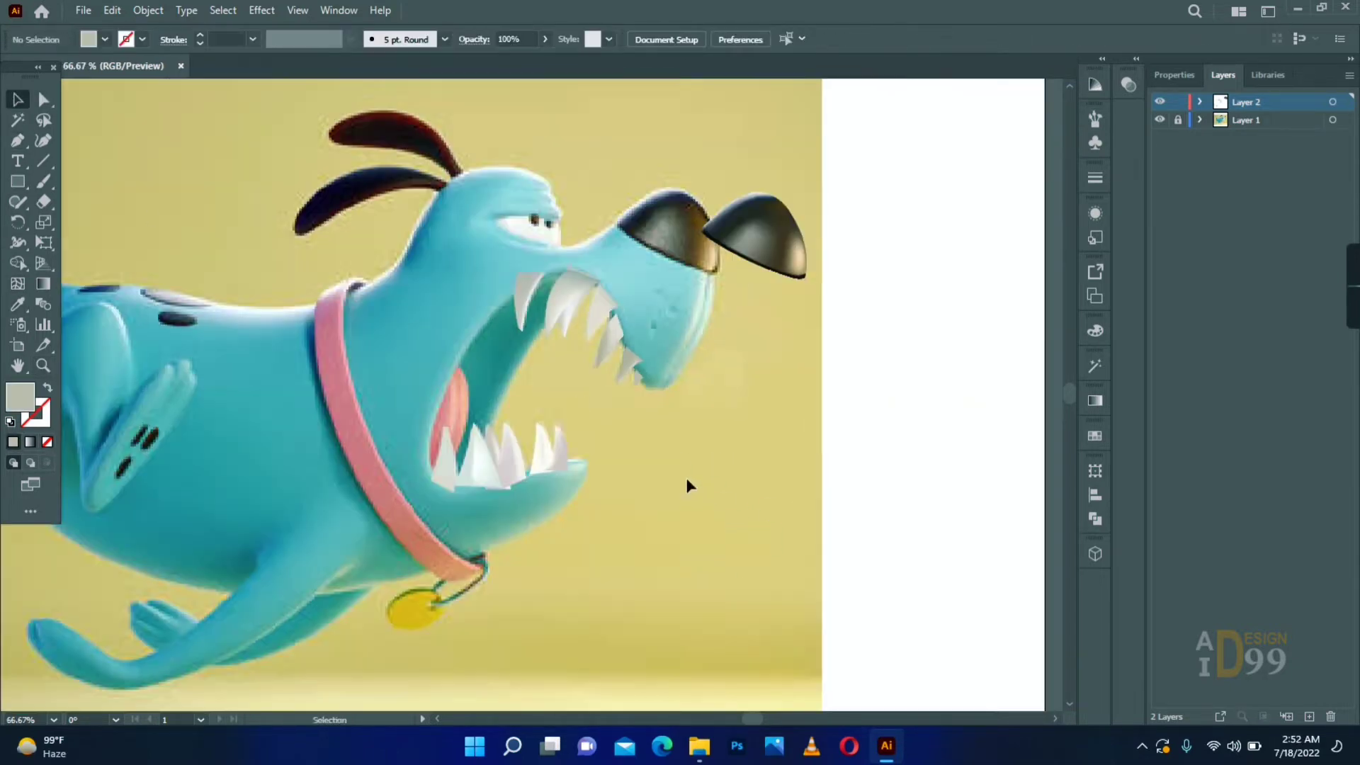
left_click_drag(474, 454, 809, 469)
left_click(779, 552)
- Draw a tall rectangle over the open mouth and fill it with the dark teal sampled from the mouth area
scroll(708, 495, "left", 1)
left_click(43, 365)
left_click(594, 360)
left_click(594, 359)
left_click_drag(472, 204, 621, 547)
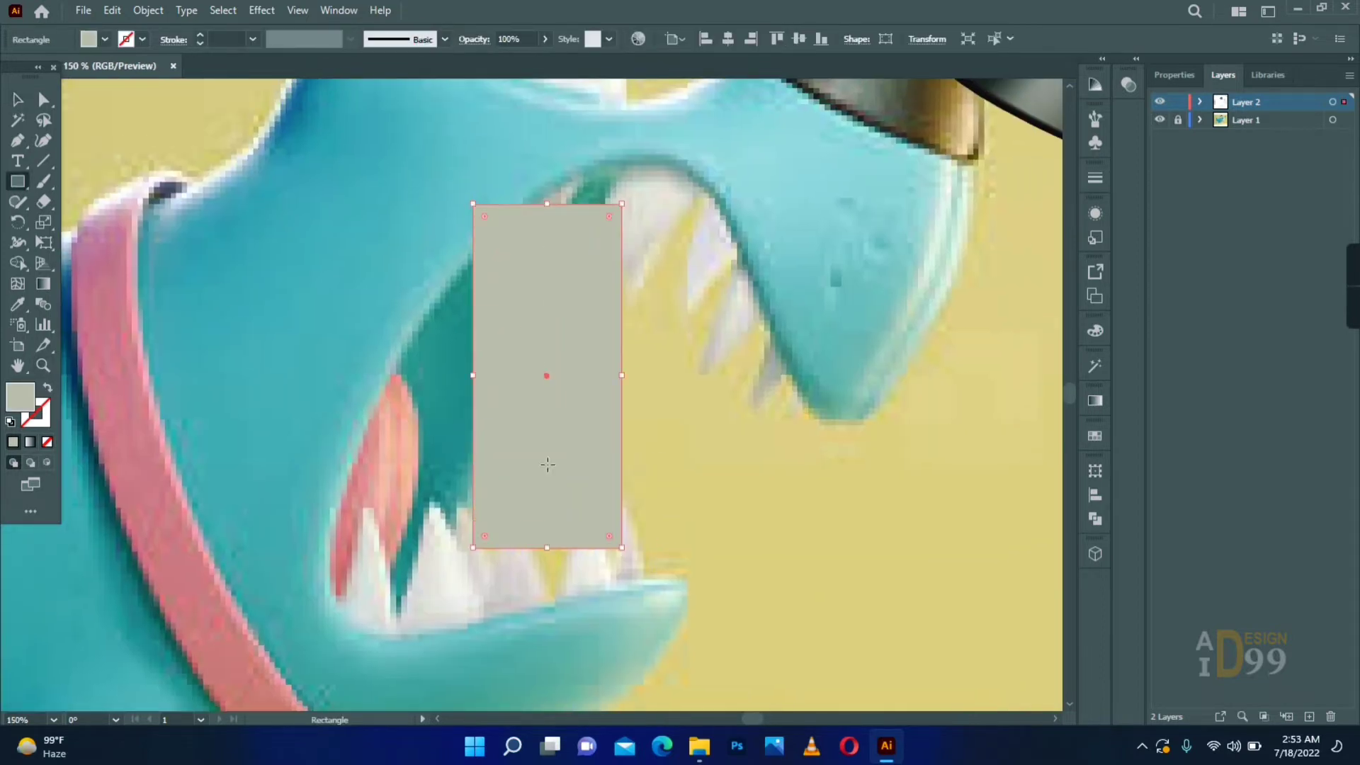
left_click(18, 304)
left_click(394, 355)
- Add a vertical mesh line near the rectangle's right edge and, in outline view, reposition its upper points along the mouth's upper edge
left_click(612, 206)
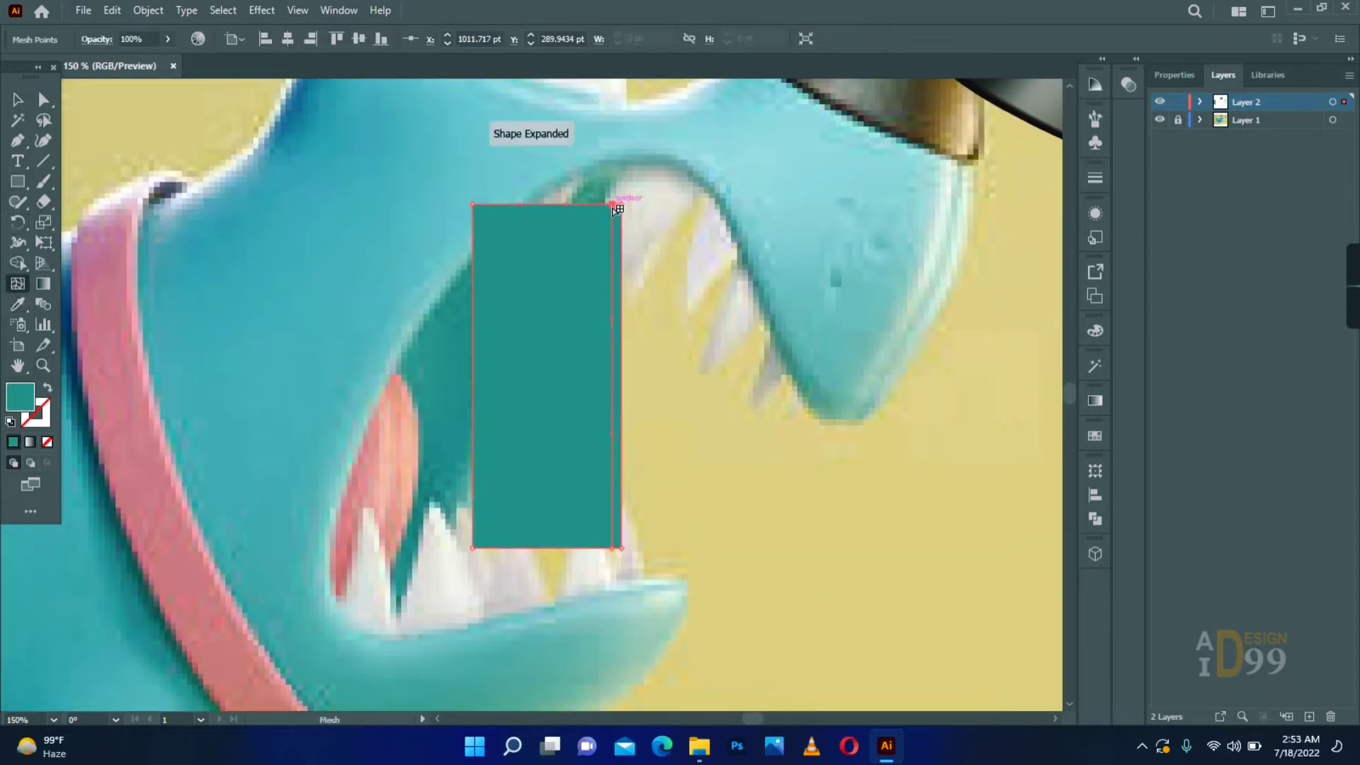
key("ctrl+y")
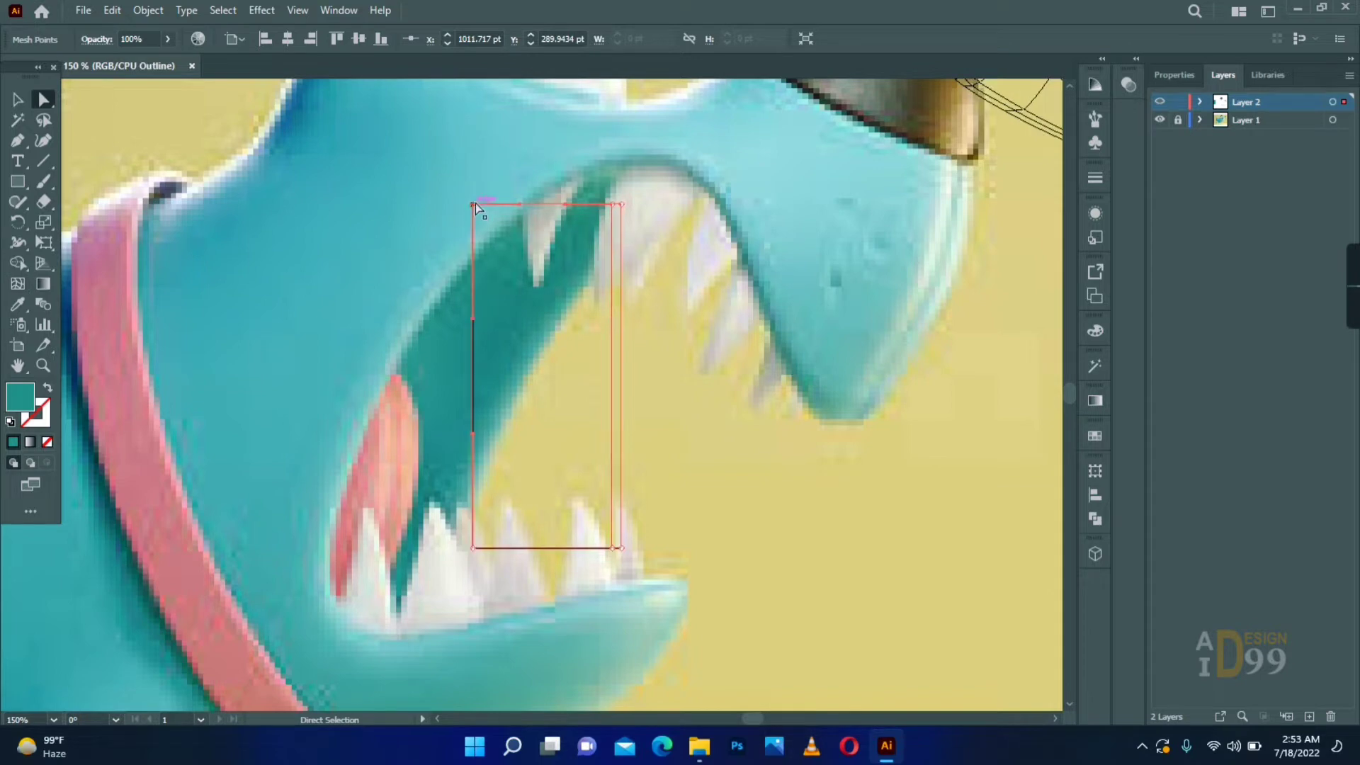
left_click_drag(473, 204, 499, 132)
left_click_drag(621, 204, 646, 152)
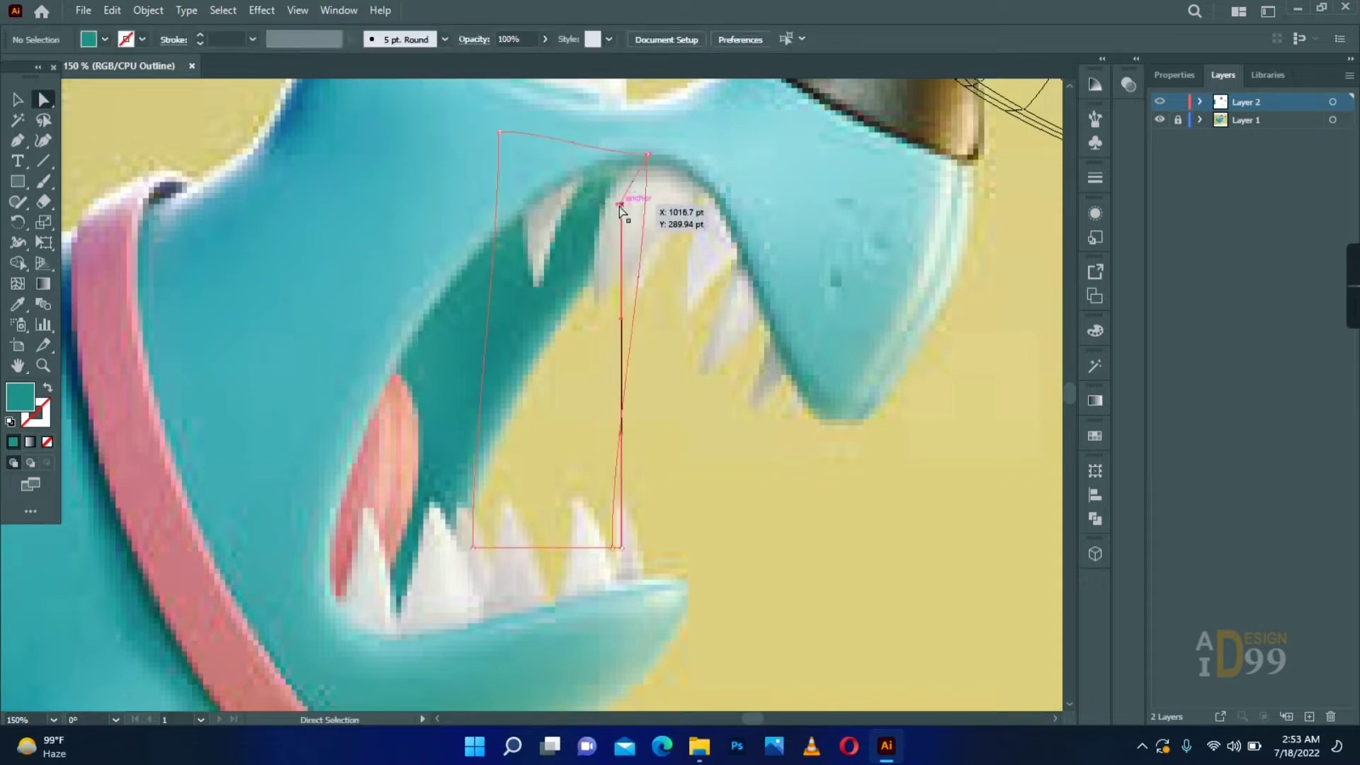
left_click_drag(621, 205, 670, 179)
- Move the mesh's lower-left corner and inner line's lower end onto the jaw, curving the left edge and inner line along the mouth
left_click_drag(473, 548, 260, 598)
left_click_drag(498, 246, 399, 249)
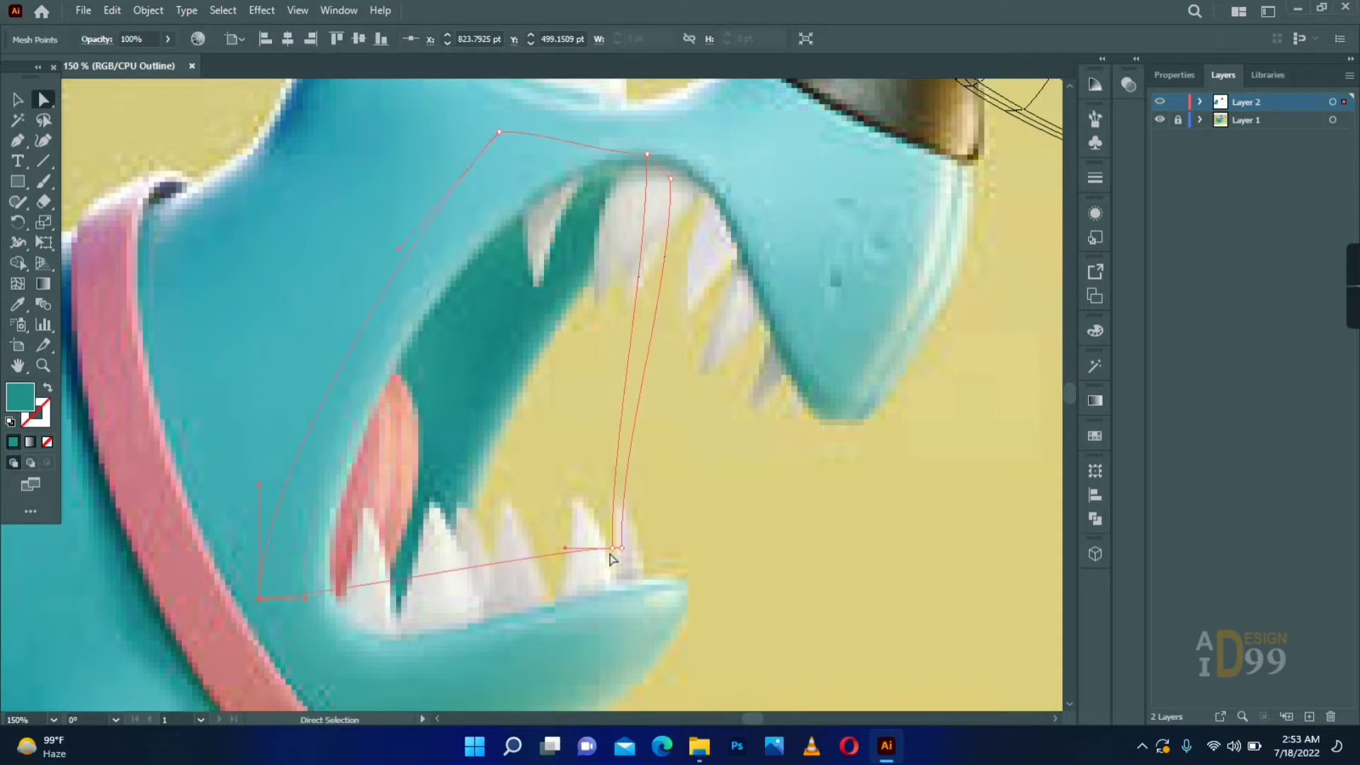
left_click_drag(613, 548, 416, 676)
left_click_drag(639, 276, 567, 277)
- Reshape the mesh's right edge with its corners and handles to follow the front edge of the teal mouth interior
left_click_drag(673, 178, 705, 174)
left_click_drag(421, 676, 491, 410)
left_click_drag(590, 263, 589, 252)
left_click_drag(427, 676, 437, 676)
left_click_drag(501, 409, 481, 385)
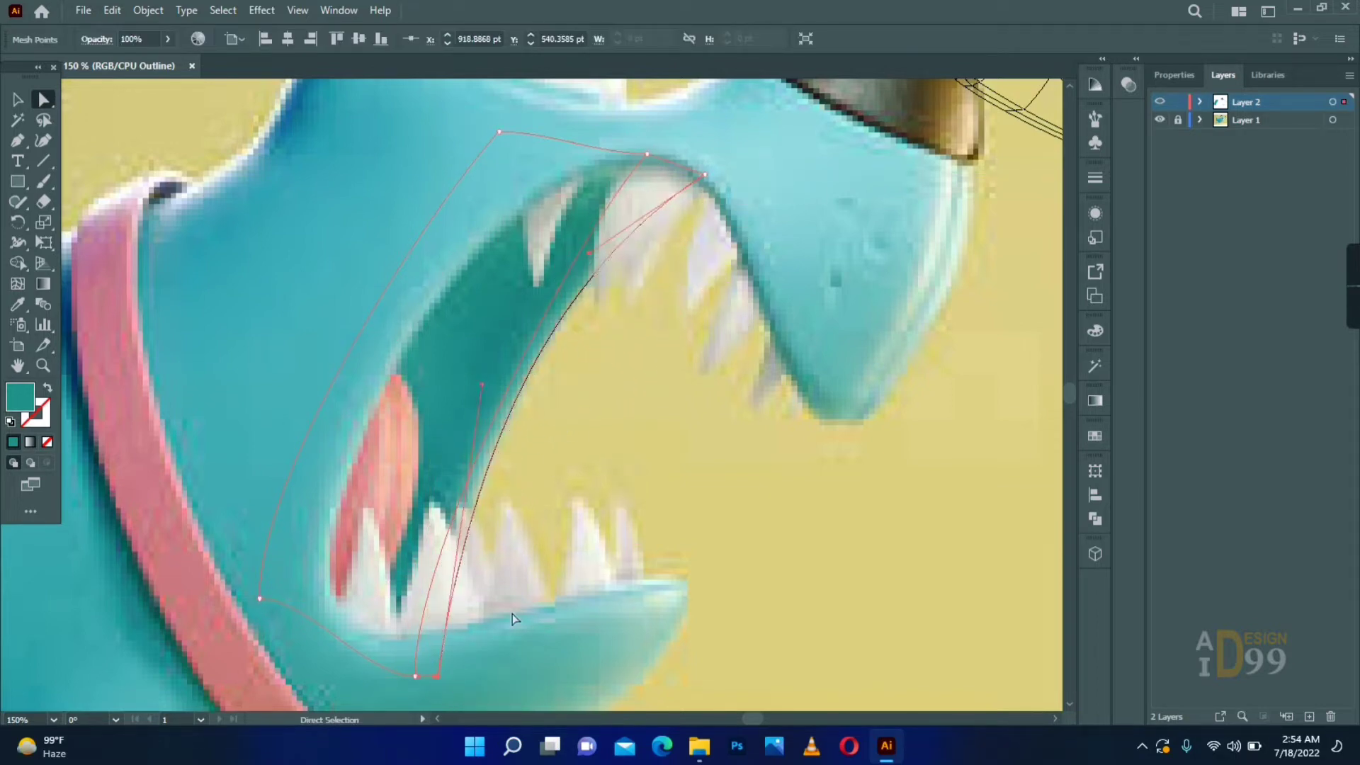
- Bring the inner mesh line close to the curved right edge and nudge the mesh's upper-left corner outward
left_click_drag(416, 675, 428, 677)
left_click_drag(428, 535, 416, 518)
left_click_drag(647, 155, 682, 164)
left_click_drag(589, 272, 528, 277)
left_click_drag(500, 132, 503, 125)
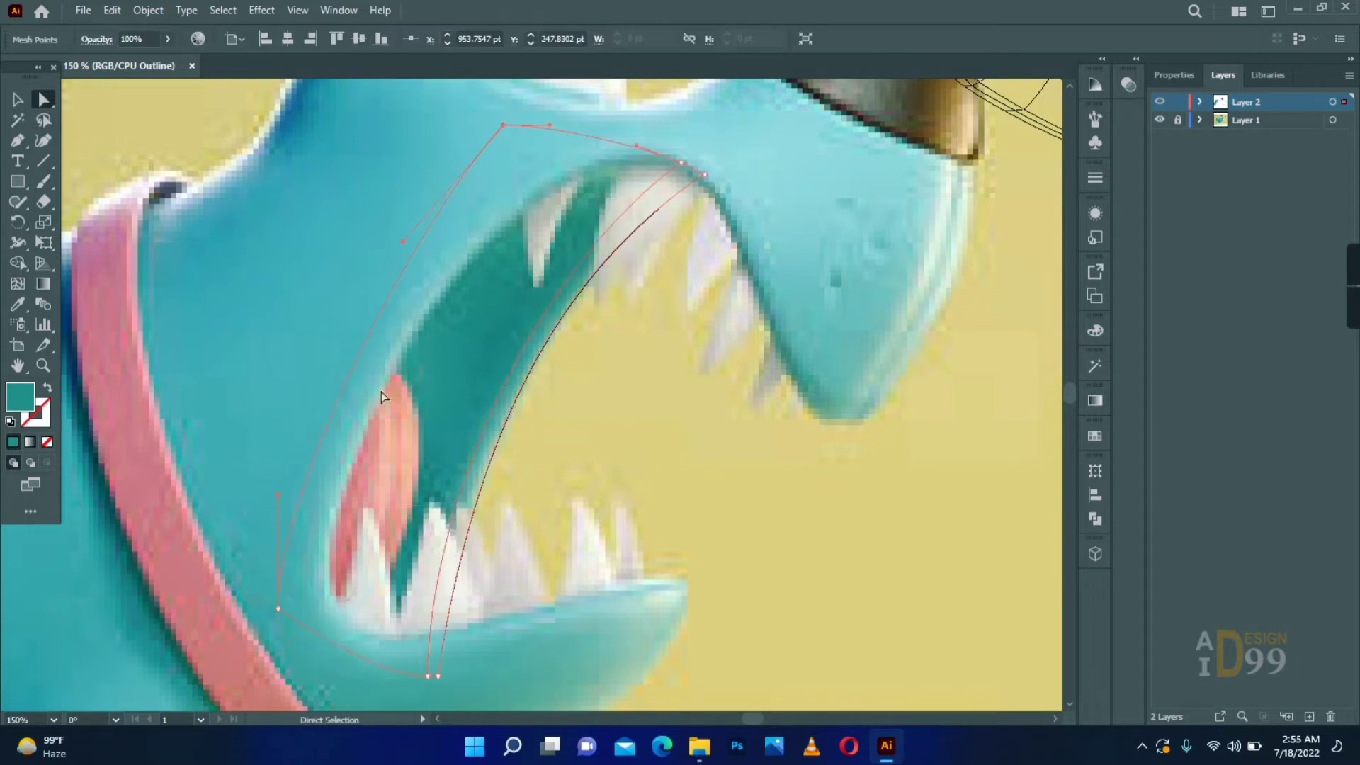
- Add inner mesh lines along the mouth mesh's right side, color their points with teals sampled from the reference, and return to preview
key("i")
left_click(707, 177)
key("a")
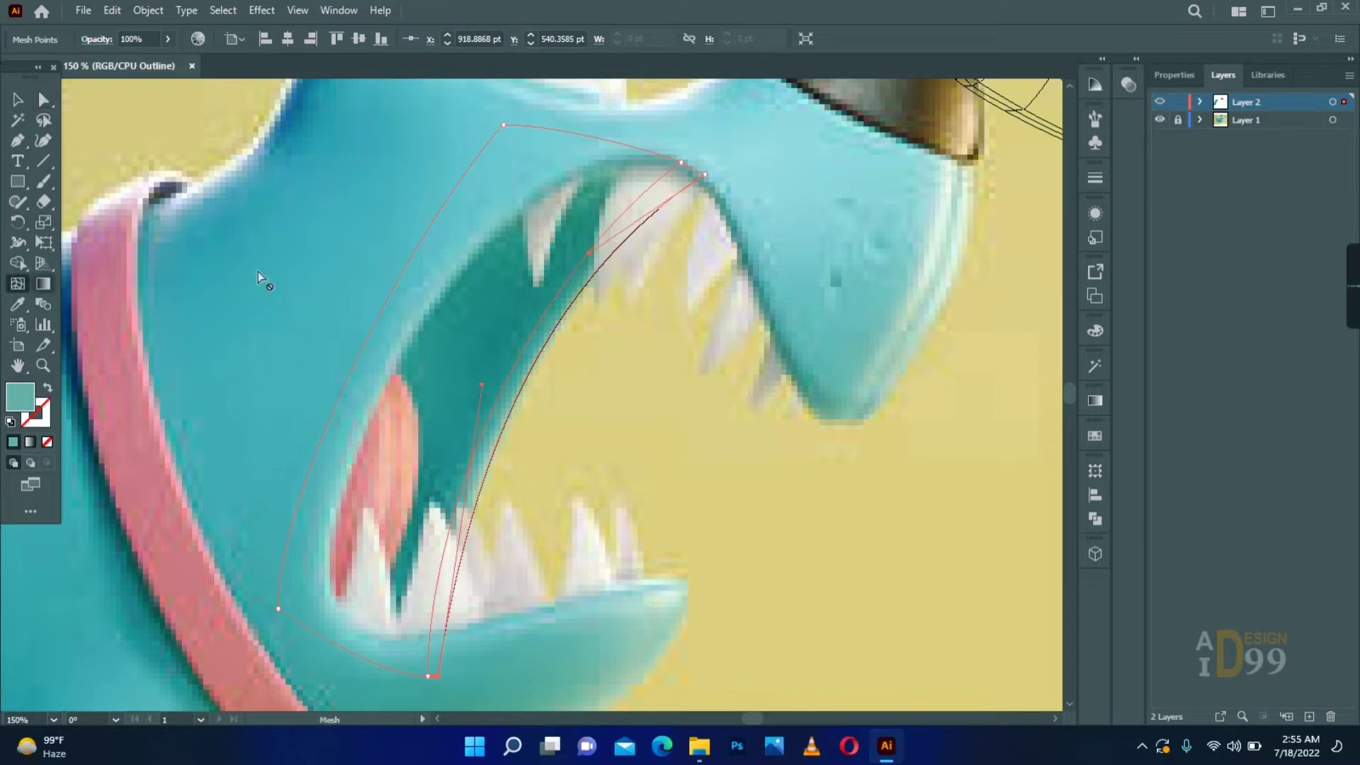
left_click(655, 153)
key("i")
left_click(528, 309)
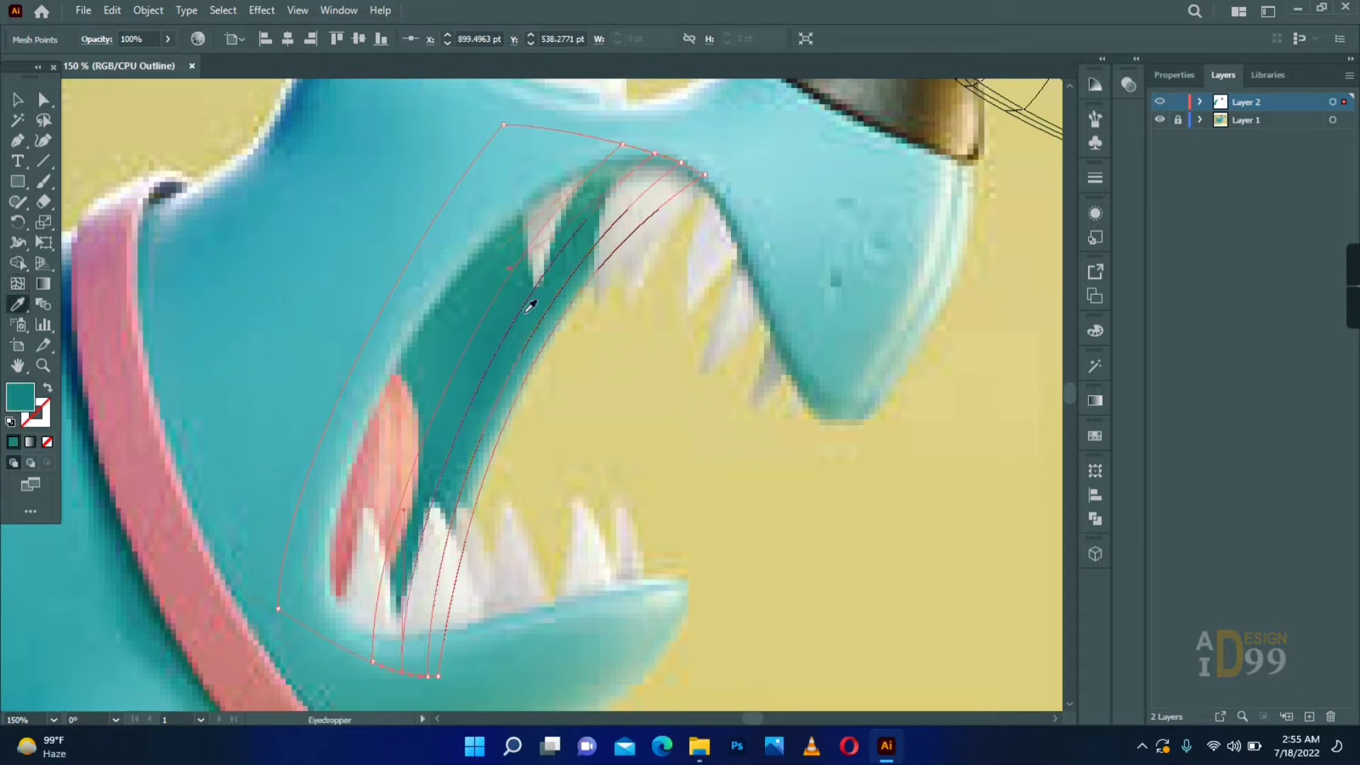
key("ctrl+y")
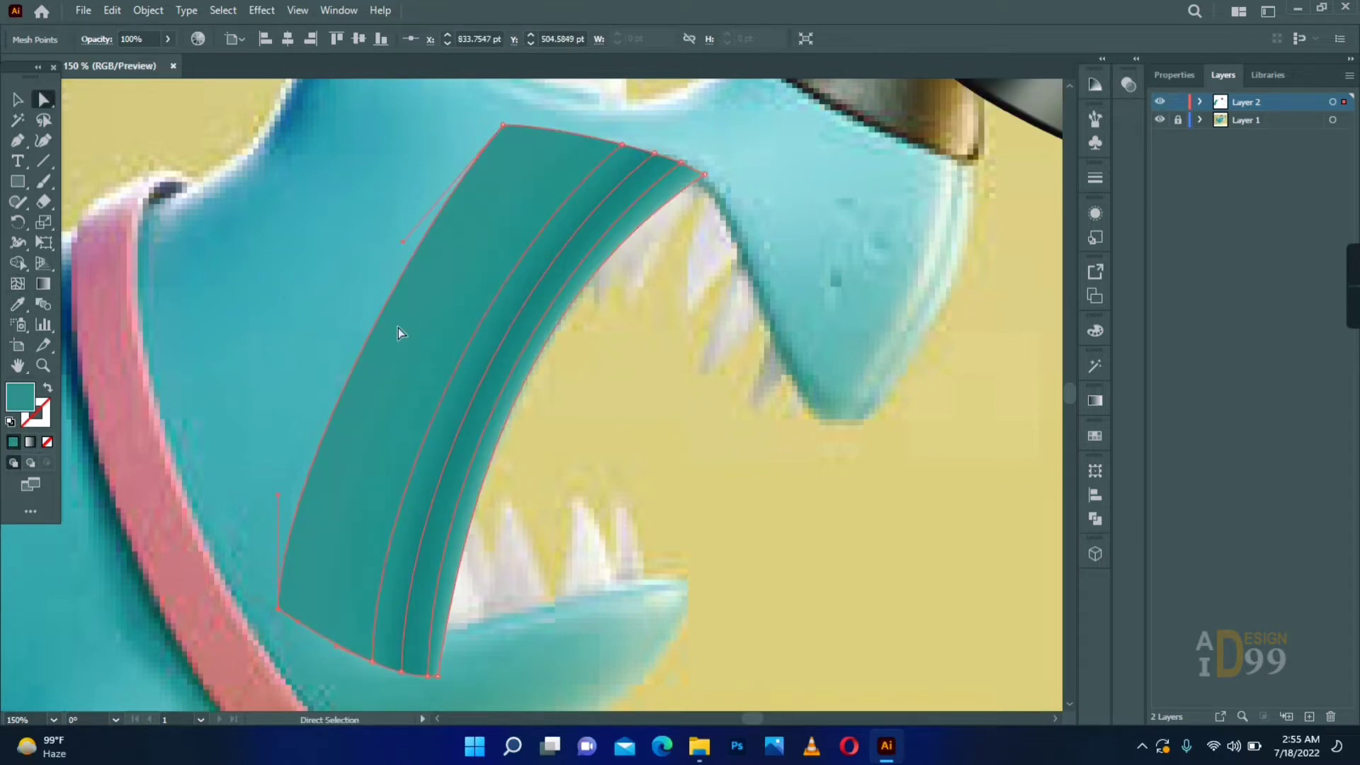
- Move the teal mesh to the left of the reference mouth and shift its upper-left corner
key("v")
left_click(579, 436)
left_click_drag(422, 377, 254, 320)
left_click(282, 338)
key("a")
left_click_drag(442, 113, 442, 283)
left_click_drag(450, 275, 373, 264)
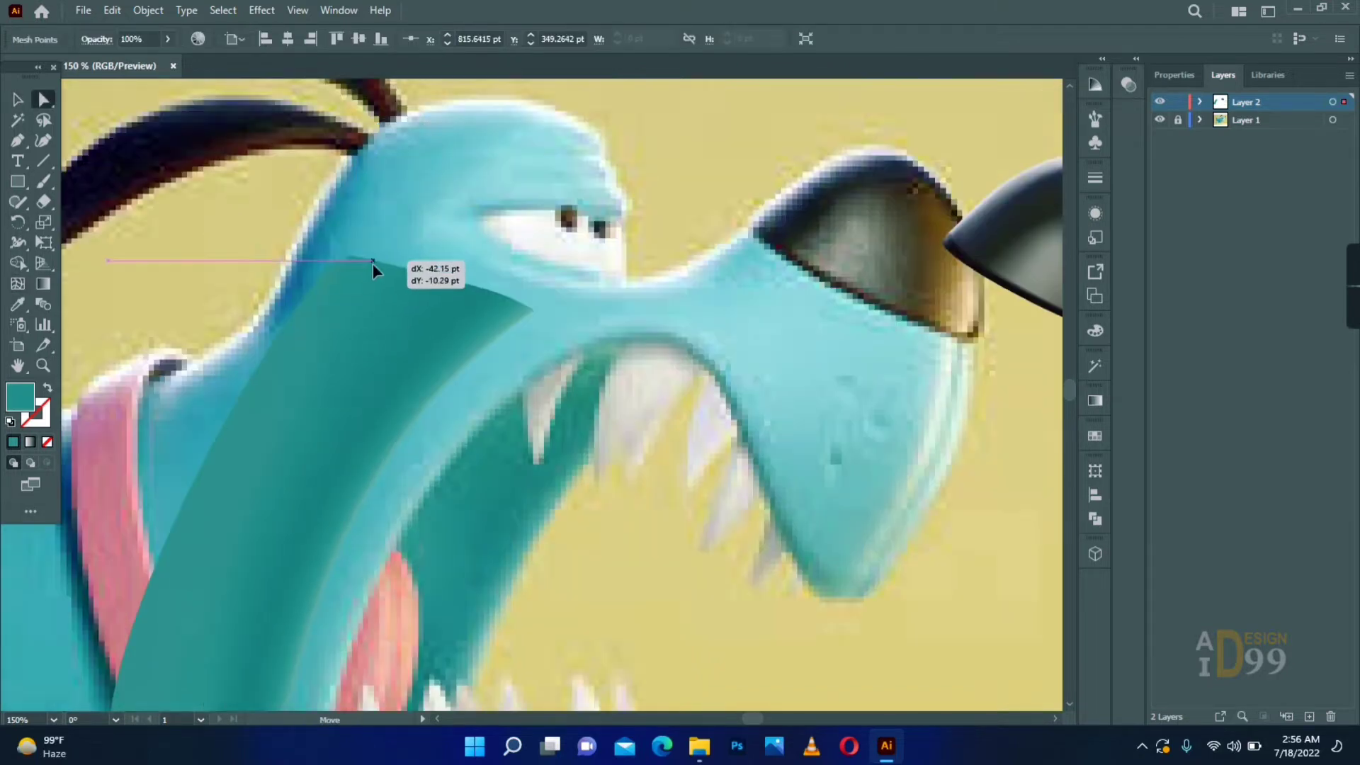
- Smooth the teal mesh's left edge by adjusting its points and handles
left_click_drag(248, 673, 352, 408)
left_click_drag(306, 523, 246, 498)
left_click_drag(304, 284, 292, 386)
left_click_drag(328, 321, 315, 316)
left_click(521, 398)
left_click_drag(608, 364, 558, 319)
- Add a crosswise mesh line to the mouth mesh and recolor points with a sampled teal and a custom teal shade
key("u")
left_click(265, 358)
key("a")
left_click(236, 347)
key("i")
key("a")
key("i")
left_click_drag(376, 330, 360, 317)
double_click(19, 402)
left_click(899, 449)
left_click(1167, 335)
- Add a crosswise mesh line in the upper part of the mouth mesh and color its point with a sampled dark teal
key("a")
key("u")
left_click(447, 193)
key("i")
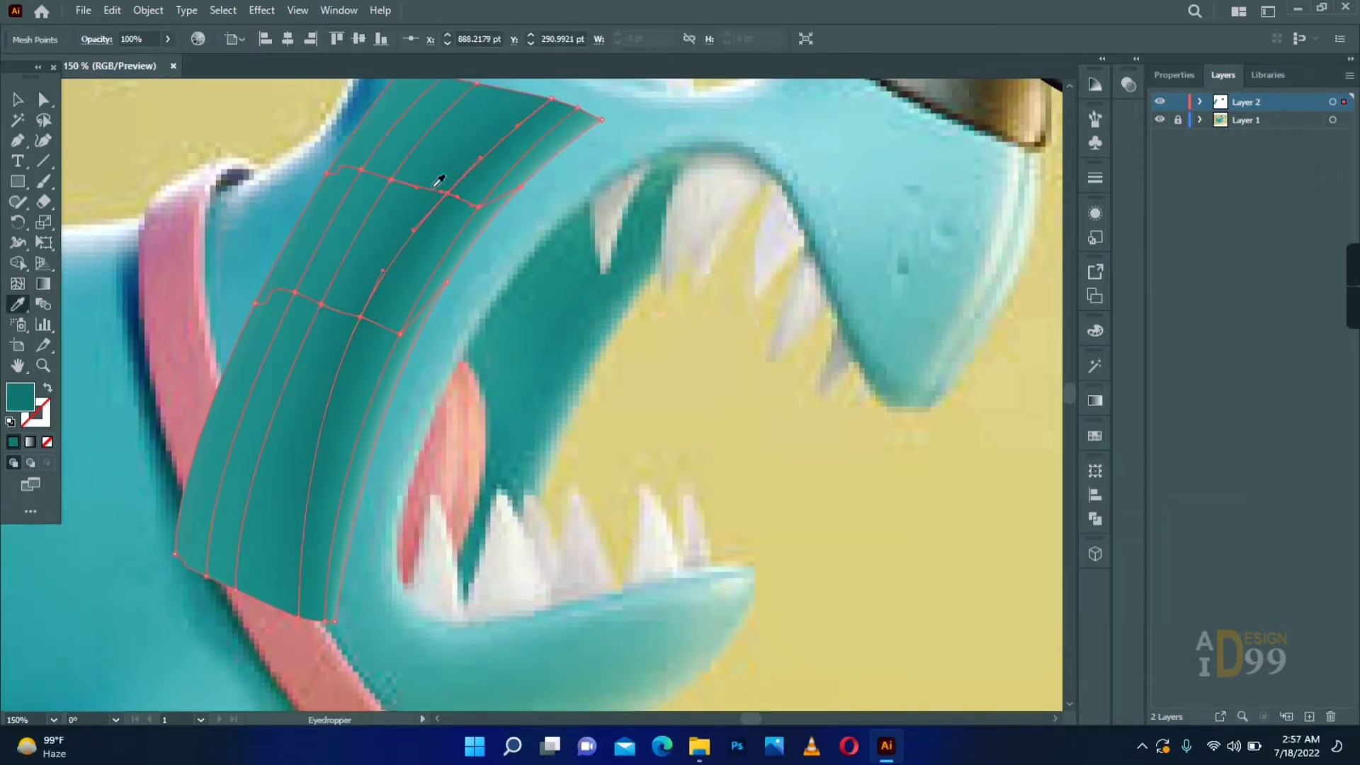
left_click(435, 185)
- Add a mesh point in the lower part of the mouth mesh to extend the dark teal shading, and deselect the mesh
key("u")
left_click(311, 487)
key("a")
left_click(316, 312)
left_click_drag(532, 325, 512, 364)
left_click(512, 364)
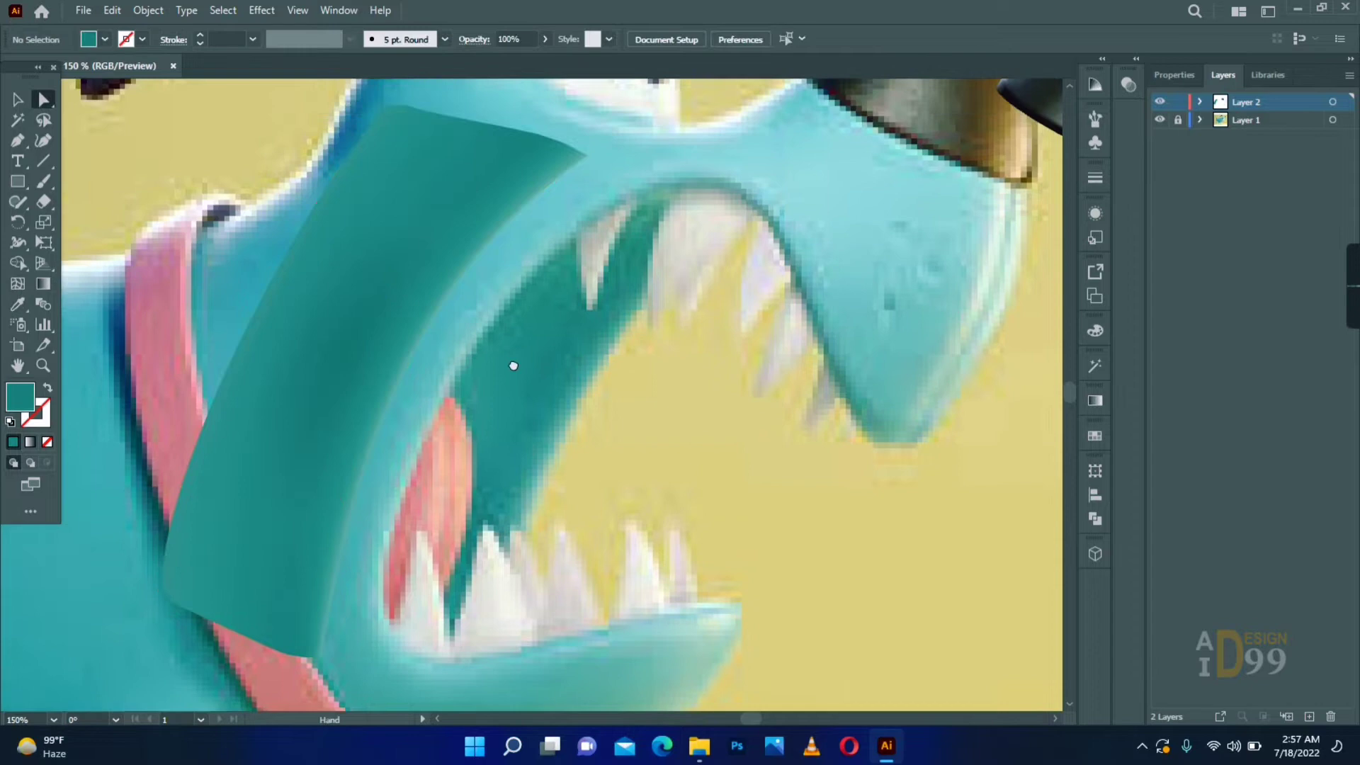
- Trace the tongue as a closed curved path with the Pen tool and move the shape right of the reference tongue
left_click(444, 394)
scroll(415, 646, "down", 6)
left_click_drag(412, 392, 299, 573)
left_click(412, 393)
left_click(368, 419)
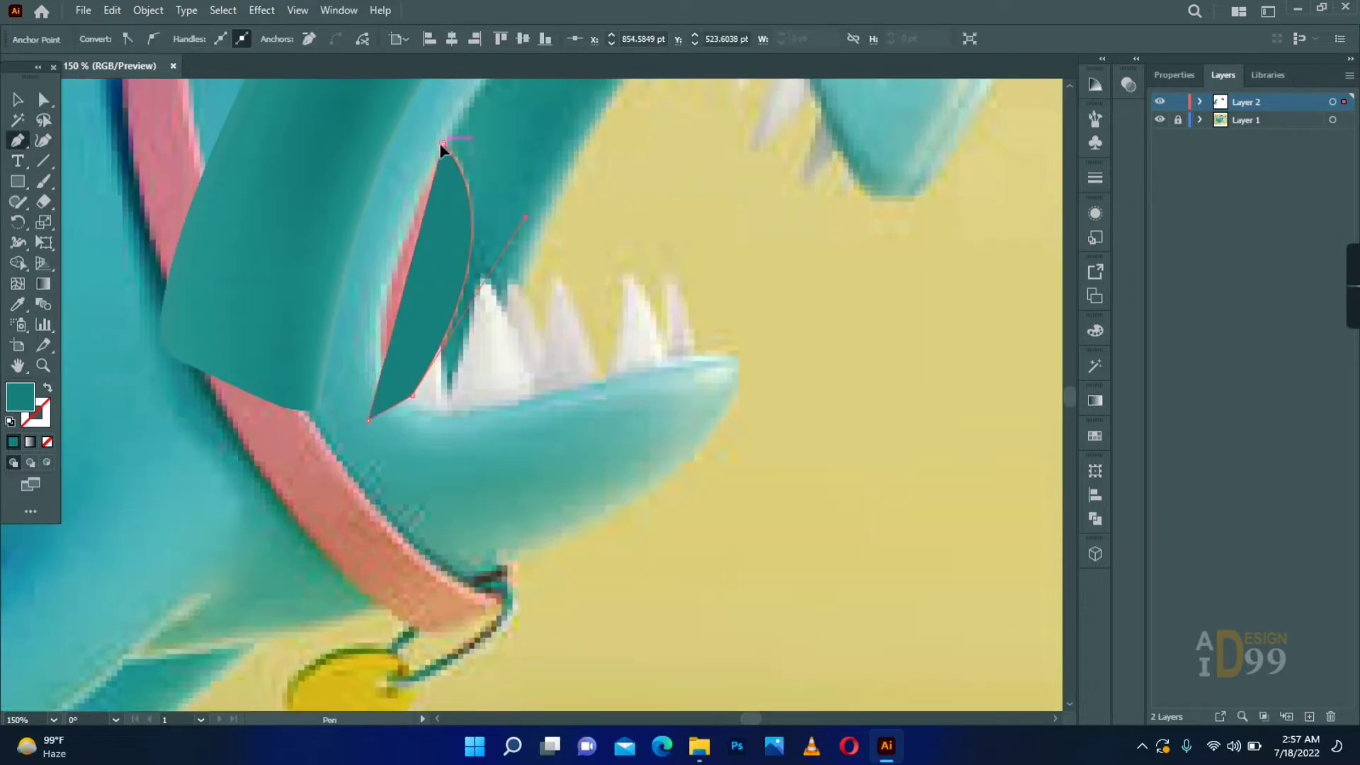
scroll(441, 145, "up", 7)
left_click_drag(443, 437, 536, 334)
left_click_drag(536, 465, 648, 275)
- Fill the tongue with pink sampled from the reference, add lengthwise mesh lines, and color the inner line light peach
key("i")
left_click(386, 382)
key("u")
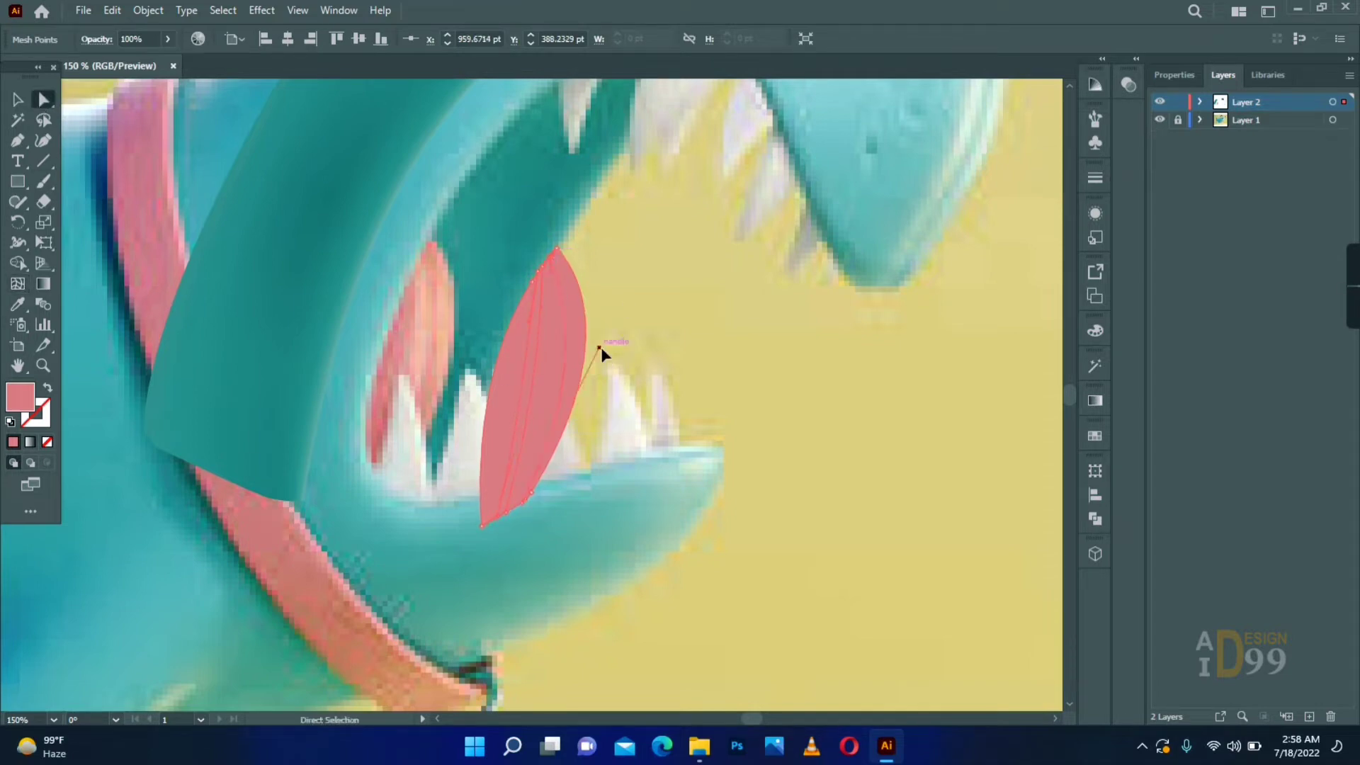
left_click(423, 339)
key("a")
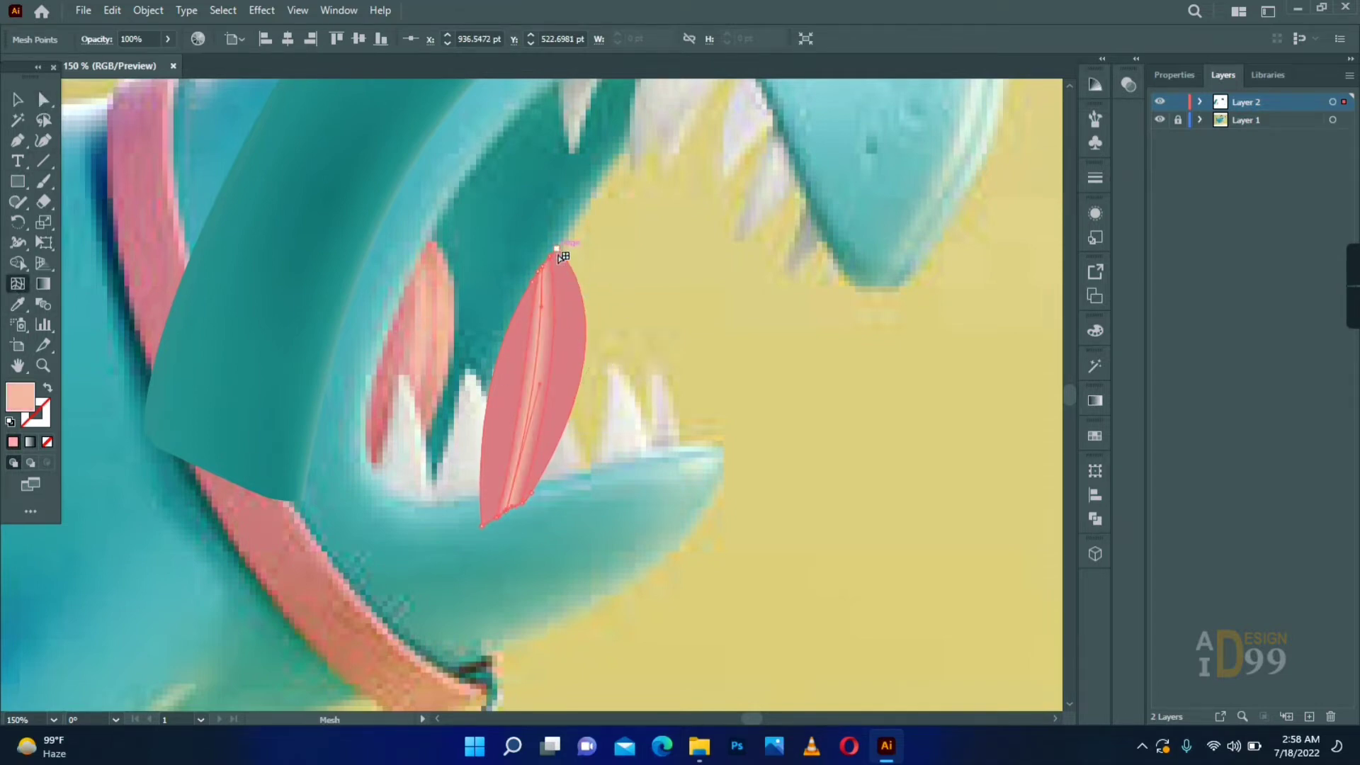
- Add another lengthwise mesh line near the tongue's right edge and color it with a sampled pink
left_click(43, 365)
left_click(553, 385)
left_click(552, 385)
left_click(18, 284)
left_click(509, 141)
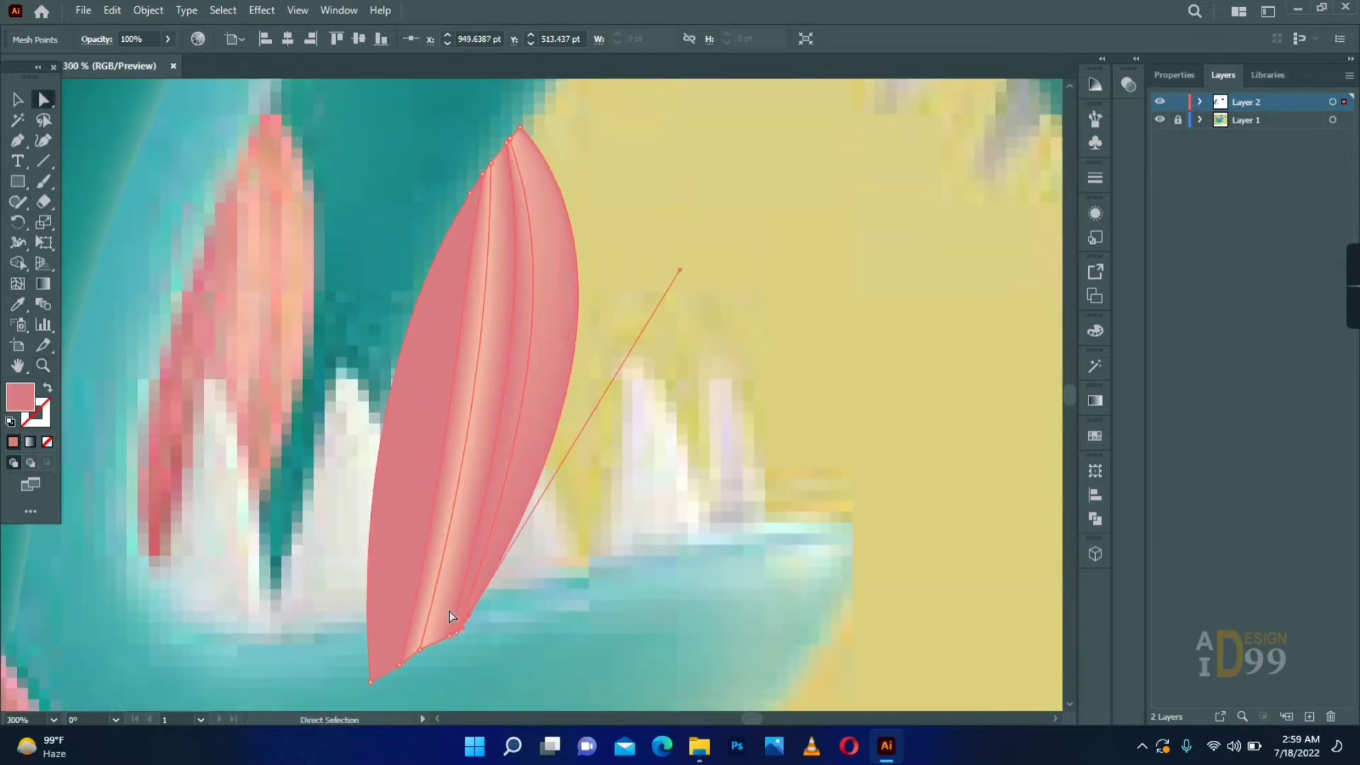
key("i")
left_click(501, 413)
- Bend the tongue's inner mesh line so its light streak follows the curve of the right edge
key("a")
left_click(575, 473)
left_click(495, 395)
left_click_drag(466, 425, 474, 423)
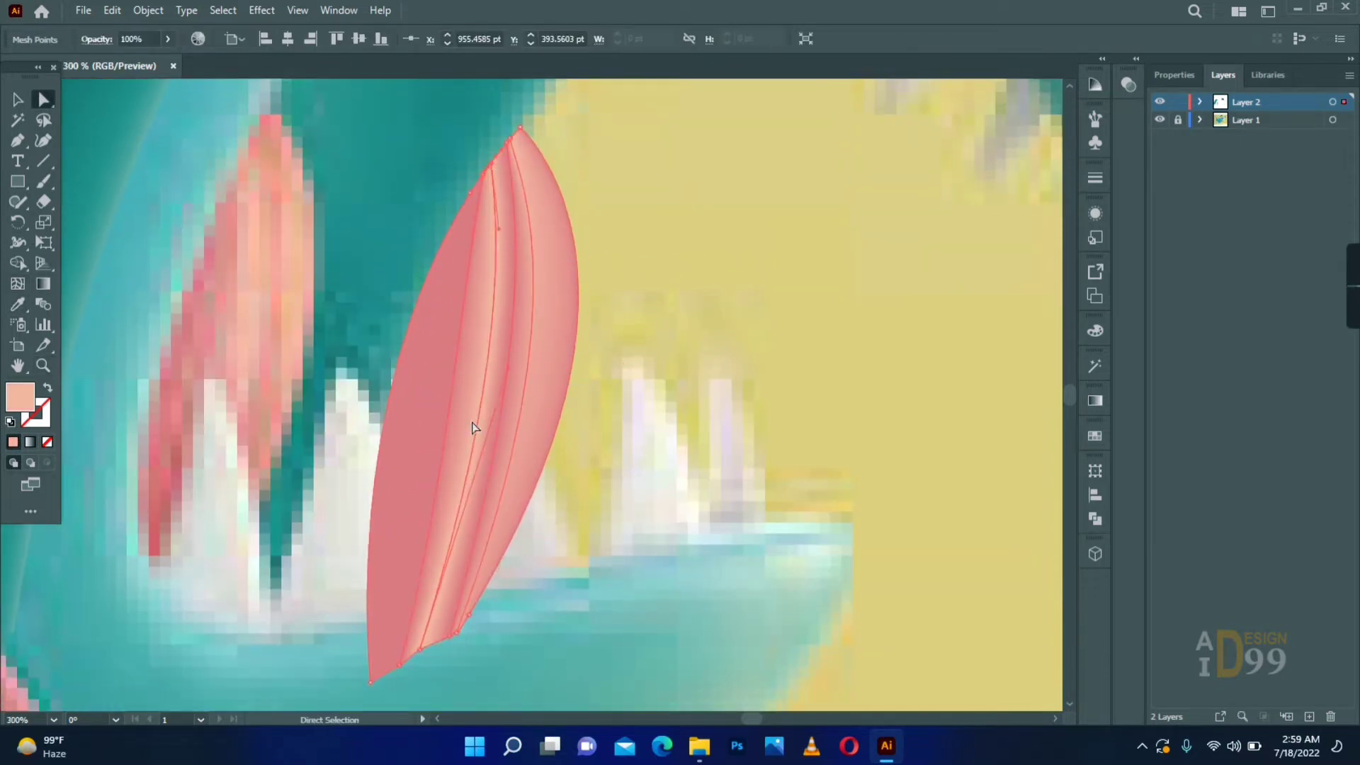
left_click(445, 497)
- Add a crosswise mesh line to the tongue and color points along its left side with a deeper pink
key("u")
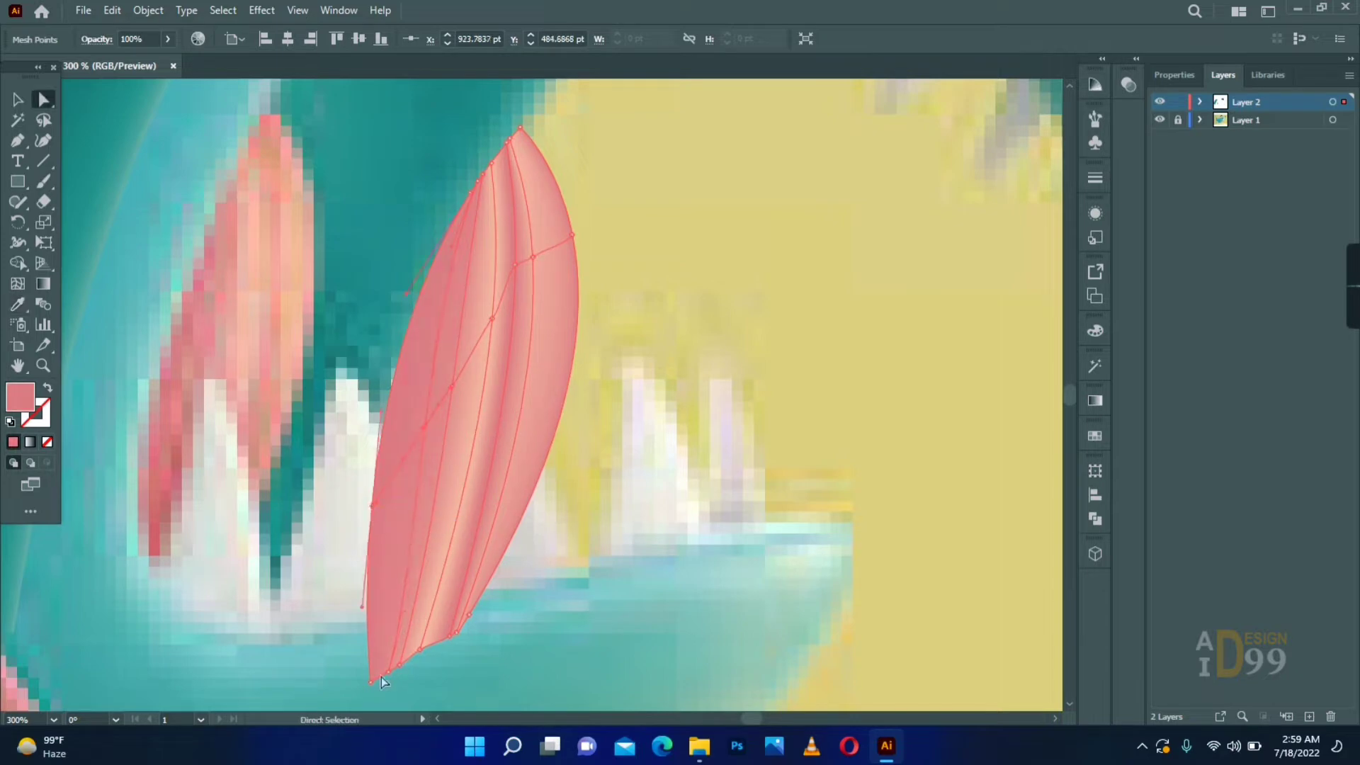
left_click(18, 303)
left_click(43, 100)
left_click(592, 674)
left_click(388, 571)
left_click(18, 304)
left_click(625, 558)
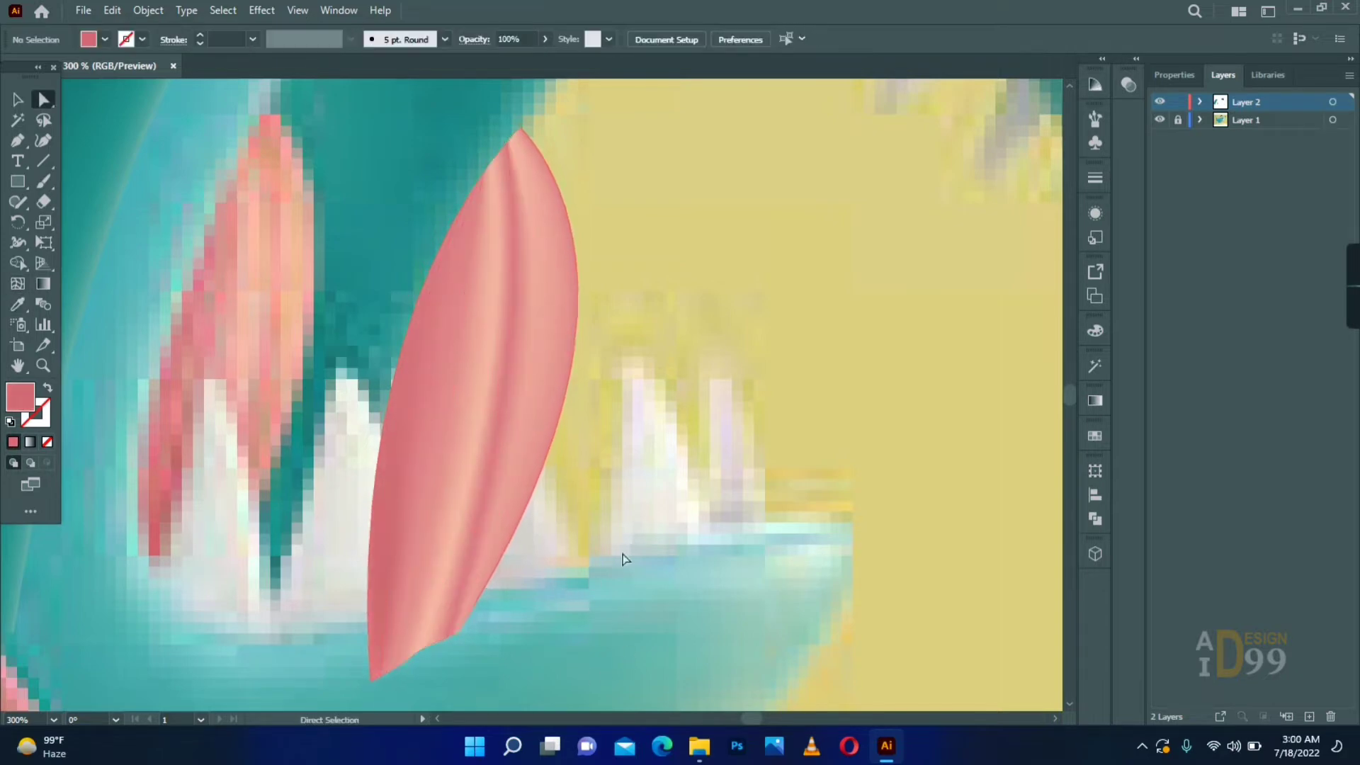
- Position the tongue and the teal mouth mesh together with the teeth, and switch to outline view
left_click(43, 365)
left_click(524, 429, "alt")
key("v")
left_click_drag(536, 342, 502, 330)
left_click_drag(454, 238, 529, 263)
left_click_drag(528, 270, 530, 269)
left_click(737, 340)
key("ctrl+y")
- Select the teeth, tongue and teal mouth meshes and group them
left_click_drag(894, 391, 560, 380)
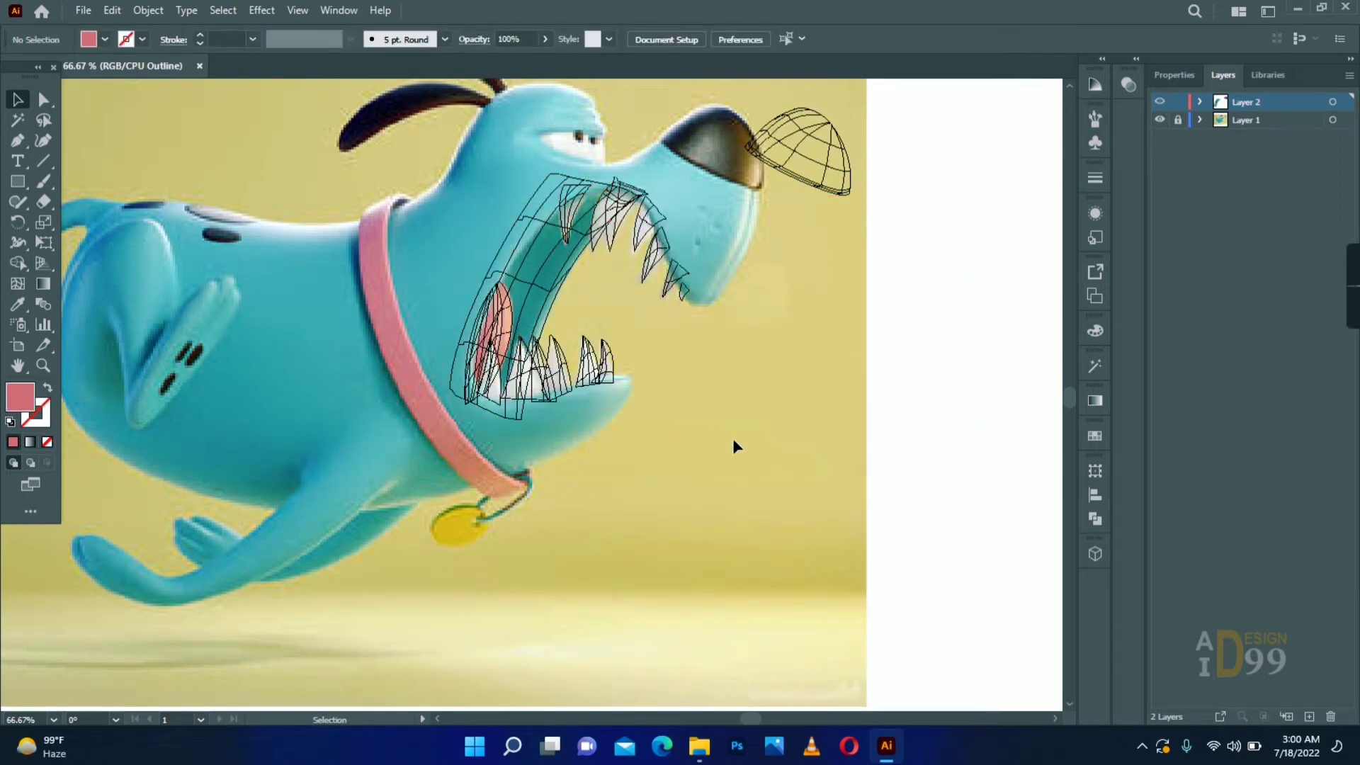
left_click(577, 274, "shift")
right_click(580, 228)
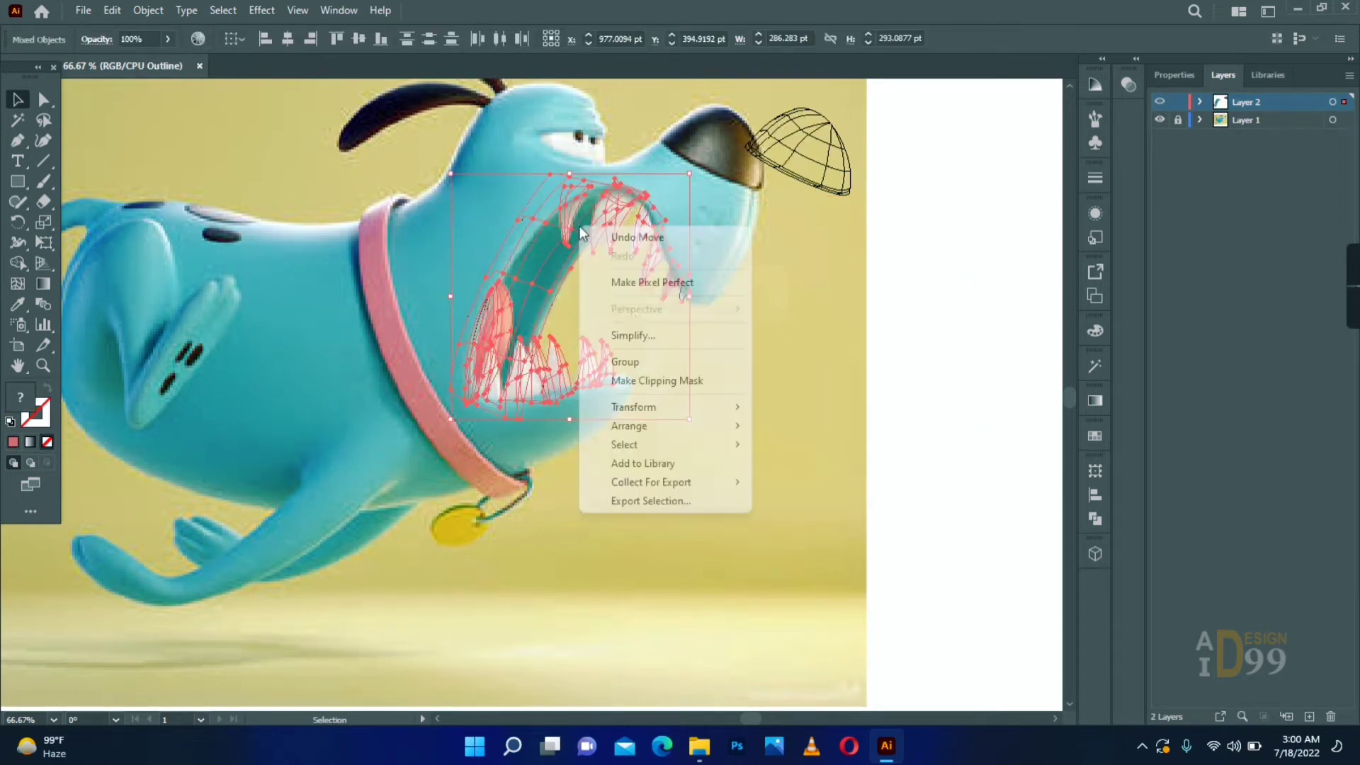
left_click(631, 358)
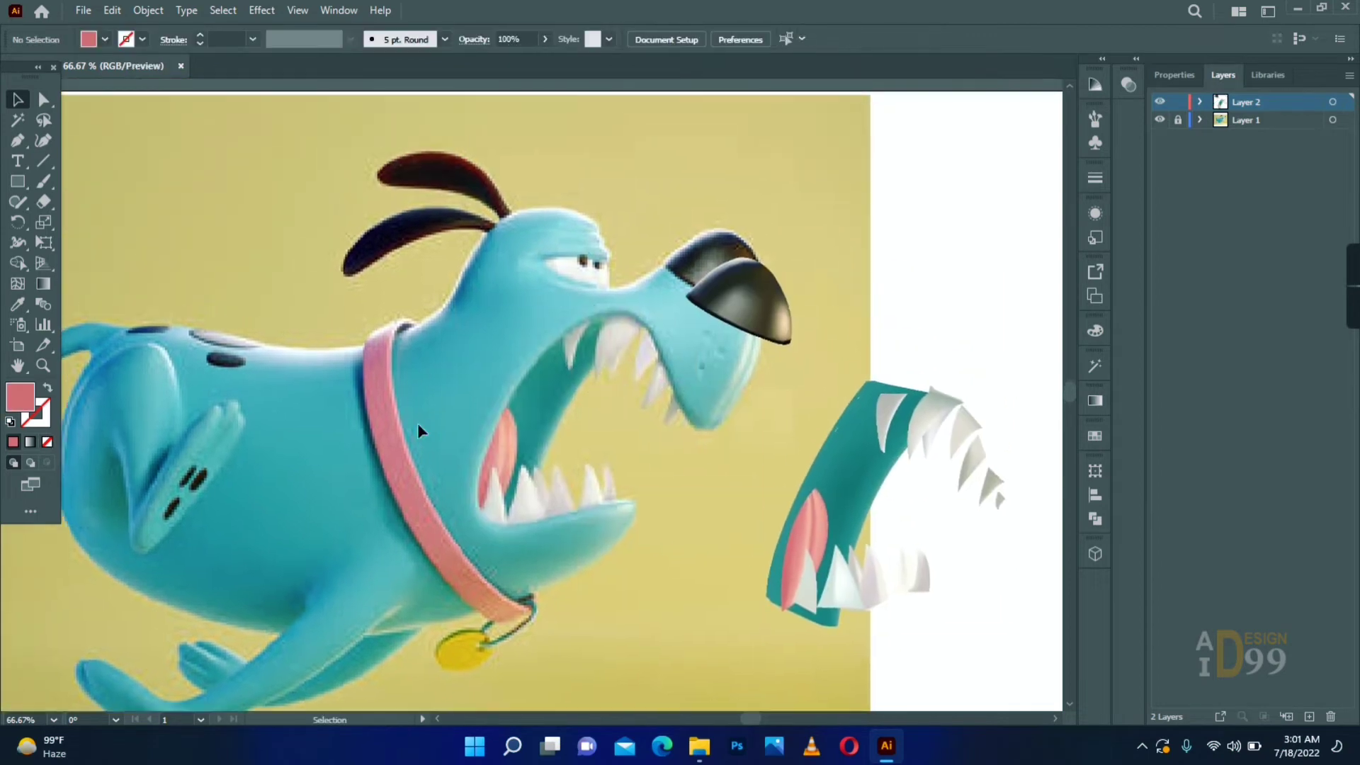
- Trace the white of the eye as a closed path with the Pen tool and move it below the reference eye
key("z")
left_click(607, 275)
left_click(525, 396)
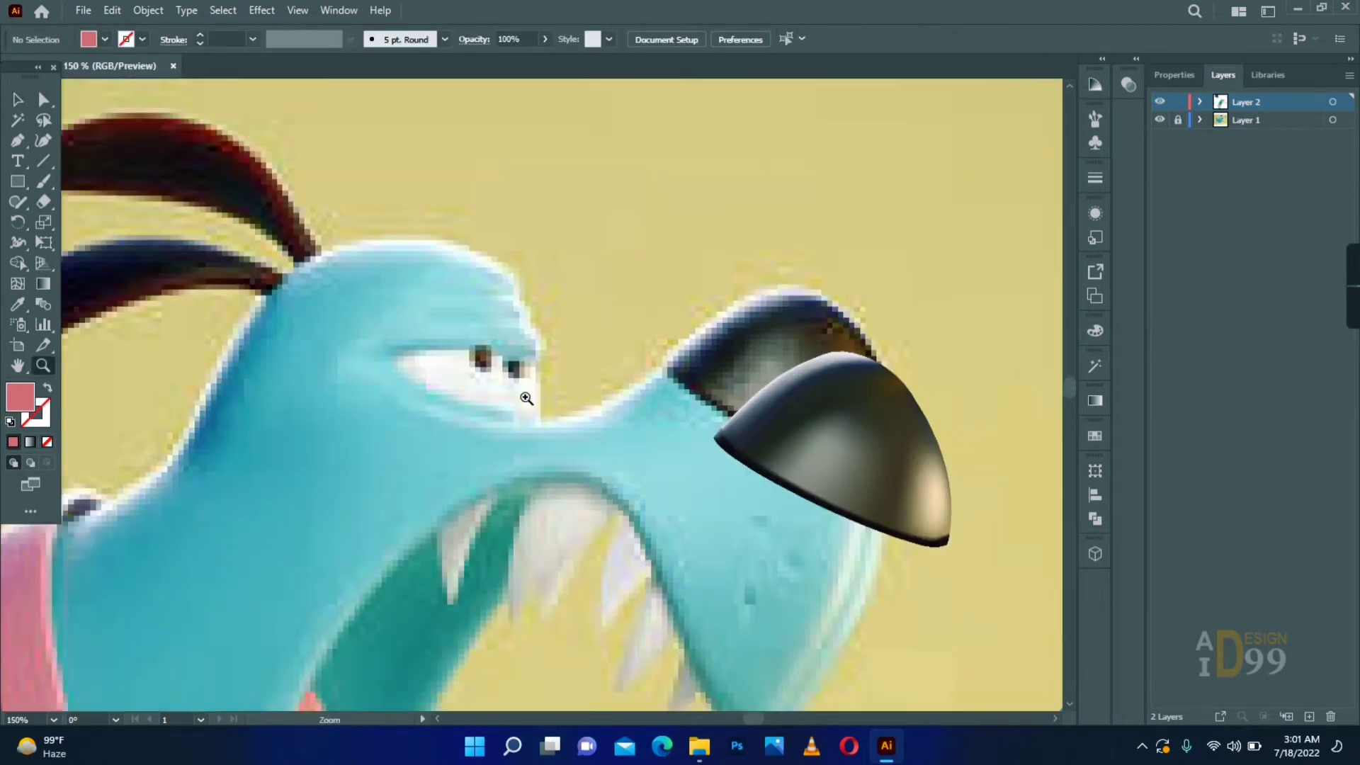
key("p")
mouse_move(525, 397)
left_mouse_down()
mouse_move(473, 331)
mouse_move(486, 398)
left_mouse_up()
left_click(331, 292)
left_click(486, 355)
key("shift+x")
left_click_drag(293, 240, 292, 242)
key("a")
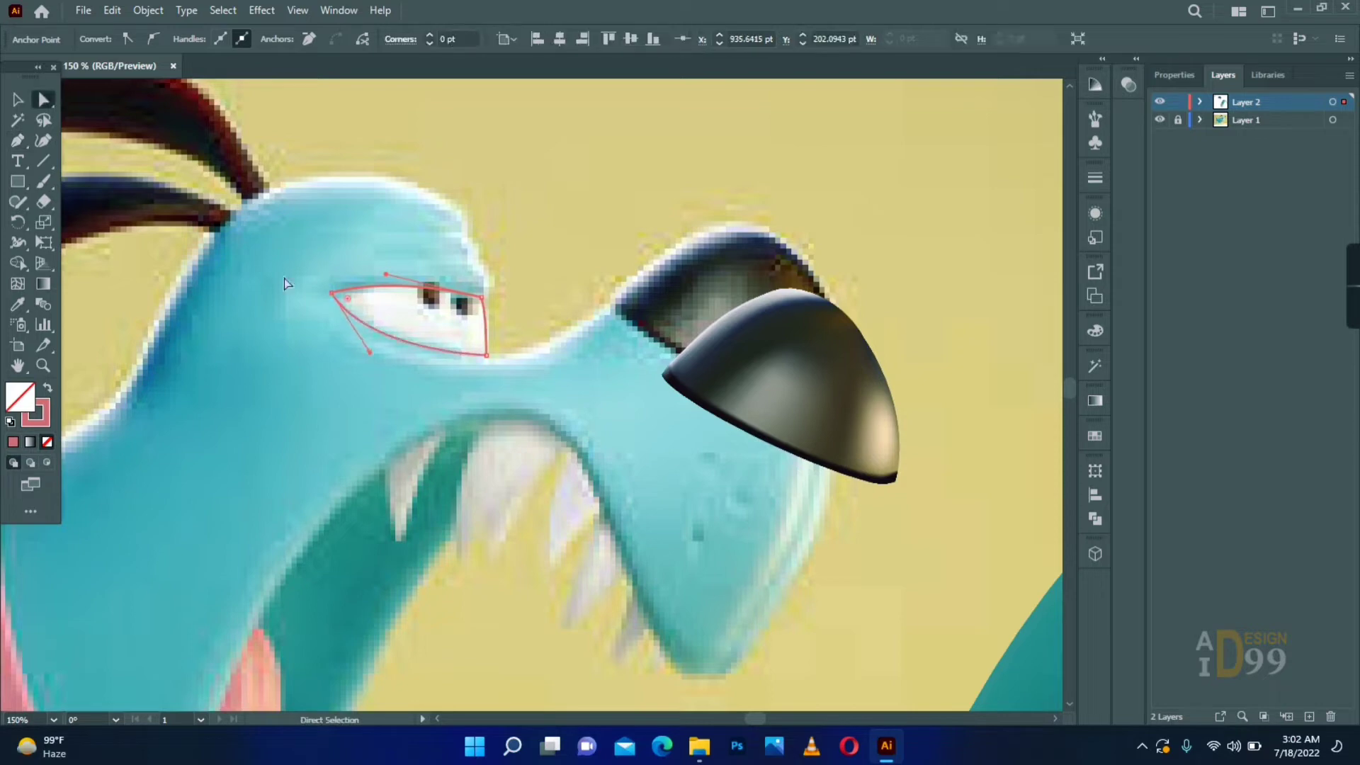
left_click_drag(348, 306, 362, 411)
- Fill the eye shape with off-white sampled from the reference, add a central mesh point, and set that point to pure white
key("i")
left_click(368, 310)
key("v")
key("u")
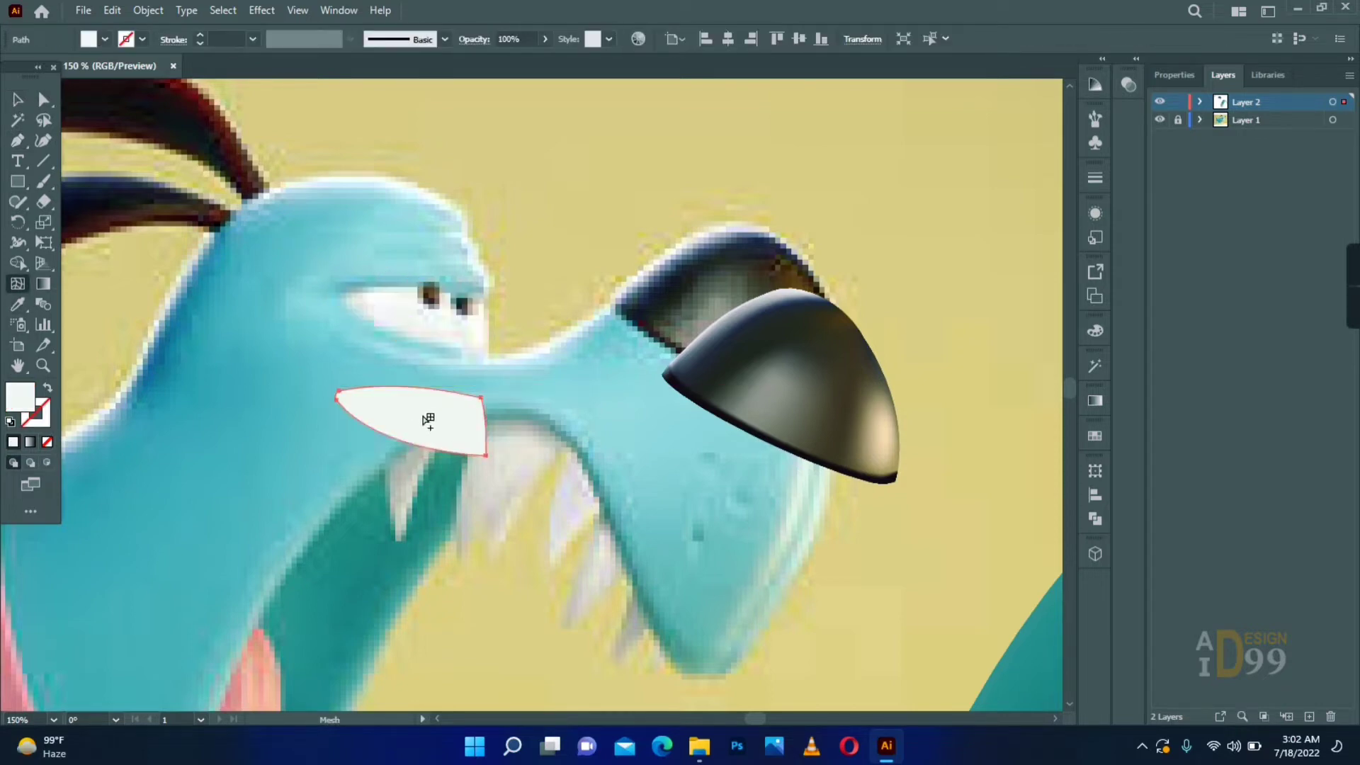
left_click(444, 473)
left_click(411, 474)
key("u")
left_click(430, 420)
double_click(20, 397)
left_click(1162, 306)
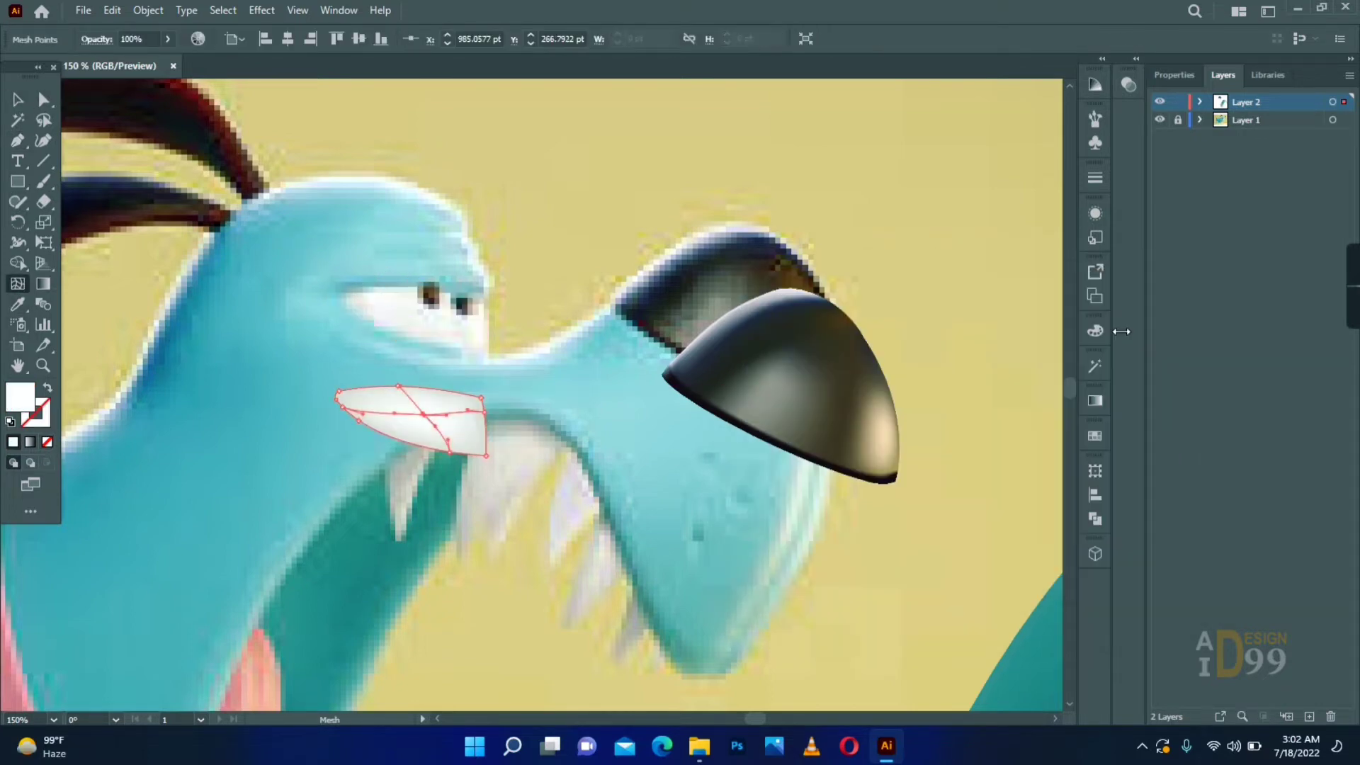
- Draw a small oval rounded rectangle over the front pupil and fill it with a dark color sampled from the reference nose
key("v")
left_click(241, 322)
left_click_drag(18, 182, 92, 202)
left_click_drag(453, 288, 473, 314)
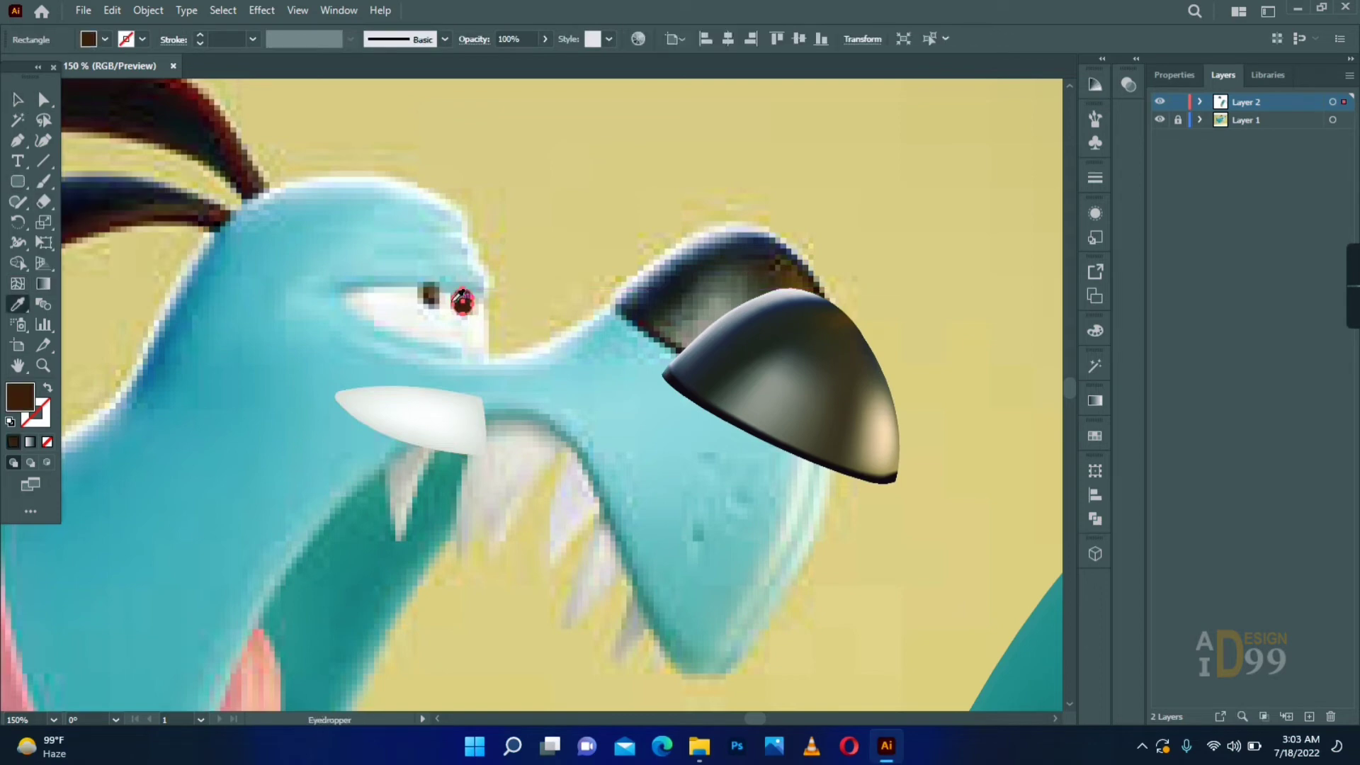
left_click(648, 301)
- Add a mesh point inside the pupil and color it with a dark grey sampled from the reference nose
left_click(23, 288)
left_click(463, 301)
left_click(18, 305)
left_click(698, 294)
key("v")
left_click(617, 419)
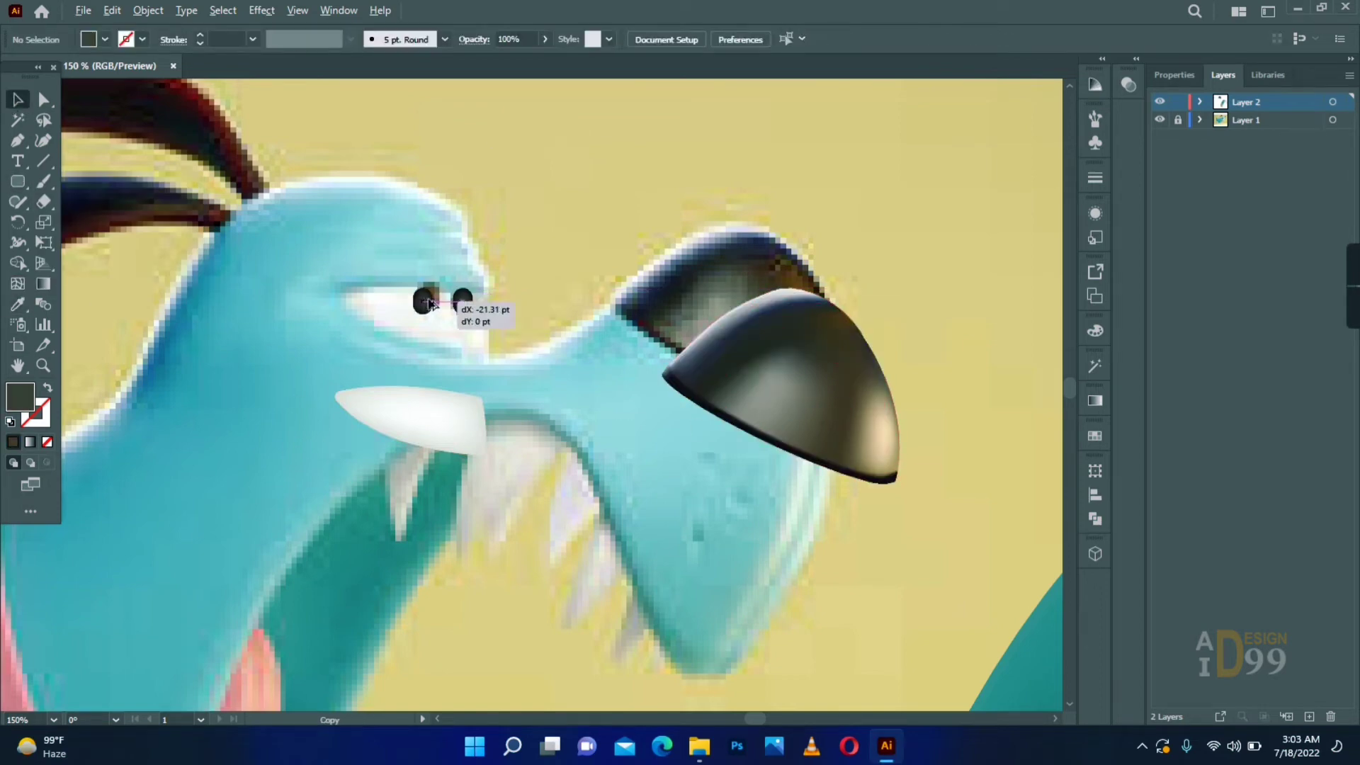
- Duplicate the pupil onto the rear pupil, shift the white eye shape to the right, and group the two pupils
left_click_drag(428, 299, 434, 291)
left_click_drag(447, 413, 525, 417)
left_click(463, 302, "shift")
left_click(428, 293, "shift")
key("ctrl+g")
left_click(606, 556)
- Trace the dog's lower ear as a closed curved path with the Pen tool
key("z")
left_click_drag(141, 304, 540, 453)
left_click(618, 383)
left_click_drag(386, 426, 236, 509)
left_click(386, 426)
left_click(318, 471)
left_click_drag(285, 450, 292, 406)
left_click(285, 450)
left_click_drag(637, 363, 895, 486)
left_click(637, 364)
left_click(618, 383)
- Add an anchor point on the ear's upper edge to refine the curve, and move the ear shape below the reference ear
left_click_drag(16, 146, 79, 160)
left_click(547, 330)
key("a")
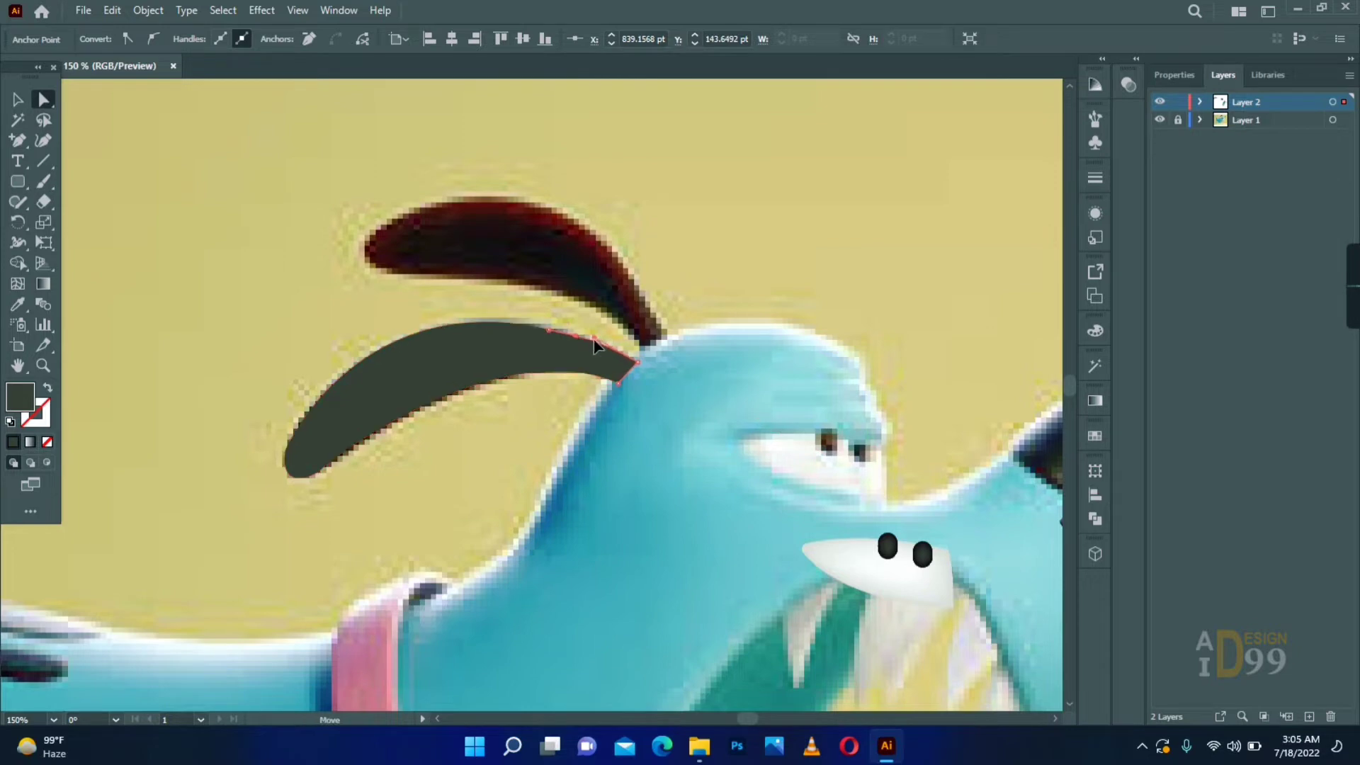
left_click_drag(489, 351, 571, 488)
- Fill the ear with dark navy sampled from the reference and add a mesh point in its middle
key("i")
left_click(409, 383)
left_click(18, 284)
left_click(571, 487)
key("a")
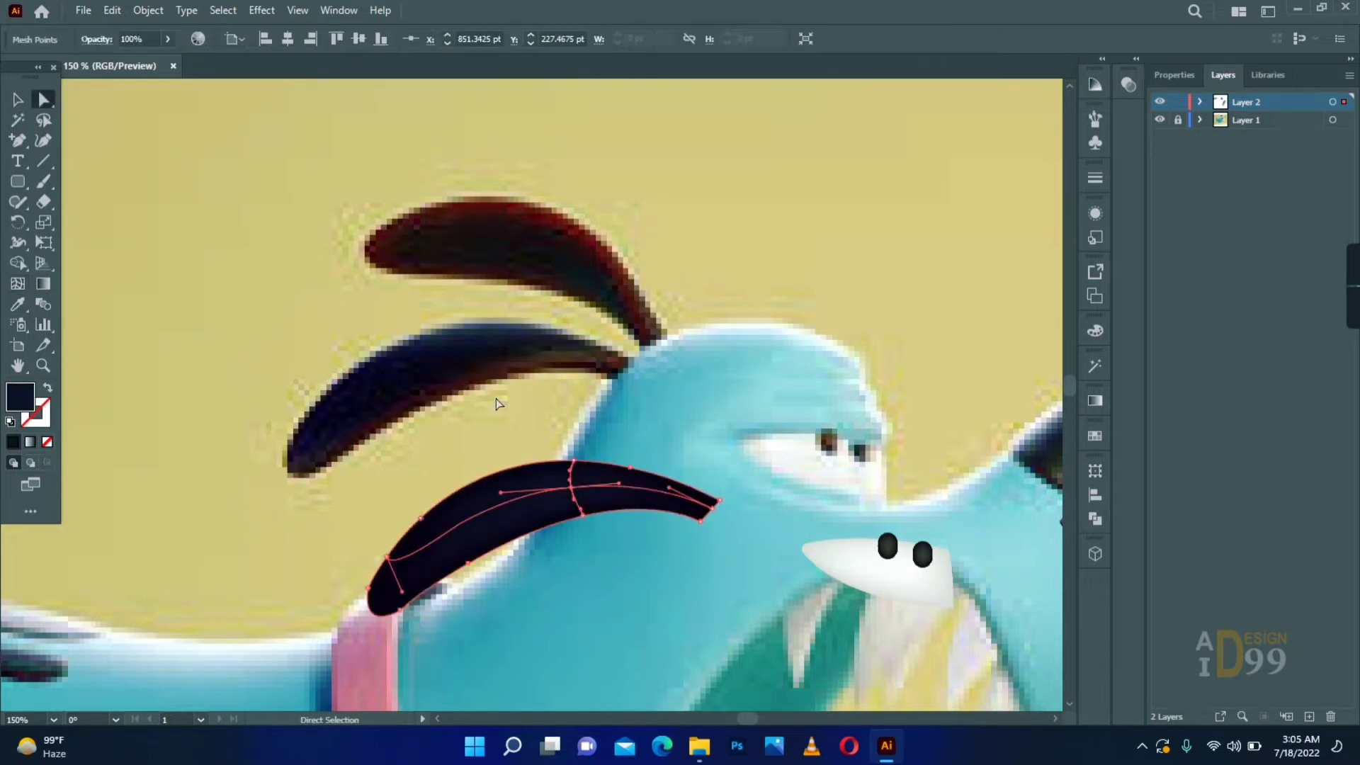
- Add a lengthwise mesh line near the ear's lower edge and recolor mesh points with dark navy tones from the reference
key("i")
left_click(489, 358)
key("a")
left_click(573, 461)
left_click(394, 593)
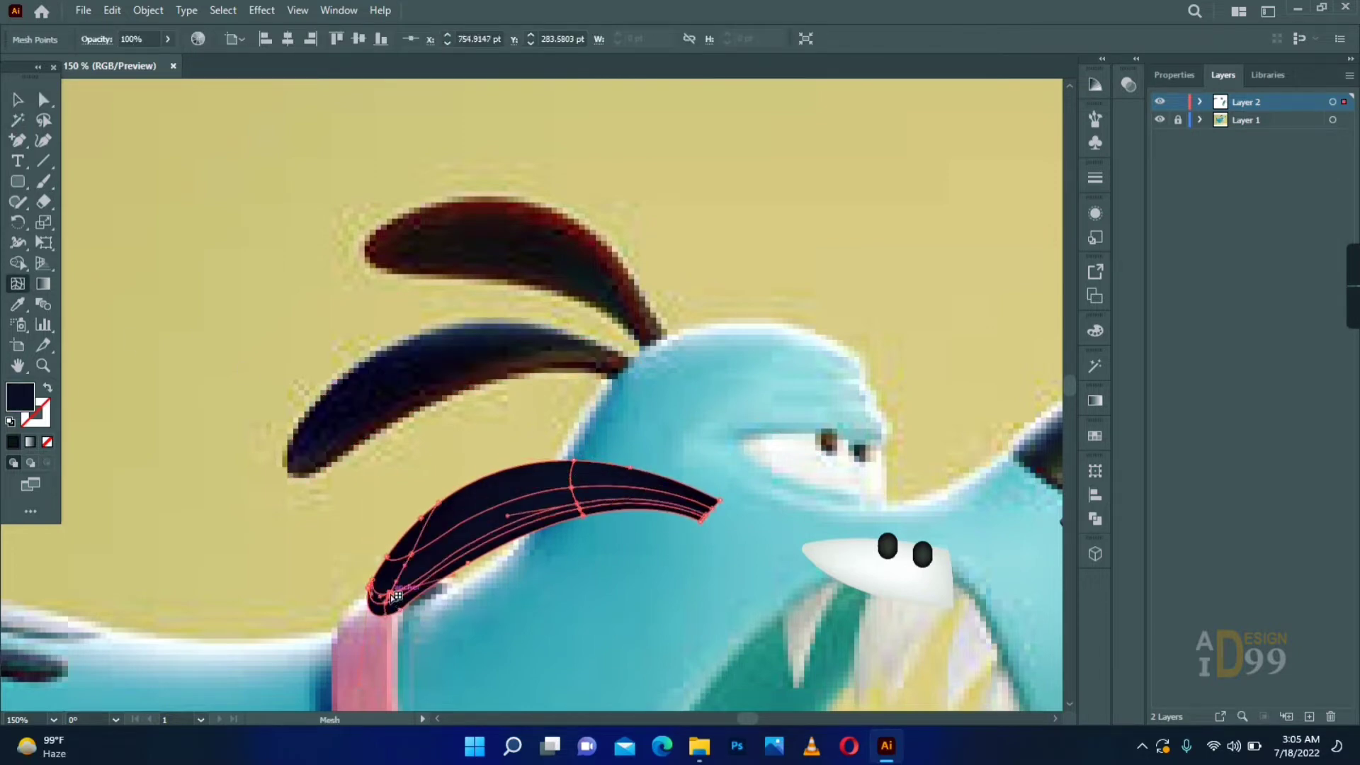
key("i")
key("a")
left_click(686, 570)
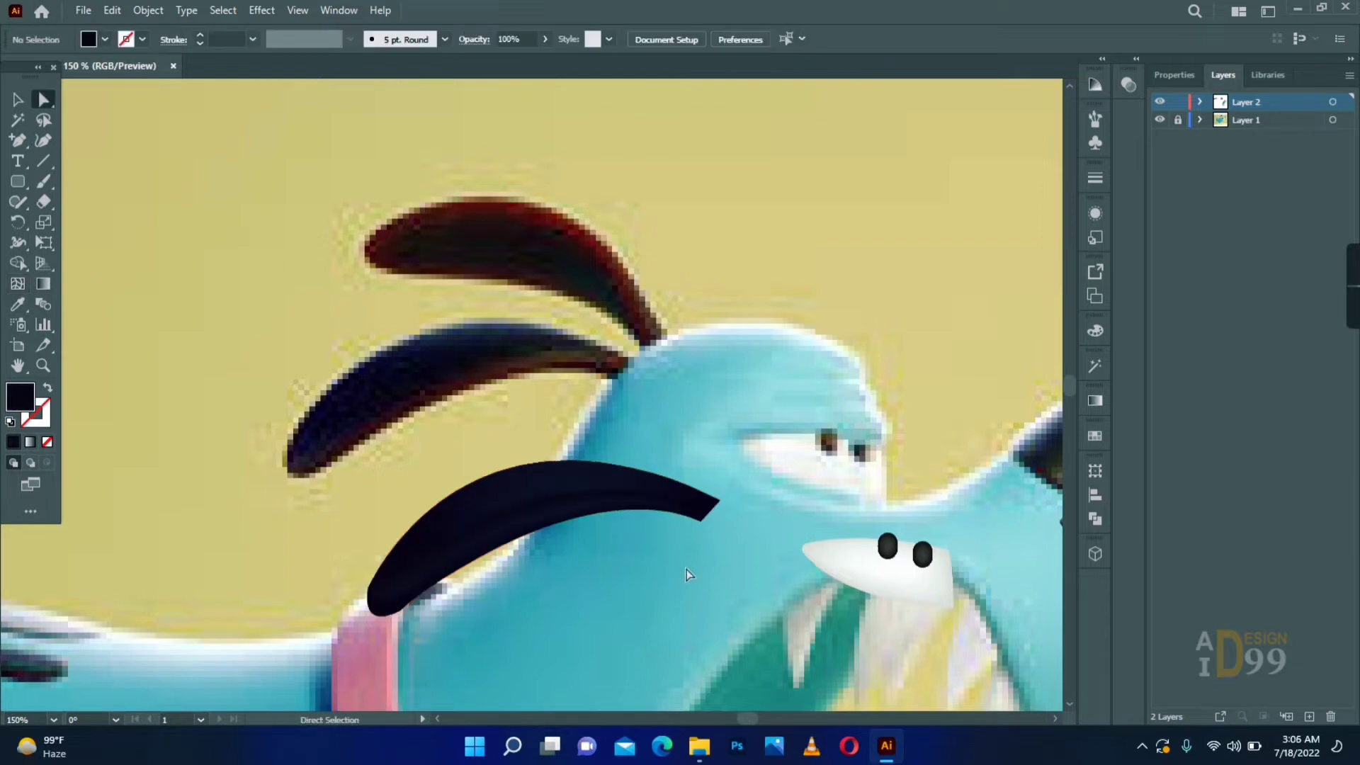
- Color a mesh point on the ear's lower edge with dark red sampled from the reference
left_click(579, 507)
key("i")
left_click(524, 375)
key("a")
left_click(777, 519)
- Trace the reference's upper ear as a closed curved path with the Pen tool, from its narrow base around the rounded tip
left_click_drag(158, 442, 90, 499)
right_click(18, 140)
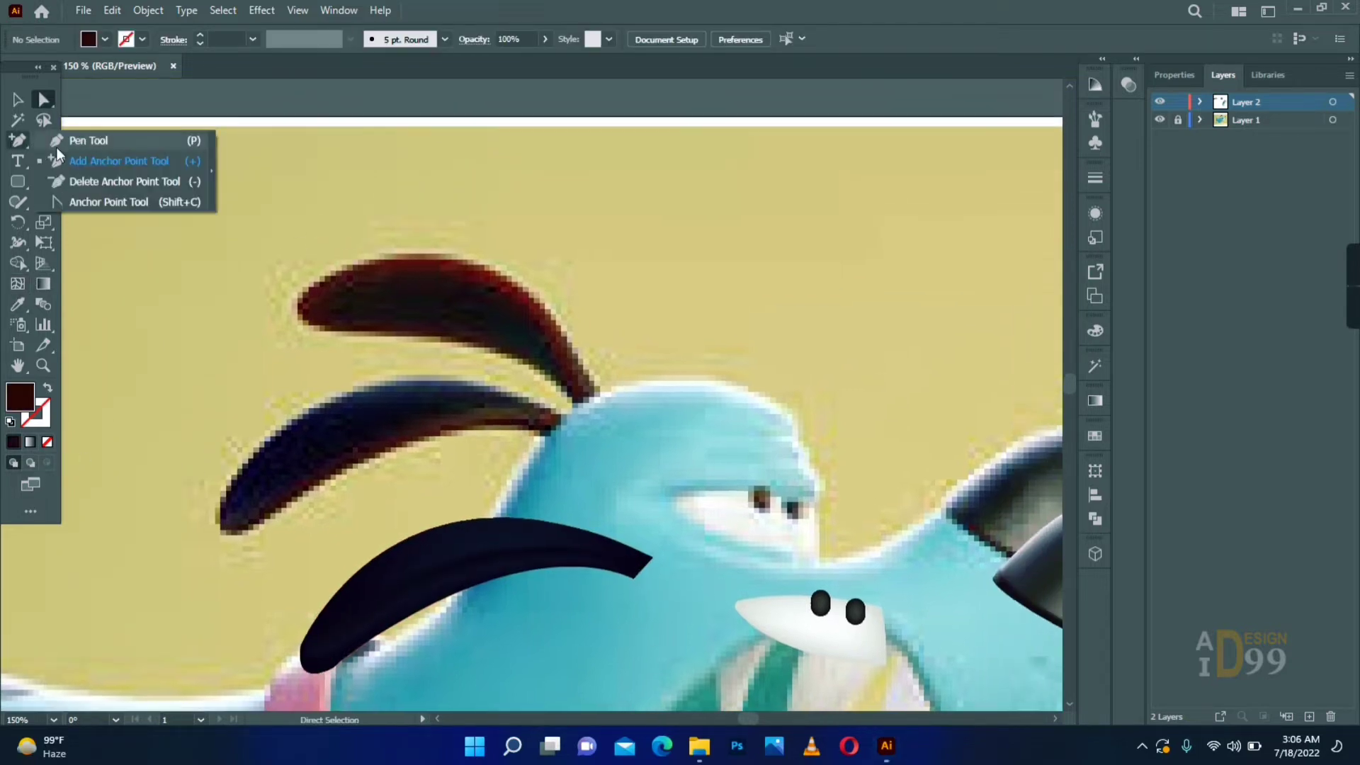
left_click(77, 140)
left_click(575, 413)
left_click_drag(366, 333, 175, 337)
left_click_drag(300, 263, 306, 272)
left_click(294, 302)
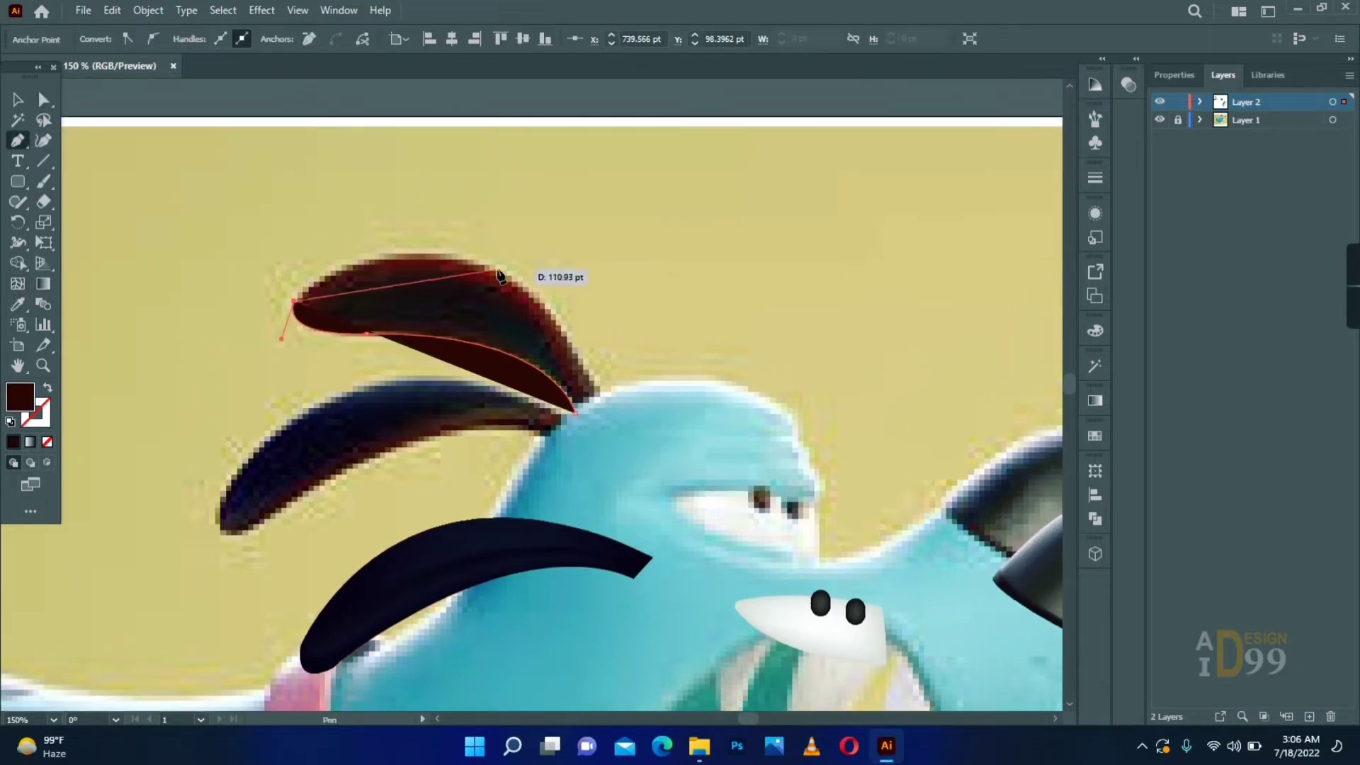
left_click_drag(486, 268, 618, 318)
left_click(487, 268)
left_click_drag(605, 412, 652, 506)
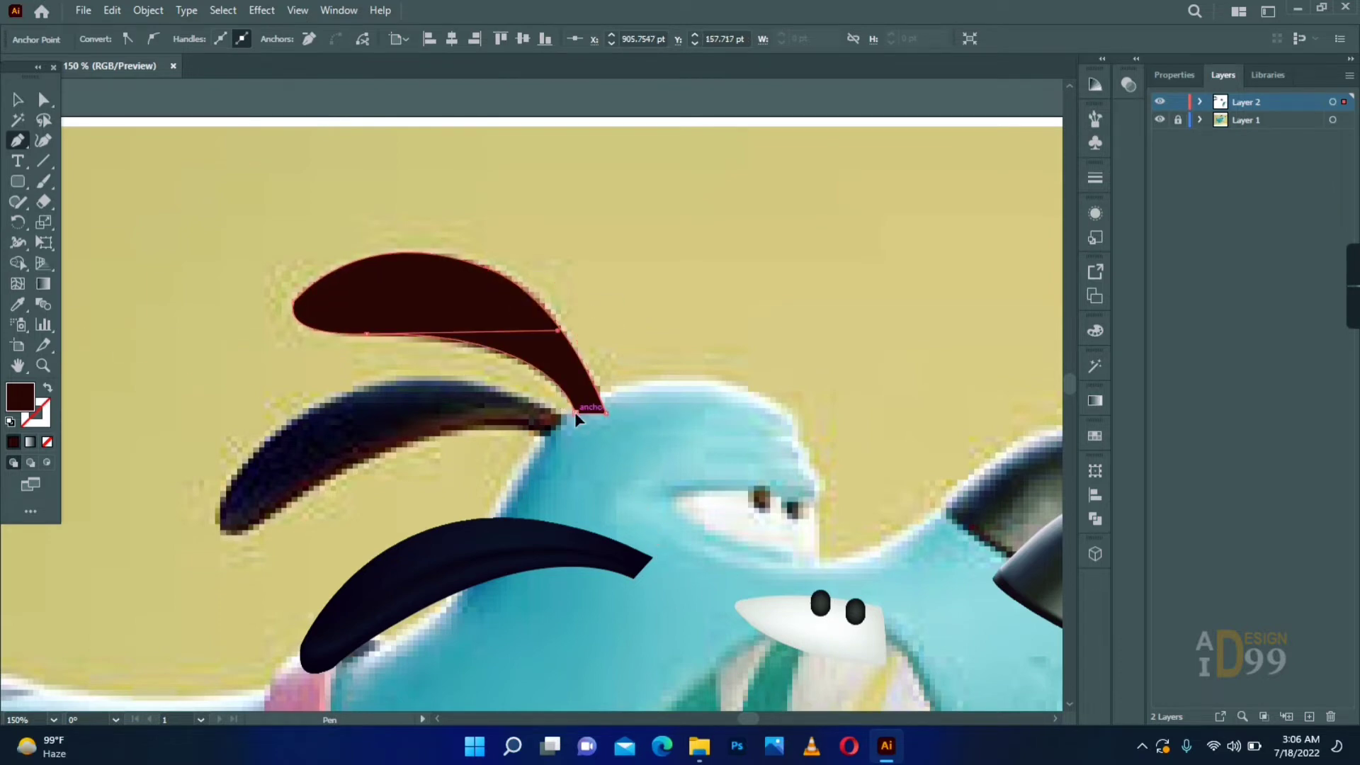
left_click_drag(495, 267, 301, 323)
- Move the traced upper ear above the reference ear, fill it with near-black sampled from the reference, and add mesh lines
left_click(18, 100)
key("i")
left_click_drag(439, 301, 540, 194)
left_click(676, 267)
left_click(546, 201)
key("a")
left_click_drag(676, 267, 688, 271)
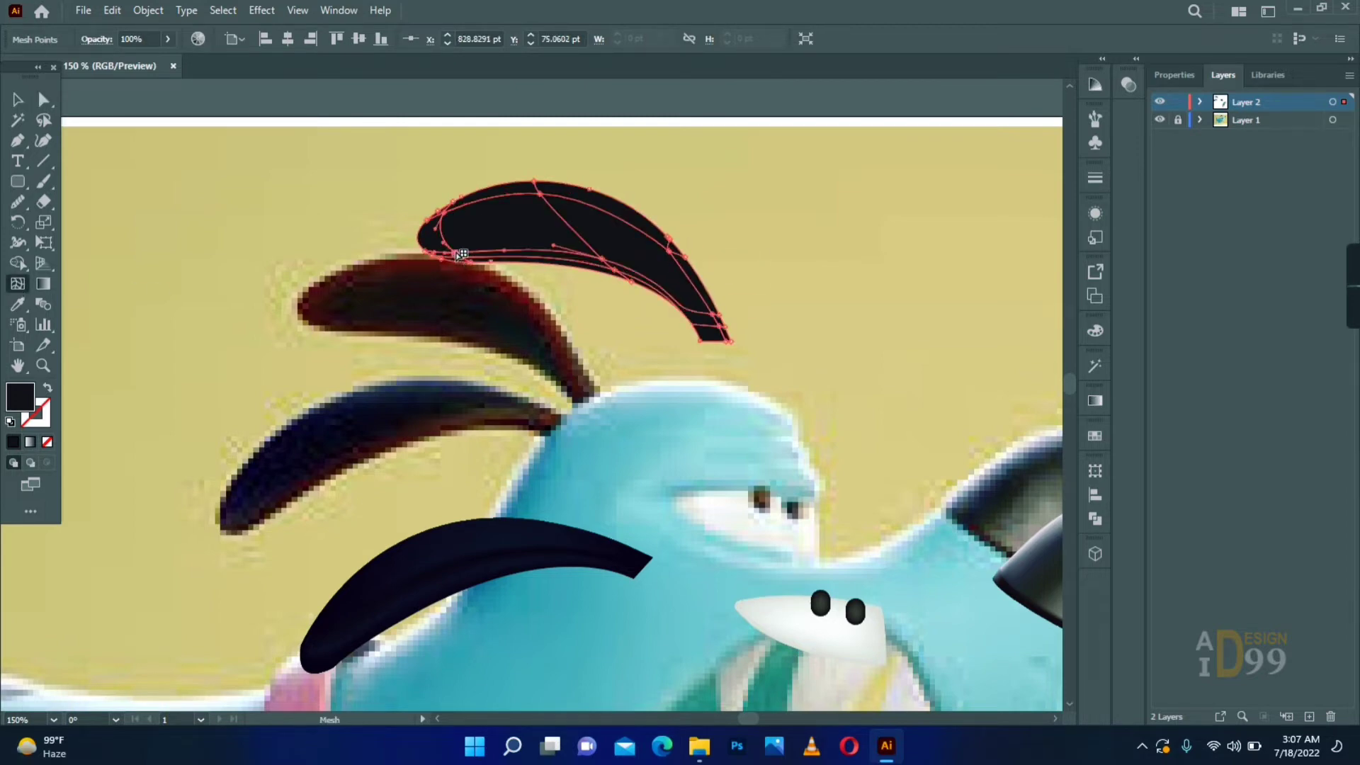
- Color mesh points along the upper ear's lower and upper edges with dark reds sampled from the reference ear
key("i")
left_click(331, 317)
left_click(638, 283)
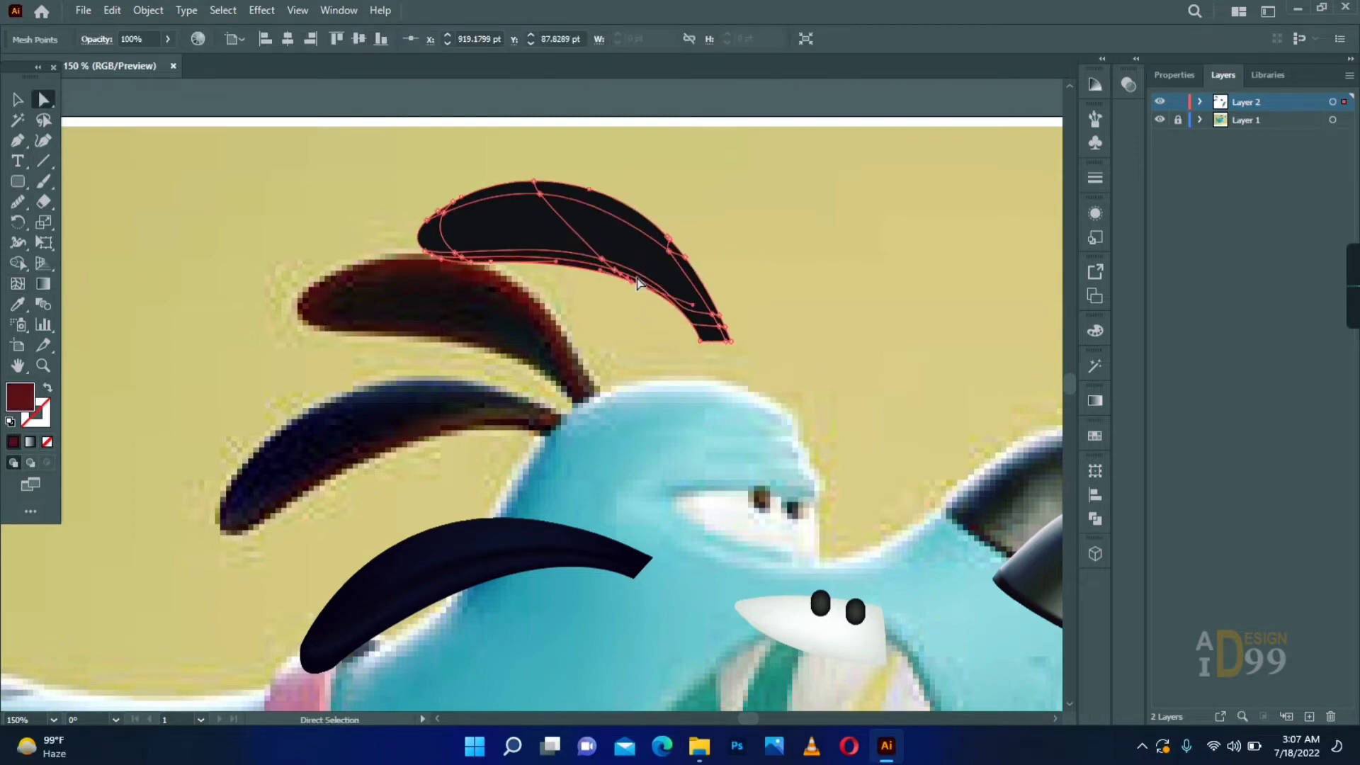
left_click(18, 305)
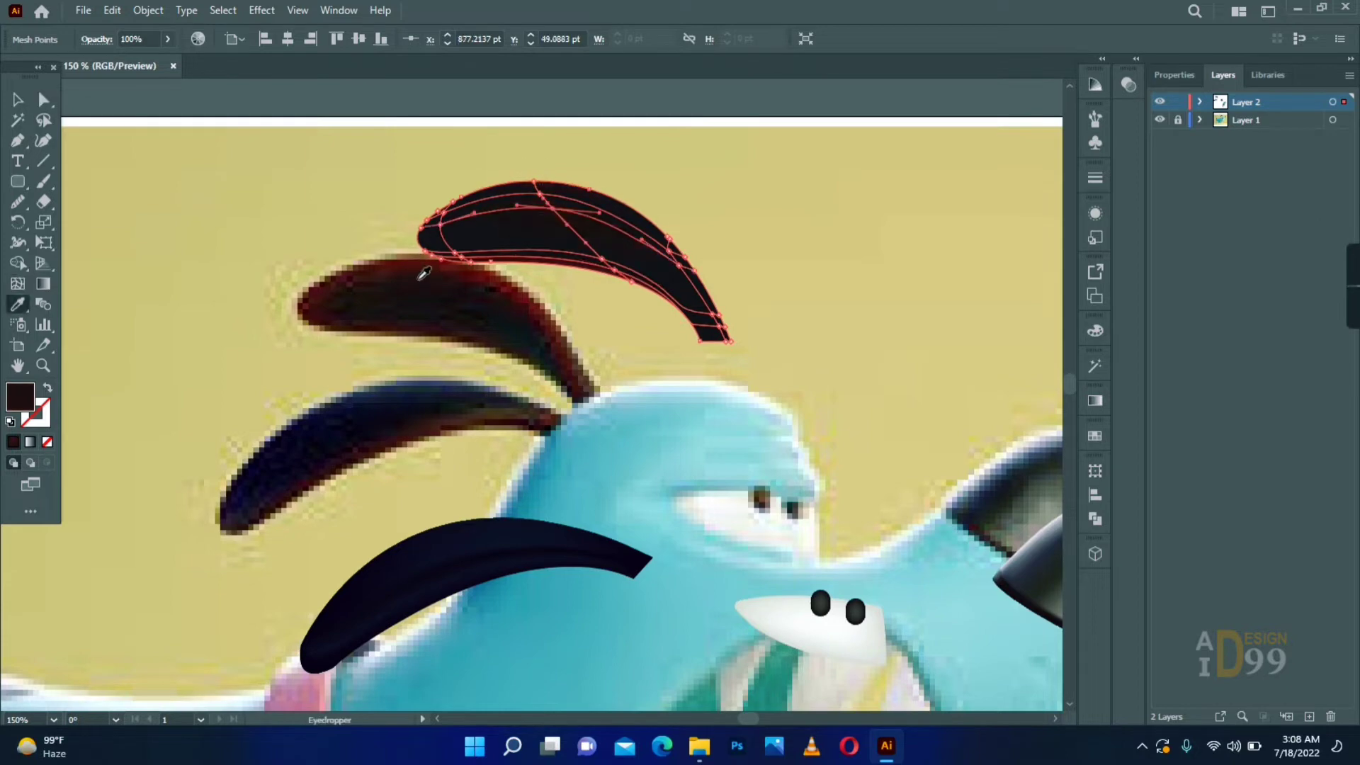
left_click(419, 263)
left_click_drag(663, 254, 661, 257)
key("i")
left_click(546, 286)
key("a")
left_click(730, 340)
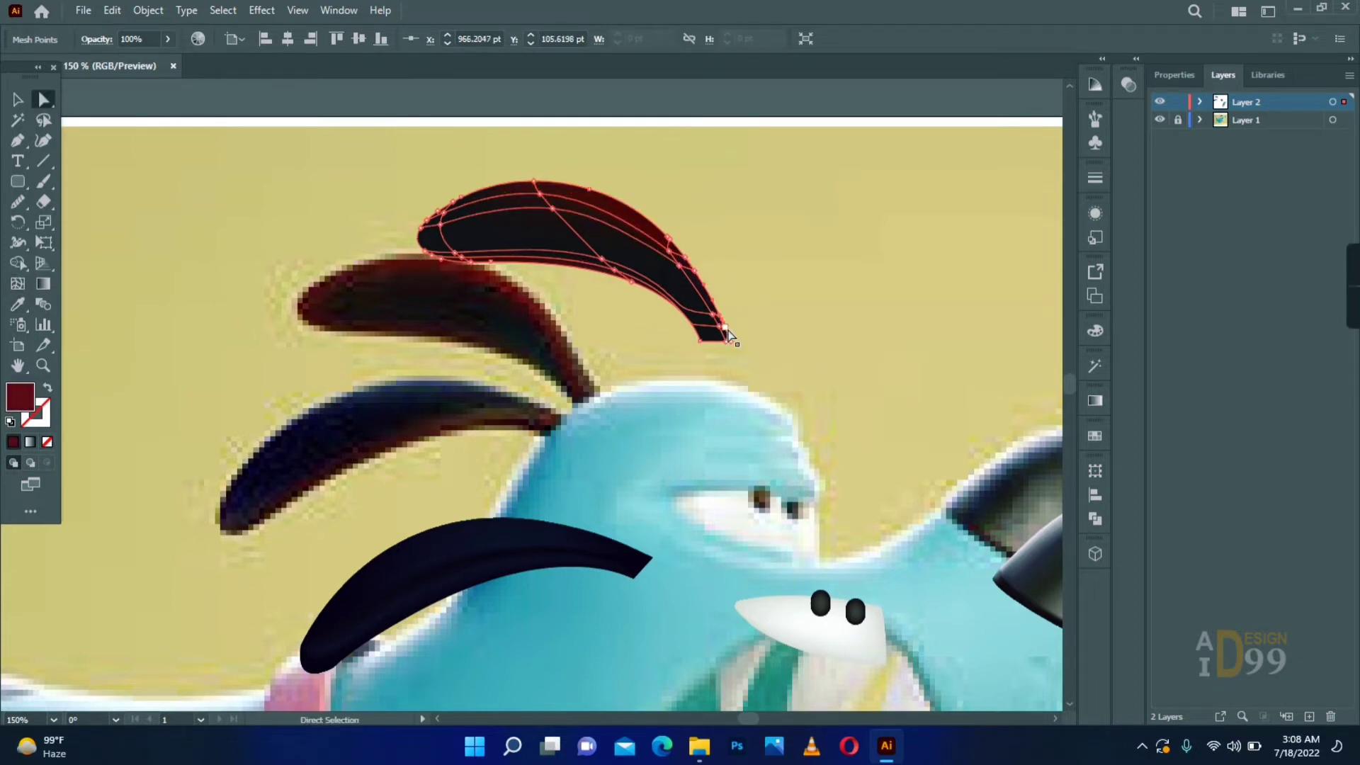
- Color the mesh point at the upper ear's narrow base brownish red and add another mesh line through the base
key("i")
key("a")
left_click(12, 283)
left_click(712, 344)
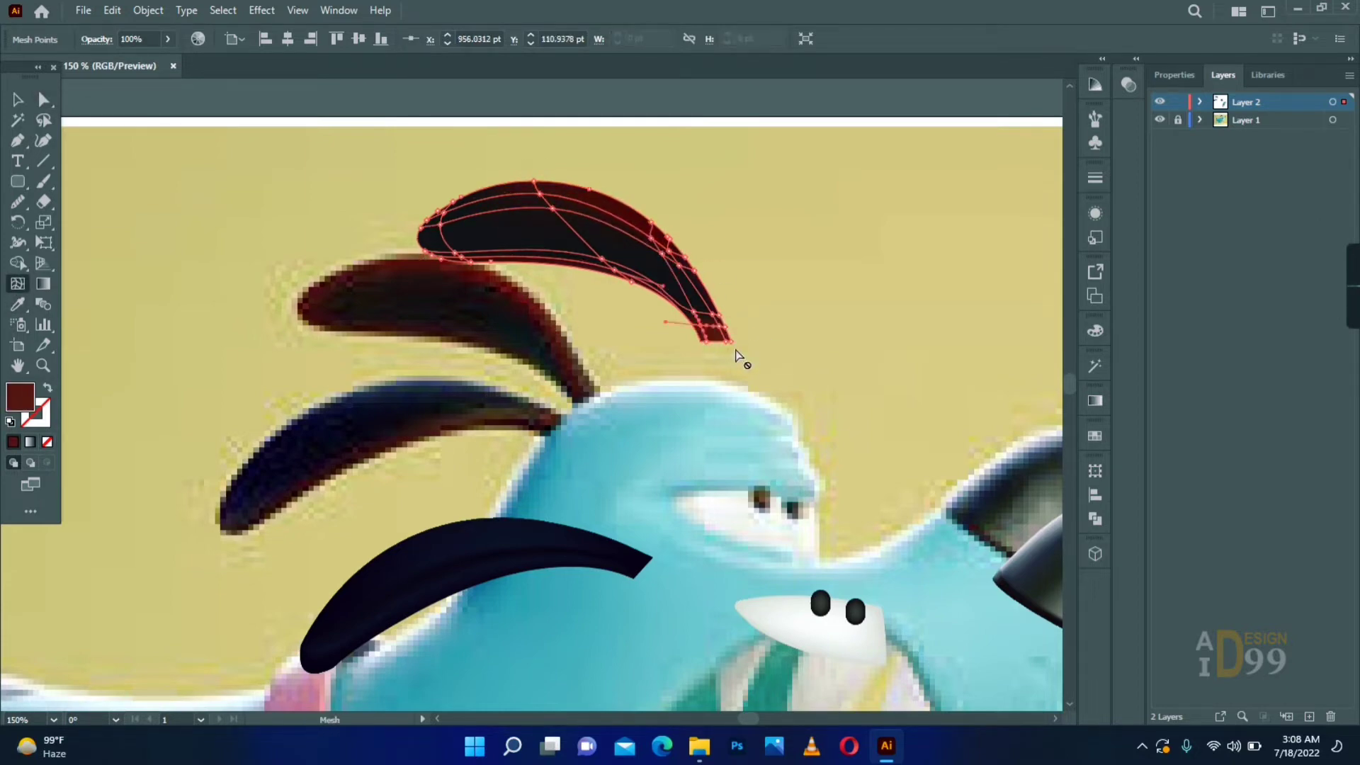
left_click(707, 355)
- Recolor the inner mesh points near the upper ear's narrow base with near-black sampled from the reference
scroll(714, 340, "up", 2)
scroll(744, 340, "up", 1)
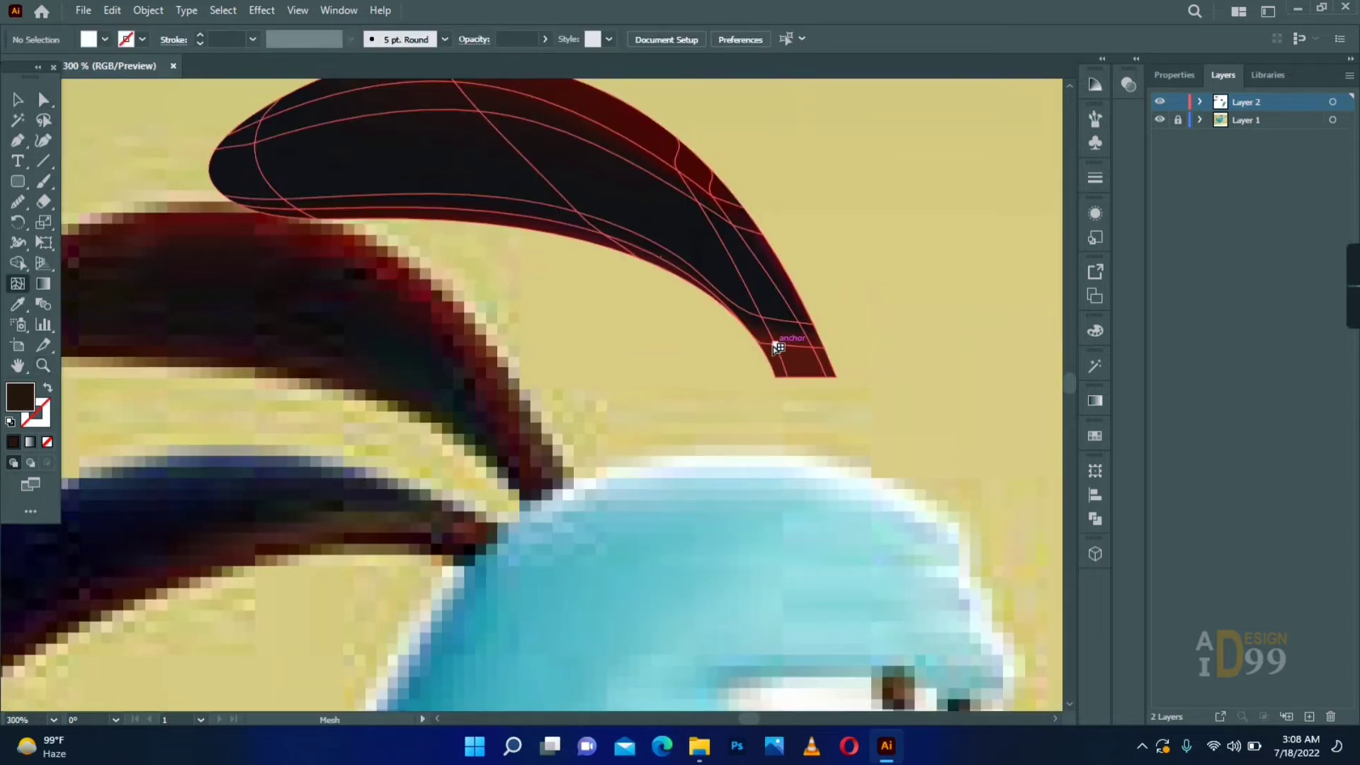
left_click(772, 345)
key("i")
left_click(493, 448)
key("a")
left_click(781, 377)
key("i")
key("a")
left_click(722, 357)
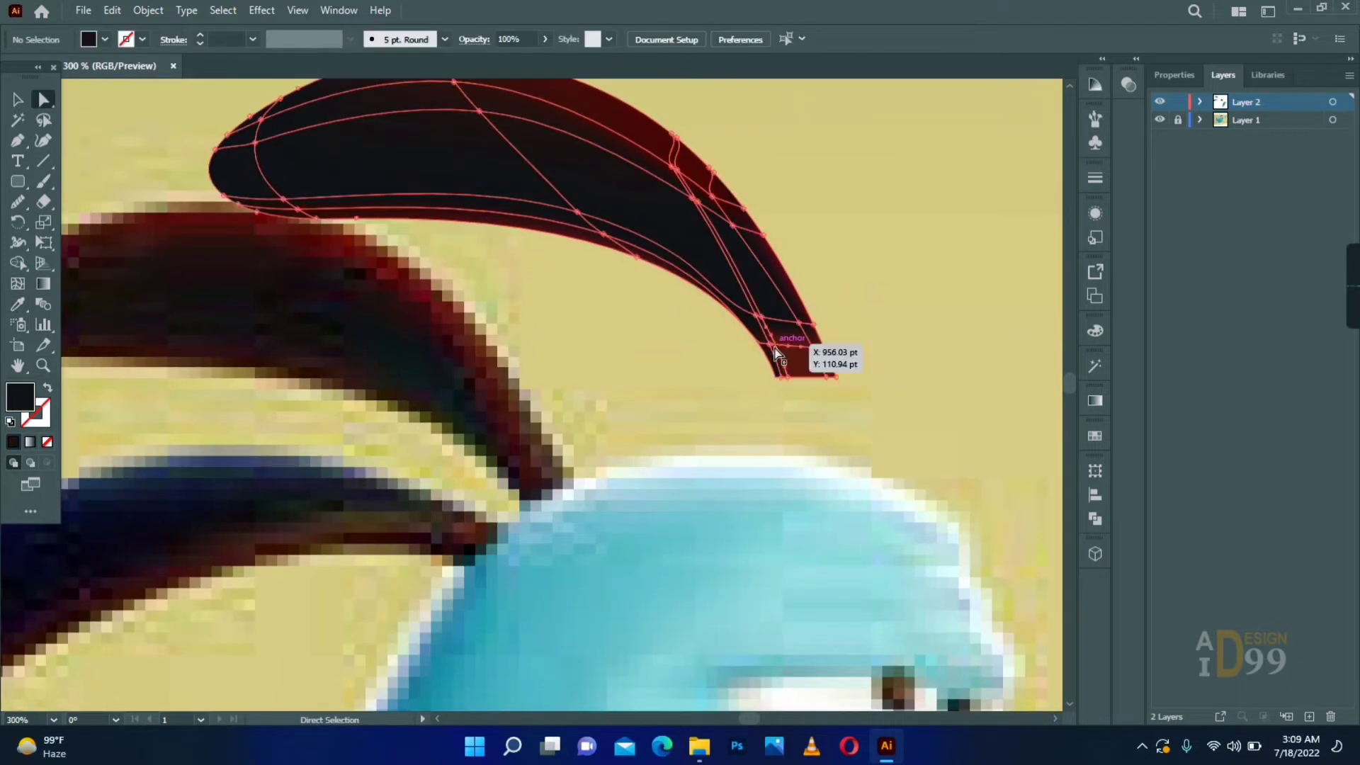
- Shift the mesh points near the upper ear's base and recolor the points on its outer curve dark red
left_click_drag(775, 346, 782, 347)
left_click_drag(761, 316, 913, 362)
key("i")
key("a")
left_click(913, 363)
left_click_drag(746, 233, 696, 195)
key("i")
left_click(736, 206)
key("a")
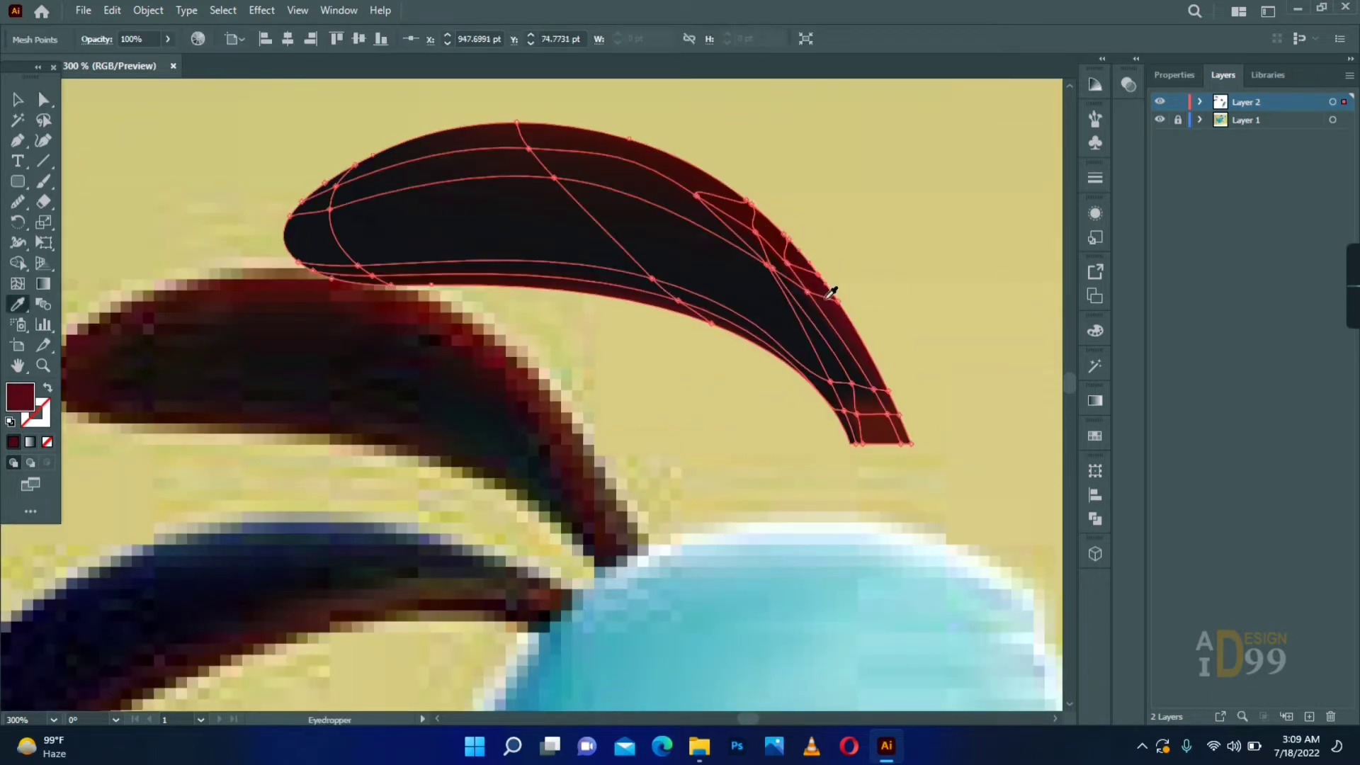
key("a")
left_click(903, 273)
- Reposition the mesh points at the upper ear's rounded tip and color the tip with dark red from the reference
scroll(914, 294, "left", 1)
scroll(751, 368, "left", 1)
scroll(708, 389, "up", 1)
left_click(469, 254)
key("i")
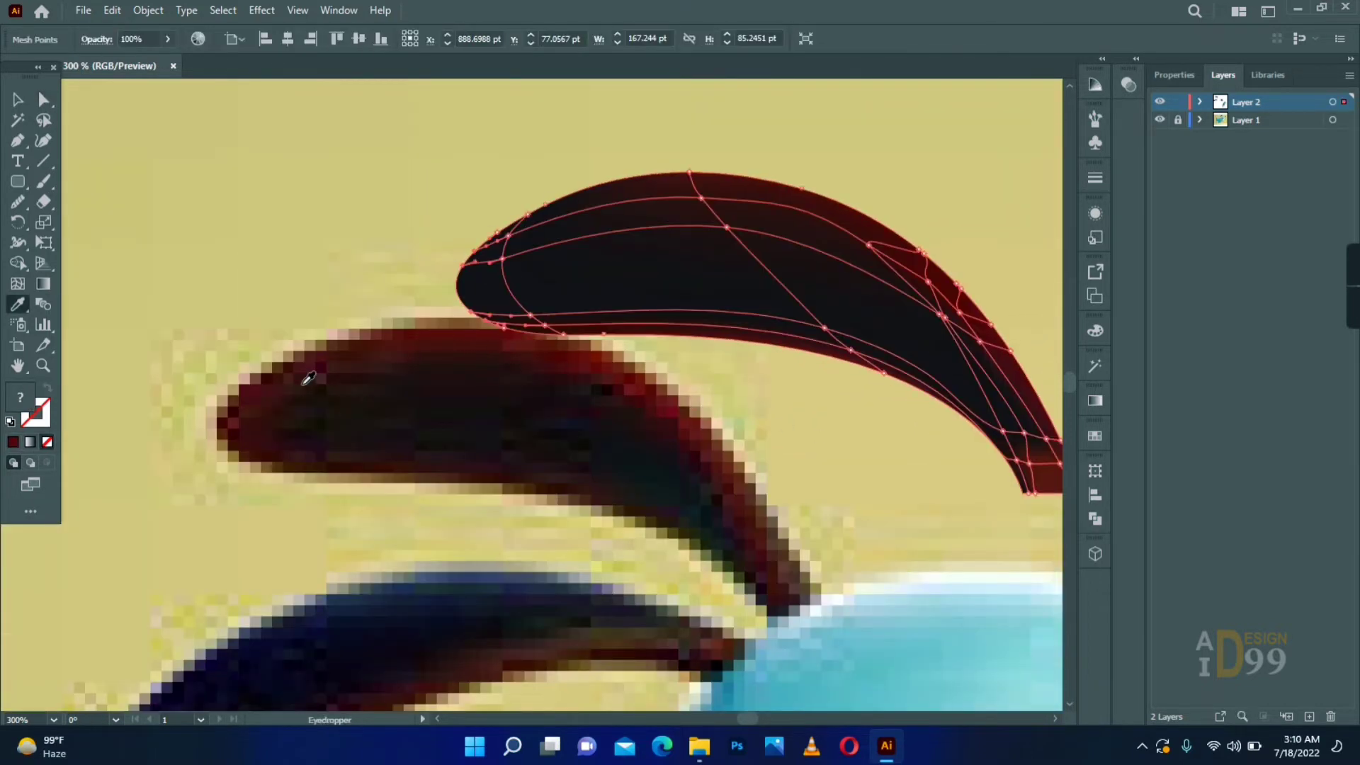
left_click_drag(507, 235, 511, 275)
left_click(506, 255)
left_click(530, 315)
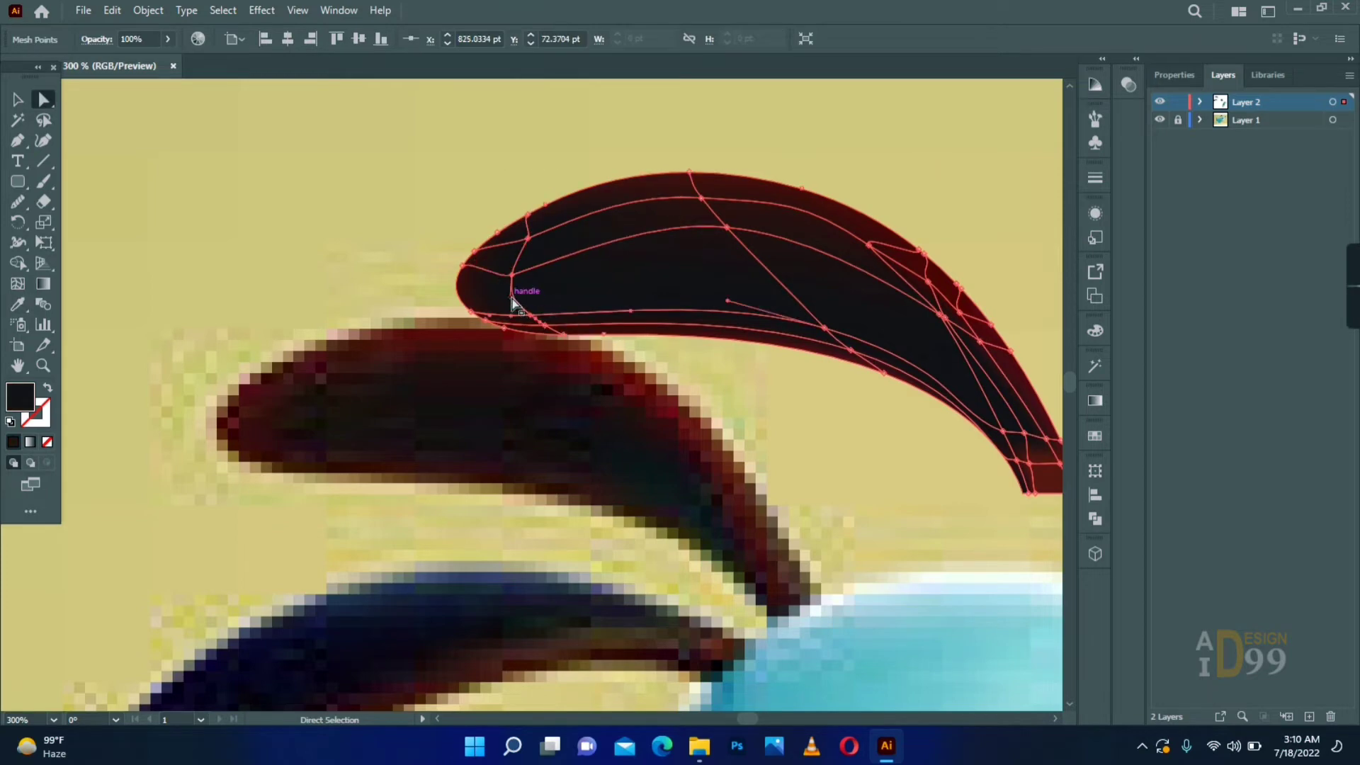
key("a")
left_click(800, 397)
- Adjust the mesh points on the upper ear's outer bend and recolor them with dark red sampled from the reference
left_click_drag(939, 310, 763, 268)
left_click(783, 270)
key("i")
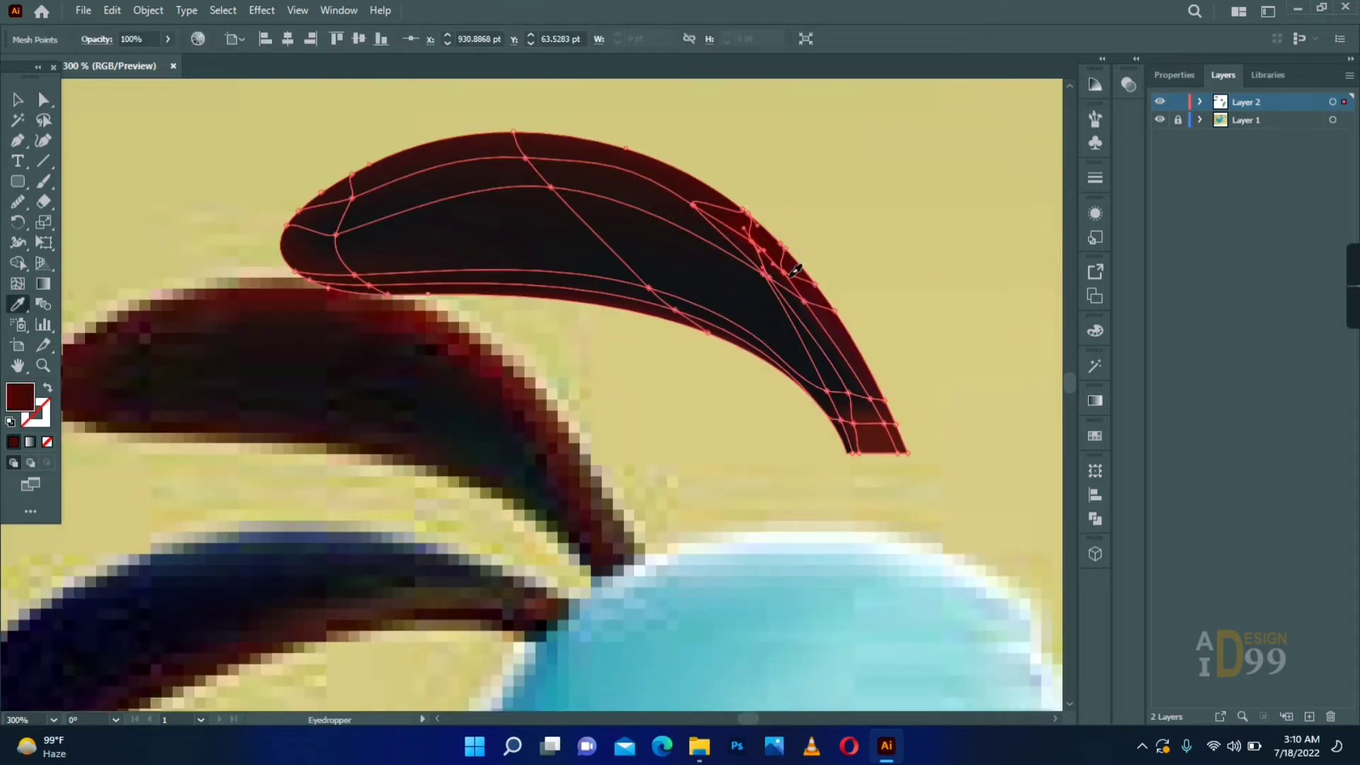
left_click(420, 327)
key("a")
left_click_drag(555, 200, 632, 193)
scroll(352, 343, "up", 1)
scroll(396, 312, "left", 1)
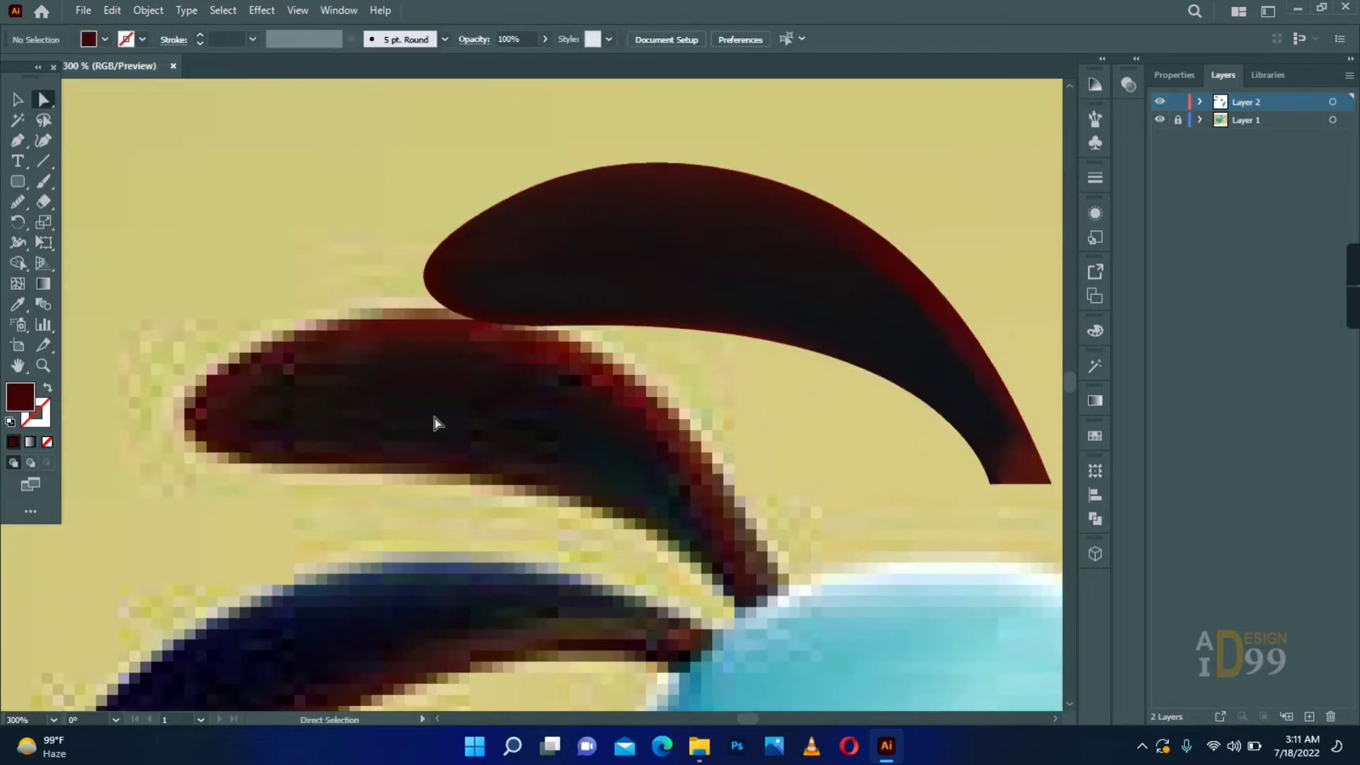
left_click(480, 273)
left_click(549, 439)
- Add a mesh line near the lower ear's underside and color its middle edge point dark reddish brown from the reference
double_click(43, 366)
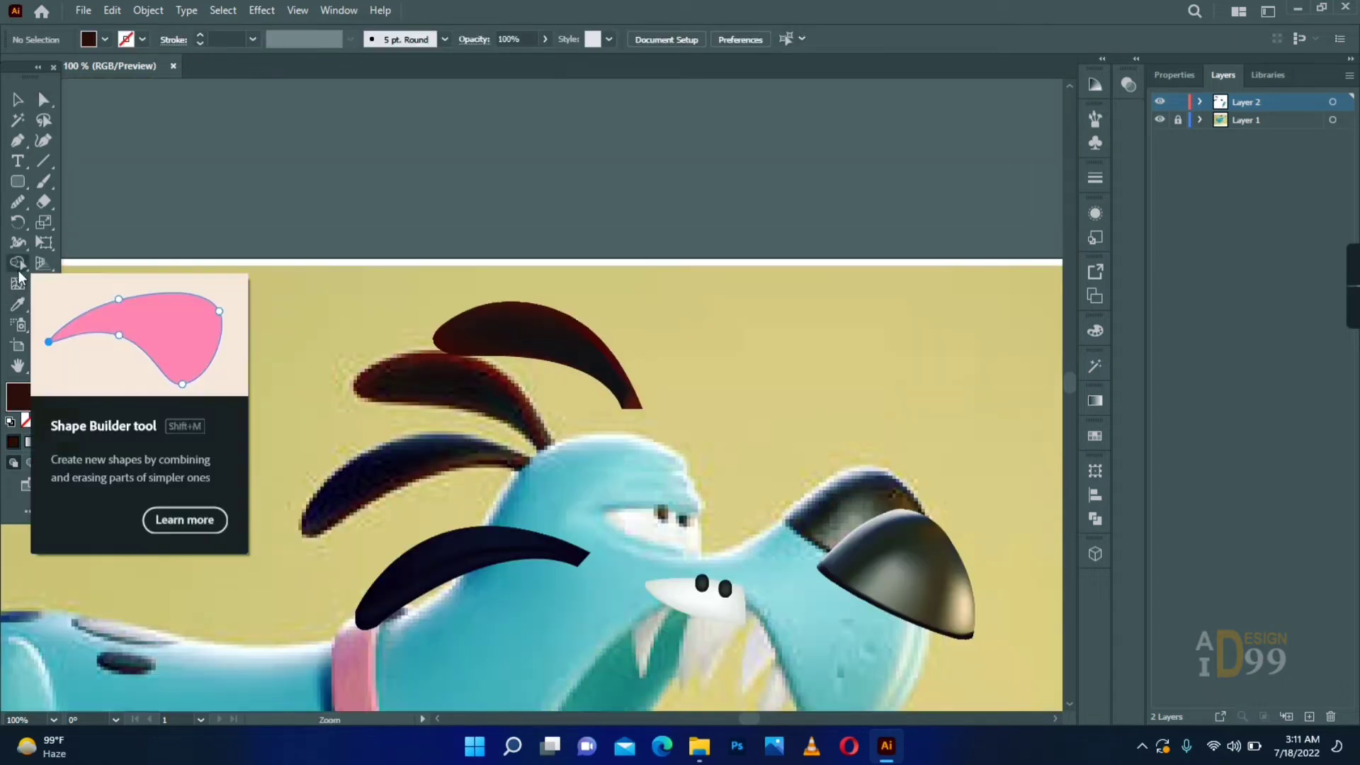
key("ctrl+plus")
key("ctrl+plus")
key("u")
left_click(507, 344)
key("a")
left_click(511, 353)
key("i")
left_click(443, 170)
key("a")
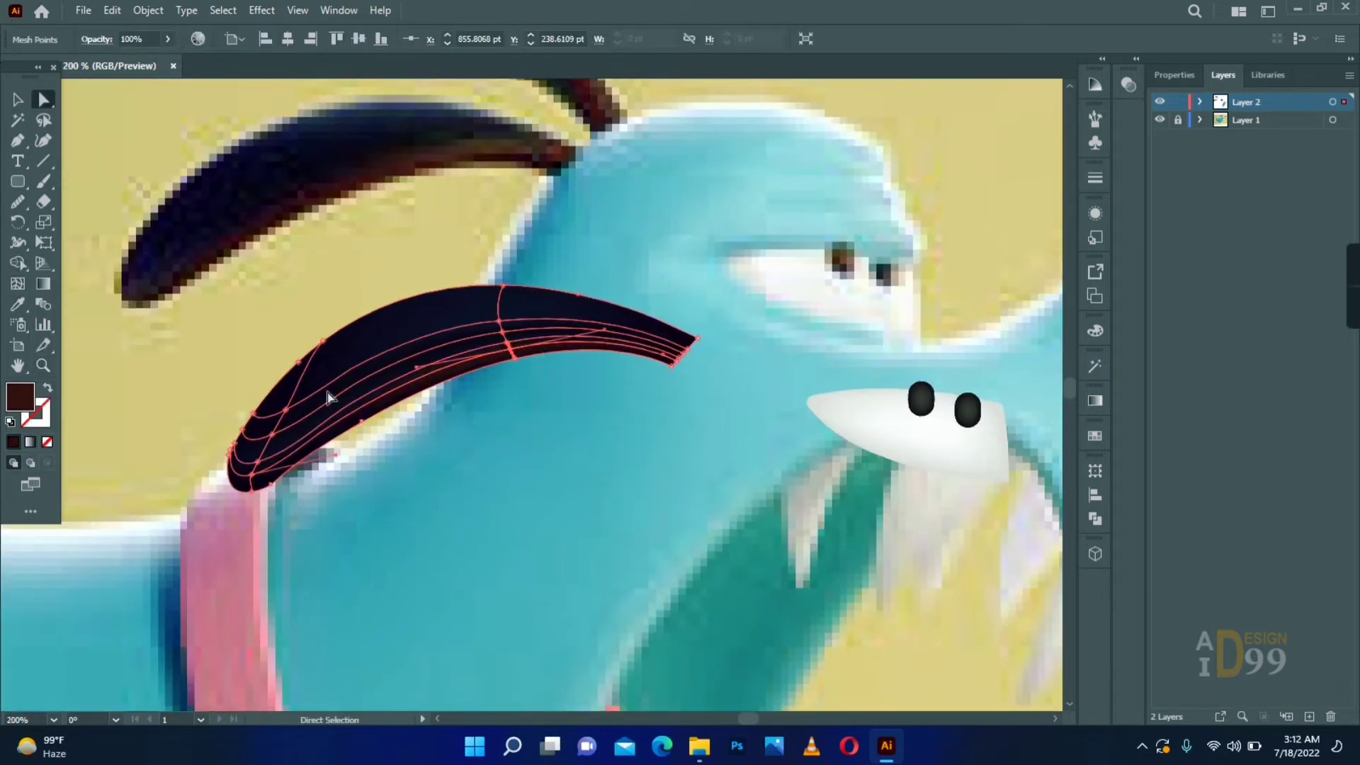
- Recolor the mesh points at the lower ear's narrow base with brown and dark navy tones sampled from the reference ear
left_click(578, 422)
left_click(614, 350)
left_click(628, 377)
left_click(671, 364)
key("i")
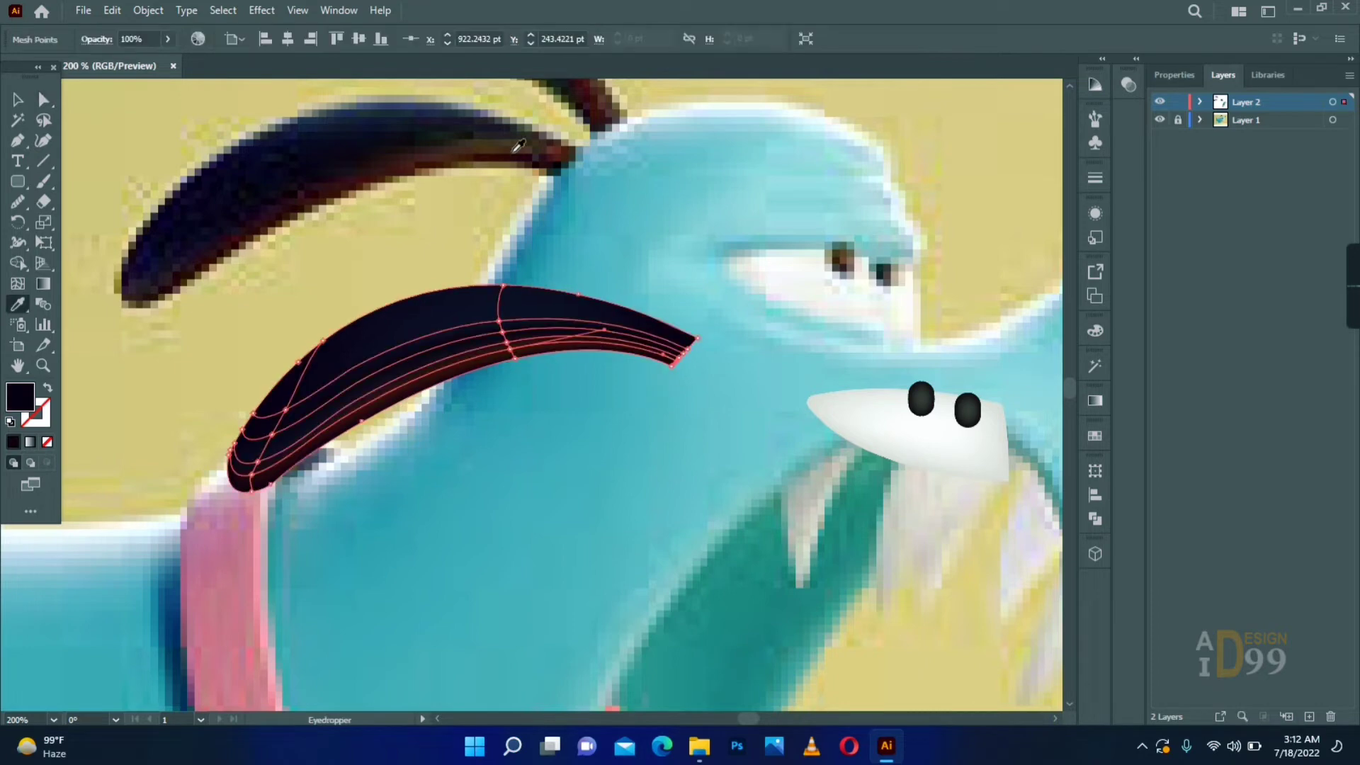
left_click(516, 151)
key("a")
left_click(682, 381)
left_click(680, 356)
key("i")
left_click(465, 134)
key("a")
- Adjust and recolor the remaining mesh points along the lower ear's underside to soften its shading
left_click(496, 403)
left_click_drag(503, 347, 368, 348)
left_click(525, 439)
key("i")
key("a")
left_click(382, 478)
key("i")
- Place the two finished ears over the matching ears of the reference dog
key("z")
left_click(565, 355, "alt")
key("v")
left_click_drag(511, 436, 458, 343)
left_click_drag(554, 242, 473, 289)
left_click(520, 249)
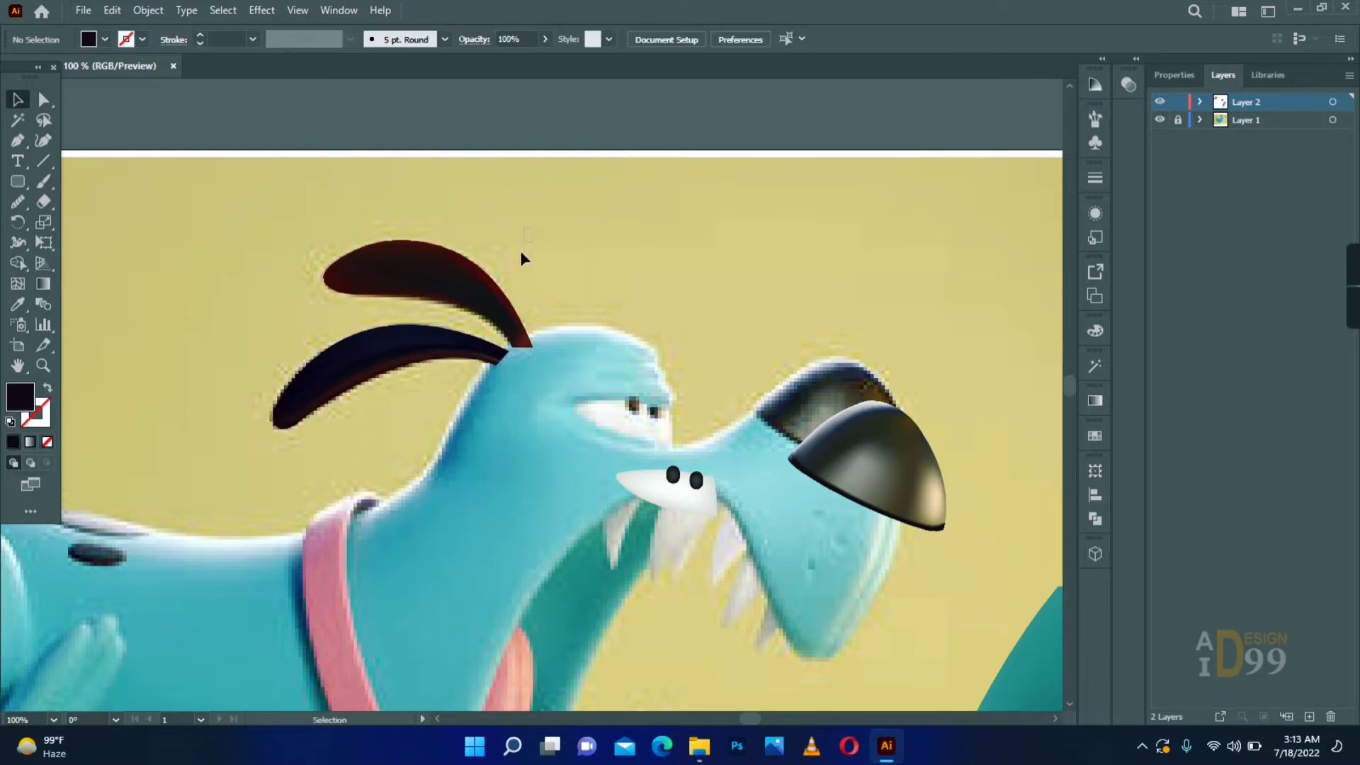
- Group the eye's parts and move the eye over the reference eye
left_click_drag(573, 340, 409, 508)
key("ctrl+g")
left_click(172, 385)
key("z")
left_click(559, 425, "alt")
key("v")
left_click_drag(543, 363, 525, 326)
- Group the eye together with both ears
left_click_drag(542, 273, 454, 316)
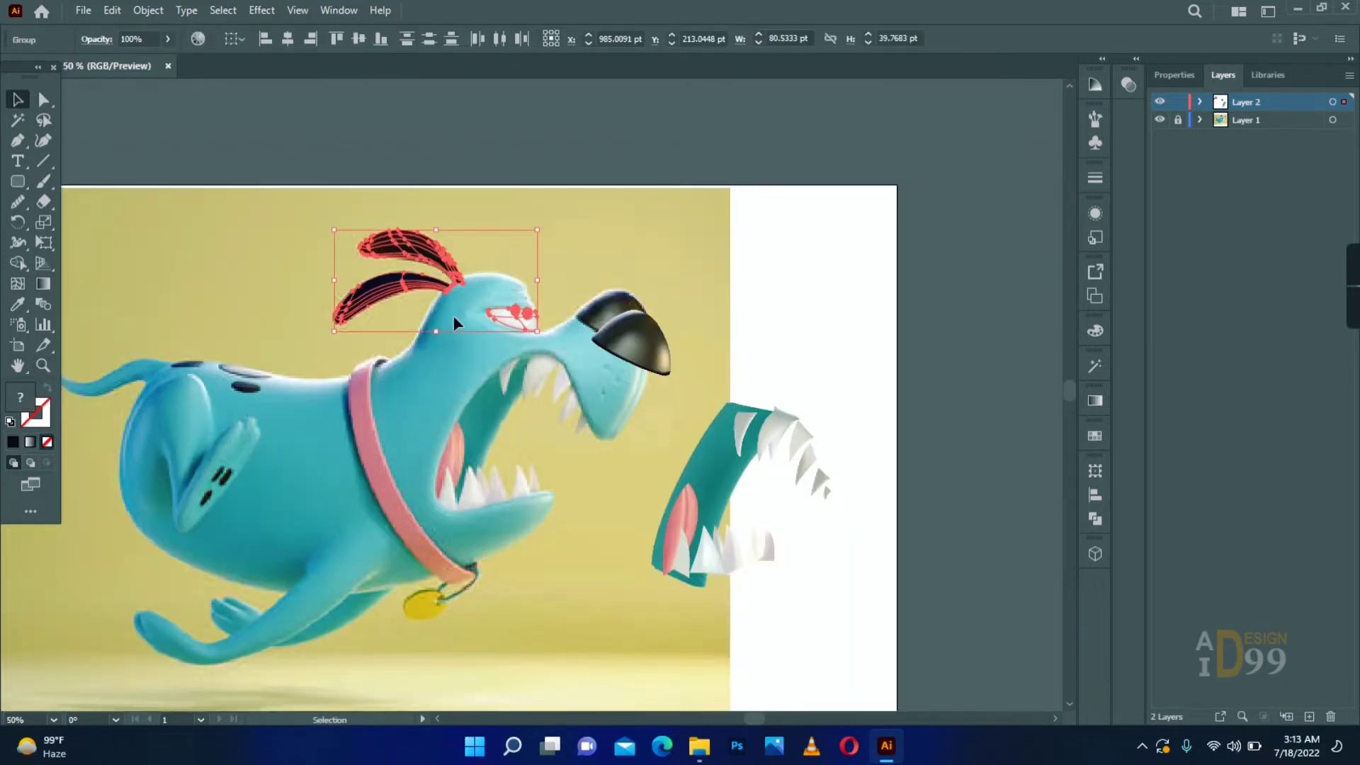
right_click(436, 257)
left_click(494, 393)
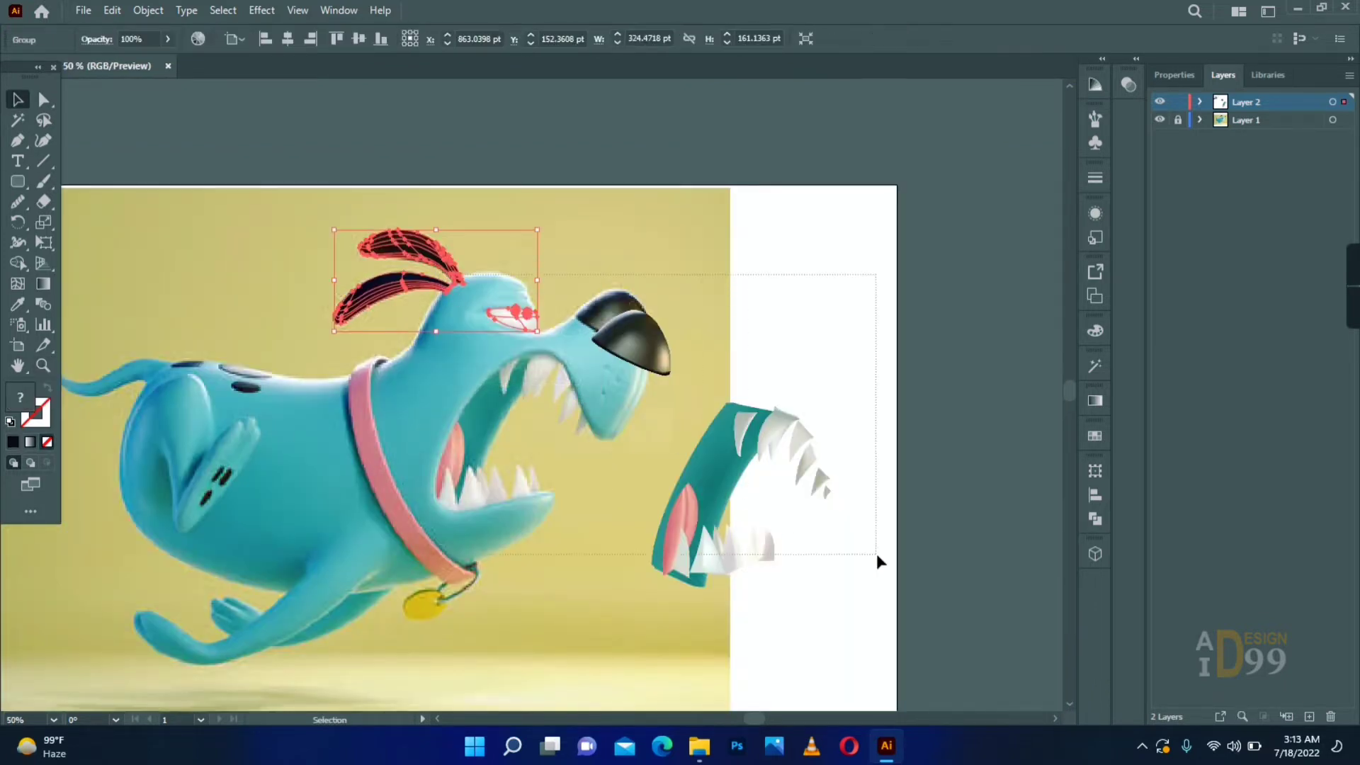
left_click_drag(876, 555, 879, 559)
left_click(567, 199)
- Move the ears-and-eye group and the mouth artwork away from the reference dog, beyond its image
left_click_drag(414, 250, 931, 320)
left_click_drag(761, 453, 969, 461)
left_click(787, 396)
- Draw a tall rectangle about 56 by 289 pt over the collar and add a lengthwise mesh line near its right edge
key("z")
double_click(492, 416)
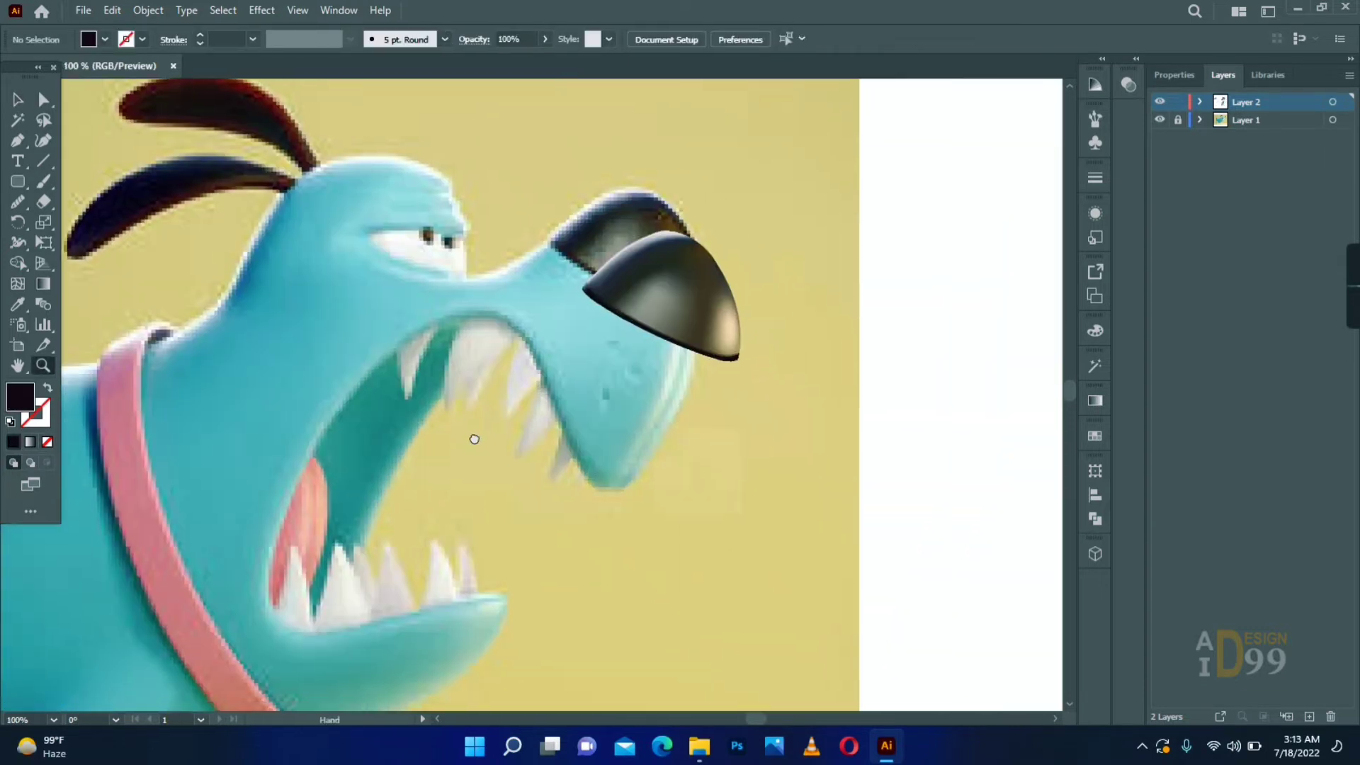
left_click_drag(475, 439, 519, 412)
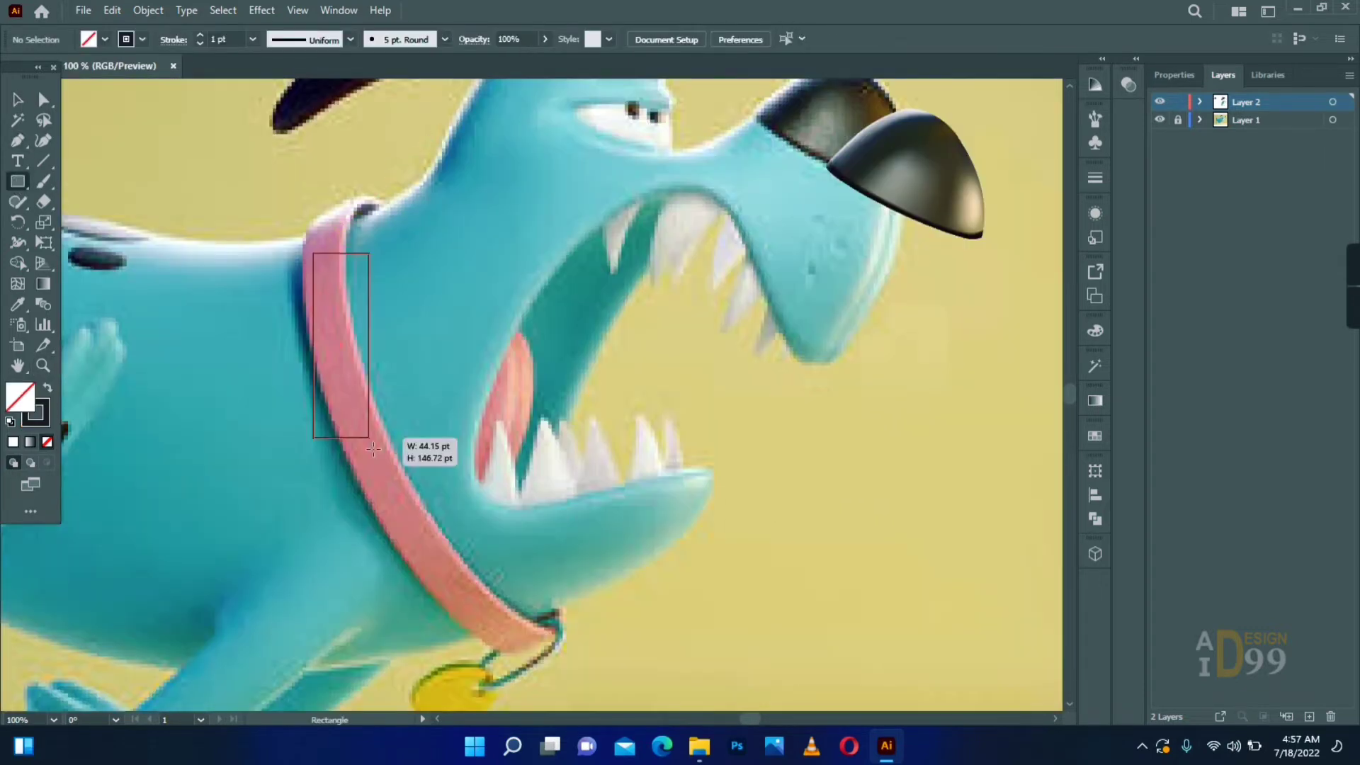
left_click_drag(374, 448, 385, 616)
left_click(376, 255)
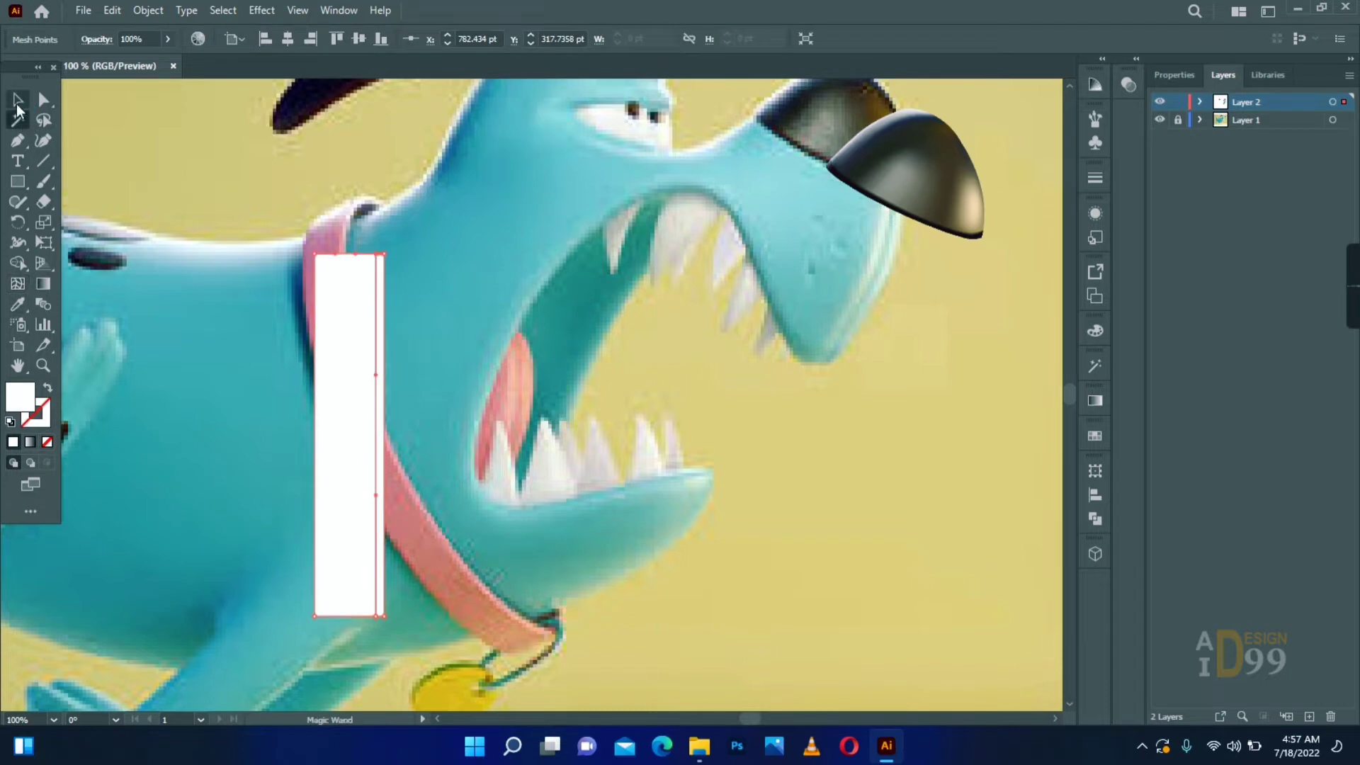
- Sample the collar's pink for the rectangle mesh and show Layer 2 in outline mode
left_click(18, 103)
left_click(18, 304)
left_click(440, 556)
left_click(17, 100)
left_click(1160, 103, "ctrl")
left_click(48, 387)
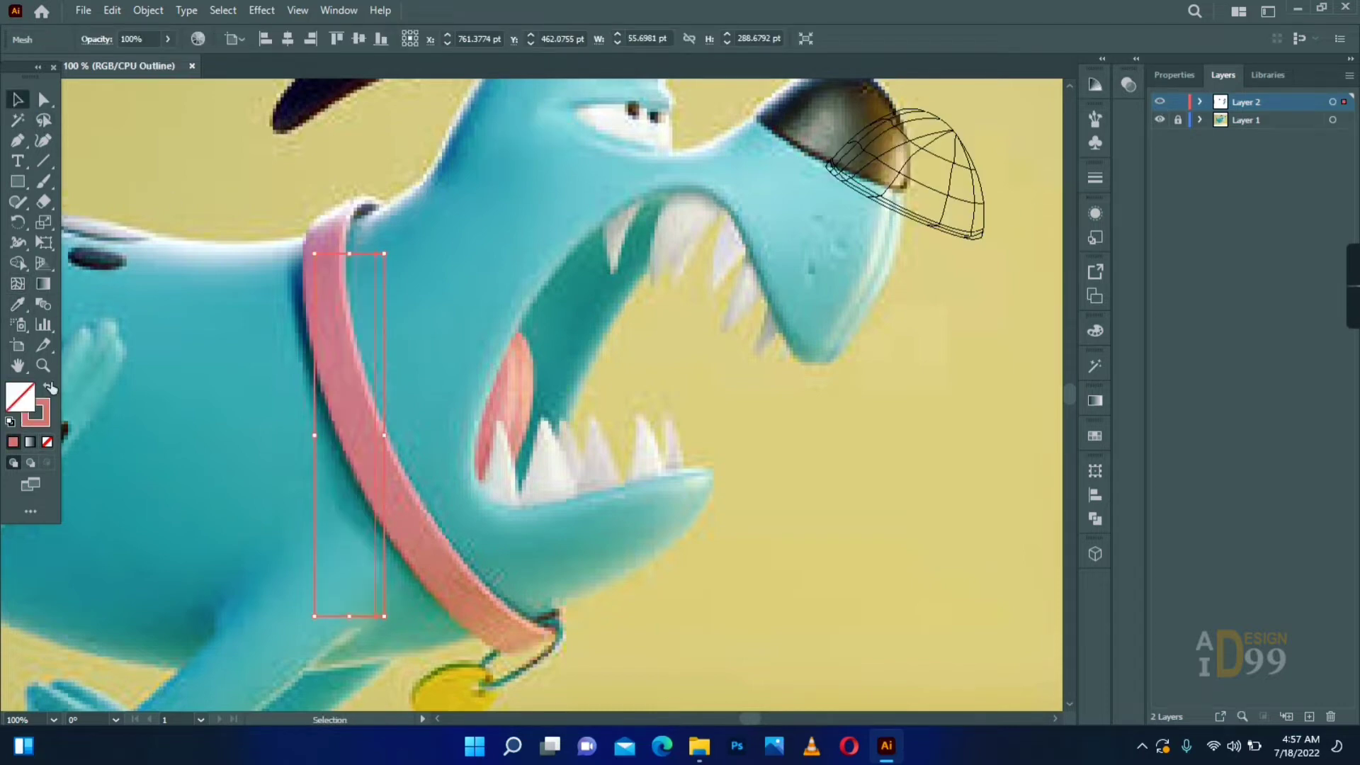
- Move the collar mesh's upper corner points onto the collar's top end and bend its right edge along the collar
left_click(45, 367)
left_click(341, 307)
left_click(533, 325)
key("space")
left_click_drag(542, 332, 350, 291)
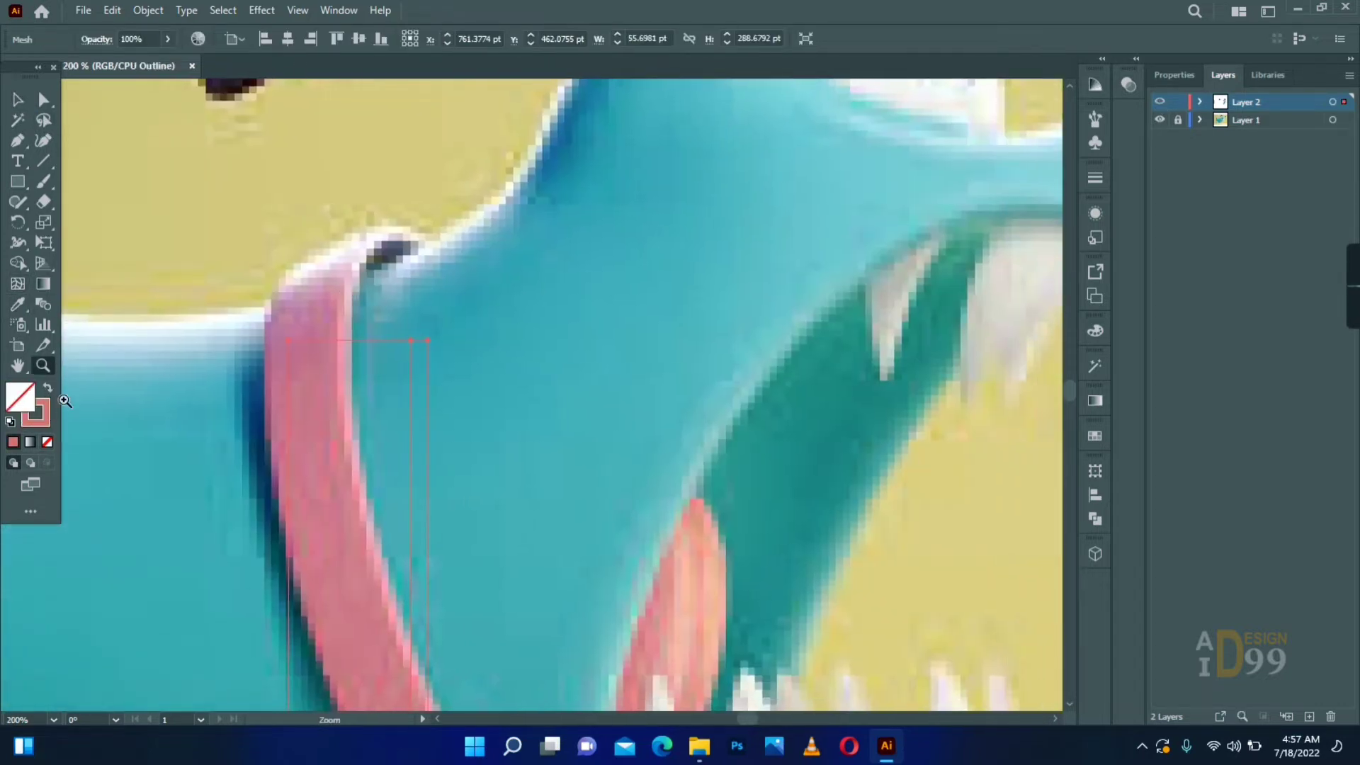
left_click_drag(430, 340, 423, 236)
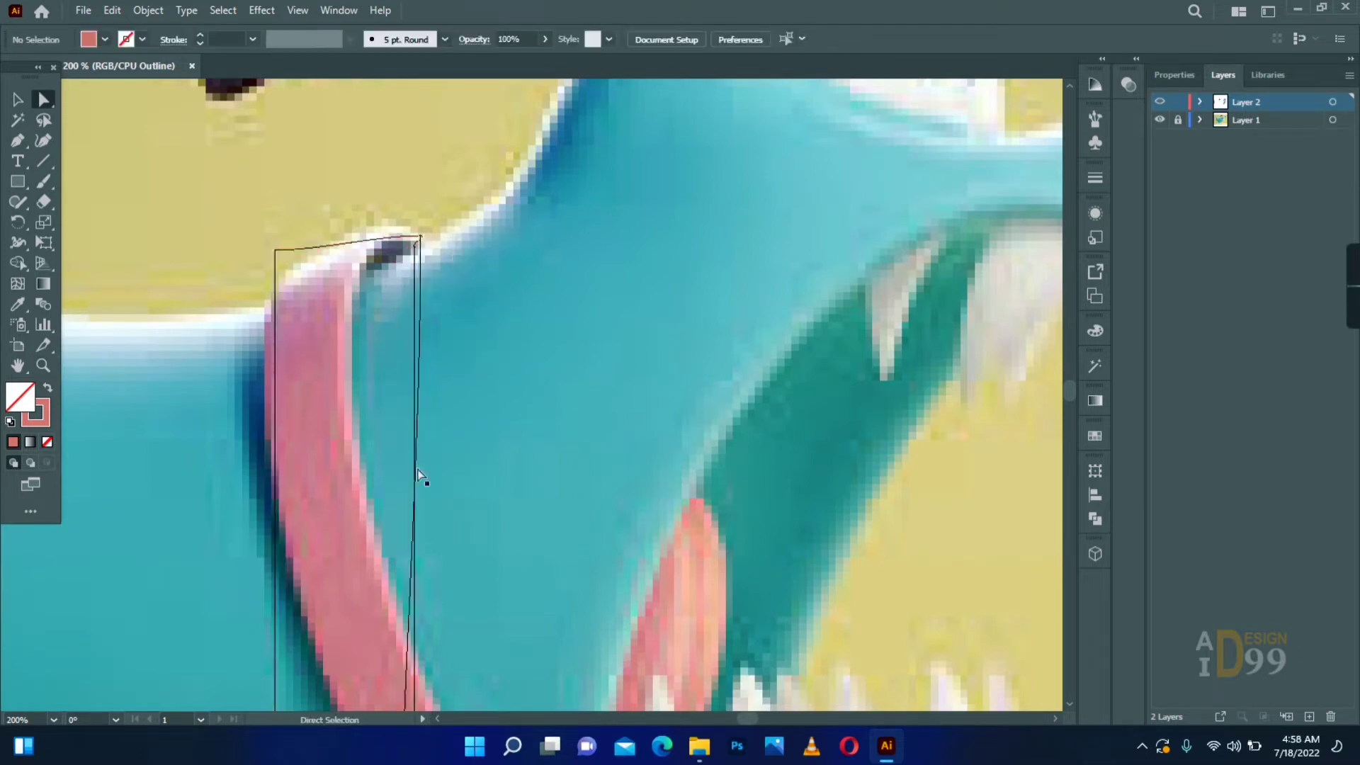
left_click_drag(418, 471, 207, 211)
left_click(413, 247)
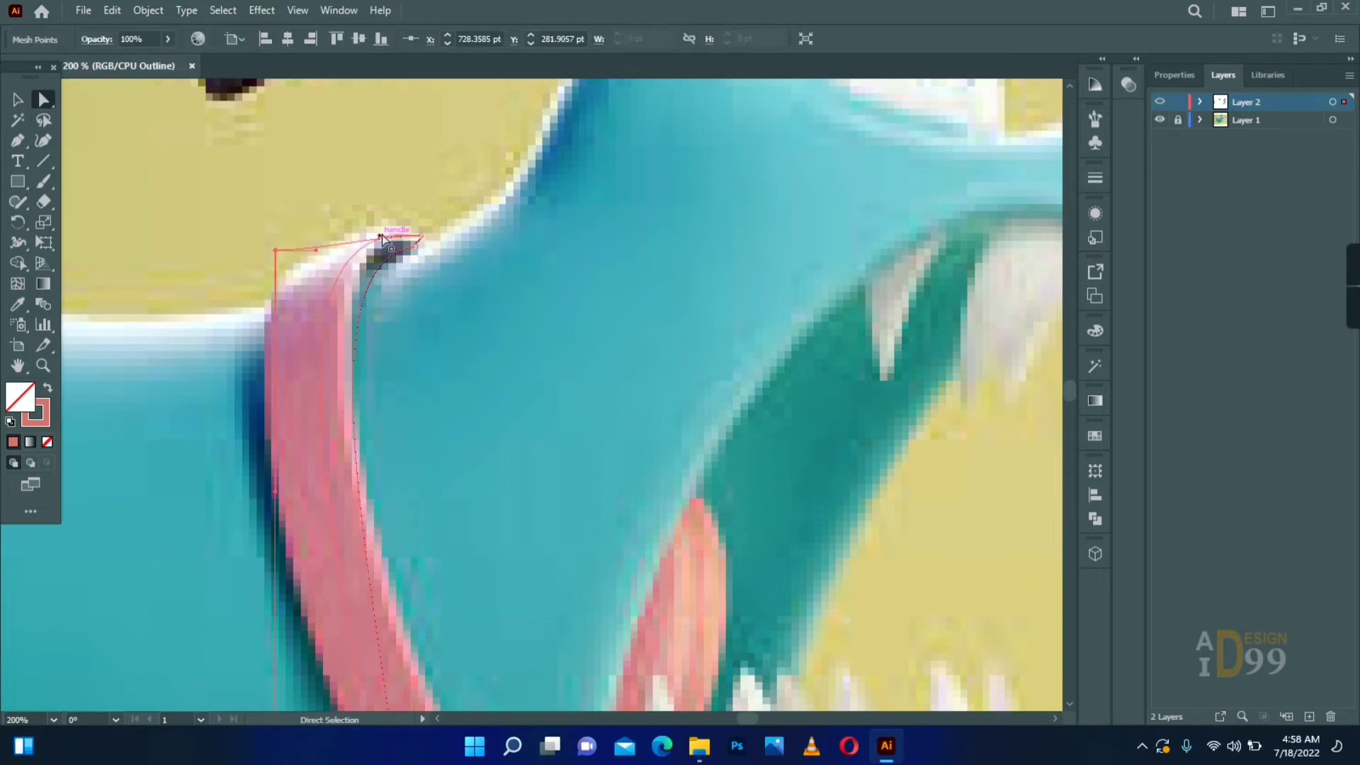
left_click_drag(404, 343, 370, 235)
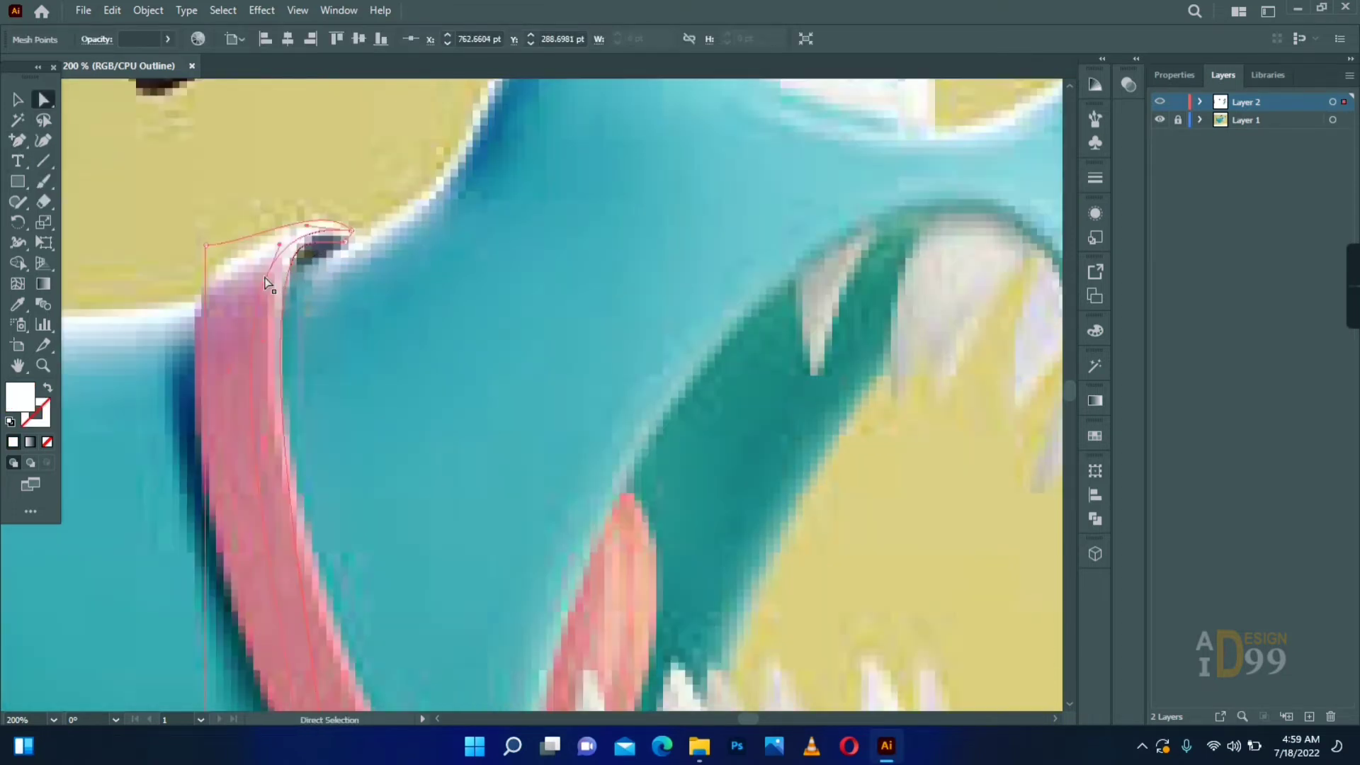
- Refine the curve at the collar mesh's top end and add an anchor point on its edge
left_click_drag(305, 225, 264, 210)
left_click(344, 237)
key("plus")
left_click_drag(283, 340, 230, 243)
key("a")
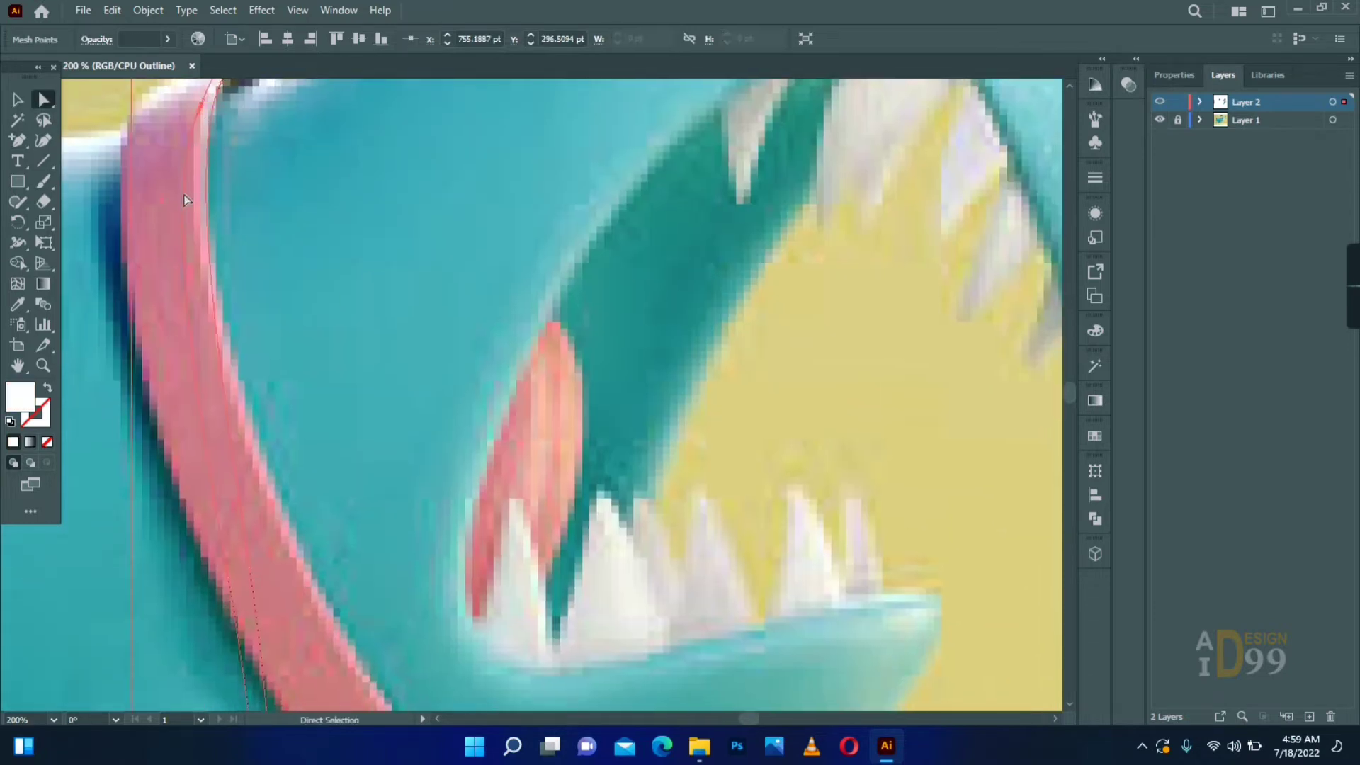
- Bend the collar mesh's right edge down along the collar's inner border and place its lower corner at the collar's buckle end
left_click_drag(186, 201, 214, 245)
left_click_drag(255, 531, 272, 450)
left_click_drag(190, 459, 260, 449)
left_click_drag(208, 268, 156, 264)
left_click_drag(197, 695, 329, 500)
left_click_drag(401, 581, 385, 613)
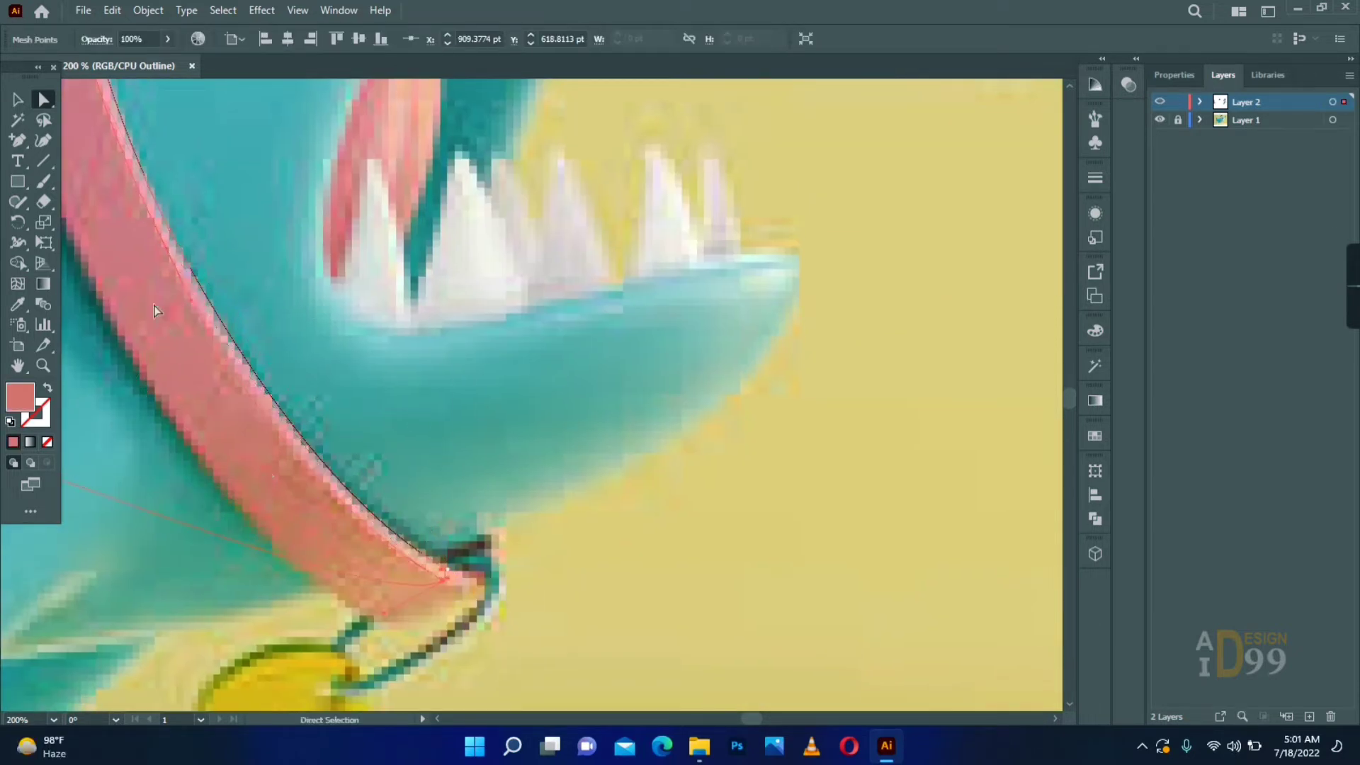
- Add an anchor point on the collar mesh's right edge near its lower end and fit the curve to the collar's tip
mouse_move(155, 224)
left_mouse_down()
mouse_move(145, 214)
mouse_move(167, 235)
left_mouse_up()
key("plus")
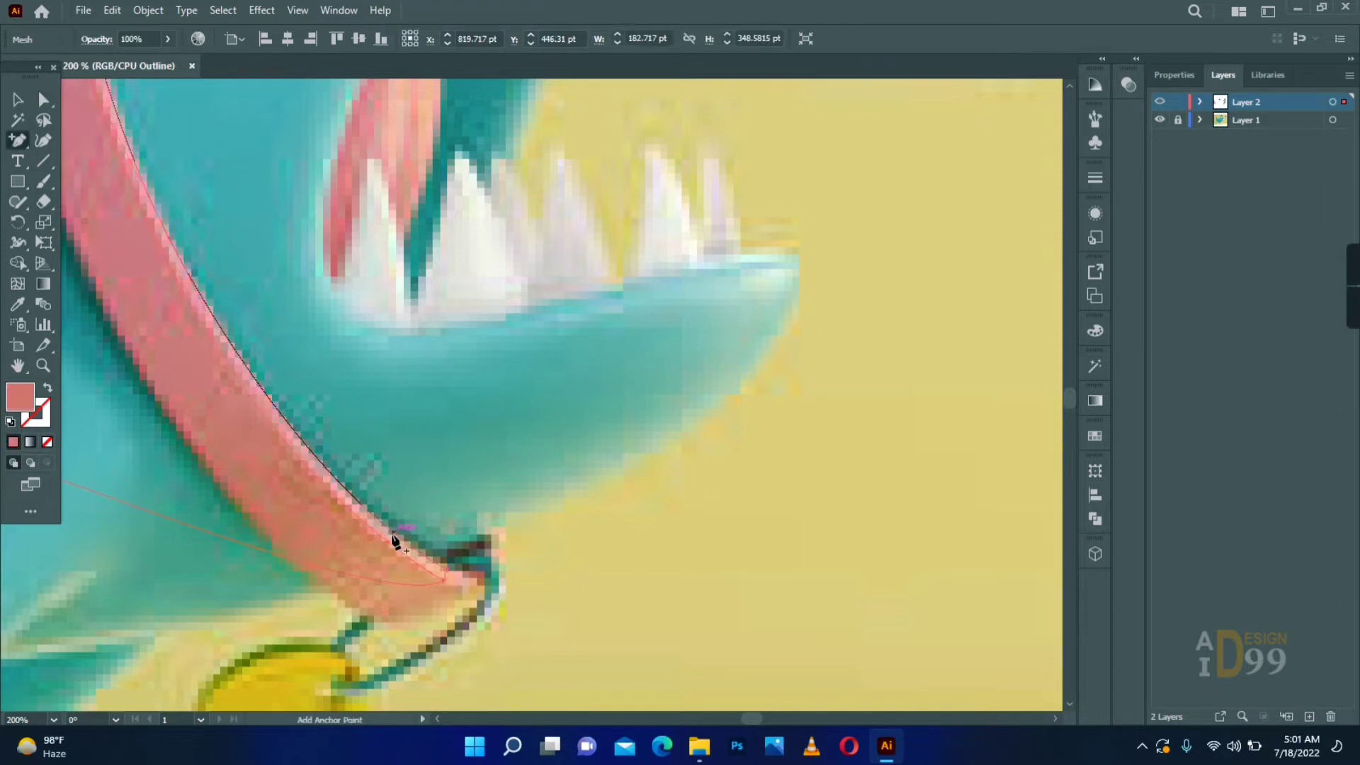
left_click_drag(483, 576, 386, 528)
left_click(398, 555)
left_click(395, 545)
left_click_drag(530, 654, 527, 584)
left_click(237, 360)
left_click_drag(160, 397, 527, 384)
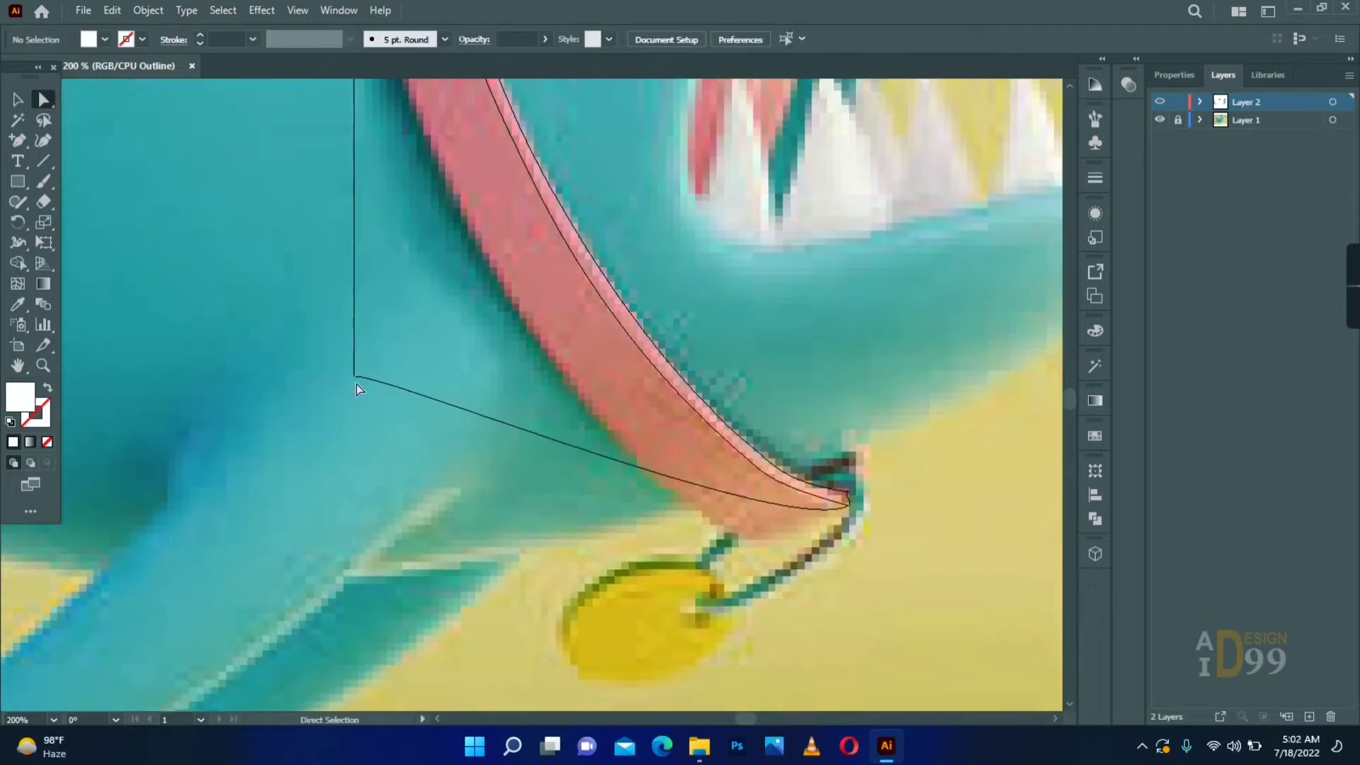
- Move the collar mesh's lower left corner onto the underside of the collar's lower end
left_click_drag(355, 378, 737, 534)
left_click_drag(780, 536, 786, 547)
left_click_drag(737, 534, 740, 536)
- Bend the collar mesh's left edge so it follows the collar's outer border from top to bottom
left_click_drag(740, 293, 438, 349)
left_click_drag(425, 141, 477, 436)
left_click_drag(399, 189, 386, 331)
left_click_drag(377, 318, 375, 313)
left_click_drag(407, 164, 398, 351)
left_click_drag(392, 276, 398, 310)
left_click_drag(399, 245, 413, 264)
left_click_drag(447, 383, 418, 253)
left_click(369, 176)
left_click(371, 178)
left_click_drag(397, 531, 277, 184)
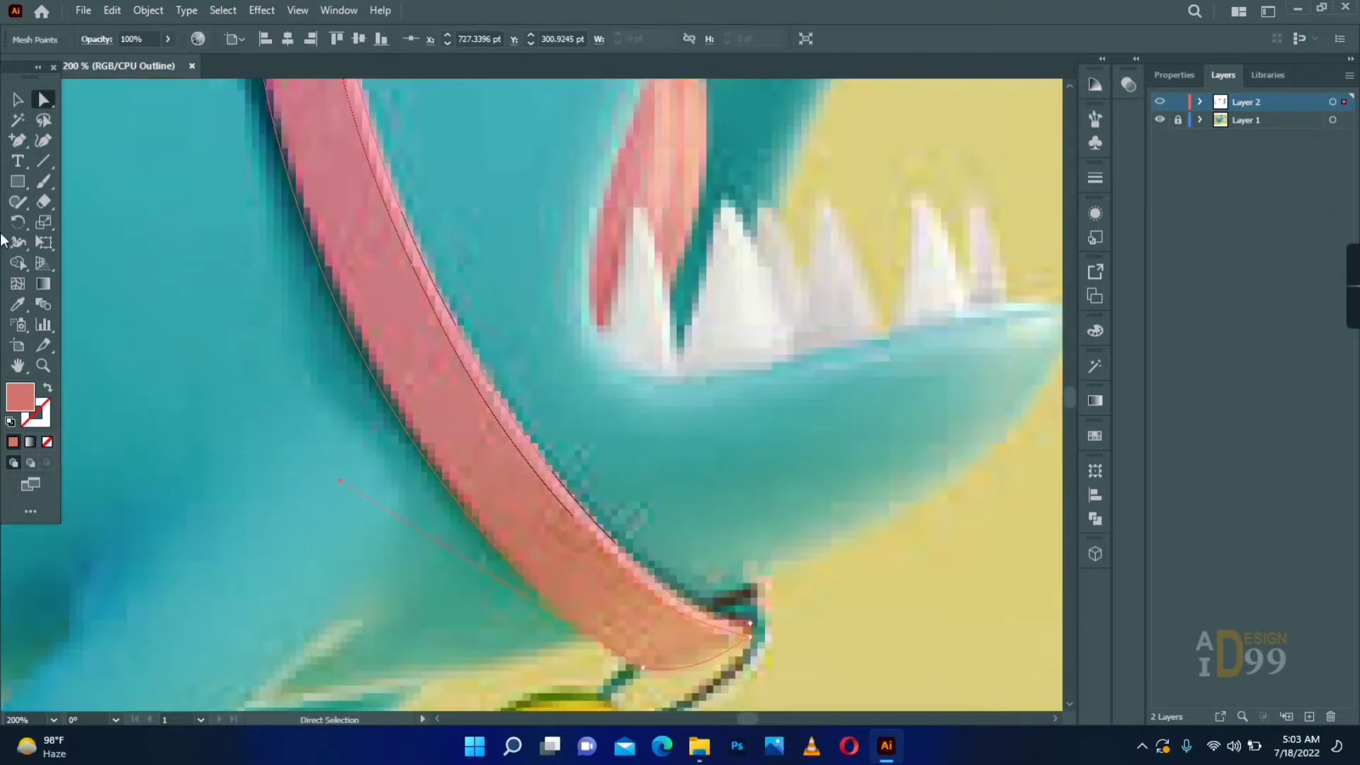
- Add an anchor point on the collar mesh's outer edge and adjust it to fit the collar's border
left_click(18, 140)
left_click(328, 285)
key("a")
left_click_drag(328, 286, 330, 277)
left_click_drag(340, 226, 402, 555)
left_click_drag(295, 281, 290, 284)
left_click_drag(655, 601, 528, 306)
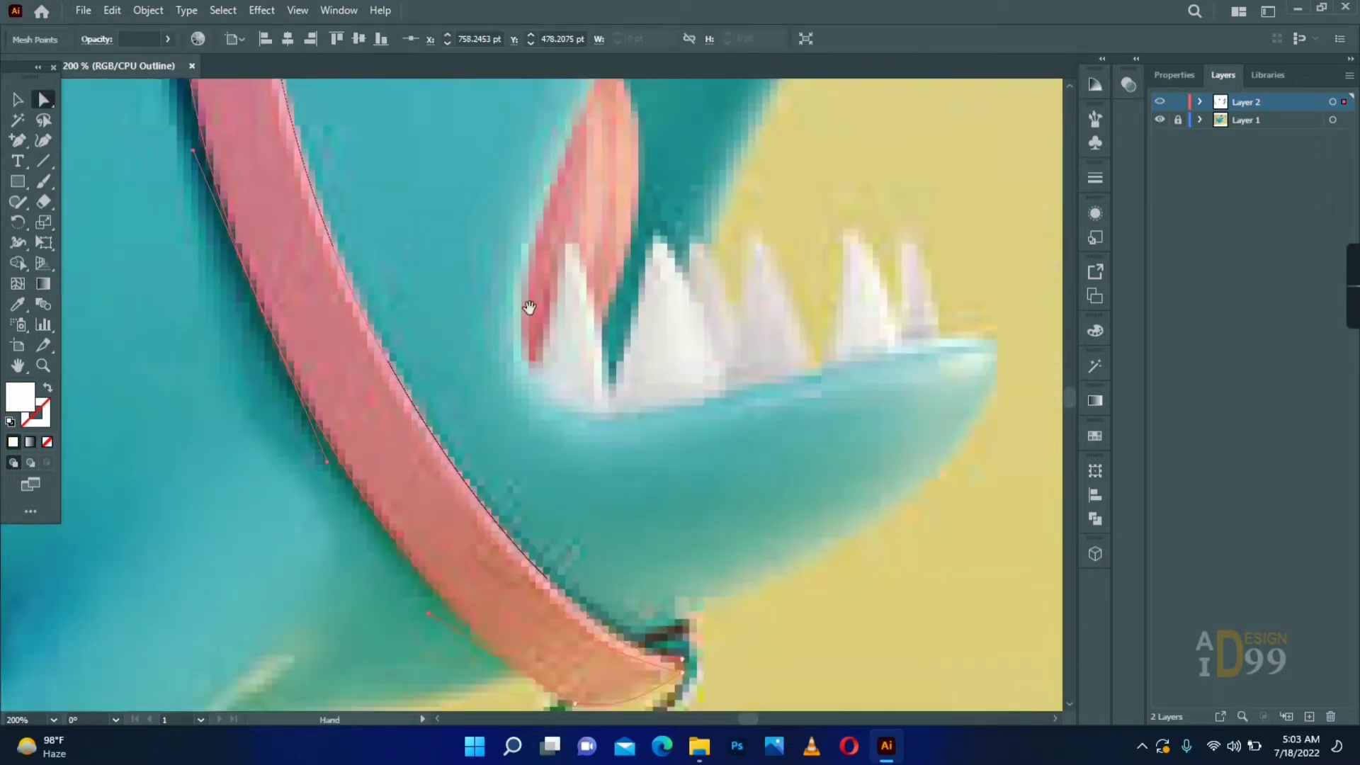
- Refine the outer edge of the collar mesh just below the collar's top end
left_click_drag(348, 186, 370, 542)
left_click_drag(333, 160, 283, 159)
left_click_drag(326, 156, 293, 177)
- Reshape the mesh lines at the collar's top end by adjusting the handles of the central mesh point
key("ctrl+space")
left_click(307, 195, "ctrl")
left_click(307, 195, "ctrl")
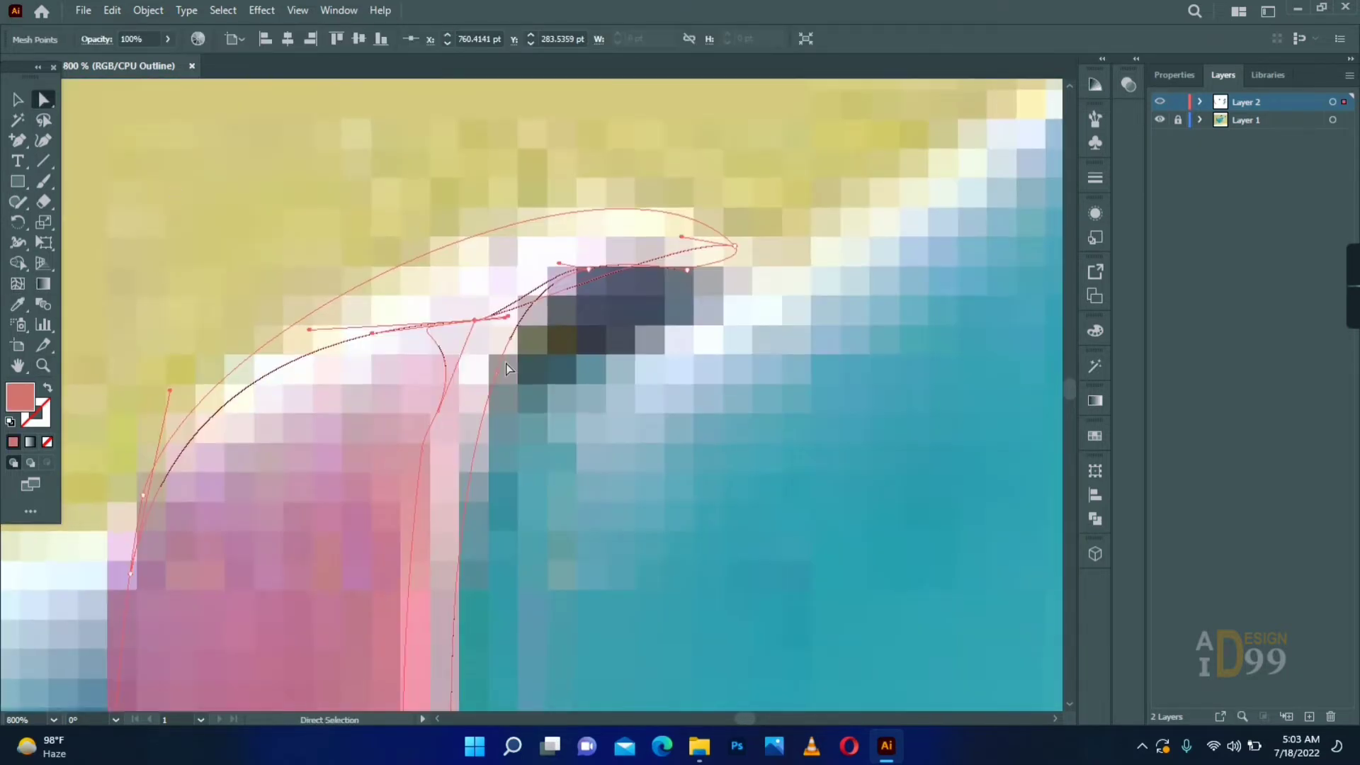
left_click_drag(508, 311, 533, 197)
left_click_drag(310, 330, 418, 330)
left_click(546, 379)
left_click_drag(547, 389, 557, 343)
left_click(459, 342)
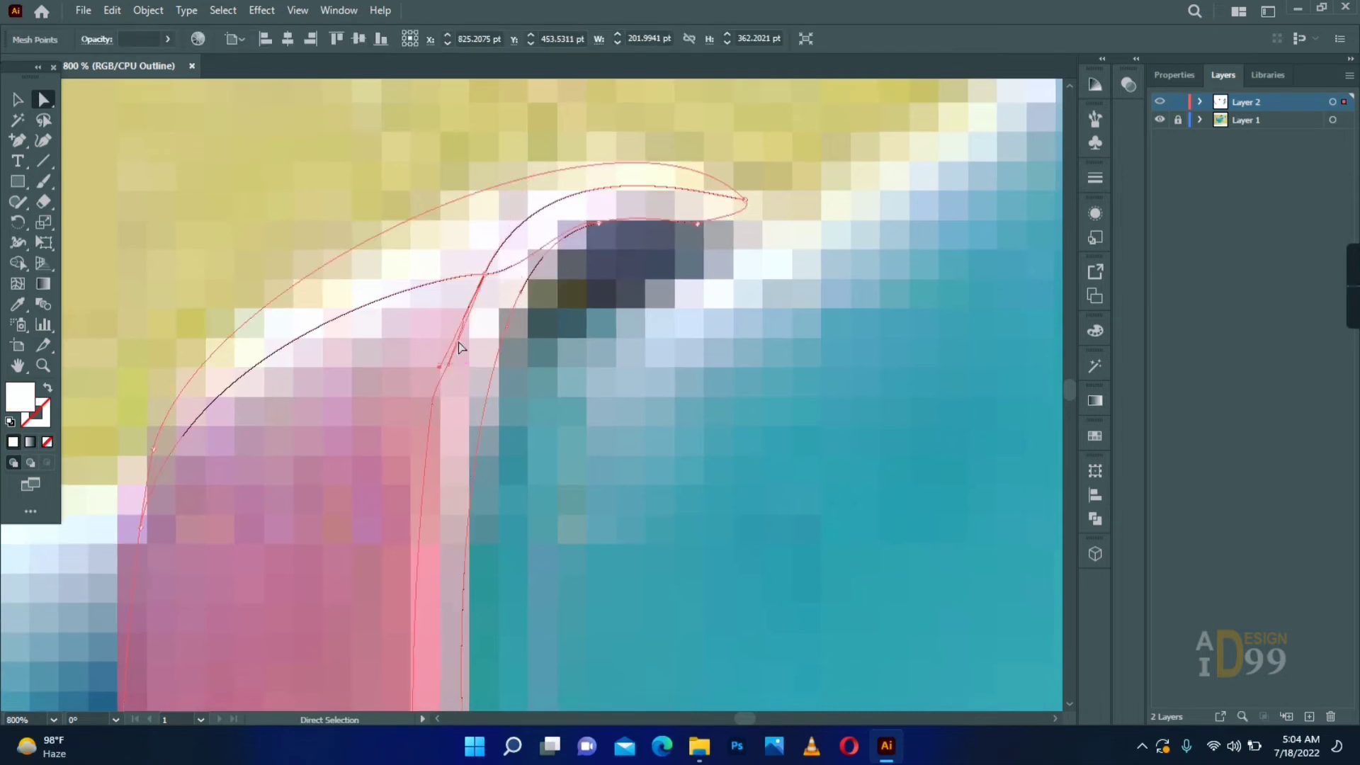
left_click_drag(479, 286, 461, 311)
left_click(618, 346)
left_click(432, 401)
left_click_drag(448, 365, 444, 351)
- Remove the surplus anchor point beside the dark gap at the collar's top end and smooth the remaining curve
left_click_drag(598, 223, 573, 356)
key("minus")
left_click_drag(507, 328, 527, 253)
key("a")
left_click(592, 283)
left_click_drag(601, 318, 628, 290)
left_click_drag(547, 221, 537, 218)
- Add an anchor point midway along the collar's lengthwise mesh line and align it with the highlight's edge
left_click_drag(428, 547, 326, 213)
left_click(43, 367)
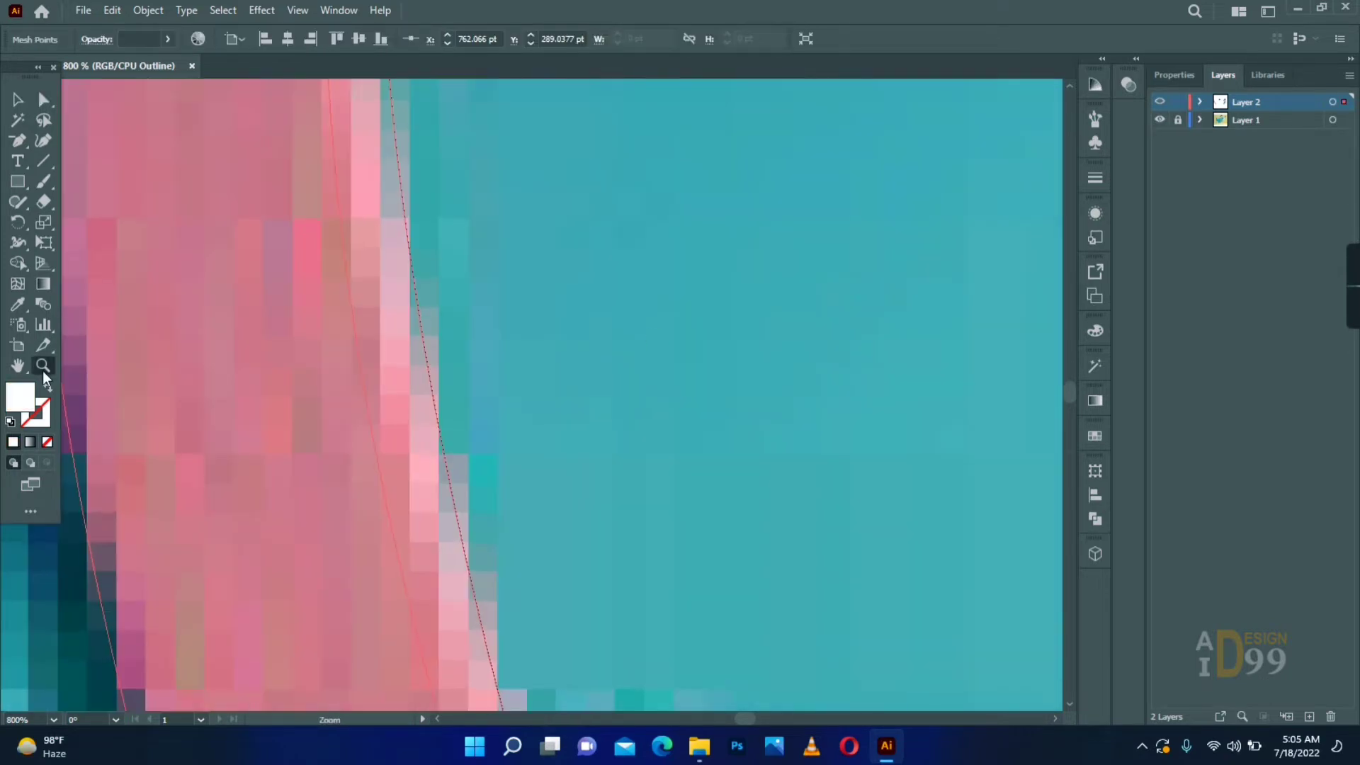
key("ctrl+minus")
key("ctrl+minus")
key("ctrl+minus")
left_click_drag(602, 538, 472, 270)
left_click_drag(680, 597, 496, 232)
key("a")
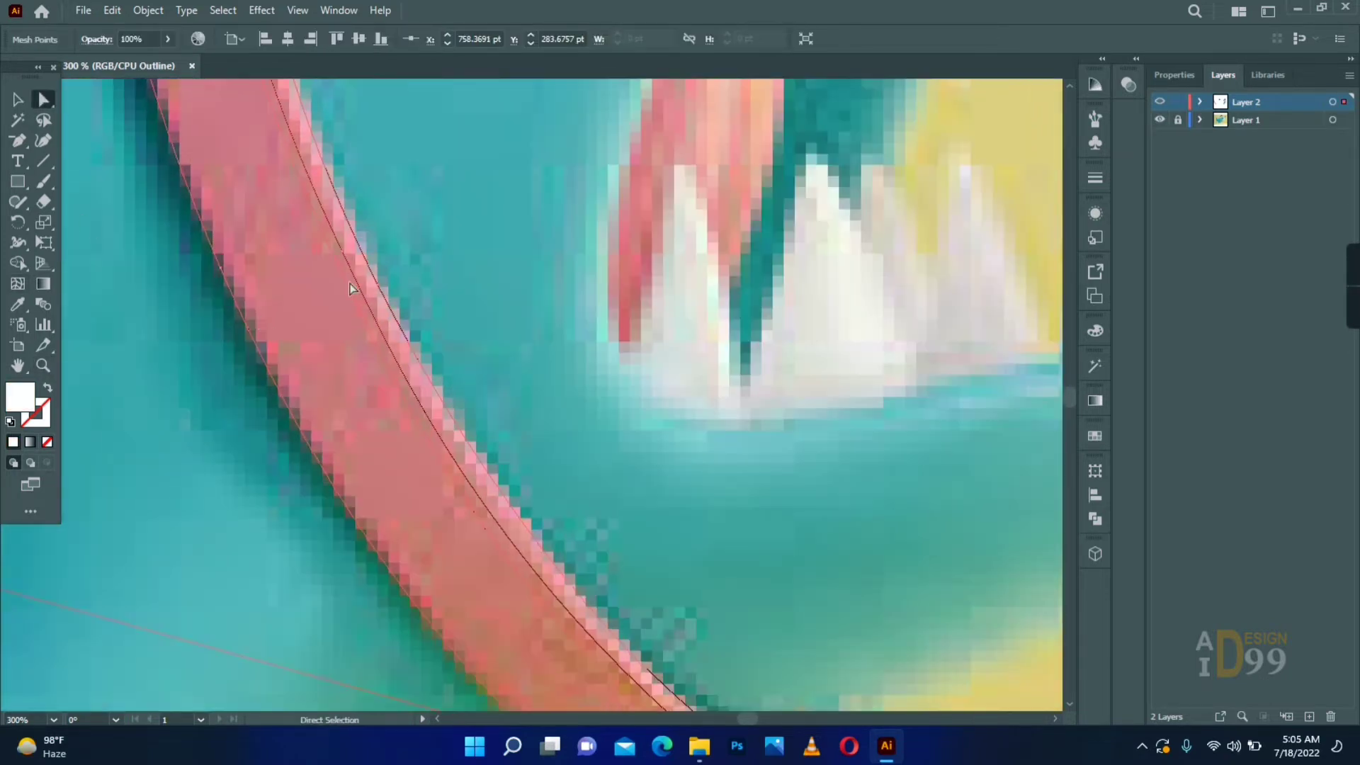
left_click_drag(403, 356, 402, 356)
right_click(18, 141)
left_click(56, 161)
left_click(347, 261)
key("a")
left_click_drag(346, 261, 351, 283)
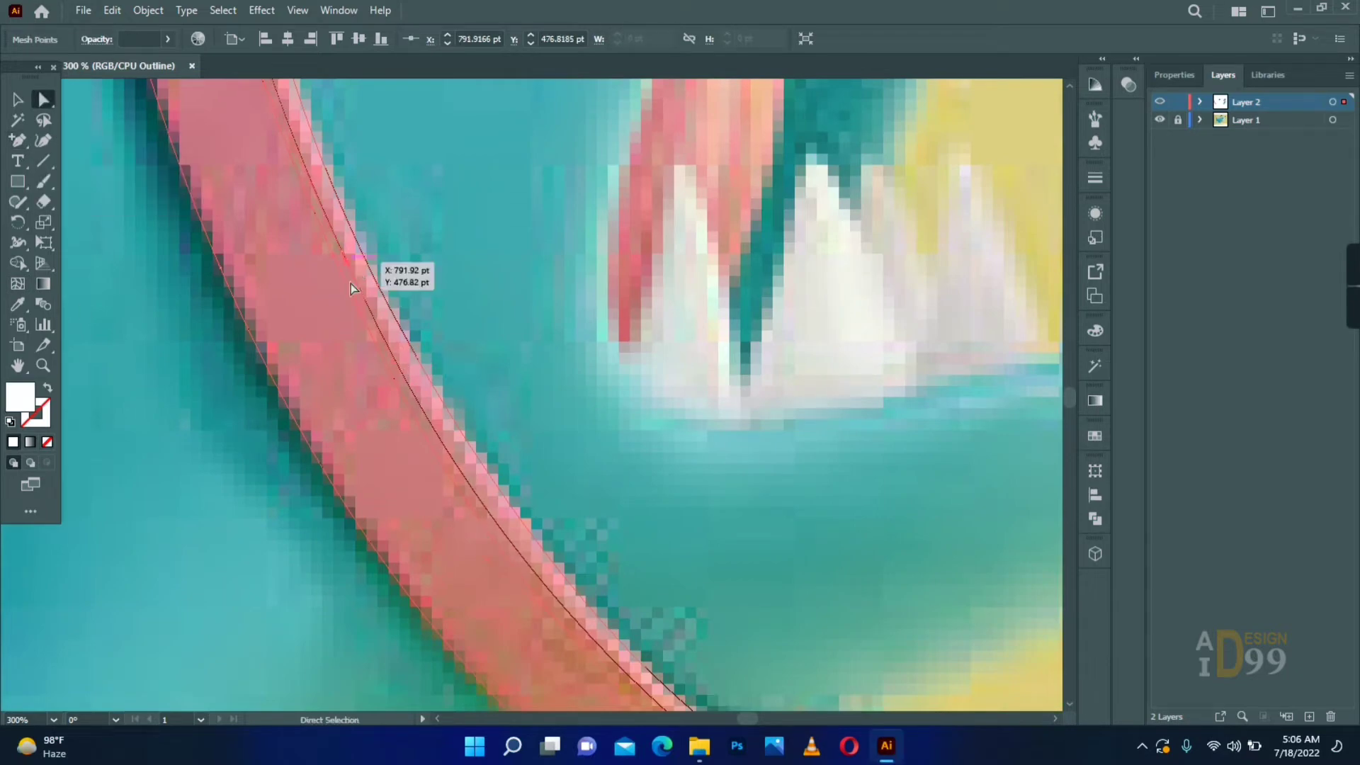
left_click_drag(401, 375, 428, 375)
- Shift the lengthwise mesh line's points in the lower half of the collar to follow the highlight's edge
key("i")
left_click(580, 380)
left_click_drag(580, 496, 439, 301)
key("a")
left_click_drag(350, 362, 352, 354)
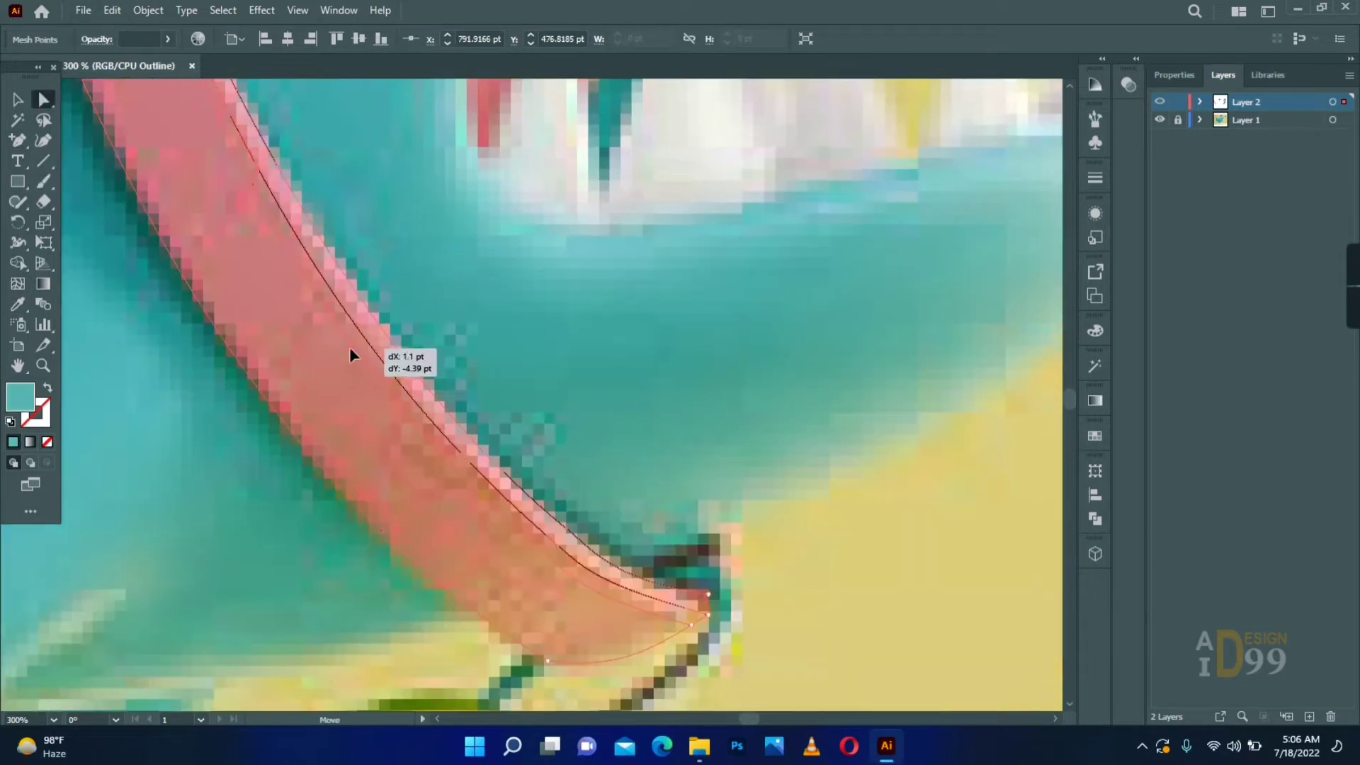
left_click_drag(561, 542, 564, 545)
left_click_drag(352, 352, 352, 355)
- Adjust the lengthwise mesh line in the collar's upper half to run along the light pink highlight
left_click_drag(304, 248, 408, 624)
left_click_drag(283, 170, 395, 590)
left_click_drag(261, 357, 266, 362)
left_click_drag(319, 425, 248, 139)
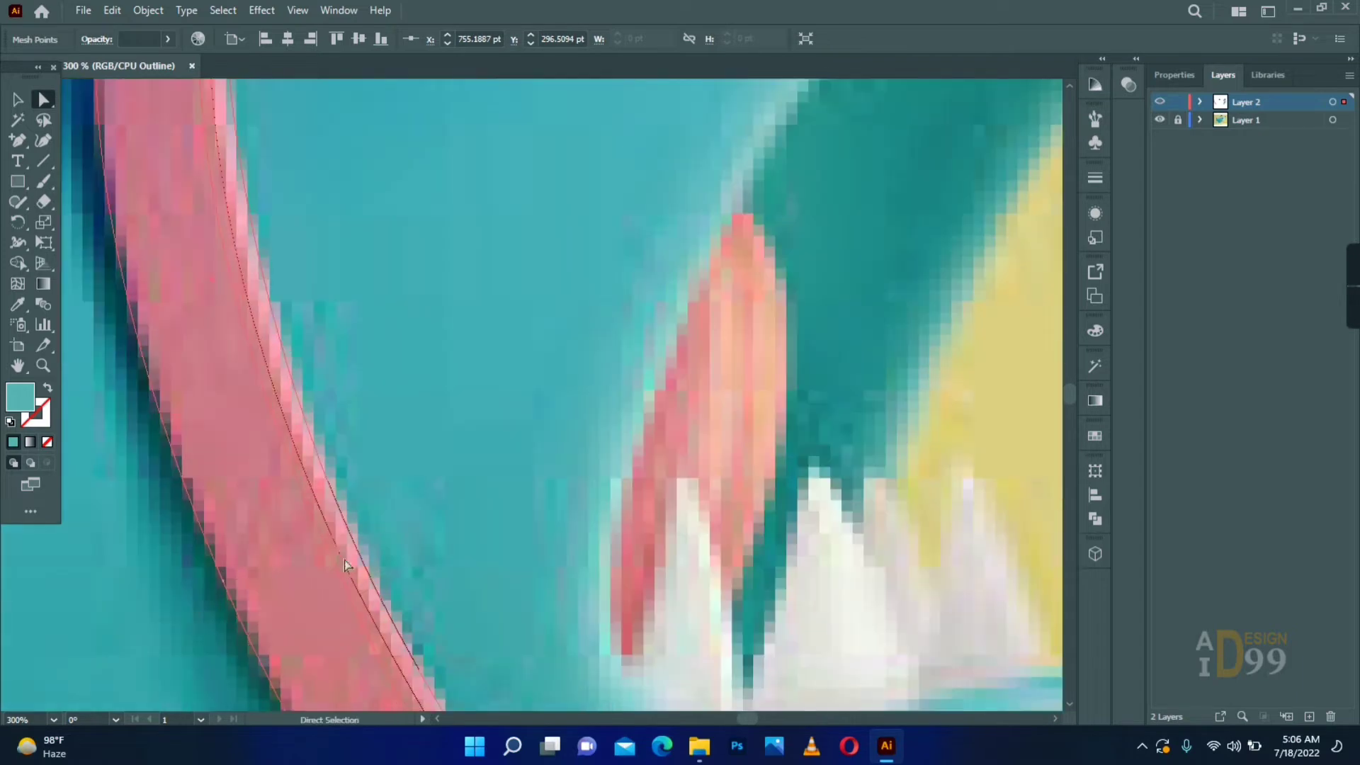
left_click_drag(306, 428, 316, 513)
left_click_drag(218, 344, 223, 329)
- Select the mesh point at the collar's top end and sample the pale highlight colour for it
left_click_drag(258, 273, 210, 567)
left_click(207, 230)
key("i")
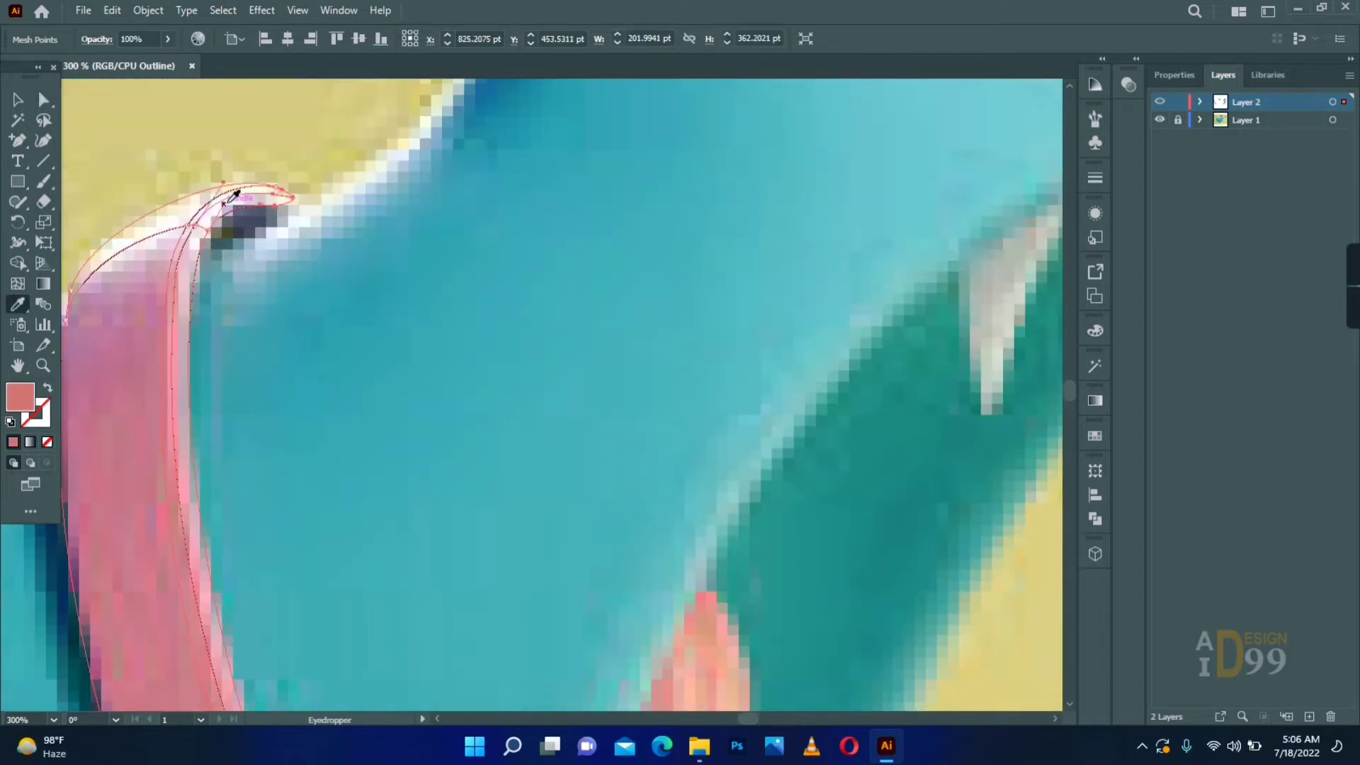
left_click(276, 188)
key("i")
left_click(275, 189)
left_click_drag(191, 234, 248, 217)
- Colour the mesh point at the collar's upper outer edge with the mauve pink sampled from the collar
key("a")
left_click(124, 303)
key("i")
left_click(173, 342)
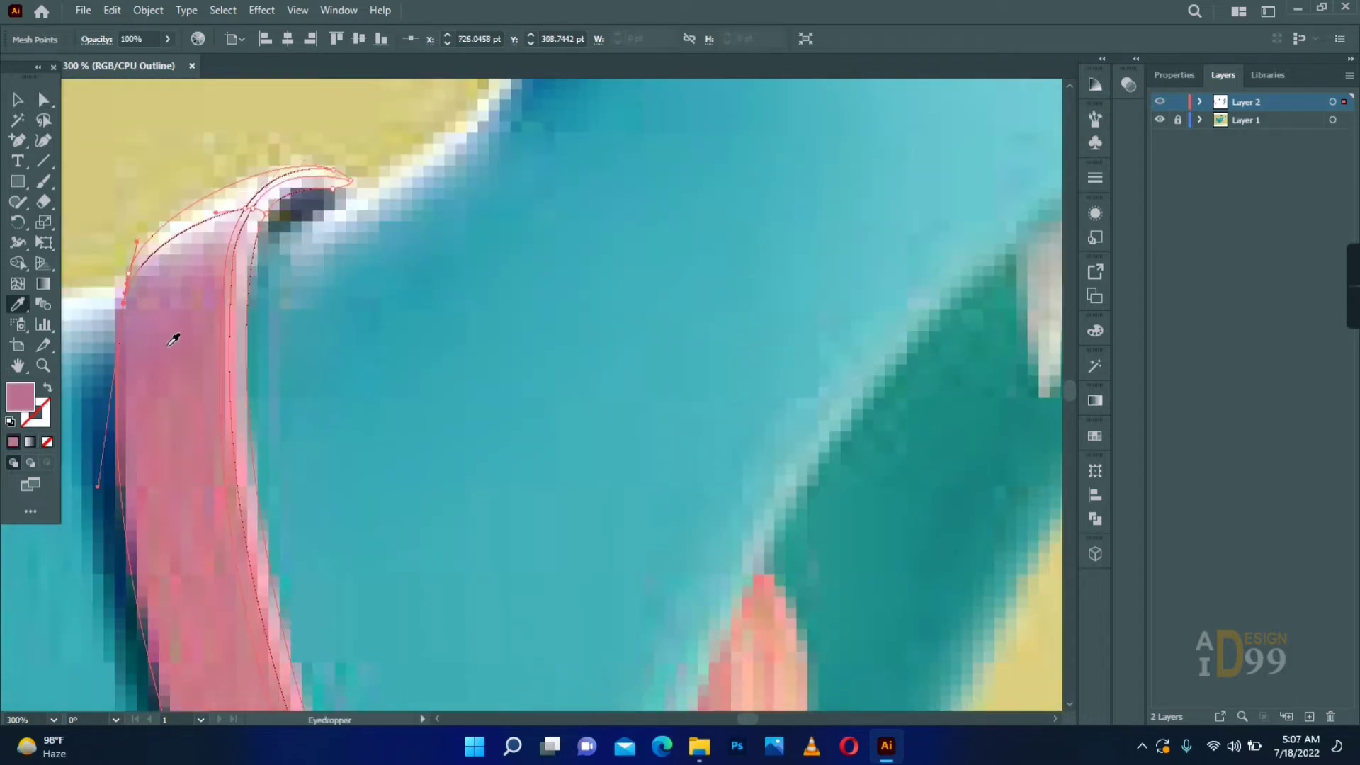
- Sample reference colours for the mesh points where the highlight meets the collar's top end
key("a")
left_click(247, 209)
key("i")
left_click(228, 219)
left_click(266, 214)
key("i")
left_click(261, 224)
key("a")
- Sample the collar's colour for the mesh point at its lower tip
left_click_drag(324, 455, 301, 92)
left_click(609, 544)
key("i")
left_click(592, 559)
key("i")
left_click(289, 344)
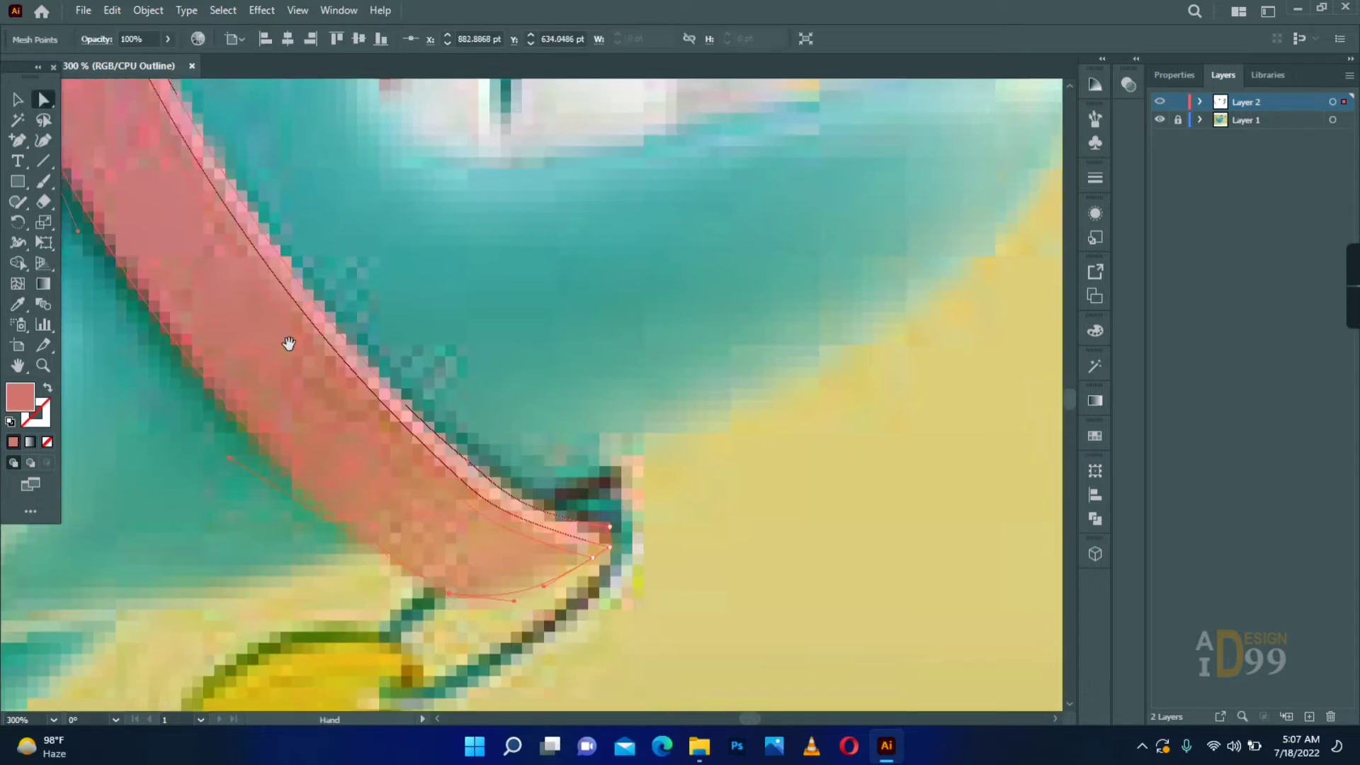
- Show Layer 2 in preview mode and select the collar mesh to inspect its shading
key("a")
left_click(1160, 102, "ctrl")
key("u")
left_click(244, 259)
key("z")
key("a")
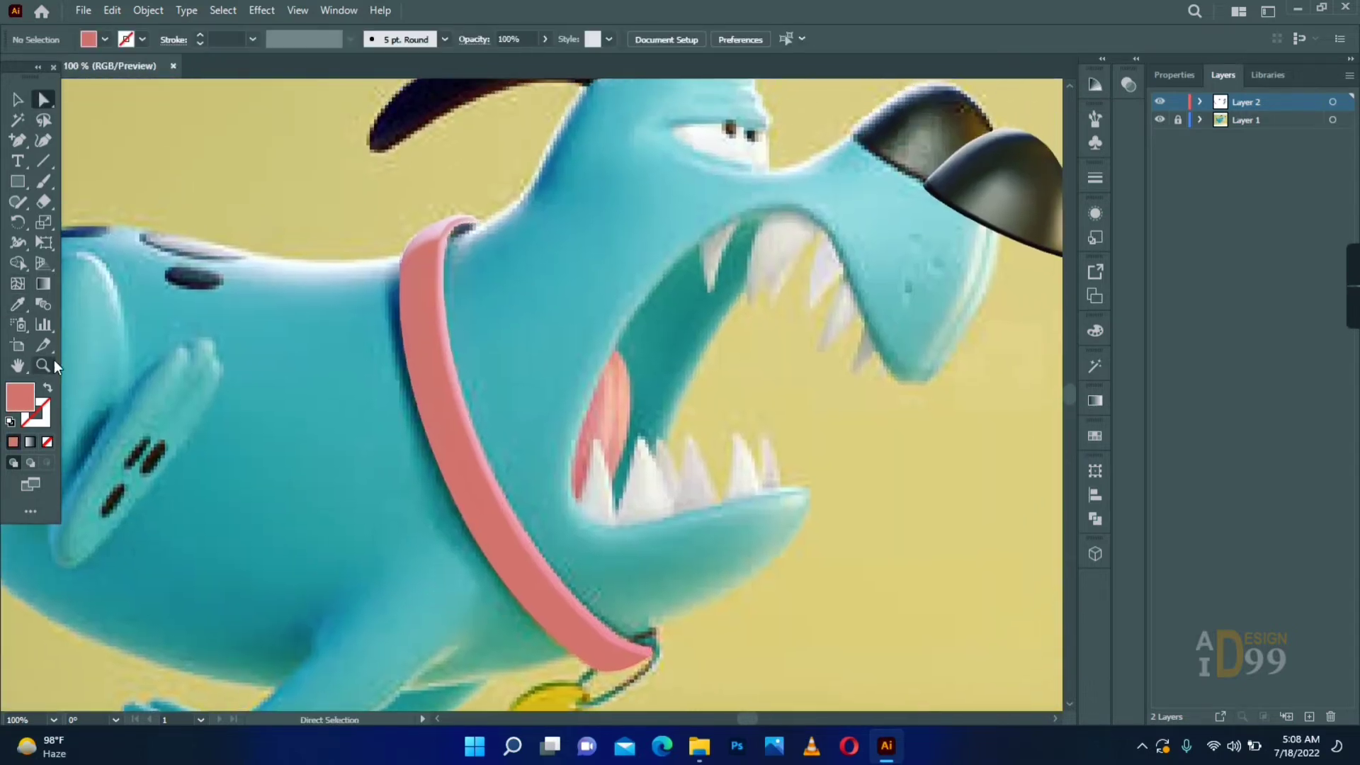
left_click(48, 364)
left_click(632, 658)
left_click(18, 100)
left_click(466, 338)
key("a")
left_click(451, 321)
- Add anchor points on the lengthwise mesh line near the collar's lower end
left_click_drag(388, 350, 586, 481)
key("equal")
left_click(610, 446)
key("a")
key("equal")
left_click(623, 432)
key("a")
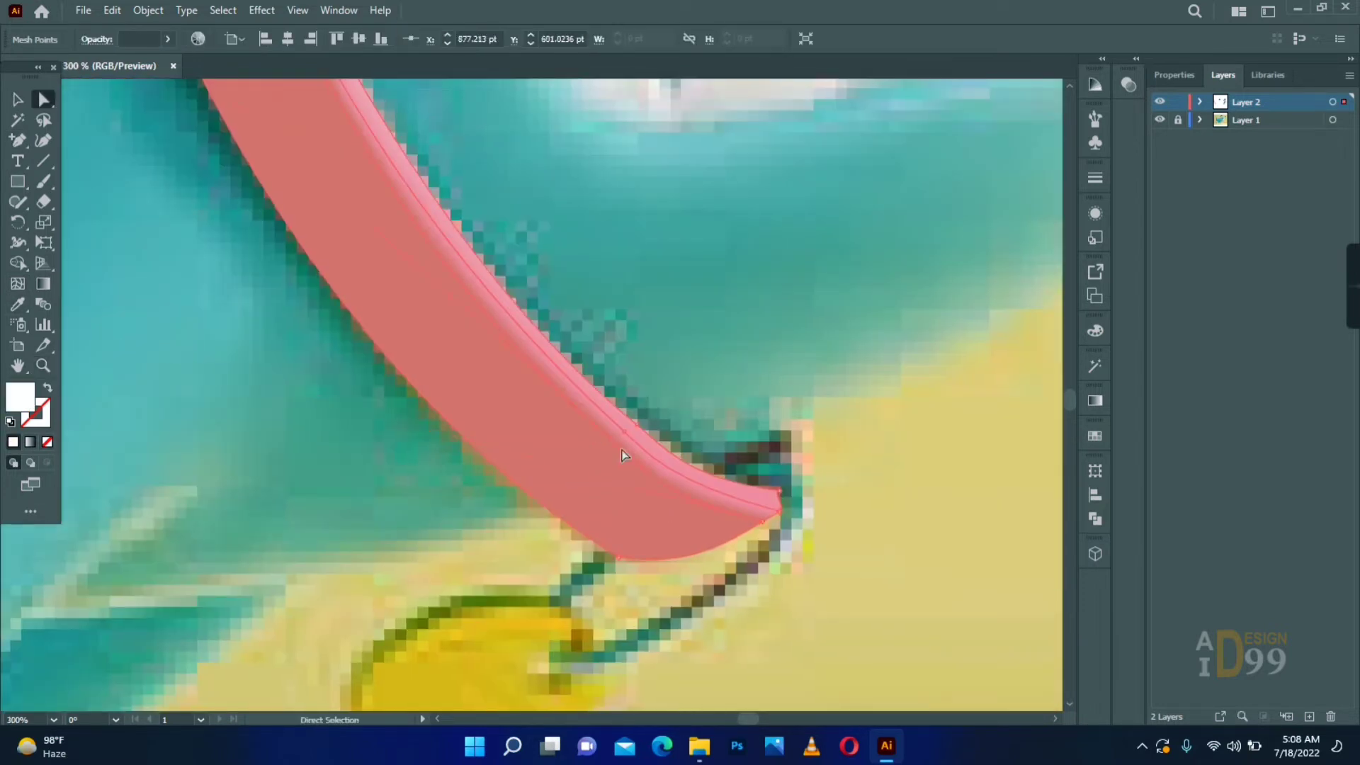
- Move the mesh points along the middle of the collar closer to the inner edge to narrow the highlight
left_click_drag(294, 212, 372, 404)
left_click_drag(232, 183, 225, 173)
left_click_drag(355, 141, 397, 396)
left_click_drag(411, 391, 405, 387)
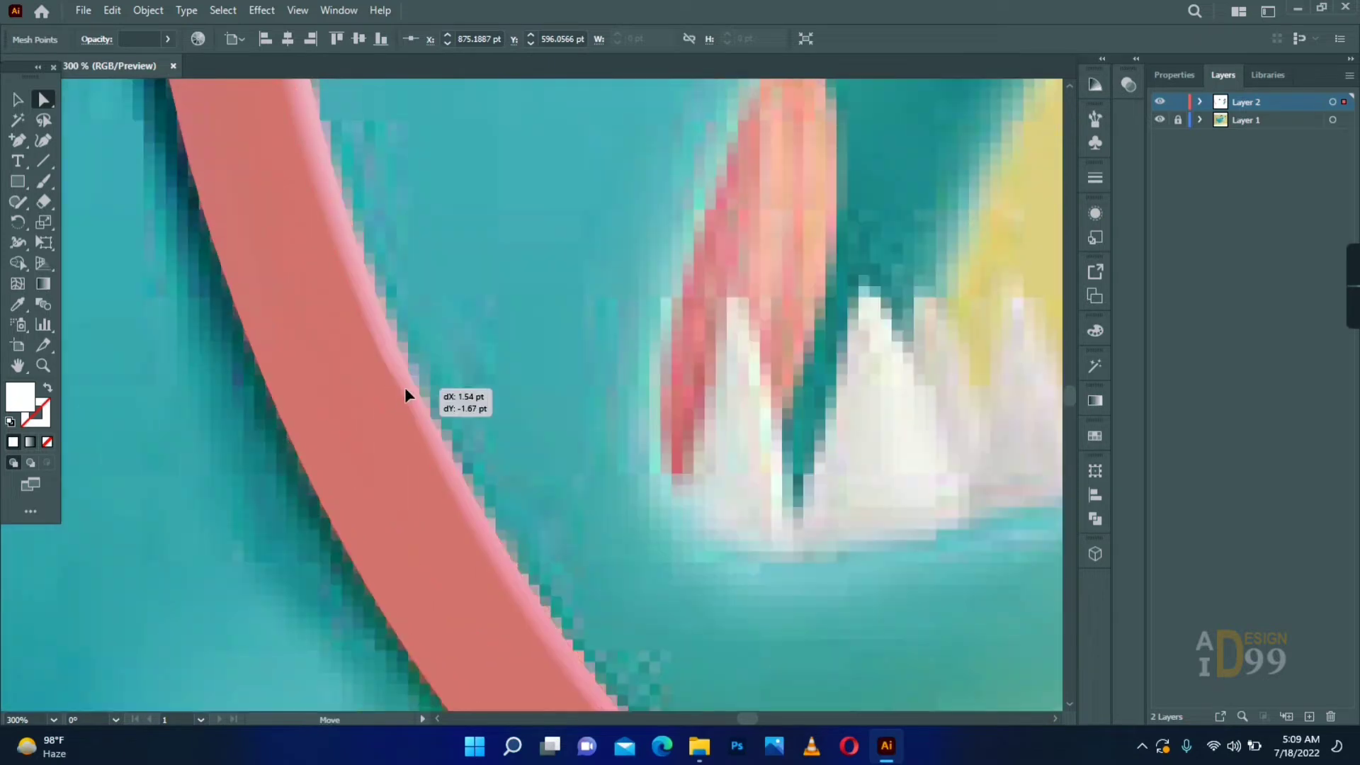
- Reposition the lengthwise mesh line's points in the collar's upper part to smooth the highlight
left_click_drag(378, 182, 446, 602)
left_click(301, 159)
left_click_drag(304, 495, 288, 431)
left_click(248, 312)
left_click_drag(248, 312, 258, 445)
left_click_drag(269, 255, 267, 242)
left_click_drag(256, 364, 261, 333)
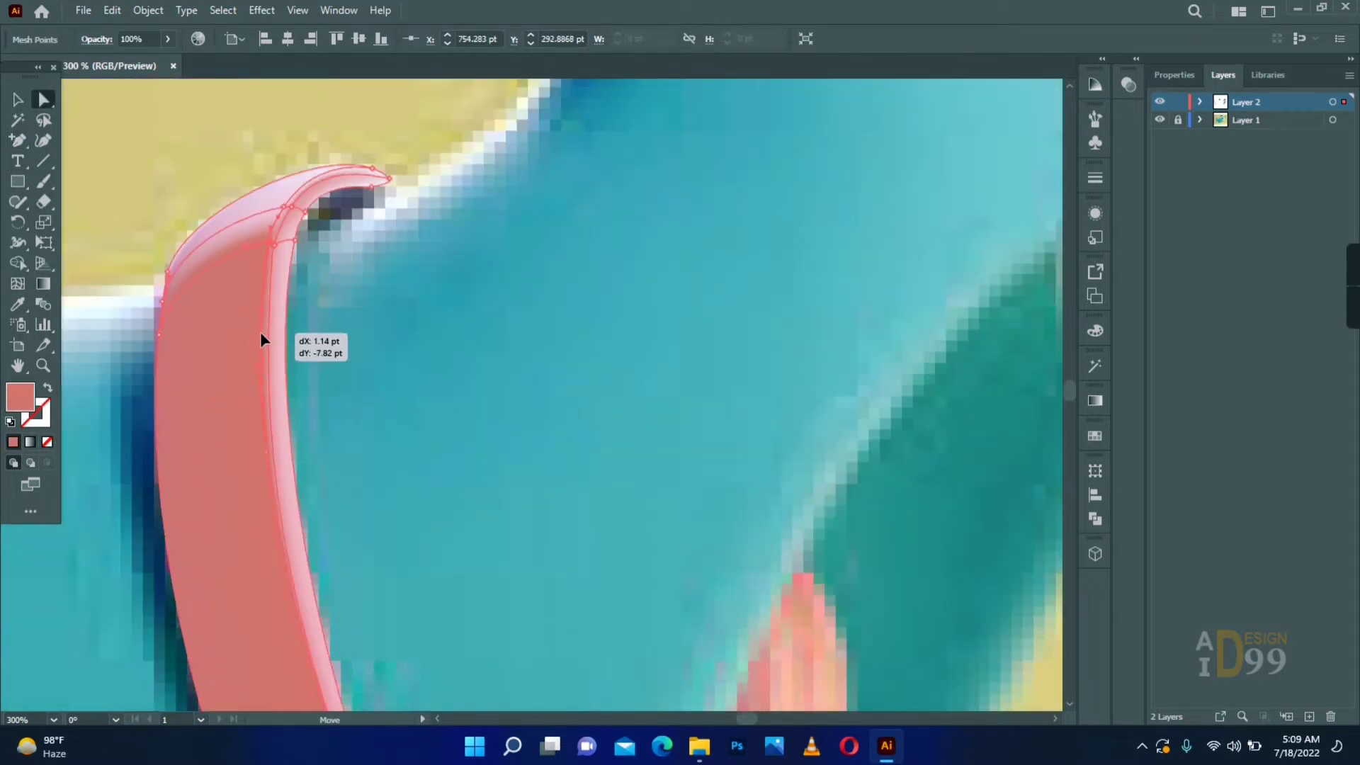
- Fine-tune the lengthwise mesh line between the collar's middle and top so the highlight keeps an even width
left_click(375, 439)
left_click_drag(375, 538, 357, 354)
left_click_drag(439, 580, 386, 318)
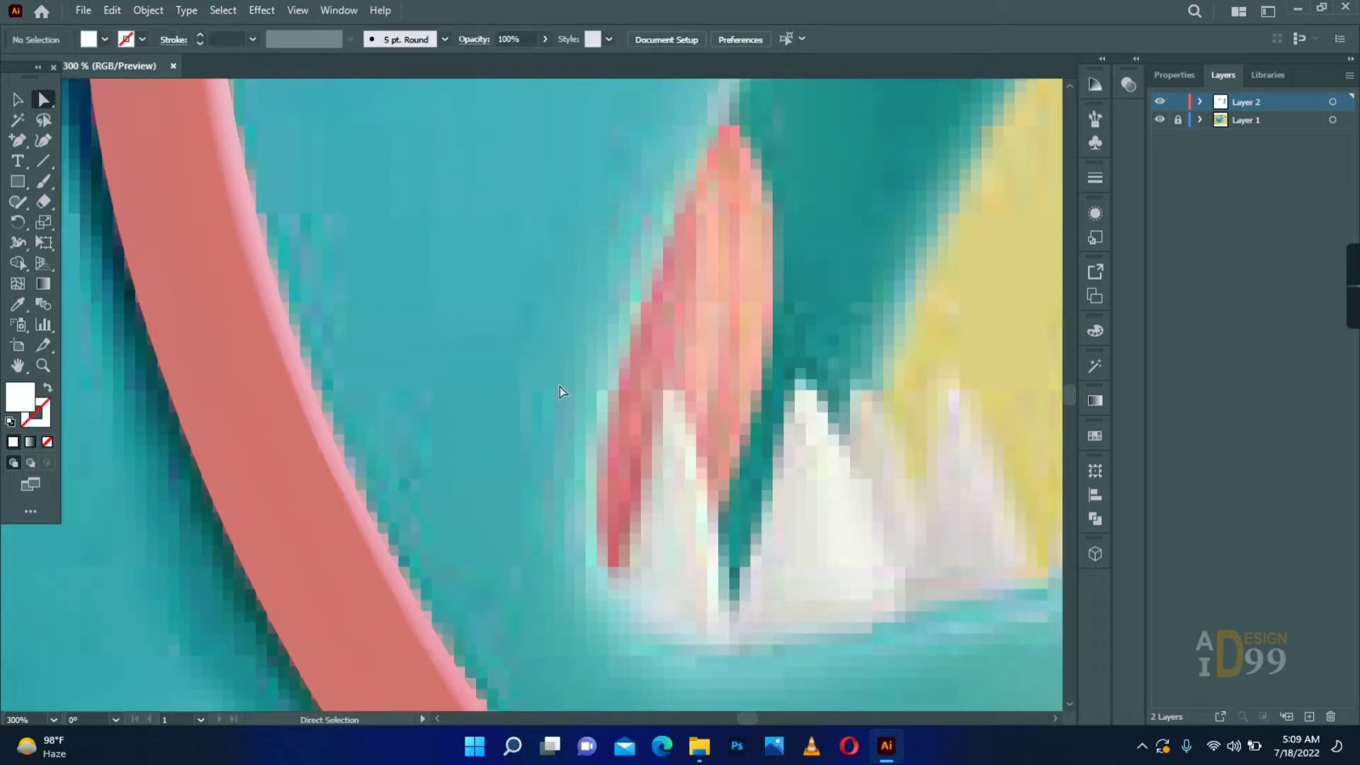
left_click_drag(560, 387, 641, 605)
left_click(300, 233)
left_click_drag(297, 336, 289, 328)
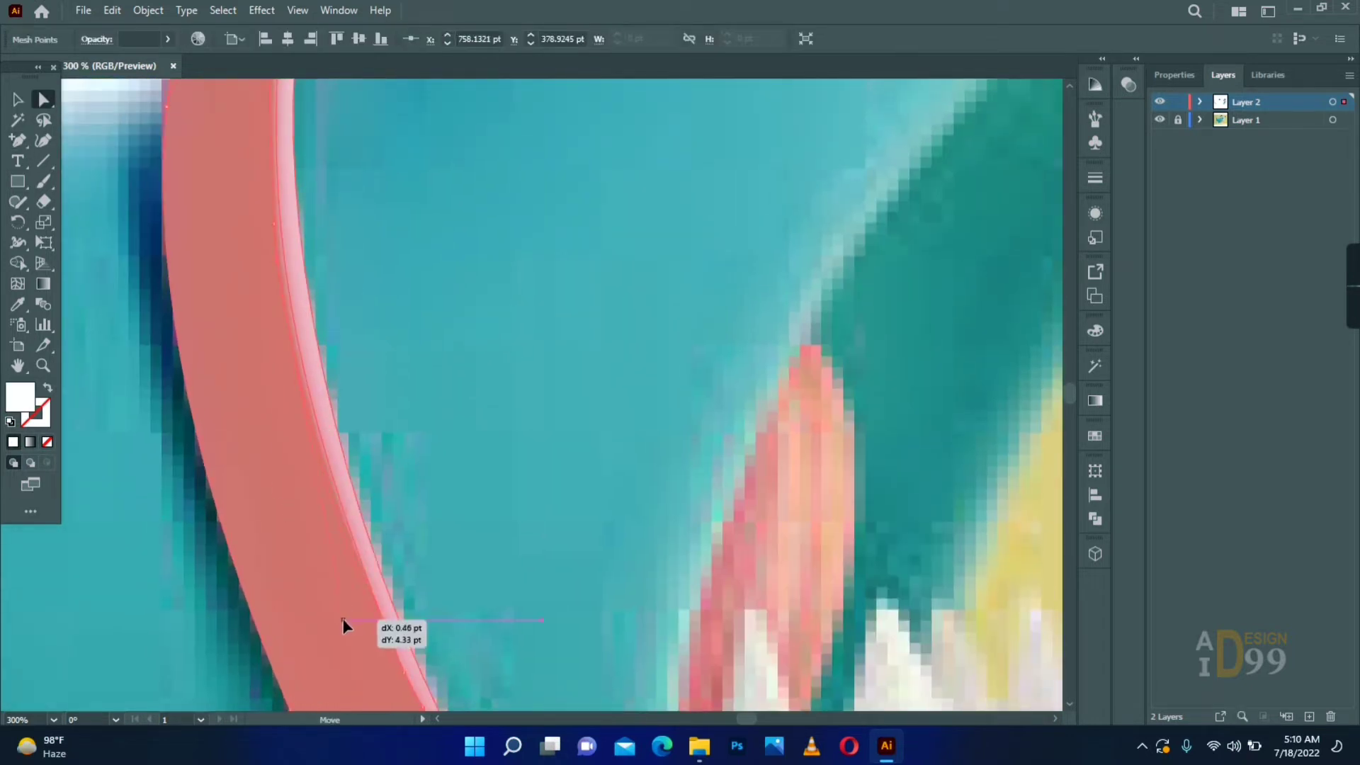
left_click_drag(343, 618, 344, 616)
left_click_drag(284, 221, 259, 340)
left_click_drag(265, 140, 267, 138)
left_click(248, 347)
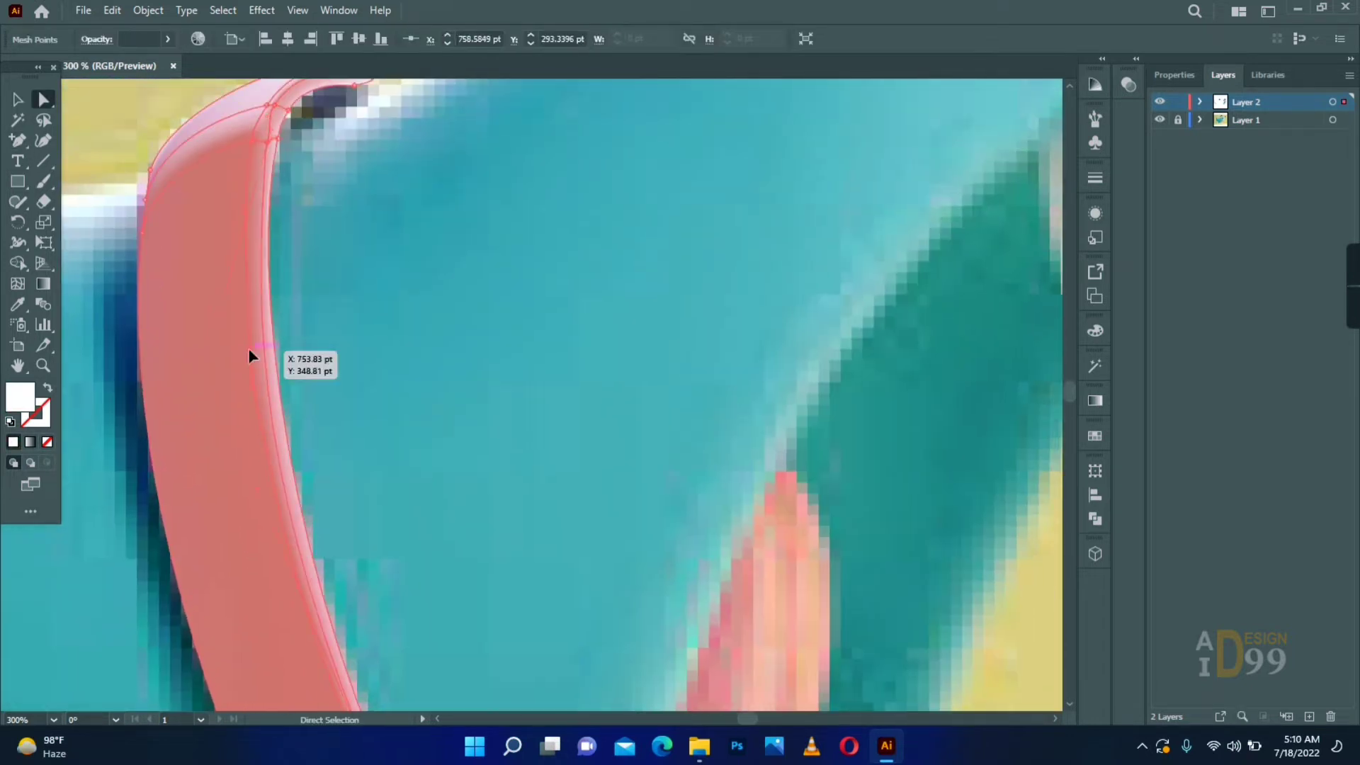
- Sample the collar's light pink for the highlight mesh point near the collar's top end
left_click(243, 183)
left_click(302, 402)
key("i")
left_click_drag(243, 183, 283, 106)
left_click(296, 366)
key("a")
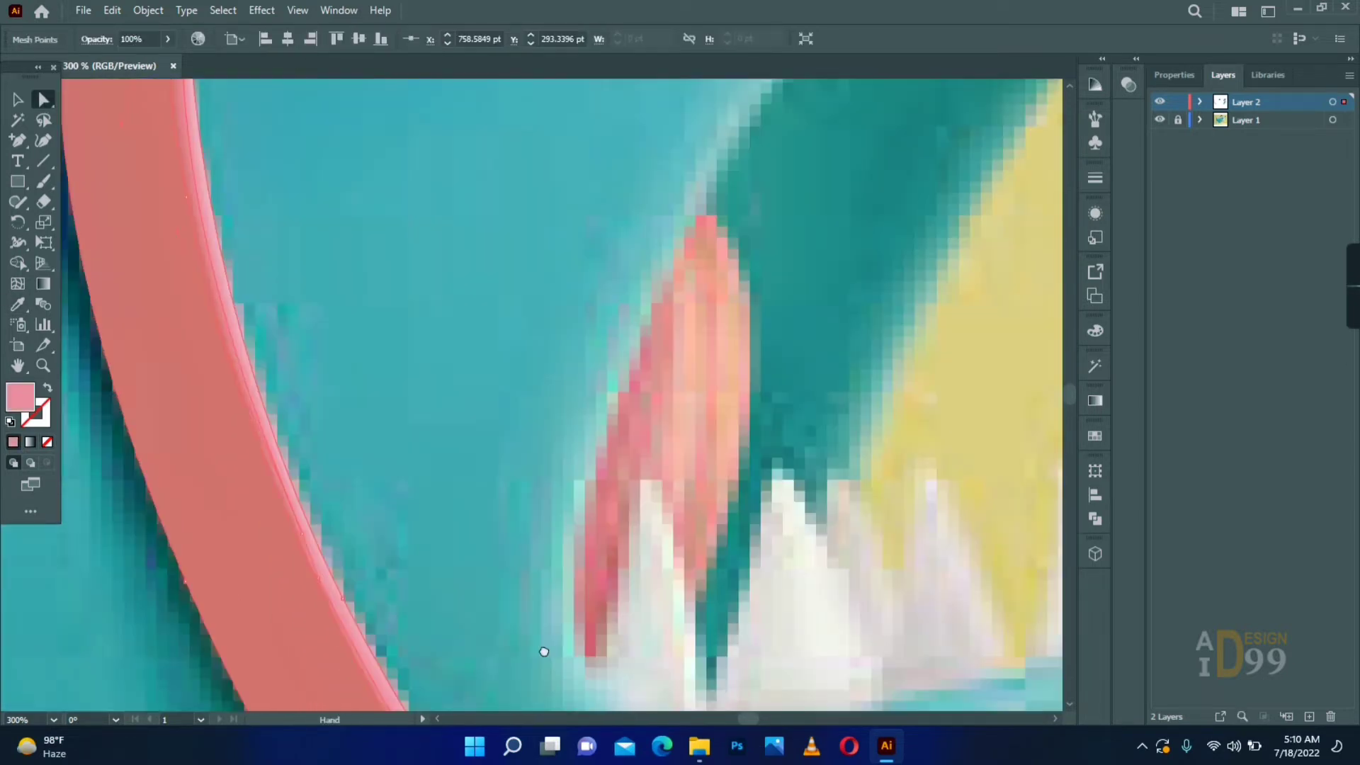
- Sample lighter pink for the highlight mesh points at the collar's top bend and adjust their positions
left_click_drag(489, 205, 552, 651)
left_click(266, 330)
key("i")
key("a")
left_click_drag(283, 340, 311, 483)
left_click(351, 428)
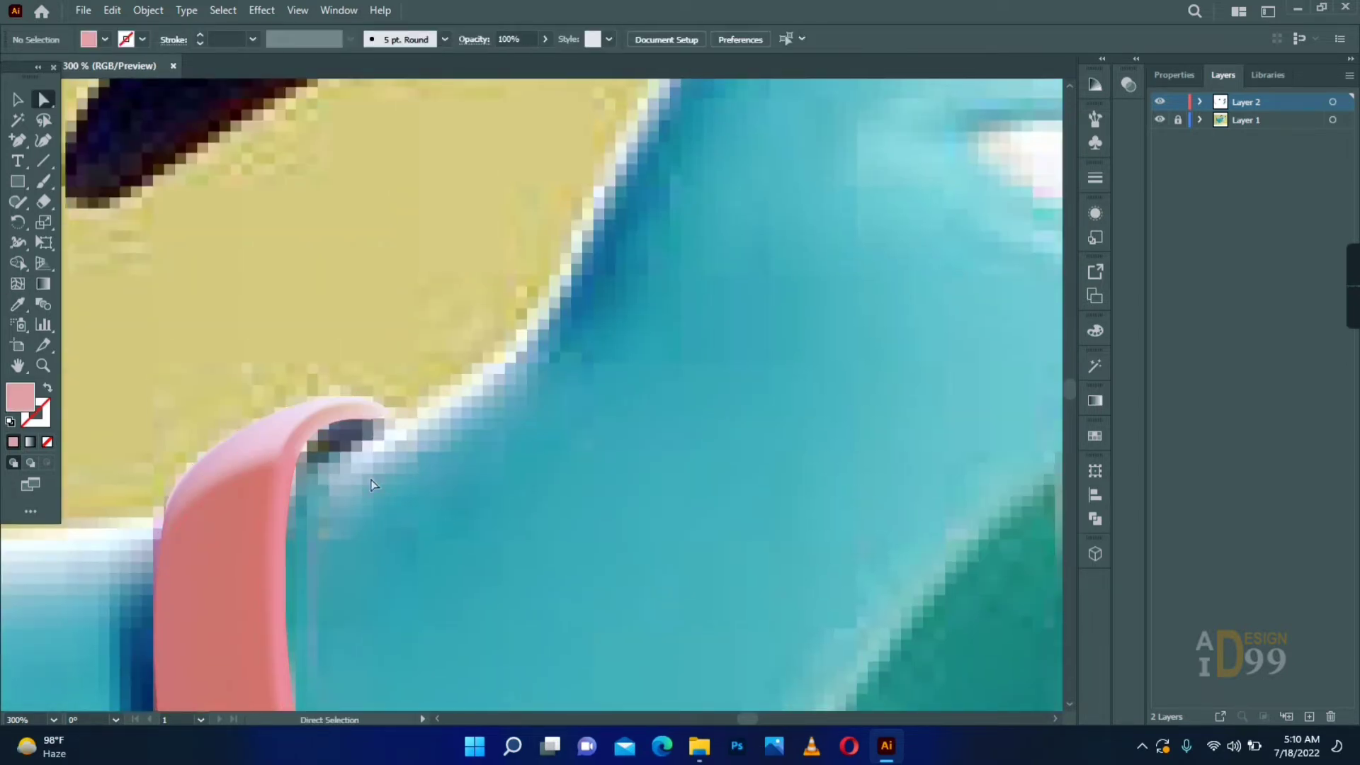
left_click_drag(333, 547, 340, 486)
key("ctrl+z")
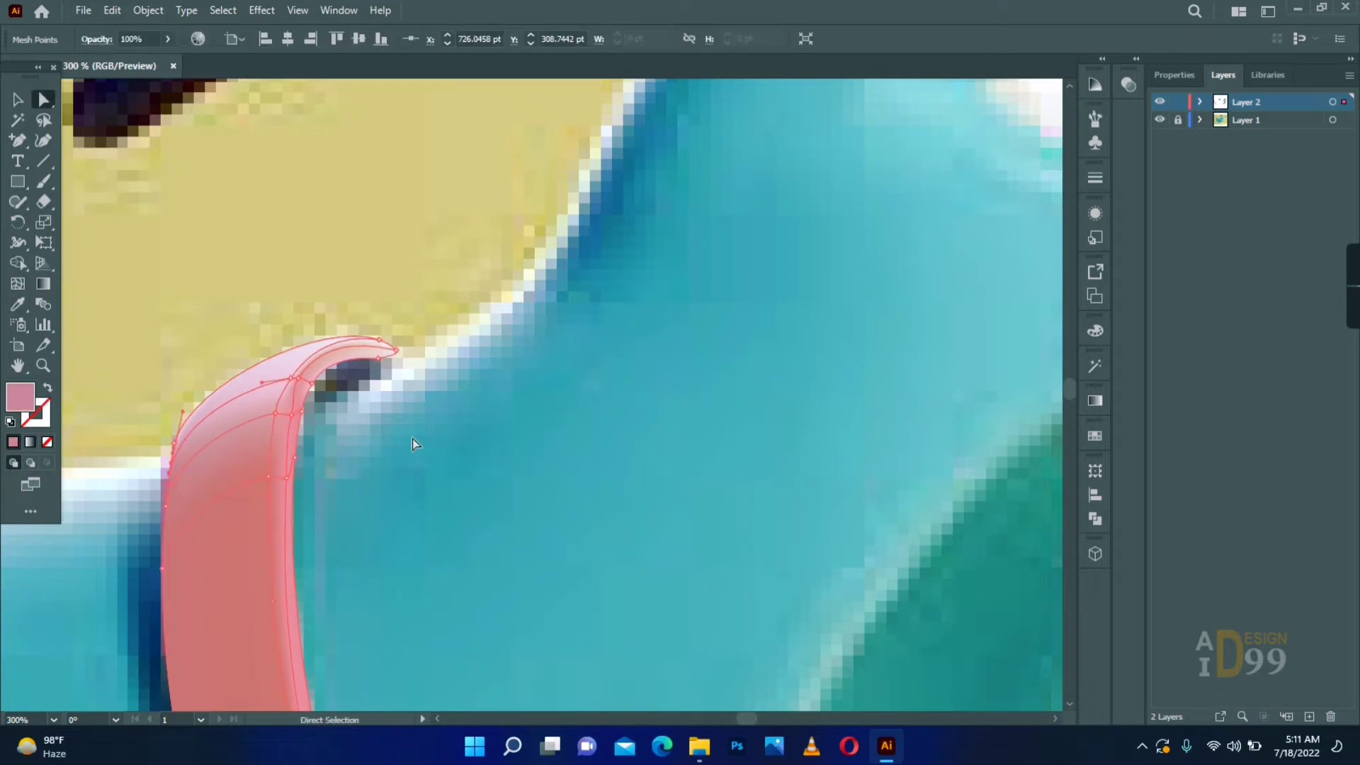
- Add a mesh line near the collar's lower end and colour it with the collar's sampled coral pink
left_click(413, 441)
scroll(480, 528, "down", 3)
scroll(553, 361, "up", 2)
key("u")
left_click(460, 376)
key("i")
left_click(453, 418)
key("a")
left_click(604, 449)
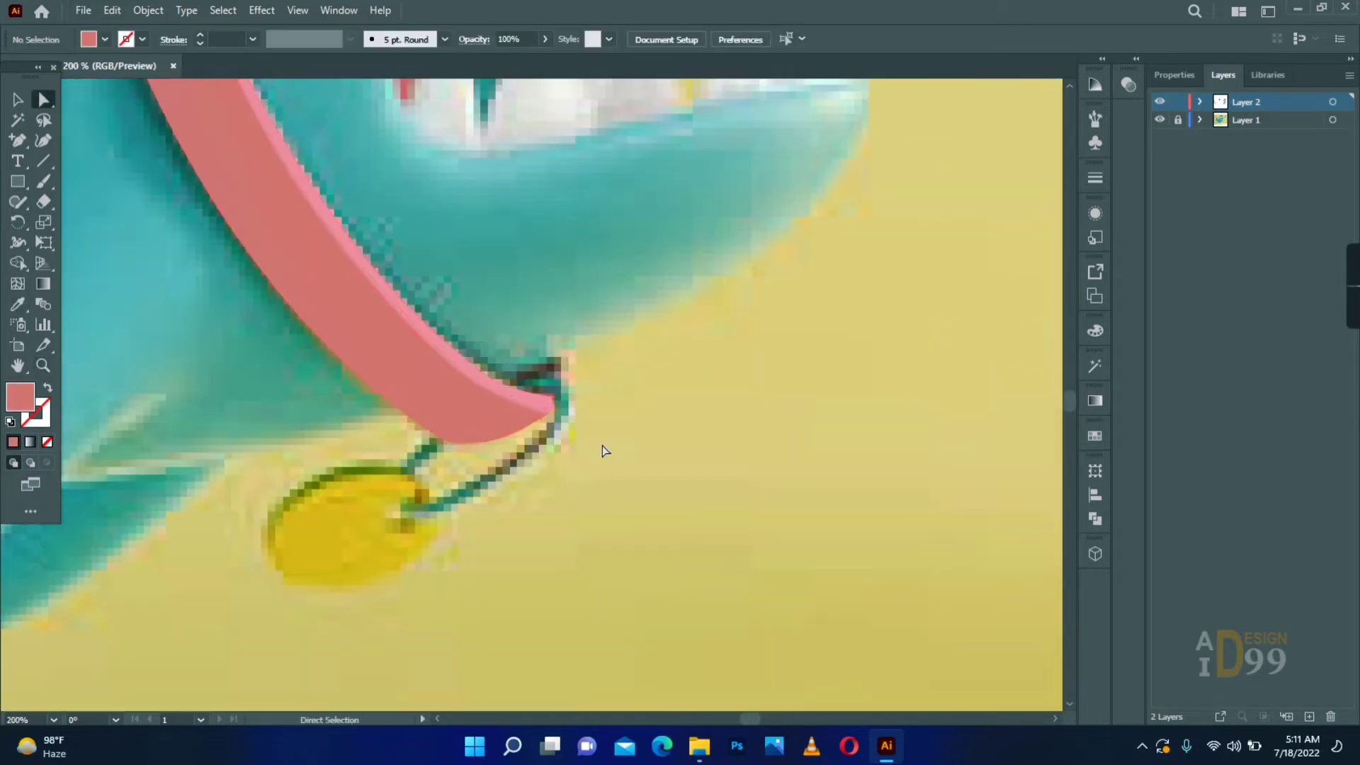
- Set the mesh point at the collar's lower tip to a darker red
left_click(553, 411)
double_click(20, 397)
left_click(870, 393)
left_click(1154, 337)
- Draw a closed Pen shape over the dark inner gap beneath the collar's top bend
left_click(43, 366)
left_click(527, 303, "alt")
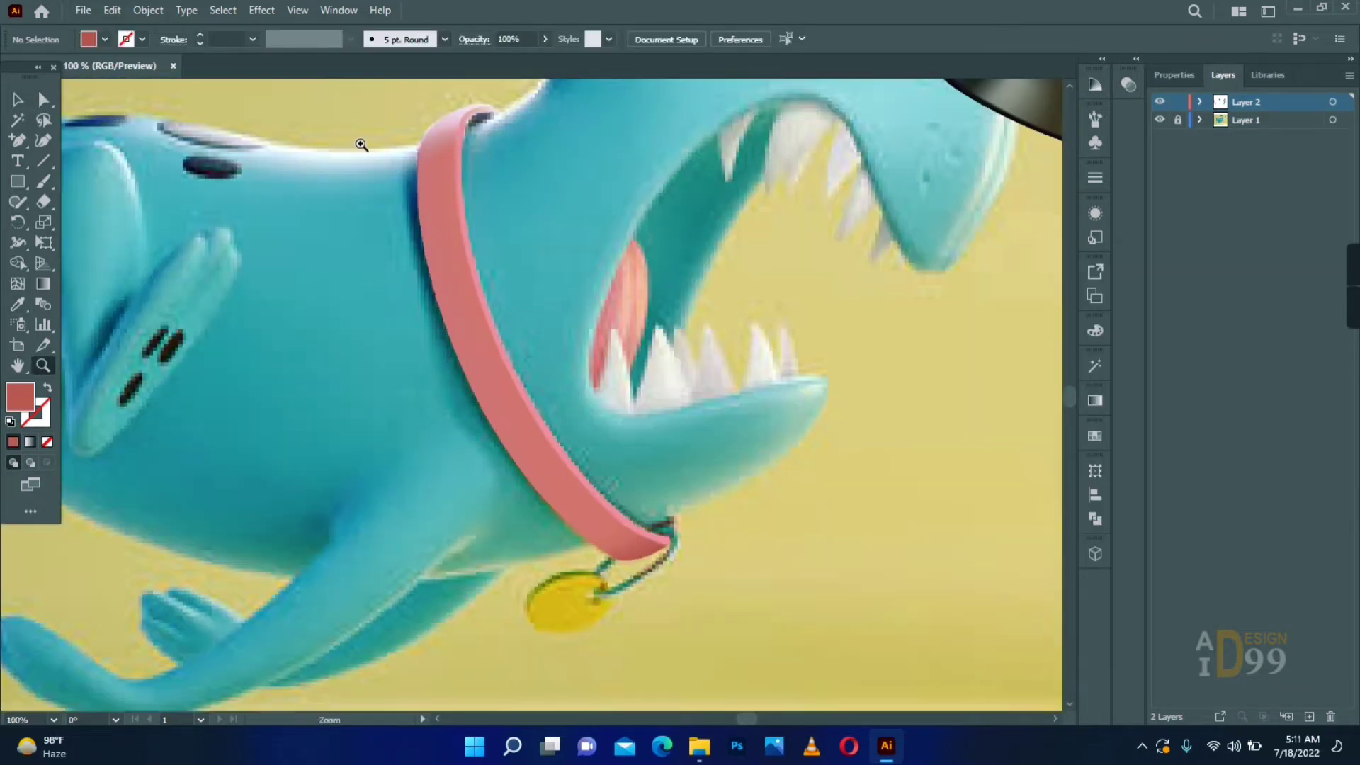
left_click(482, 131)
left_click_drag(18, 140, 73, 139)
left_click(548, 342)
left_click(574, 366)
left_click(460, 452)
left_click(406, 465)
left_click(420, 361)
left_click(483, 336)
left_click(548, 342)
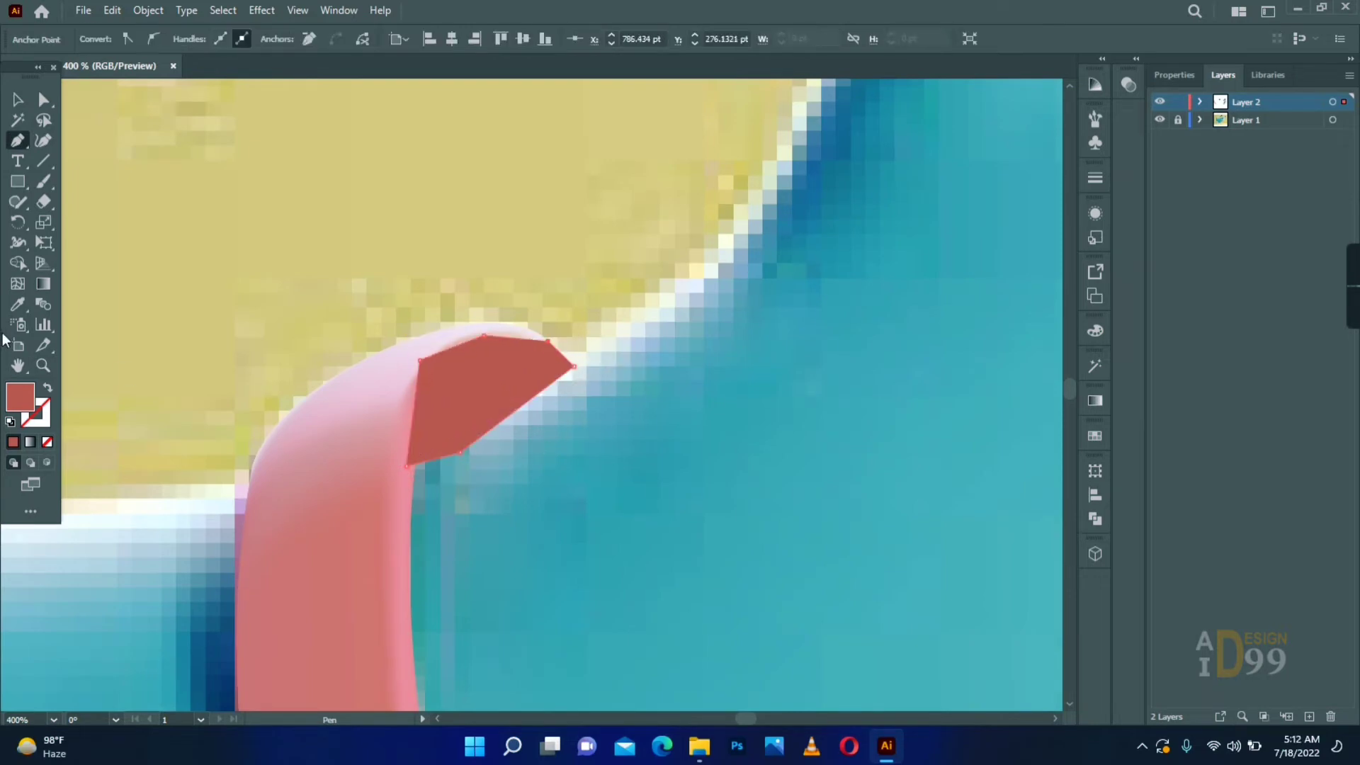
- Fill the inner gap shape with the reference's dark grey and add a mesh point coloured #020202
left_click(18, 100)
left_click_drag(482, 389, 527, 495)
left_click(17, 304)
left_click(488, 371)
left_click(18, 100)
left_click(454, 386)
double_click(20, 397)
left_click(756, 545)
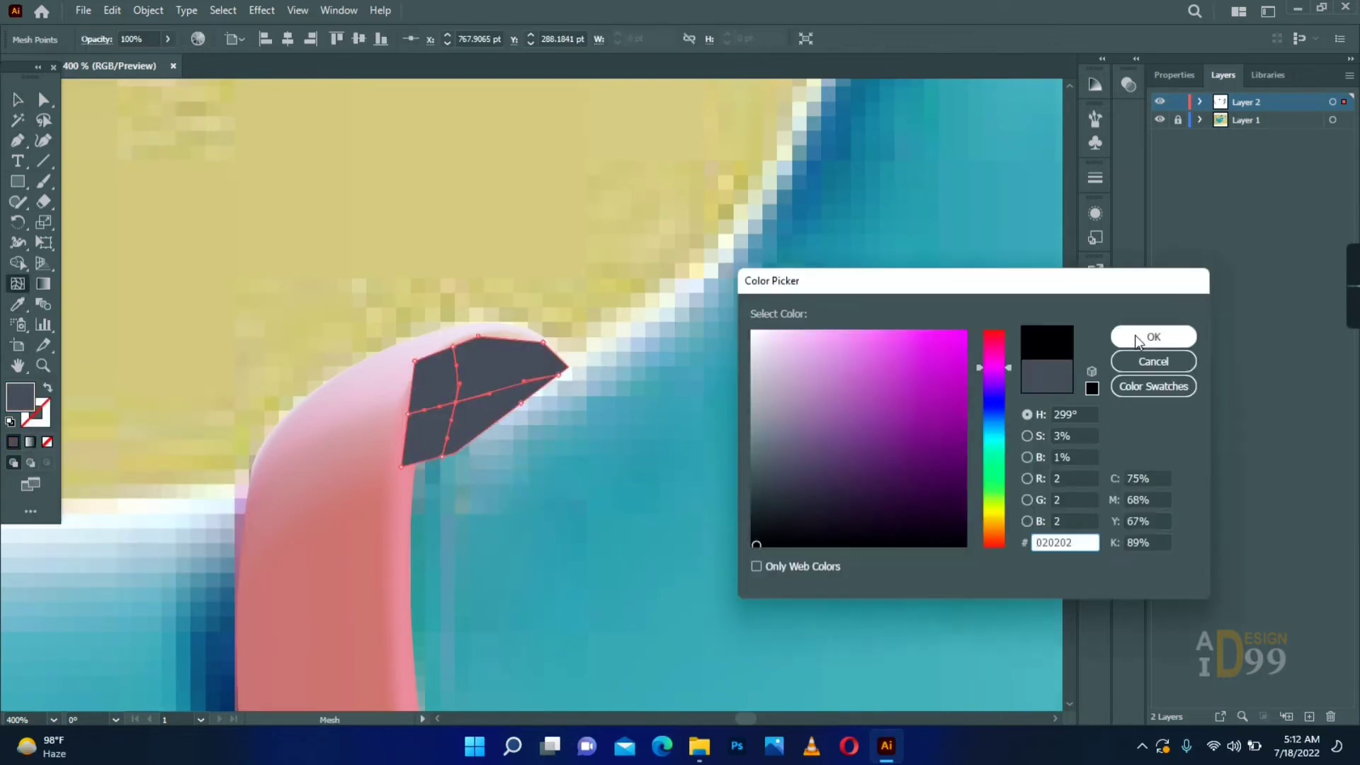
left_click(1141, 337)
- Arrange the dark gap shape behind the collar and group it with the collar
left_click(18, 100)
right_click(478, 400)
left_click(782, 555)
left_click(536, 495)
left_click_drag(368, 302, 453, 152)
key("ctrl+g")
- Move the collar group off the reference image to the blank area beside it
left_click_drag(413, 276, 944, 248)
left_click_drag(677, 276, 679, 471)
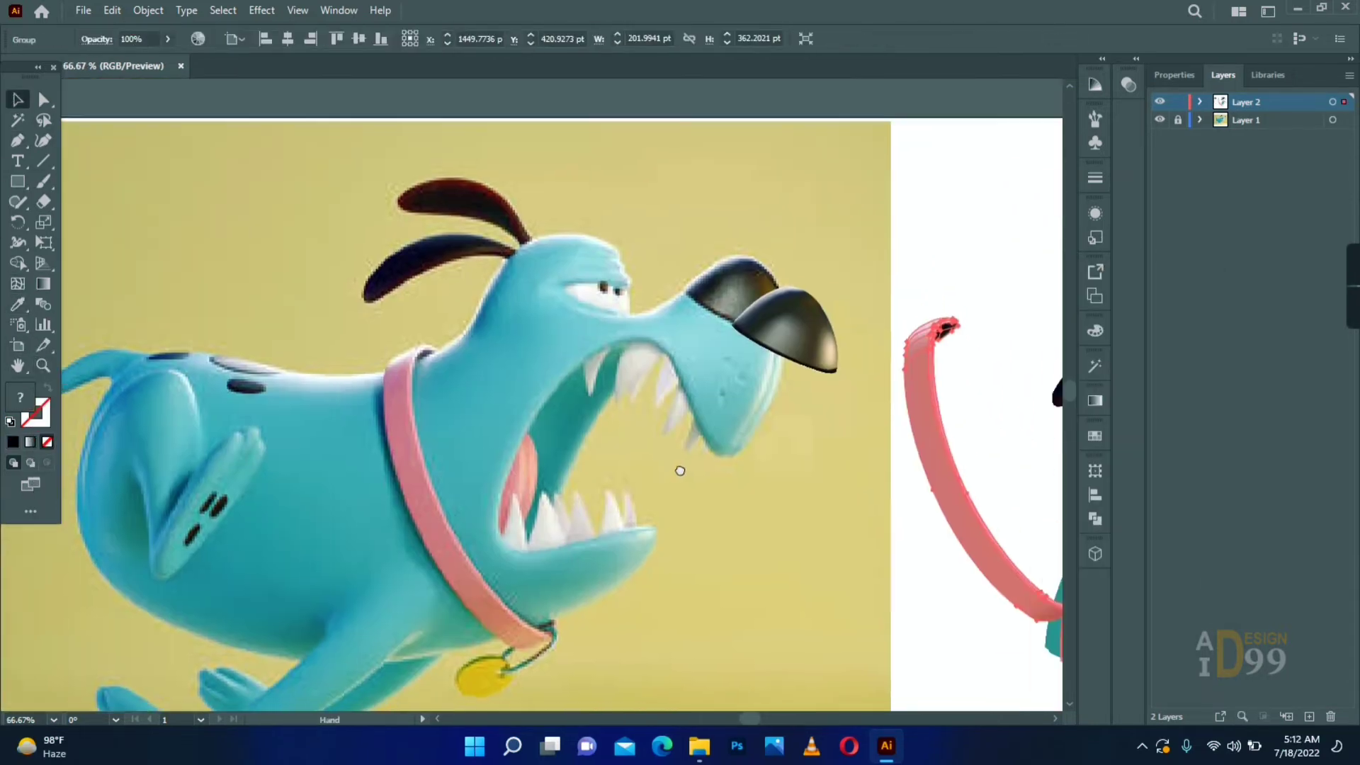
left_click_drag(571, 504, 231, 401)
left_click_drag(273, 470, 800, 492)
- Draw a rectangle about 347 x 236 pt over the dog's body, make it a teal mesh, and show its layer in outline
left_click(43, 365)
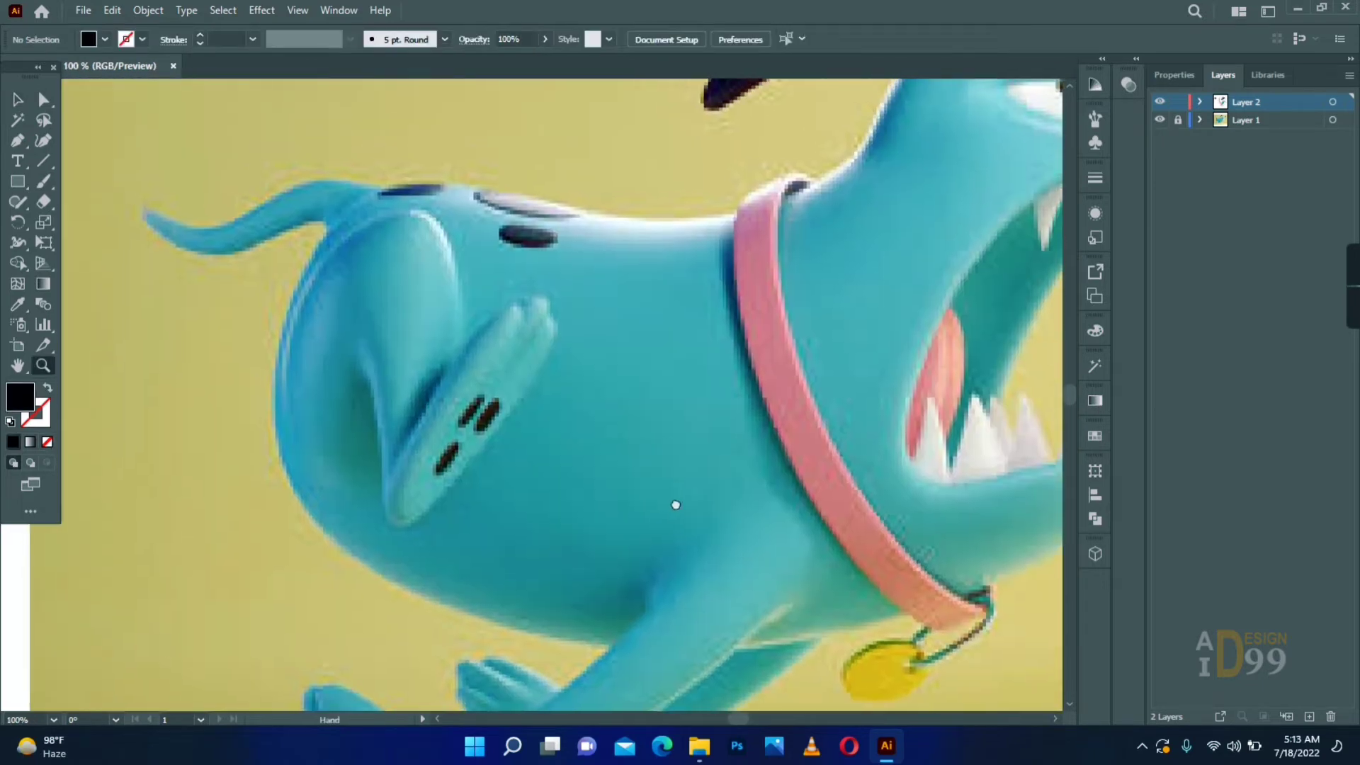
key("d")
left_click_drag(755, 532, 764, 545)
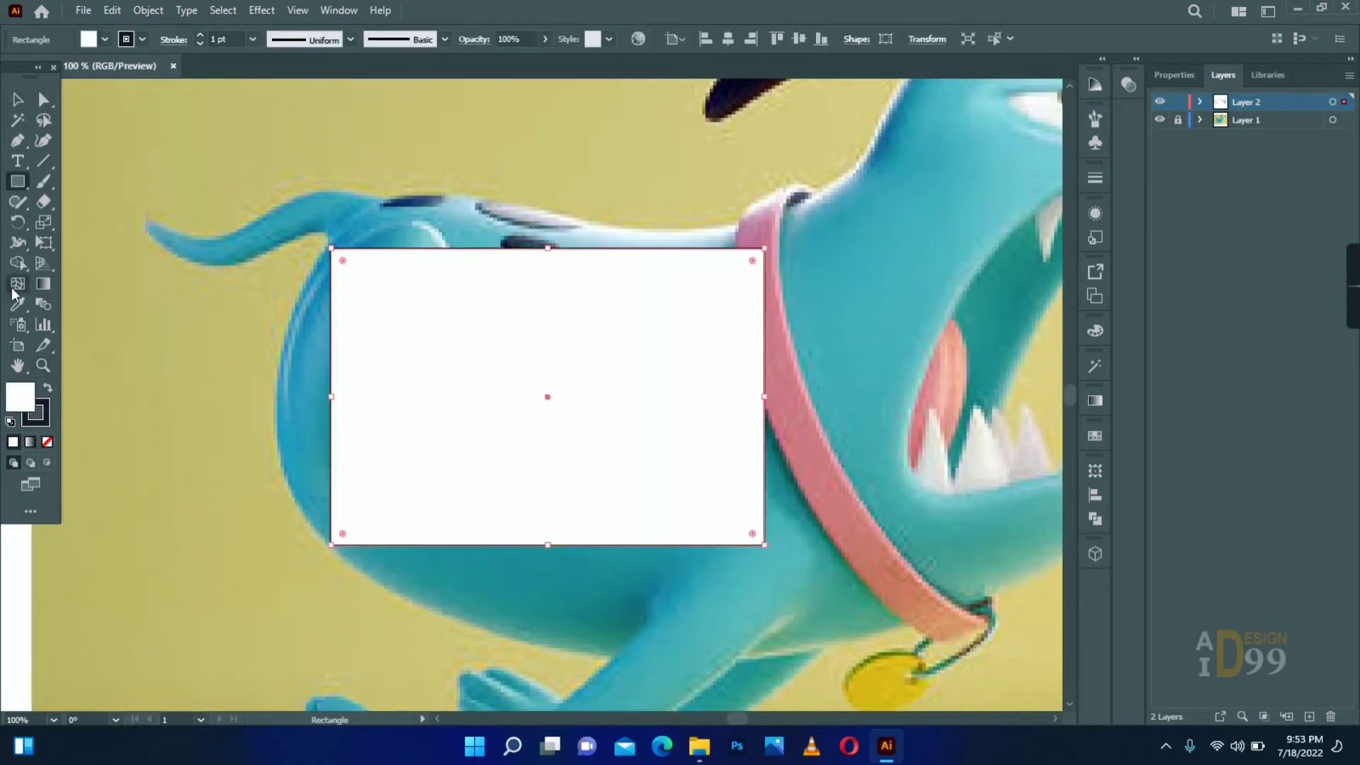
left_click(750, 544)
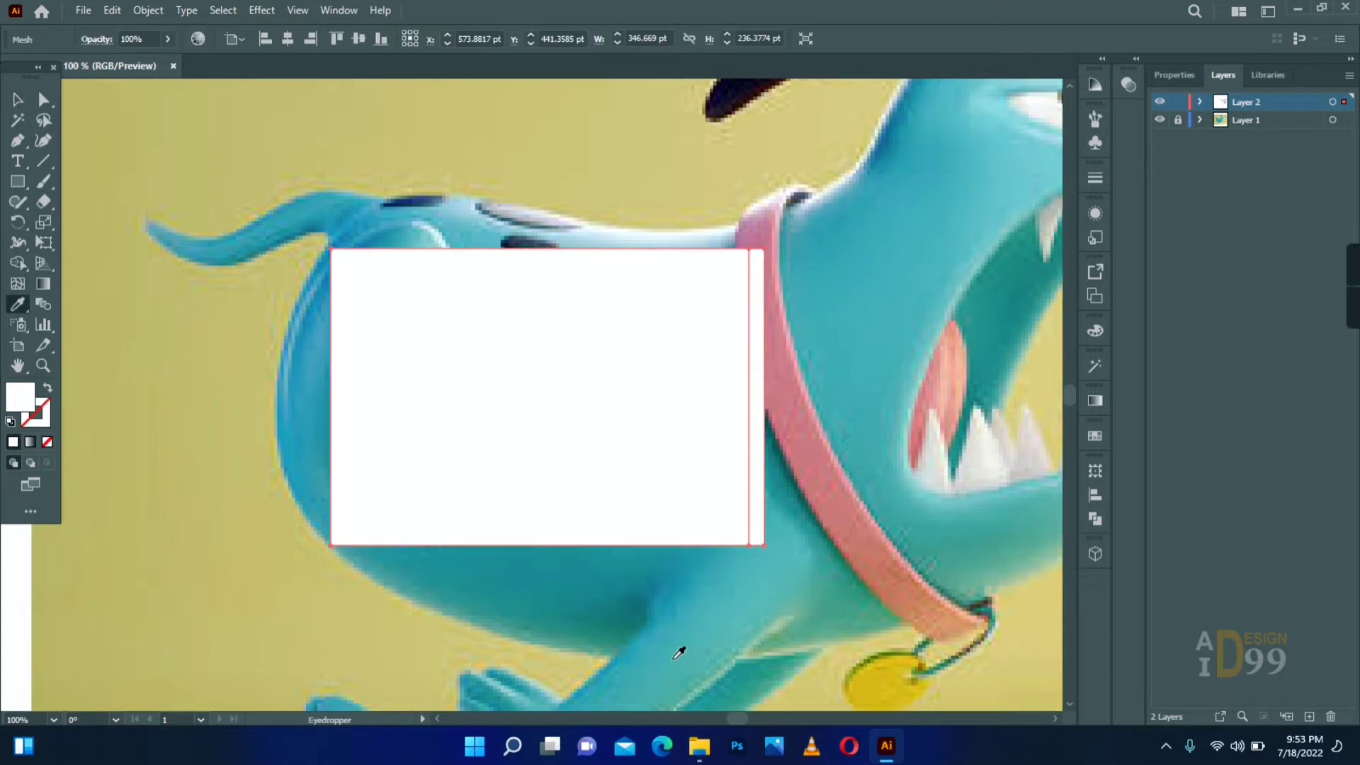
left_click(678, 653)
left_click(1159, 101, "ctrl")
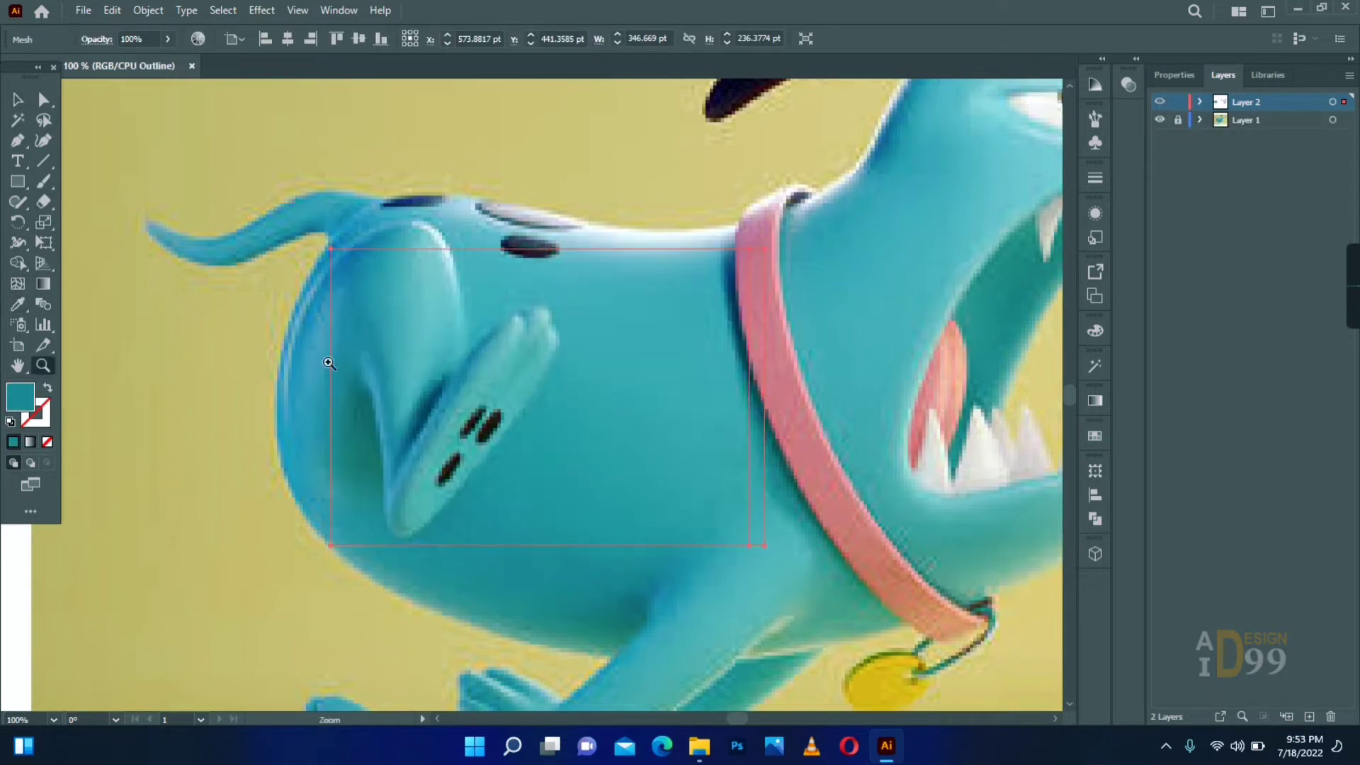
- Move the body mesh's corner points onto the dog's silhouette and bend its edges along the body
left_click(789, 300)
left_click_drag(522, 361, 549, 279)
left_click_drag(500, 238, 479, 202)
left_click_drag(631, 441, 605, 268)
left_click_drag(495, 507, 696, 629)
left_click_drag(677, 431, 686, 461)
left_click_drag(702, 511, 510, 484)
left_click_drag(475, 340, 463, 418)
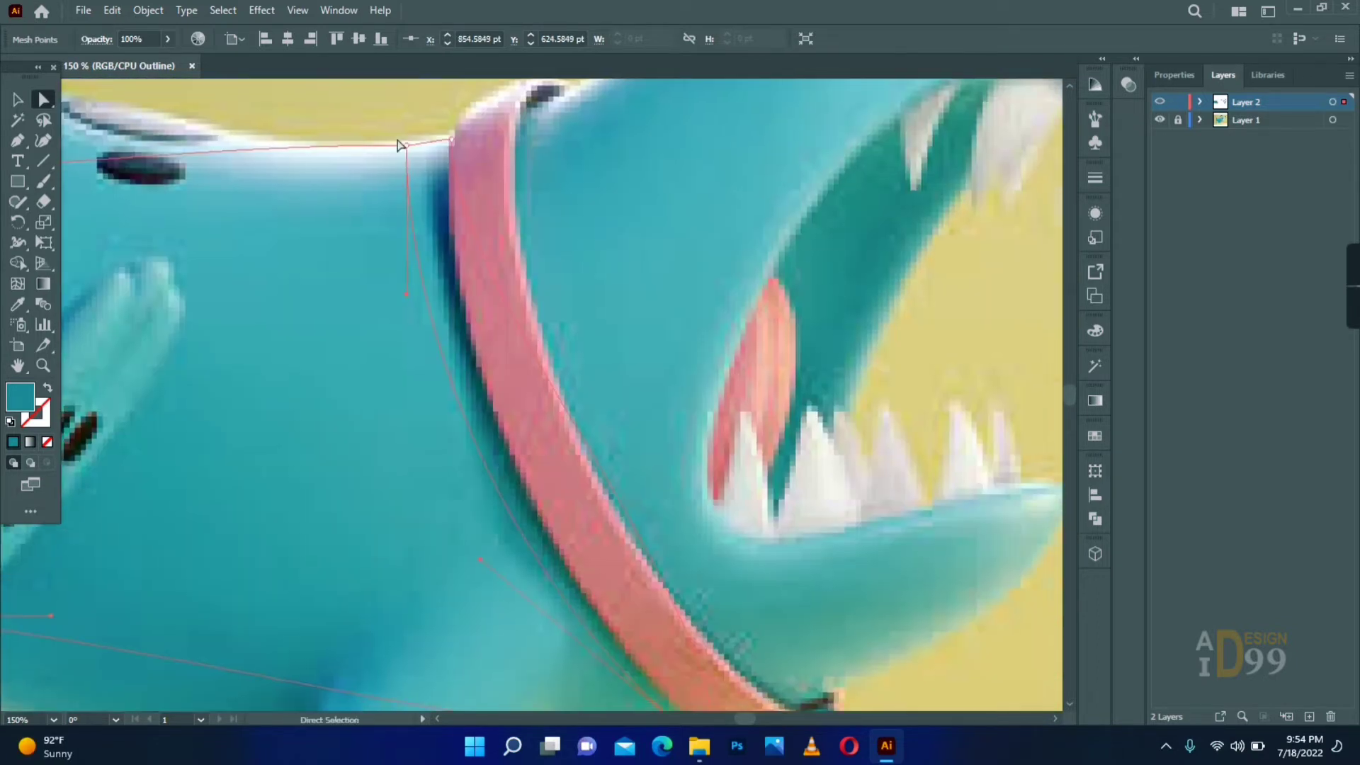
- Align the body mesh's points and handles at the neck with the collar's rear edge
left_click_drag(405, 142, 425, 140)
left_click(451, 140)
left_click_drag(451, 292, 408, 350)
left_click_drag(714, 586, 512, 534)
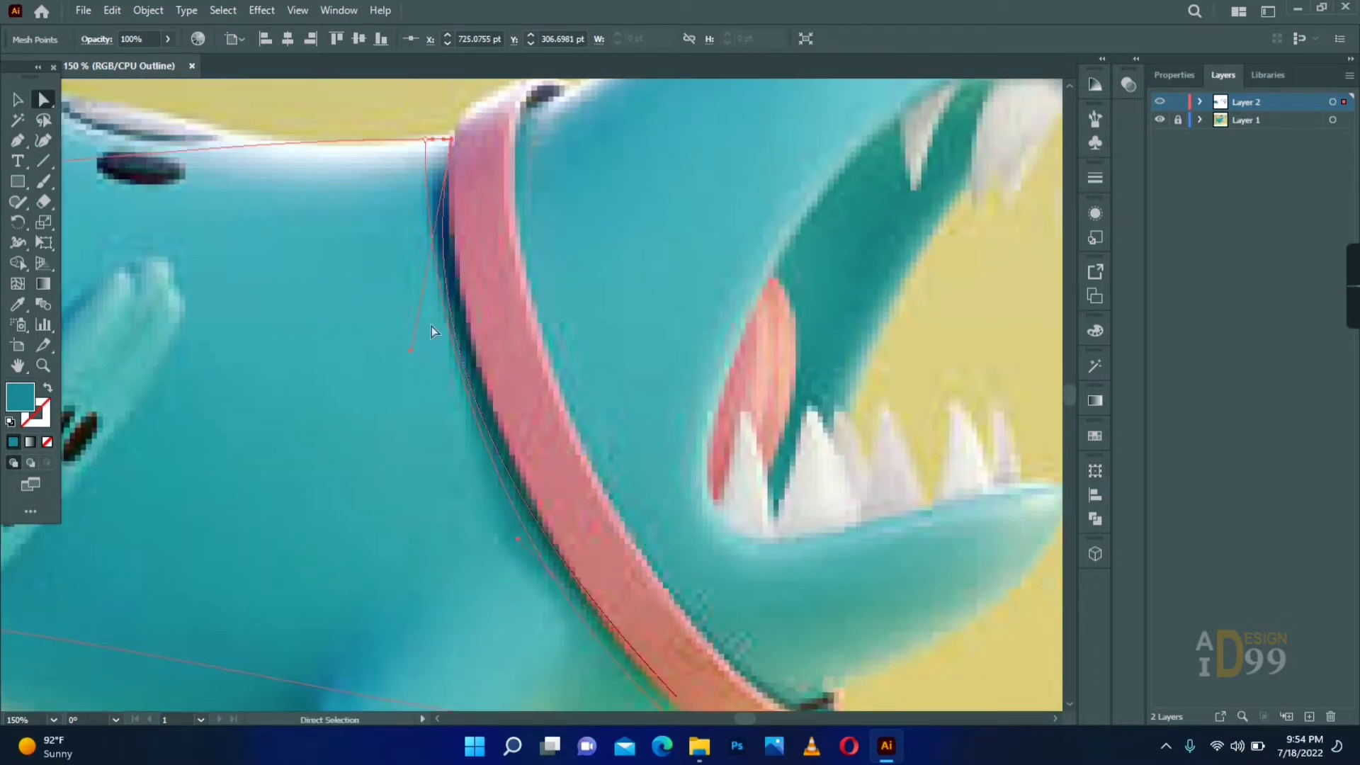
left_click_drag(441, 316, 441, 317)
left_click_drag(415, 237, 426, 198)
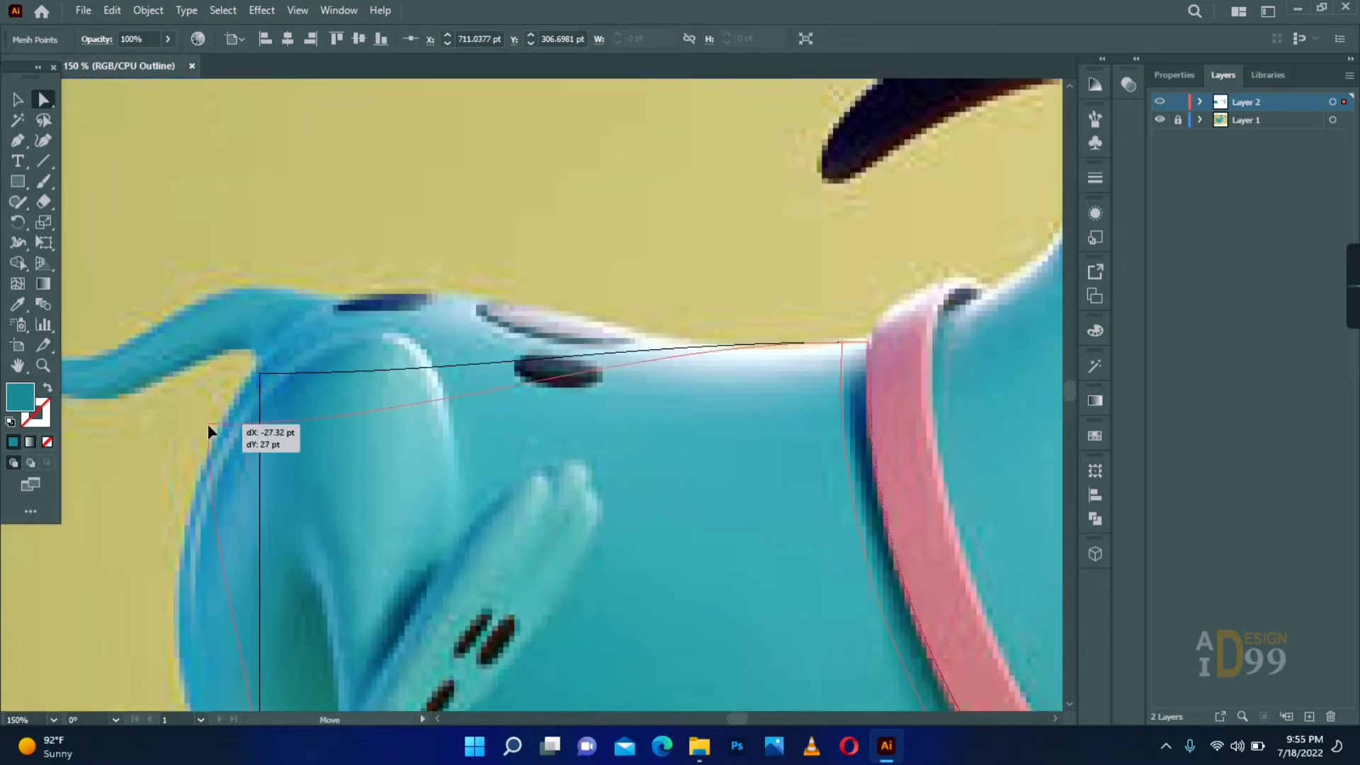
- Add anchor points on the body mesh's upper edge and curve it along the rump and back
left_click_drag(206, 424, 300, 227)
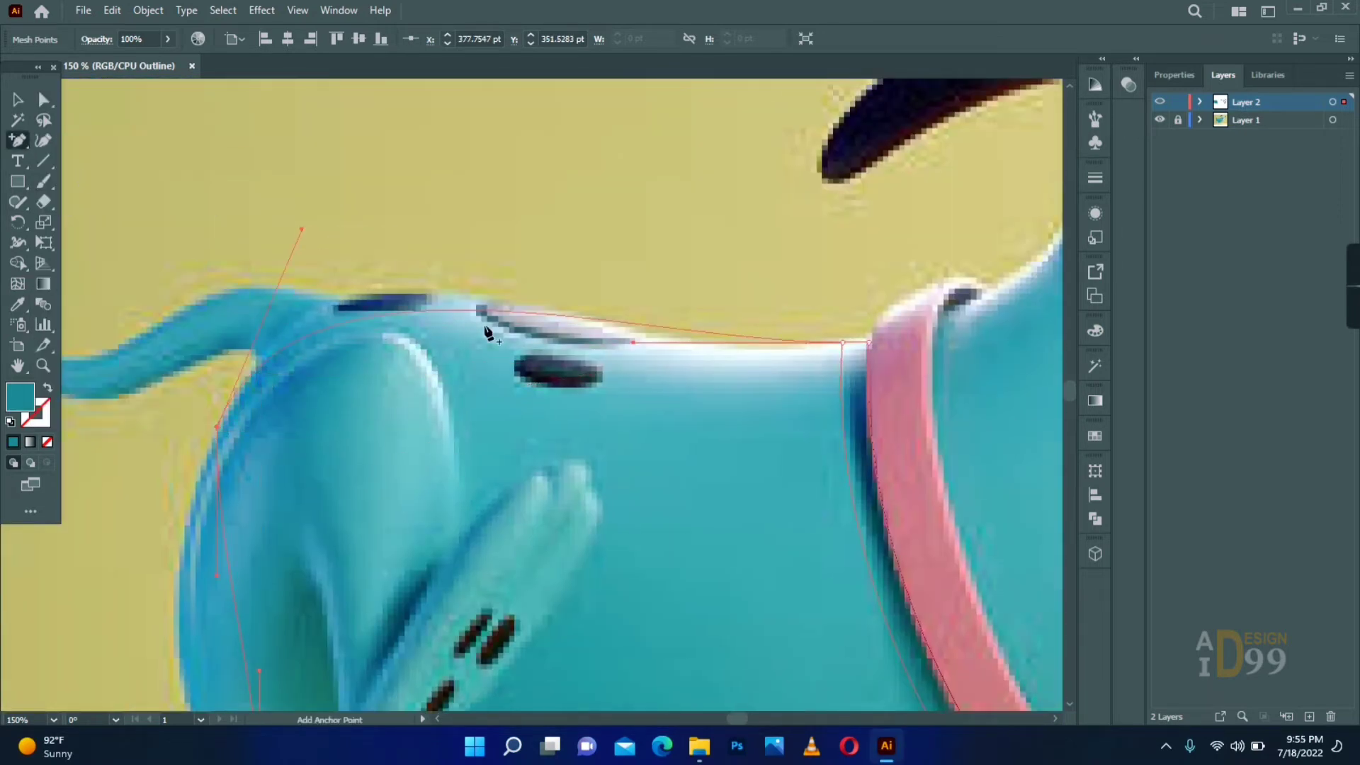
key("a")
left_click_drag(592, 320, 626, 331)
left_click_drag(714, 341, 726, 352)
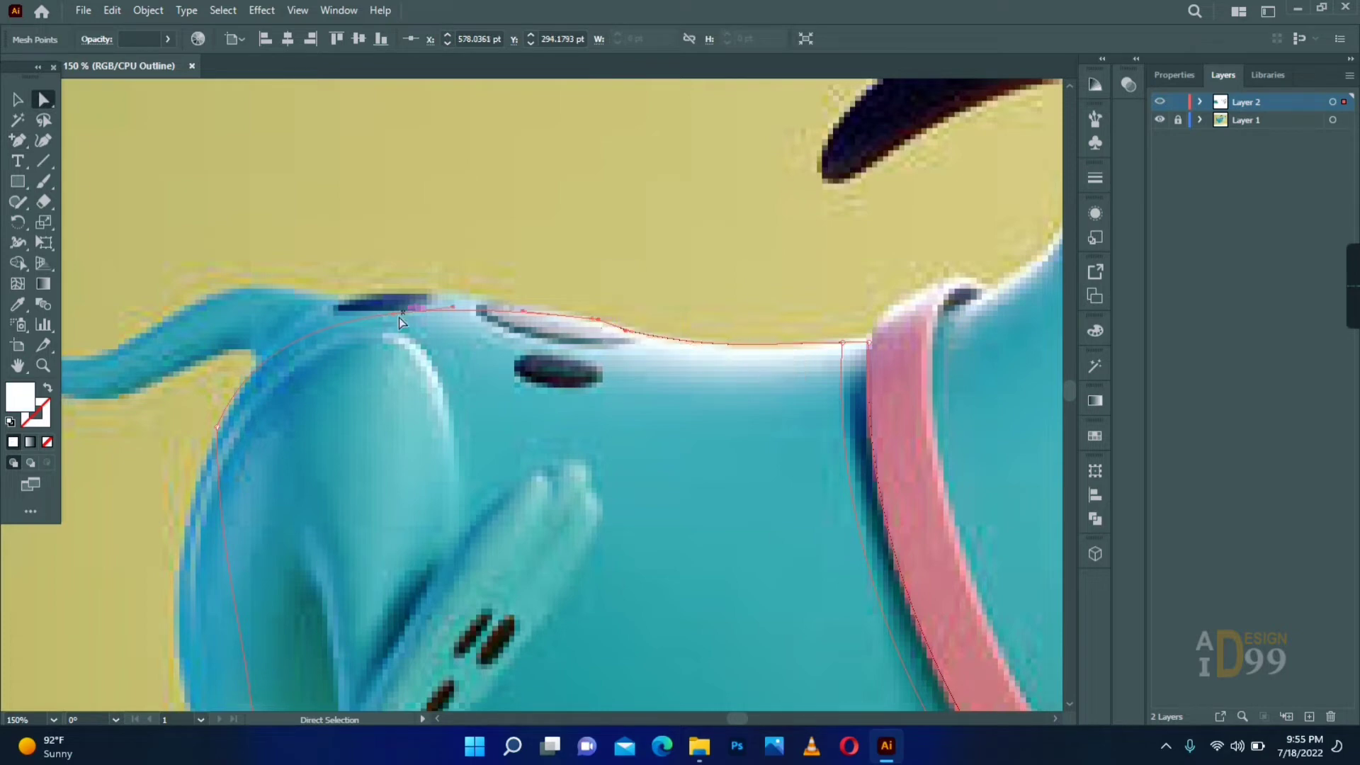
left_click_drag(523, 312, 542, 312)
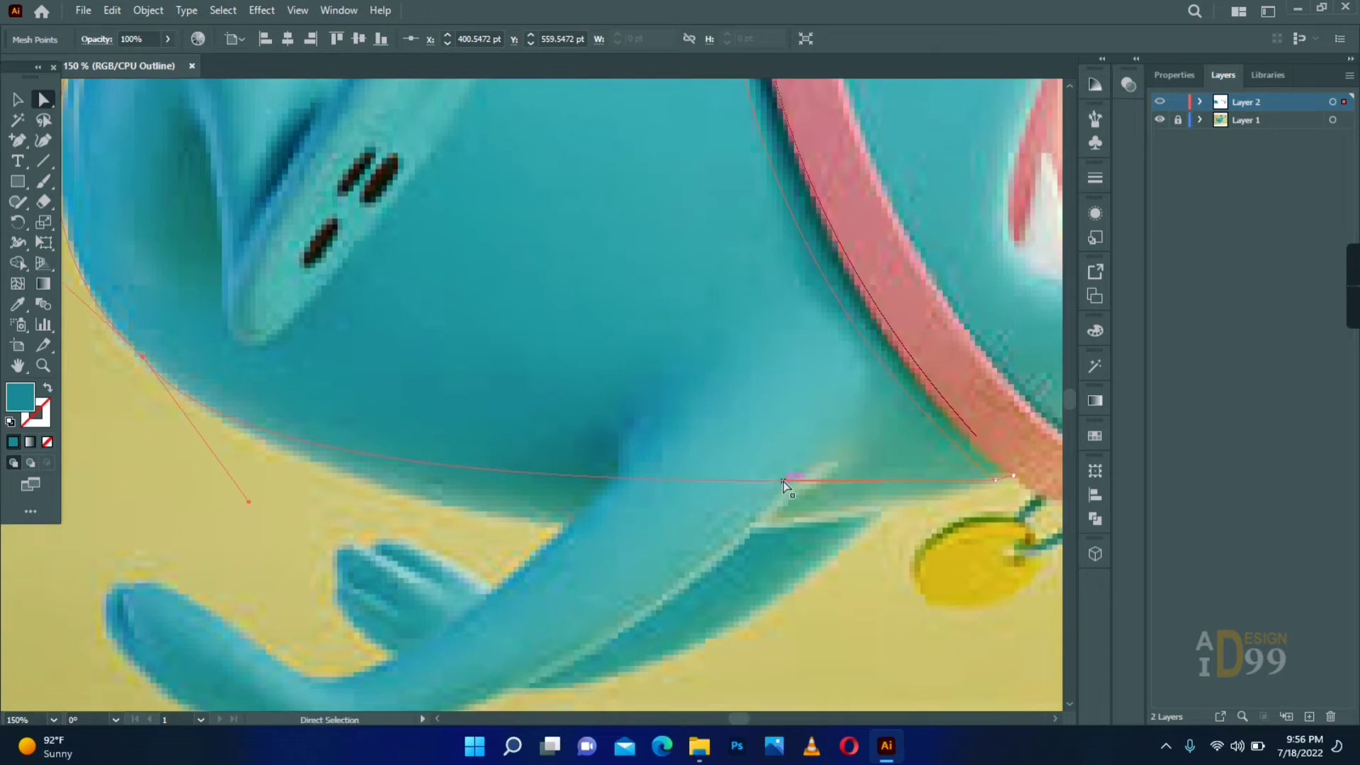
- Add a mesh line through the haunch, running from the back down to the belly
left_click_drag(789, 477, 653, 601)
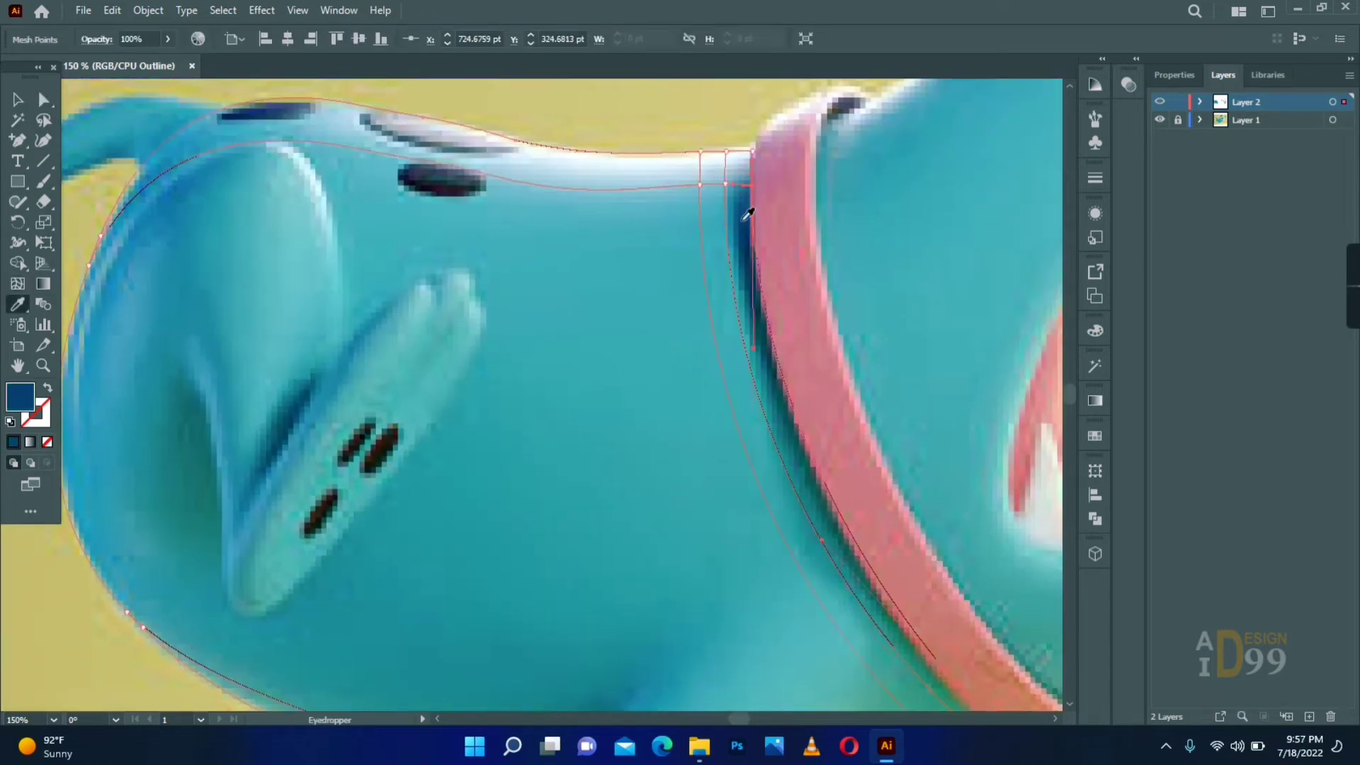
key("u")
left_click(278, 141)
key("a")
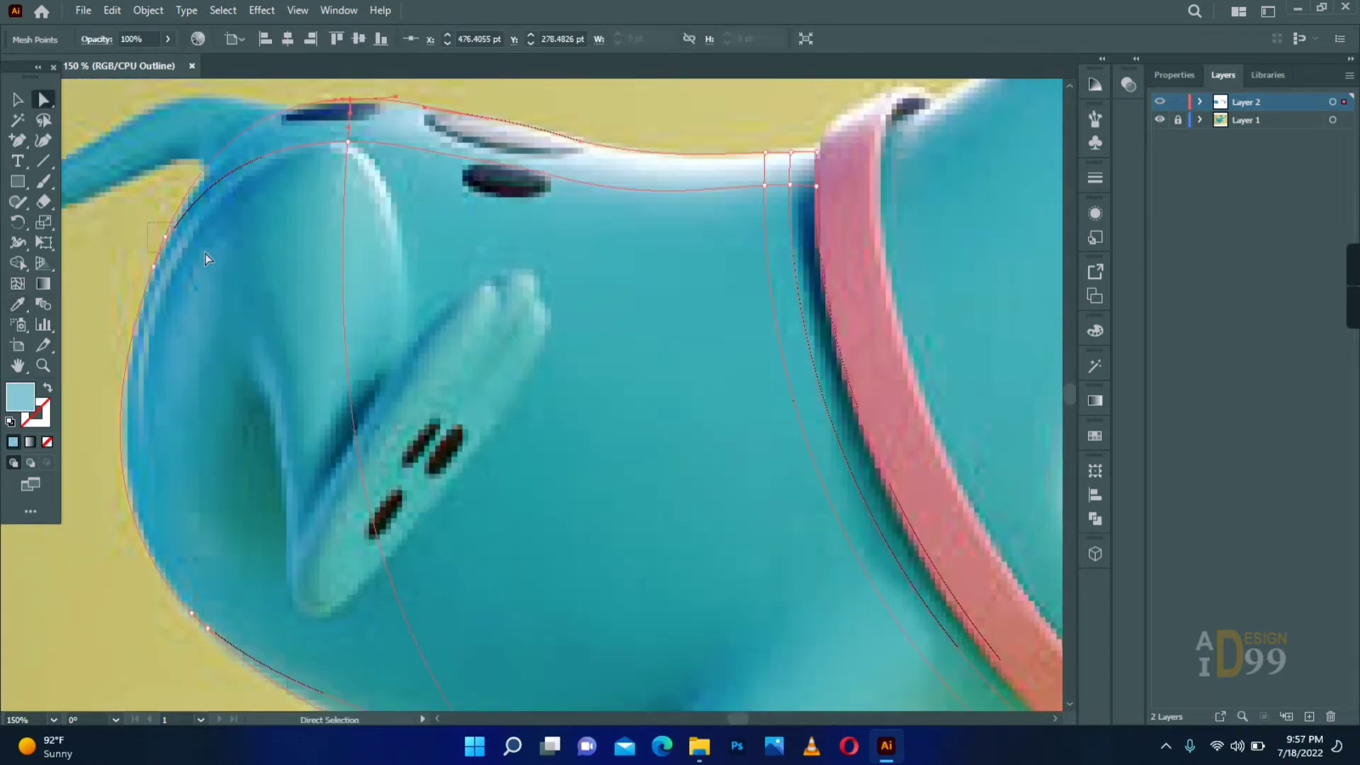
- Colour the body mesh points around the rump and belly with blues and greens sampled from the reference
key("i")
key("a")
key("i")
left_click(364, 573)
key("a")
left_click(420, 566)
key("i")
left_click(439, 527)
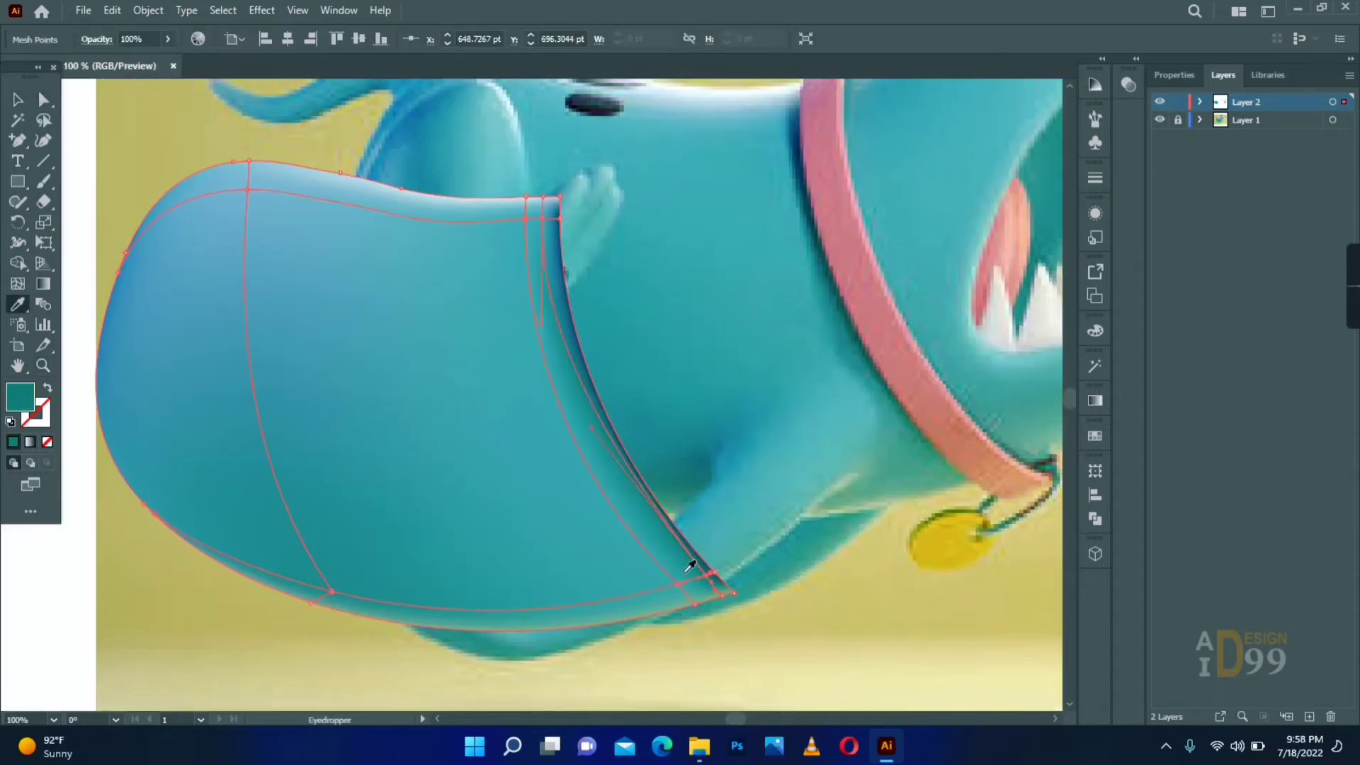
- Adjust the body mesh's points and handles along the neck edge and back to smooth the shading
key("a")
left_click_drag(559, 398, 564, 414)
left_click(677, 416)
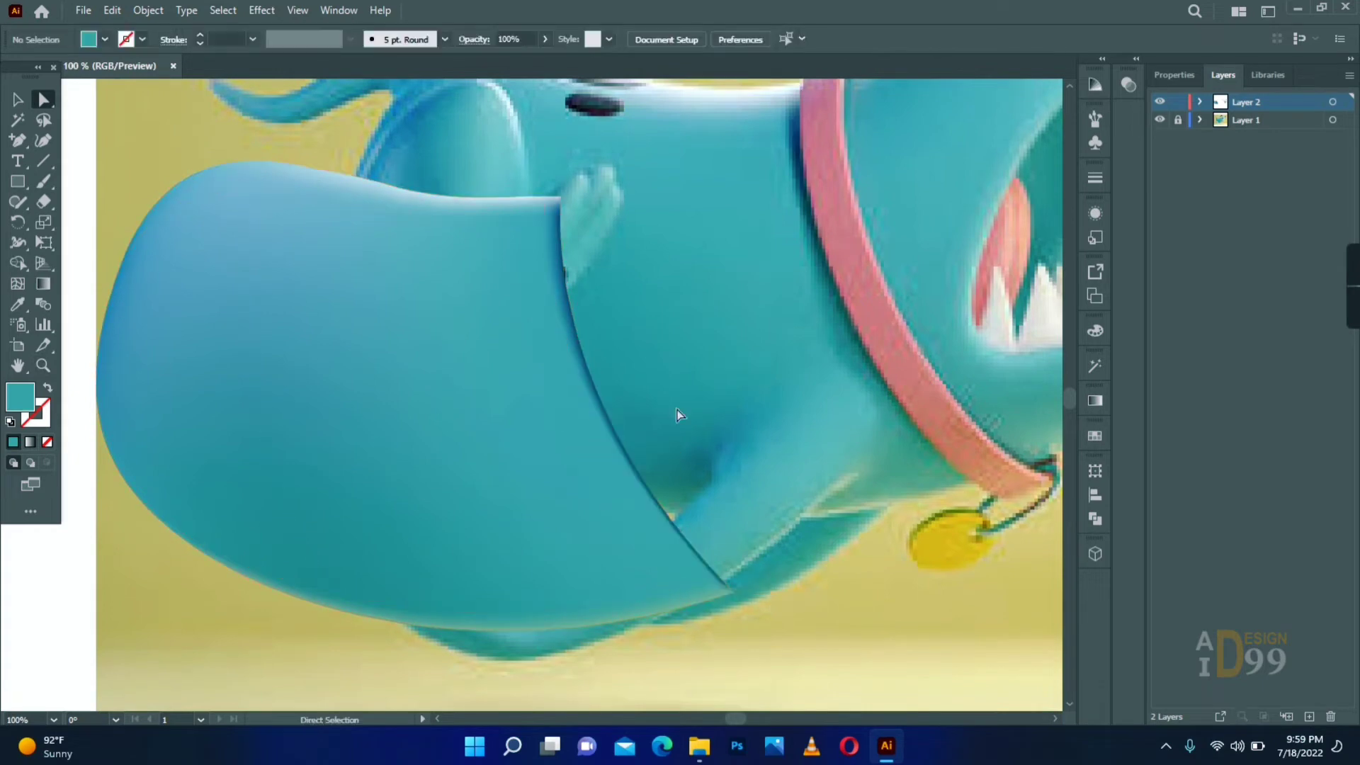
scroll(637, 389, "up", 2)
left_click_drag(542, 303, 535, 326)
scroll(537, 340, "down", 1)
scroll(537, 359, "down", 3)
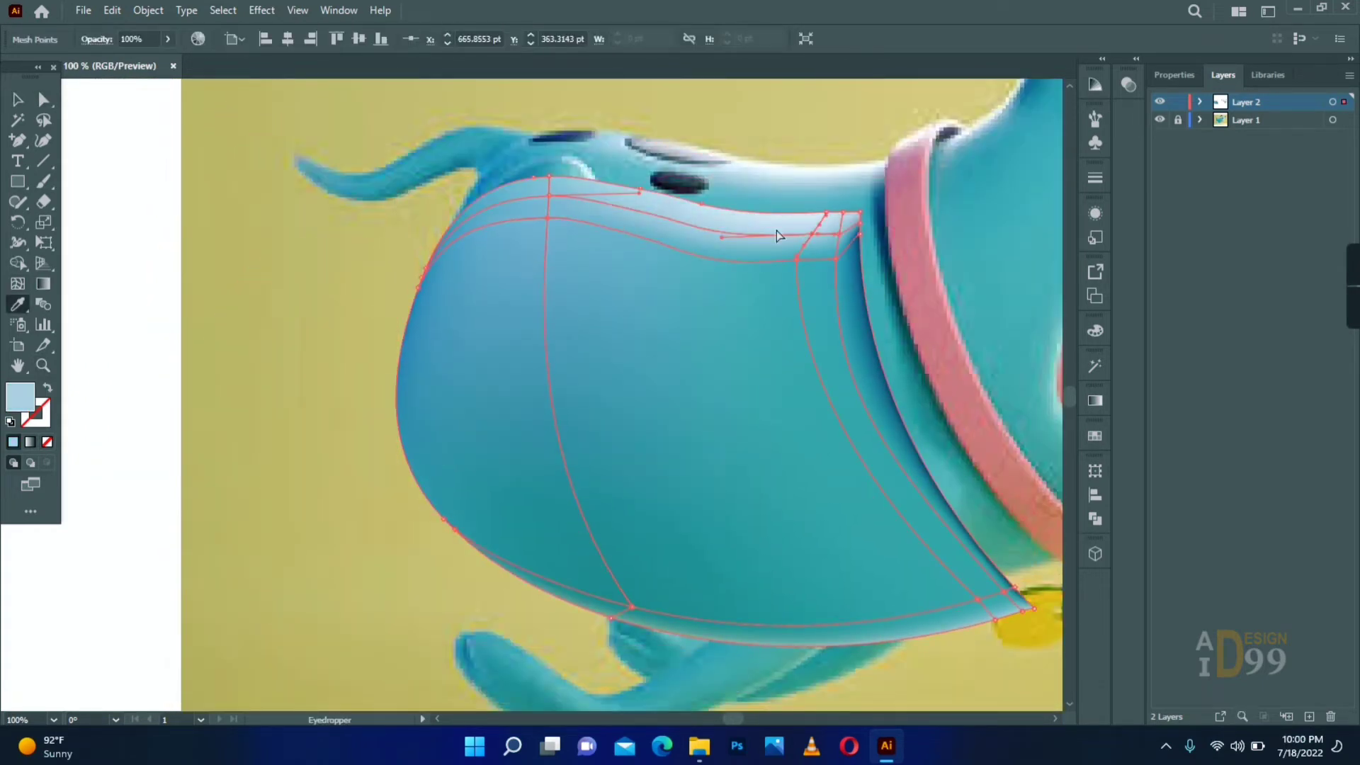
left_click_drag(776, 231, 836, 228)
left_click_drag(540, 225, 532, 154)
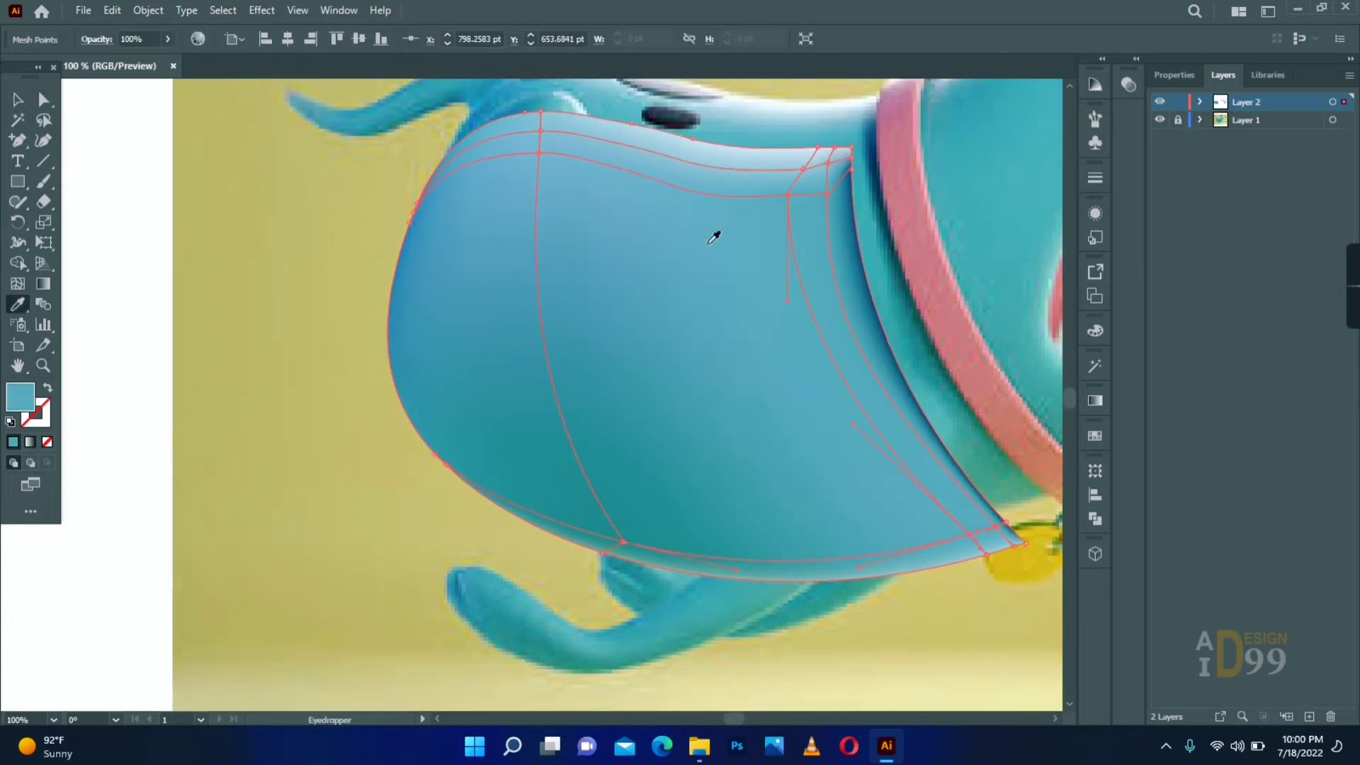
- Realign the body mesh with the reference in outline view and add a mesh point above the front leg
key("v")
left_click(925, 304)
key("ctrl+y")
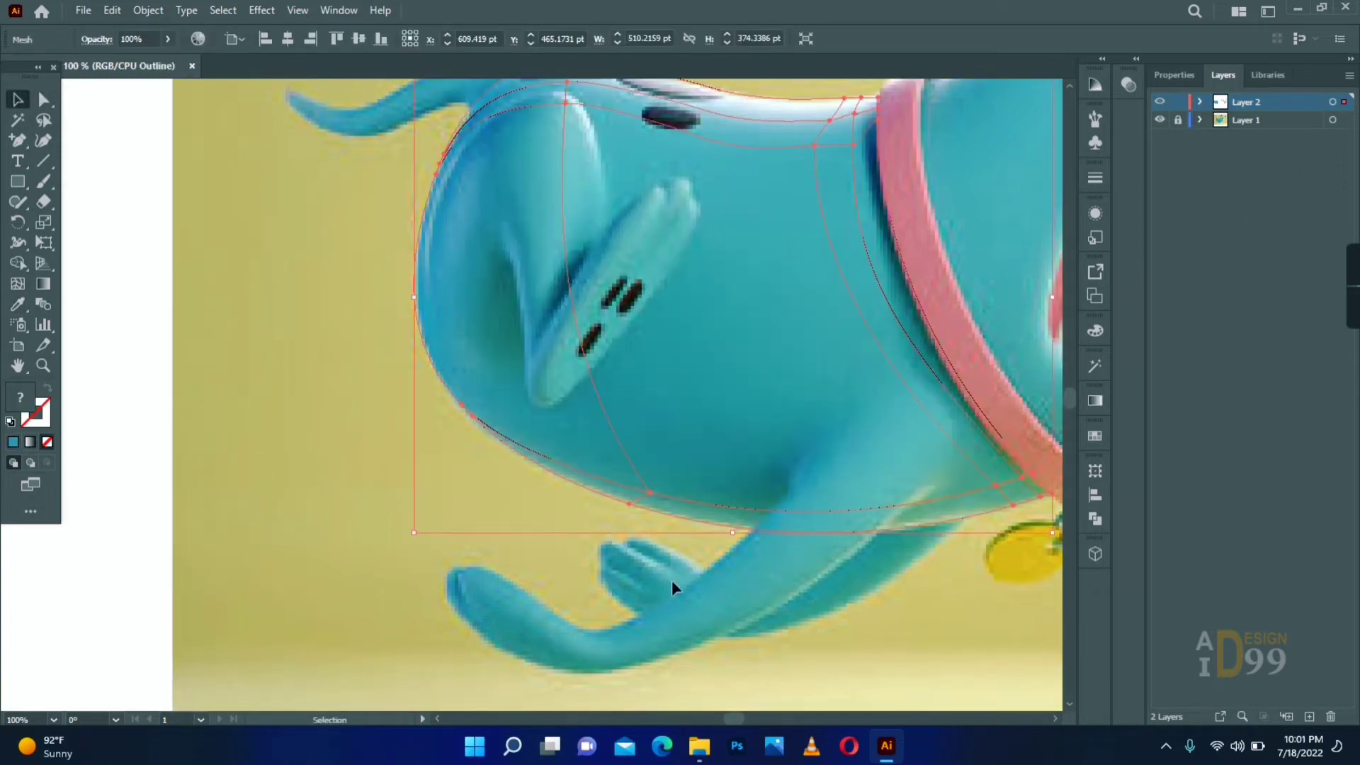
left_click(671, 580)
key("a")
left_click(675, 391)
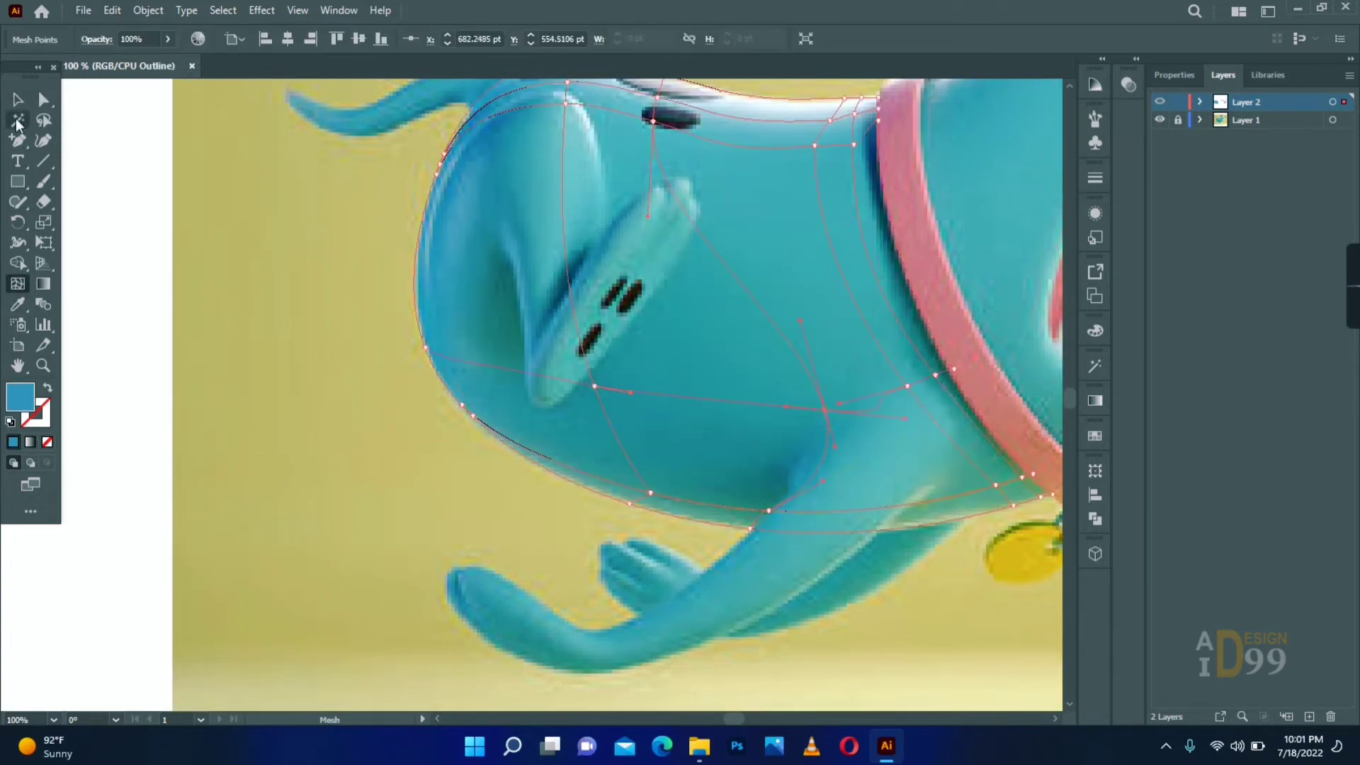
- Adjust the new mesh line's points and handles where the belly meets the front leg and sample dark teal there
left_click(770, 510)
left_click_drag(823, 481, 818, 454)
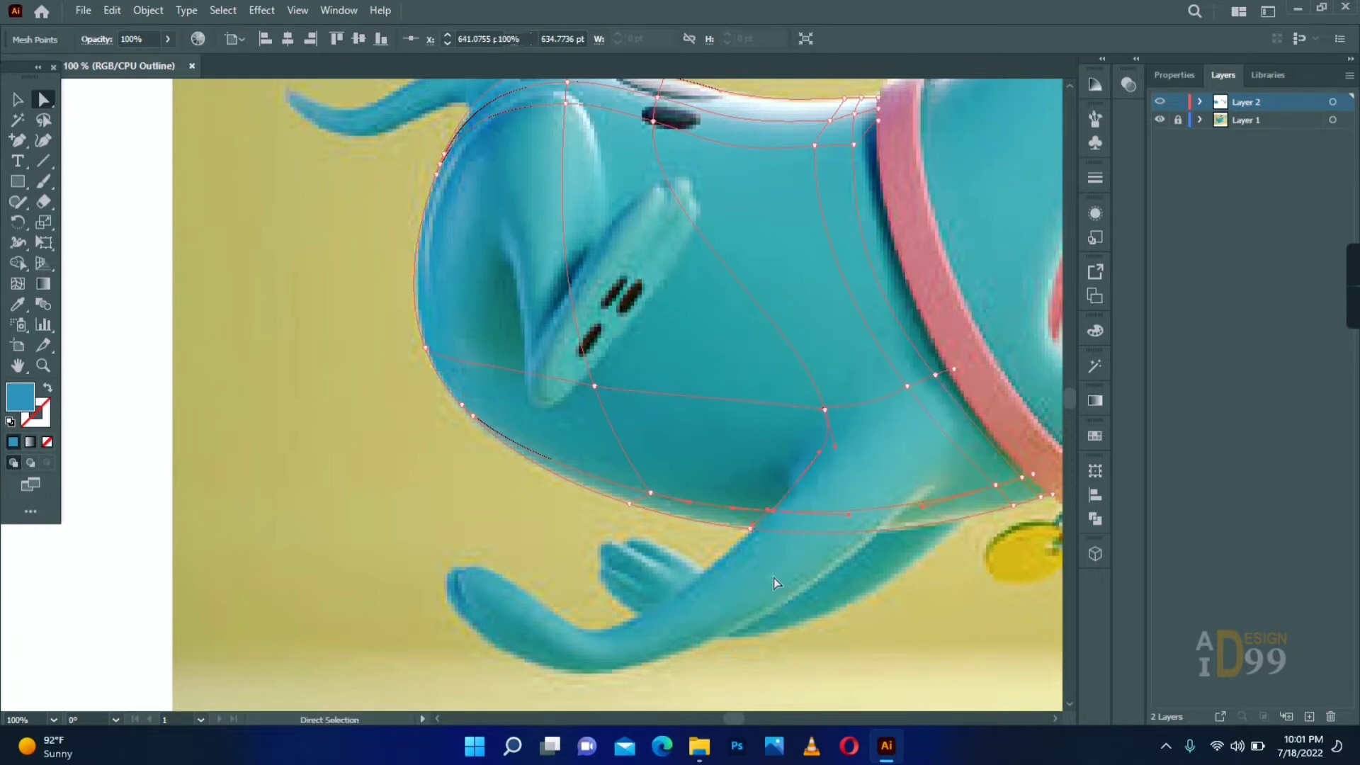
left_click_drag(751, 529, 765, 529)
left_click(792, 556)
left_click(774, 504)
key("i")
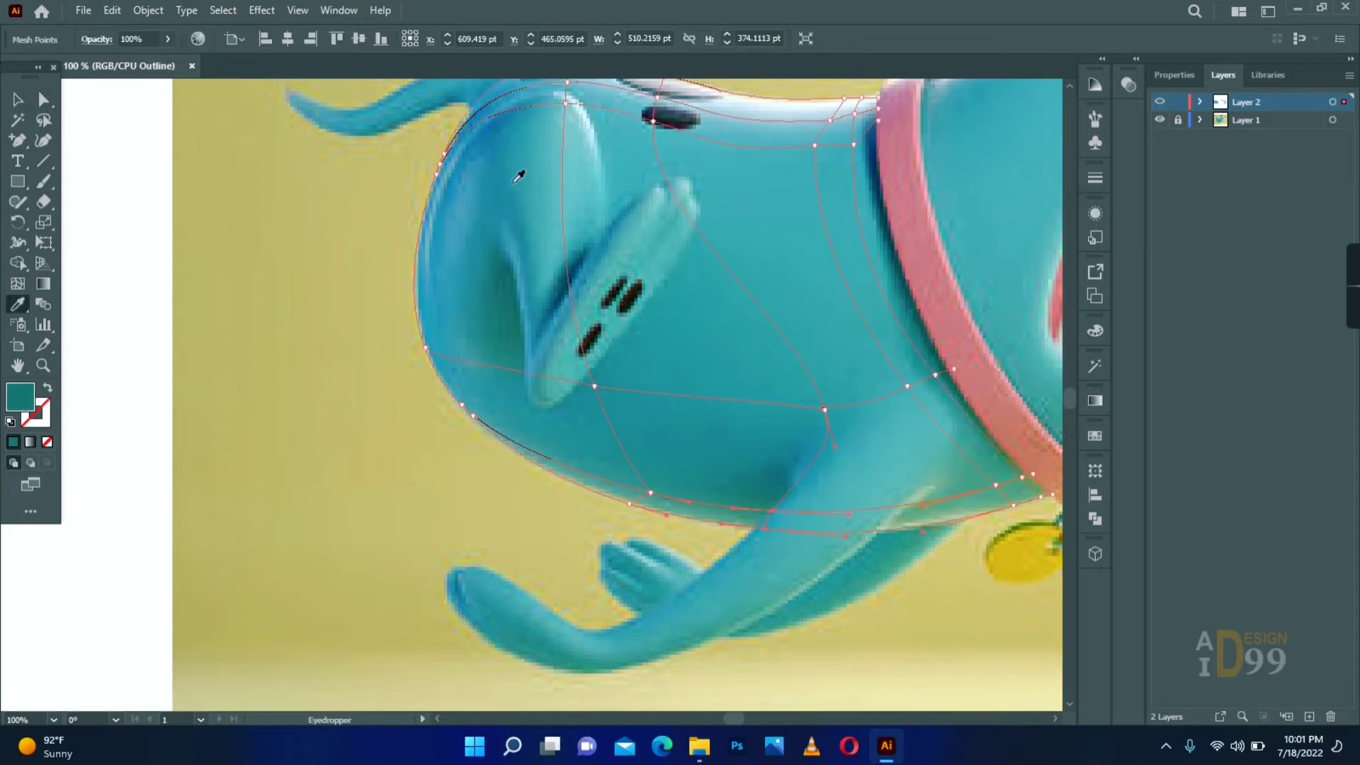
- Return the layer to preview and move the finished body mesh aside to uncover the front leg
left_click(1160, 101, "ctrl")
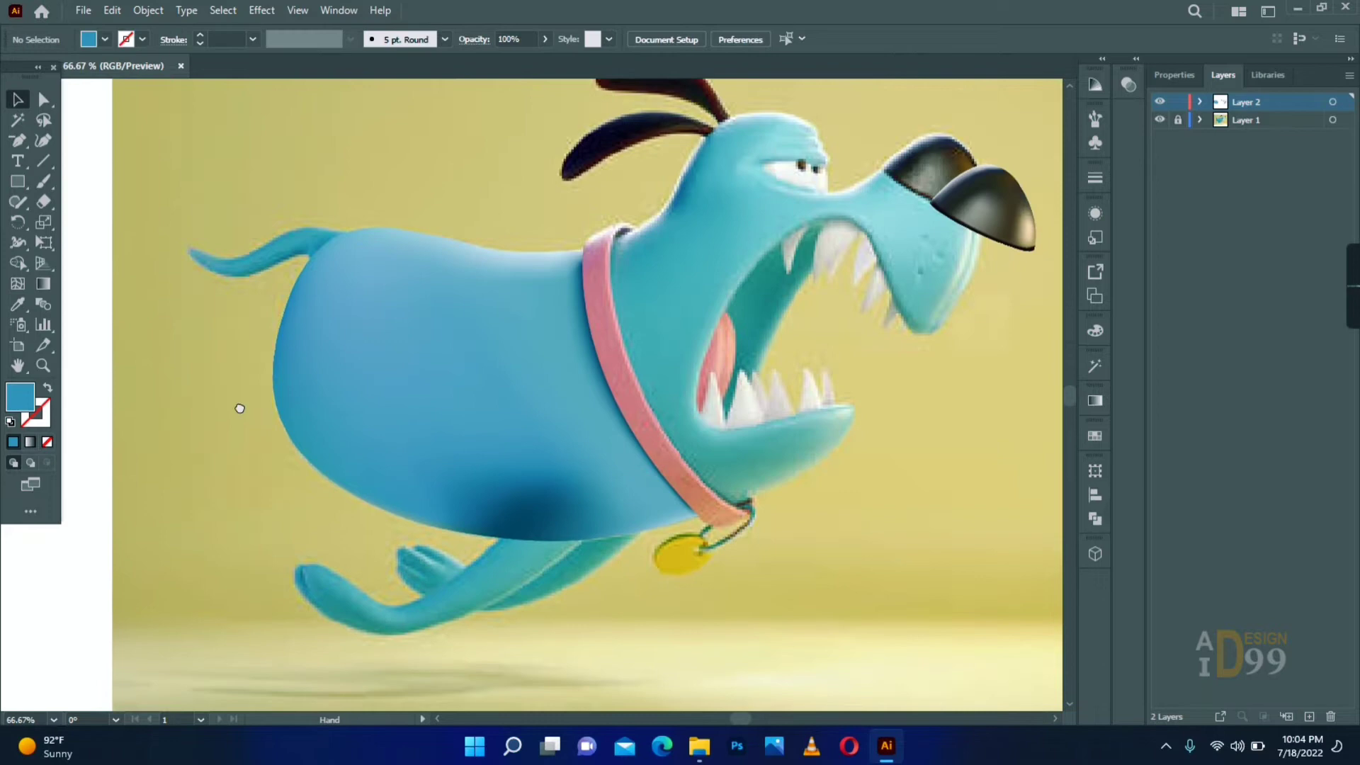
left_click_drag(240, 408, 227, 418)
left_click_drag(503, 345, 853, 206)
- Start tracing the front leg with the Pen tool, following its underside from the chest toward the paw
left_click(24, 141)
left_click(89, 141)
left_click_drag(663, 526, 726, 418)
left_click(668, 409)
left_click_drag(494, 526, 403, 556)
left_click(494, 527)
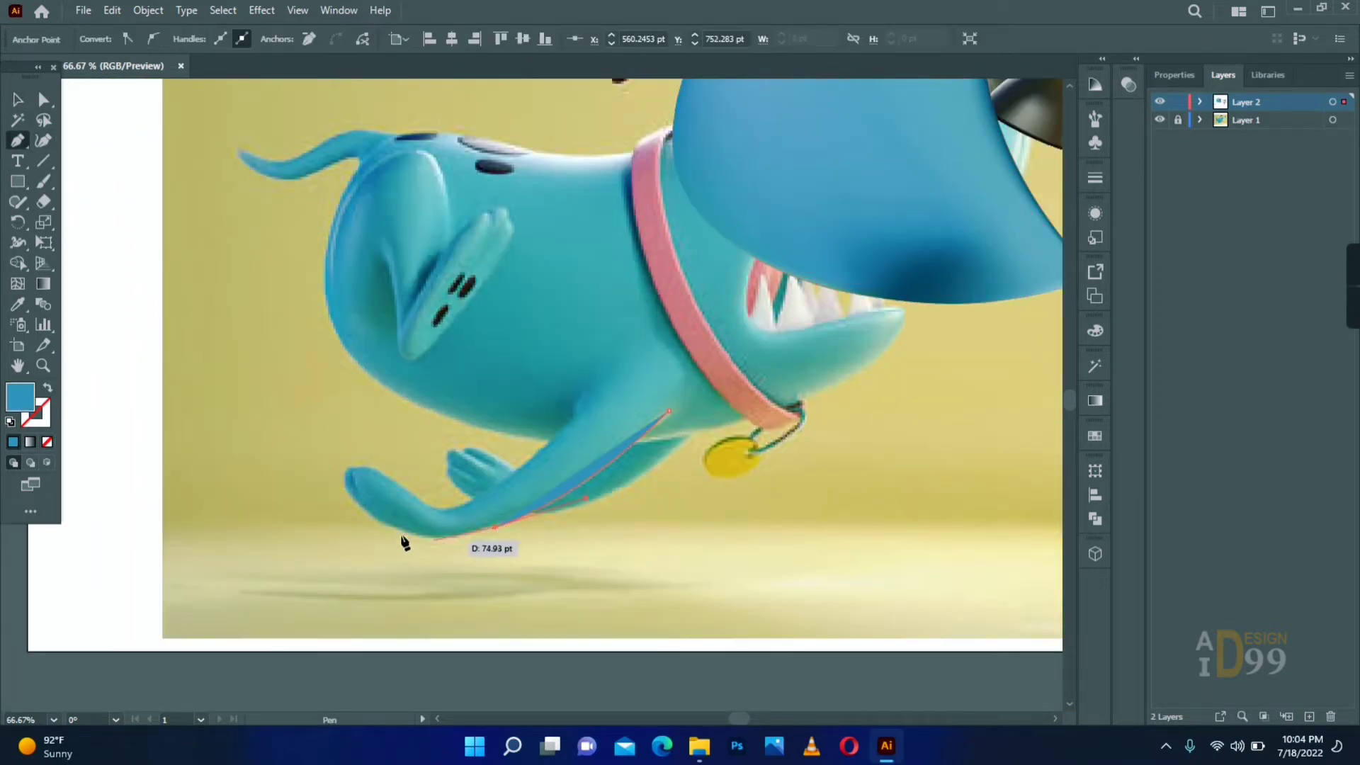
- Continue the leg outline around the paw and swap fill and stroke to leave the path unfilled
scroll(404, 538, "up", 3)
left_click_drag(559, 431, 352, 285)
left_click(224, 383)
left_click_drag(223, 383, 454, 508)
left_click_drag(296, 423, 272, 370)
left_click(295, 423)
left_click_drag(253, 310, 292, 276)
left_click(253, 311)
left_click(48, 388)
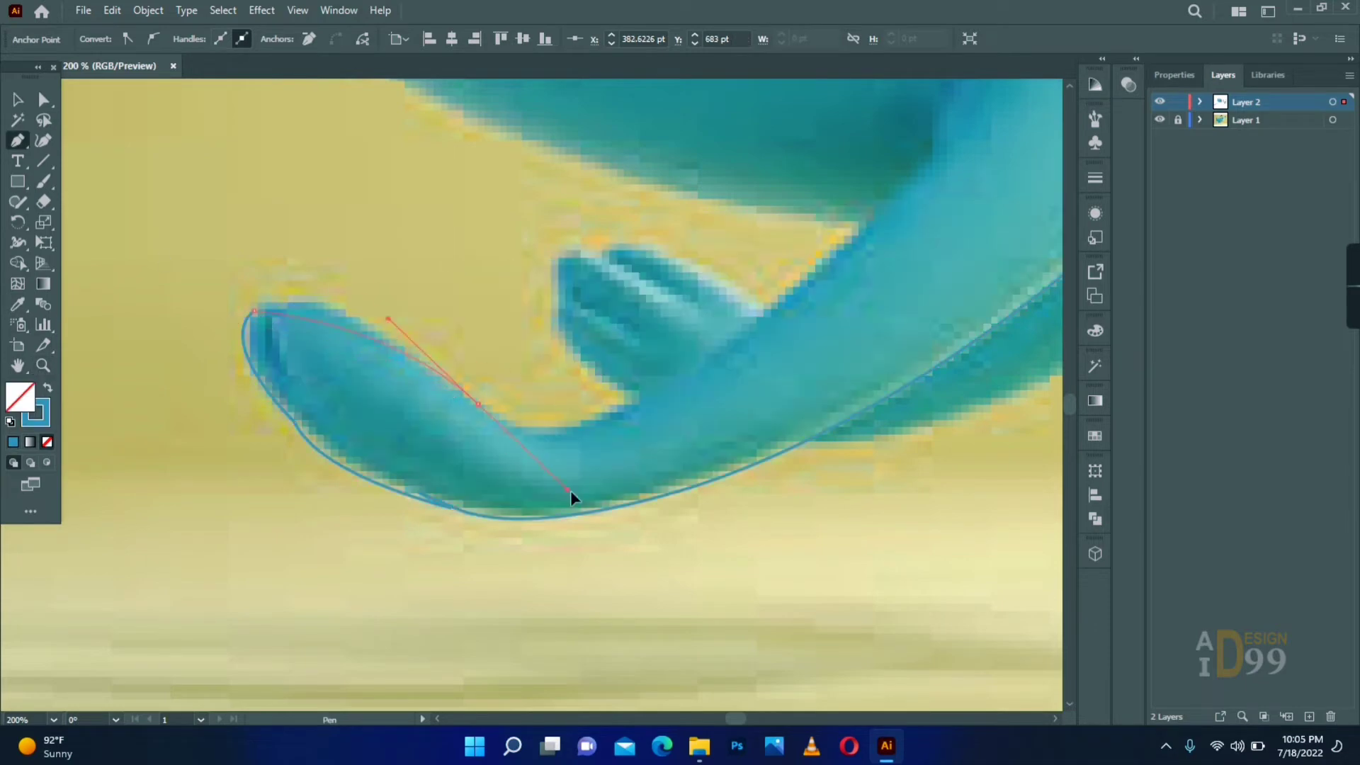
- Trace the front leg's upper side from the paw to the shoulder and close the outline over the chest
left_click(716, 355)
left_click_drag(716, 356, 431, 465)
left_click_drag(649, 269, 656, 253)
left_click(649, 269)
left_click_drag(616, 237, 523, 401)
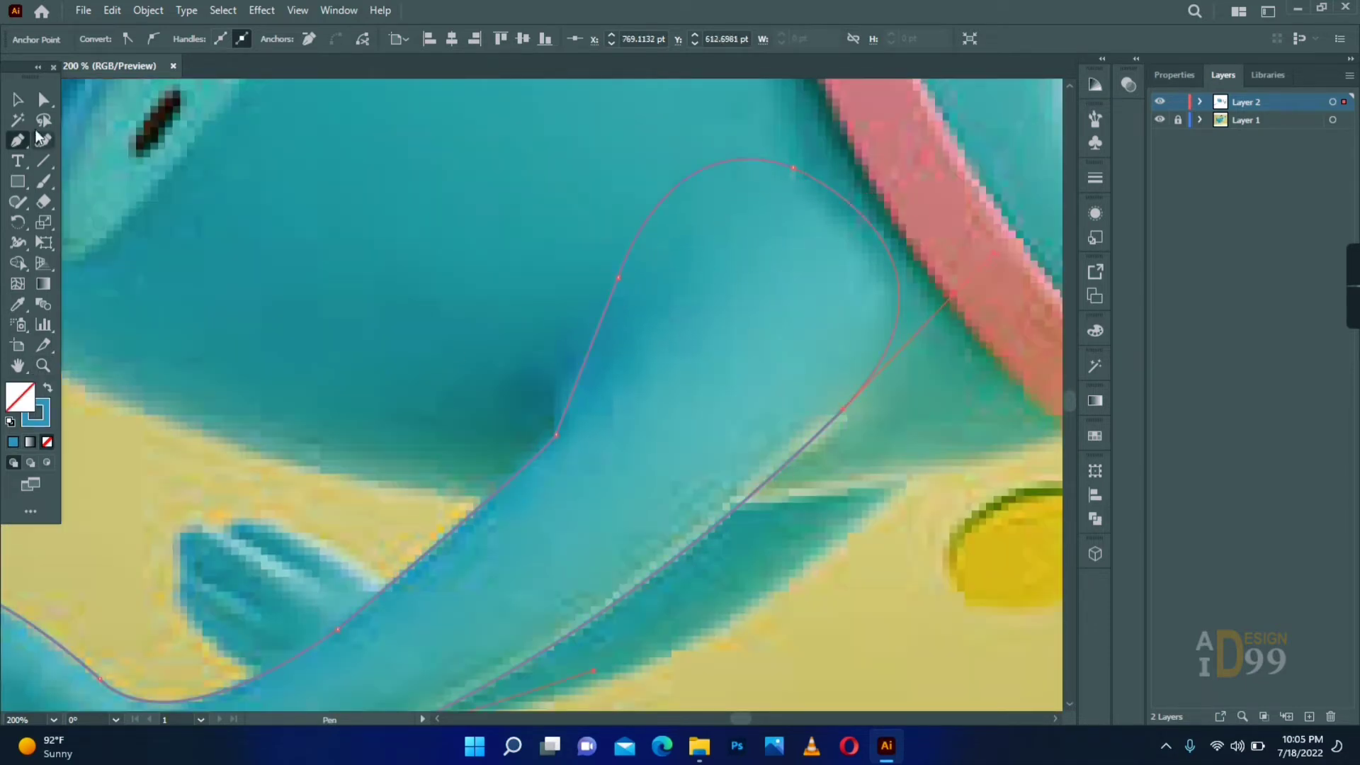
- Add an anchor point on the leg outline's underside and adjust the neighbouring anchor to fit the reference
left_click(43, 100)
left_click_drag(382, 666, 577, 517)
right_click(17, 141)
left_click(99, 162)
left_click(623, 566)
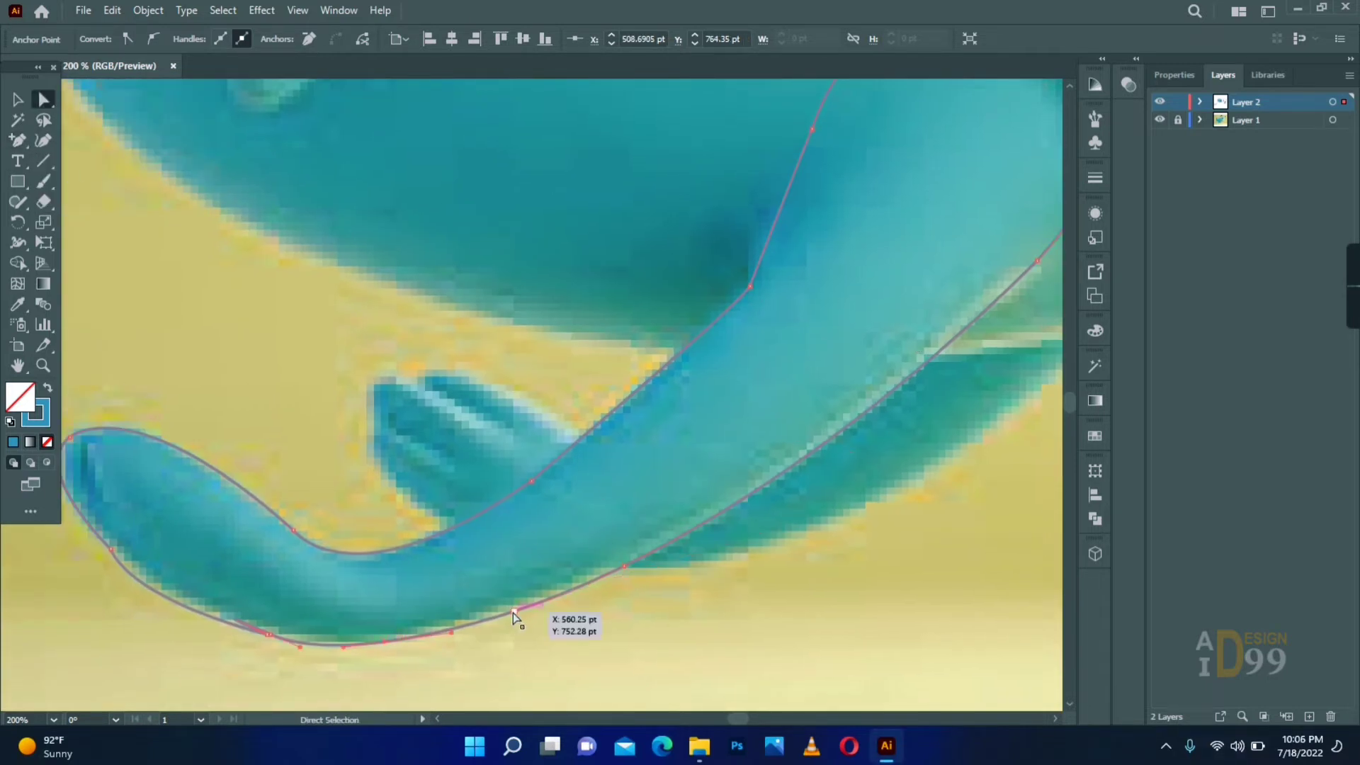
left_click_drag(515, 616, 516, 620)
- Delete the excess anchor point on the paw's lower edge and reshape the adjacent curves to follow the paw
key("ctrl+space")
left_click(260, 633, "ctrl")
left_click(588, 431, "ctrl")
left_click(462, 377)
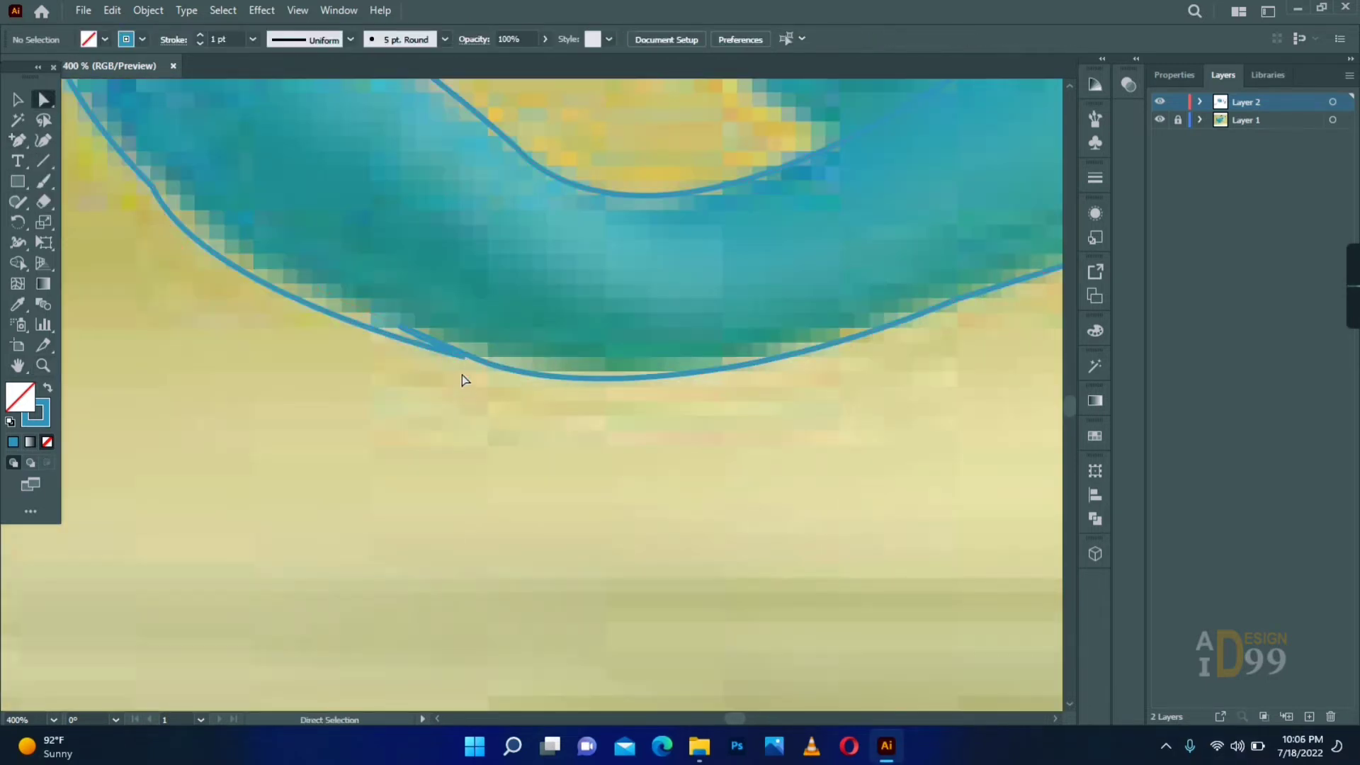
right_click(18, 141)
left_click(73, 182)
left_click(153, 186, "ctrl")
left_click_drag(202, 294, 233, 246)
left_click_drag(316, 289, 278, 305)
left_click_drag(279, 305, 468, 457)
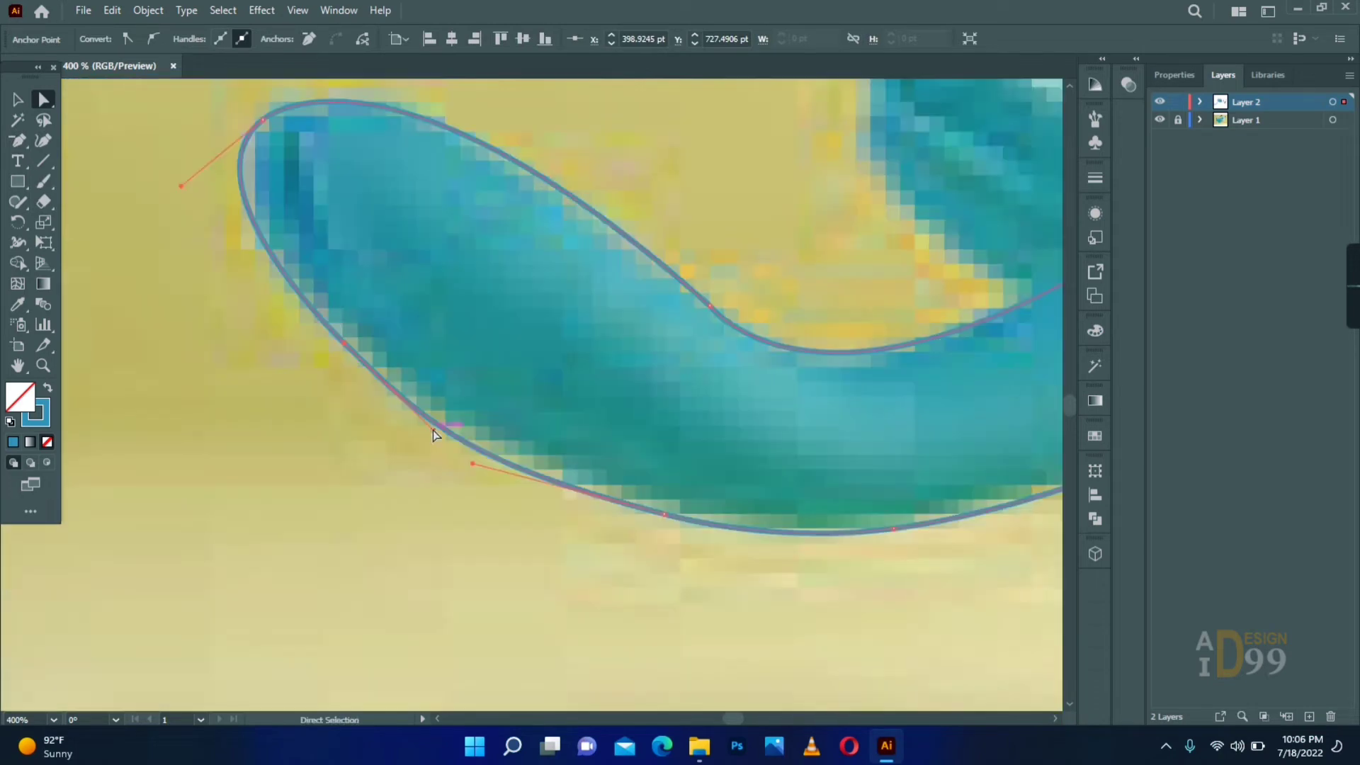
- Refine the front leg outline's anchors and move the outline off the reference leg to the area below it
left_click_drag(1042, 414, 524, 453)
left_click(515, 380, "ctrl+alt")
left_click_drag(507, 381, 624, 448)
key("v")
left_click_drag(577, 505, 674, 646)
- Fill the leg outline with teal sampled from the reference and add a first mesh point in the paw, coloured from the reference leg
key("i")
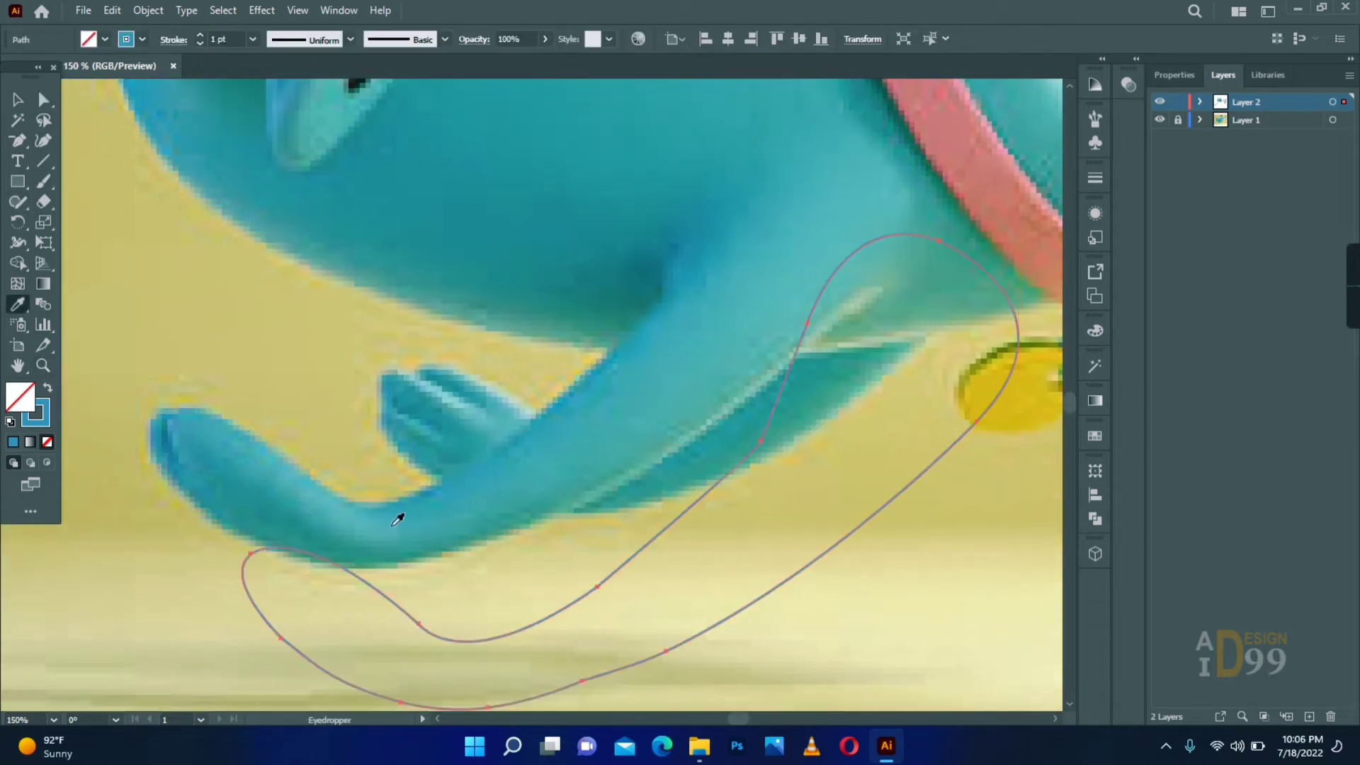
left_click(397, 516)
left_click(382, 544)
left_click(18, 284)
left_click(361, 624)
key("i")
left_click(381, 530)
key("a")
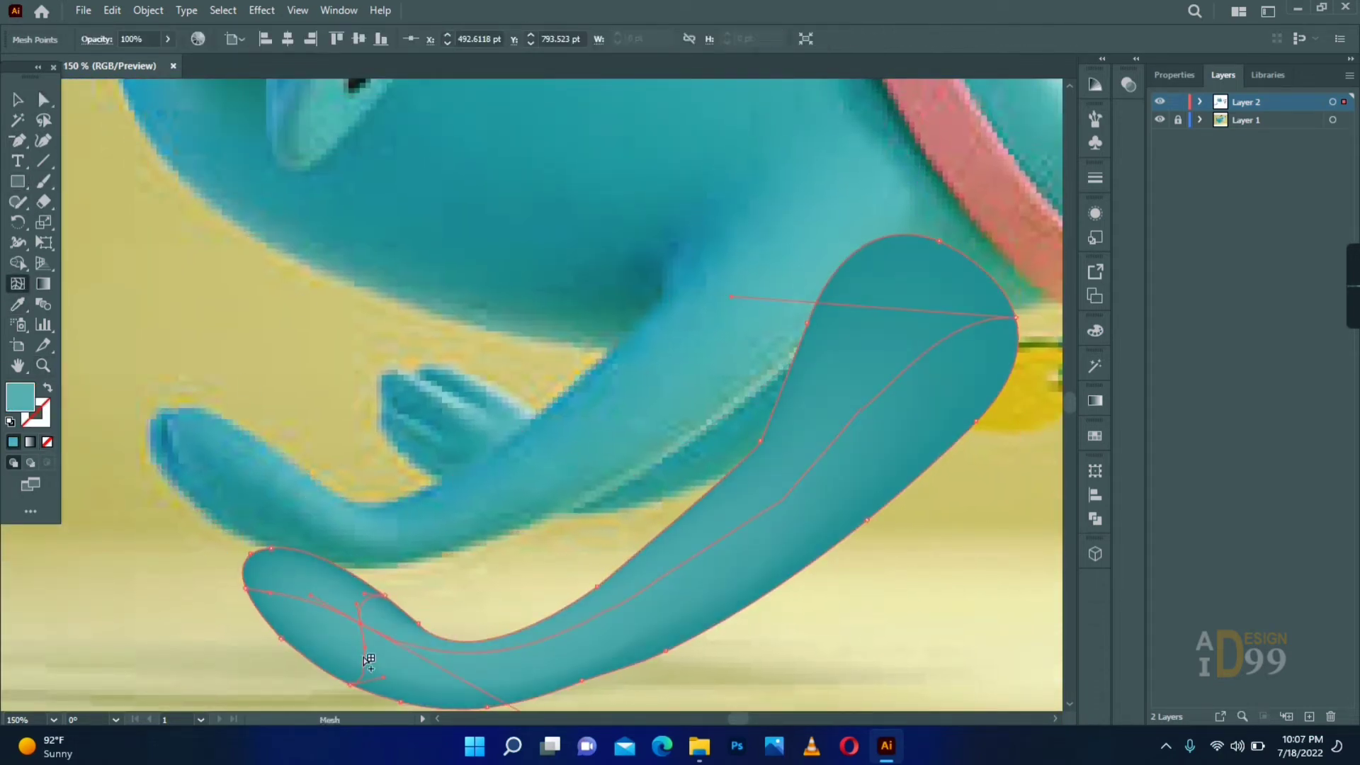
- Add a mesh point in the paw's lower half and colour the shoulder's central mesh point with teal sampled from the reference leg
left_click(369, 660)
key("a")
left_click(895, 378)
key("i")
left_click(773, 322)
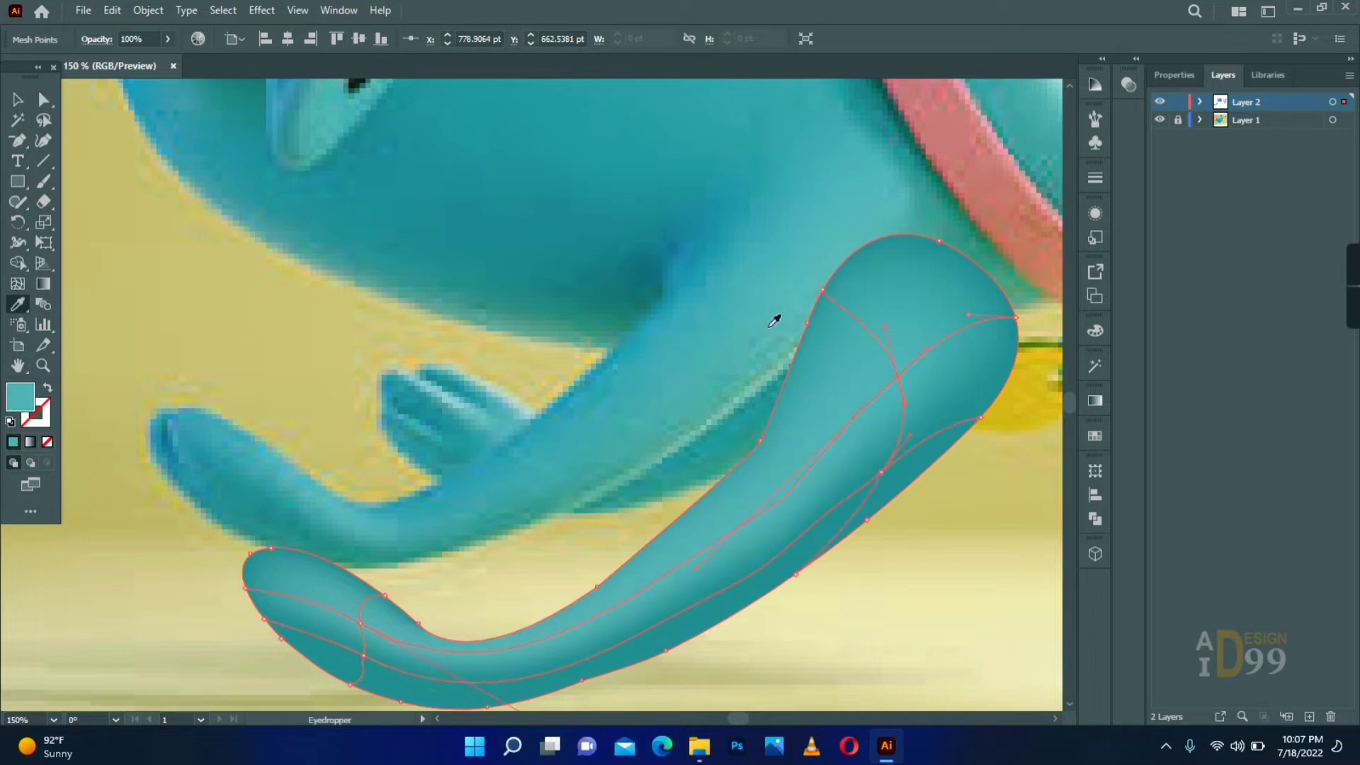
- Recolour the mesh point on the shoulder's lower edge with a custom teal from the Color Picker
key("a")
left_click(981, 417)
key("i")
double_click(19, 397)
left_click(819, 367)
left_click(1153, 338)
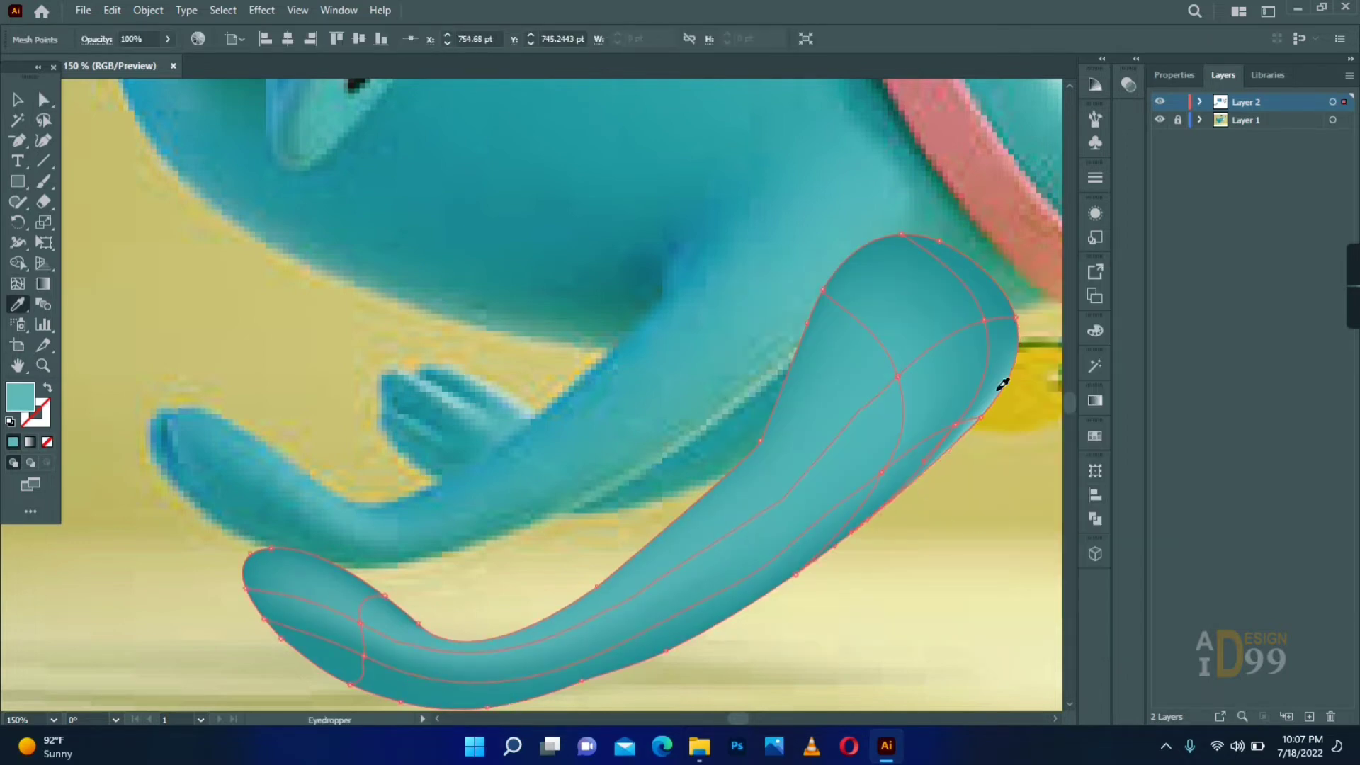
- Recolour the mesh points around the leg's bend with blue sampled from the reference leg
key("a")
left_click(933, 580)
left_click_drag(932, 583, 940, 522)
left_click(465, 643)
key("i")
left_click(376, 488)
key("a")
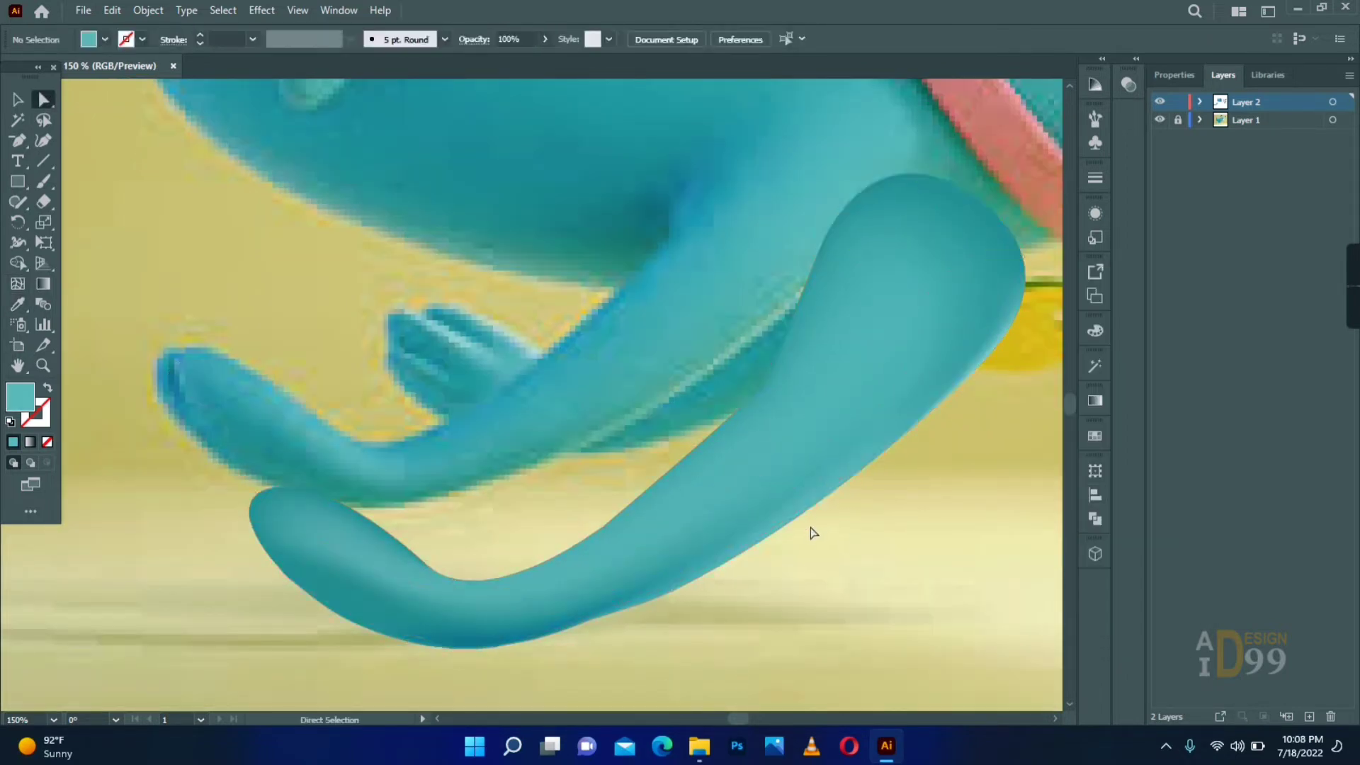
- Add another mesh point at the upper side of the paw to extend its shading
scroll(820, 595, "left", 5)
key("u")
left_click(410, 519)
- Move the leg mesh onto the lower chest of the blue body mesh so the two shapes join
left_click_drag(871, 290, 371, 488)
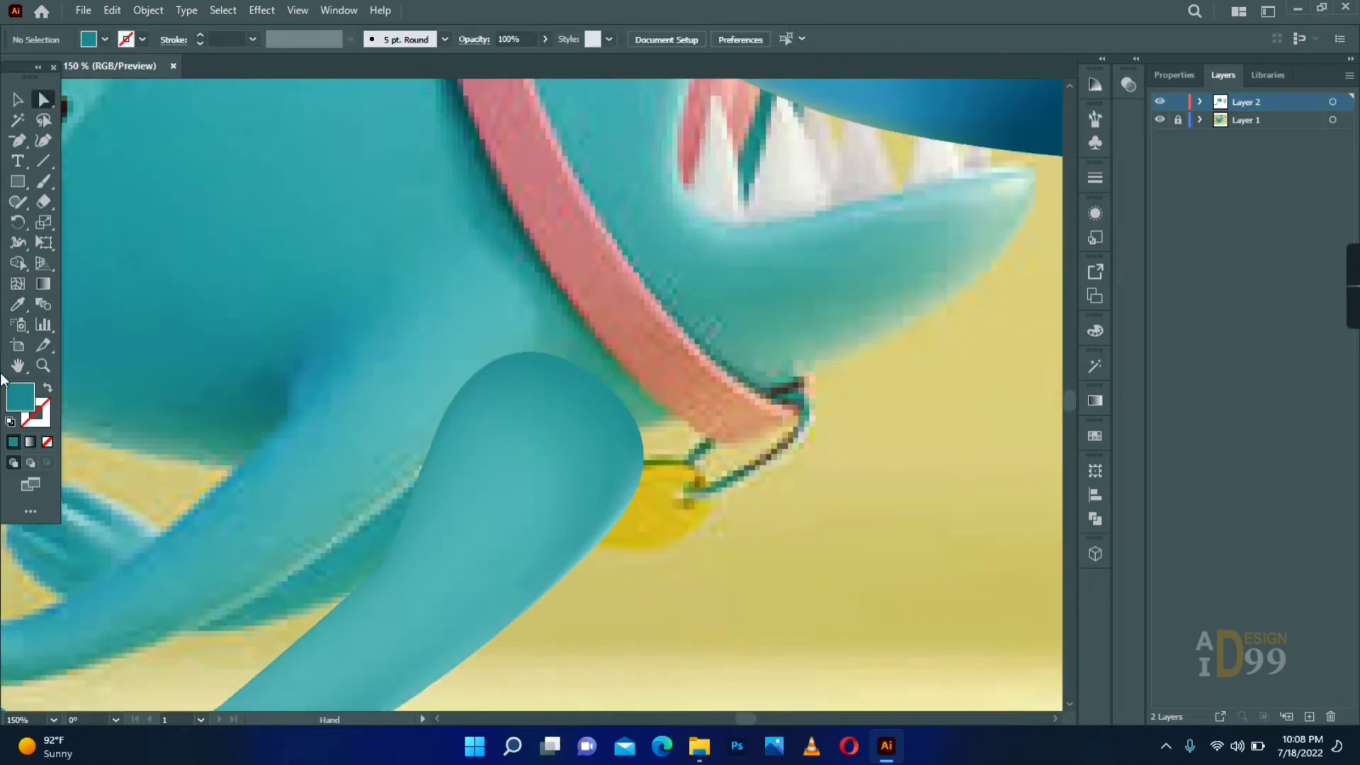
key("z")
left_click(548, 437, "alt")
key("v")
left_click_drag(708, 177, 441, 283)
left_click_drag(504, 393, 473, 348)
key("z")
double_click(507, 319)
- Lower the opacity of the mesh points on the leg's shoulder edge to blend it into the body
key("a")
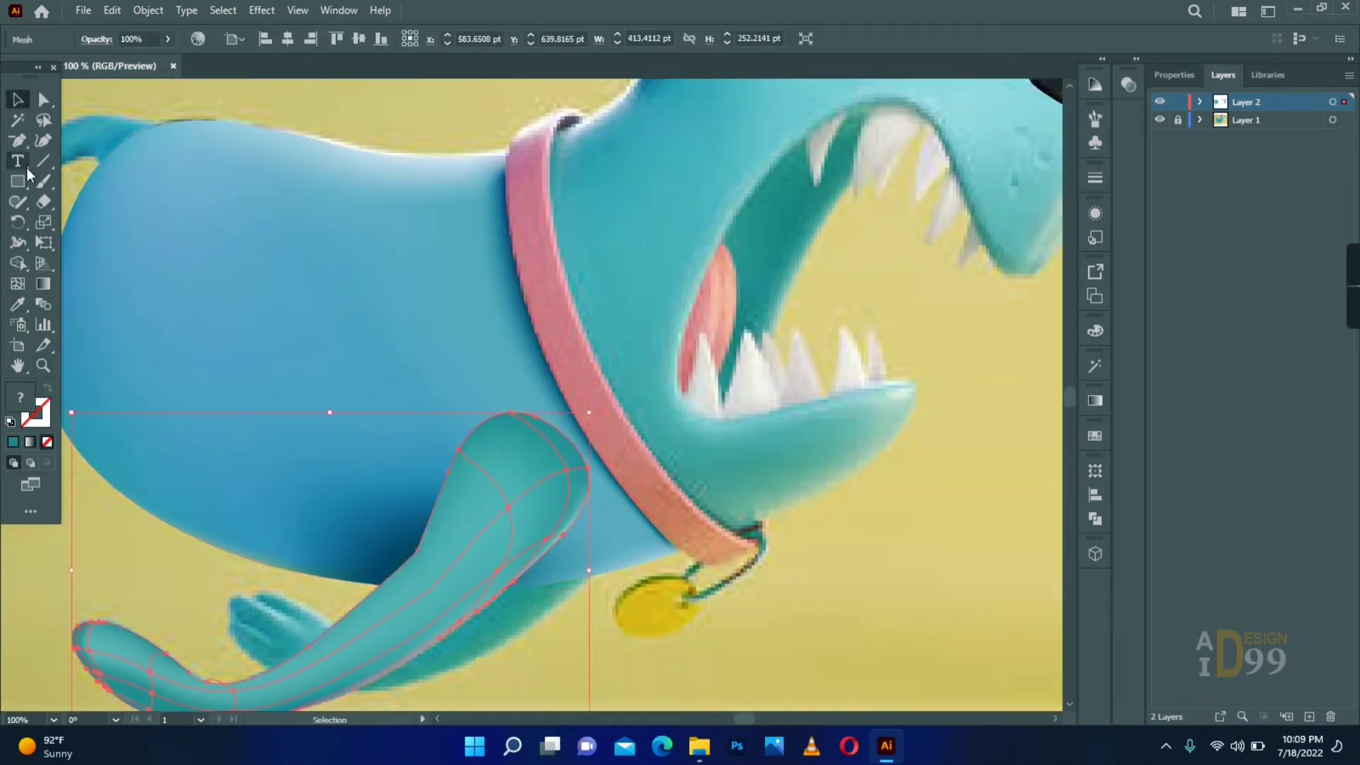
left_click(457, 452)
left_click(414, 550)
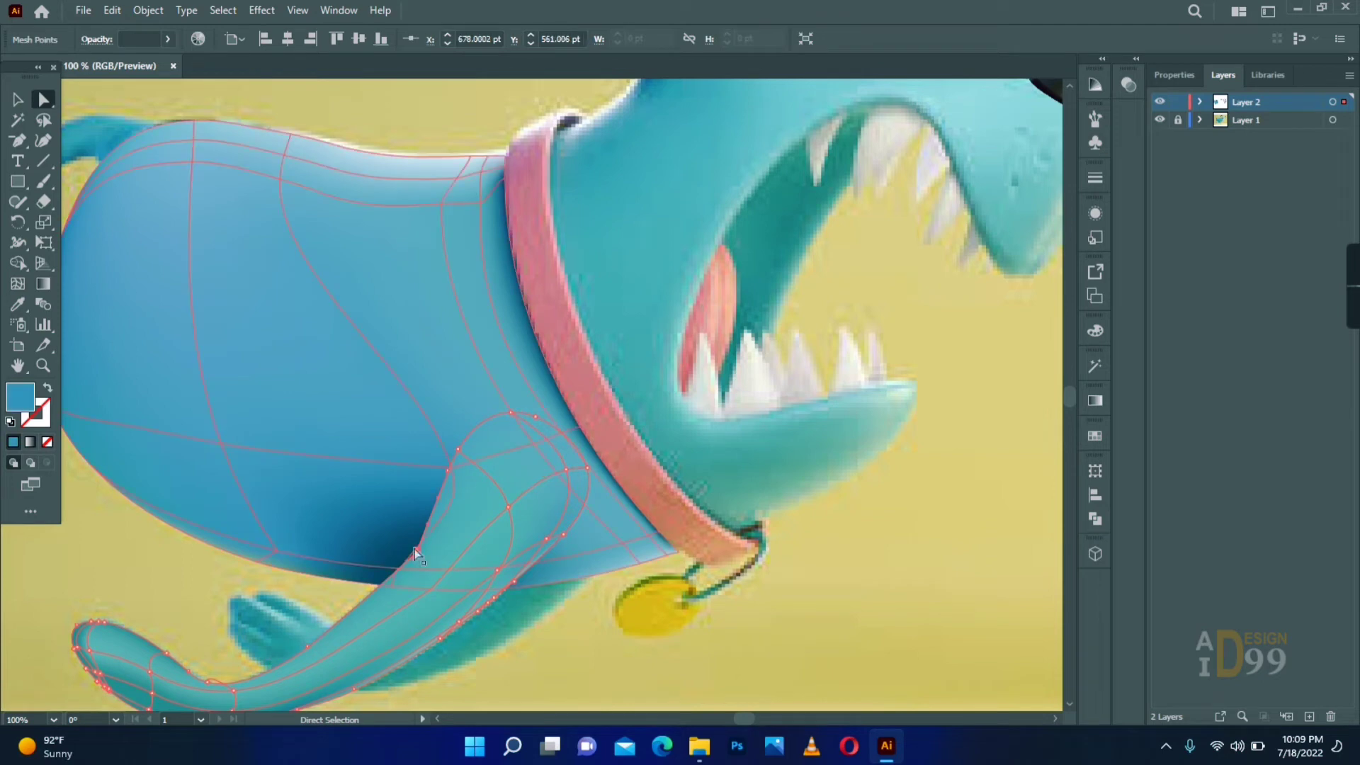
left_click(450, 466)
left_click(459, 450)
left_click(1128, 84)
left_click(1088, 103)
left_click_drag(1088, 124, 1021, 123)
left_click(806, 567)
- Add a mesh point where the leg's upper edge leaves the body and colour it with a tone sampled from the leg
left_click(386, 587)
key("i")
left_click(395, 569)
key("a")
left_click(1087, 102)
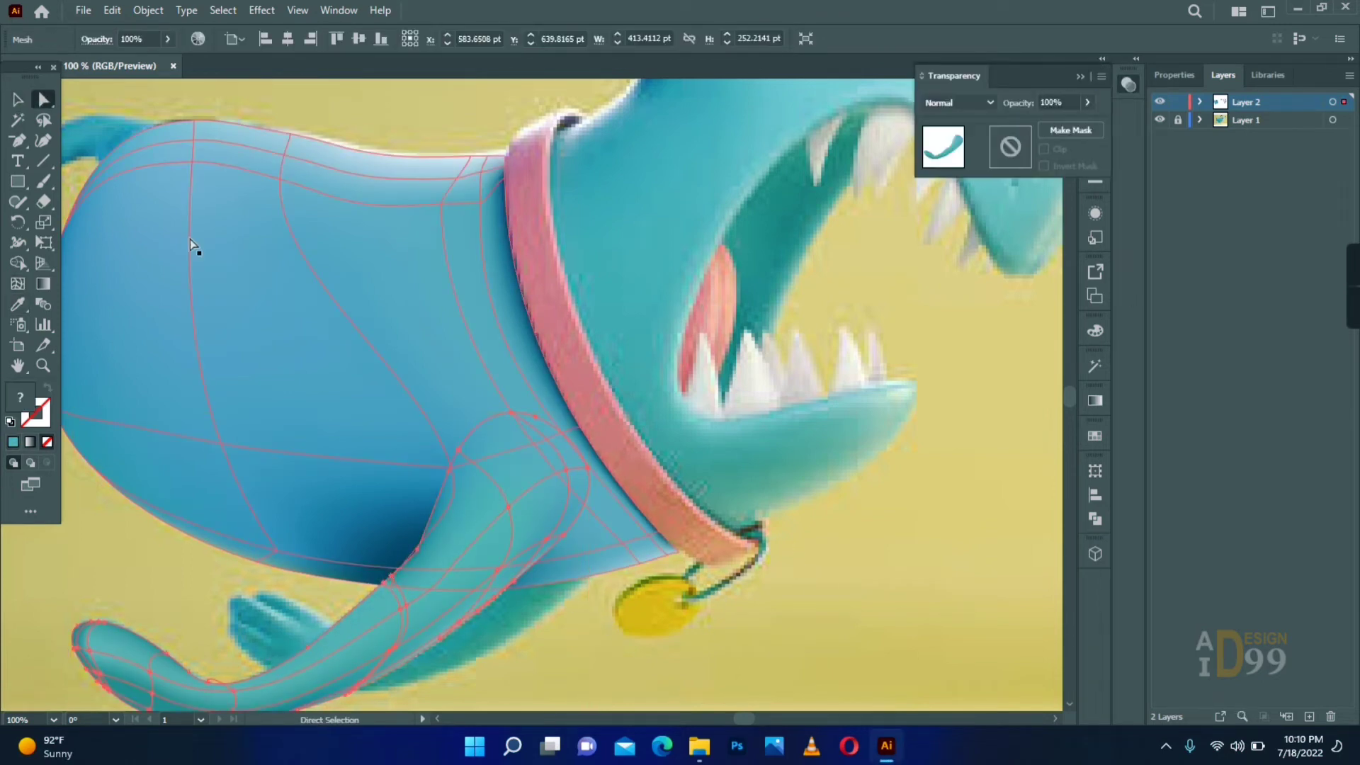
key("v")
left_click(779, 581)
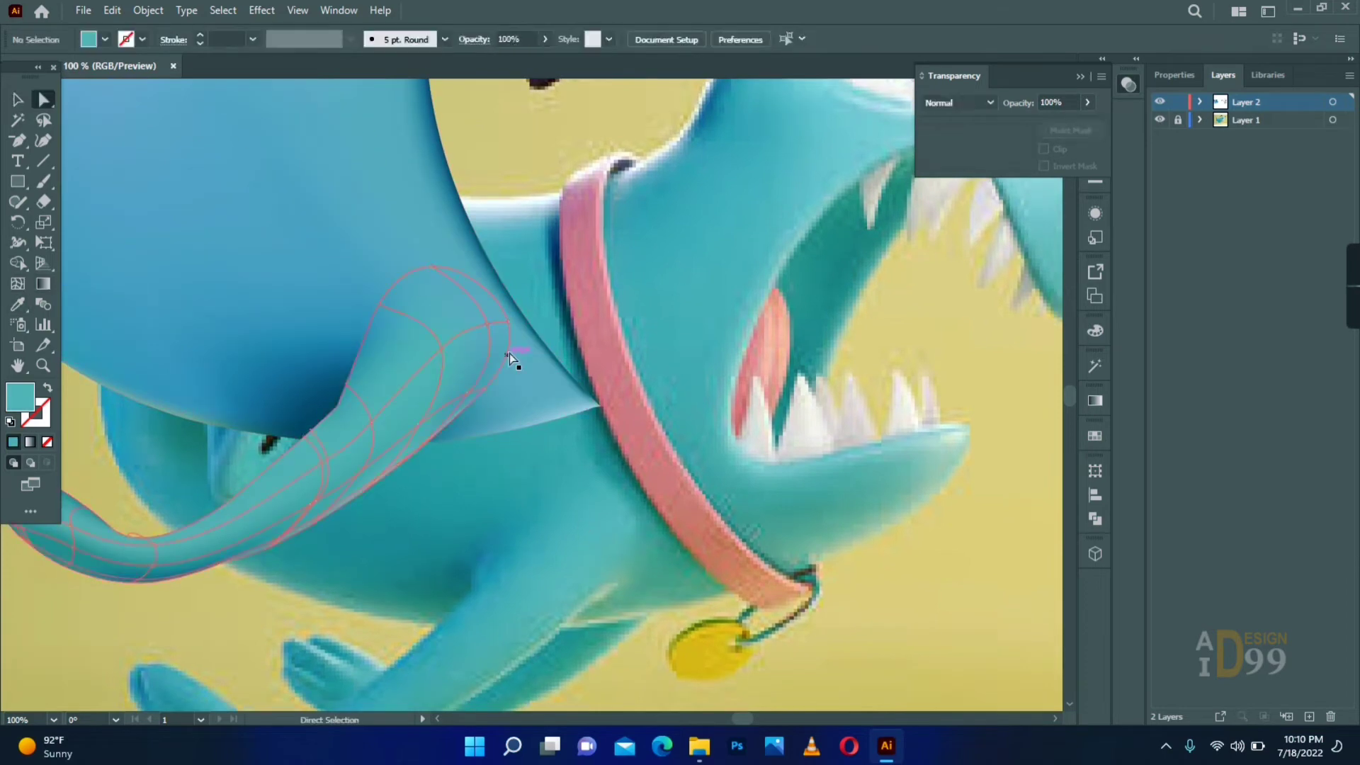
- Add a lengthwise mesh line along the leg and recolour the leg's mesh points with the body's blue
key("i")
left_click(498, 370)
key("ctrl+shift+a")
key("u")
left_click(406, 446)
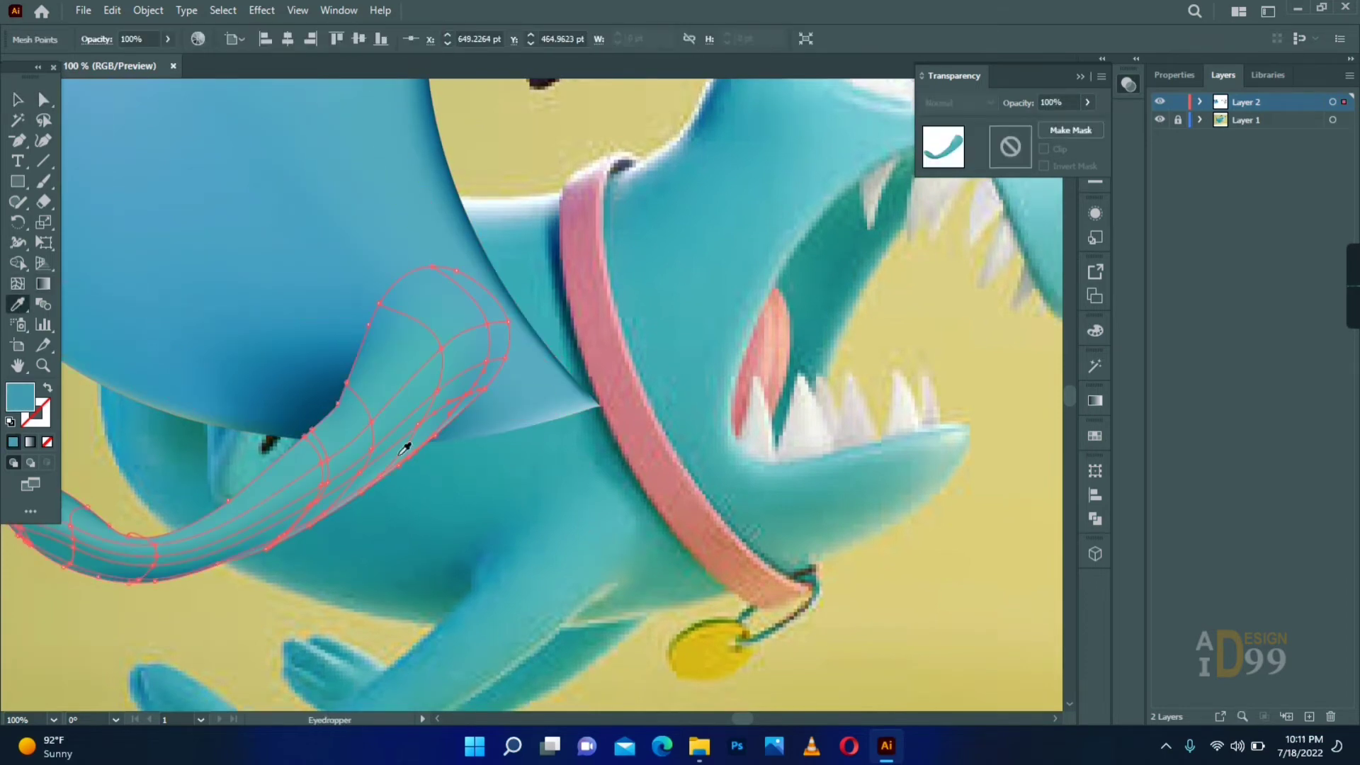
left_click(487, 542)
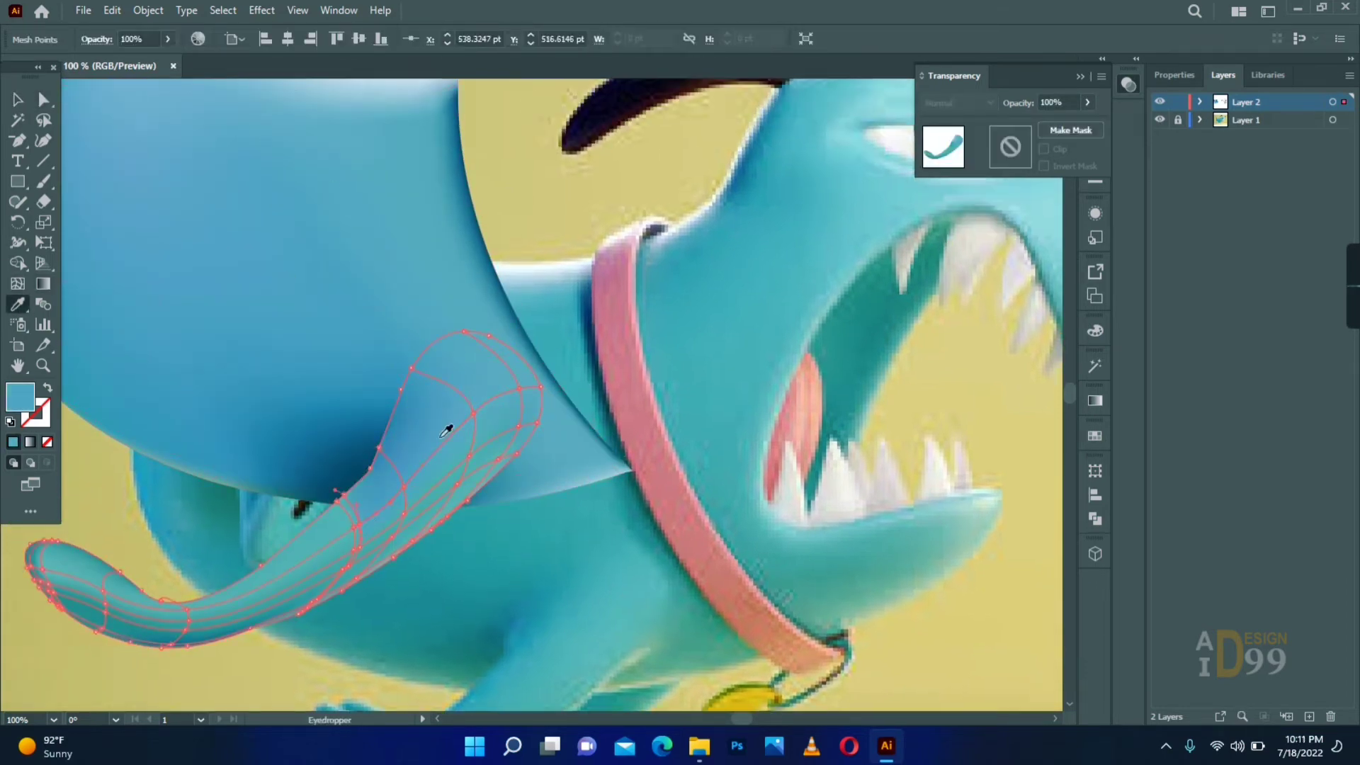
left_click(105, 602)
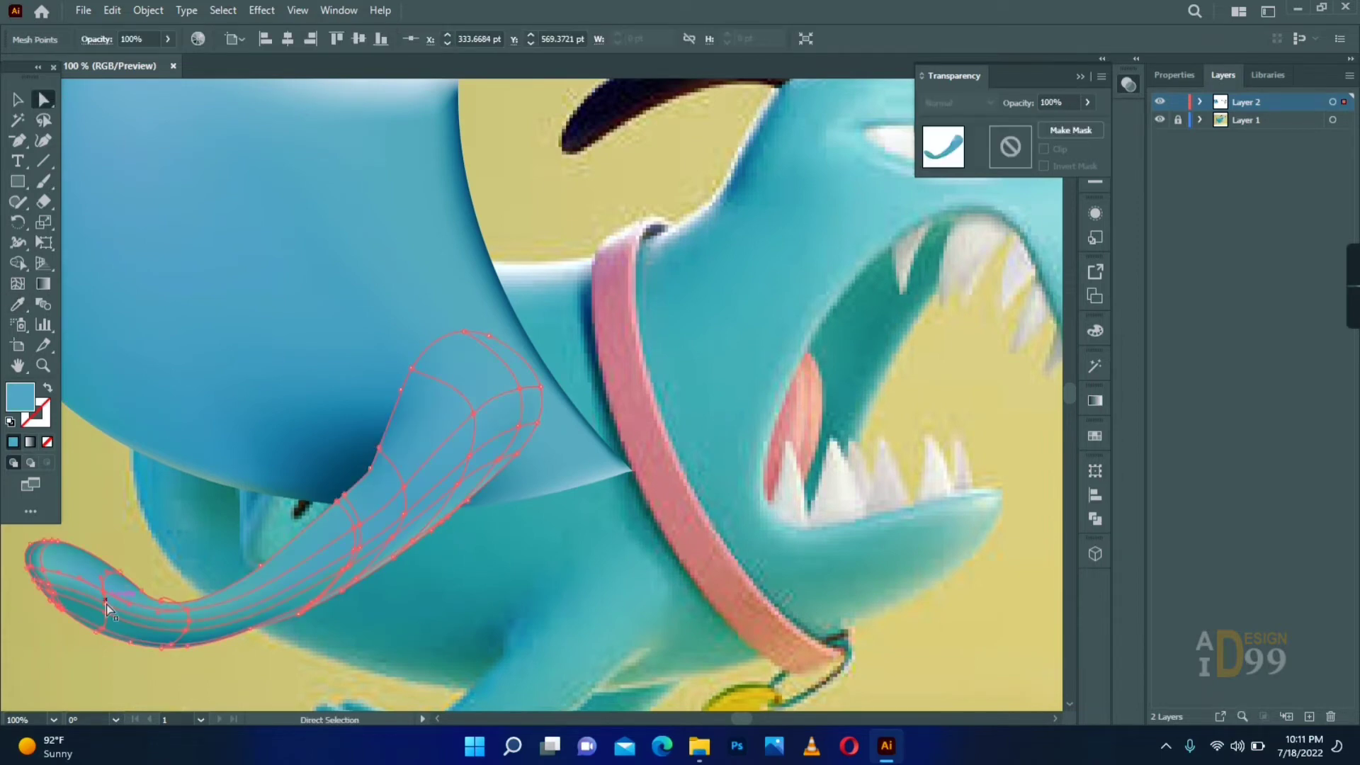
key("ctrl+shift+a")
key("ctrl+0")
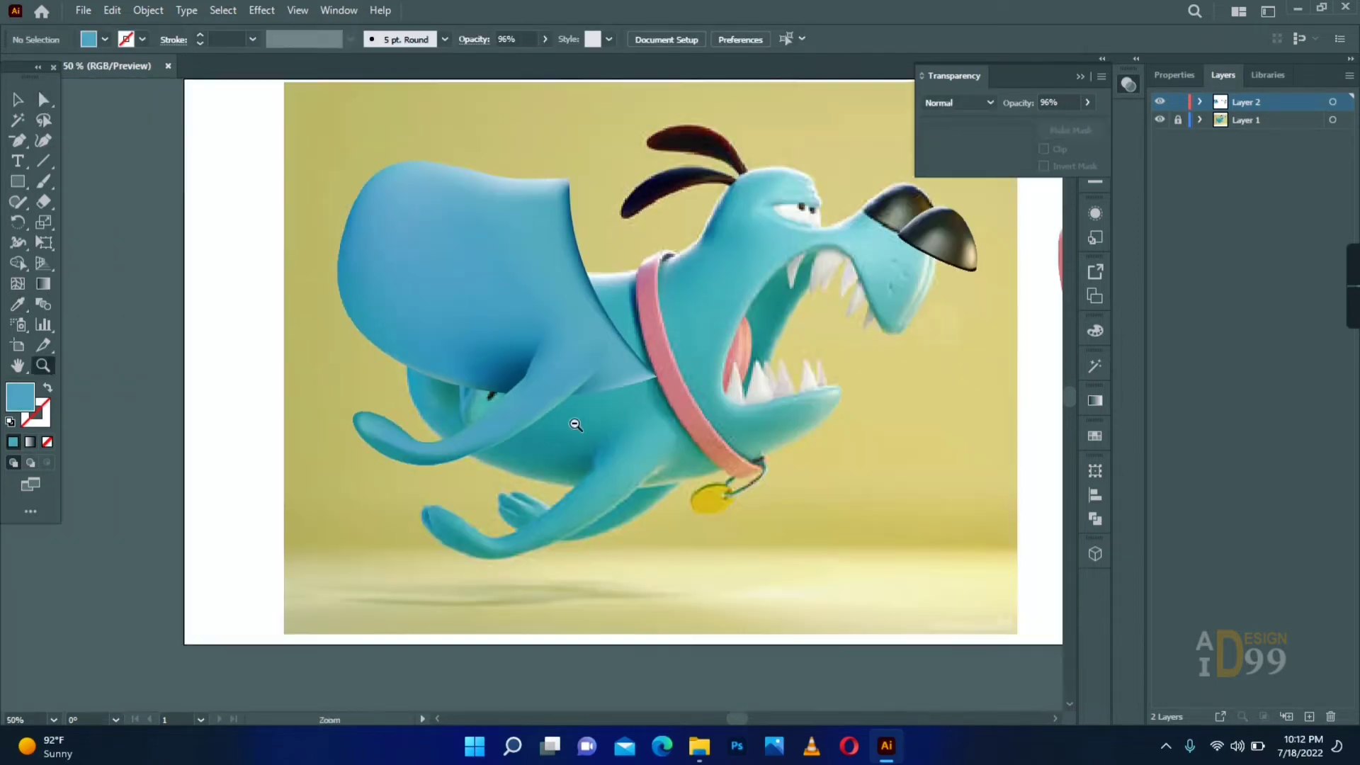
- Add a mesh point on the leg beside the armpit and colour it with the dark blue sampled from the body shadow
key("a")
left_click(391, 527)
left_click(234, 453)
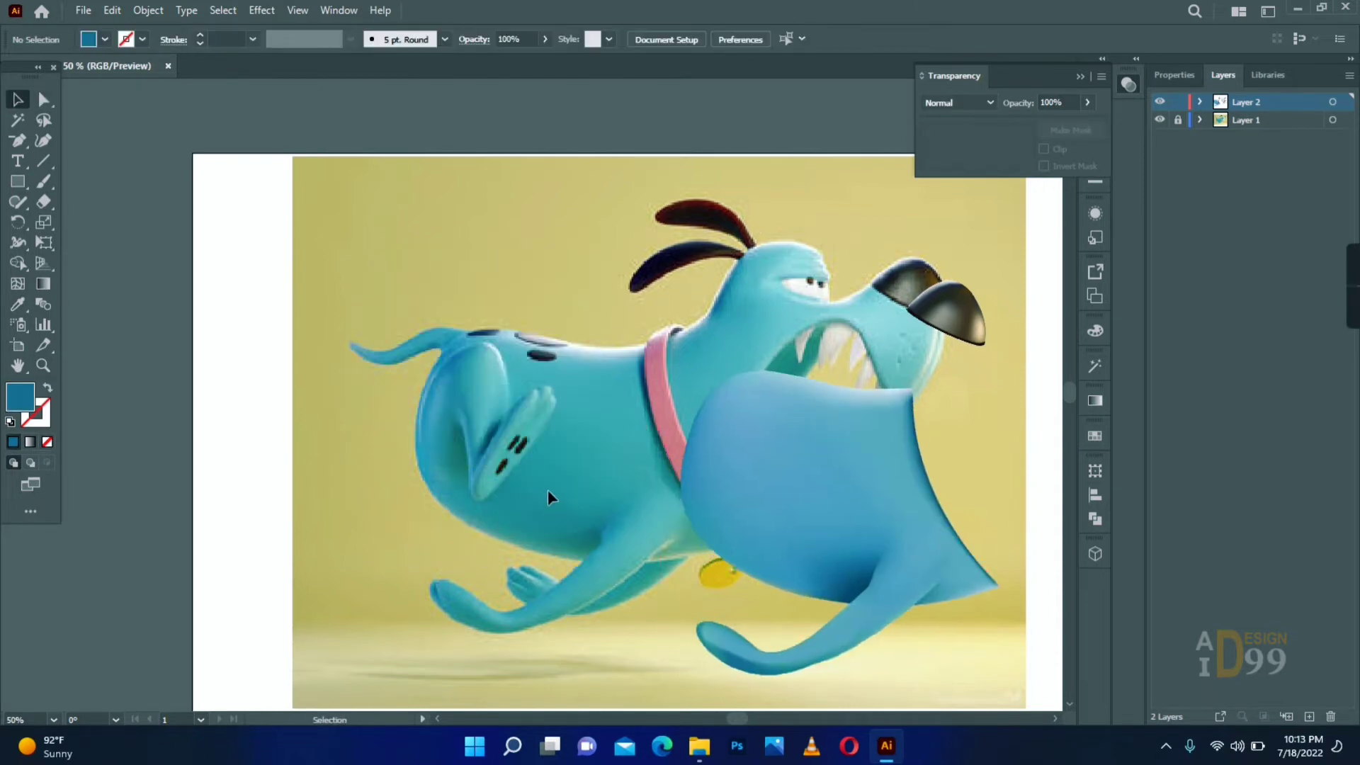
scroll(547, 490, "up", 3)
key("u")
left_click(551, 411)
key("i")
left_click(495, 419)
key("ctrl+shift+a")
- Add a mesh line close to the leg's upper edge and adjust its points beside the armpit shadow
key("u")
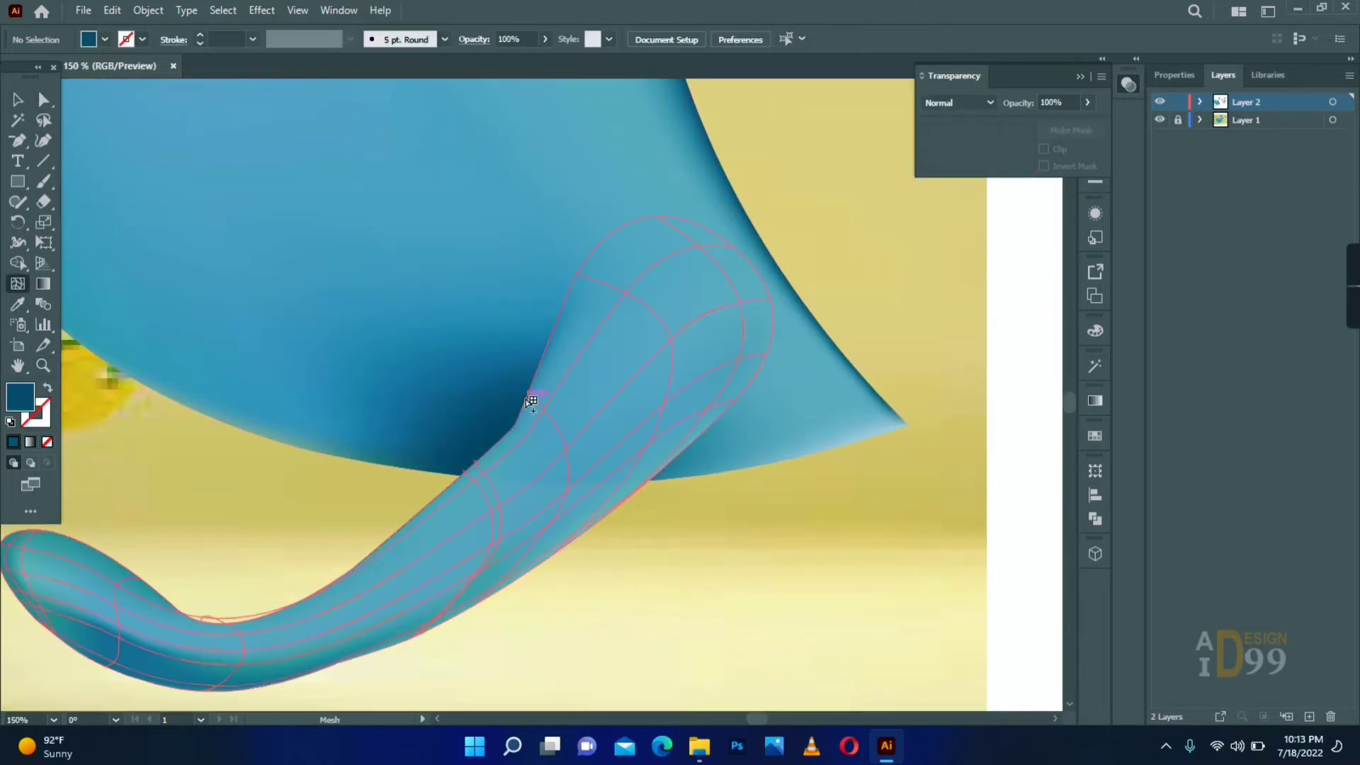
left_click(530, 394)
key("a")
left_click(699, 608)
left_click(477, 465)
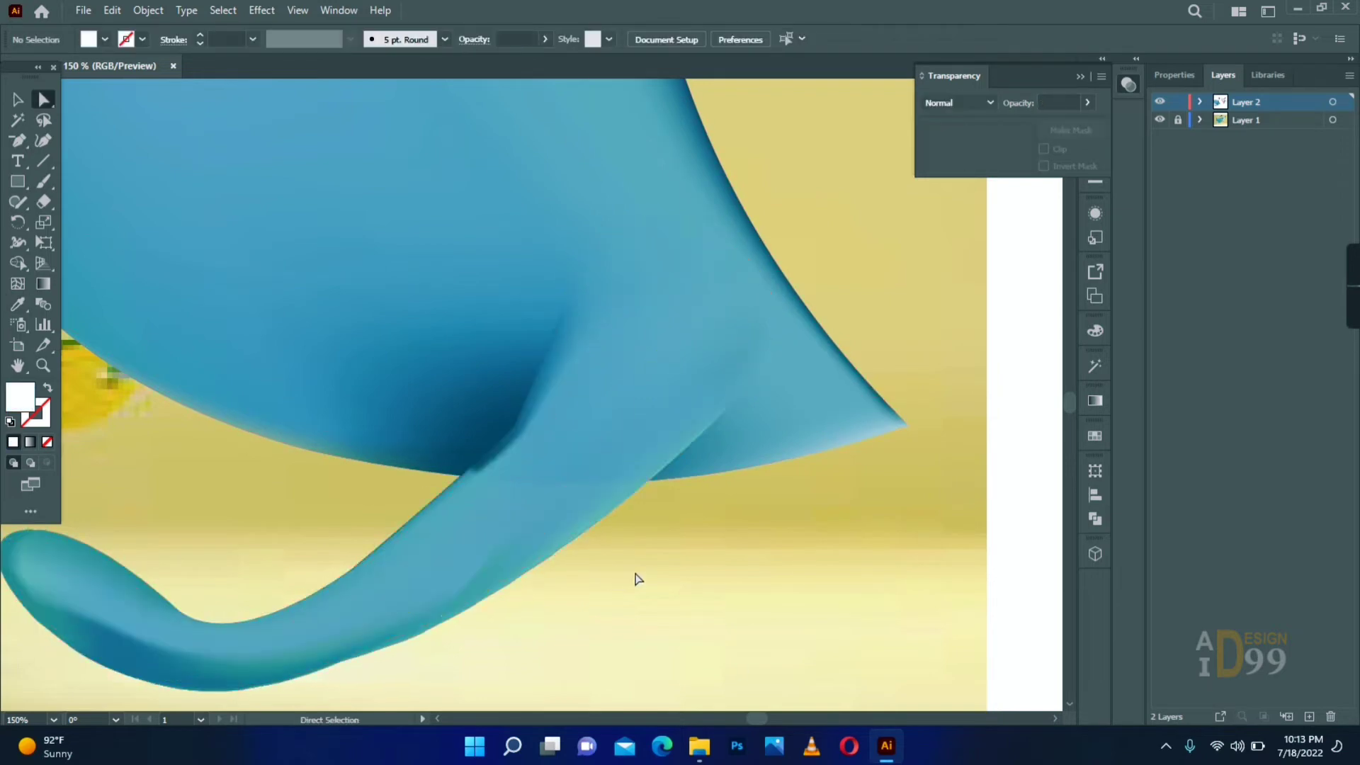
left_click_drag(546, 419, 550, 422)
left_click(609, 559)
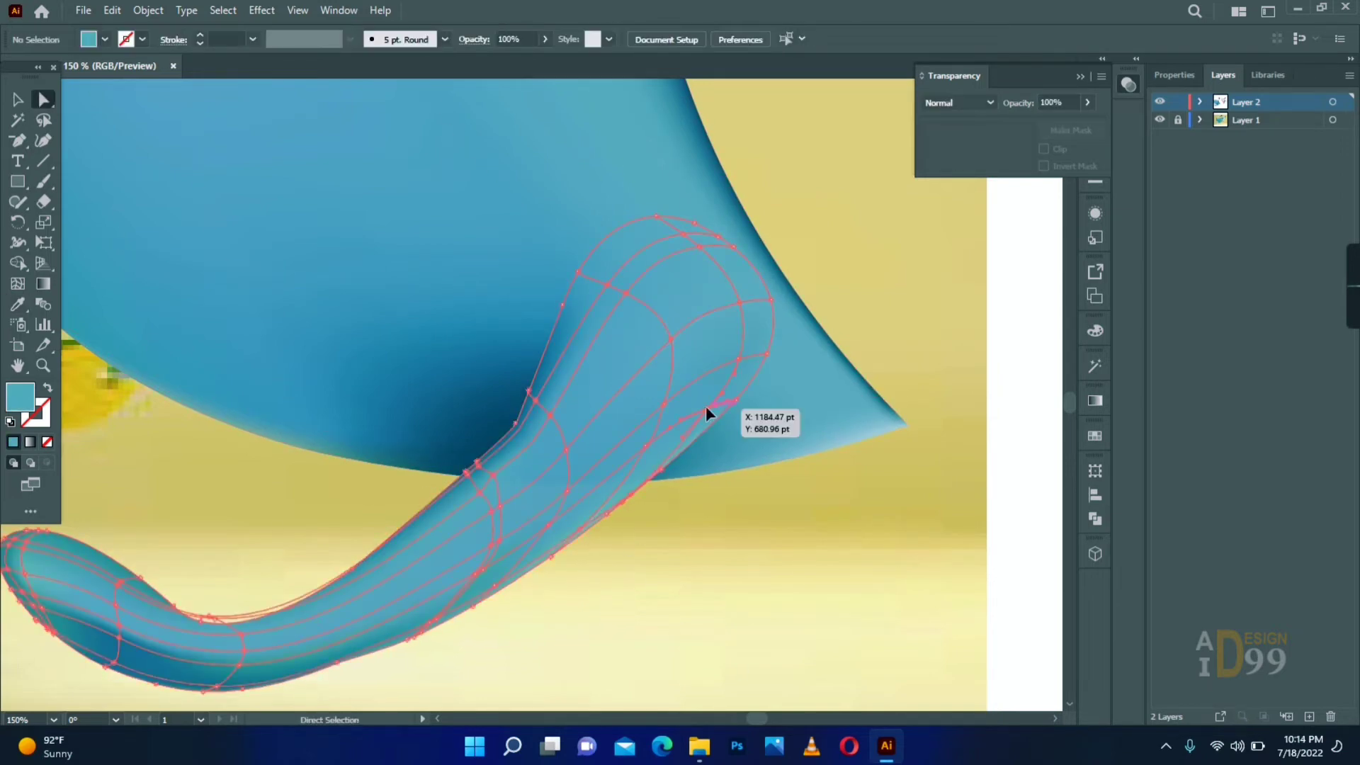
- Apply a light highlight colour from the Color Picker to the mesh points on the leg's underside below the chest
left_click(736, 400)
key("i")
double_click(20, 397)
left_click(801, 376)
left_click(1153, 337)
key("a")
left_click(623, 502)
left_click(609, 538)
left_click(473, 605)
left_click(528, 642)
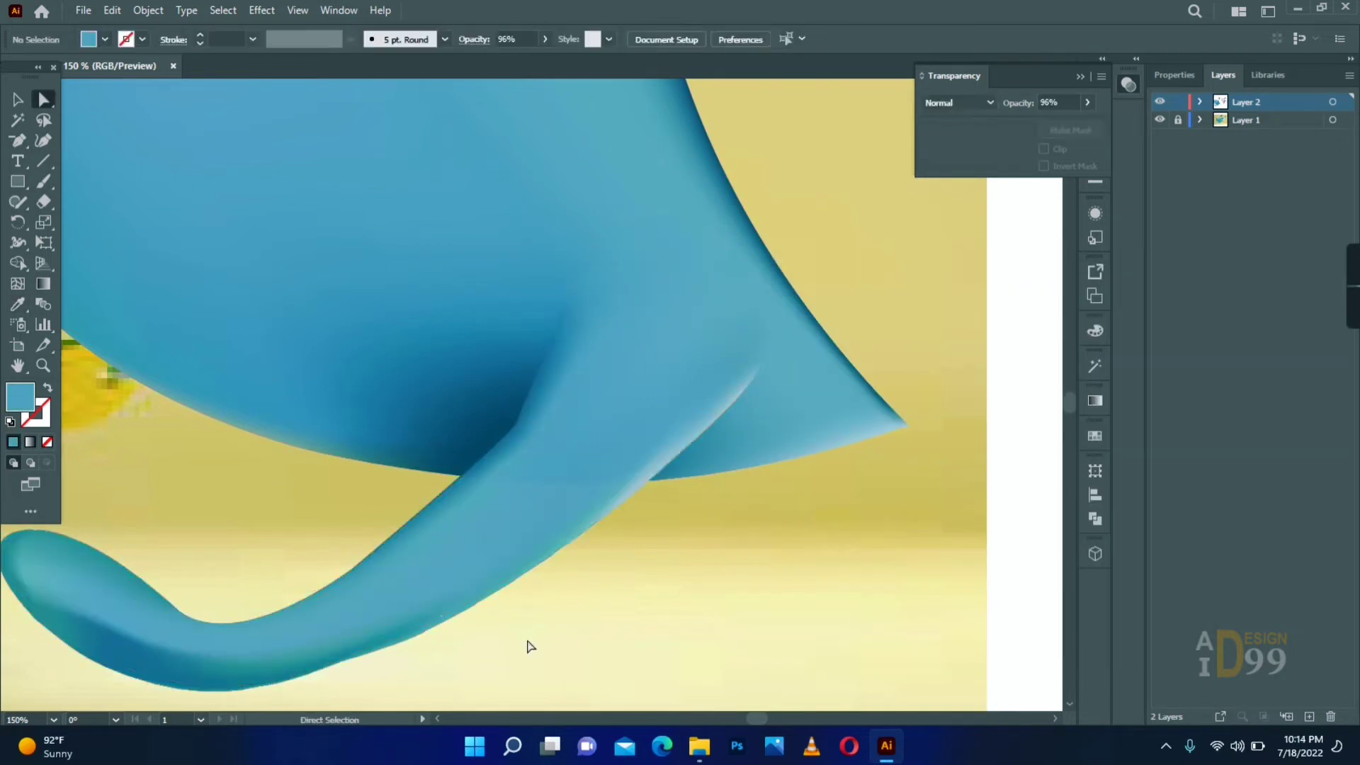
- Recolour the mesh points farther down the leg's underside with blue sampled from the leg to soften the green edge
left_click(478, 593)
left_click(472, 606)
key("i")
key("a")
left_click(496, 641)
left_click(583, 530)
left_click(586, 600)
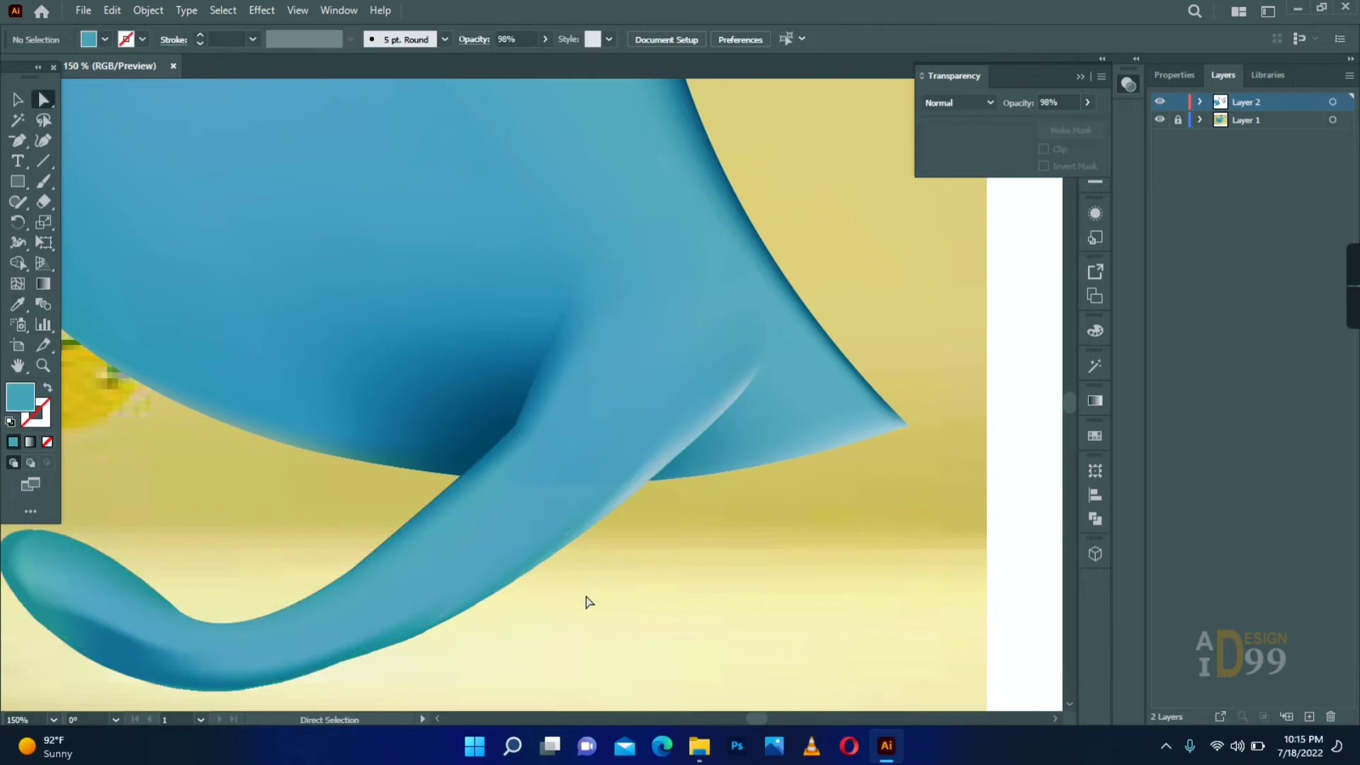
- Adjust and recolour the mesh points on the paw and the leg's bend with blue tones from the leg
left_click_drag(212, 609, 426, 574)
left_click_drag(333, 603, 335, 616)
left_click(331, 575)
key("i")
key("a")
left_click(162, 566)
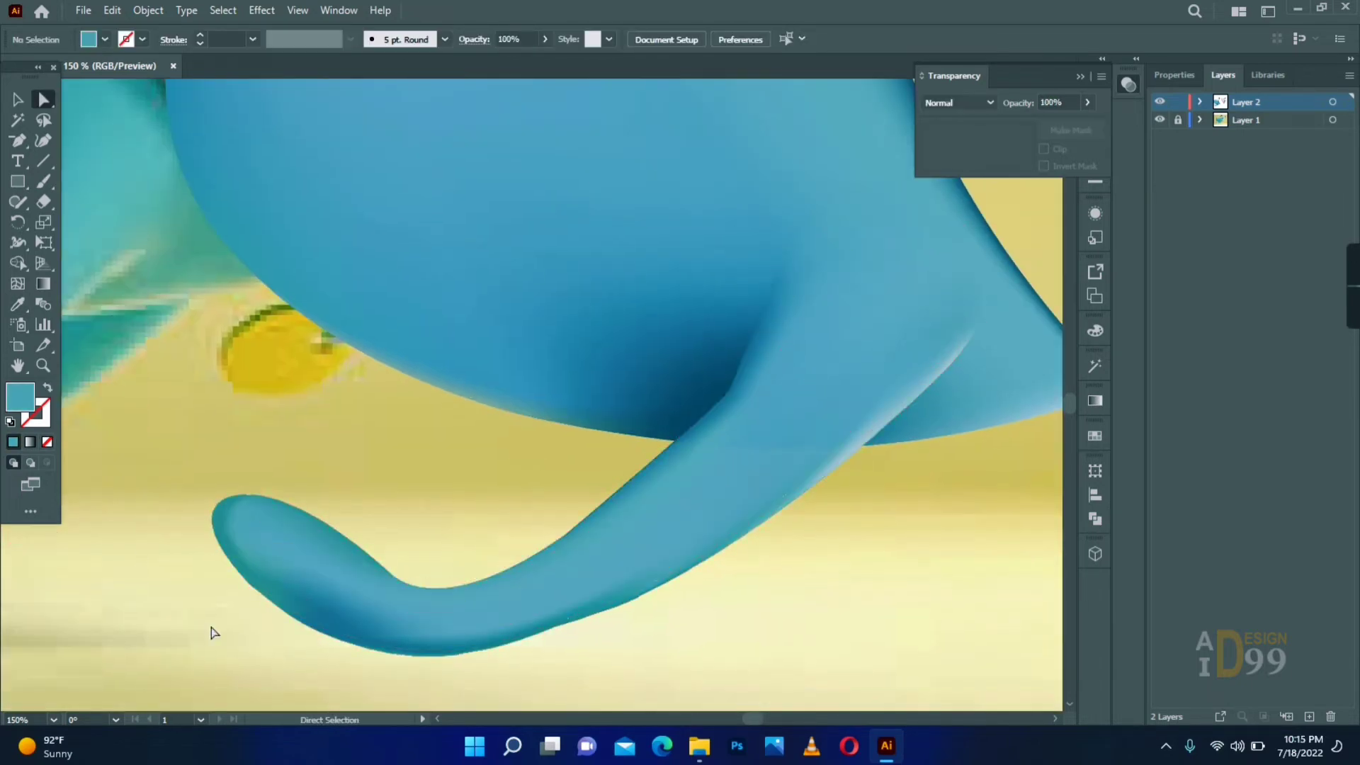
- Recolour the body mesh point beside the shoulder joint with blue sampled from the nearby body
left_click(616, 372, "alt")
left_click(616, 372, "alt")
left_click(616, 372, "alt")
left_click_drag(683, 409, 547, 487)
left_click(531, 282)
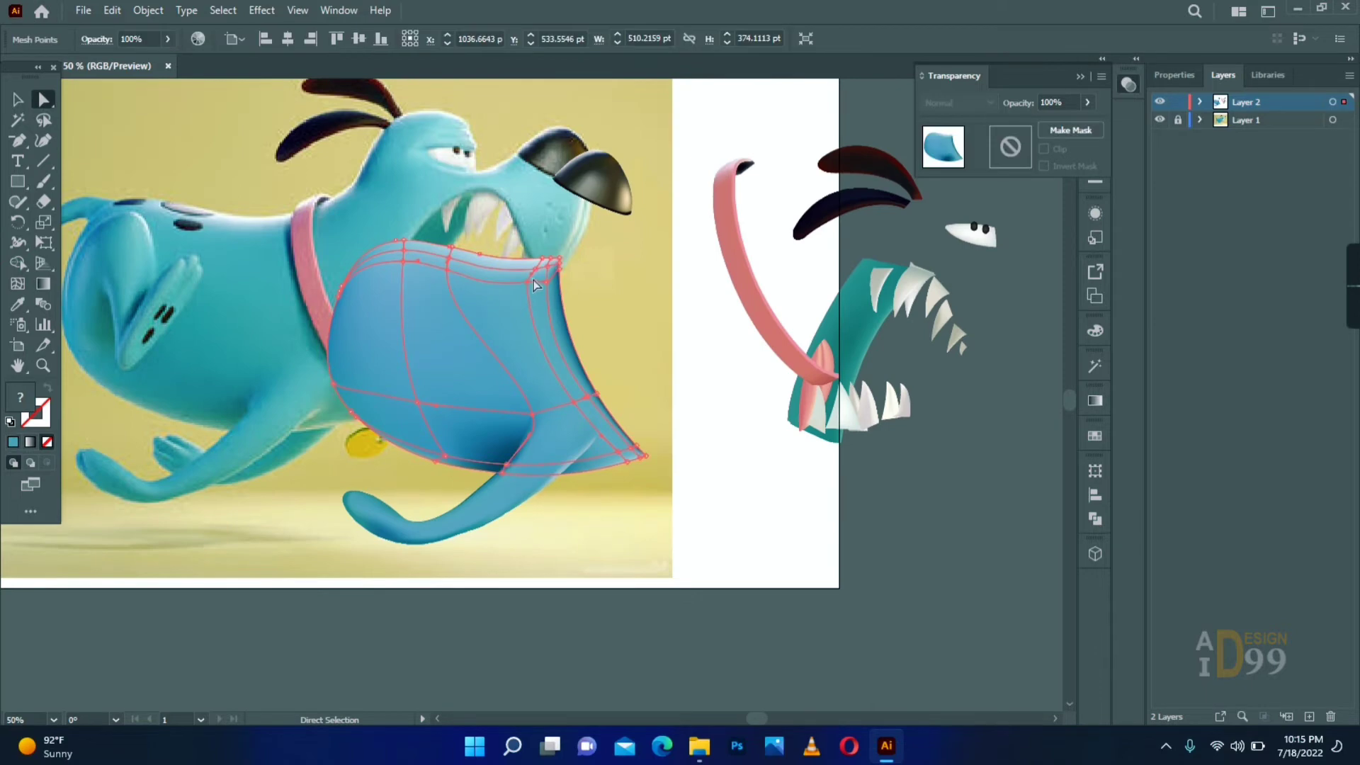
left_click(573, 400)
key("i")
left_click(554, 382)
key("a")
left_click(648, 519)
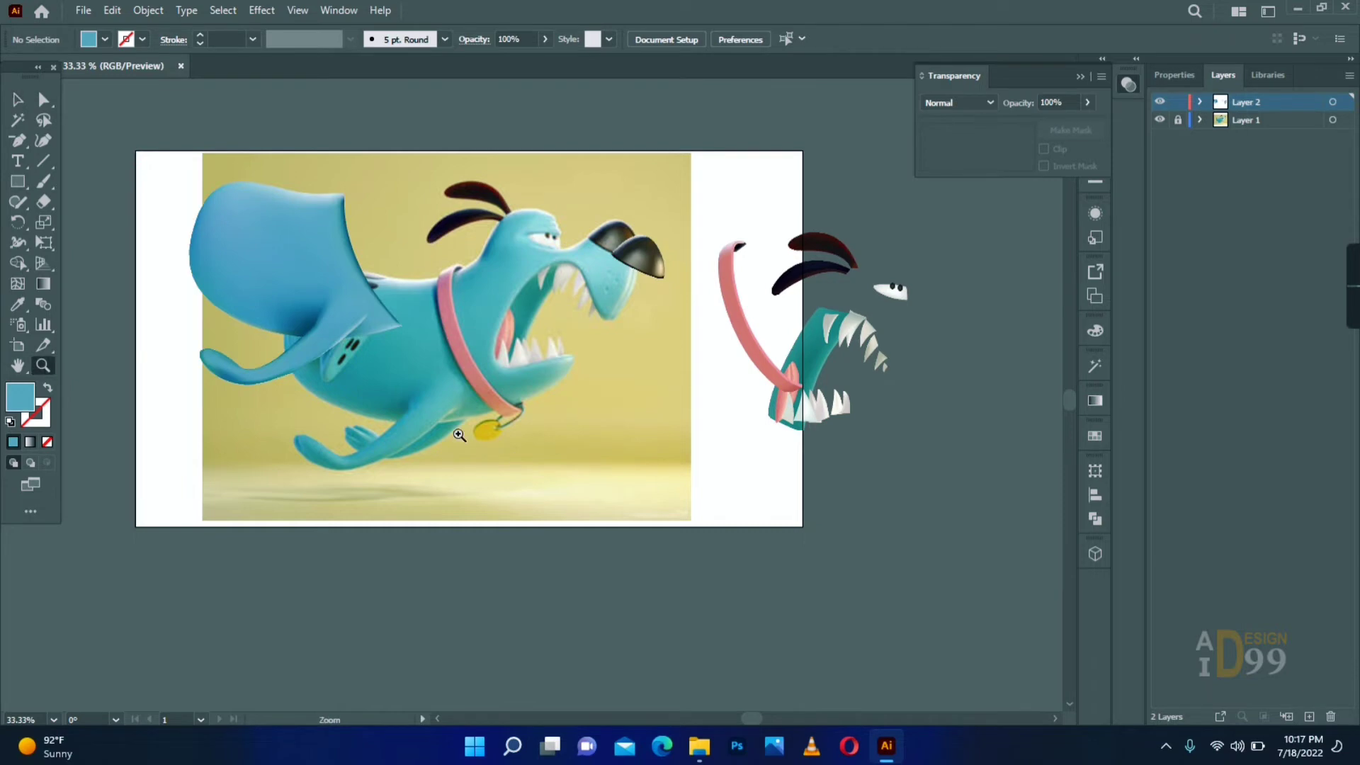
- Trace the far front leg's visible part below the chest with the Pen tool as an unfilled closed path
key("ctrl+1")
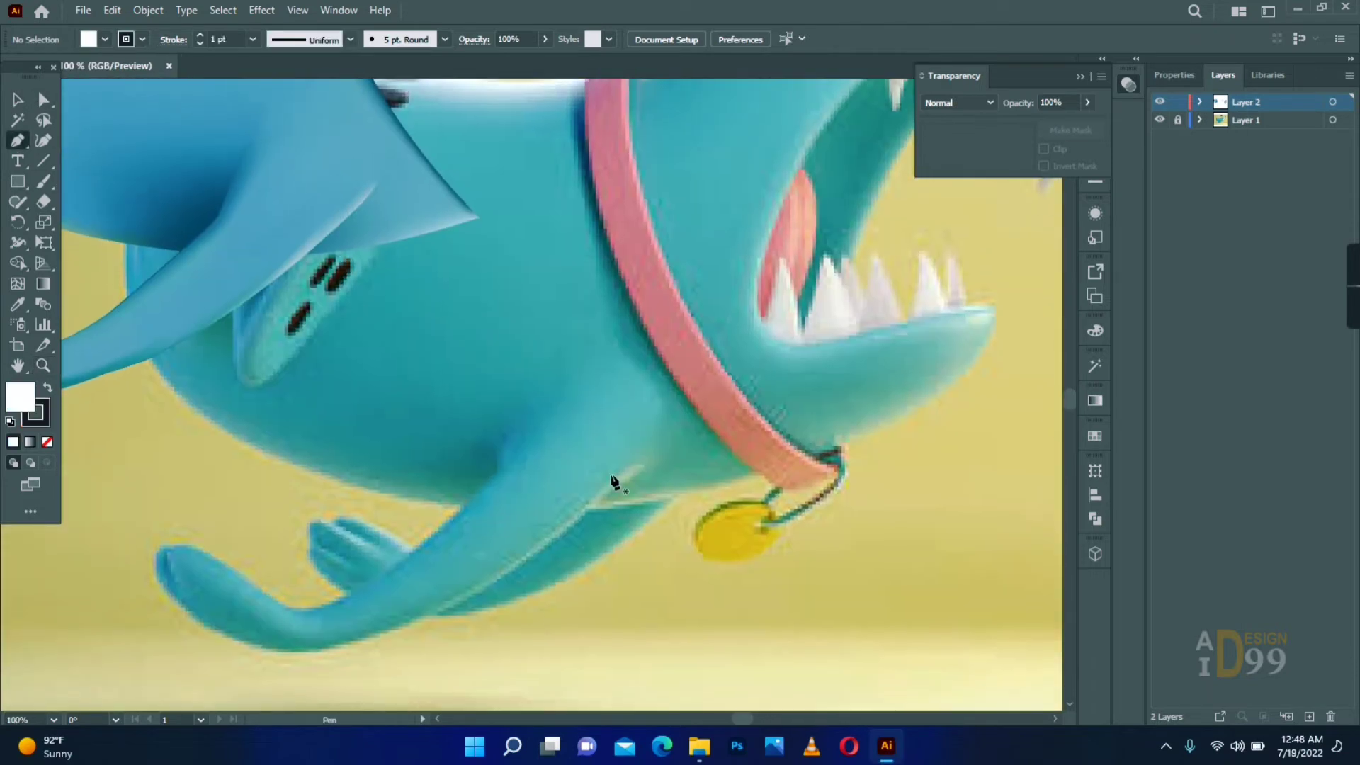
left_click(587, 506)
left_click(678, 490)
left_click_drag(472, 606, 468, 608)
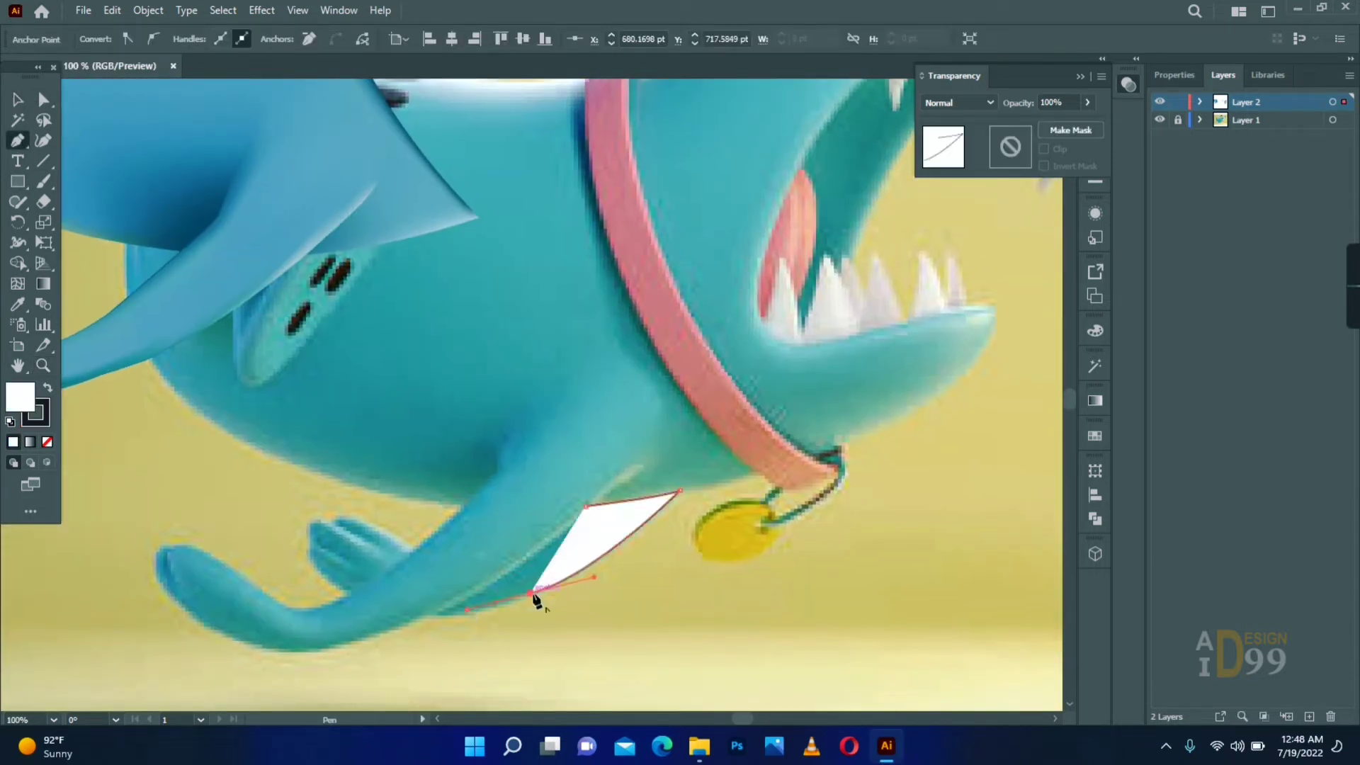
left_click(532, 593)
key("slash")
left_click(419, 617)
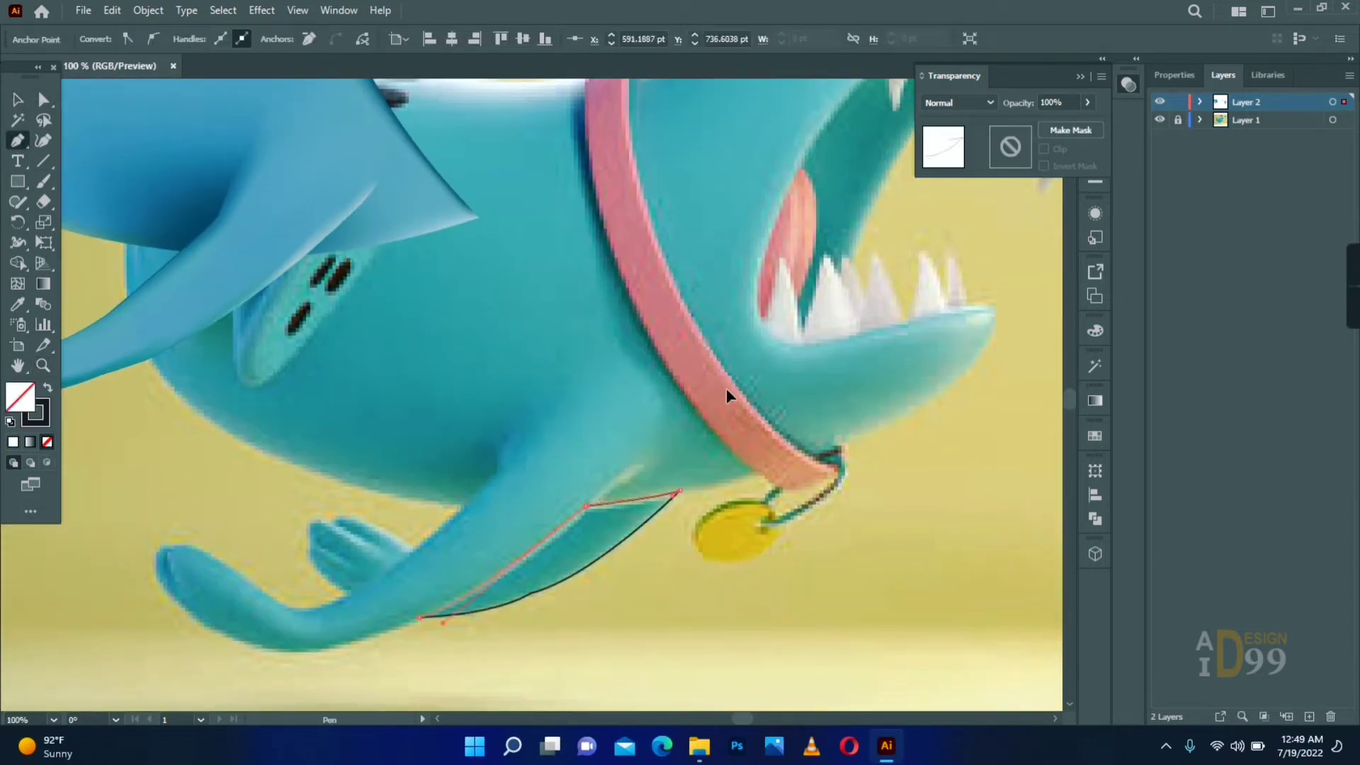
- Convert the far leg shape into a gradient mesh with two mesh points and show its layer in outline view
right_click(17, 202)
left_click(94, 241)
left_click(18, 283)
left_click(634, 533)
left_click(620, 535)
left_click(1160, 101, "ctrl")
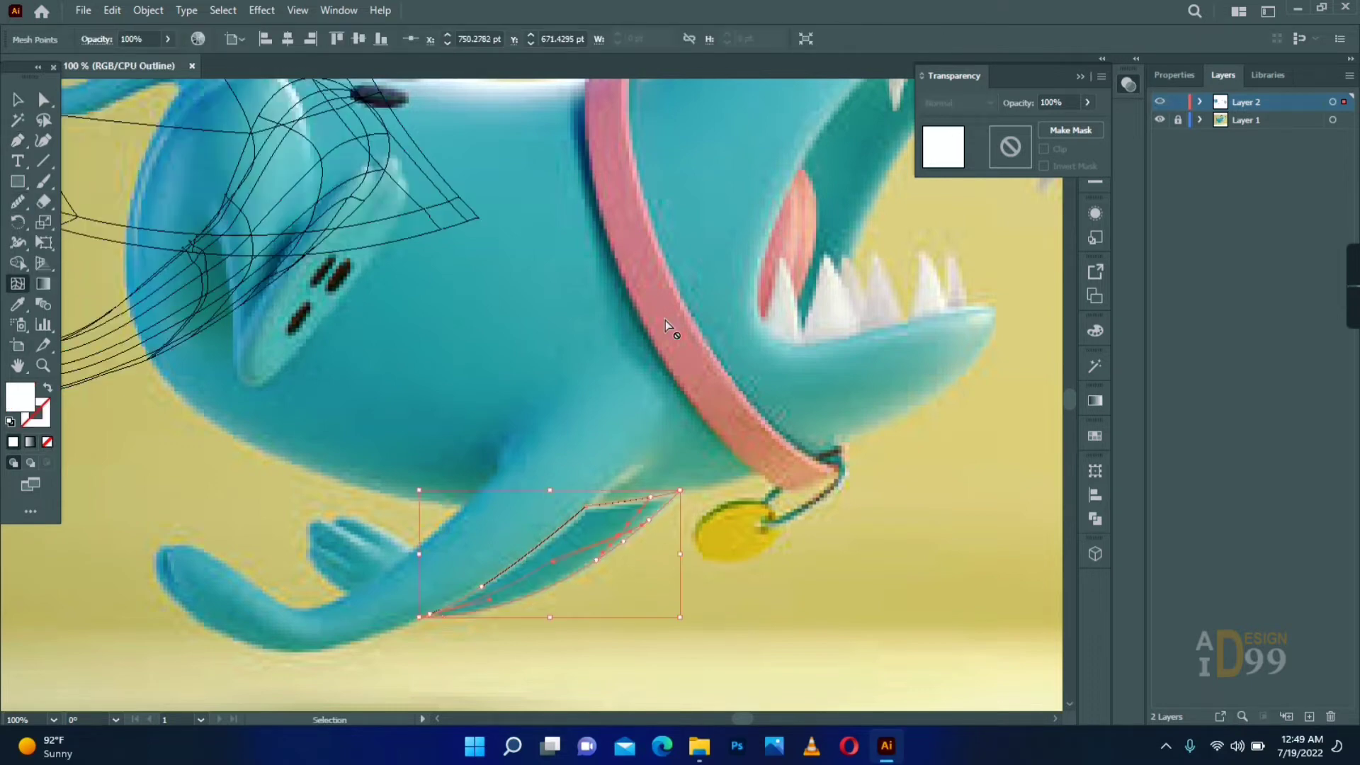
- Colour the far leg mesh teal from the reference, restore the preview, and place a mesh point near its upper corner
left_click(596, 676)
key("a")
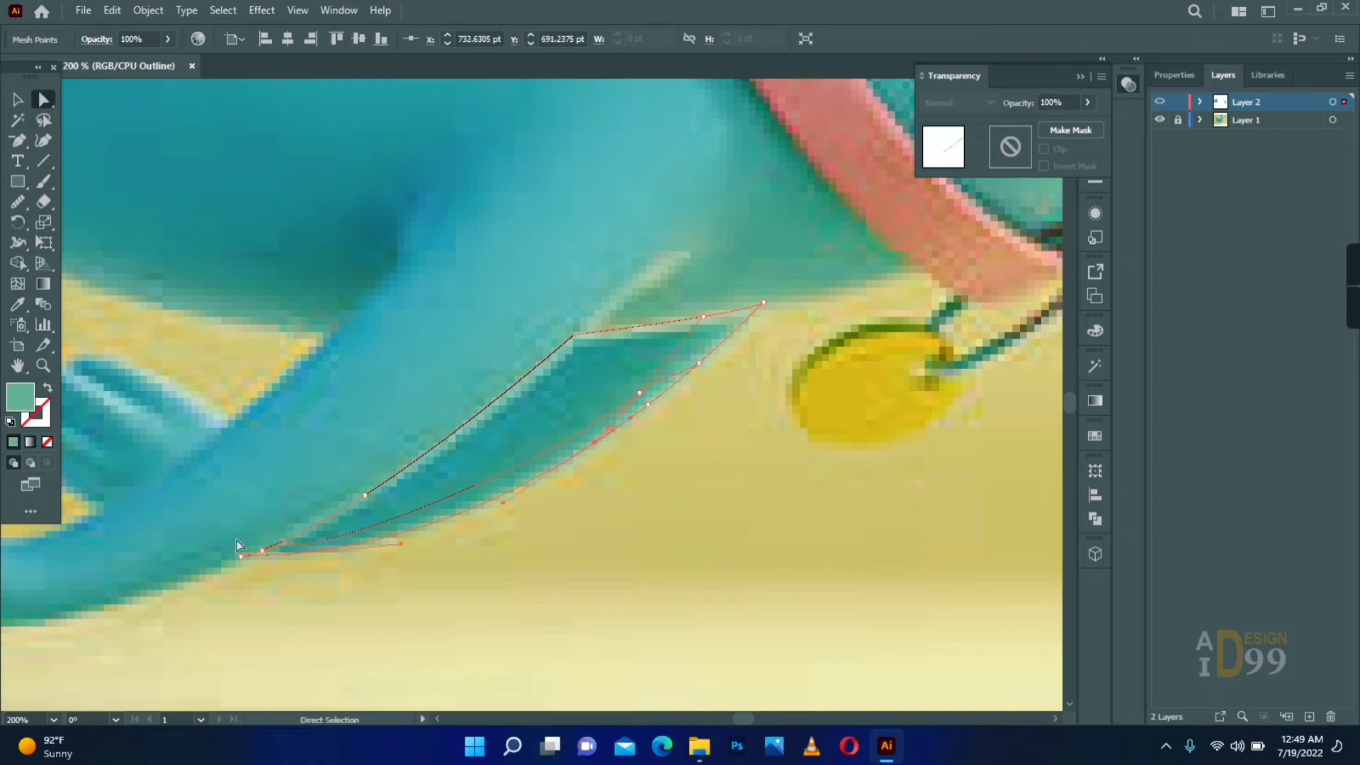
key("ctrl+y")
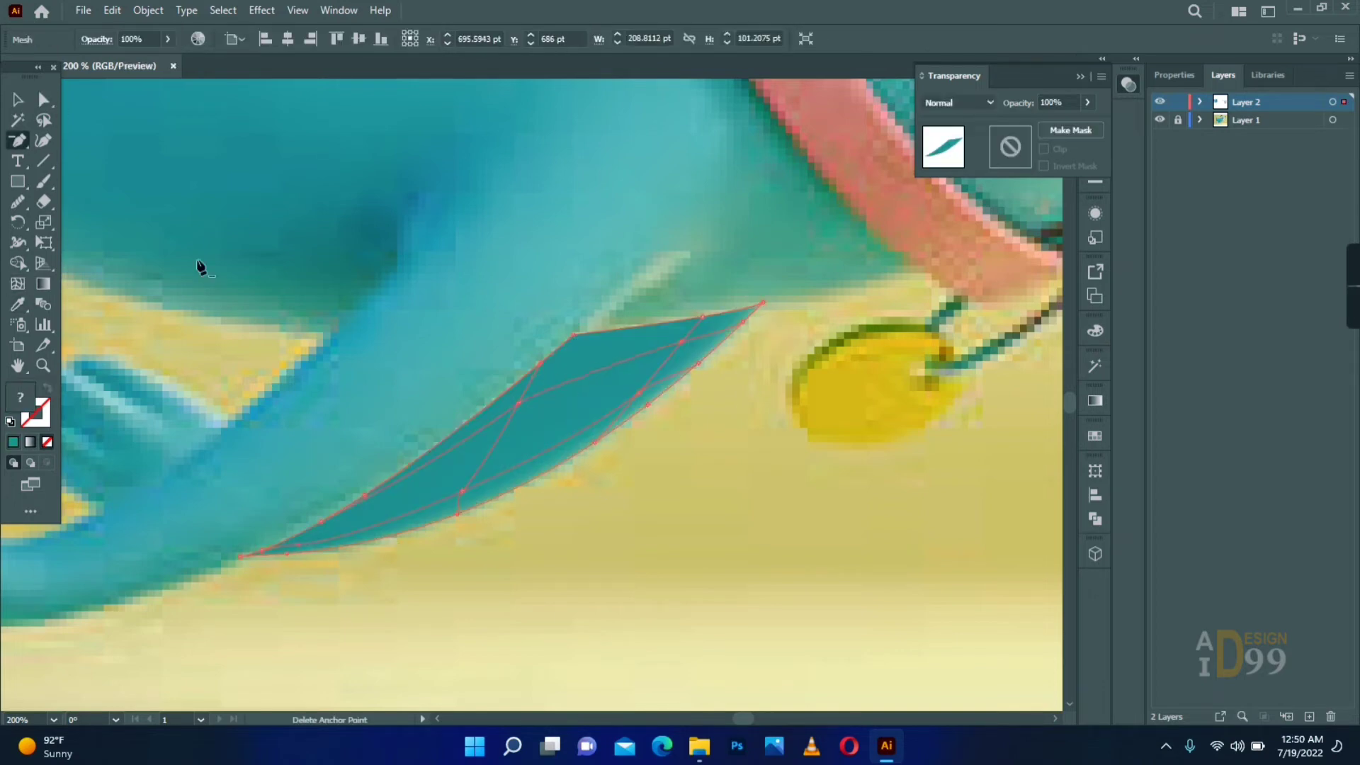
left_click_drag(585, 366, 588, 364)
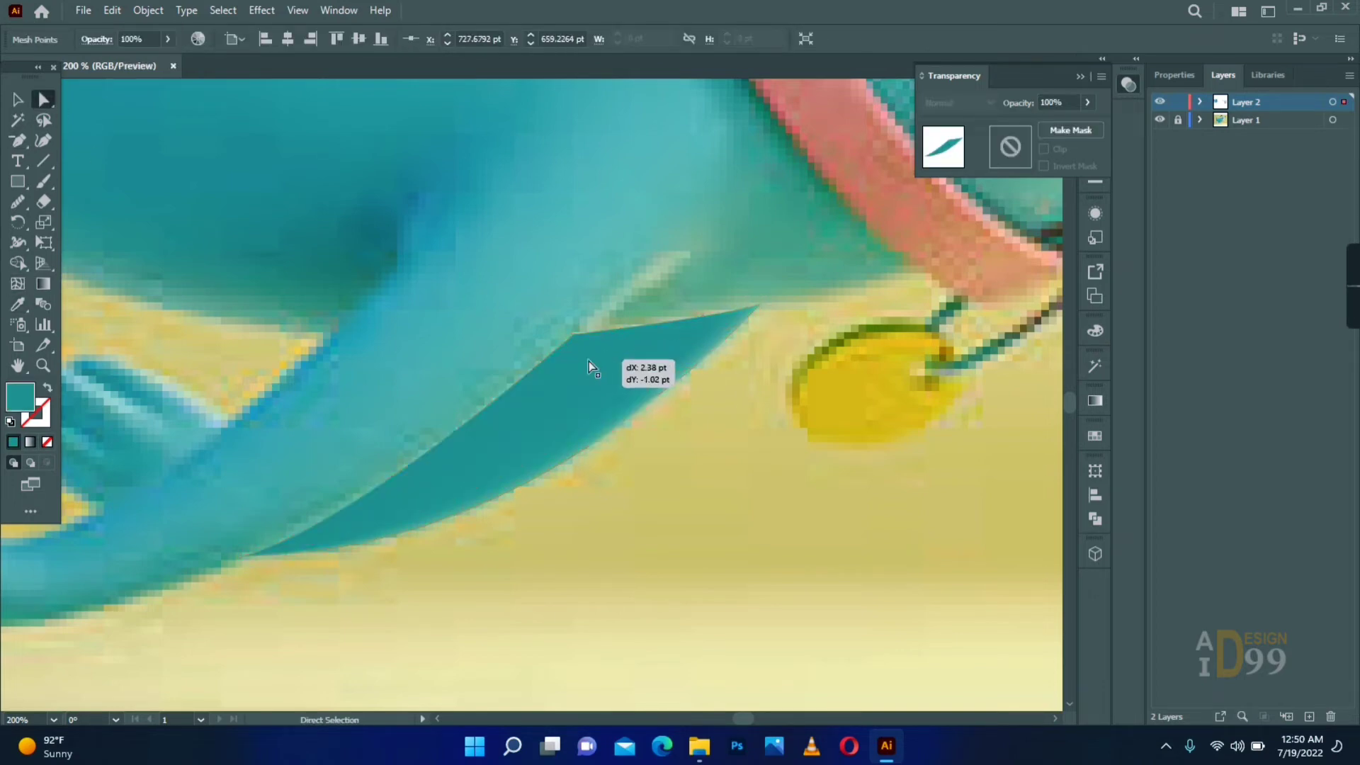
- Move the far leg mesh off the reference to just beneath the assembled blue front leg
key("v")
left_click(366, 277)
key("z")
left_click(379, 416, "alt")
key("v")
left_click_drag(648, 380, 358, 128)
right_click(358, 129)
left_click(66, 133)
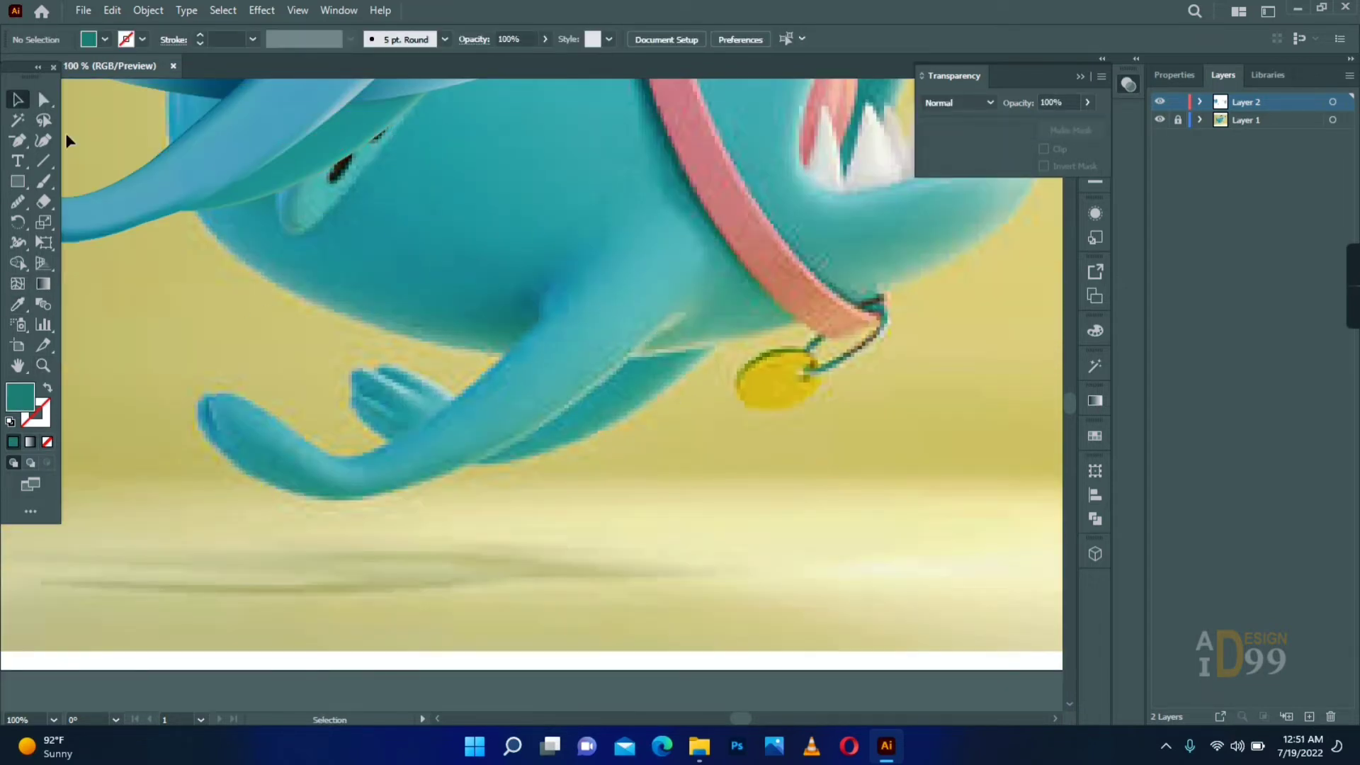
- Recolour the far leg's inner mesh points with blue sampled from the front leg and nudge the one near the upper corner
key("z")
left_click(357, 142)
key("v")
left_click(522, 385)
key("a")
left_click(544, 352)
key("i")
left_click(470, 304)
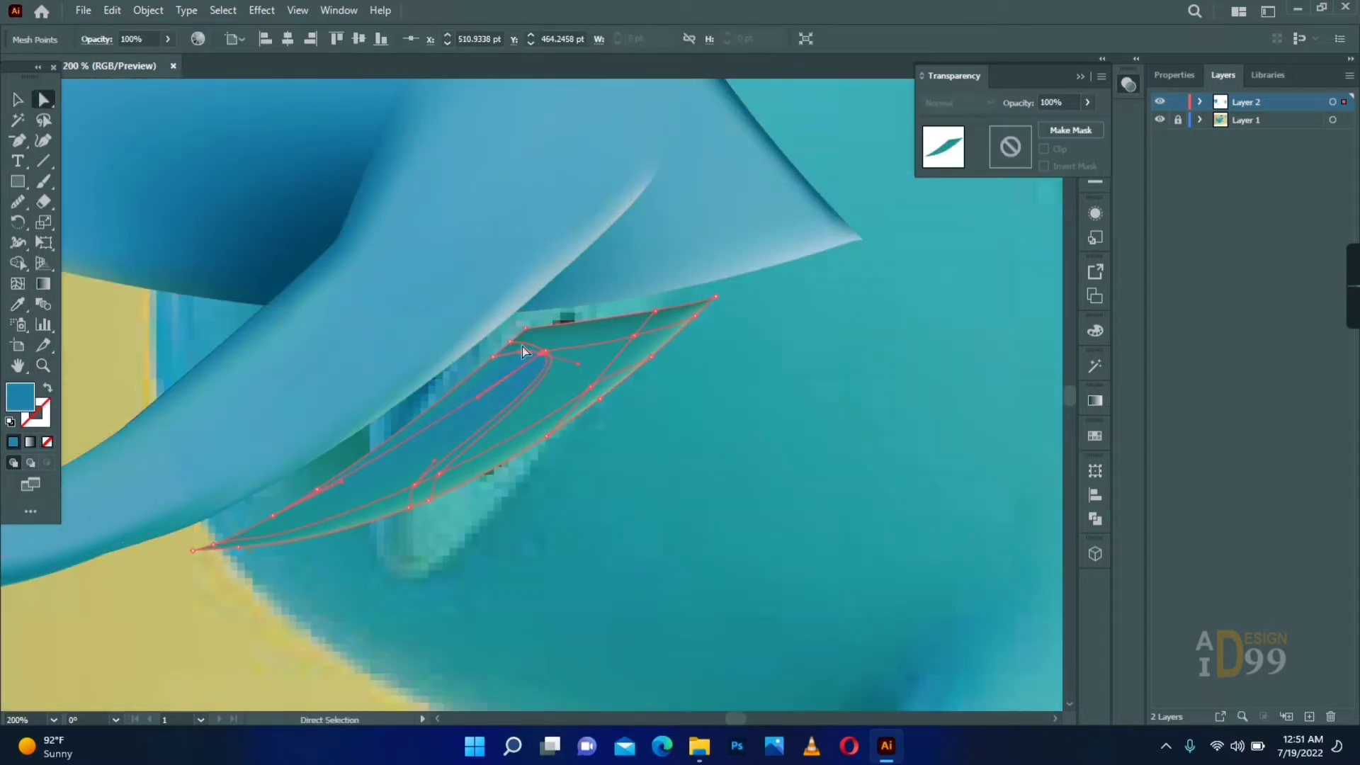
left_click_drag(545, 352, 548, 352)
left_click(439, 478)
left_click(492, 520)
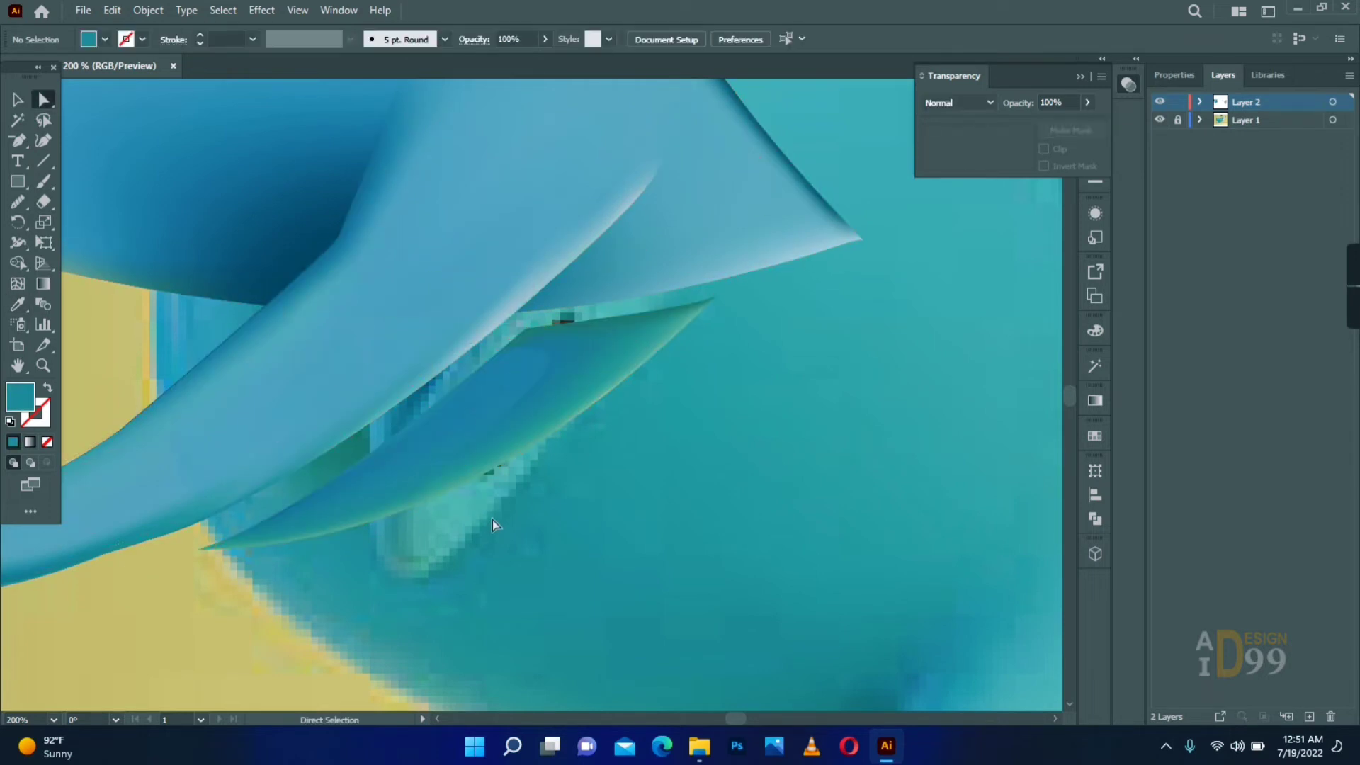
- Recolour the mesh points along the far leg's lower edge and tip with blue tones sampled from the front leg
left_click_drag(693, 274, 743, 320)
left_click(651, 357)
left_click(475, 335)
key("a")
left_click(409, 508)
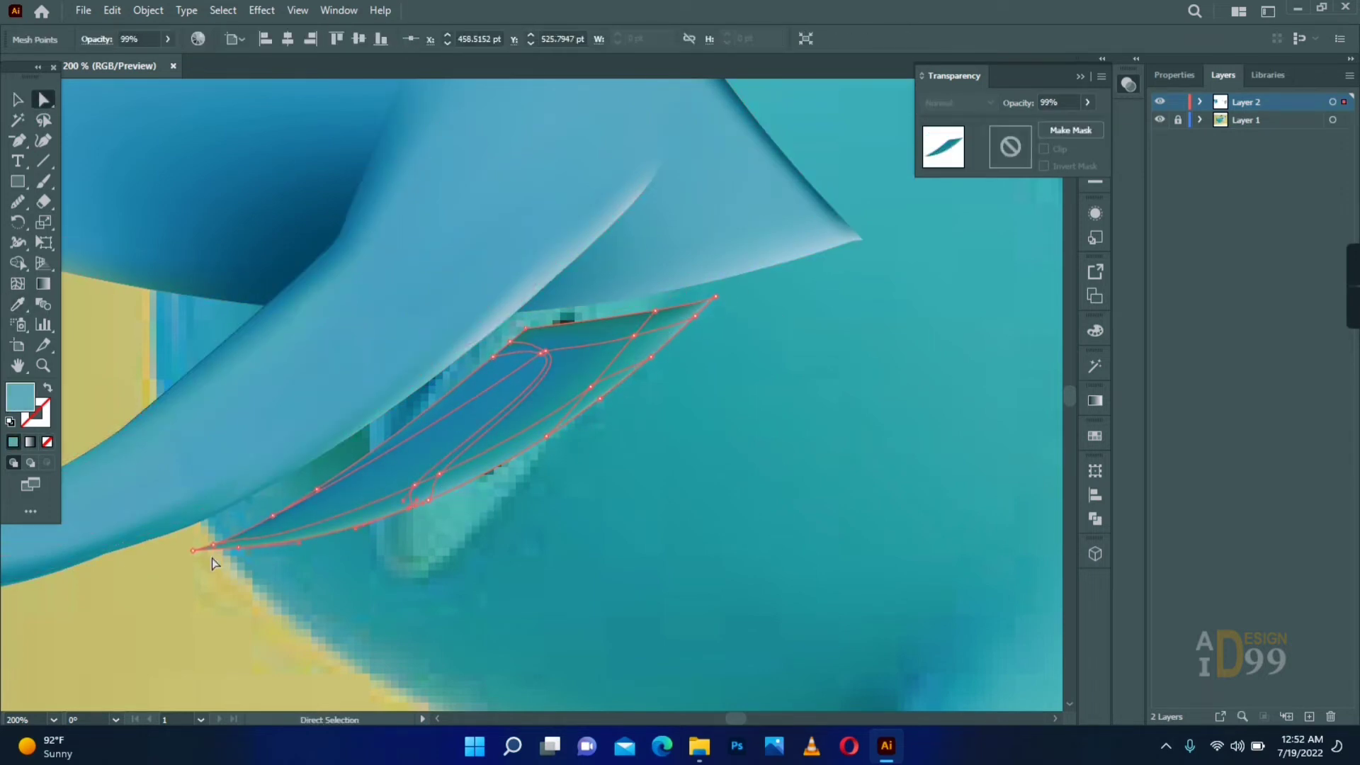
left_click(599, 381)
left_click(720, 384)
left_click(545, 352)
left_click(640, 443)
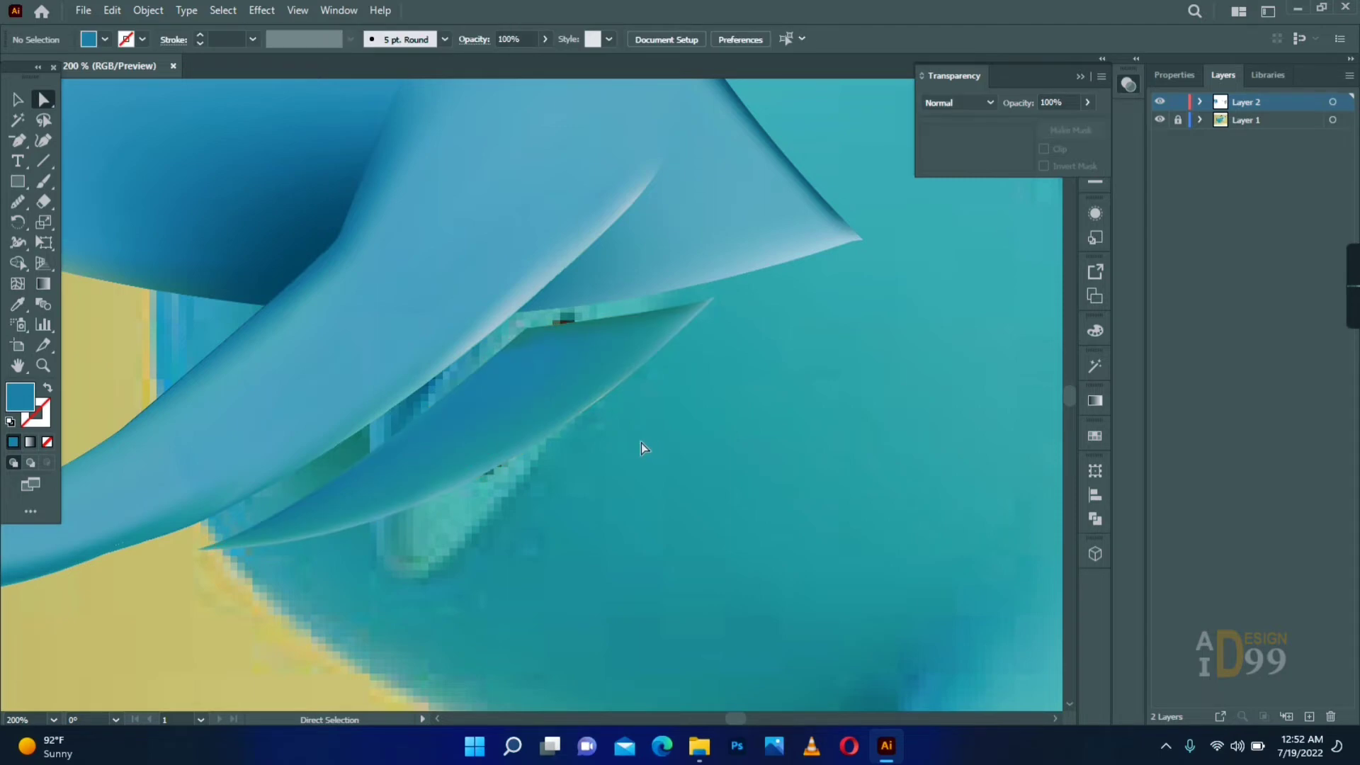
- Move the far leg mesh up against the underside of the assembled blue front leg, closing the gap
key("v")
left_click_drag(513, 401, 500, 382)
left_click(740, 419)
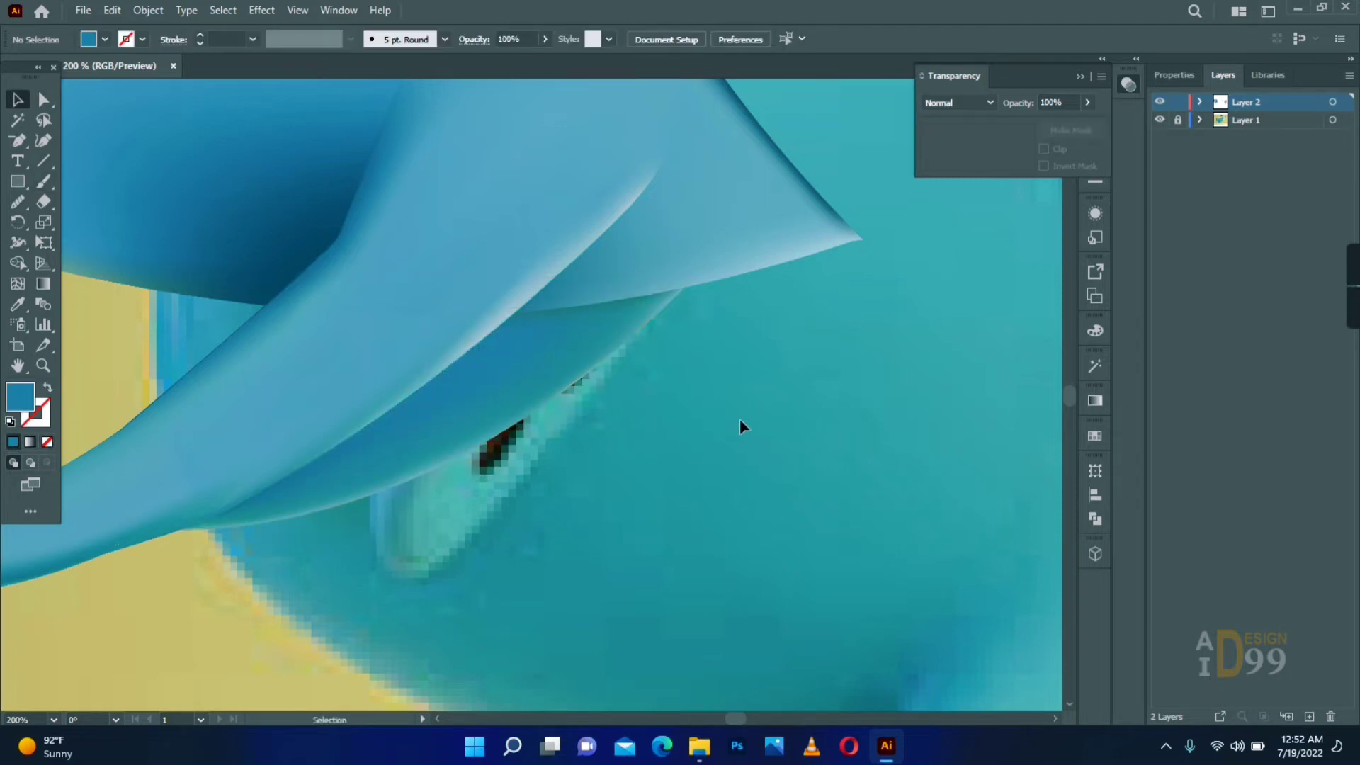
- Select the small paw mesh over the reference and shift its lower-right edge point toward the front leg's outline
key("z")
left_click(386, 411, "alt")
left_click_drag(397, 396, 547, 498)
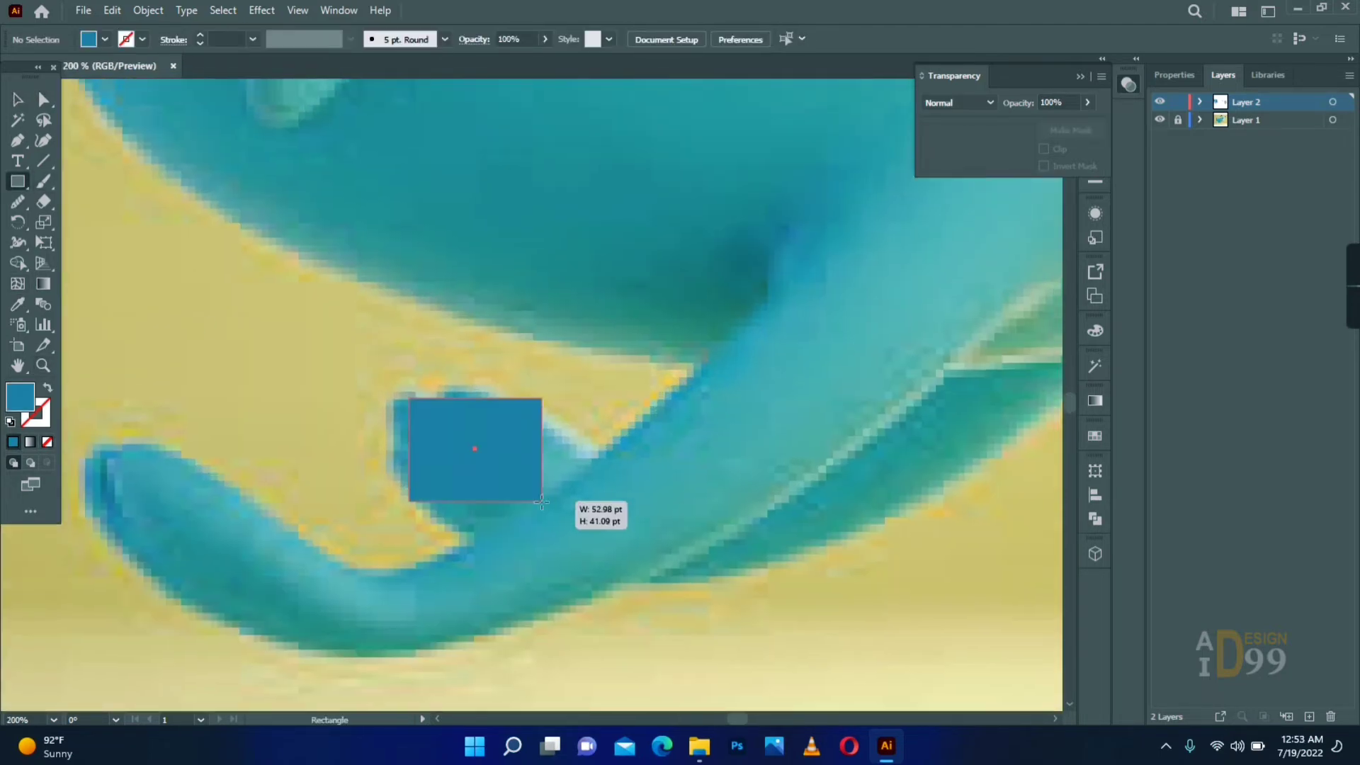
left_click_drag(553, 504, 588, 464)
key("v")
left_click(461, 404)
key("a")
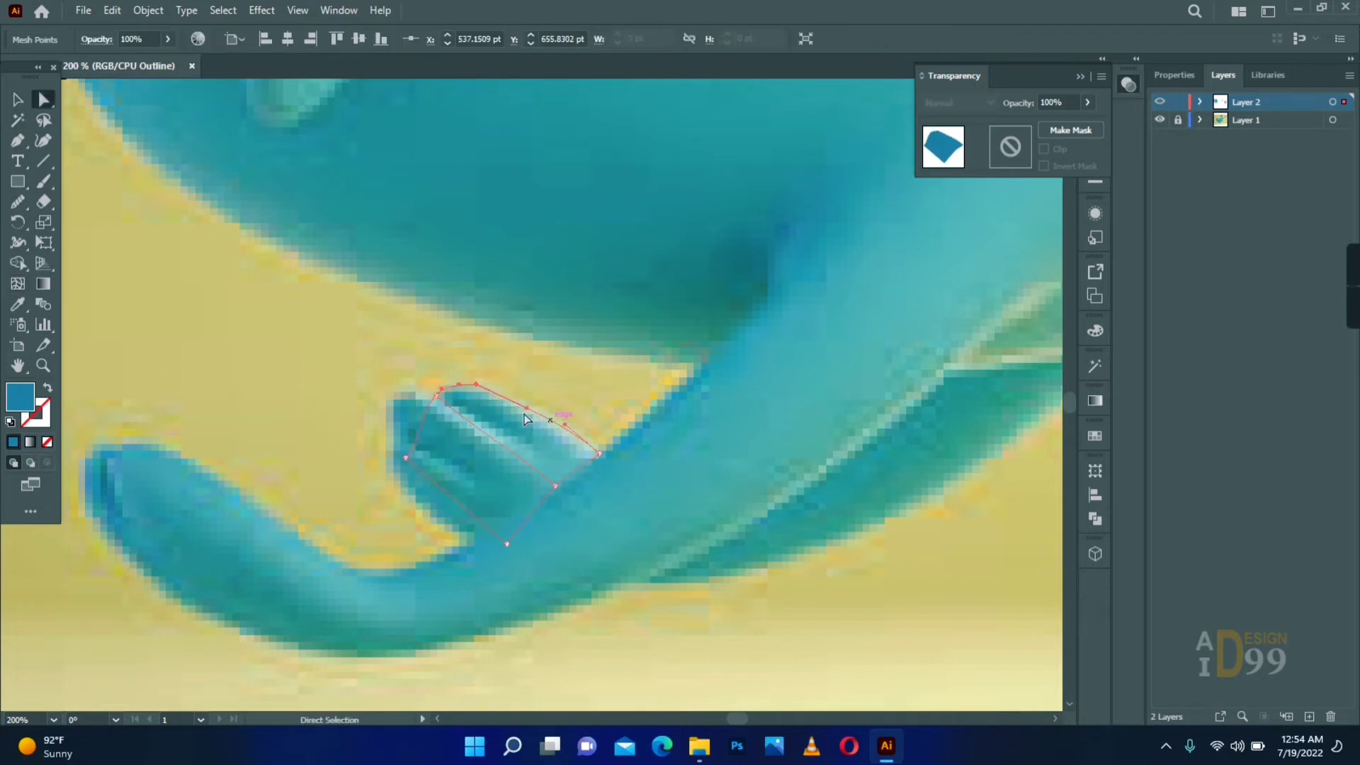
mouse_move(575, 479)
left_mouse_down()
mouse_move(582, 461)
mouse_move(579, 471)
left_mouse_up()
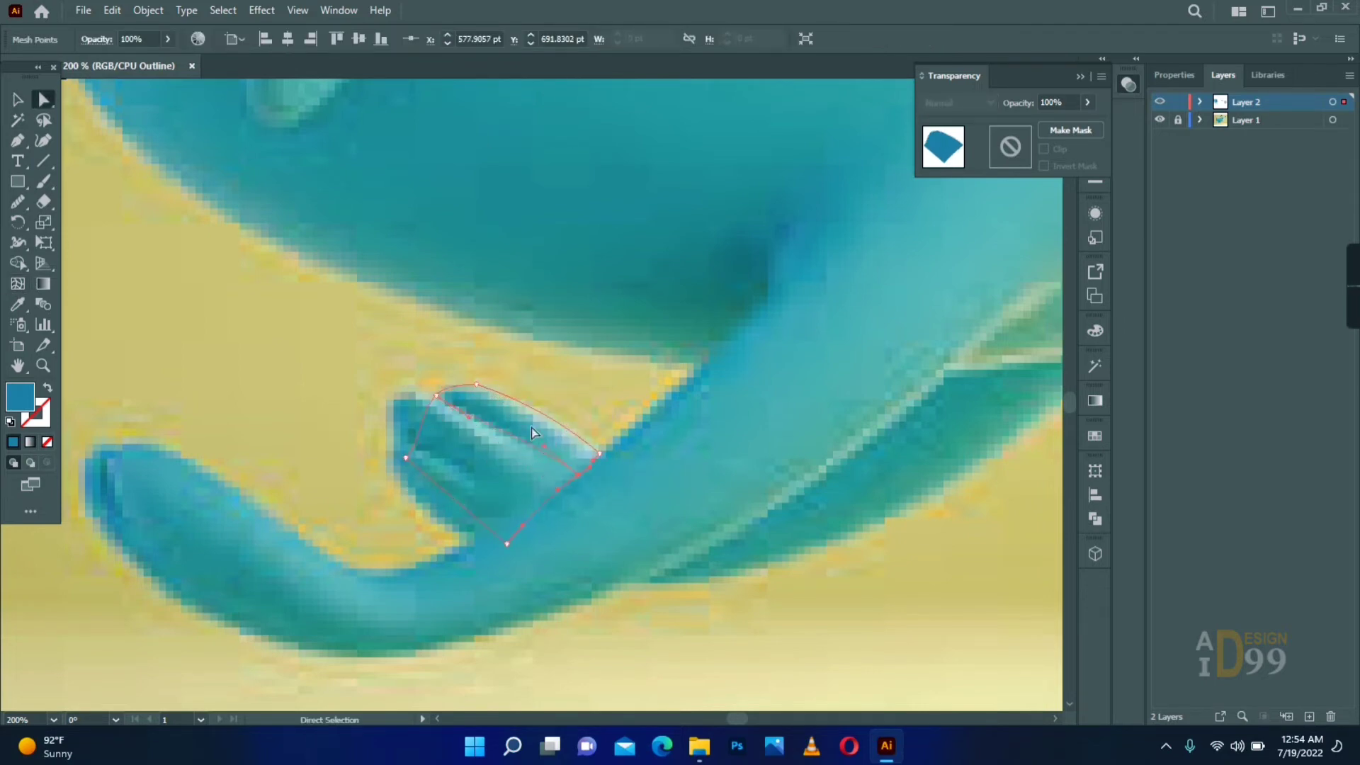
- Add an anchor point on the small paw mesh's left edge and reshape that edge to follow the reference's upper toe
right_click(18, 140)
left_click(106, 162)
left_click(407, 433)
key("a")
left_click(436, 396)
left_click_drag(427, 408, 388, 384)
left_click_drag(403, 412, 388, 444)
- Fit the small paw mesh's lower-left edge and bottom corner to the reference paw outline
left_click(425, 524)
left_click_drag(506, 544, 486, 544)
left_click_drag(451, 515, 418, 511)
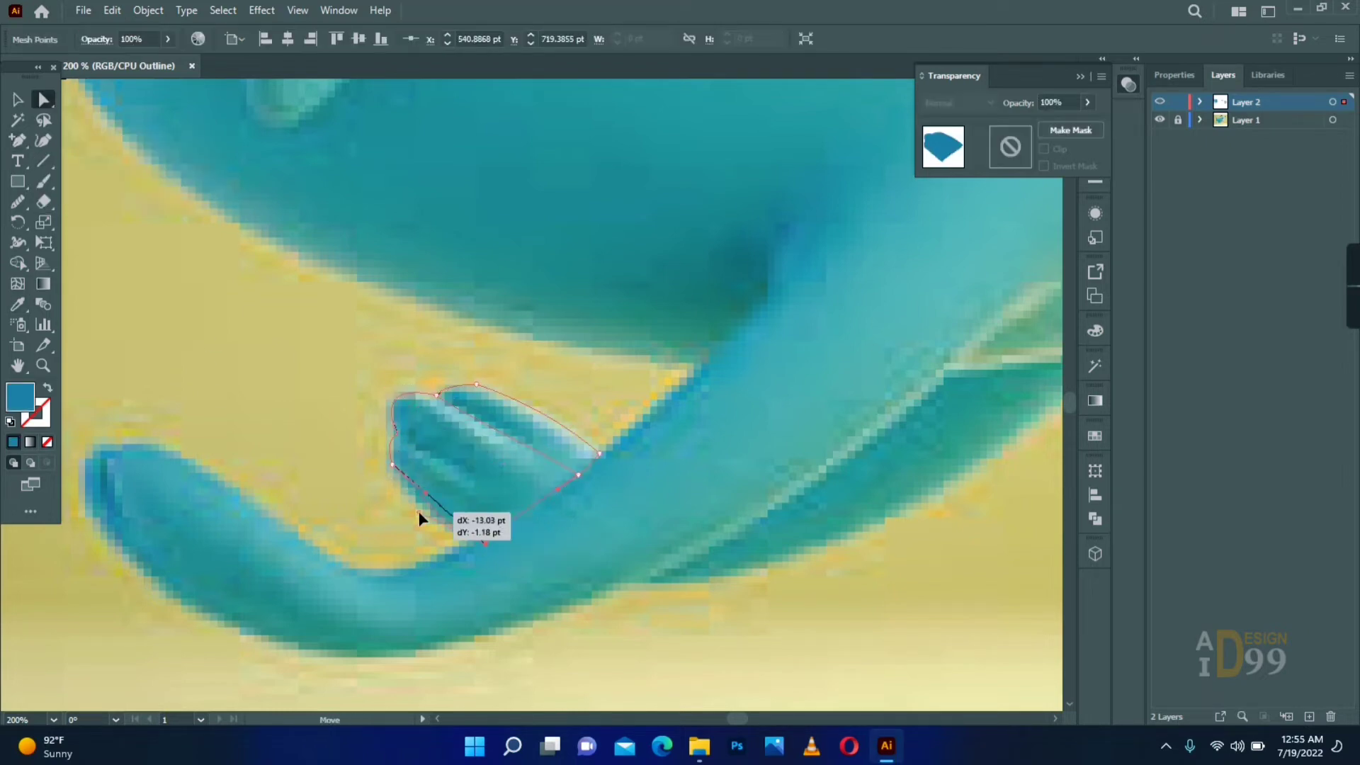
left_click(381, 487)
left_click_drag(393, 464, 390, 467)
left_click_drag(424, 494, 414, 500)
left_click(547, 547)
- Add mesh lines across and along the small paw's toes and sample light teal from the reference paw
key("u")
left_click(528, 511)
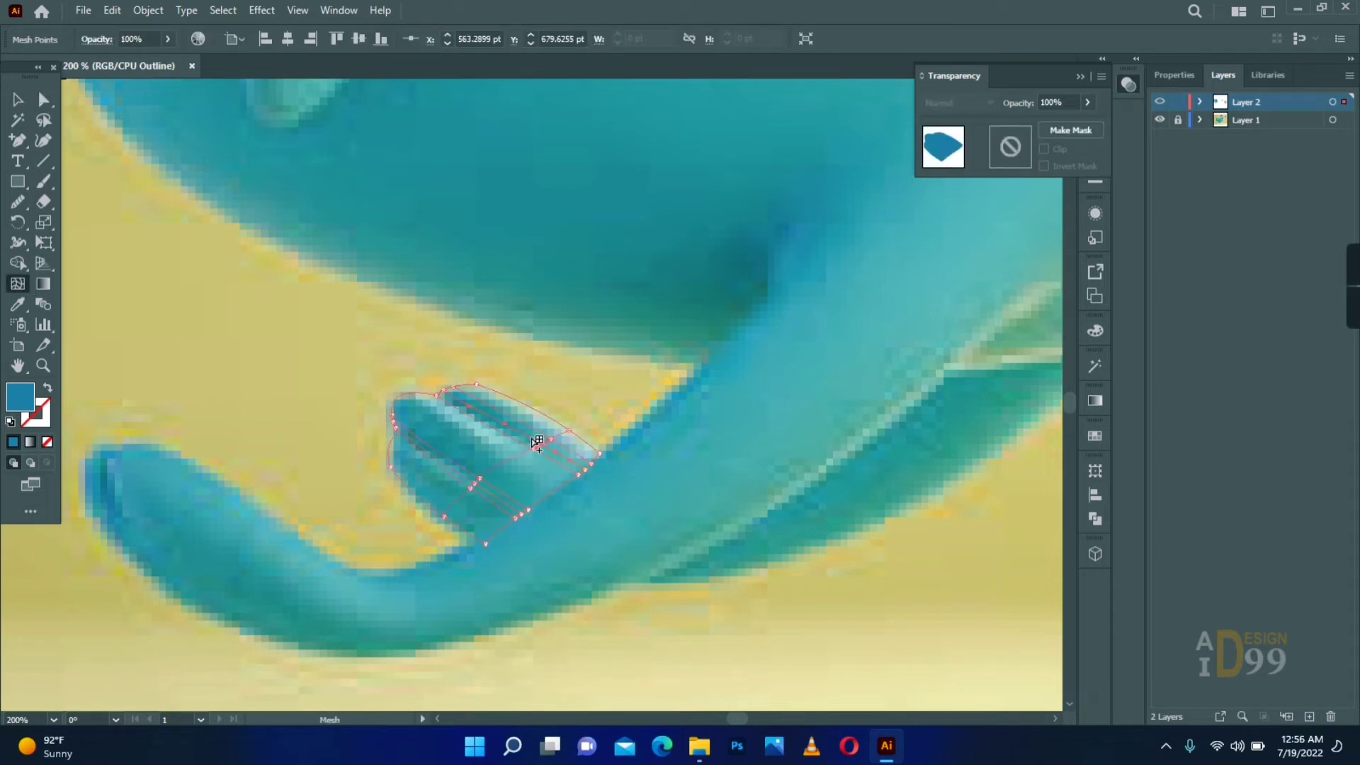
key("a")
left_click(393, 422)
key("i")
left_click(483, 418)
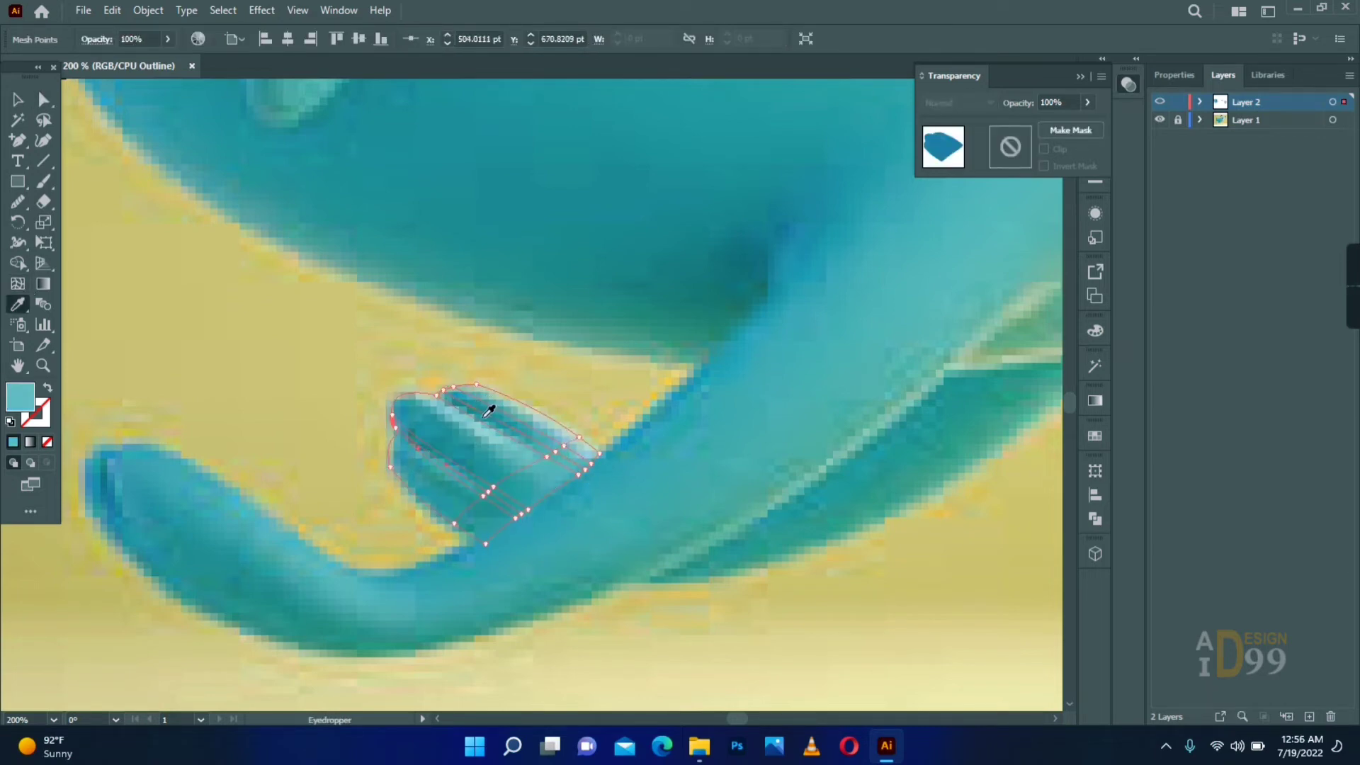
left_click(627, 446)
- Restore the preview and move the small paw mesh off the reference to just above the assembled front leg's foot
left_click(1160, 102)
left_click(1160, 102)
key("v")
left_click_drag(463, 434, 206, 410)
left_click(447, 377, "ctrl+alt")
left_click(447, 378, "ctrl+alt")
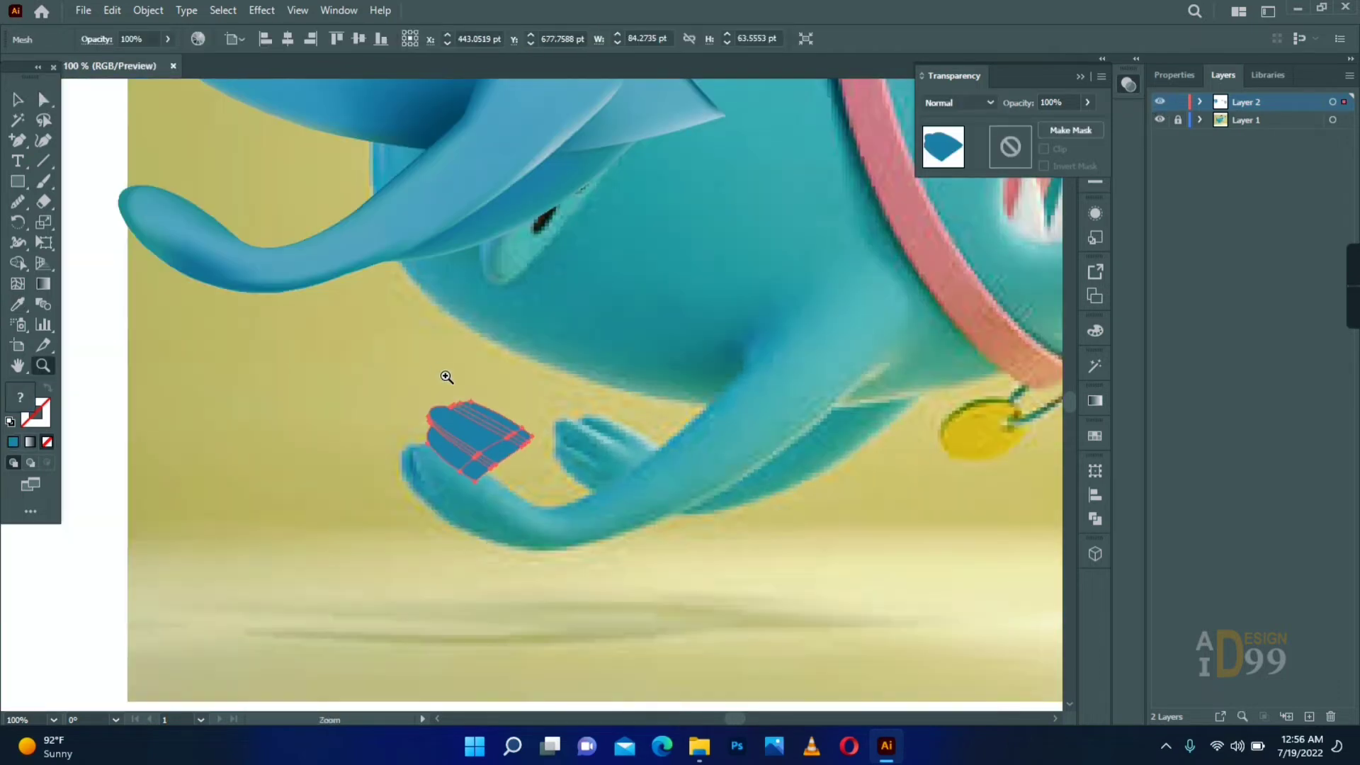
left_click_drag(459, 449, 274, 223)
left_click_drag(274, 223, 333, 360)
left_click_drag(370, 401, 357, 387)
- Recolour the small paw's inner mesh points along the toes with light blue sampled from the front leg
key("ctrl+equal")
key("ctrl+equal")
key("a")
left_click(354, 385)
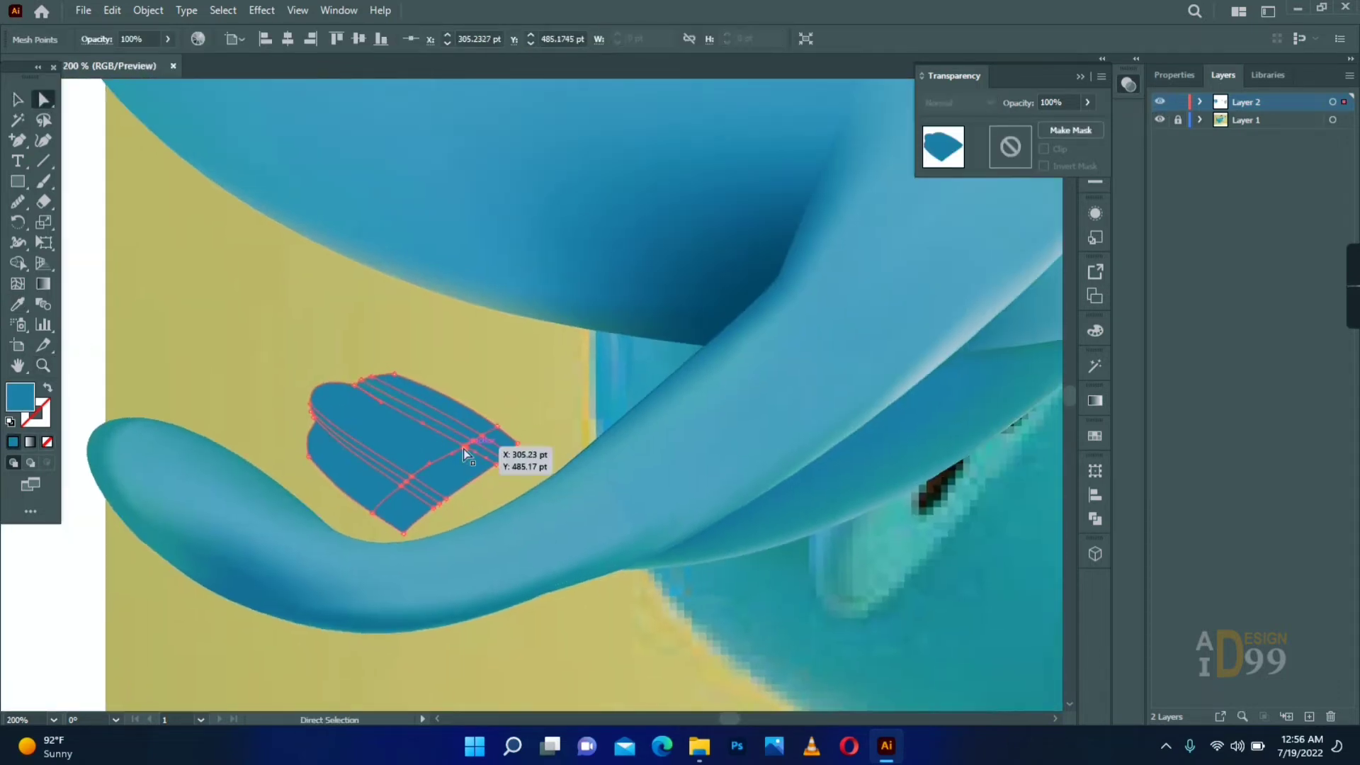
key("i")
left_click(707, 421)
key("a")
left_click(401, 486)
key("i")
key("a")
left_click(510, 456)
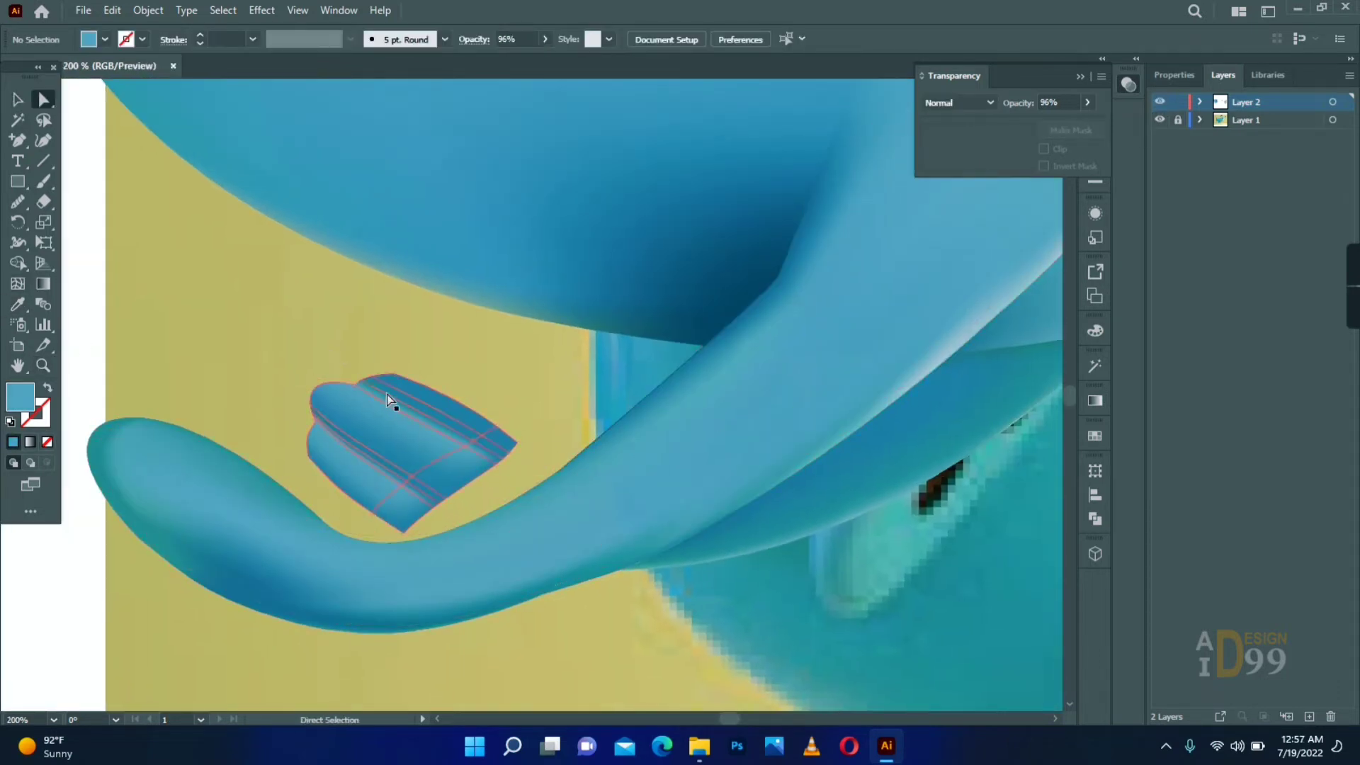
- Recolour the mesh point on the small paw's upper toe edge with a sampled mid blue
left_click(372, 376)
key("i")
left_click(467, 478)
left_click(294, 452)
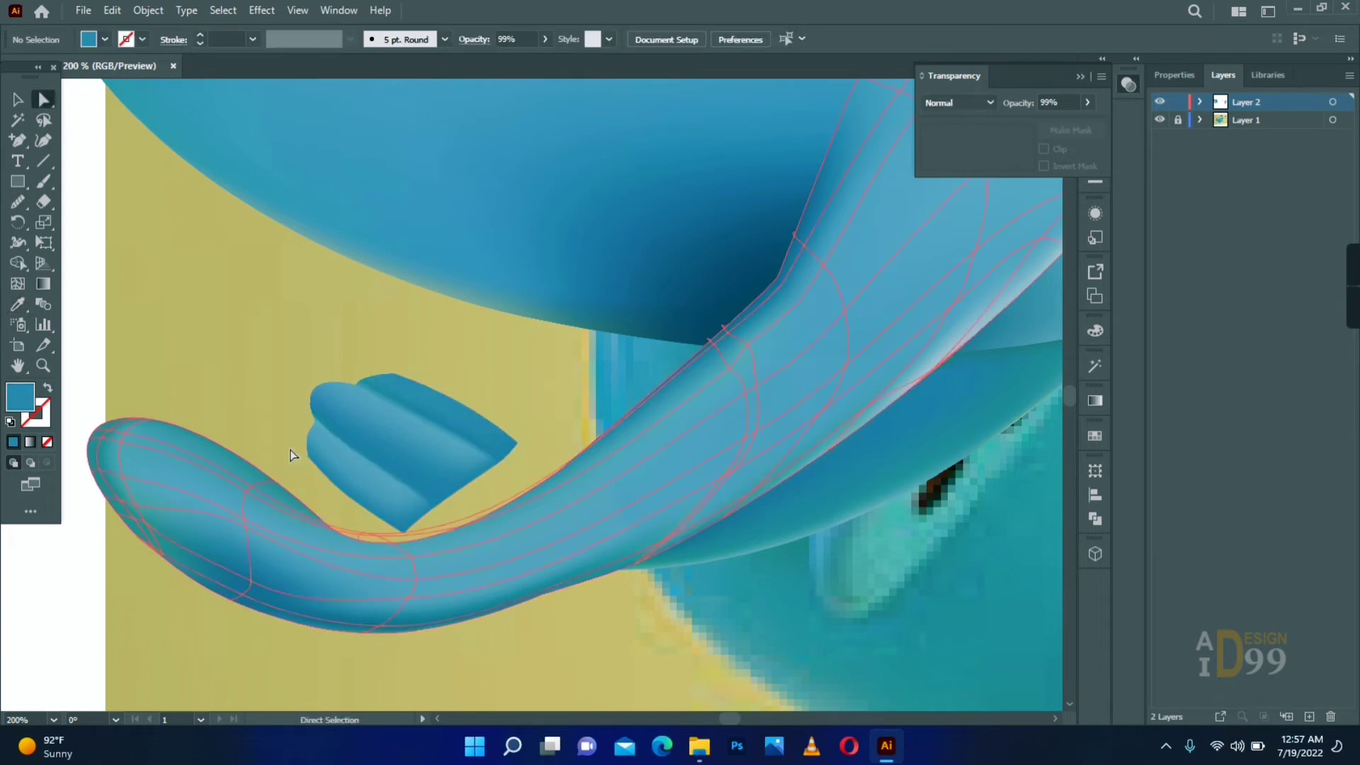
- Darken the mesh points in the grooves between the paw's toes with dark blue sampled from the body's shaded area
left_click(311, 411)
key("i")
left_click(732, 280)
left_click(361, 380, "ctrl")
left_click(707, 298)
key("a")
left_click(745, 626)
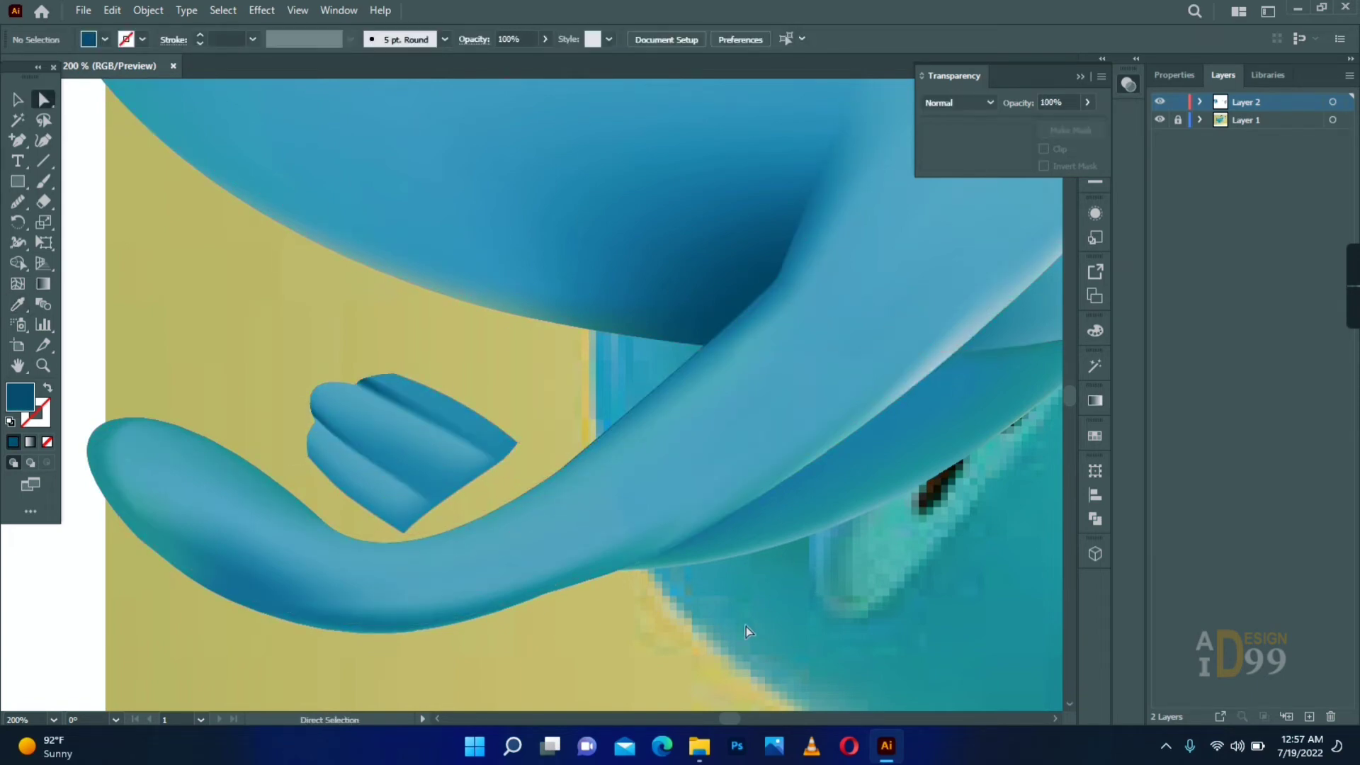
- Add another mesh line across the small paw and recolour the mesh points toward its wide end with sampled blue
left_click(453, 432)
key("i")
left_click(407, 482)
key("i")
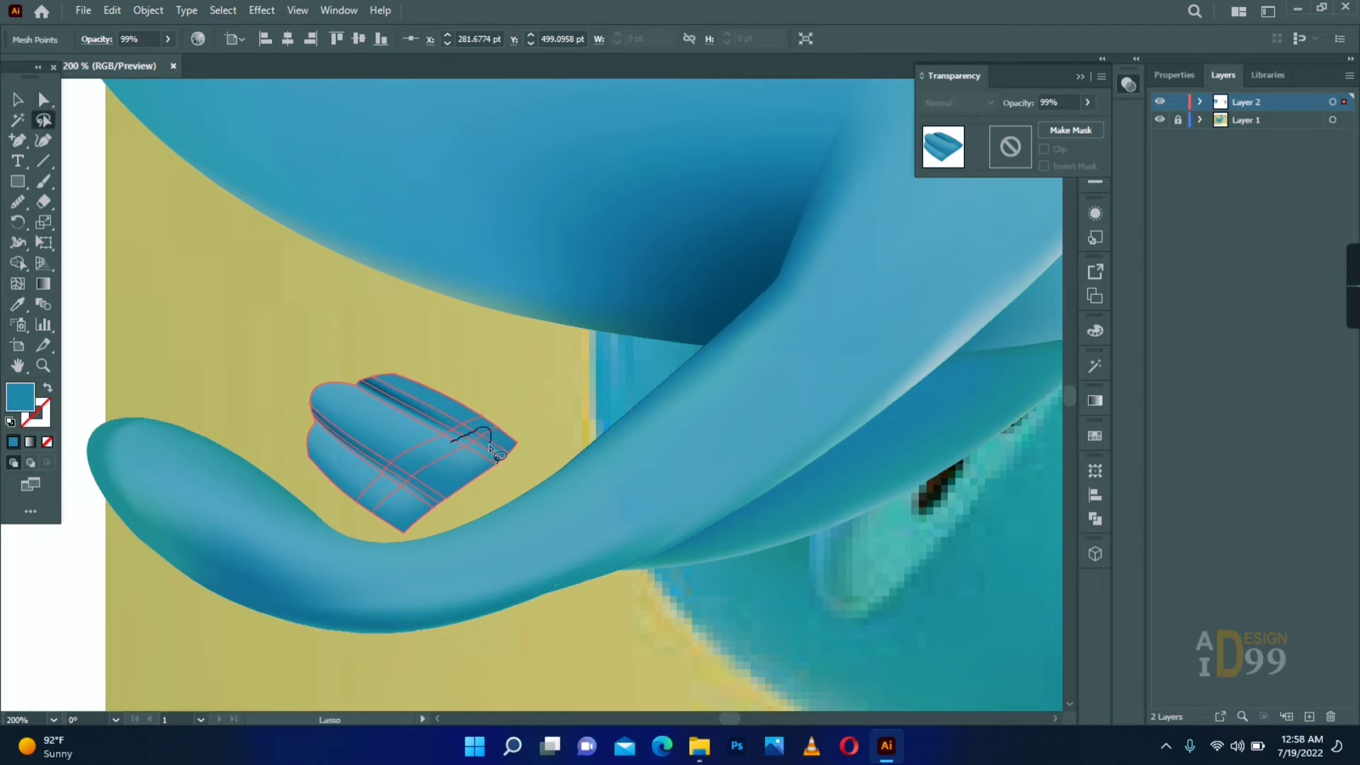
left_click_drag(496, 454, 522, 388)
- Move the small paw mesh against the front leg and arrange it behind the leg
key("v")
mouse_move(380, 428)
left_mouse_down()
mouse_move(478, 420)
mouse_move(409, 424)
left_mouse_up()
right_click(478, 419)
mouse_move(609, 522)
left_click(701, 579)
left_click(194, 267)
left_click(266, 266)
- Start a Pen path at the base of the reference tail and curve it along the tail's lower edge
scroll(265, 265, "down", 3)
key("ctrl+space")
left_click_drag(345, 326, 784, 388)
left_click(423, 370)
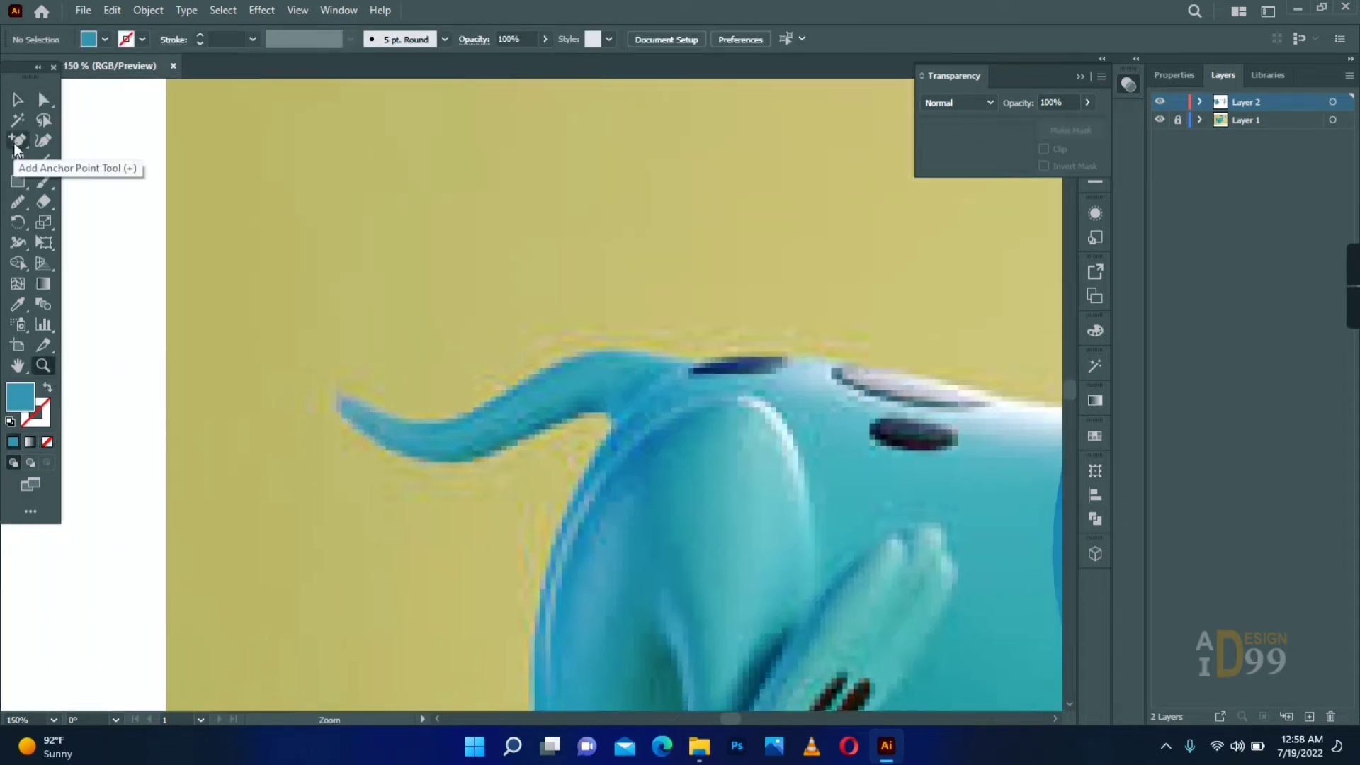
left_click_drag(18, 140, 65, 142)
left_click(622, 430)
left_click_drag(532, 437, 517, 458)
left_click_drag(446, 490, 431, 461)
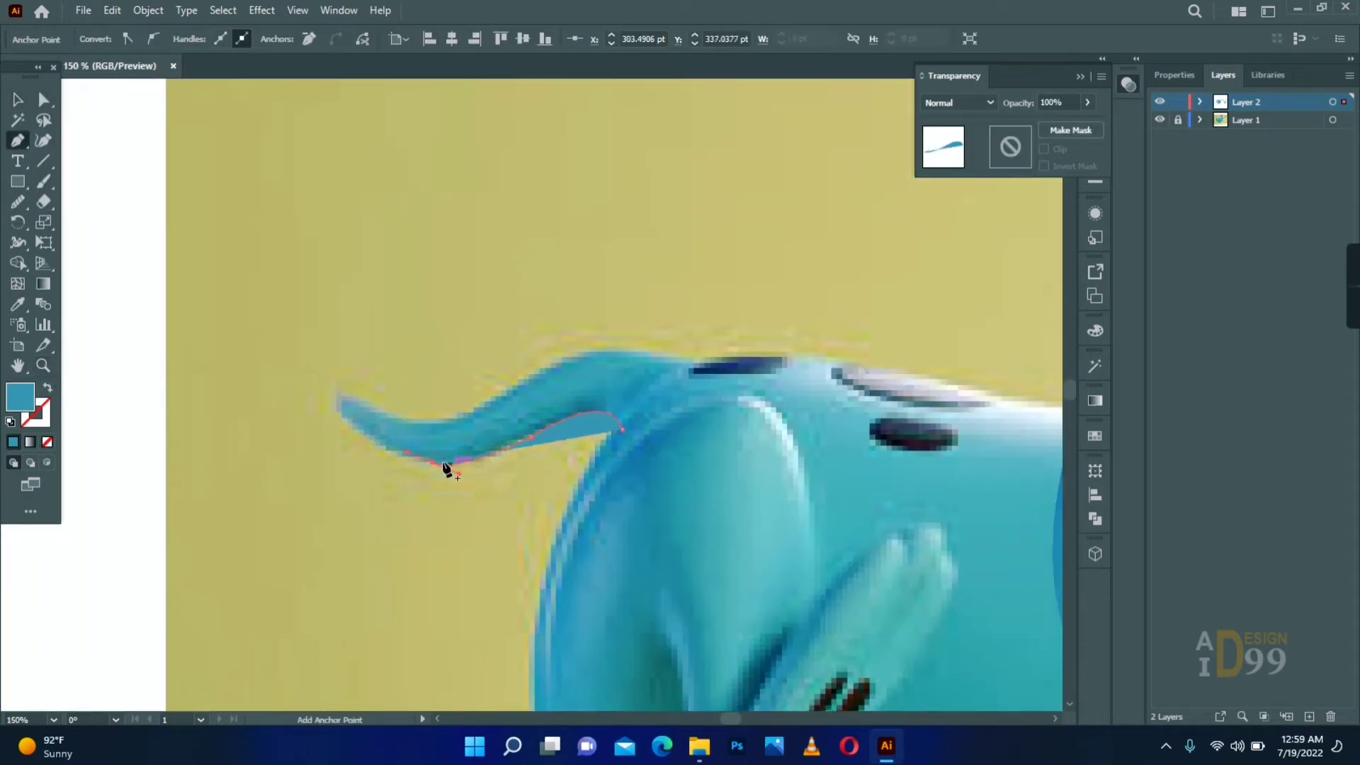
- Continue the tail path around its pointed tip and swap the fill and stroke so only the outline is coloured
left_click_drag(292, 363, 291, 364)
left_click(339, 412)
left_click_drag(360, 398, 389, 412)
left_click(360, 399)
key("shift+x")
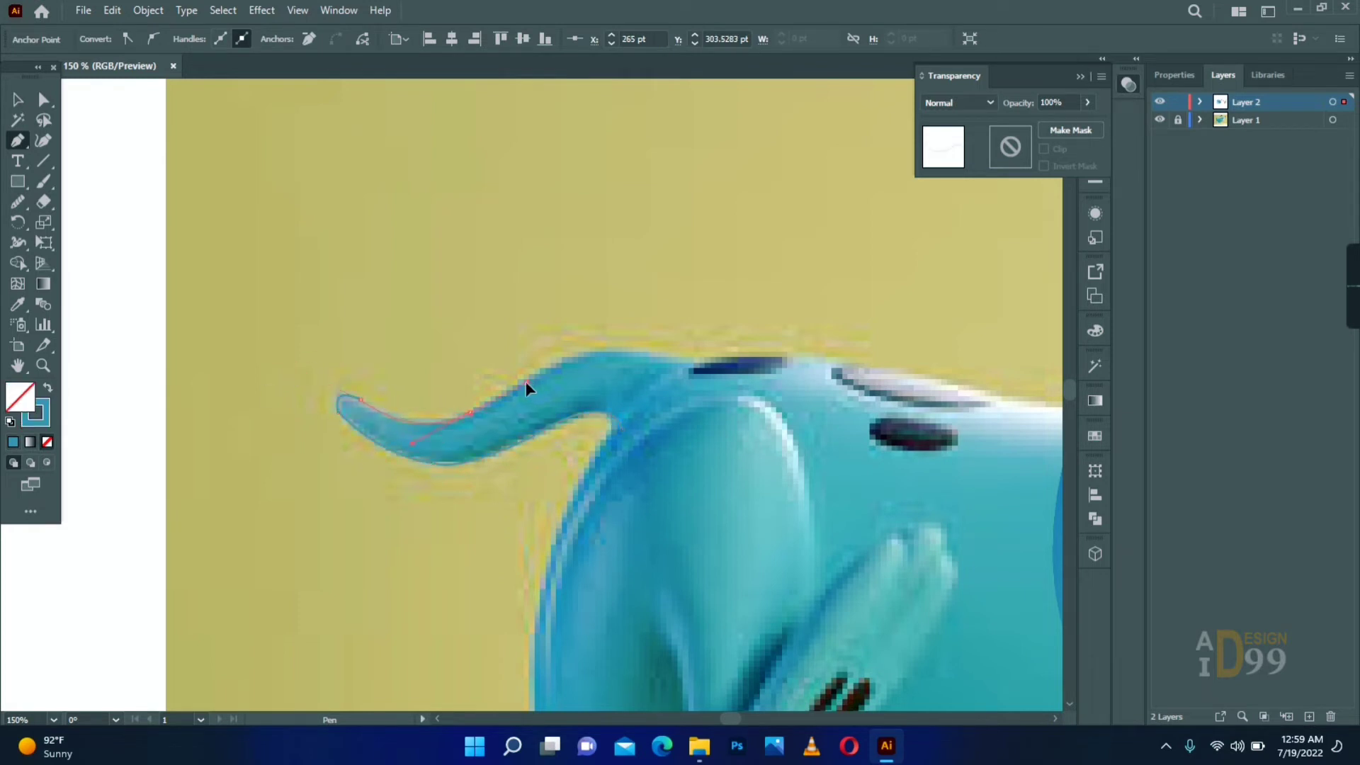
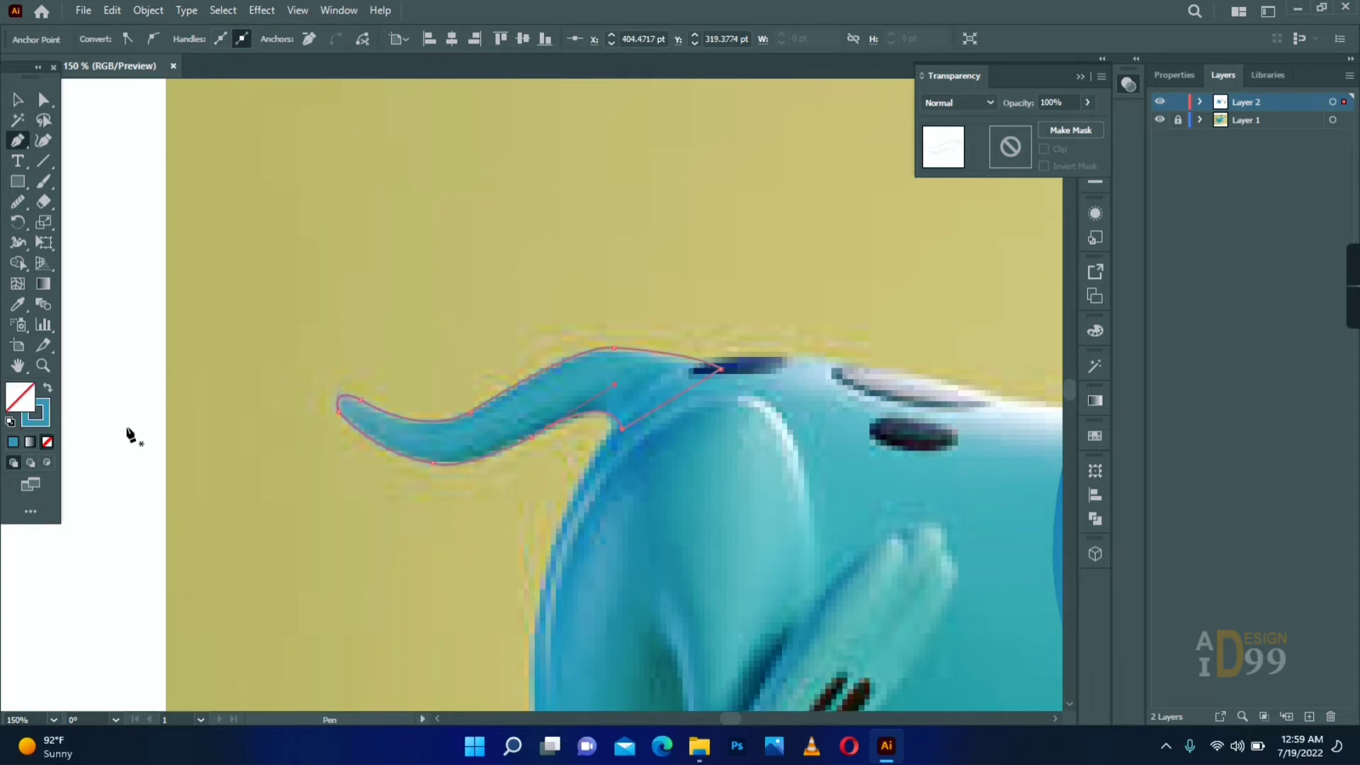
- Fill the tail outline with blue sampled from the reference and move the shape below the reference tail
left_click(17, 202)
left_click_drag(356, 428, 428, 467)
left_click(18, 304)
left_click(538, 420)
left_click(17, 100)
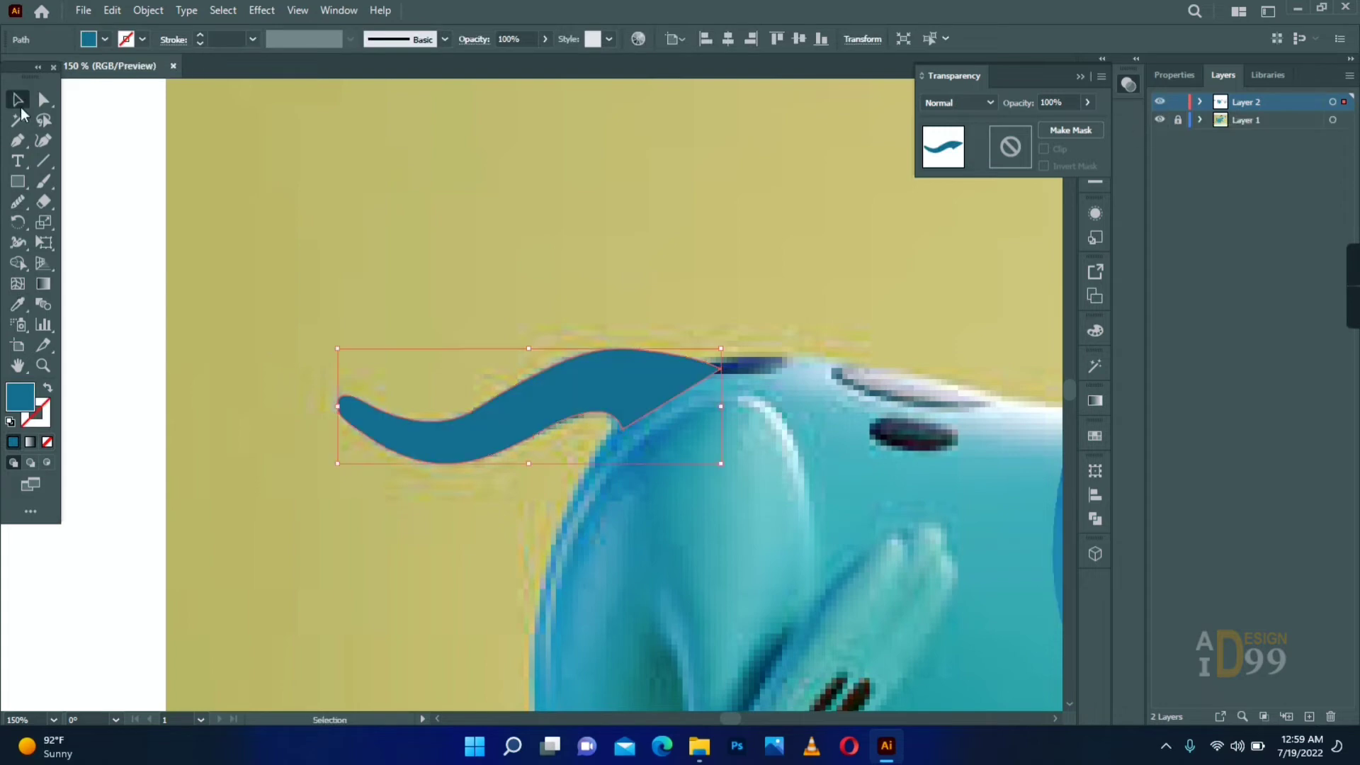
left_click_drag(545, 408, 598, 532)
- Add mesh lines through the tail shape and recolour its mesh points with teal sampled from the reference tail
left_click(18, 284)
left_click(597, 527)
left_click(18, 305)
left_click(538, 407)
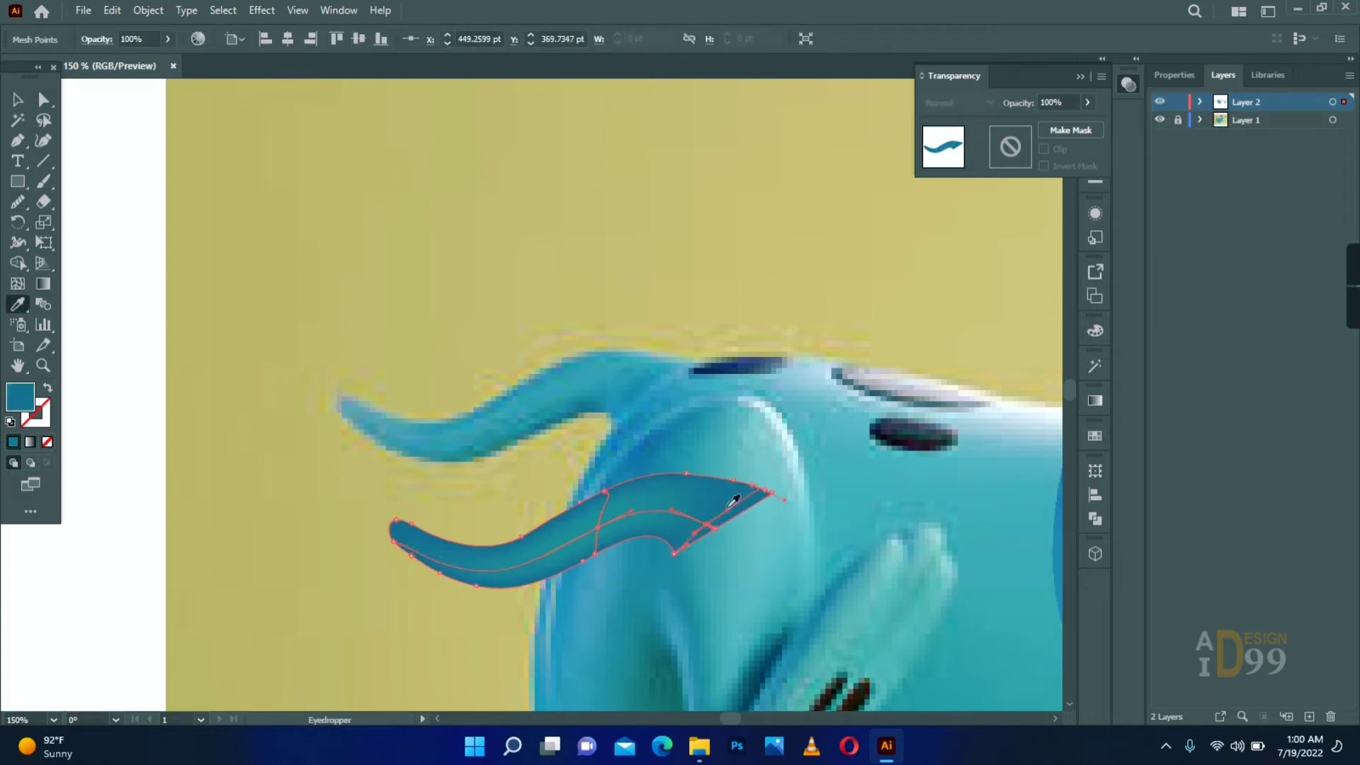
key("a")
left_click(526, 463)
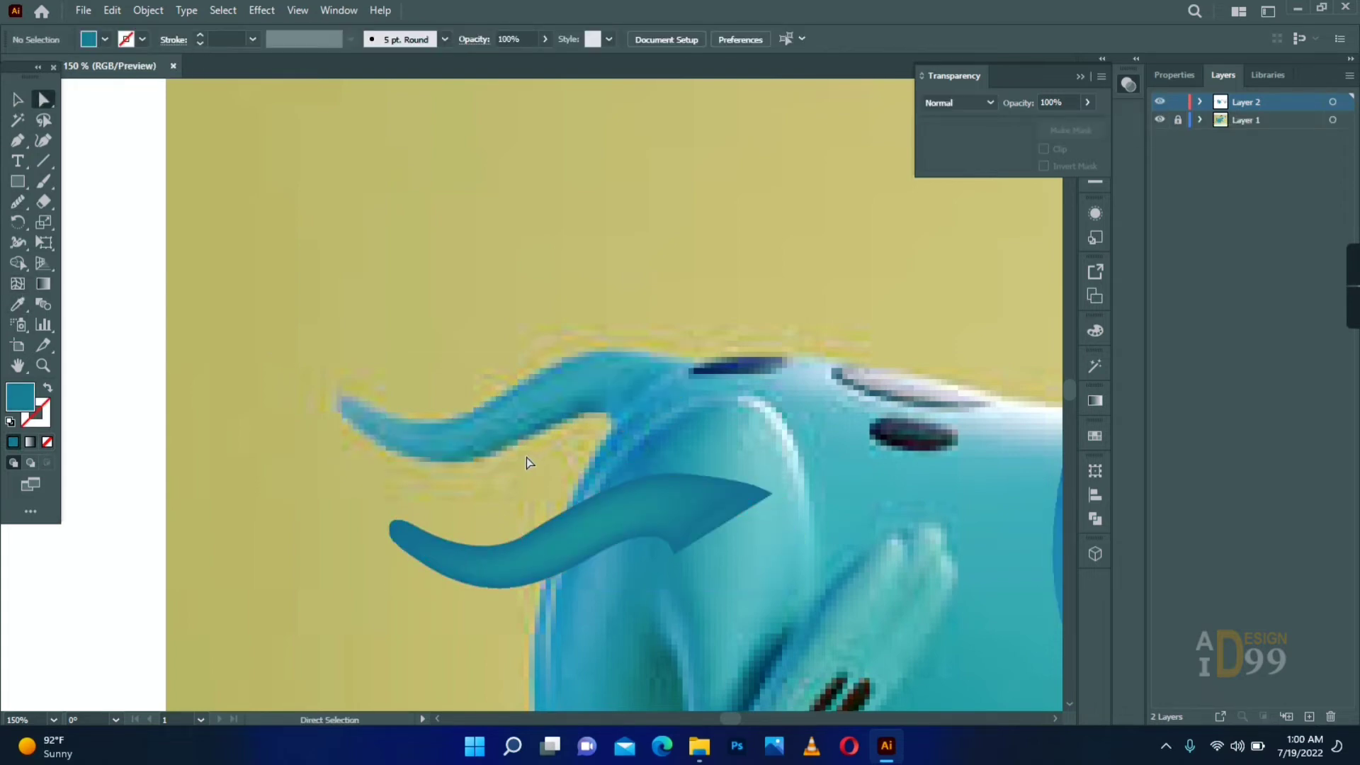
- Move the tail mesh to the rump of the newly drawn body and arrange it behind the body
left_click(43, 365)
left_click(634, 470, "alt")
left_click(18, 99)
right_click(530, 230)
left_click_drag(385, 315, 531, 227)
left_click(751, 386)
left_click(43, 366)
left_click(557, 434)
- Recolour the tail's mesh points with lighter blue sampled from the new body
left_click(18, 304)
left_click(522, 386, "ctrl")
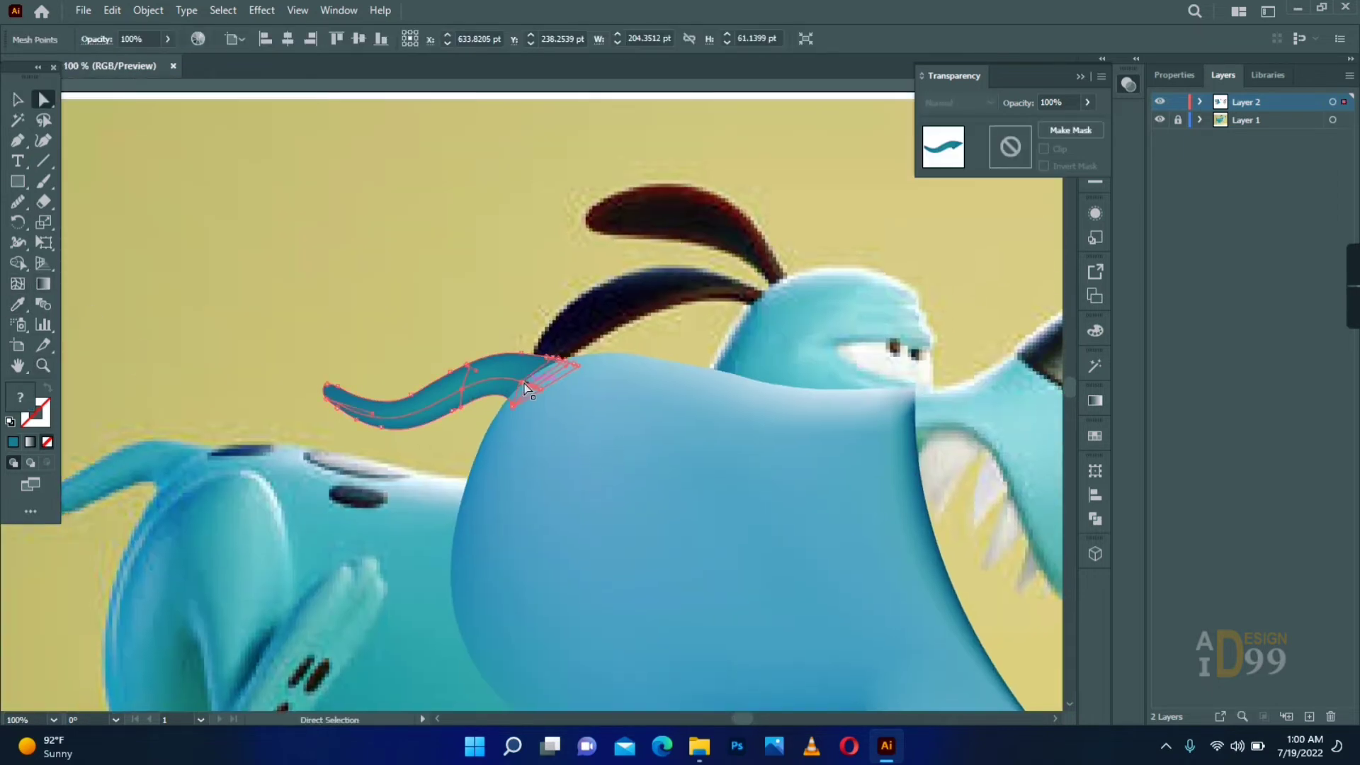
left_click(577, 397)
left_click(459, 391, "ctrl")
left_click(566, 407)
left_click(114, 360, "ctrl")
left_click_drag(450, 409, 450, 410)
left_click(405, 512)
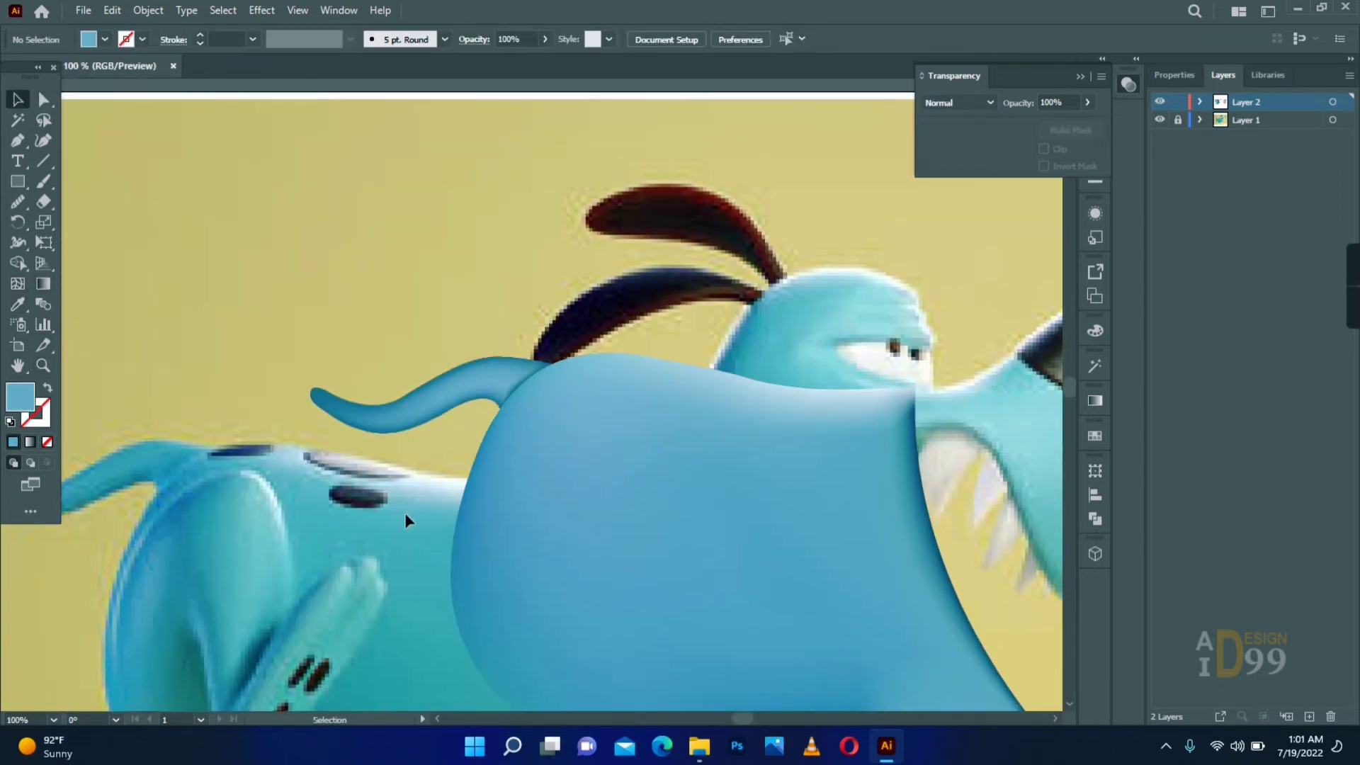
- Nudge the tail against the body and darken the mesh points along its tip and lower edge
left_click_drag(522, 384, 452, 391)
left_click(44, 100)
left_click(506, 376)
left_click(396, 305)
left_click(17, 100)
key("a")
left_click(315, 400)
left_click(369, 426)
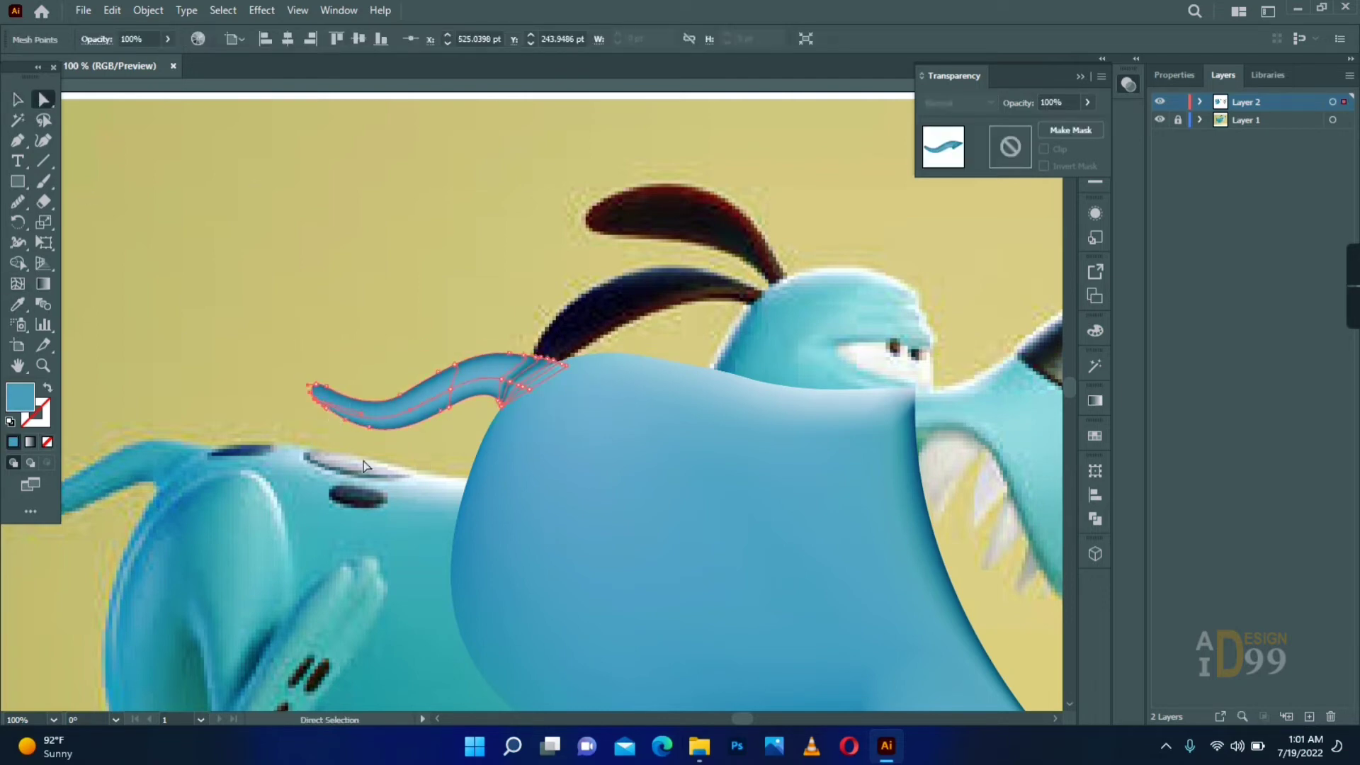
left_click(386, 464)
- Add another mesh line across the tail near its base and colour its points with sampled blue
key("u")
left_click(481, 392)
key("i")
key("a")
left_click(387, 477)
key("z")
left_click(567, 432, "alt")
left_click(655, 482, "alt")
key("v")
left_click(343, 320)
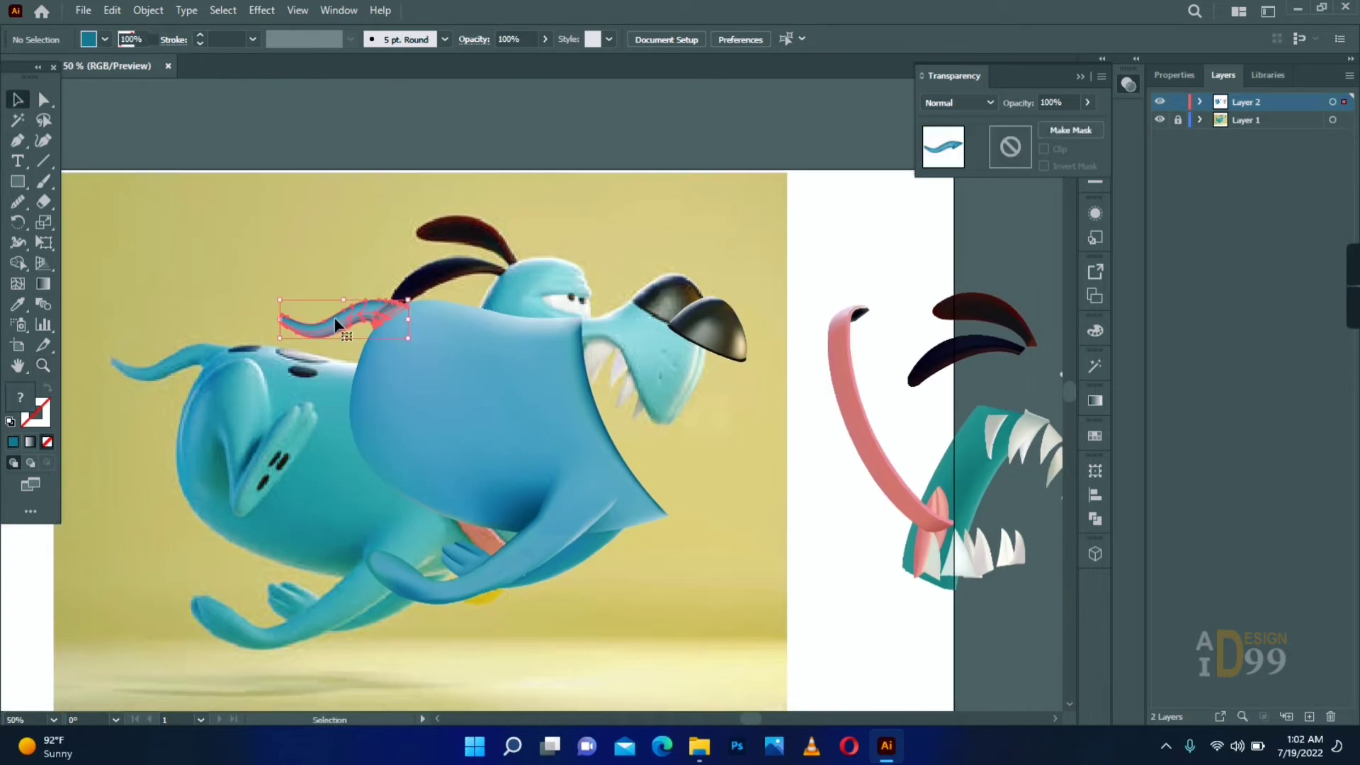
- Recolour the mesh points at the tail's base with sampled blues to shade where it meets the body
left_click(360, 333)
left_click(43, 366)
left_click(406, 326)
left_click(517, 388)
key("a")
left_click(505, 396)
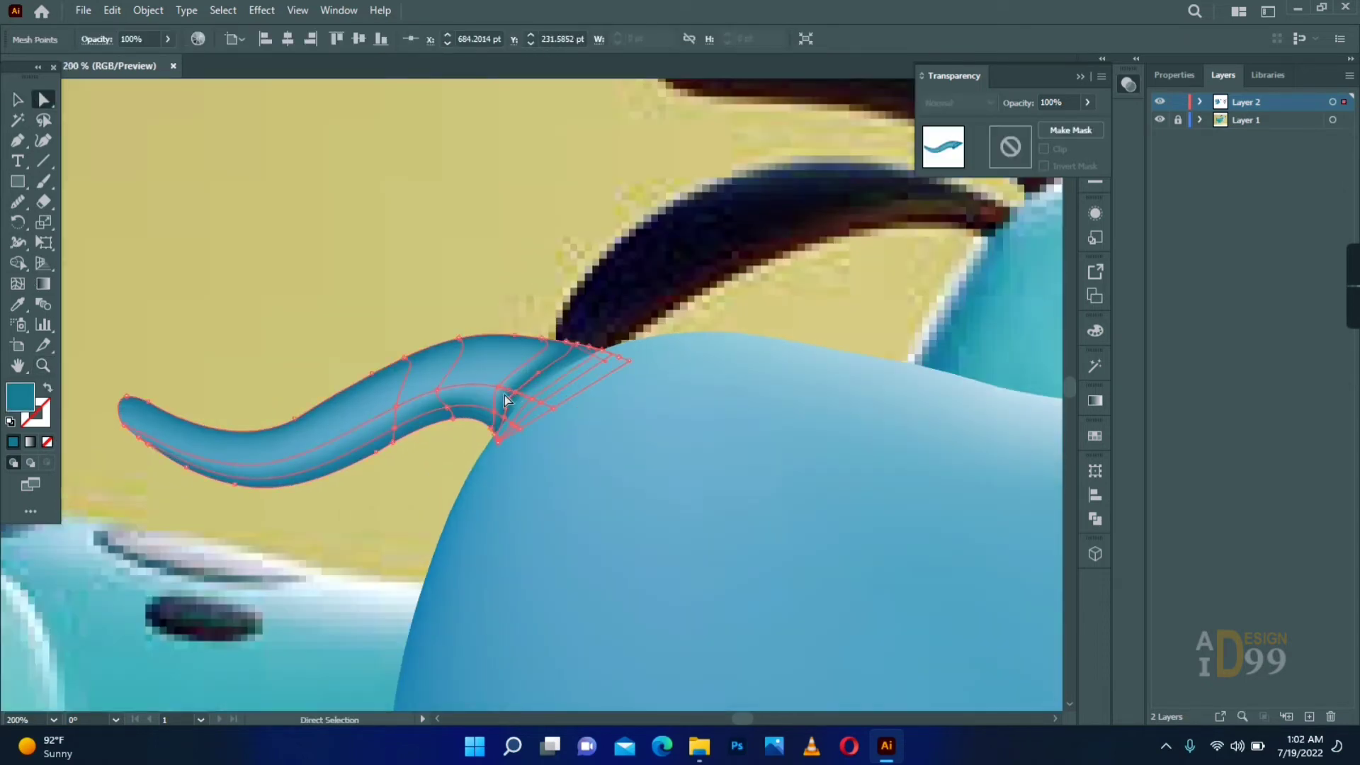
key("i")
left_click(508, 408)
left_click(508, 400)
left_click(543, 357)
key("a")
left_click_drag(481, 631, 6, 294)
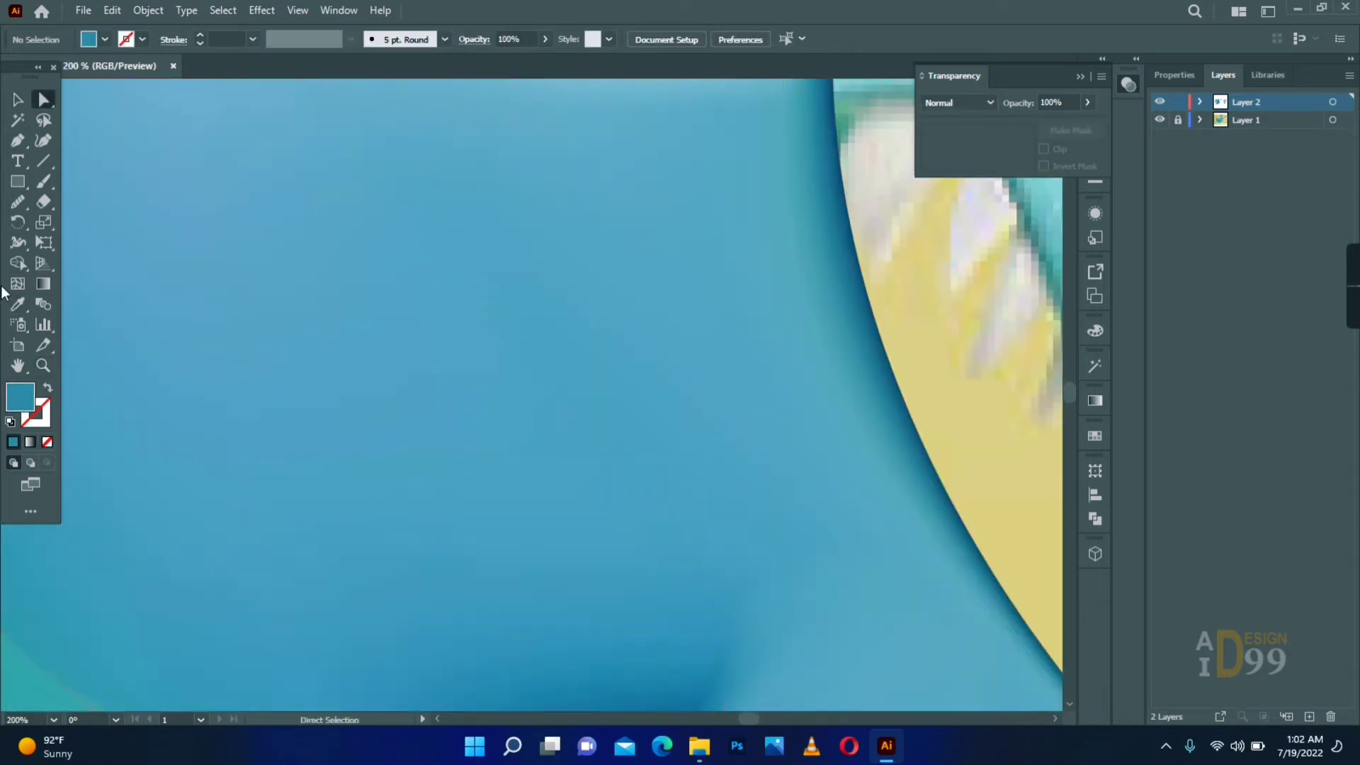
- Draw an ellipse about 89 by 16 pt over the pale spot on the reference back and tilt it to match
key("z")
left_click(344, 398, "alt")
left_click(525, 354)
left_click(553, 353)
left_click_drag(18, 182, 89, 372)
mouse_move(408, 388)
left_mouse_down()
mouse_move(531, 427)
mouse_move(482, 408)
left_mouse_up()
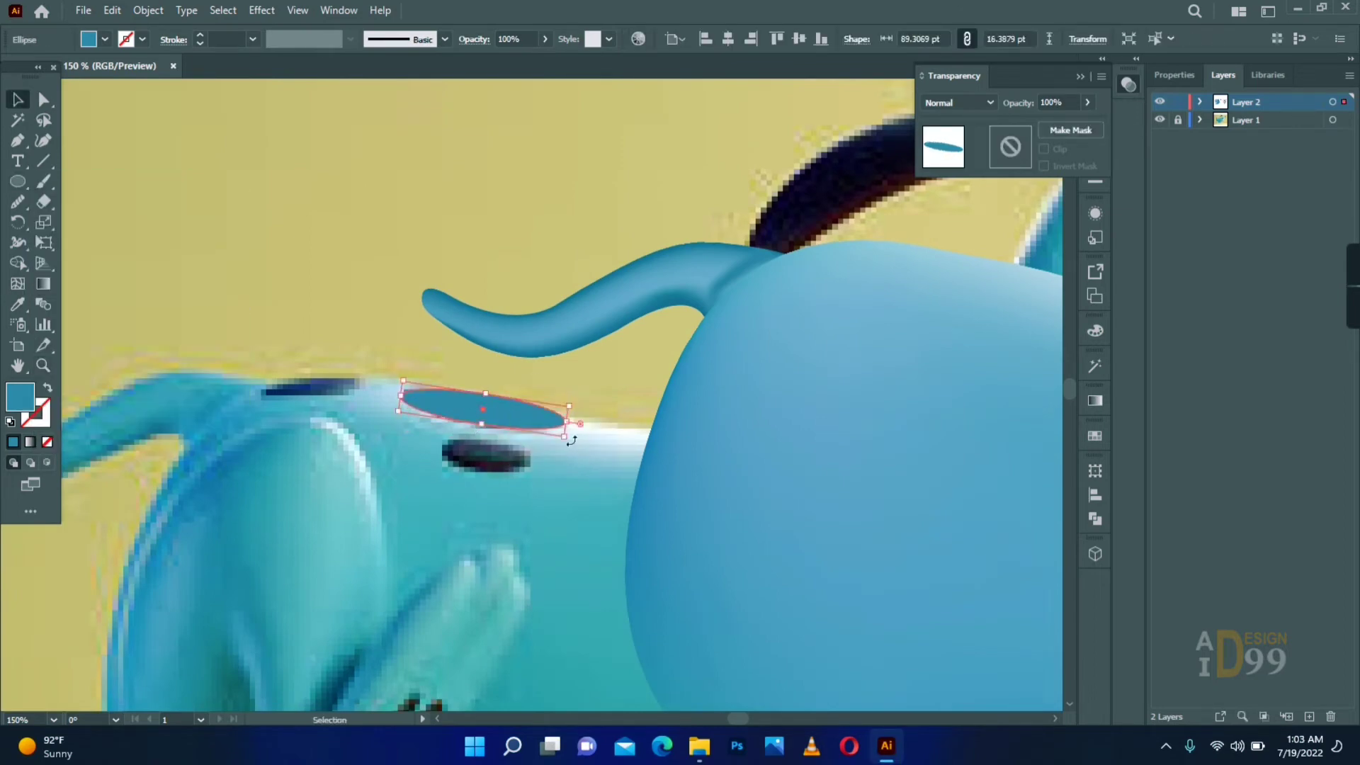
left_click_drag(575, 446, 575, 446)
left_click_drag(480, 425, 484, 431)
left_click_drag(581, 407, 580, 412)
- Fill the long spot with sampled near-black, move it aside, and add a mesh point coloured pale grey at its centre
left_click(18, 304)
left_click(486, 457)
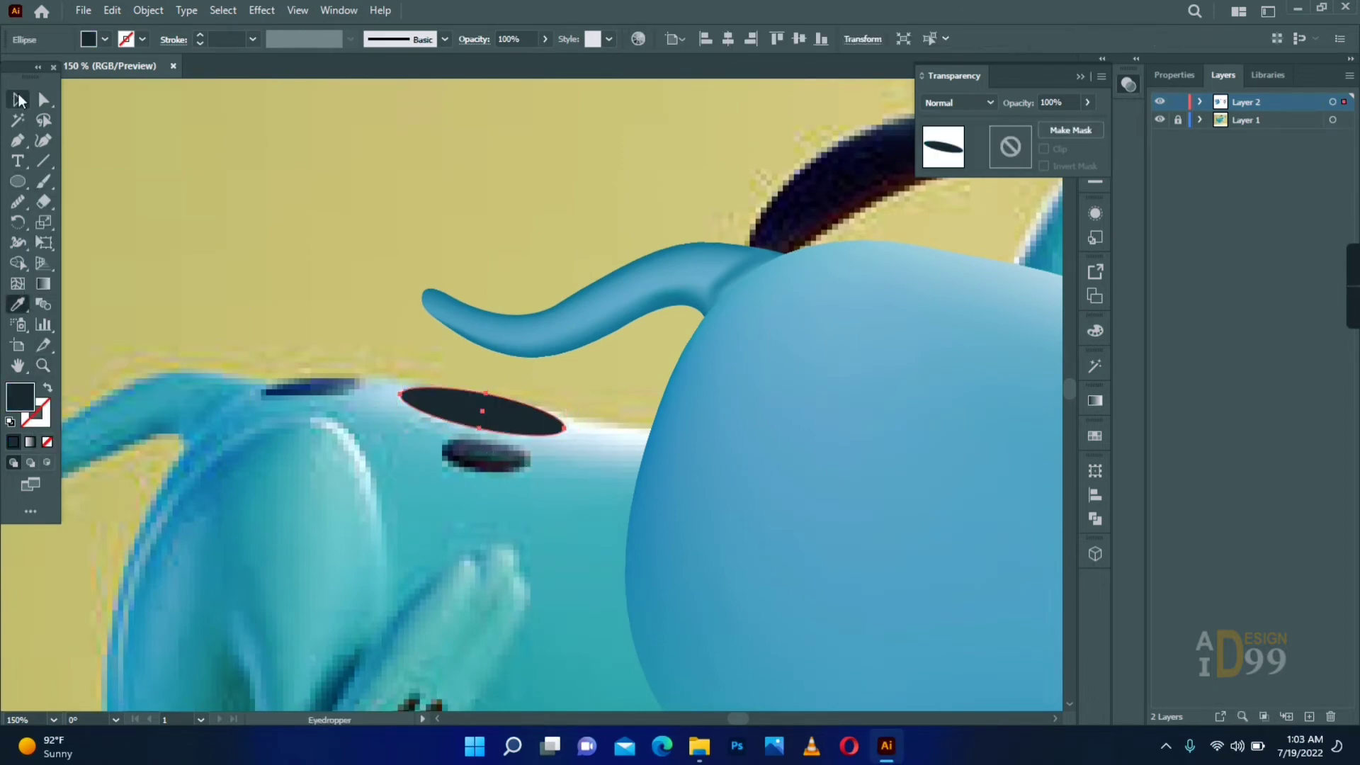
left_click(17, 100)
key("u")
mouse_move(487, 414)
left_mouse_down()
mouse_move(426, 471)
mouse_move(277, 467)
left_mouse_up()
left_click(431, 469)
key("a")
key("a")
- Draw an ellipse about 44 by 19 pt over the small dark spot and move it below the reference spot
key("v")
left_click_drag(17, 182, 85, 223)
left_click_drag(445, 435, 525, 471)
key("v")
left_click_drag(495, 447, 474, 515)
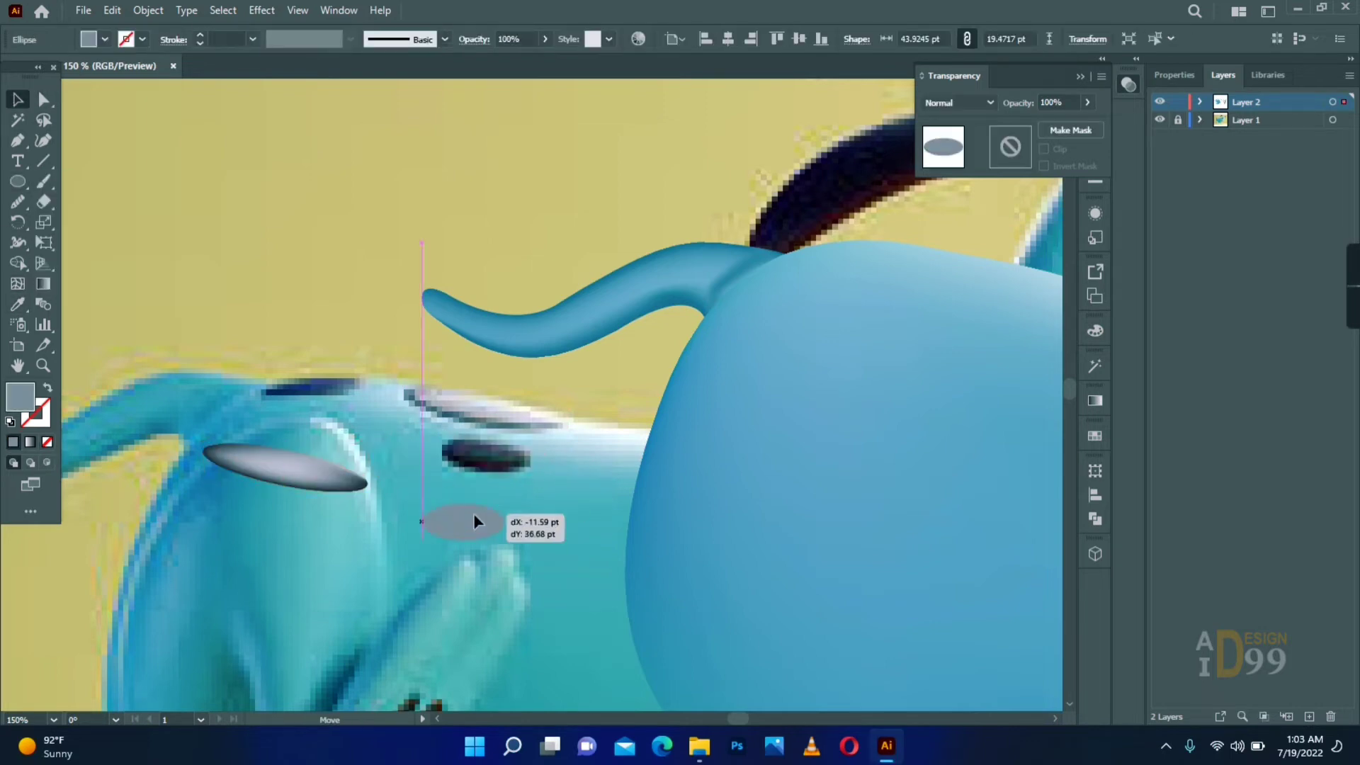
- Fill the second ellipse with sampled near-black and add a mesh point at its centre coloured from the reference spot
left_click(18, 305)
left_click(472, 460)
key("u")
left_click(464, 523)
key("i")
left_click(485, 451)
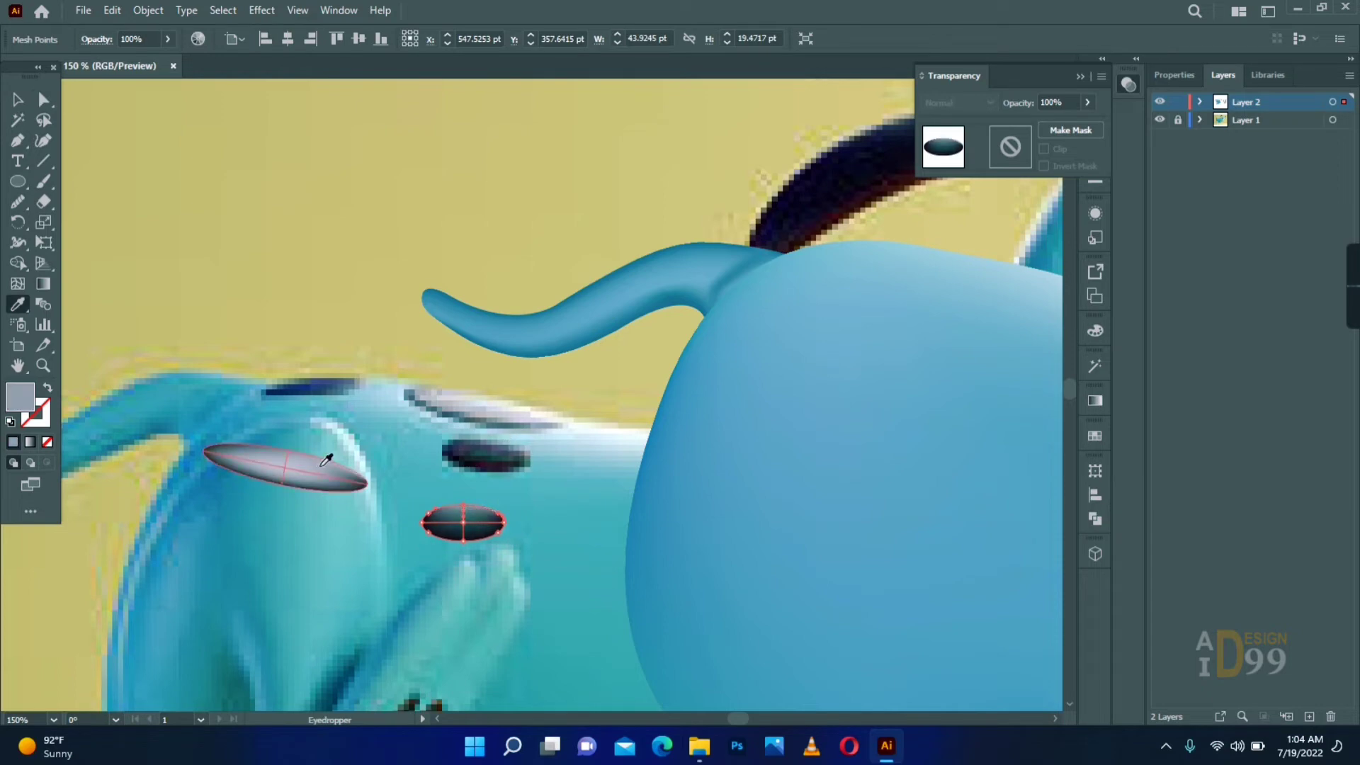
- Draw an ellipse about 45 by 13 pt over the dark spot near the reference tail and tilt it to match
key("a")
left_click(265, 390)
left_click_drag(353, 411, 354, 401)
key("v")
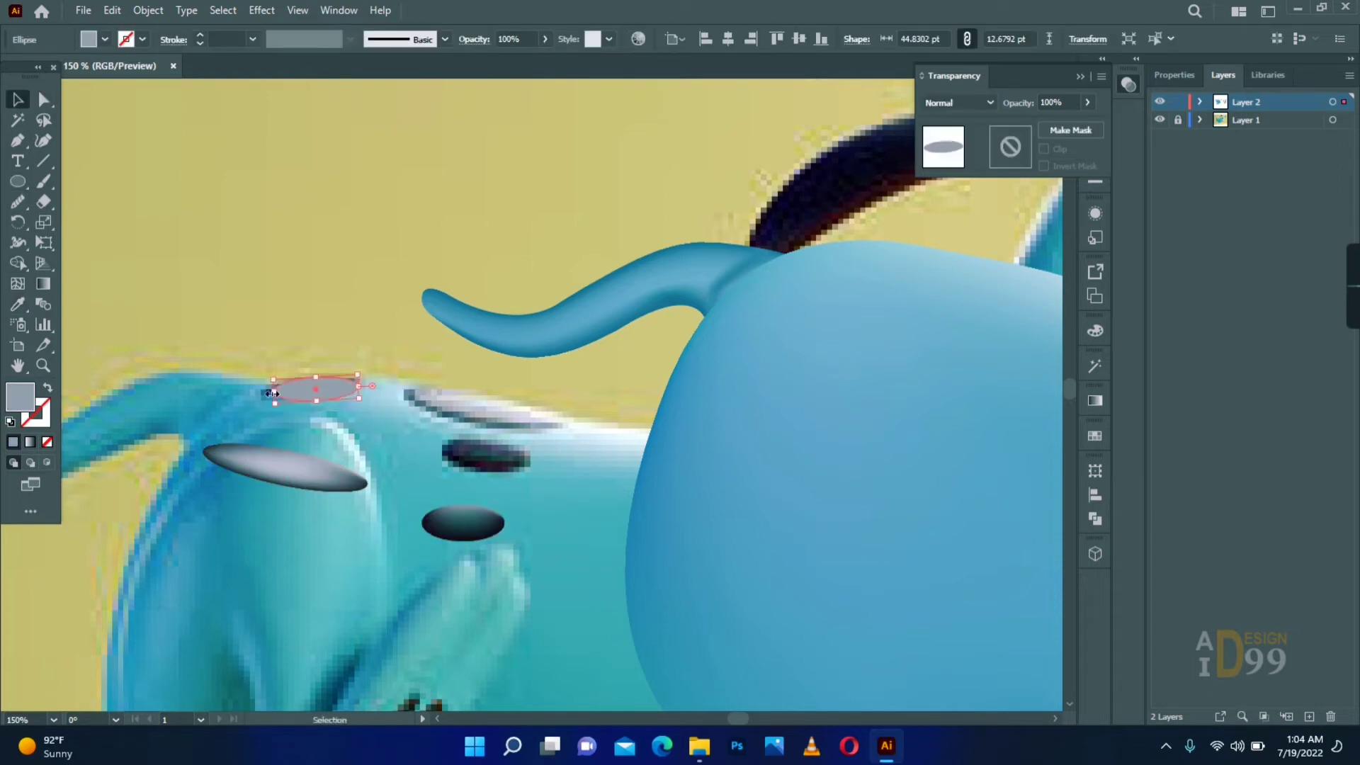
- Fill the third spot with sampled near-black, convert it to a mesh, and colour its mesh points from the reference spot
key("i")
left_click(150, 421)
left_click(322, 414)
key("i")
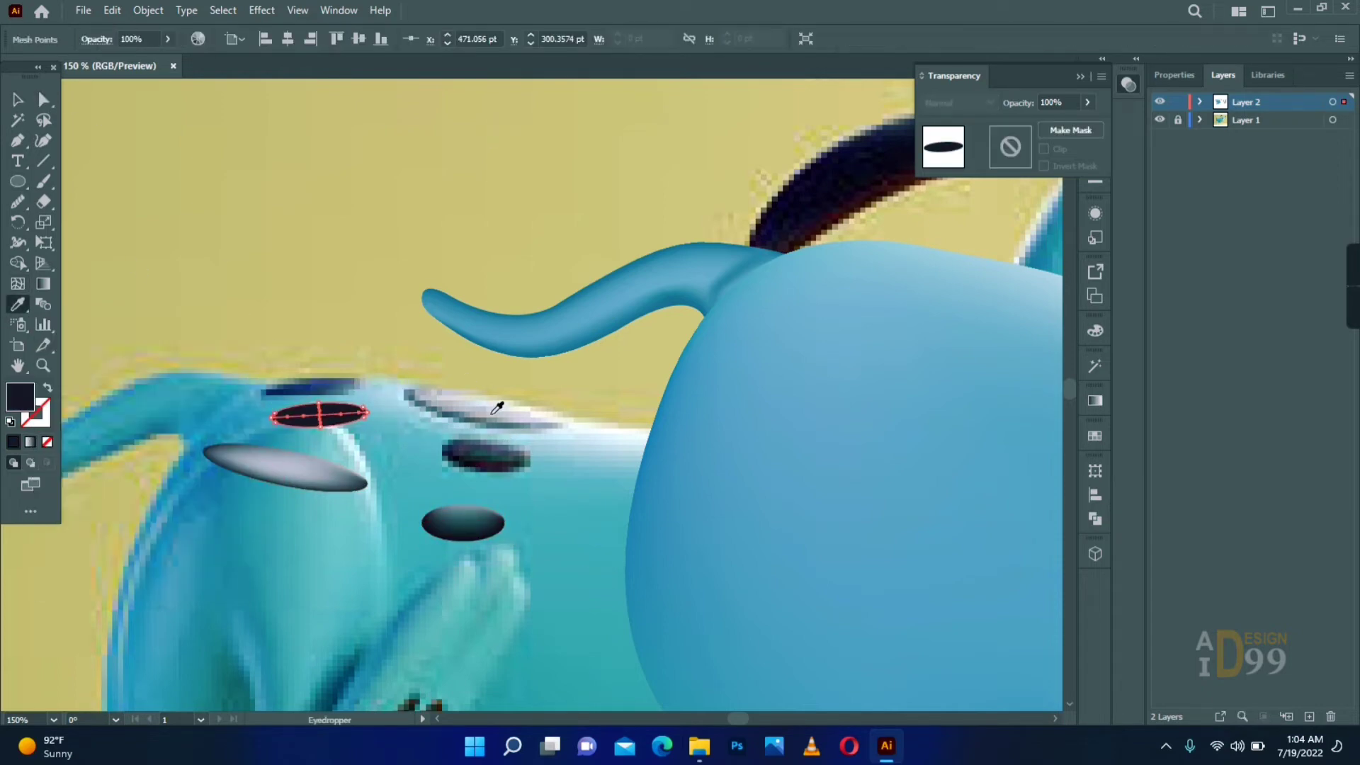
key("a")
key("i")
left_click_drag(382, 443, 312, 386)
left_click(357, 385)
key("a")
left_click(79, 148)
- Move the small dark spot and the long pale spot back over their matching spots on the reference
key("v")
left_click_drag(467, 524, 489, 455)
left_click_drag(253, 471, 451, 414)
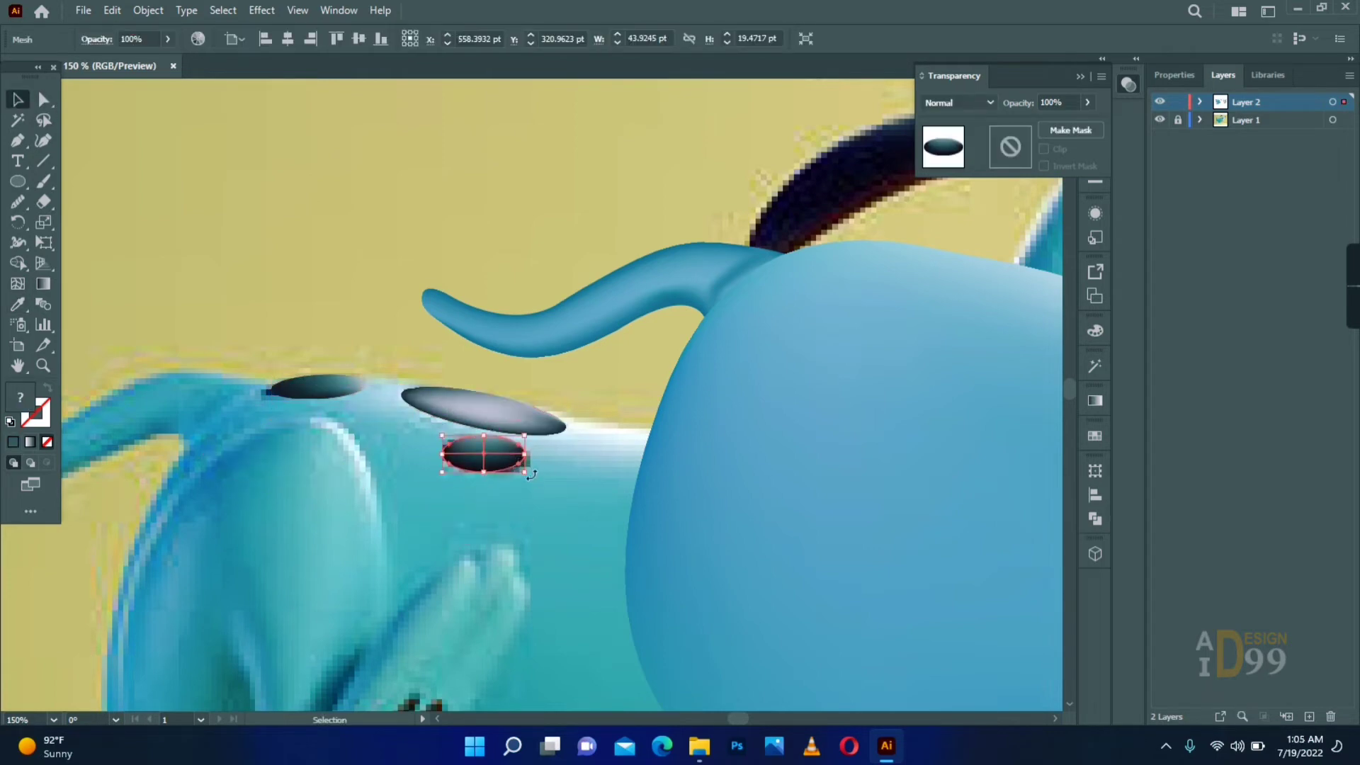
left_click(562, 512)
- Group the three spots and move the group onto the upper back of the newly drawn body
left_click_drag(531, 474, 330, 386)
key("ctrl+g")
left_click_drag(512, 409, 209, 393)
left_click_drag(214, 415, 714, 228)
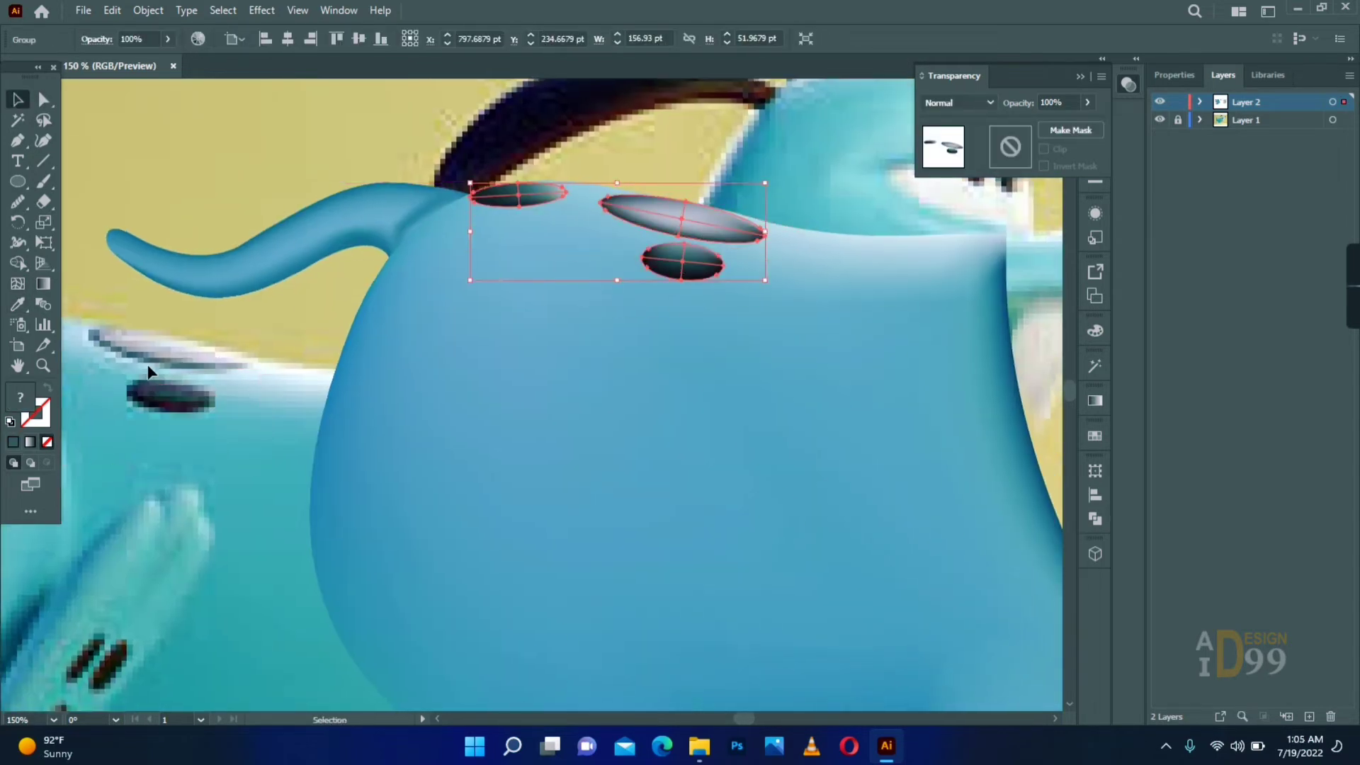
left_click(149, 370)
- Draw a rectangle over the reference hind thigh and add a horizontal mesh line near its upper edge
left_click_drag(85, 629, 355, 410)
key("z")
left_click(484, 407, "alt")
left_click(484, 408, "alt")
left_click_drag(484, 408, 509, 423)
left_click(387, 367)
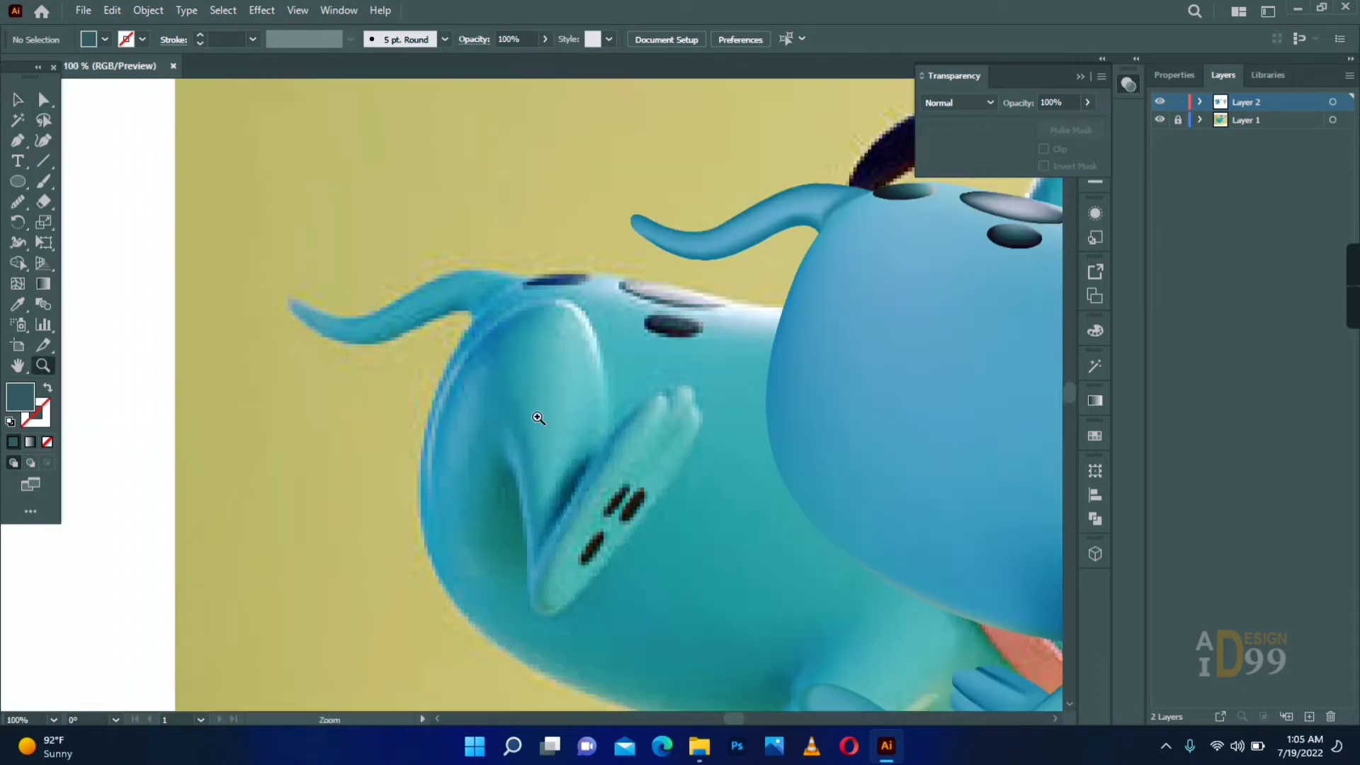
left_click(604, 446)
left_click_drag(19, 185, 78, 184)
left_click_drag(326, 223, 556, 525)
left_click(18, 283)
left_click(325, 247)
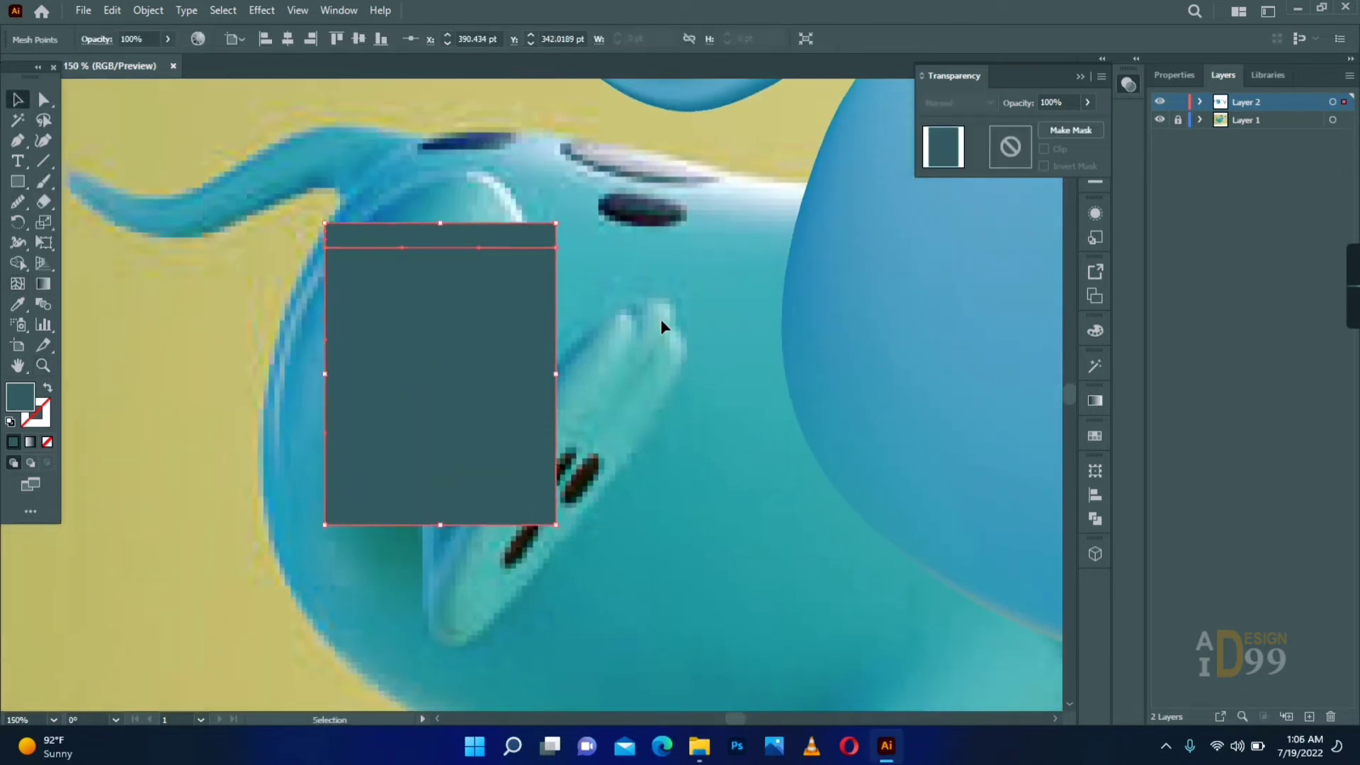
- Recolour the rectangle mesh with blue sampled from the new body and switch the artwork layer to outline view
key("i")
left_click(885, 369)
left_click(18, 99)
key("i")
left_click(907, 354)
key("v")
left_click(1159, 102, "ctrl")
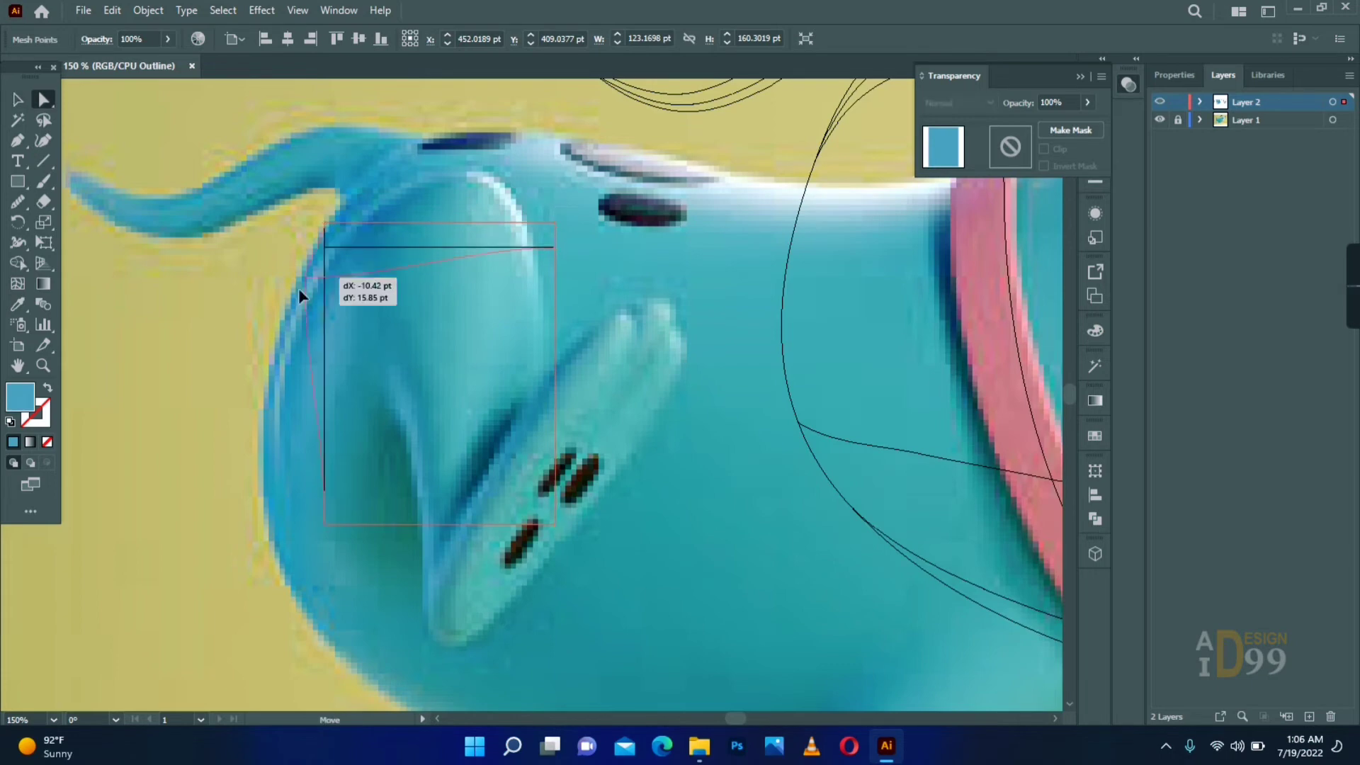
- Reshape the rectangle mesh's rear side and lower corner to follow the curved back outline of the reference thigh
left_click_drag(299, 289, 276, 402)
left_click_drag(325, 223, 276, 381)
left_click_drag(276, 402, 284, 388)
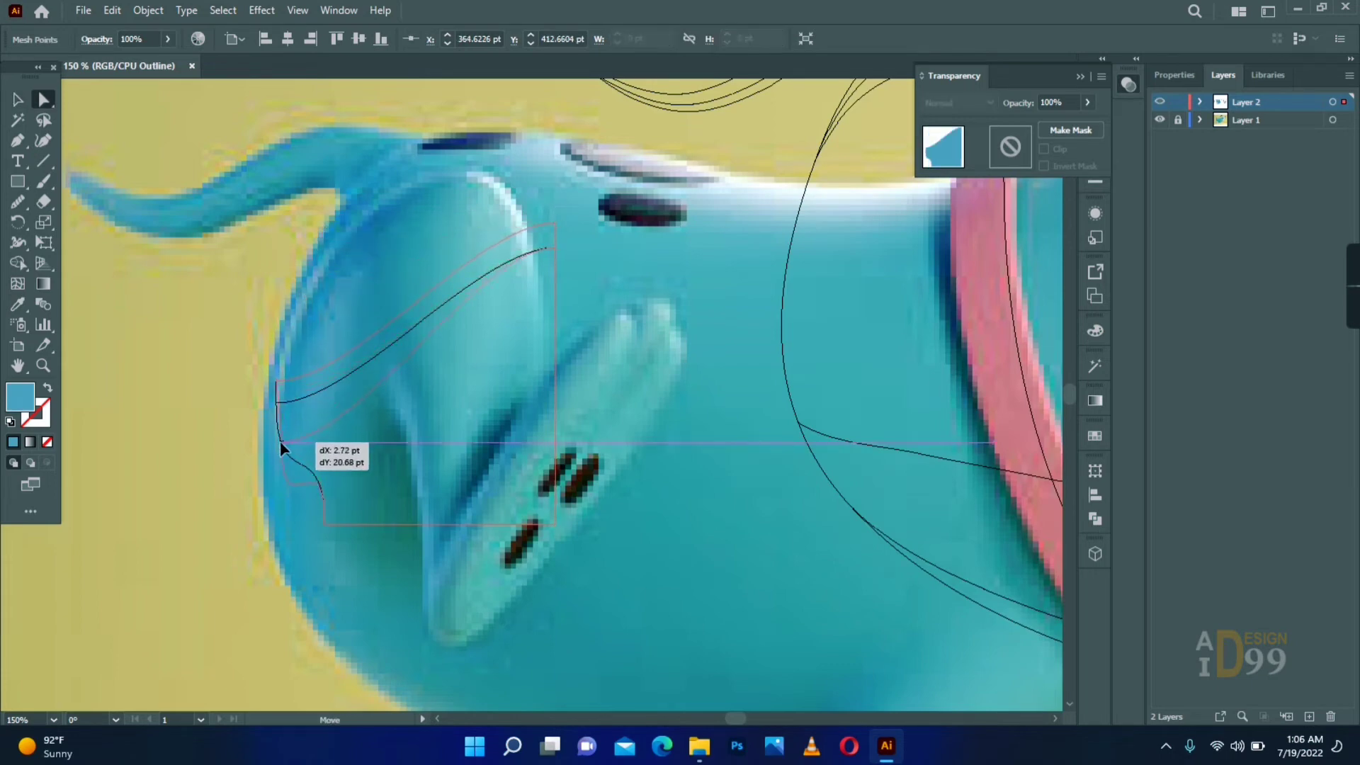
left_click_drag(326, 525, 369, 631)
left_click_drag(277, 534, 243, 547)
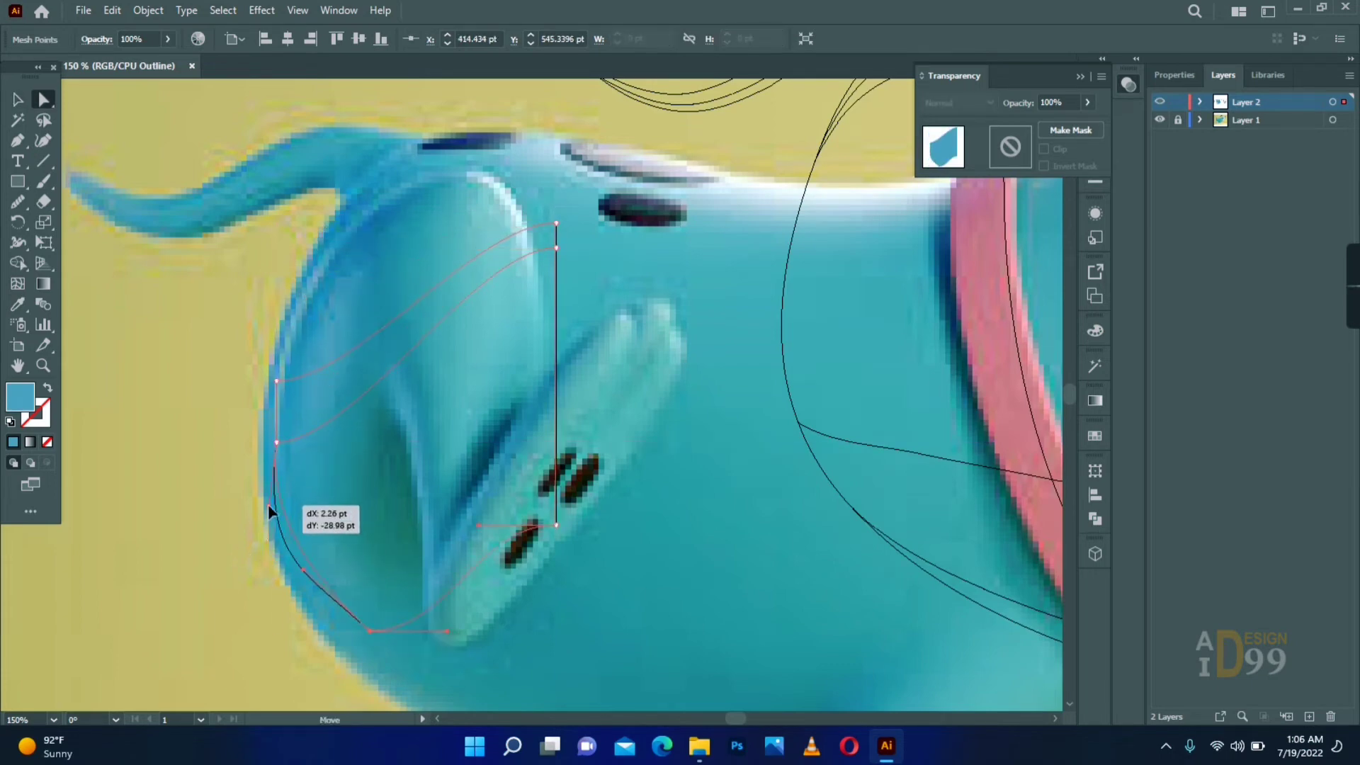
left_click_drag(277, 443, 275, 433)
left_click_drag(276, 381, 287, 348)
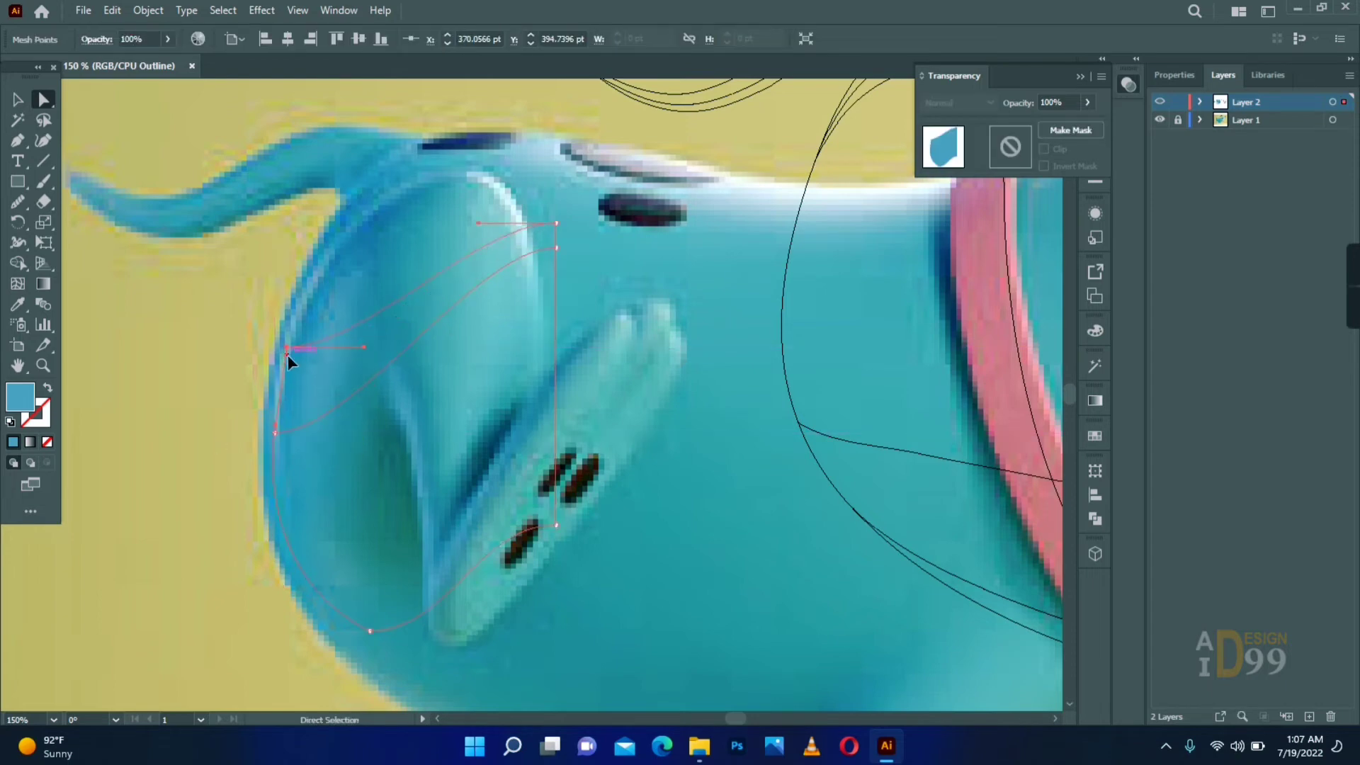
- Fit the thigh mesh's top and front edge to the reference, adding an anchor point where it meets the foot
left_click_drag(402, 185, 470, 175)
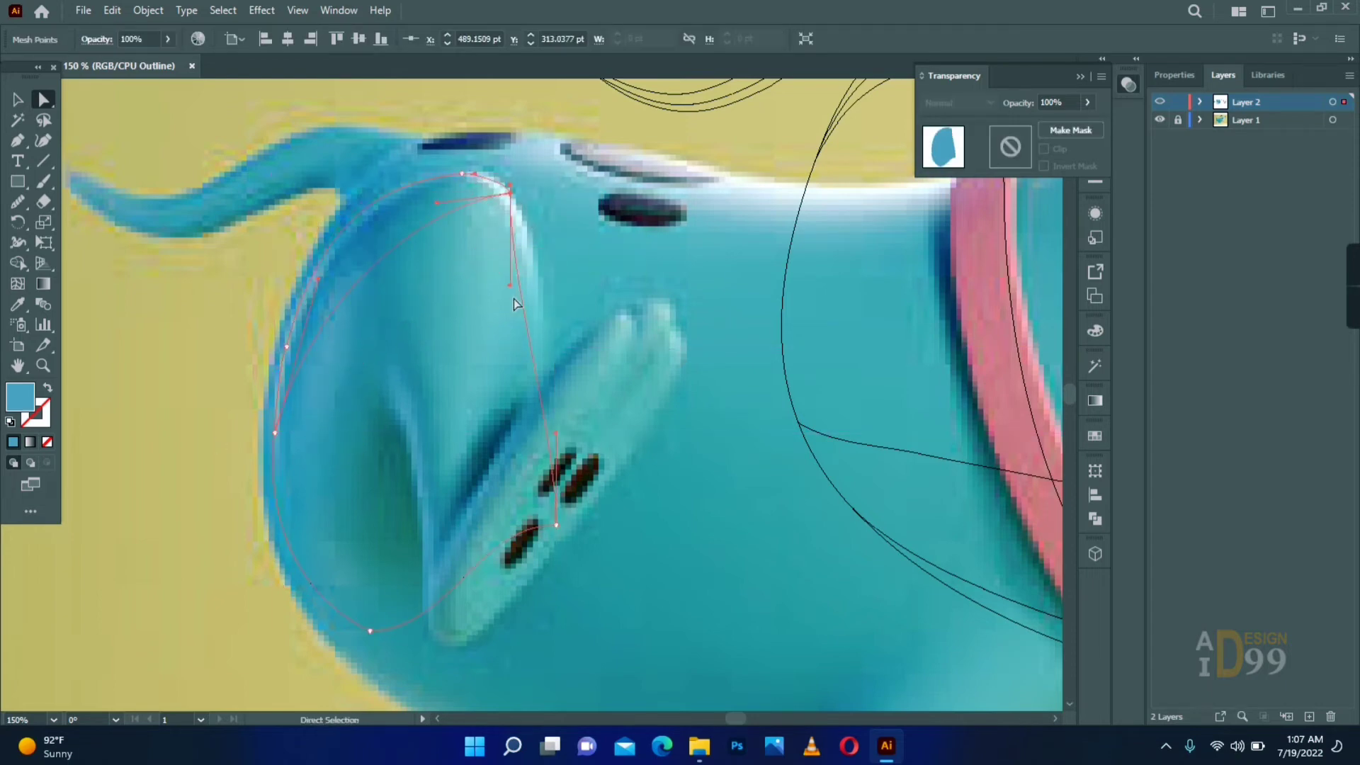
key("plus")
left_click(457, 549)
key("a")
left_click(446, 601)
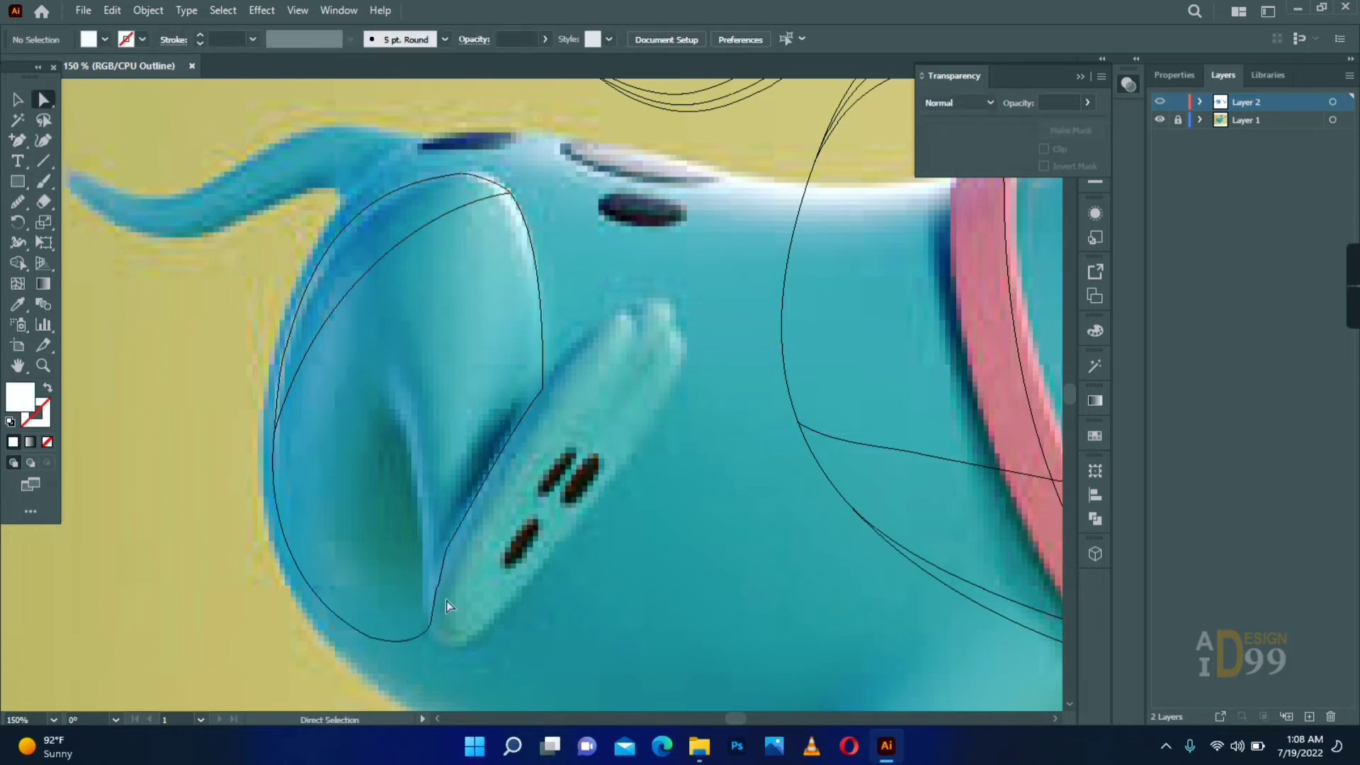
- Add mesh lines down the thigh and shift their points along the inner fold beside the dark hollow
key("u")
left_click(543, 371)
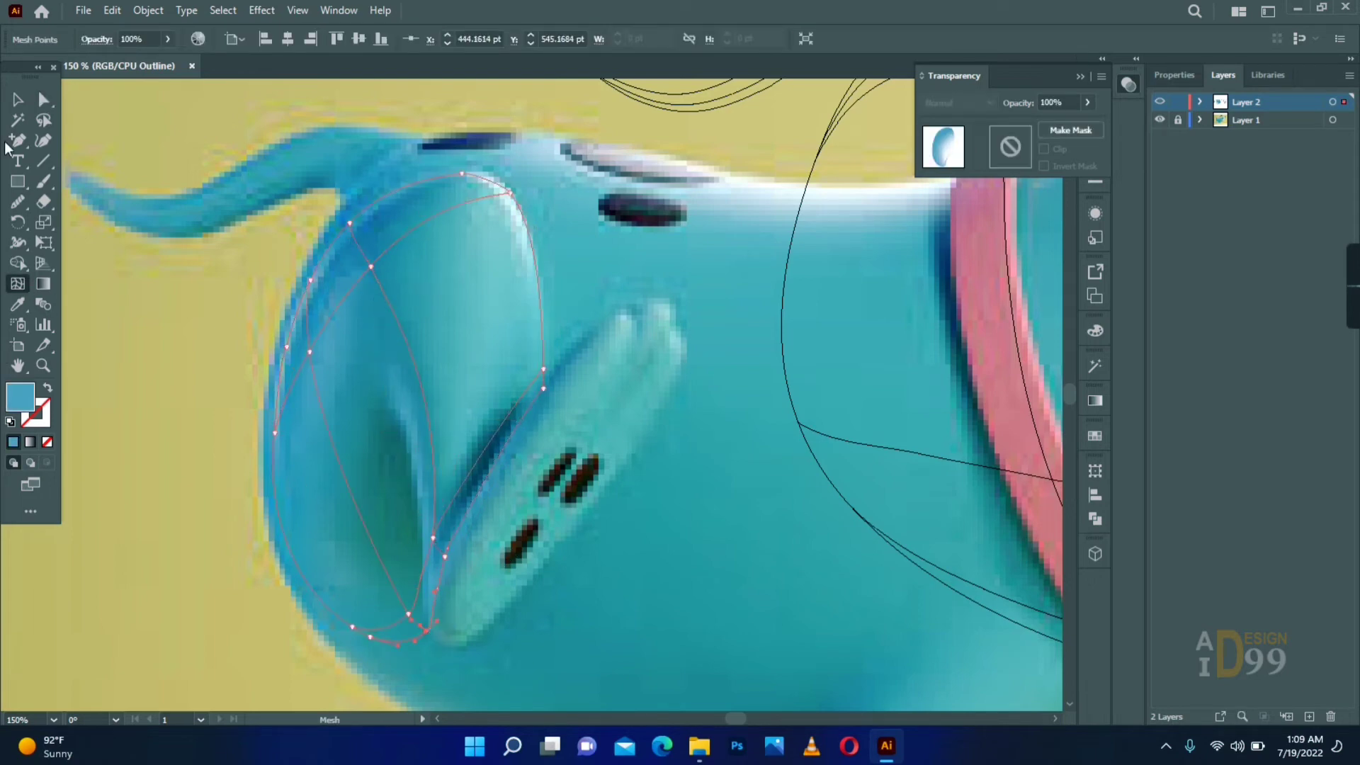
left_click_drag(352, 291, 351, 289)
left_click_drag(353, 512, 406, 427)
left_click_drag(408, 614, 425, 556)
left_click(382, 545)
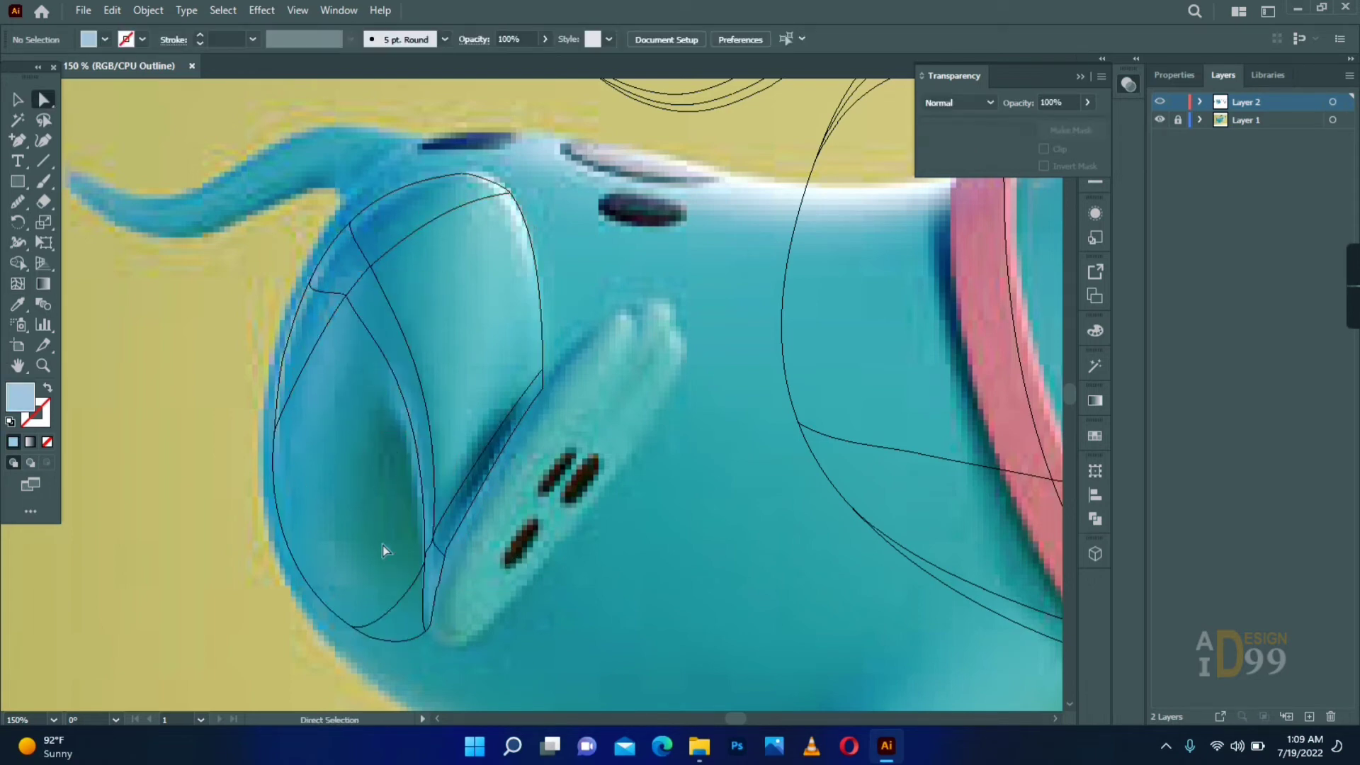
- Refine the mesh points and handles around the thigh's inner fold to match the reference
key("z")
double_click(500, 467)
key("a")
left_click_drag(507, 469, 500, 483)
left_click(476, 407)
left_click_drag(344, 163, 340, 365)
- Add mesh lines through the thigh's dark green hollow, shift their points along the fold, and colour them from the reference
key("u")
left_click(536, 544)
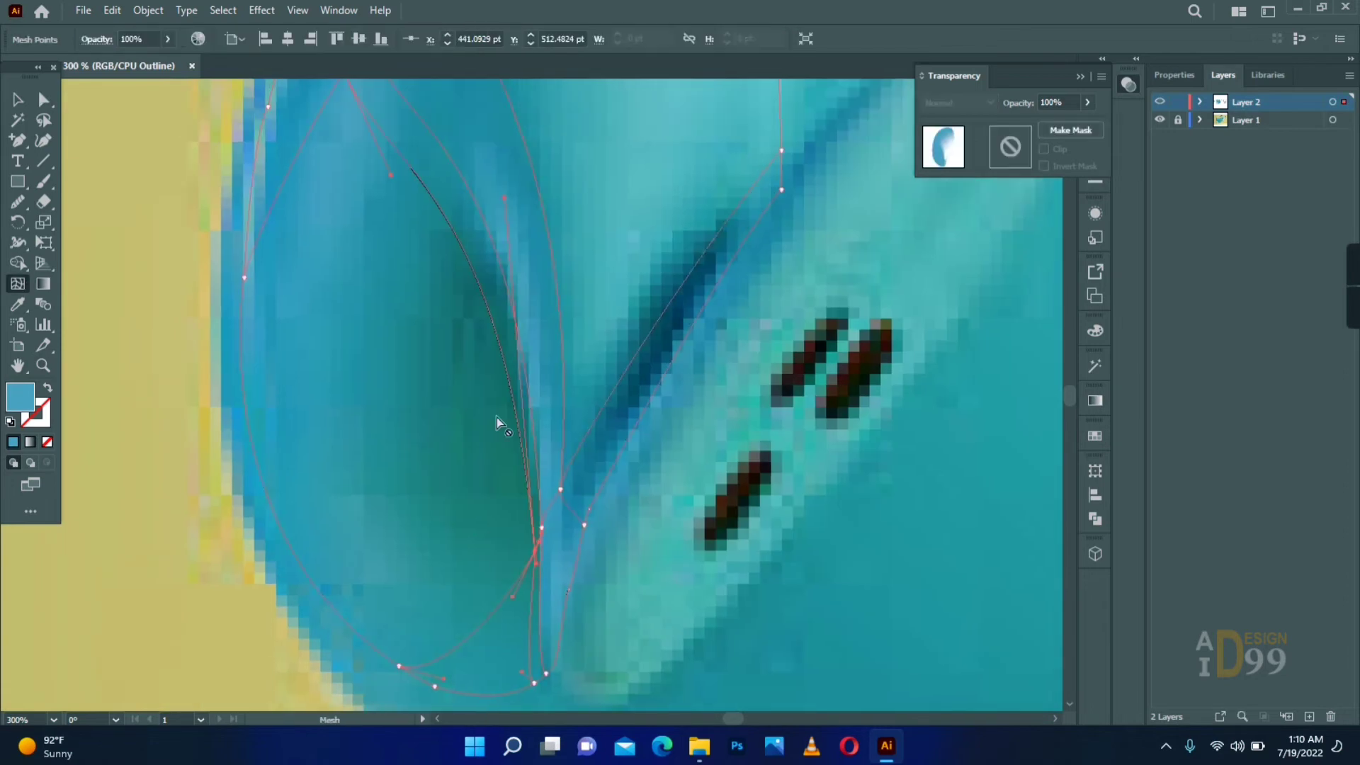
left_click_drag(500, 418, 480, 535)
left_click(402, 290)
left_click(461, 396)
key("j")
key("i")
key("a")
left_click_drag(542, 599, 530, 504)
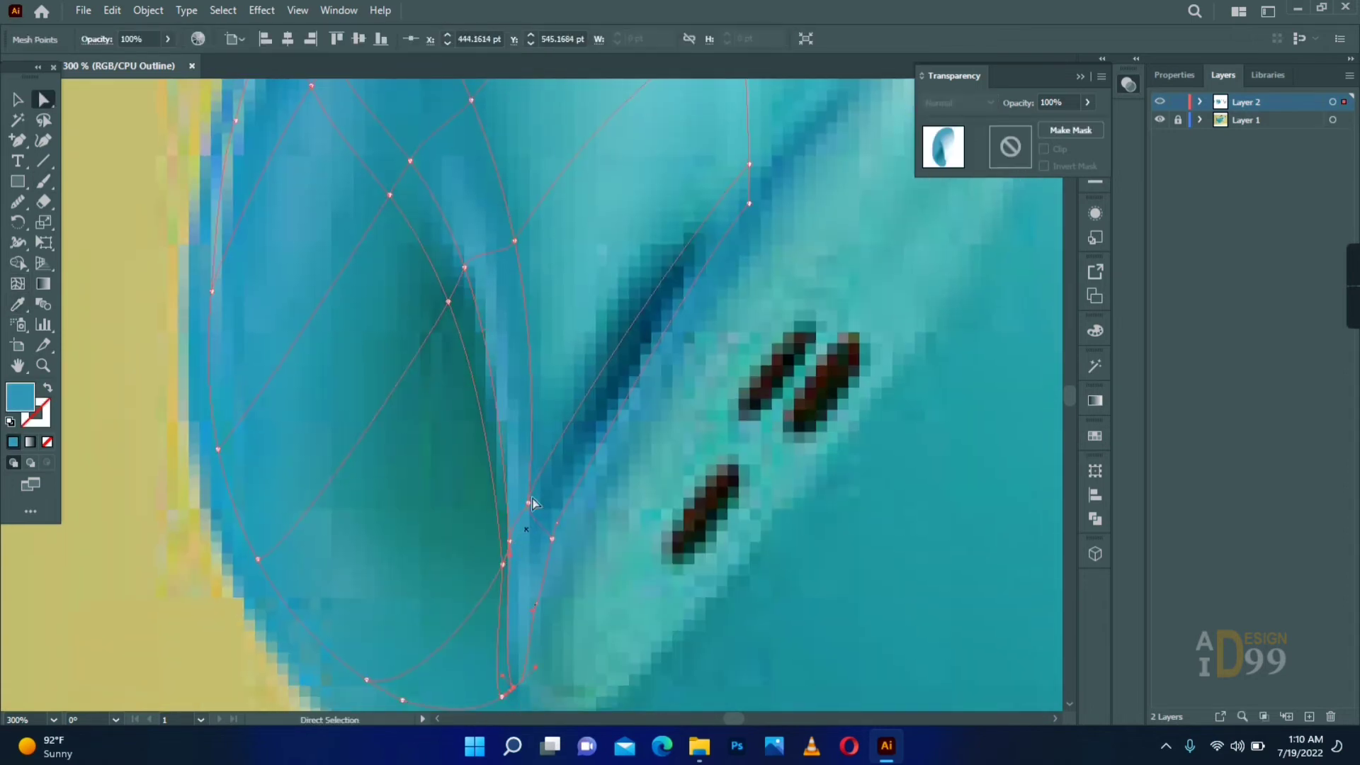
- Add mesh lines across the thigh's front beside the foot and colour the points with the reference's dark blue crease shades
left_click(750, 204)
left_click_drag(748, 199, 685, 313)
key("u")
left_click(579, 424)
key("a")
key("i")
left_click(583, 431)
key("u")
left_click(572, 320)
key("i")
key("a")
left_click(578, 424)
left_click_drag(556, 221, 585, 367)
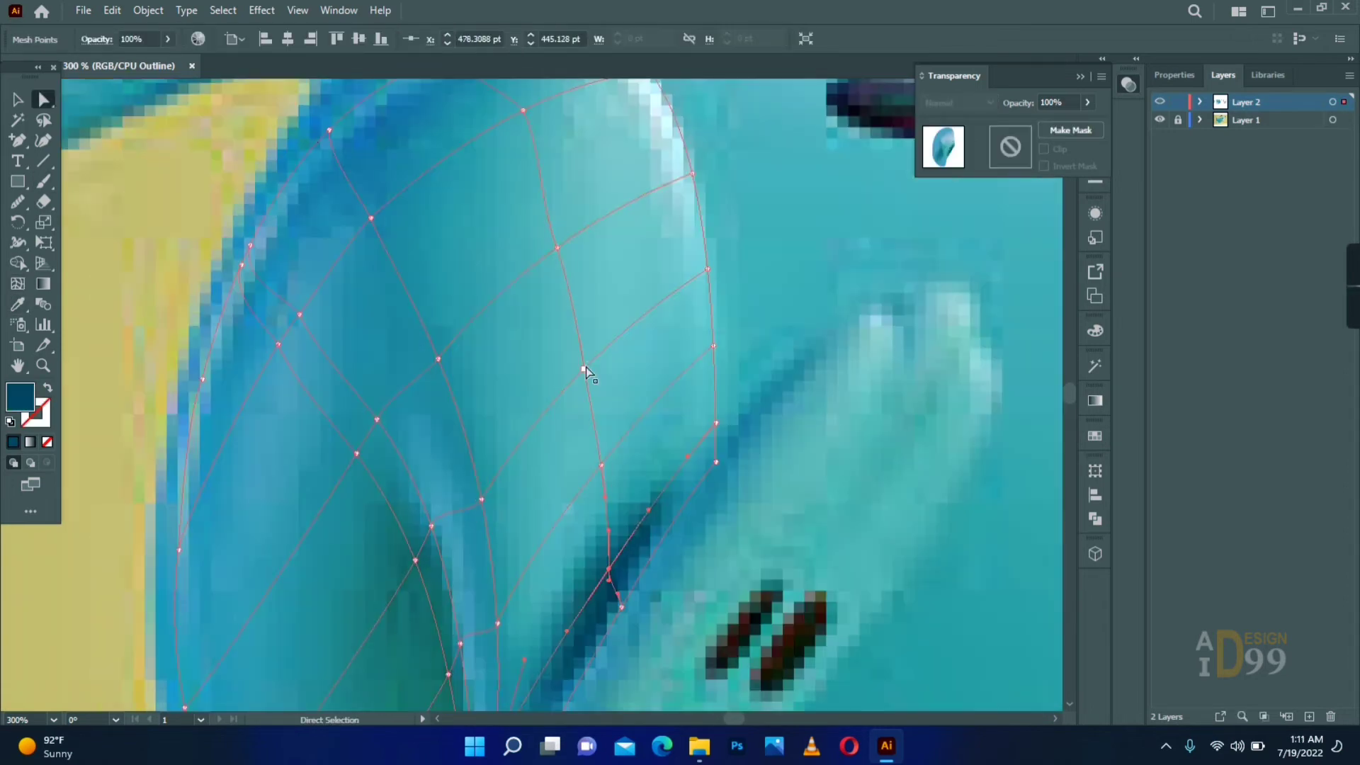
- Colour the mesh points on the thigh's upper front and rear edge with the matching reference blues
left_click_drag(641, 240, 639, 351)
left_click(649, 182)
left_click(522, 222)
left_click_drag(437, 476, 615, 345)
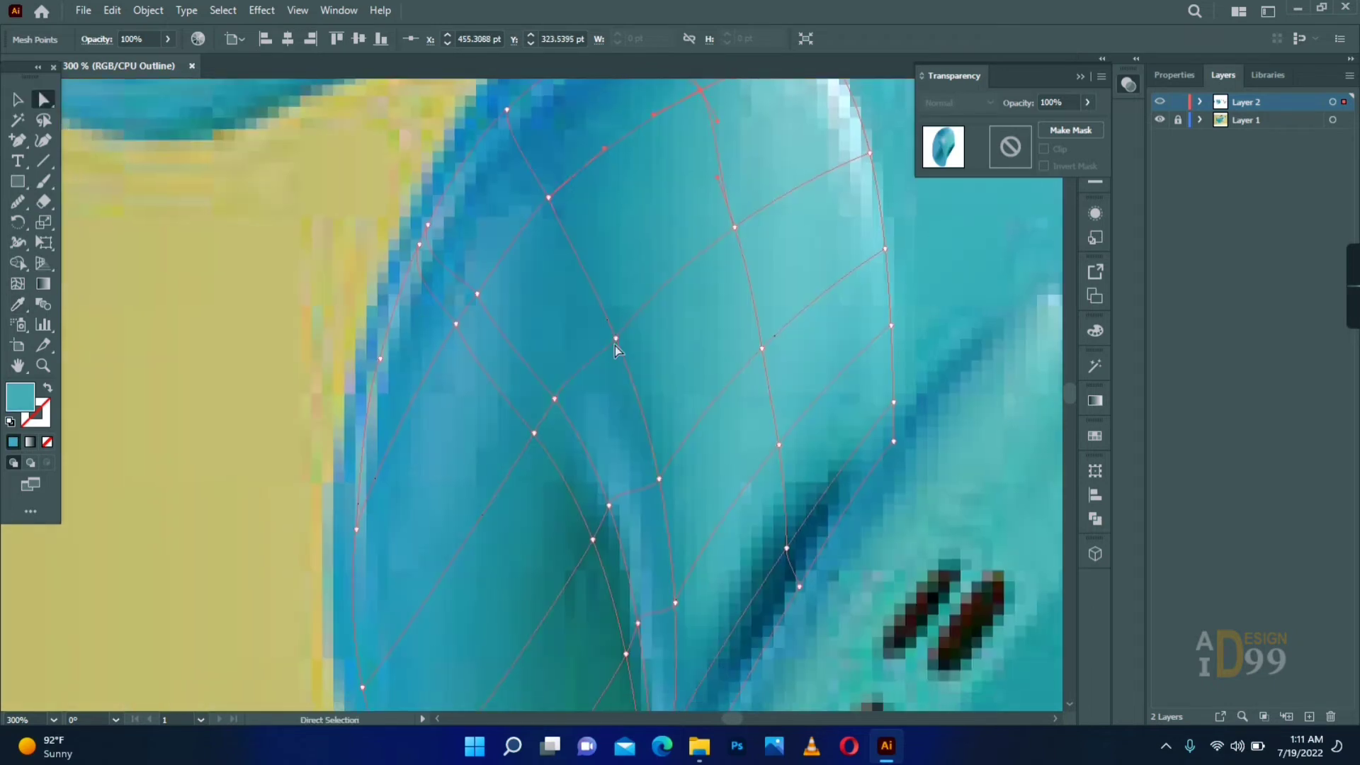
key("a")
left_click(356, 529)
left_click_drag(352, 526, 363, 375)
left_click(380, 517)
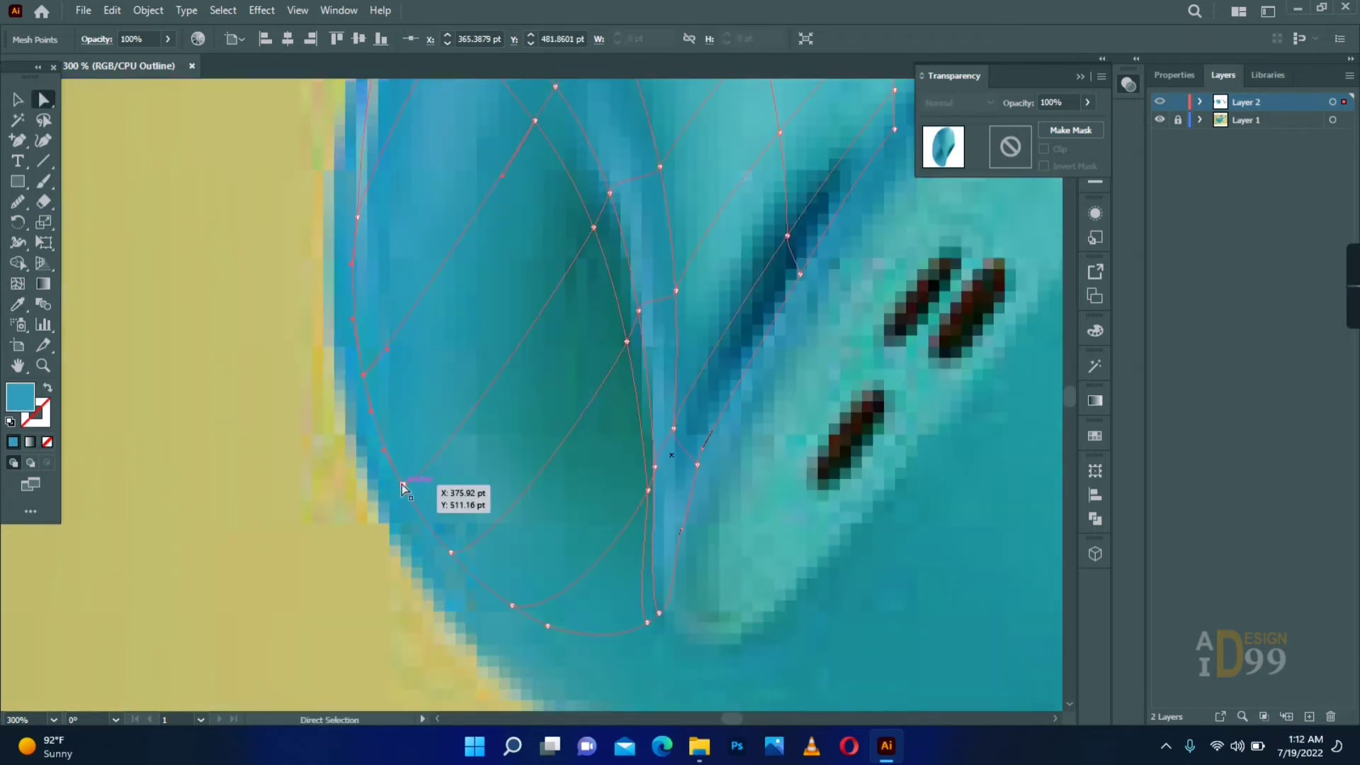
- Preview the thigh mesh in colour, move it clear of the reference thigh, and resample the colour of its rear points
left_click(1160, 101, "ctrl")
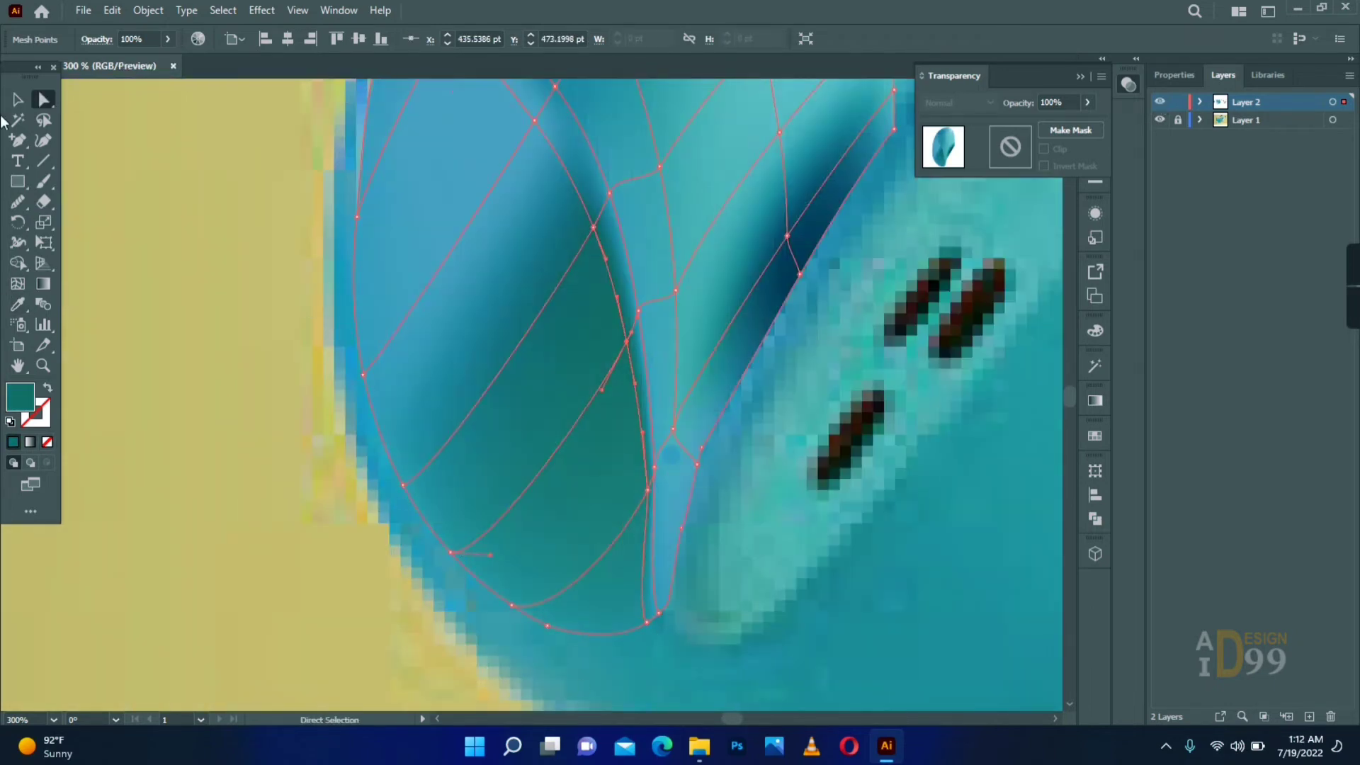
scroll(657, 597, "down", 2)
key("v")
left_click_drag(674, 352, 403, 317)
key("a")
left_click(335, 306)
key("i")
key("Caps_Lock")
key("a")
left_click(500, 406)
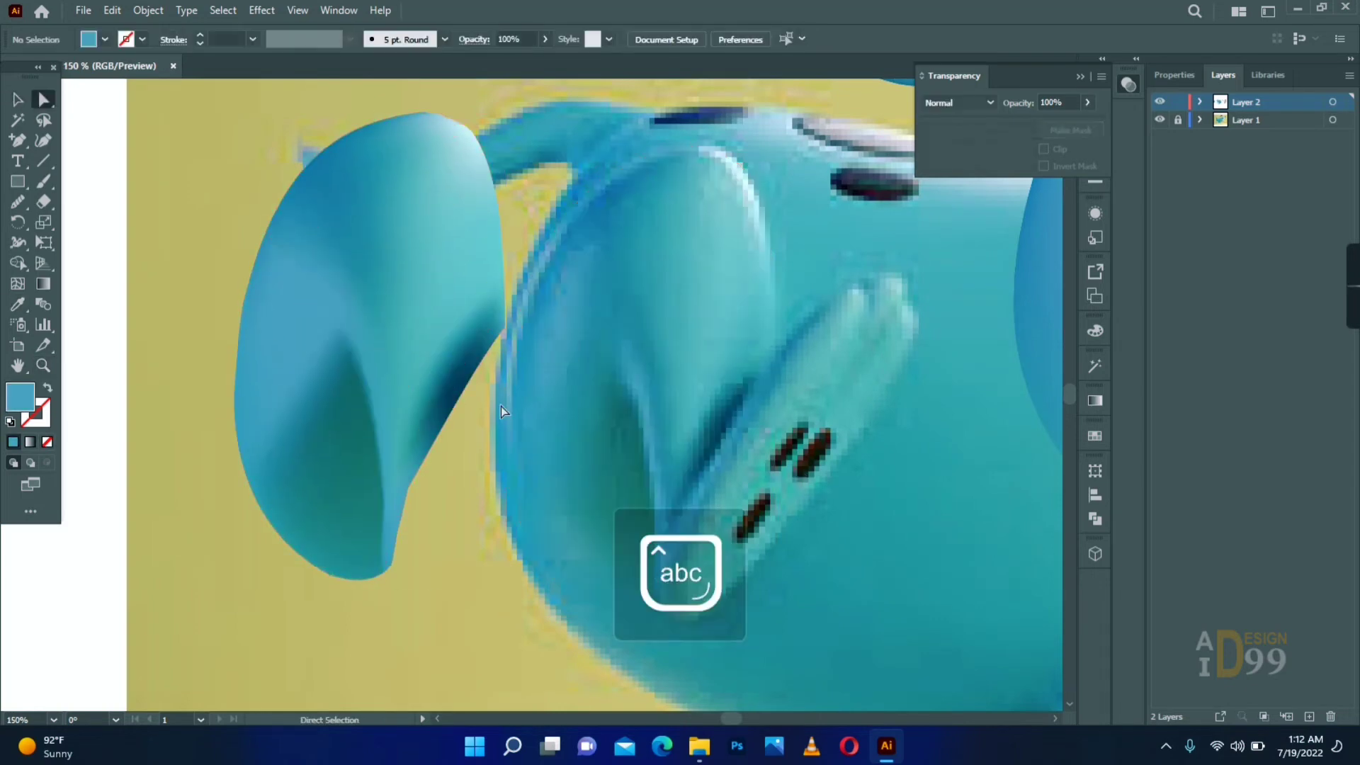
- Draw a tall blue rectangle over the hind foot and turn it into a mesh with a lengthwise line
left_click_drag(548, 445, 516, 394)
left_click_drag(618, 405, 500, 434)
key("m")
mouse_move(753, 272)
left_mouse_down()
mouse_move(619, 466)
mouse_move(670, 524)
left_mouse_up()
key("a")
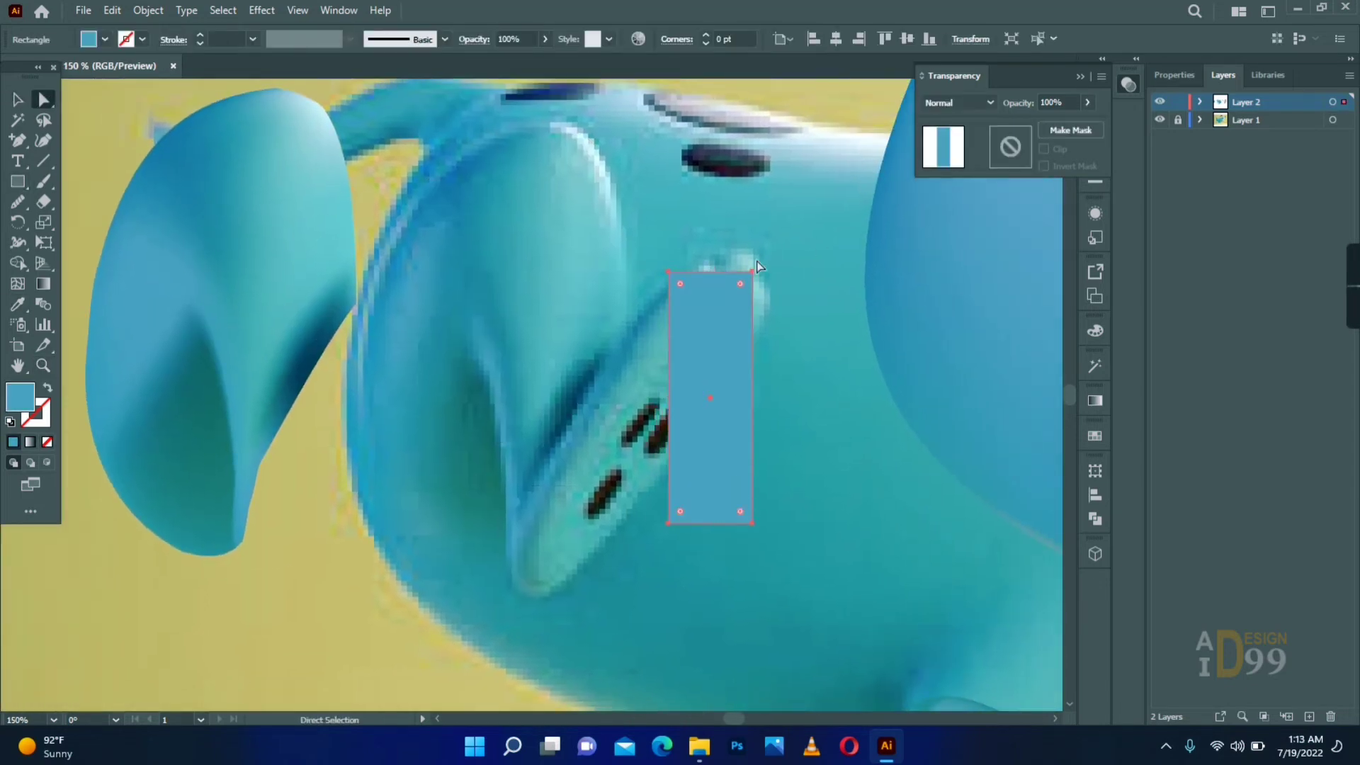
key("u")
left_click(684, 273)
- Display the artwork as outlines, tilt the rectangle mesh onto the hind foot, and fit its upper corners to the toes
left_click(1160, 102, "ctrl")
key("v")
left_click_drag(757, 266, 825, 317)
left_click_drag(699, 337, 616, 367)
key("a")
left_click_drag(665, 302, 698, 262)
left_click_drag(675, 309, 722, 278)
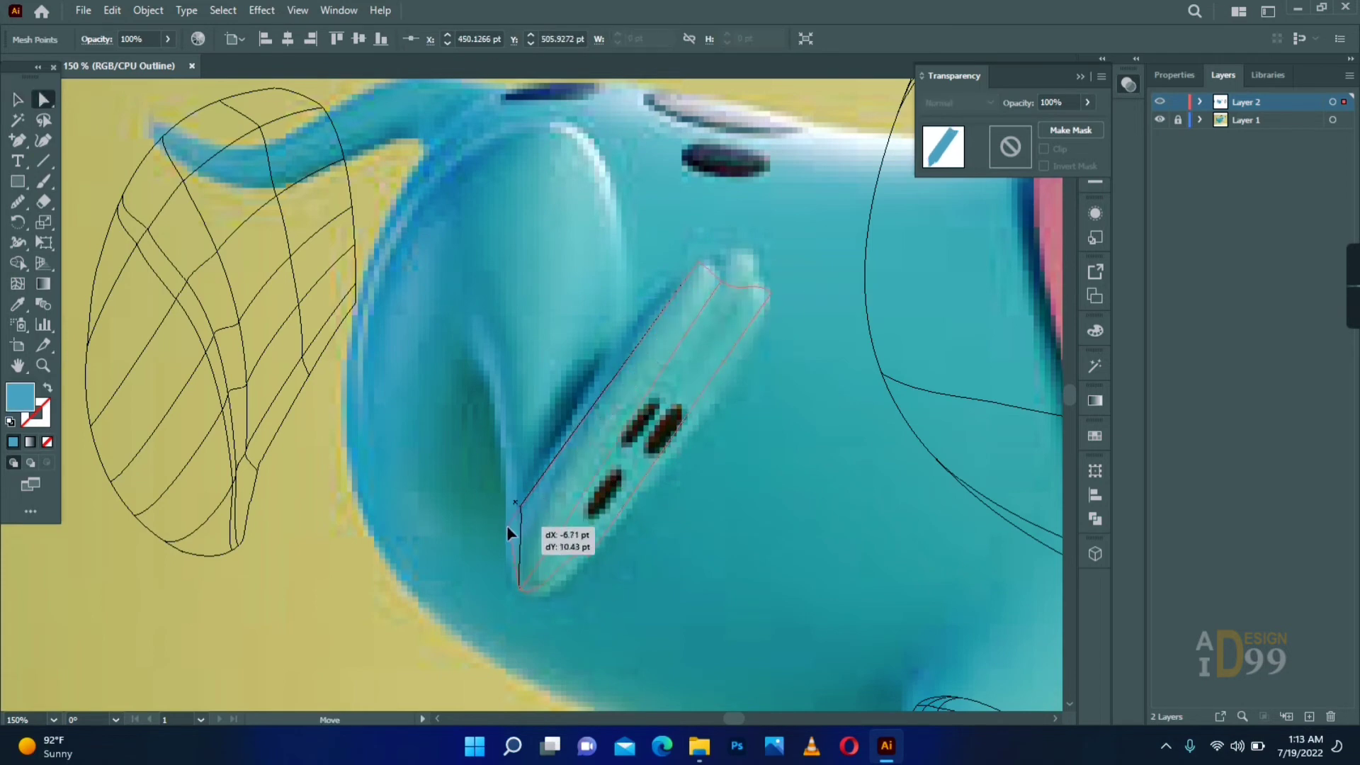
- Shape the foot mesh's heel end and long sides to follow the reference foot's rounded outline
left_click(564, 477)
left_click(521, 446)
key("a")
left_click_drag(443, 432, 433, 455)
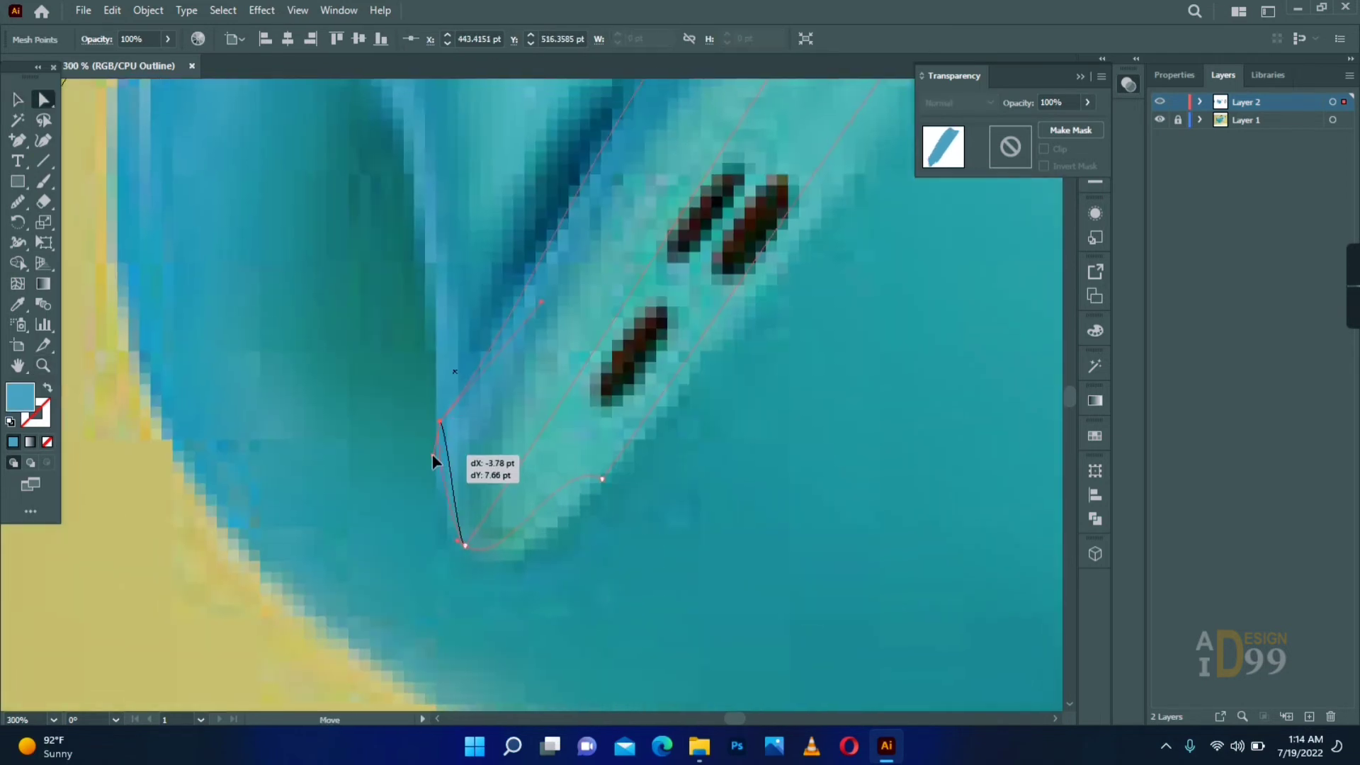
left_click(623, 561)
left_click_drag(723, 370, 382, 636)
left_click(622, 222)
left_click_drag(545, 365, 586, 388)
left_click_drag(629, 400, 562, 566)
- Add an anchor point at the toe end of the foot mesh and curve the outline around the first and middle toes
key("plus")
left_click(505, 379)
key("a")
left_click_drag(505, 380, 523, 297)
left_click(464, 368)
left_click_drag(435, 347, 455, 329)
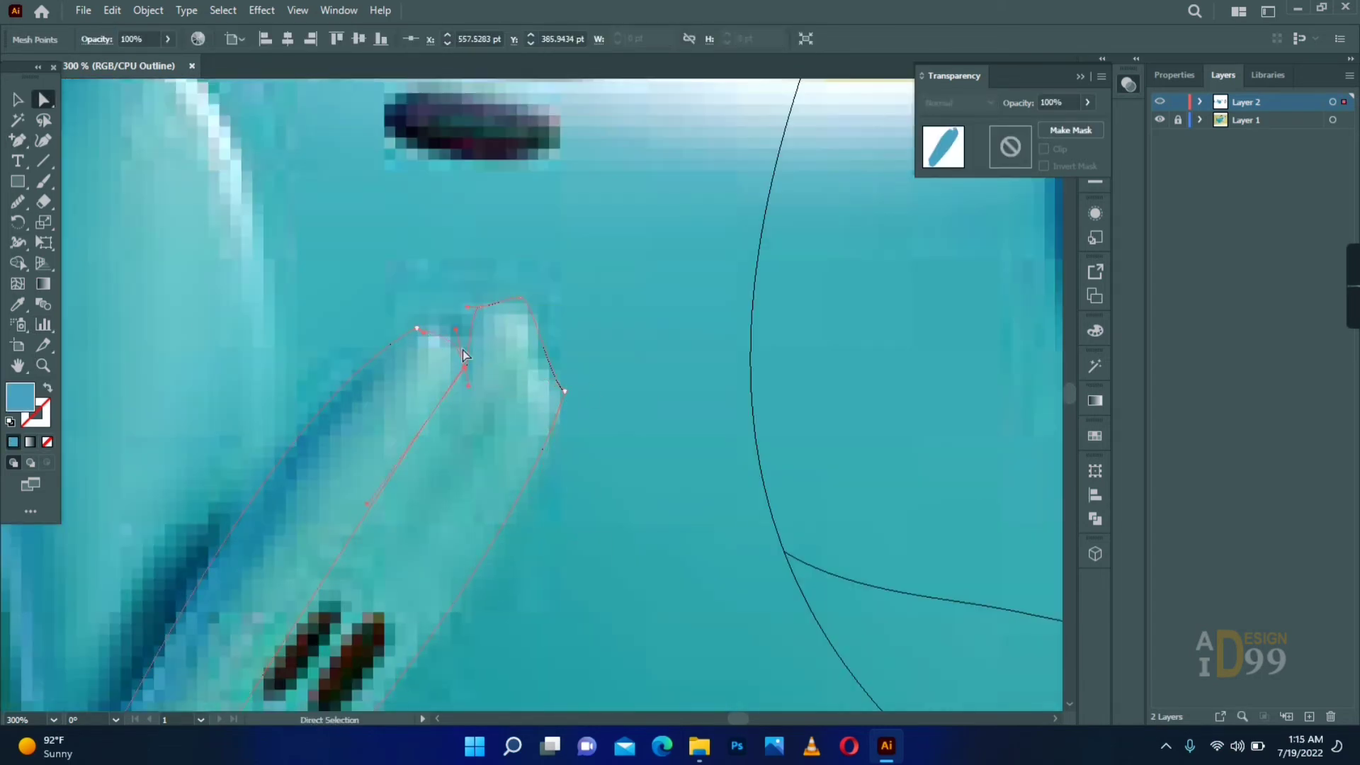
- Round the outer toe and refine the notch between the first two toes to match the reference
left_click(550, 354)
left_click_drag(548, 374, 536, 363)
left_click(559, 323)
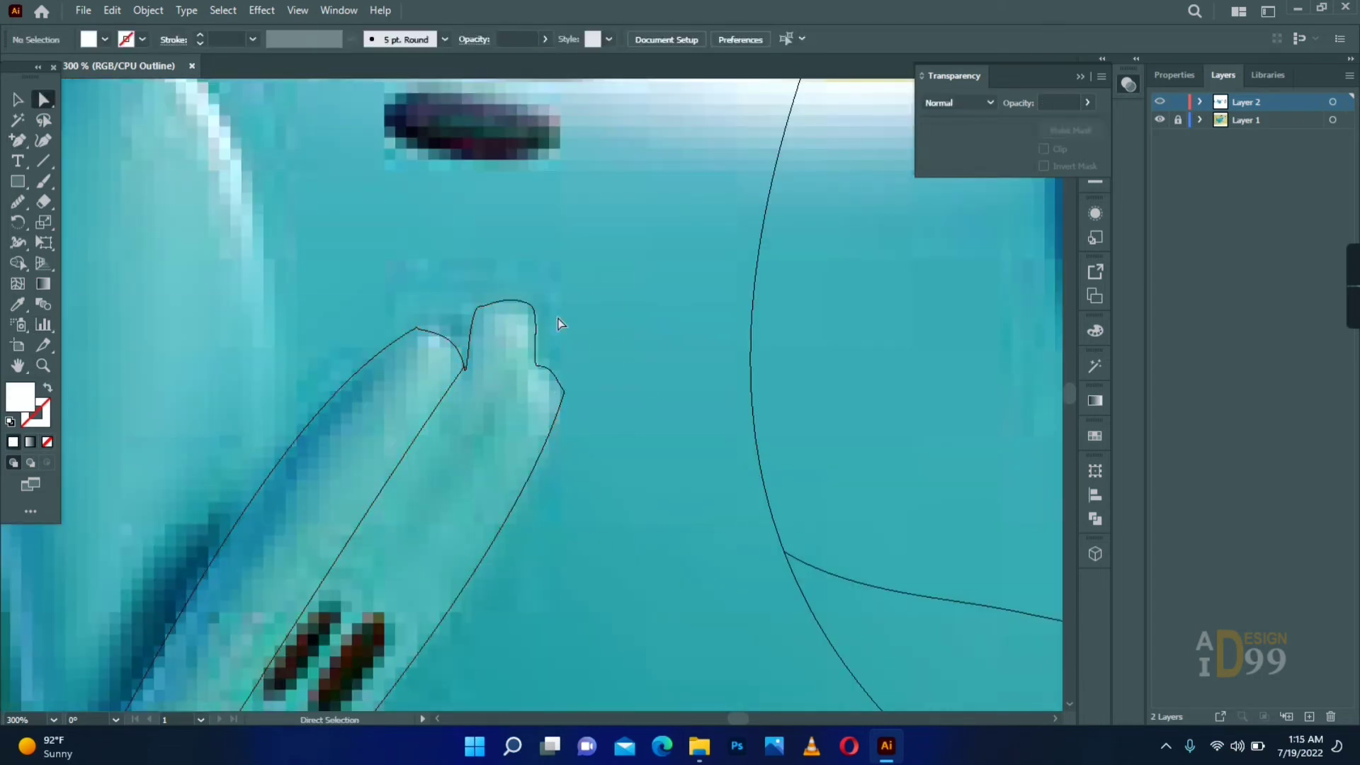
left_click_drag(479, 308, 489, 308)
left_click_drag(468, 370, 473, 347)
left_click(425, 334)
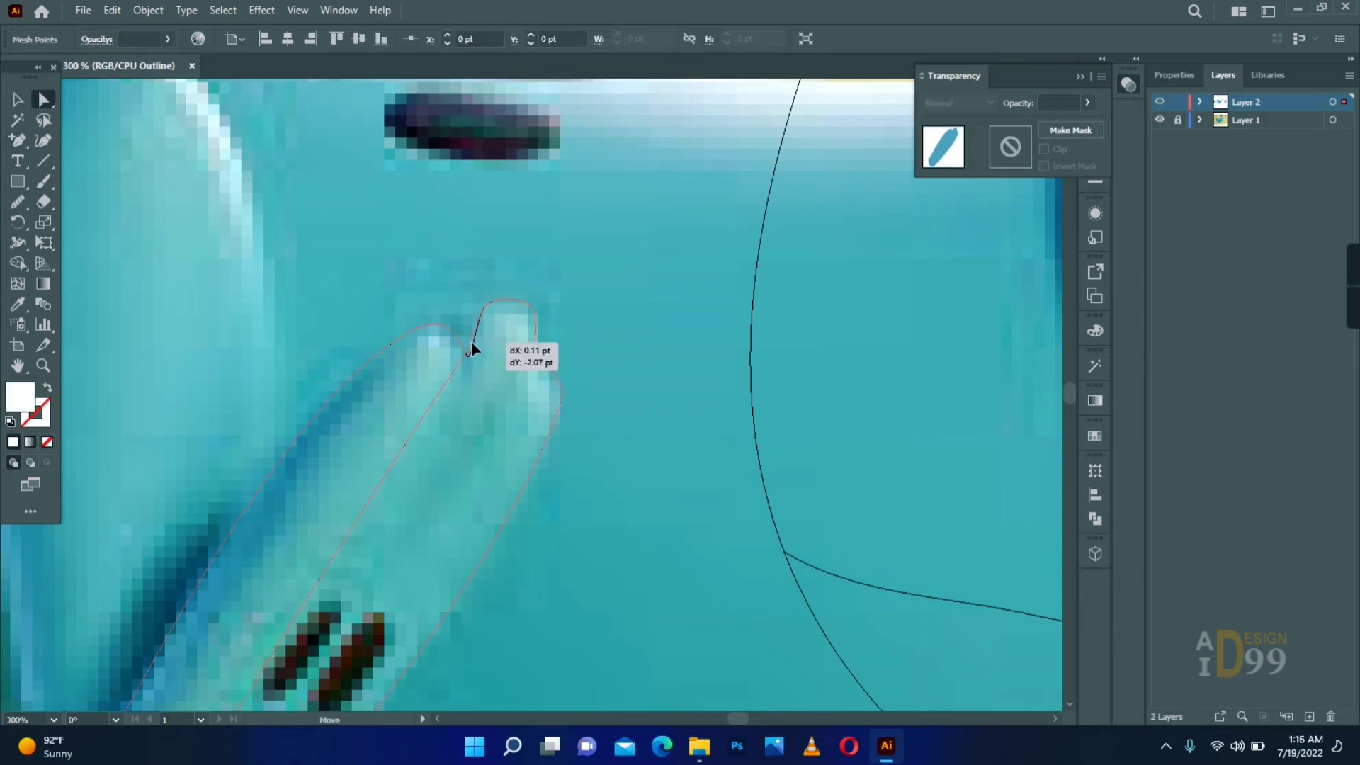
left_click(560, 312)
- Add lengthwise mesh lines down the foot from the toes and position their points
key("u")
left_click(523, 326)
key("a")
left_click_drag(457, 429, 438, 383)
key("u")
left_click(656, 258)
left_click_drag(599, 356, 644, 309)
key("a")
- Colour the foot's mesh points from heel to toes with the sampled reference teal shades
left_click_drag(425, 539, 482, 376)
left_click(266, 588)
left_click(274, 628)
key("i")
left_click(392, 568)
key("a")
left_click_drag(539, 270, 353, 435)
left_click(579, 206)
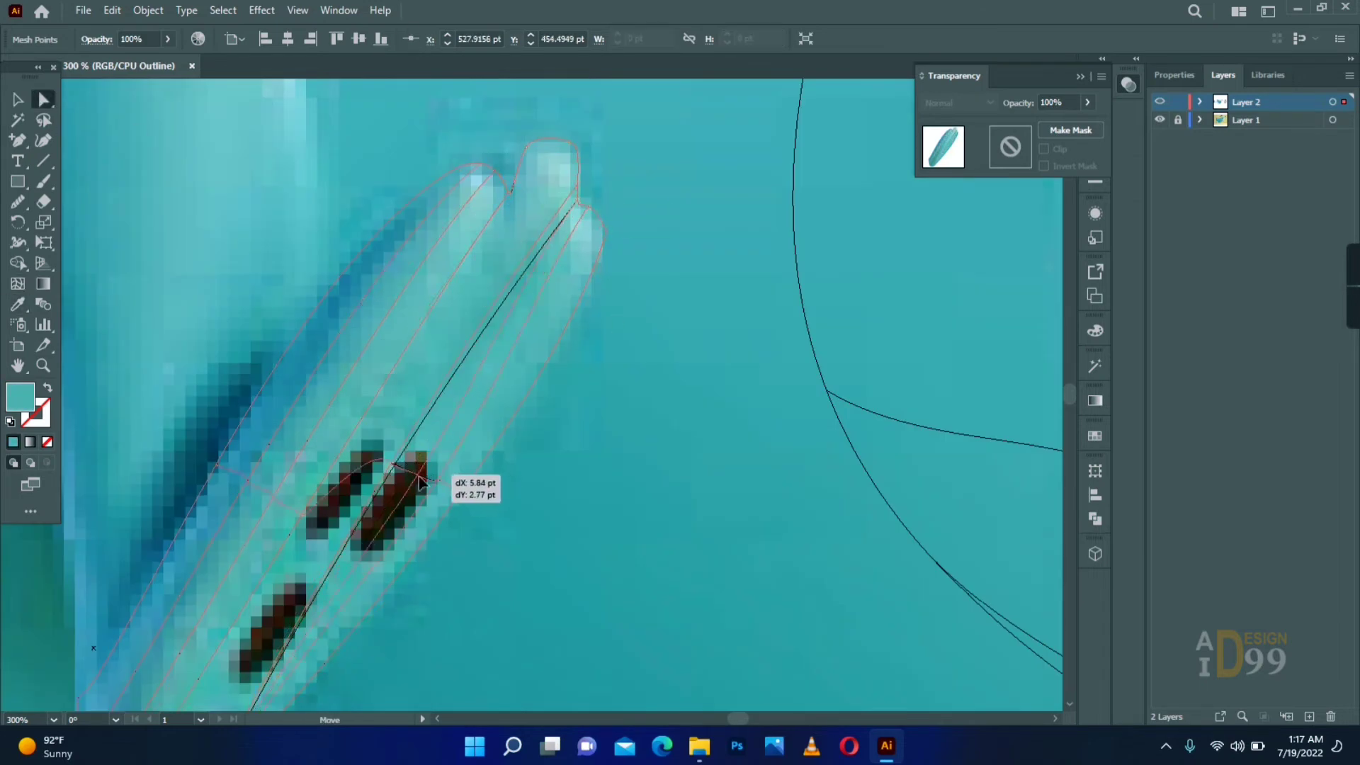
- Adjust the mesh points and handles in the middle of the sole and at the toe notch to follow the reference shading
left_click_drag(418, 484, 415, 479)
left_click(578, 188)
left_click(509, 187)
left_click(509, 194)
left_click_drag(440, 303, 500, 292)
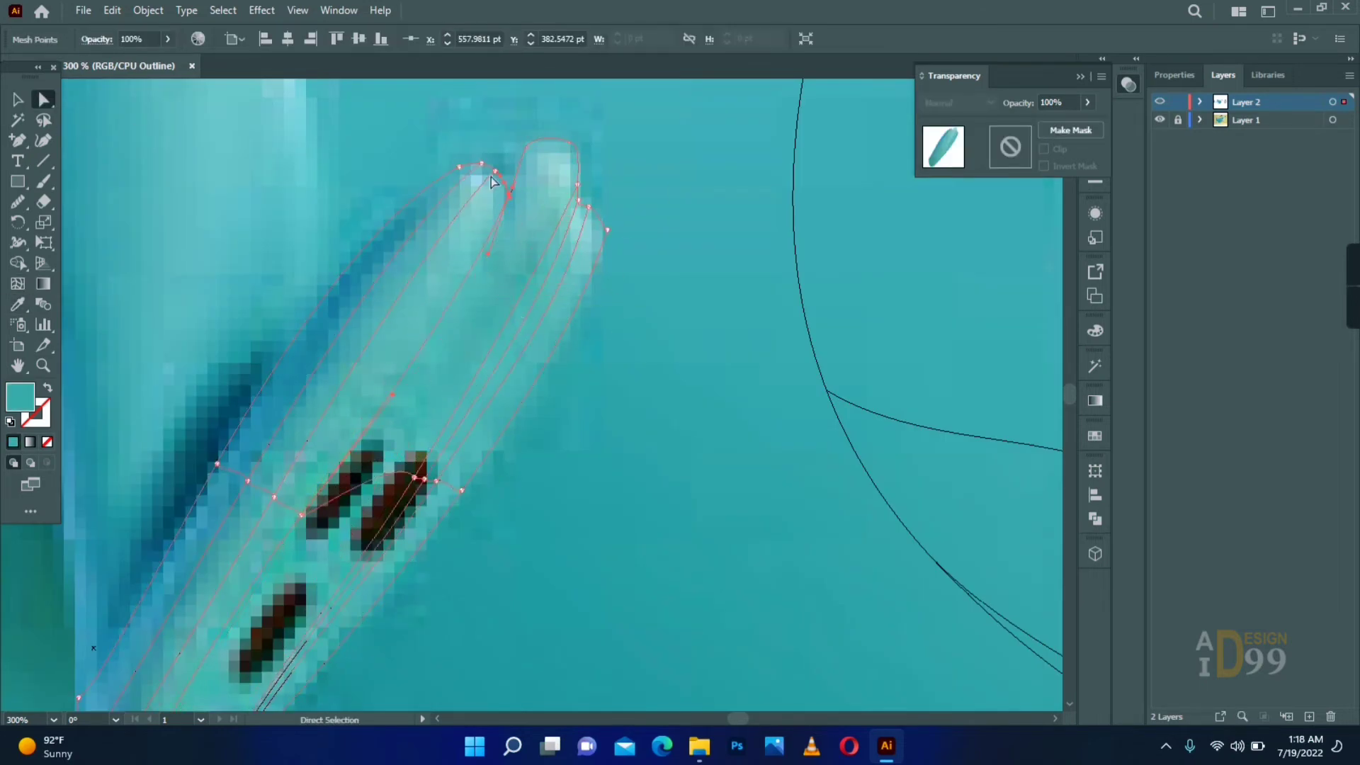
left_click(595, 274)
left_click(530, 284)
- Preview the foot in colour, add mesh detail at the toes, and colour the toe points from the reference
key("ctrl+y")
key("u")
left_click(558, 176)
key("i")
key("a")
left_click(623, 307)
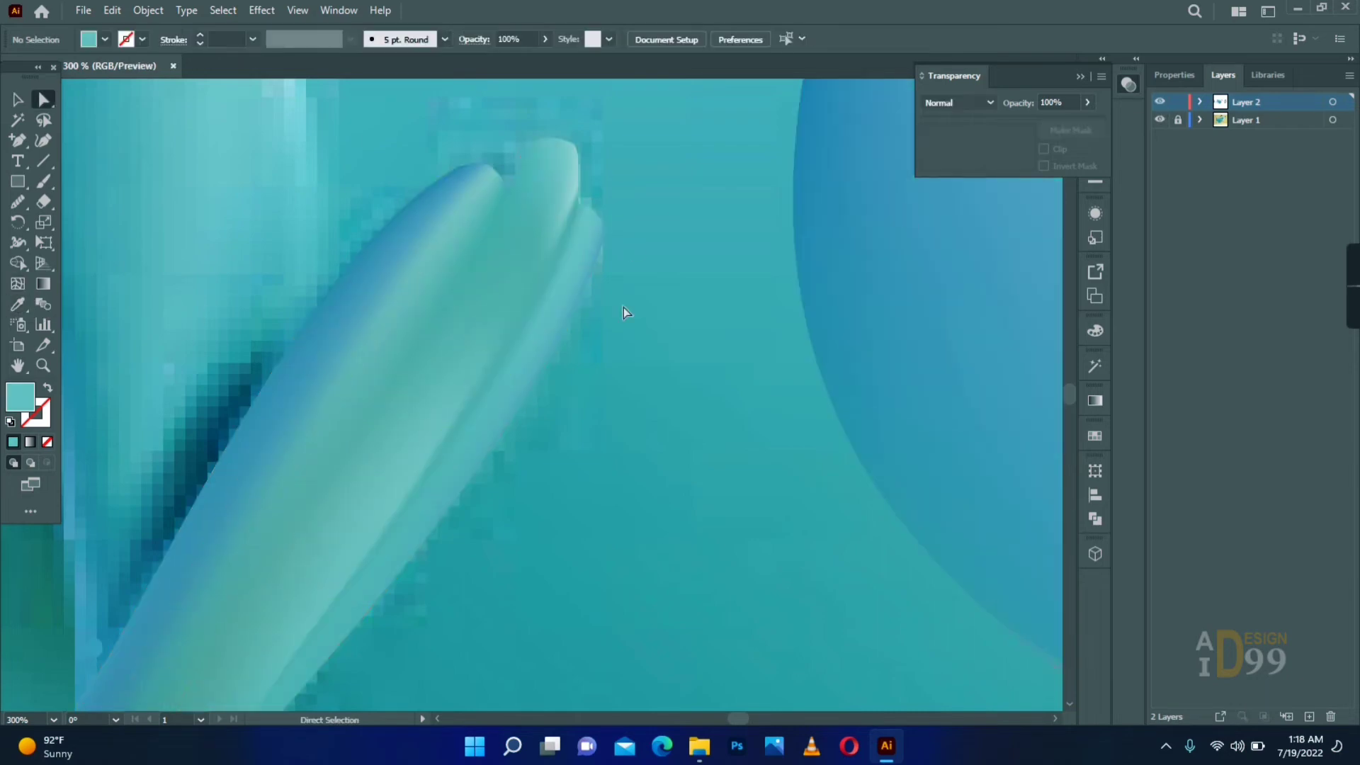
left_click(531, 283)
left_click_drag(17, 141, 76, 181)
left_click(585, 248)
key("a")
left_click(657, 255)
left_click(487, 349)
- Add mesh detail across the middle of the sole, adjust its points, and blend them with the sampled teal
key("u")
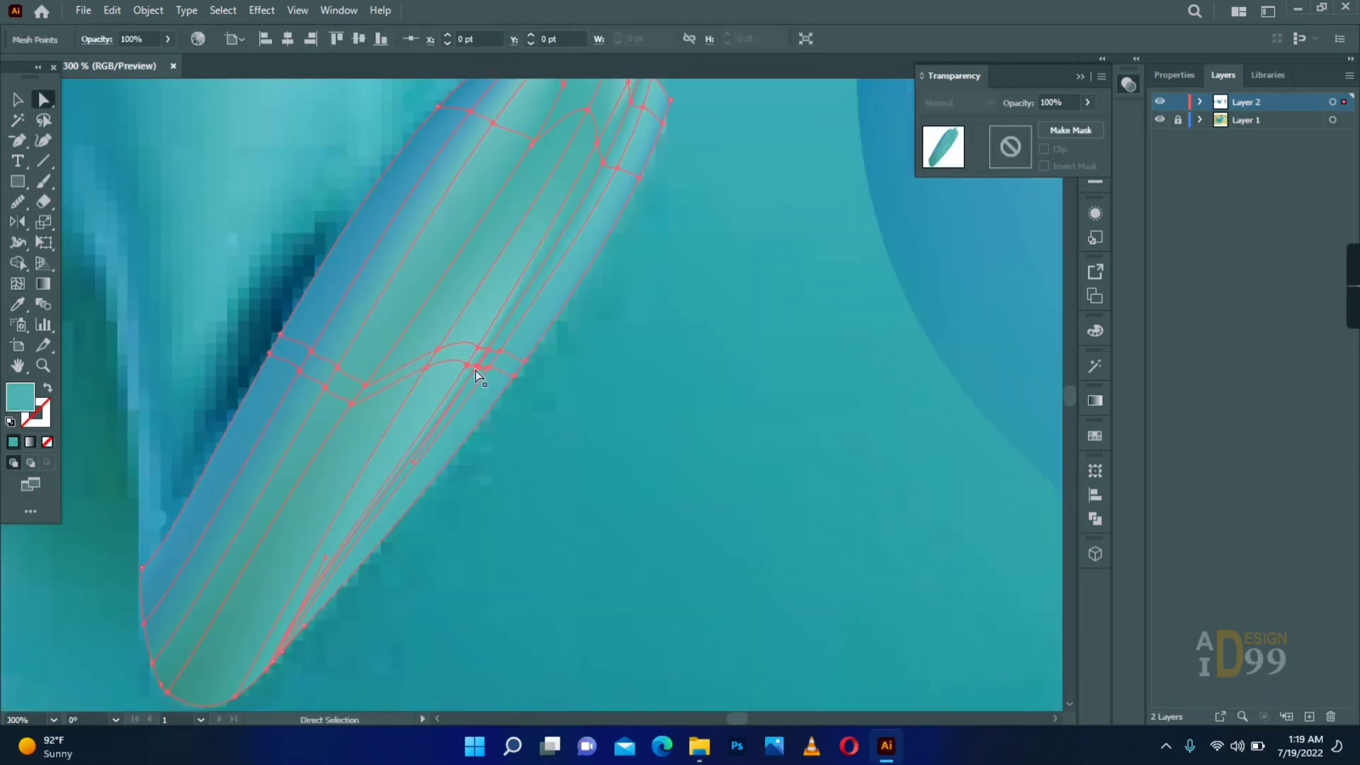
left_click(566, 417)
left_click_drag(476, 368, 568, 415)
left_click(568, 415)
left_click_drag(442, 448, 533, 376)
key("i")
left_click(522, 486)
key("a")
left_click(616, 576)
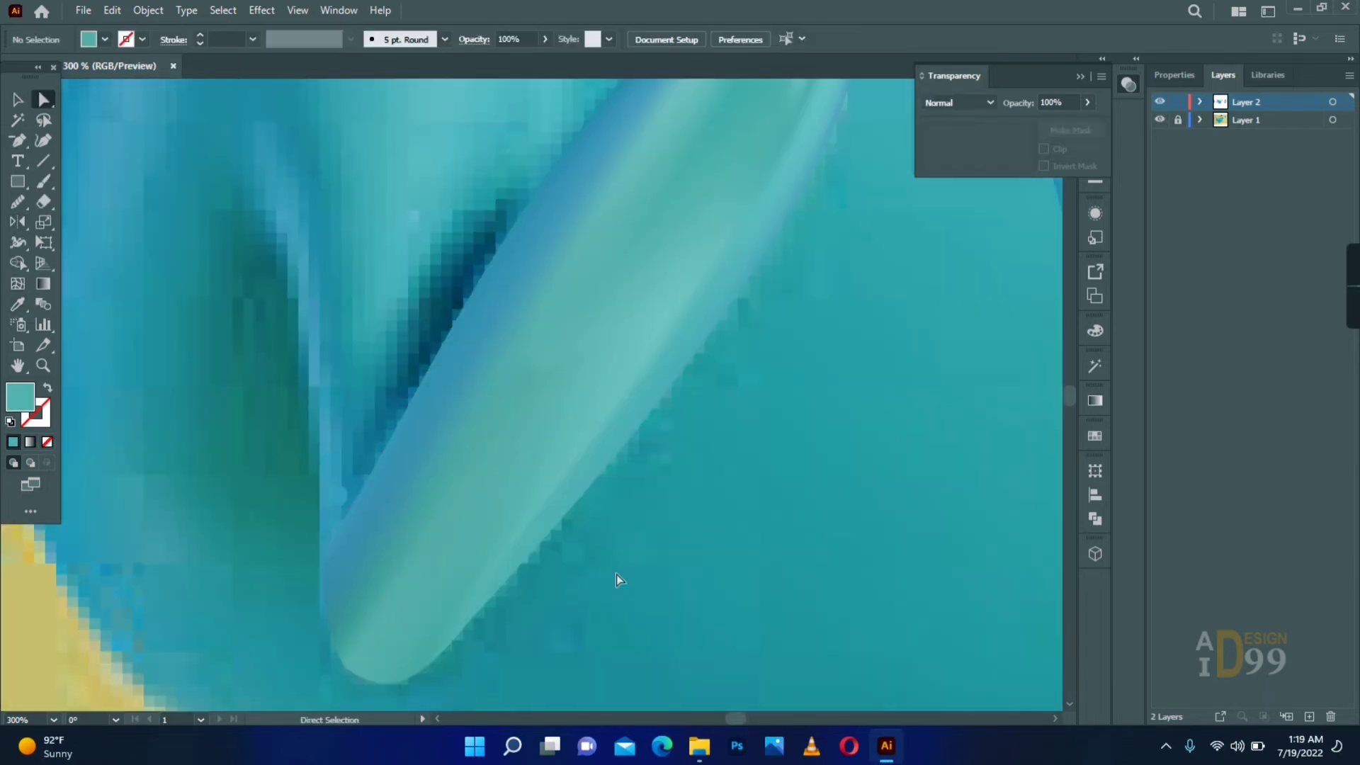
- Move the foot and thigh meshes onto the drawn body's hindquarters and nudge them into alignment
left_click(614, 489, "alt")
key("v")
left_click_drag(633, 413, 449, 391)
left_click(538, 495)
left_click_drag(369, 353, 901, 278)
left_click_drag(631, 285, 627, 294)
key("Up")
key("Up")
key("Up")
key("Up")
key("Right")
key("Right")
left_click(420, 412)
left_click_drag(668, 364, 483, 386)
key("s")
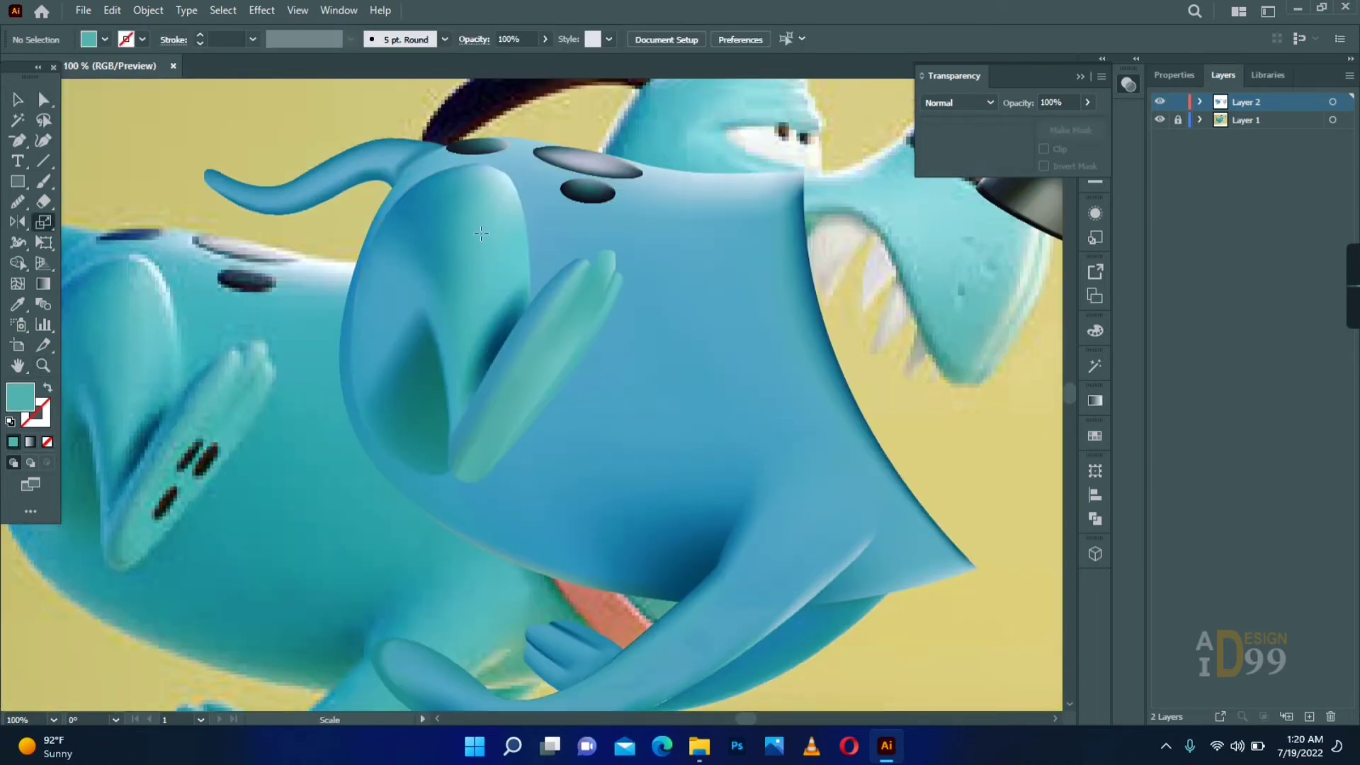
- Recolour the thigh's upper mesh points with blues sampled from the drawn body so the two blend
key("a")
left_click(481, 234)
key("i")
left_click(692, 261)
key("a")
left_click(480, 236)
key("i")
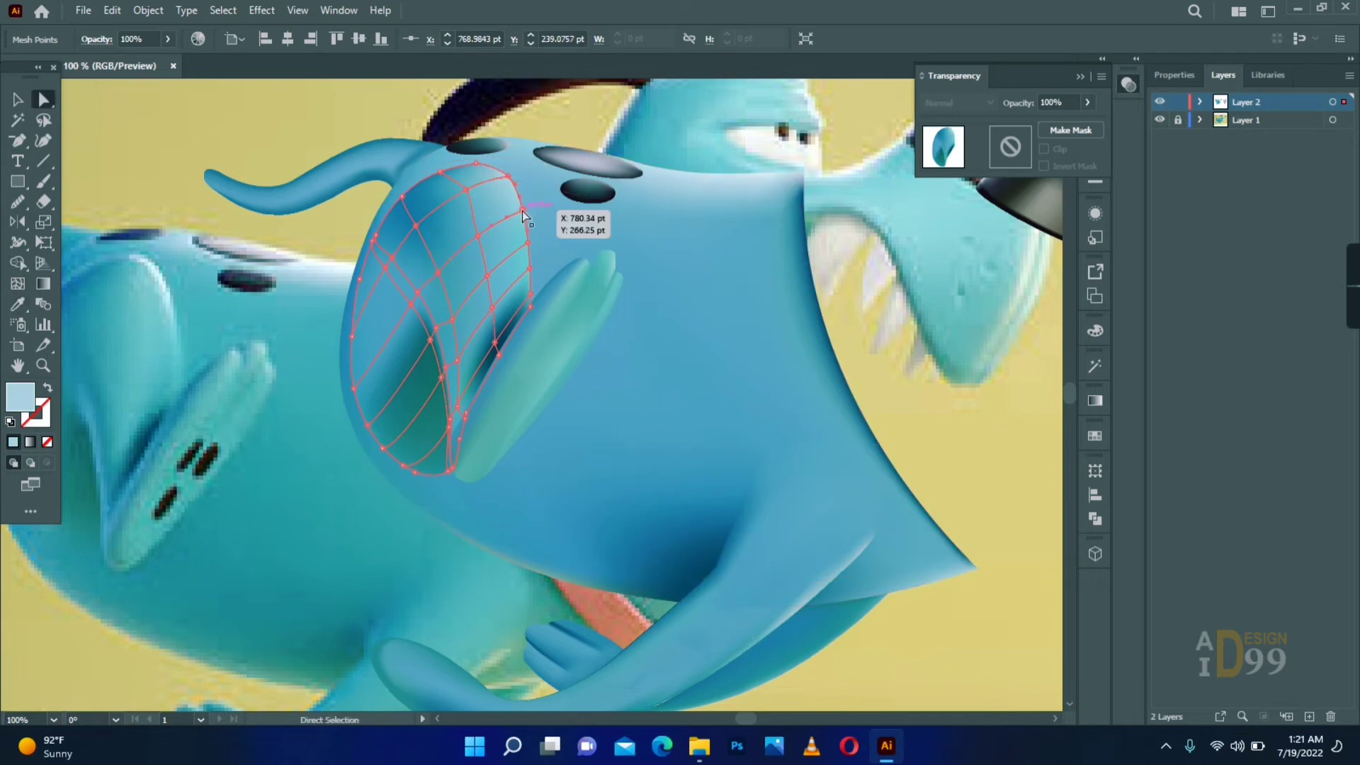
left_click(602, 369)
left_click(521, 373)
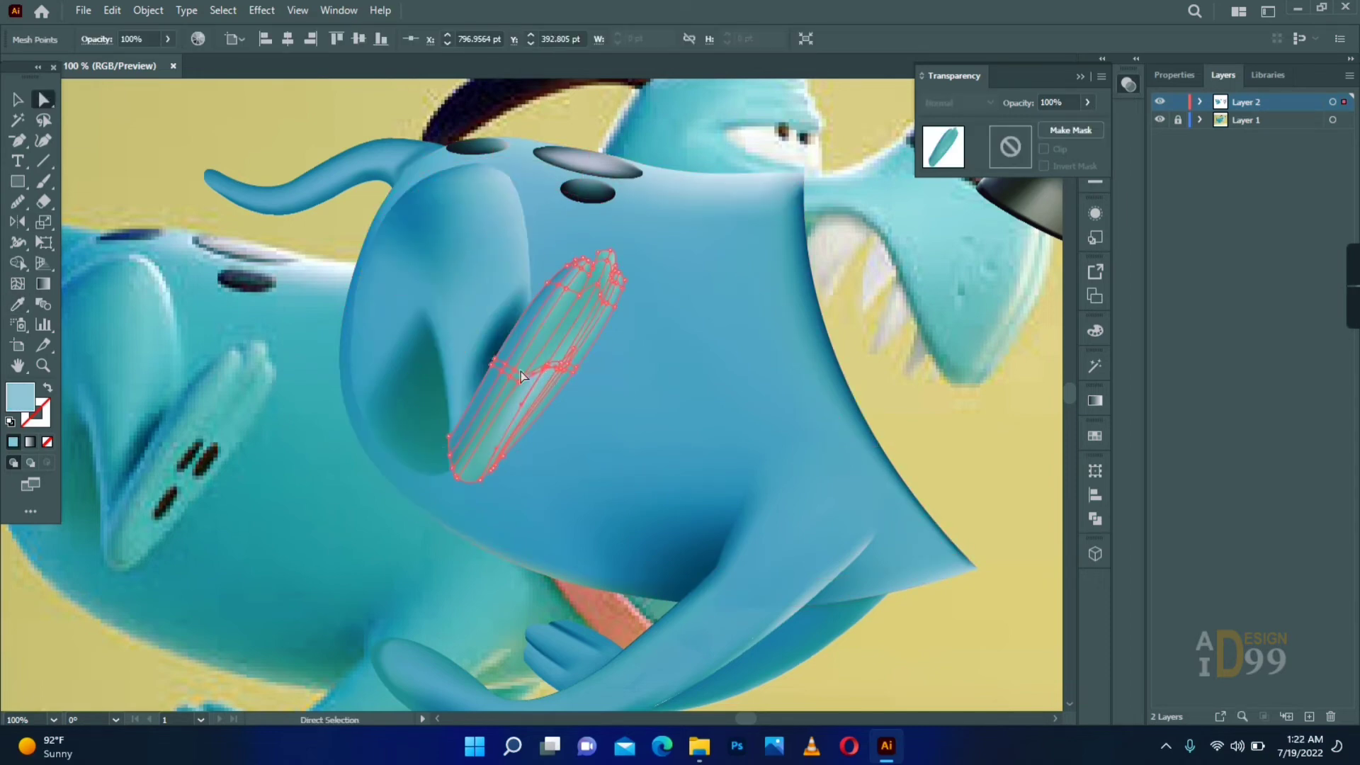
- Recolour the foot's mid-sole mesh points with the blue sampled from the drawn body beside it
key("q")
mouse_move(575, 364)
left_mouse_down()
mouse_move(542, 378)
mouse_move(567, 368)
left_mouse_up()
key("i")
left_click(610, 358)
key("a")
- Darken the mesh points around the toes with the teal-blue shadow sampled from the thigh beside the foot
left_click(607, 259)
key("i")
left_click(513, 317)
key("a")
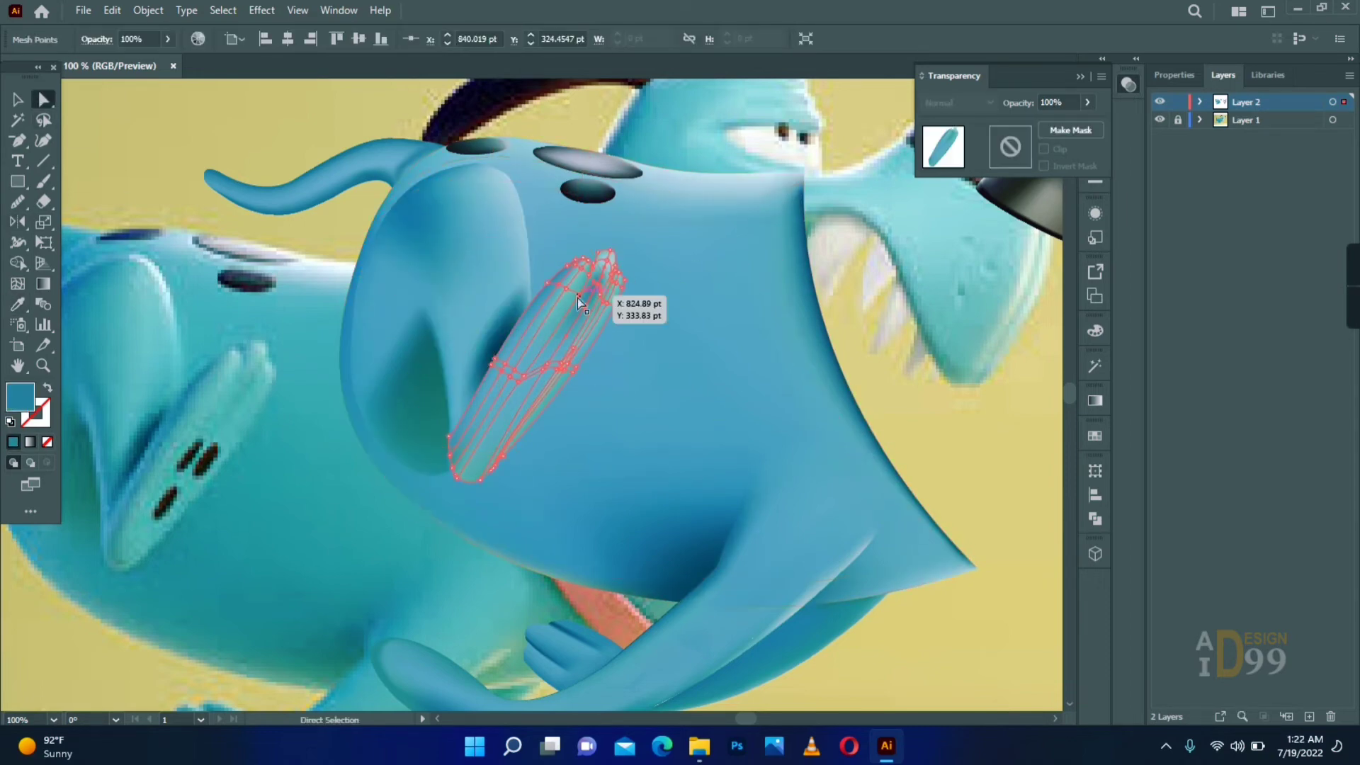
left_click(589, 275)
key("i")
left_click(515, 316)
key("a")
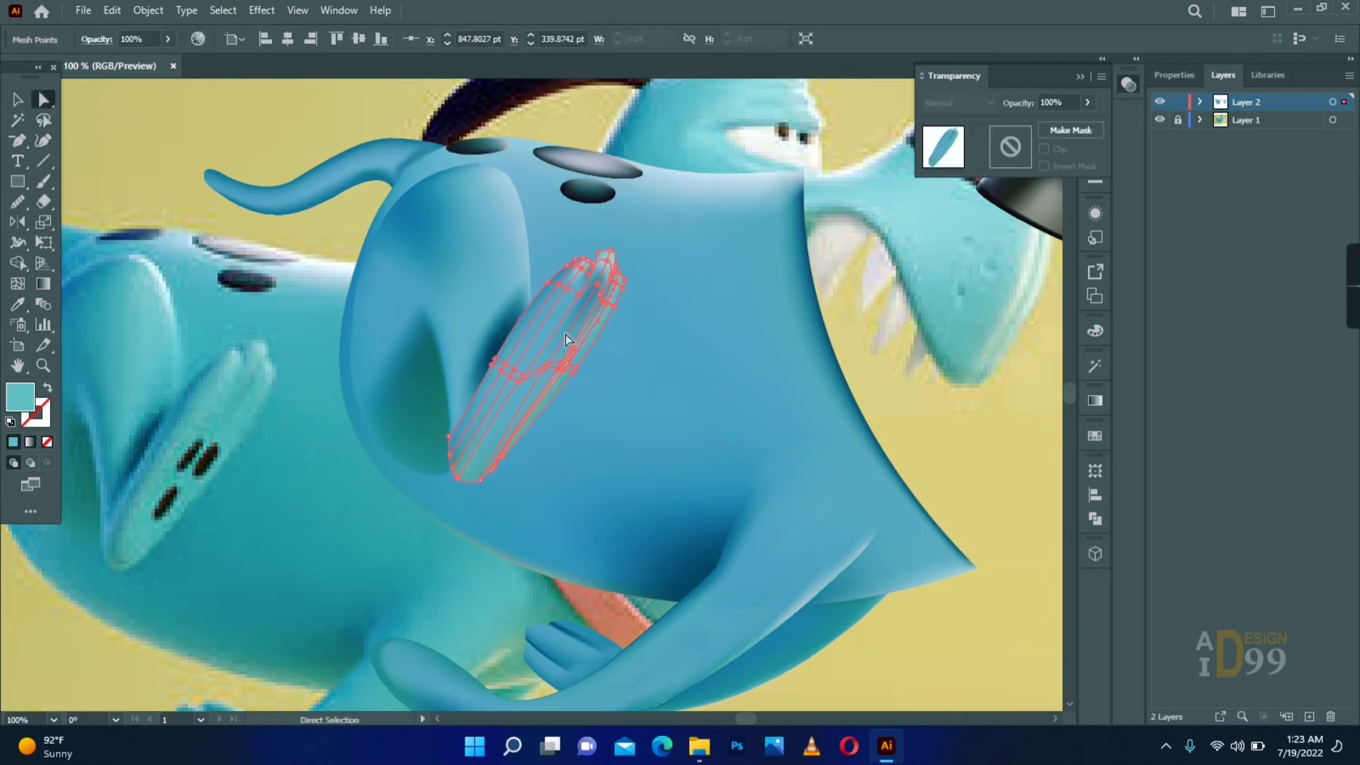
- Blend the outer-edge mesh points at mid-sole with the light blue sampled from the middle of the sole
left_click(602, 368)
left_click(565, 368)
left_click(578, 397)
left_click(549, 386)
key("i")
left_click(531, 379)
key("a")
left_click(578, 400)
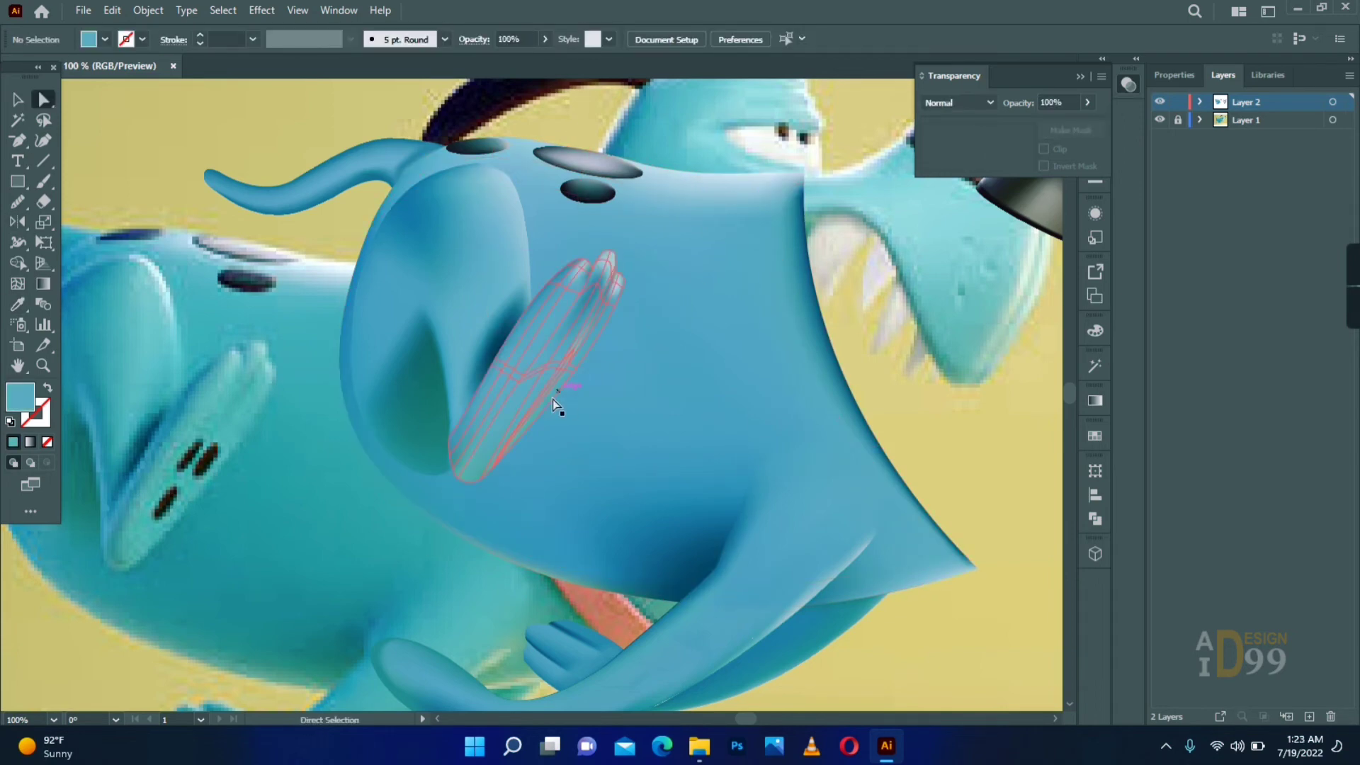
- Select the lower sole and heel-edge mesh points and recolour them with sampled blues to match the body
key("q")
left_click_drag(556, 396, 541, 389)
key("i")
key("q")
key("i")
left_click_drag(513, 449, 496, 450)
key("a")
left_click(366, 499)
key("a")
left_click(425, 543)
key("a")
left_click(399, 529)
- Recolour the mesh point between the toes and adjust the mesh points across the middle of the sole
left_click(592, 283)
key("i")
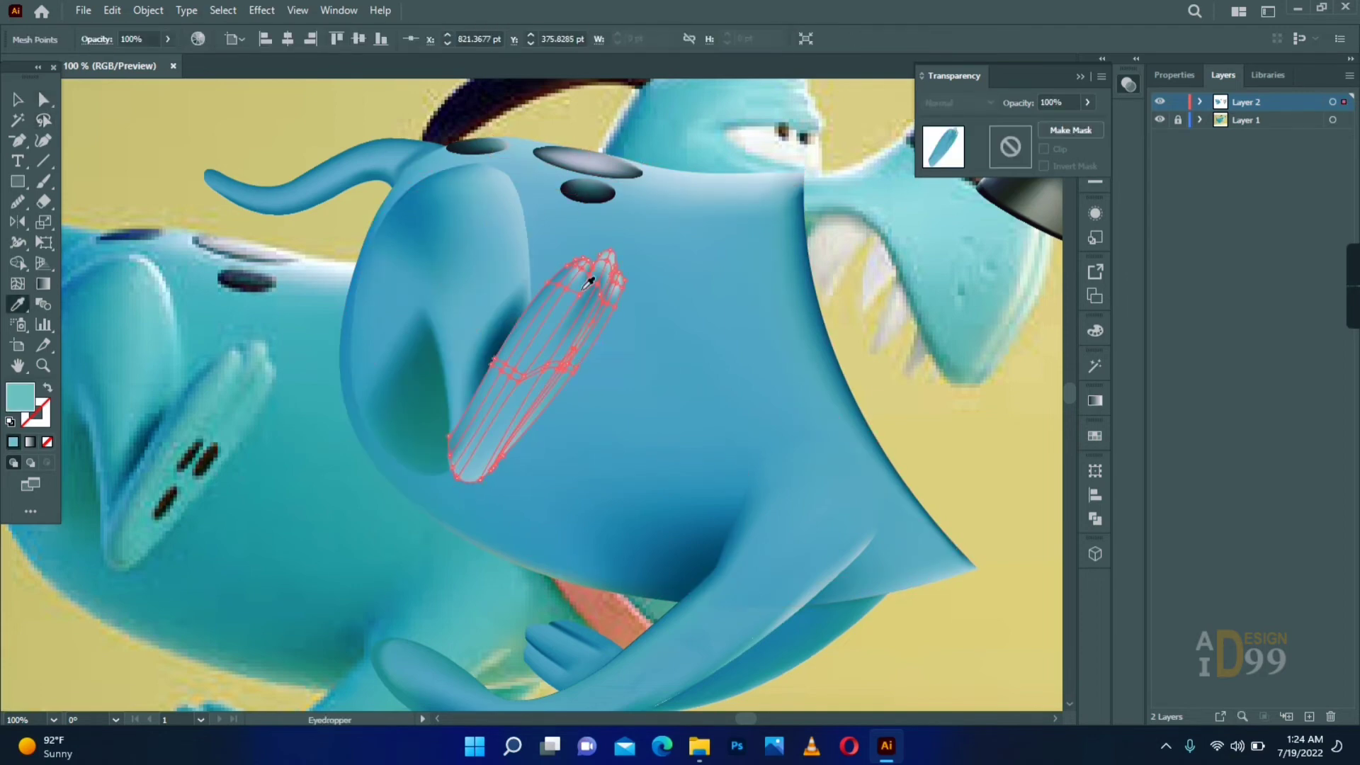
key("a")
left_click(44, 365)
left_click(498, 339)
key("a")
left_click_drag(523, 365, 528, 363)
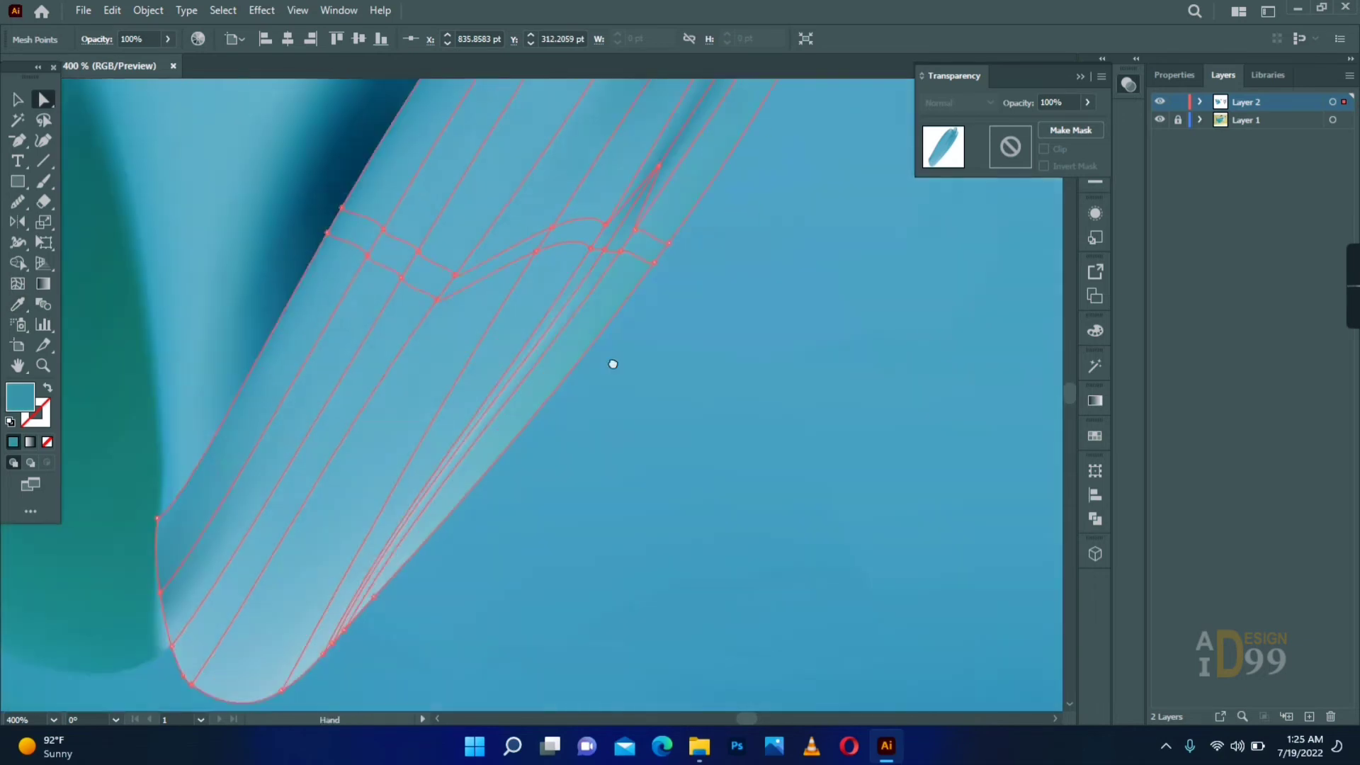
mouse_move(419, 490)
left_mouse_down()
mouse_move(386, 522)
mouse_move(418, 492)
left_mouse_up()
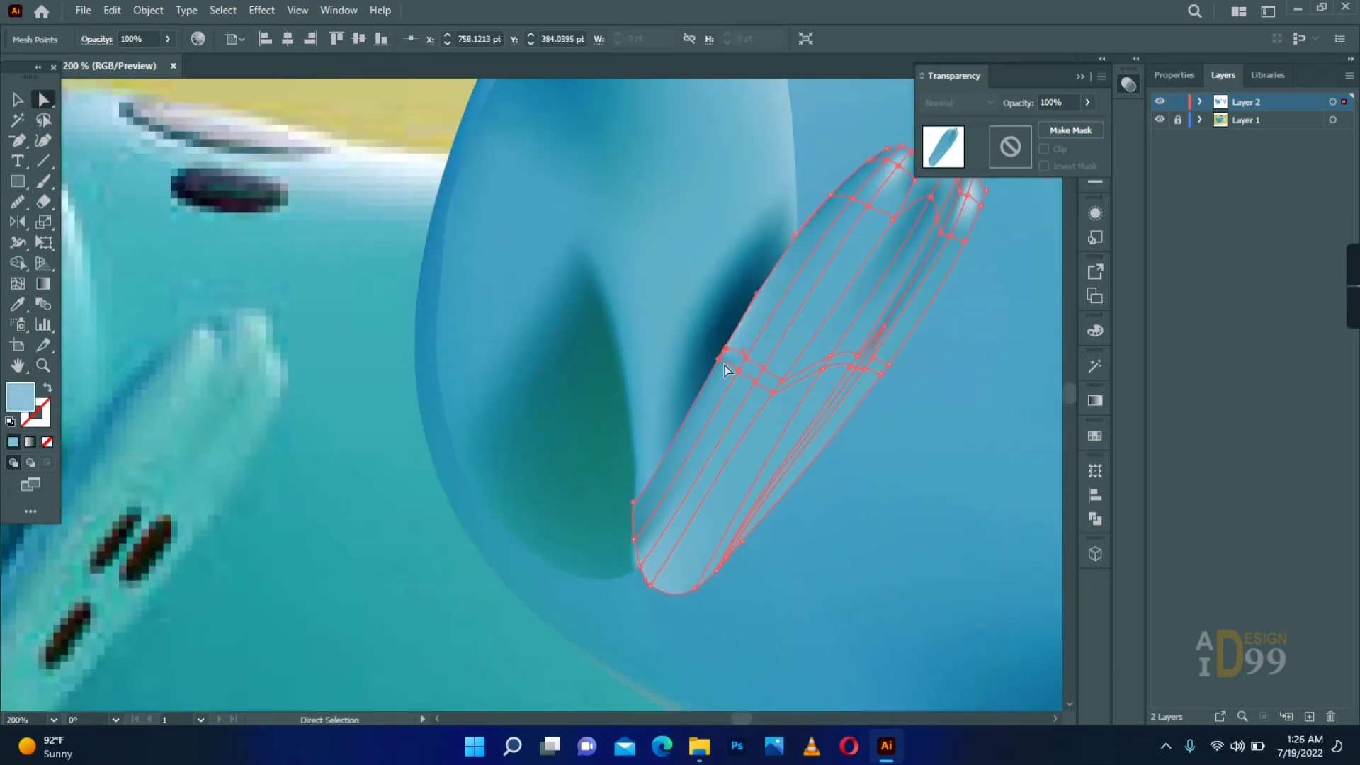
- Recolour the mesh points along the thigh's rear edge with blues sampled from the surrounding drawn body
left_click_drag(713, 385, 876, 345)
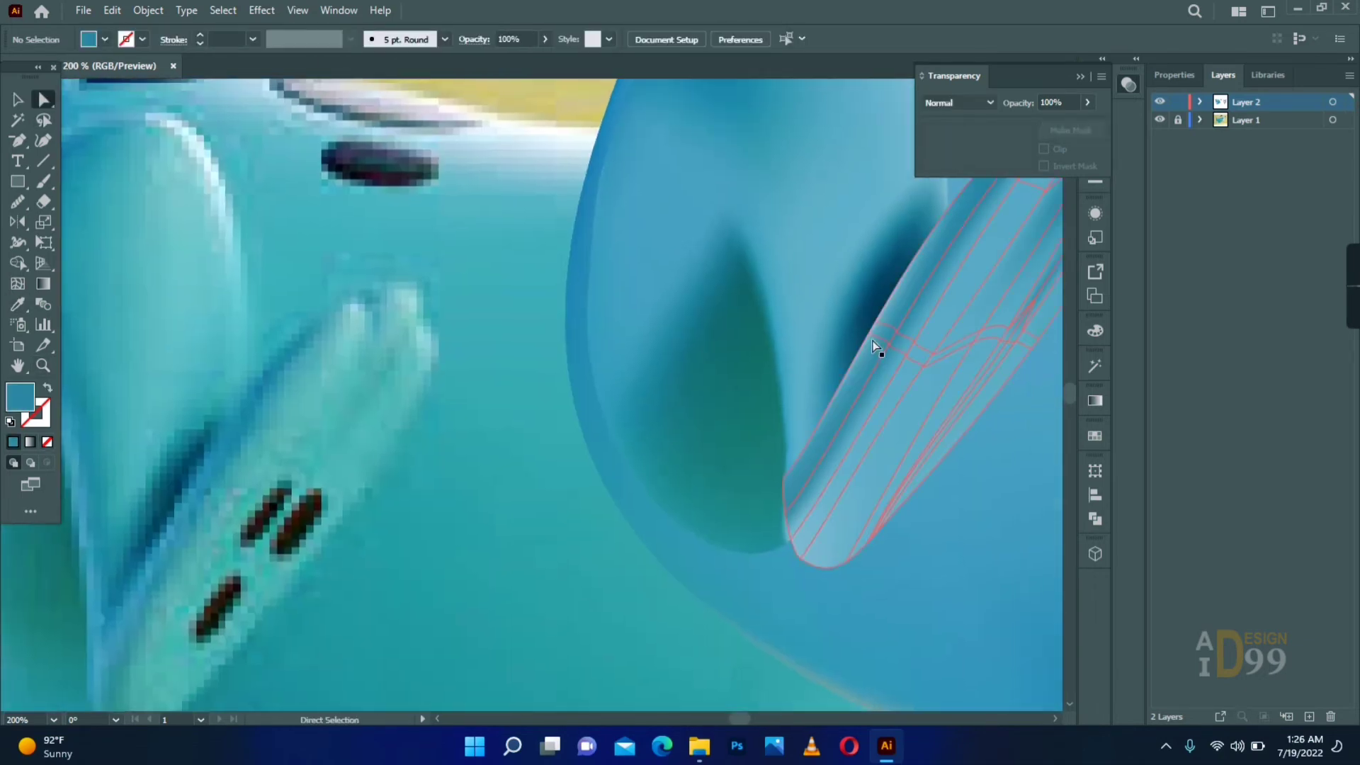
left_click_drag(473, 548, 523, 487)
left_click_drag(834, 415, 836, 414)
left_click(743, 474)
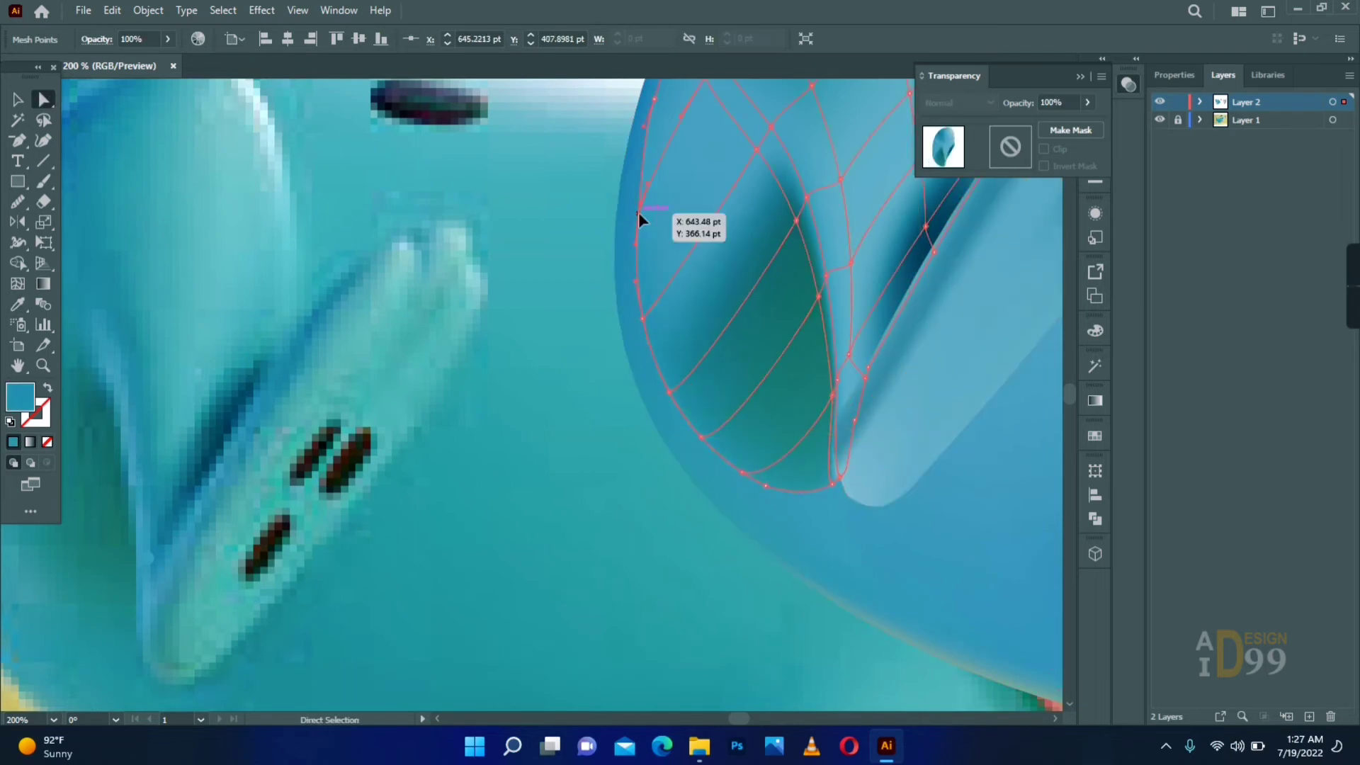
left_click_drag(639, 220, 614, 332)
left_click(632, 218)
key("i")
left_click_drag(534, 107, 582, 158)
left_click(564, 285)
left_click(710, 174)
key("i")
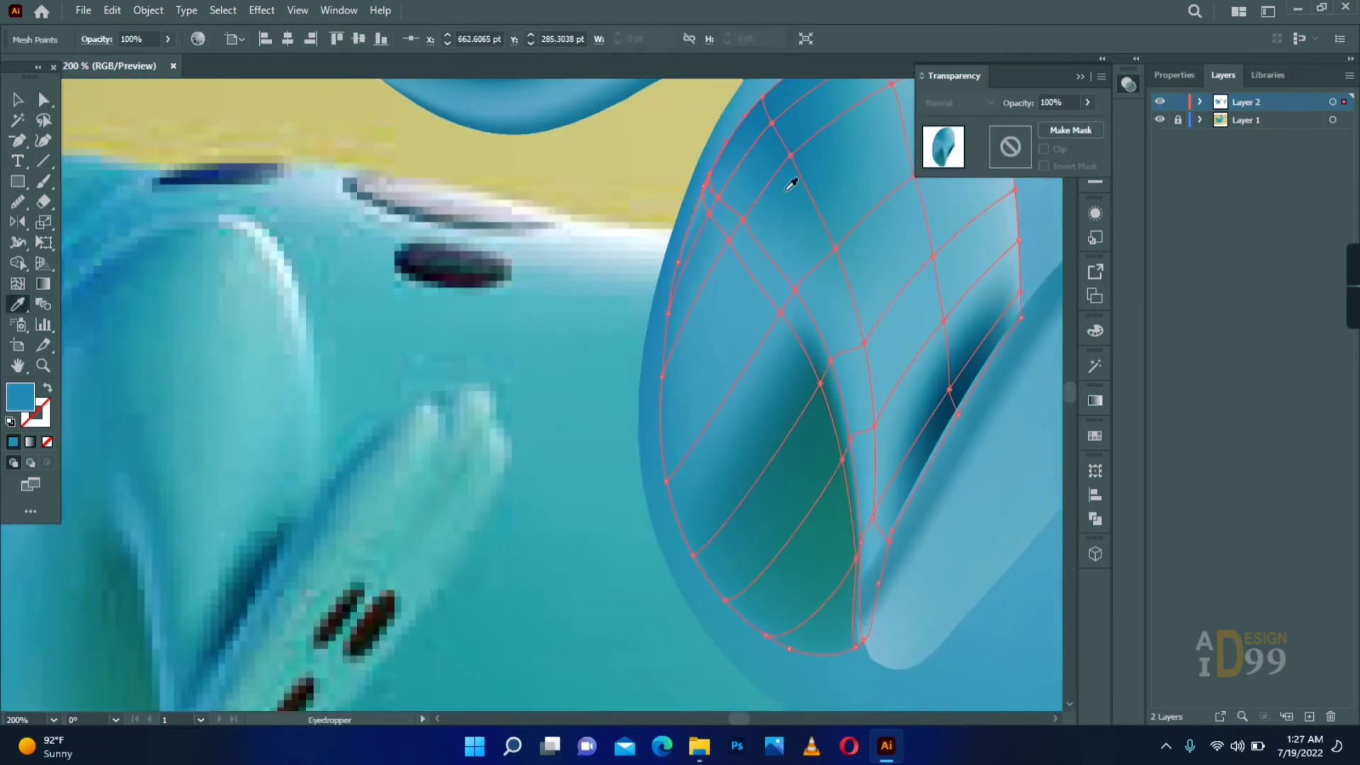
key("a")
- Add a mesh line through the lower thigh between its rear edge and the green shadow
left_click_drag(581, 252, 758, 243)
left_click_drag(896, 598, 555, 419)
left_click(555, 415)
key("u")
left_click(630, 441)
key("a")
- Recolour the thigh's green shadow with dark blue-teal and add mesh detail along the shadow's front edge
left_click(774, 260)
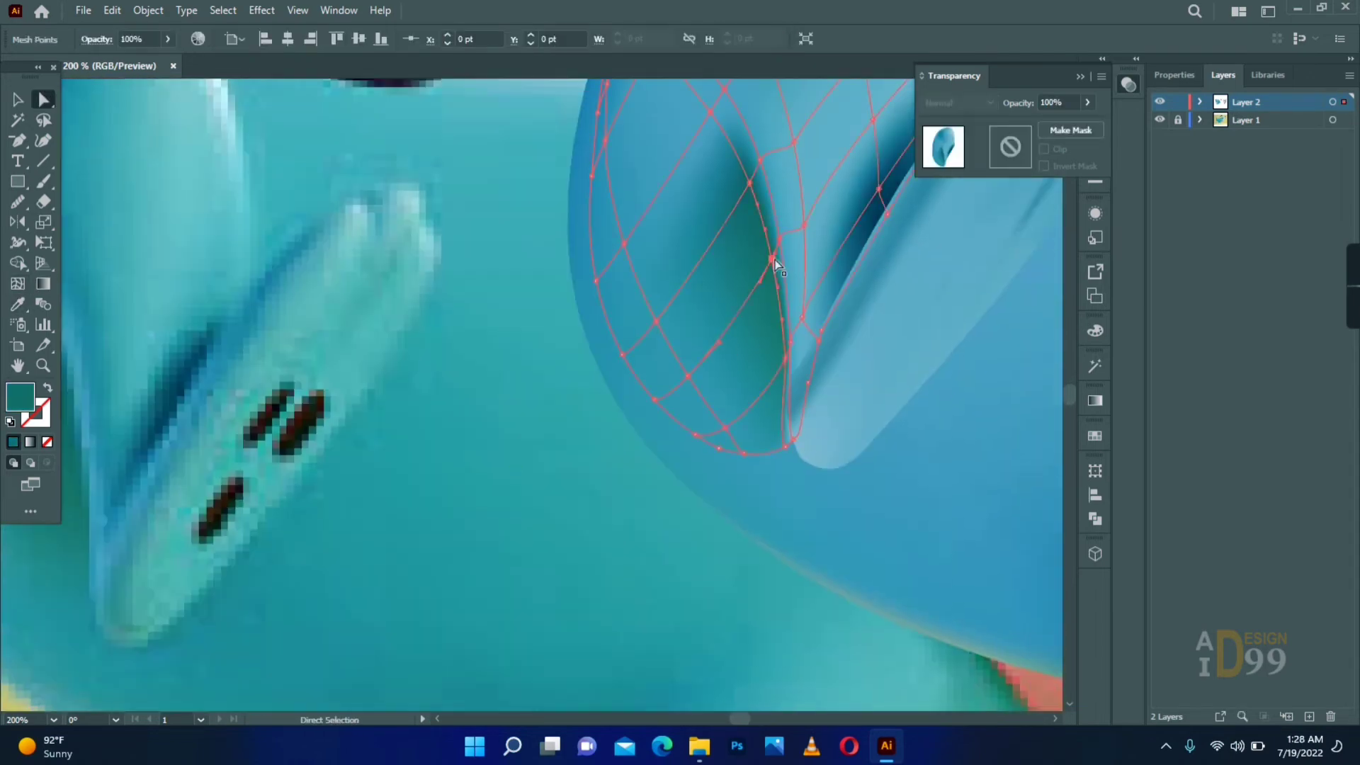
key("i")
key("a")
left_click(277, 469)
left_click_drag(496, 329, 826, 279)
key("u")
left_click(826, 279)
key("a")
left_click_drag(824, 216, 819, 214)
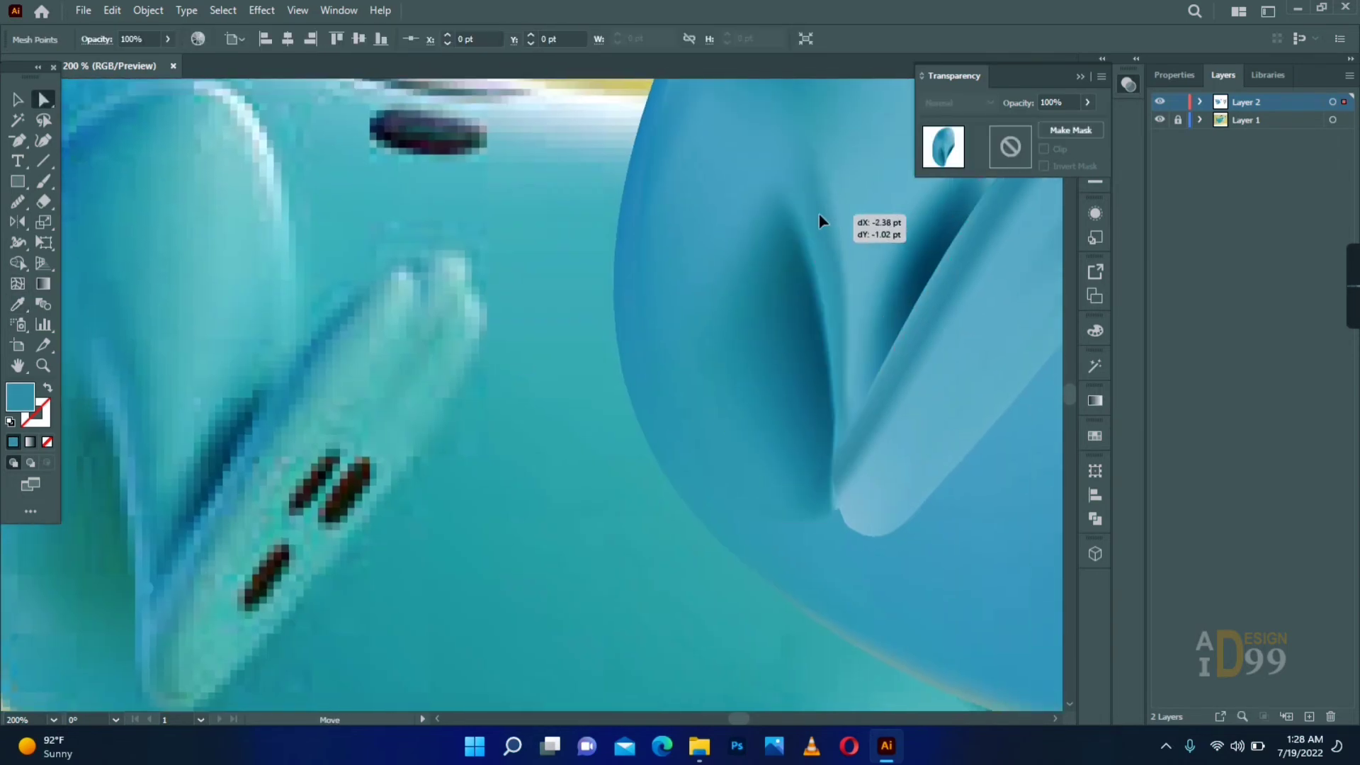
- Recolour the mesh points at the shadow's crease and the thigh's lower edge with sampled blues
left_click_drag(768, 154, 866, 231)
left_click(867, 232)
key("i")
left_click_drag(962, 346, 835, 182)
key("a")
left_click_drag(798, 431, 595, 477)
left_click(540, 453)
key("i")
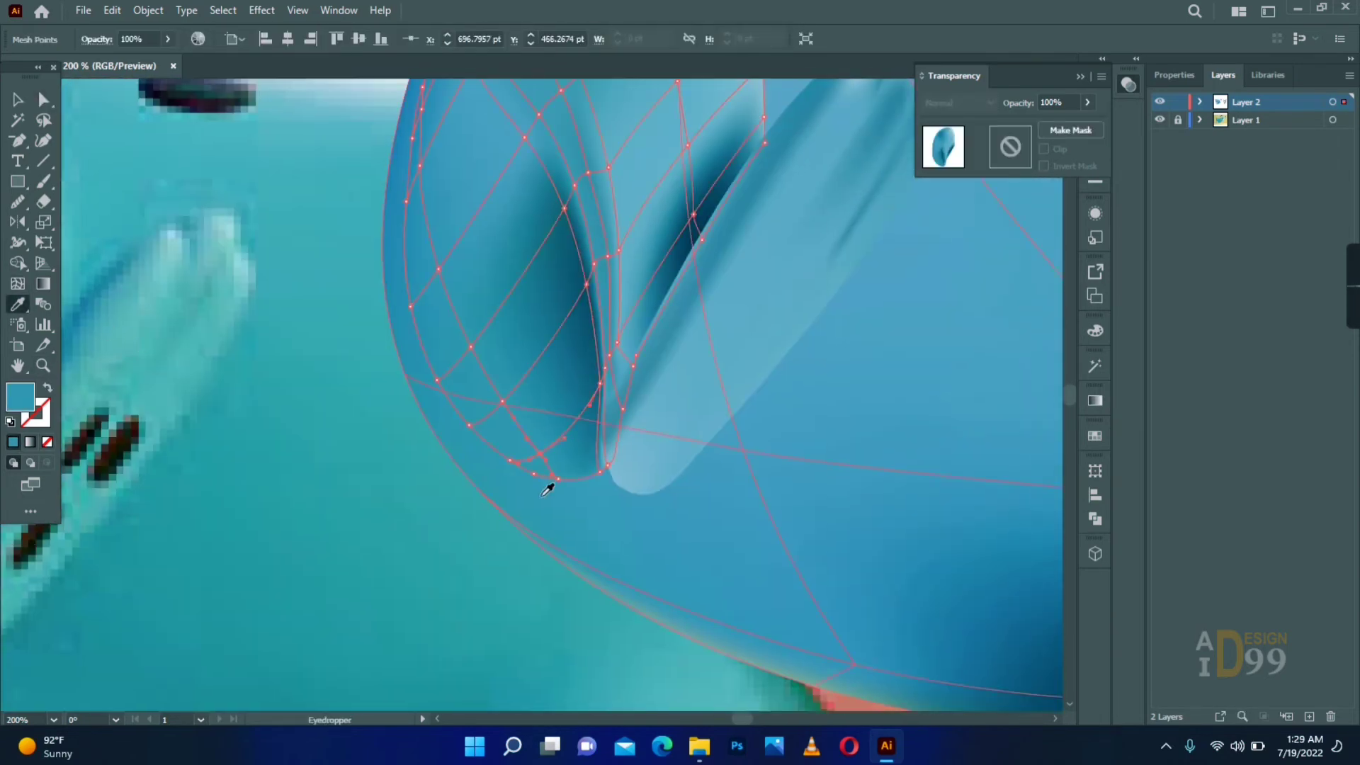
- Lower the opacity of the mesh points at the thigh's bottom tip so its edge fades into the body
left_click(608, 465)
left_click_drag(1084, 123, 1019, 123)
left_click(1087, 103)
left_click(382, 474)
left_click(600, 471)
left_click(1087, 103)
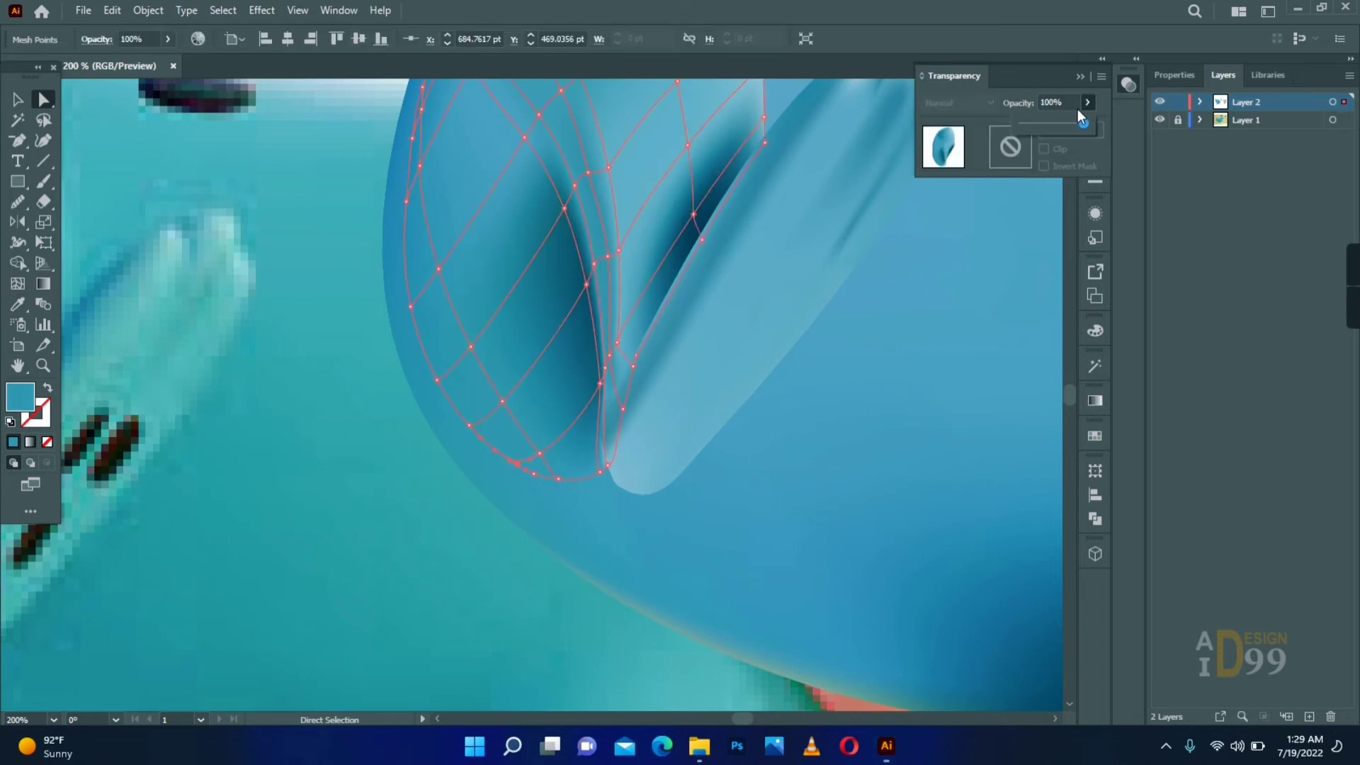
left_click(620, 353, "alt")
left_click(621, 352, "alt")
left_click(476, 363, "alt")
left_click_drag(858, 680, 857, 680)
left_click(962, 465)
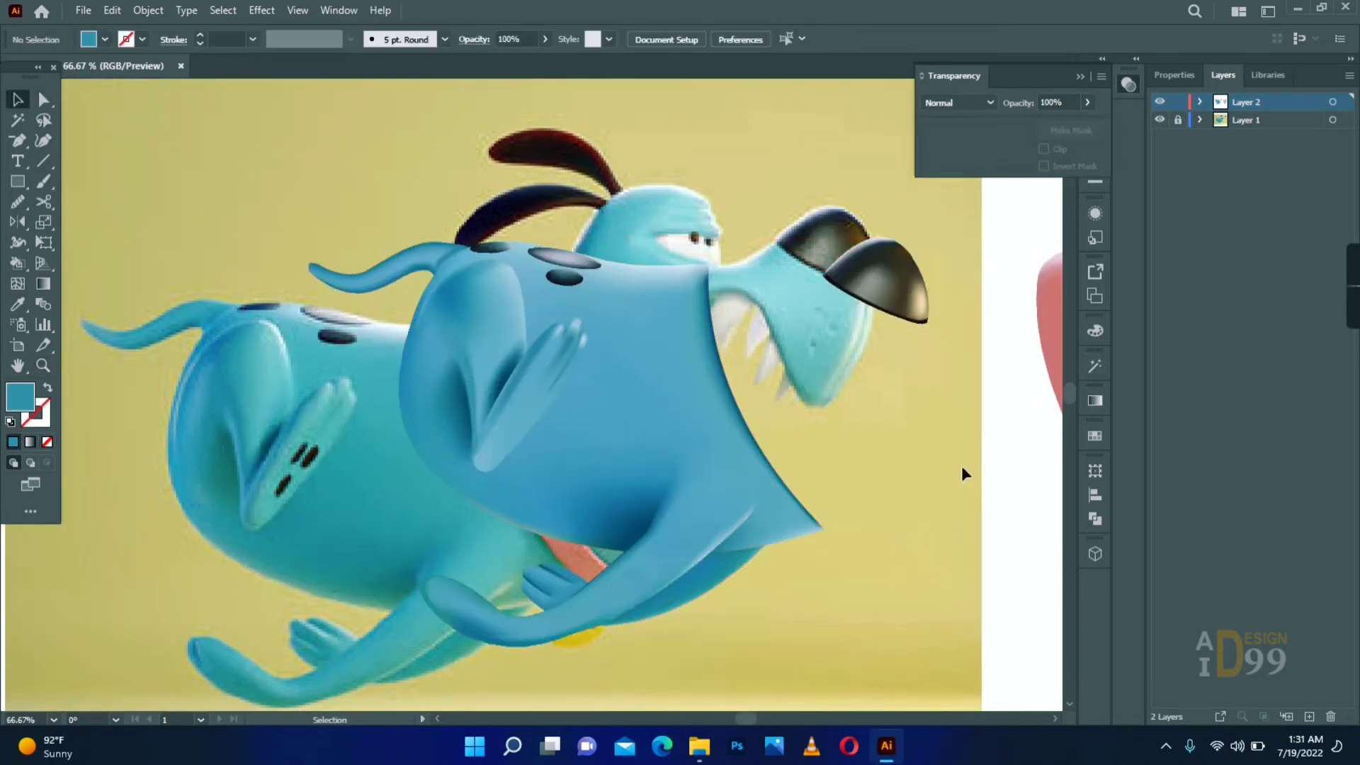
- Draw a narrow rounded rectangle beside the reference foot's pads and rotate it to the pads' slant
left_click_drag(673, 425, 741, 418)
key("z")
left_click(318, 464)
mouse_move(17, 182)
left_mouse_down()
mouse_move(100, 227)
mouse_move(121, 202)
left_mouse_up()
mouse_move(559, 343)
left_mouse_down()
mouse_move(587, 415)
mouse_move(605, 366)
left_mouse_up()
key("v")
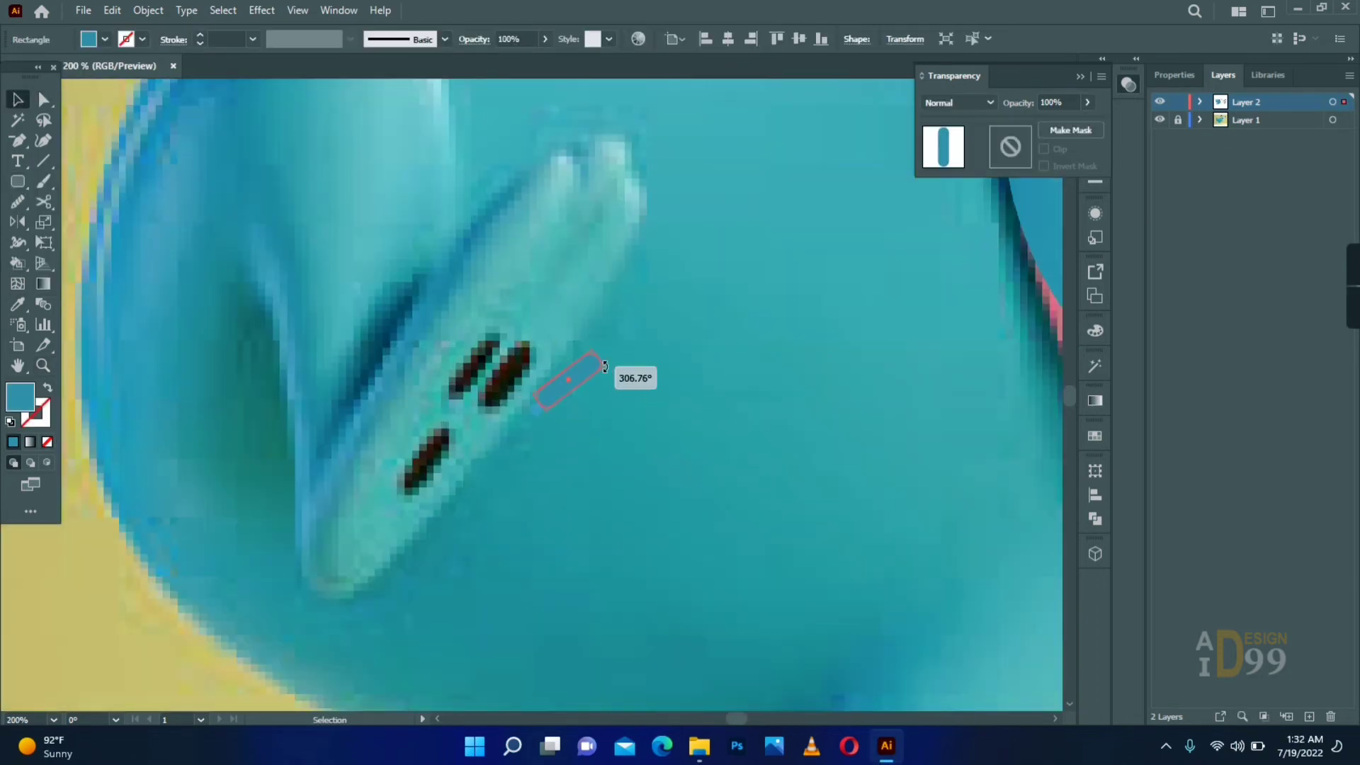
- Position the rounded shape on a reference pad and duplicate it over the other two pads
left_click(536, 371)
left_click_drag(518, 366, 435, 454)
left_click_drag(434, 455, 509, 389)
key("ctrl+shift+a")
- Move the three pad shapes off the reference foot and fill them with near-black sampled from a reference pad
left_click_drag(559, 315, 411, 474)
left_click_drag(505, 383, 645, 416)
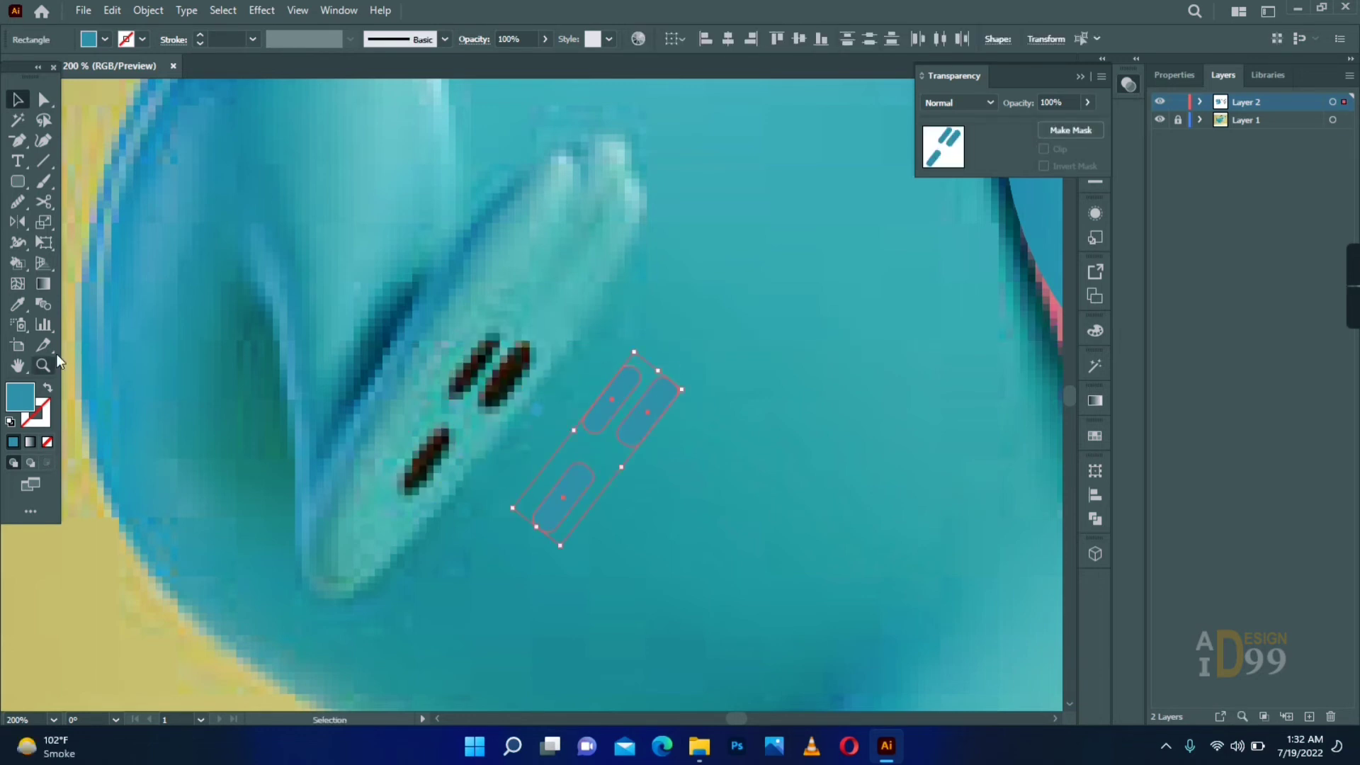
left_click(18, 304)
left_click(501, 386)
- Convert the larger upper pad to a mesh and give it a dark grey-green highlight
key("u")
left_click(648, 412)
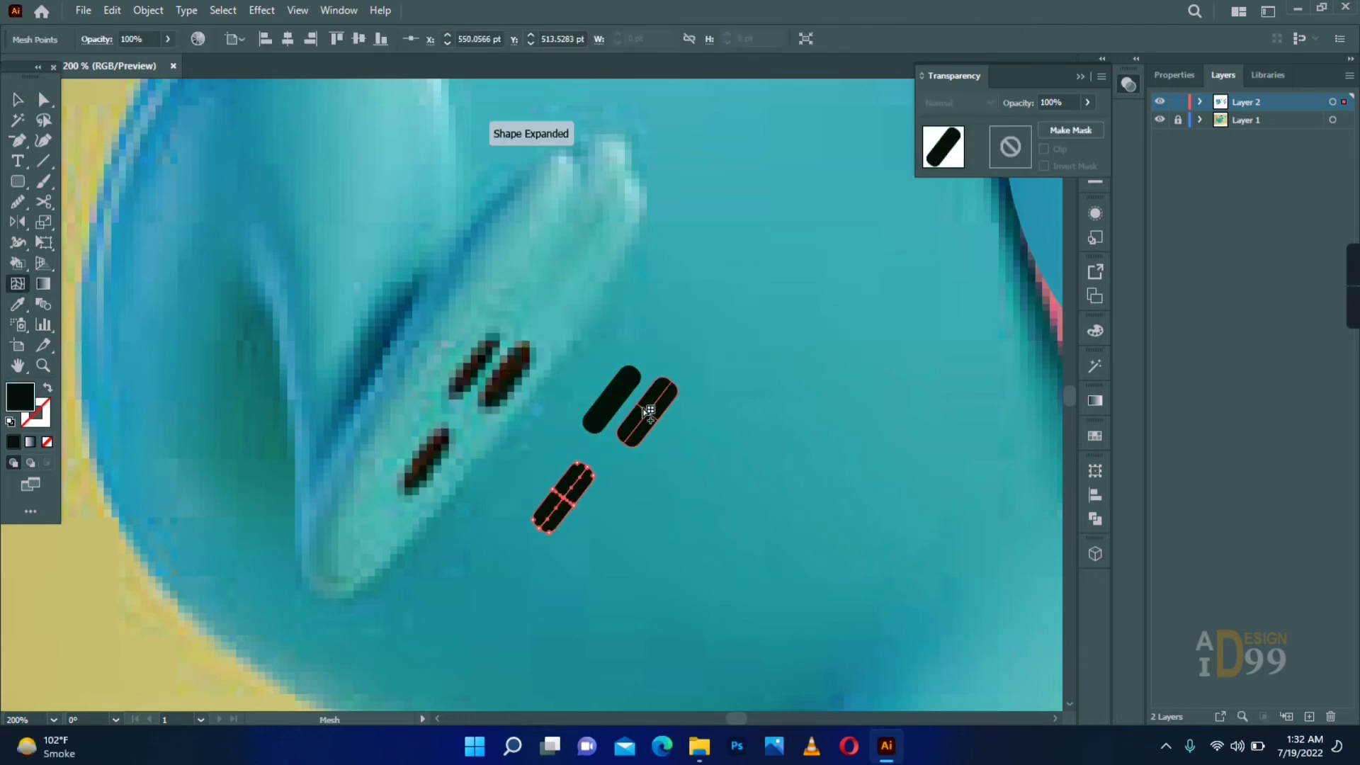
left_click(649, 411)
key("i")
left_click(648, 411)
key("i")
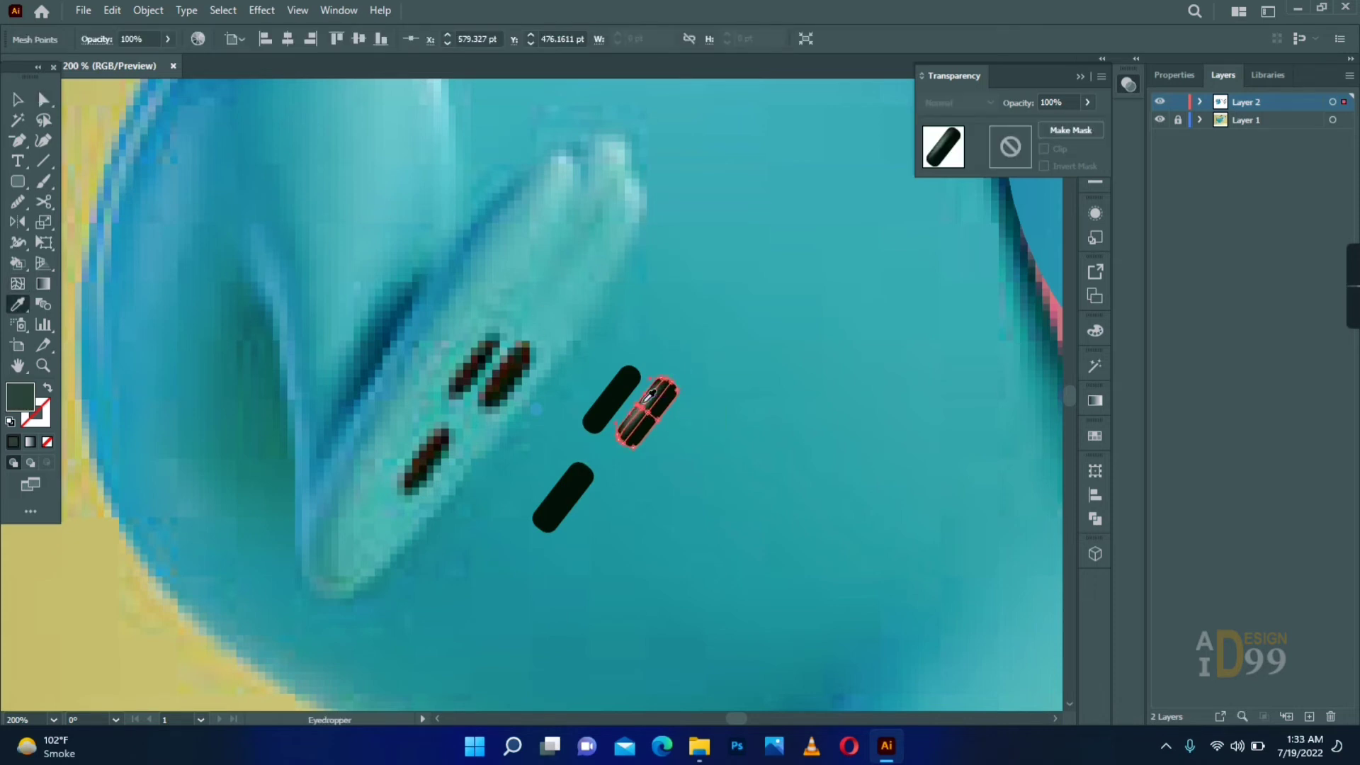
left_click(655, 395)
- Convert the narrower upper pad to a mesh and colour its highlight with the sampled grey-green
key("a")
left_click(612, 400)
left_click(620, 435)
left_click(697, 425)
key("u")
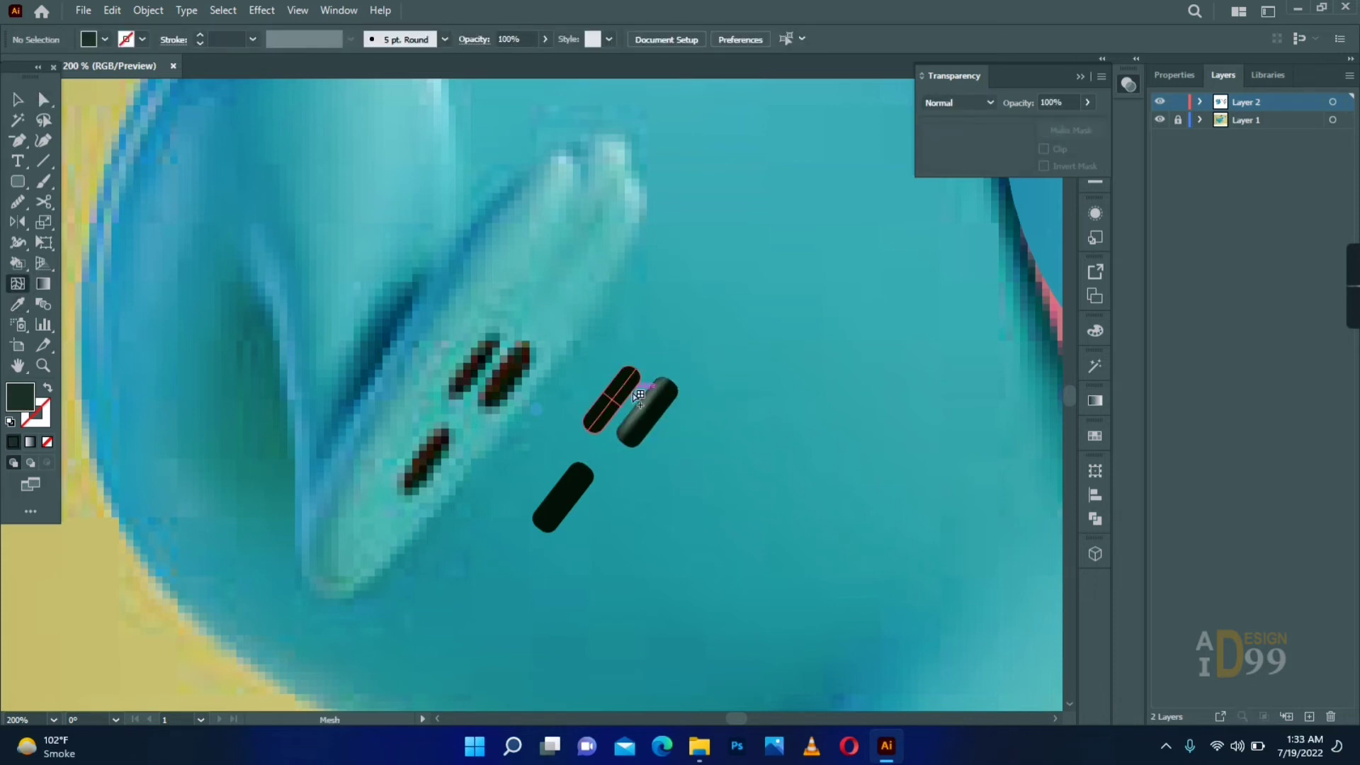
left_click(608, 397)
key("i")
left_click(641, 409)
key("a")
- Give the lower pad's mesh a grey-green highlight and check its mesh points
left_click(595, 454)
left_click(558, 493)
left_click(593, 464)
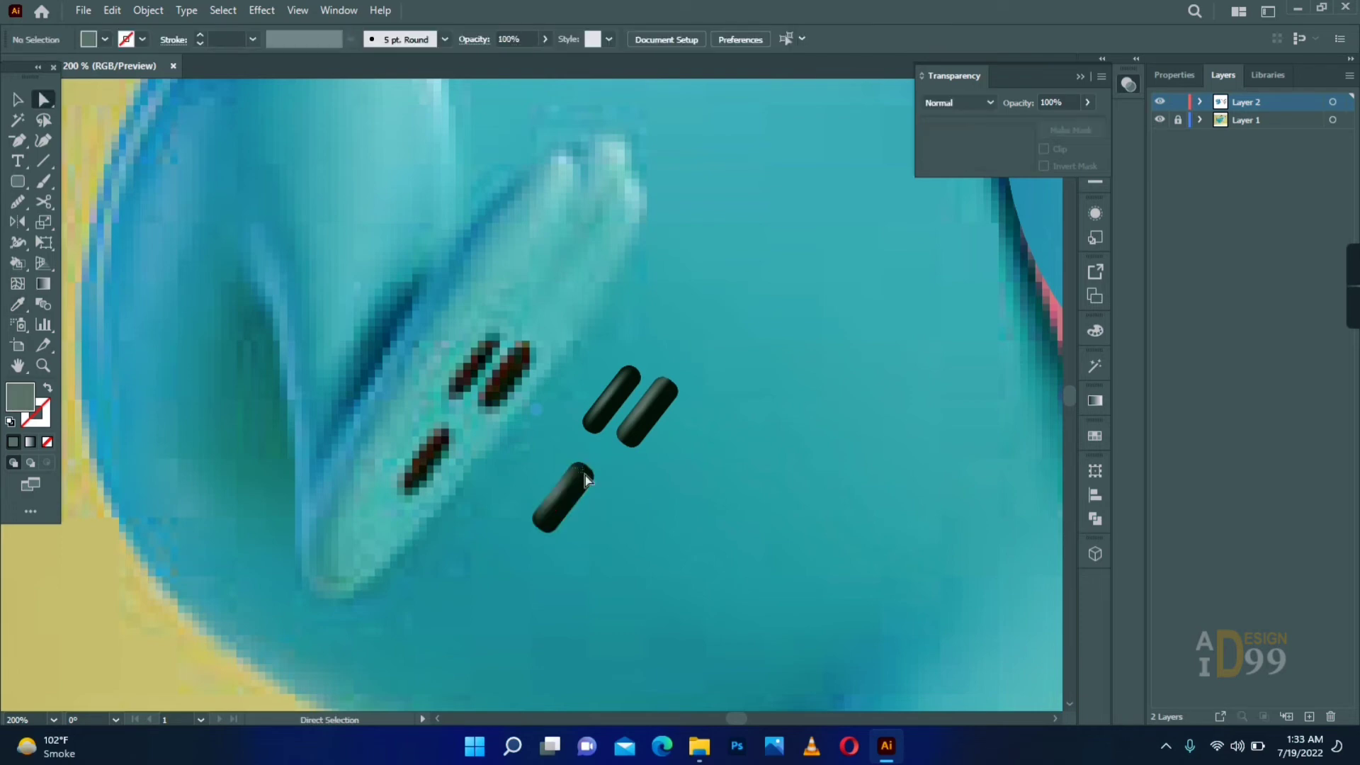
left_click(583, 475)
left_click(594, 464)
left_click(557, 492)
left_click(595, 509)
left_click(564, 498)
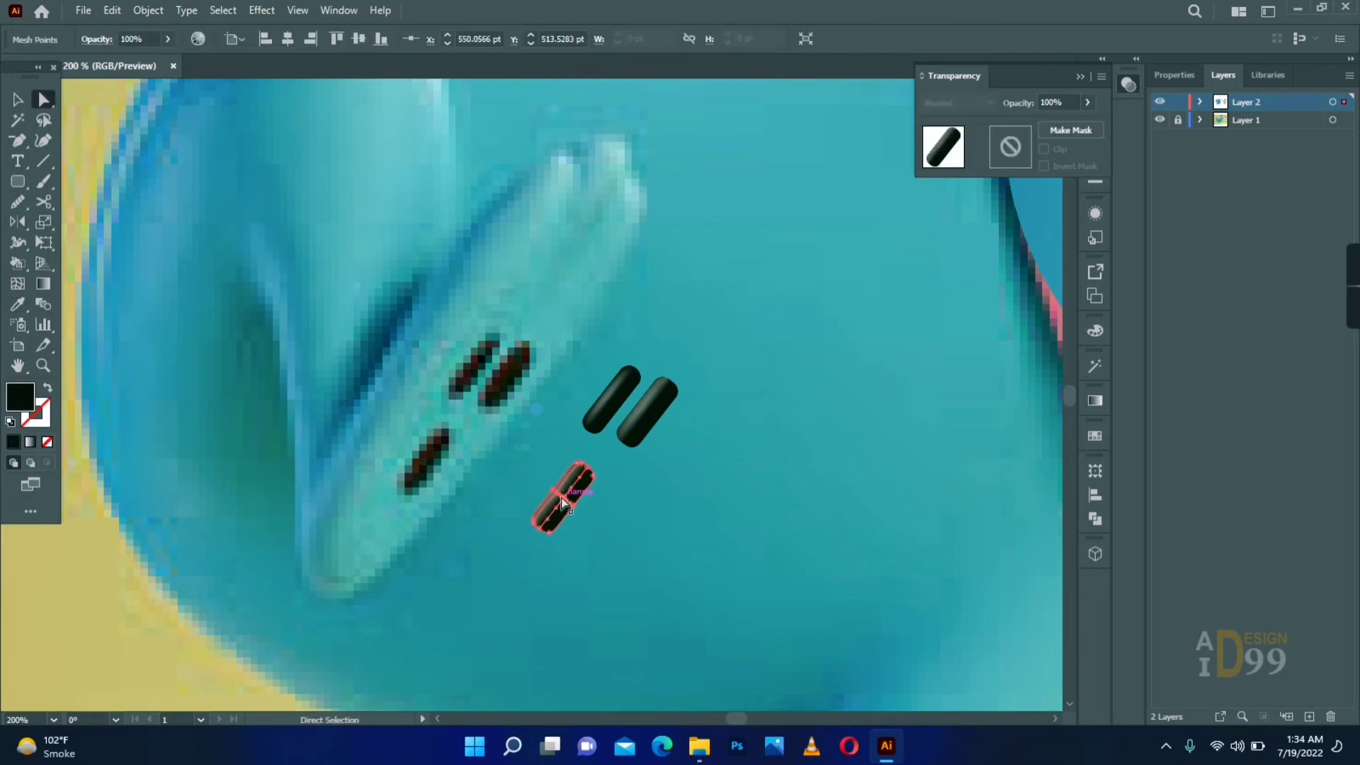
left_click(615, 537)
- Adjust the lower pad's central mesh point and handles to shape its highlight along the edge
scroll(617, 538, "up", 3)
left_click(459, 416)
left_click_drag(437, 398, 447, 407)
left_click_drag(470, 380, 481, 374)
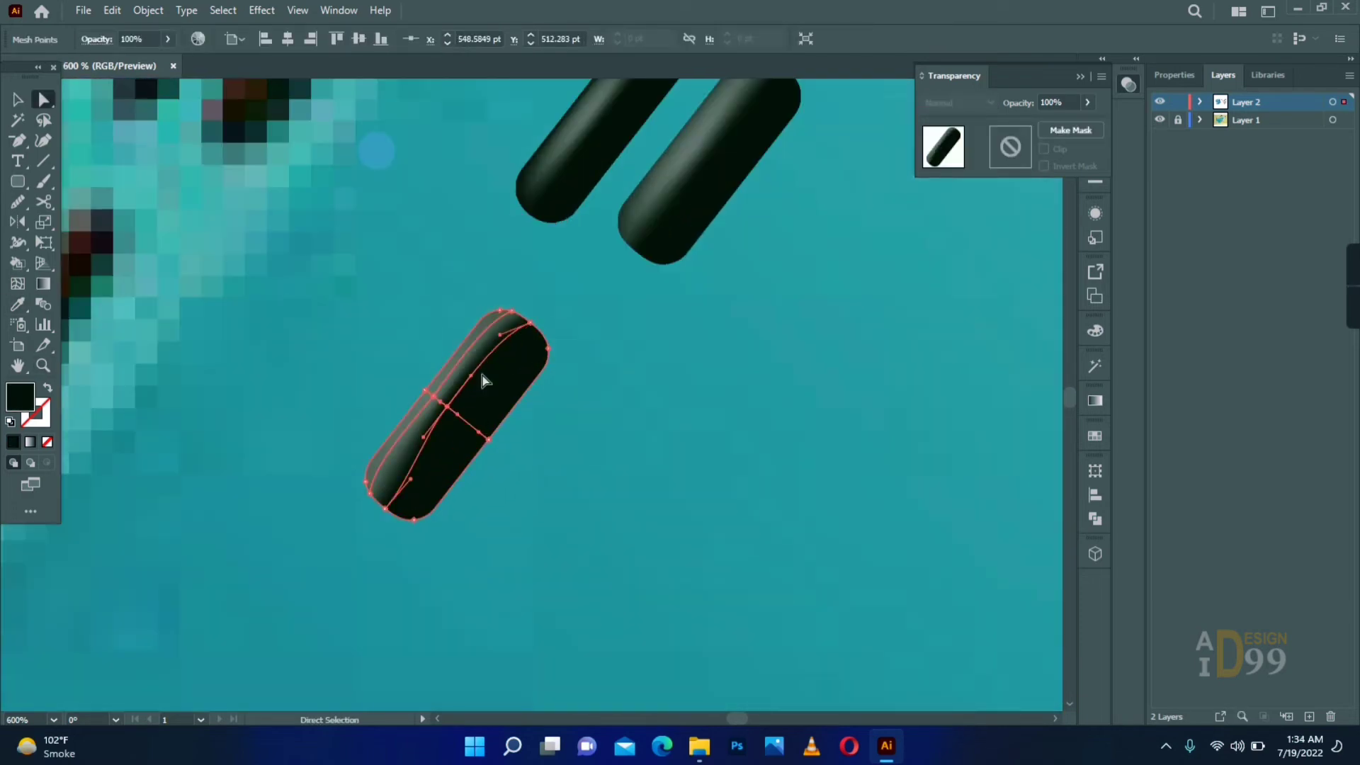
left_click_drag(423, 438, 404, 458)
- Shift the mesh points of the two upper pads to narrow their highlights toward the edge
left_click(584, 413)
left_click_drag(585, 413, 655, 551)
left_click_drag(508, 542, 502, 536)
left_click(641, 432)
left_click(763, 282)
left_click_drag(763, 282, 763, 288)
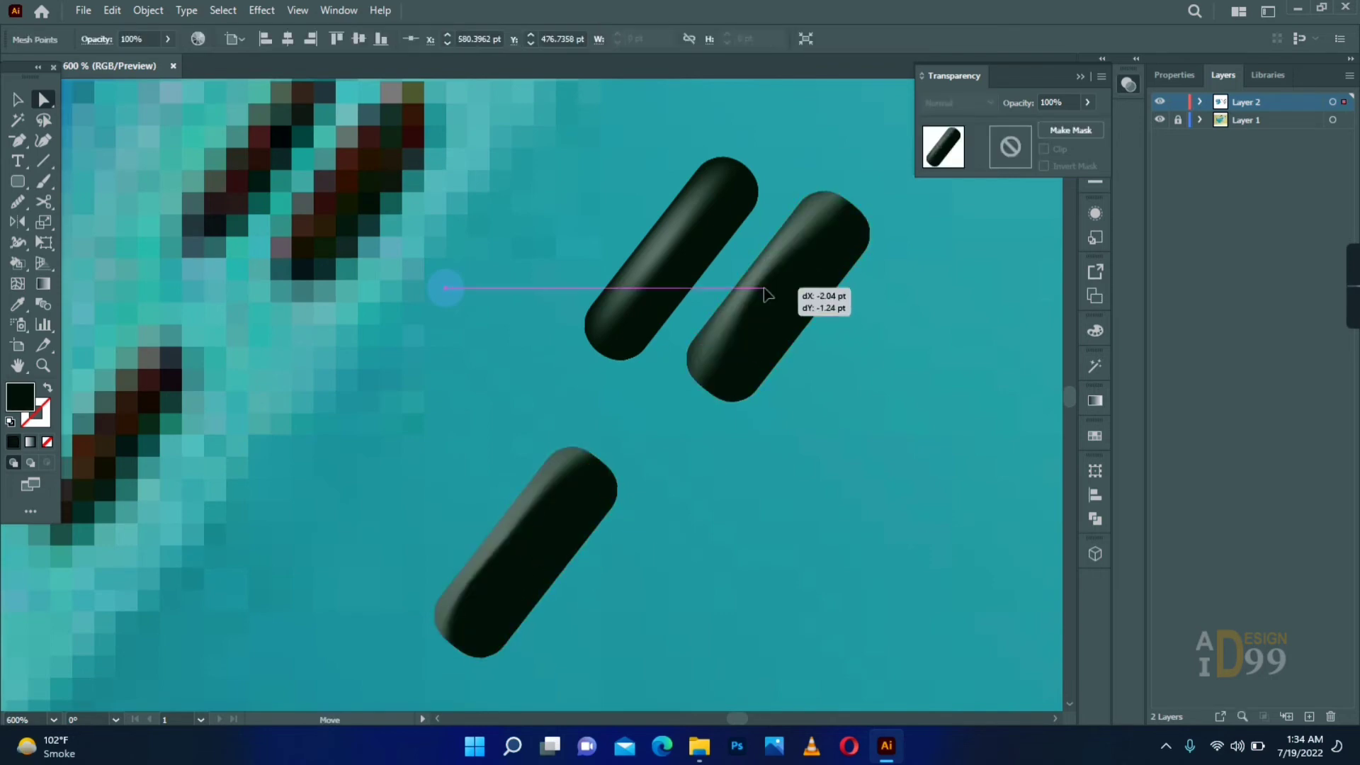
left_click_drag(814, 211, 824, 221)
left_click(637, 427)
left_click_drag(624, 425, 569, 470)
- Select the three finished pads and move them onto the sole of the drawn foot
left_click(43, 366)
left_click(482, 388, "alt")
left_click(18, 99)
left_click_drag(446, 333, 567, 471)
left_click_drag(532, 388, 726, 371)
left_click_drag(364, 501, 768, 303)
left_click_drag(576, 395, 719, 365)
- Adjust the thigh's mesh points where it meets the lower part of the foot
left_click_drag(878, 288, 878, 296)
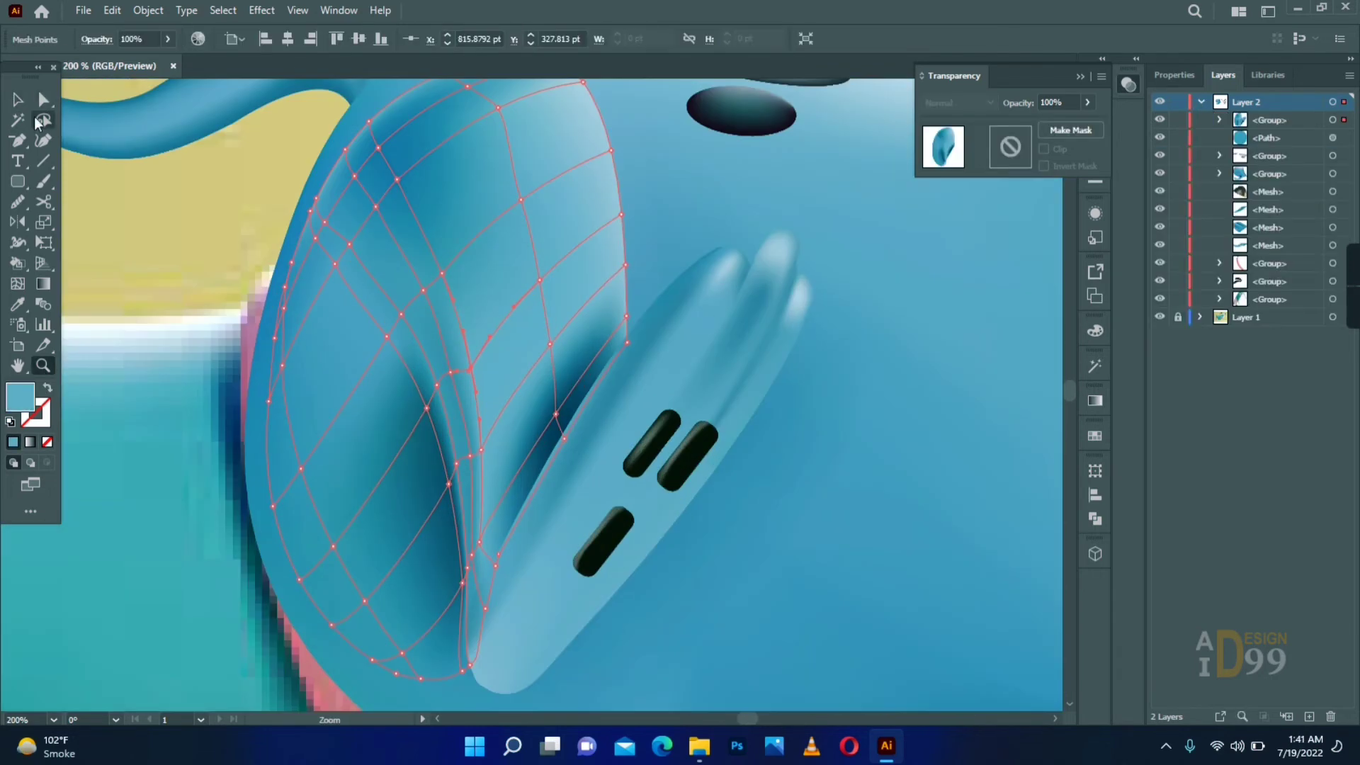
left_click_drag(482, 542, 501, 497)
left_click(163, 248)
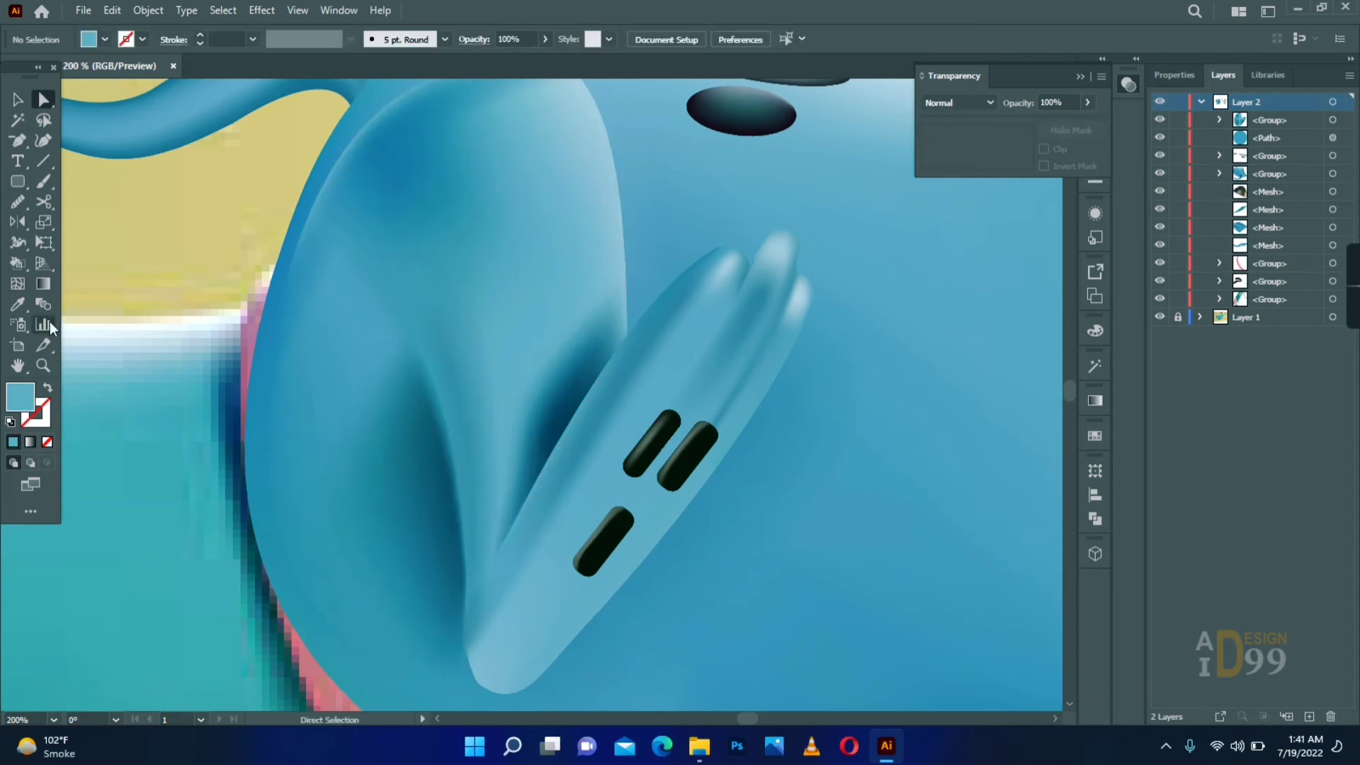
- Place all the drawn body parts over the reference dog's body and group them together
left_click(43, 366)
left_click(528, 418, "alt")
left_click(528, 419, "alt")
left_click(529, 418, "alt")
left_click(528, 419, "alt")
left_click(528, 418, "alt")
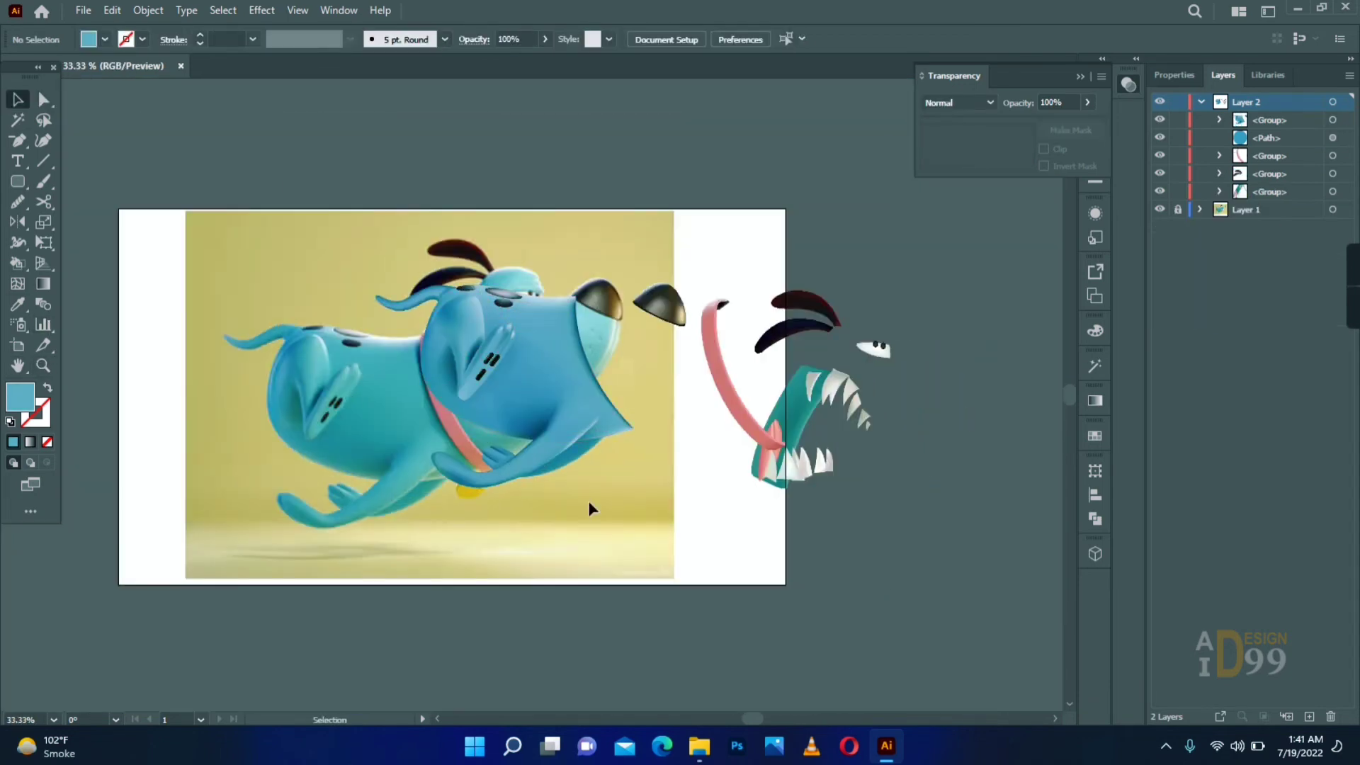
left_click_drag(588, 500, 514, 524)
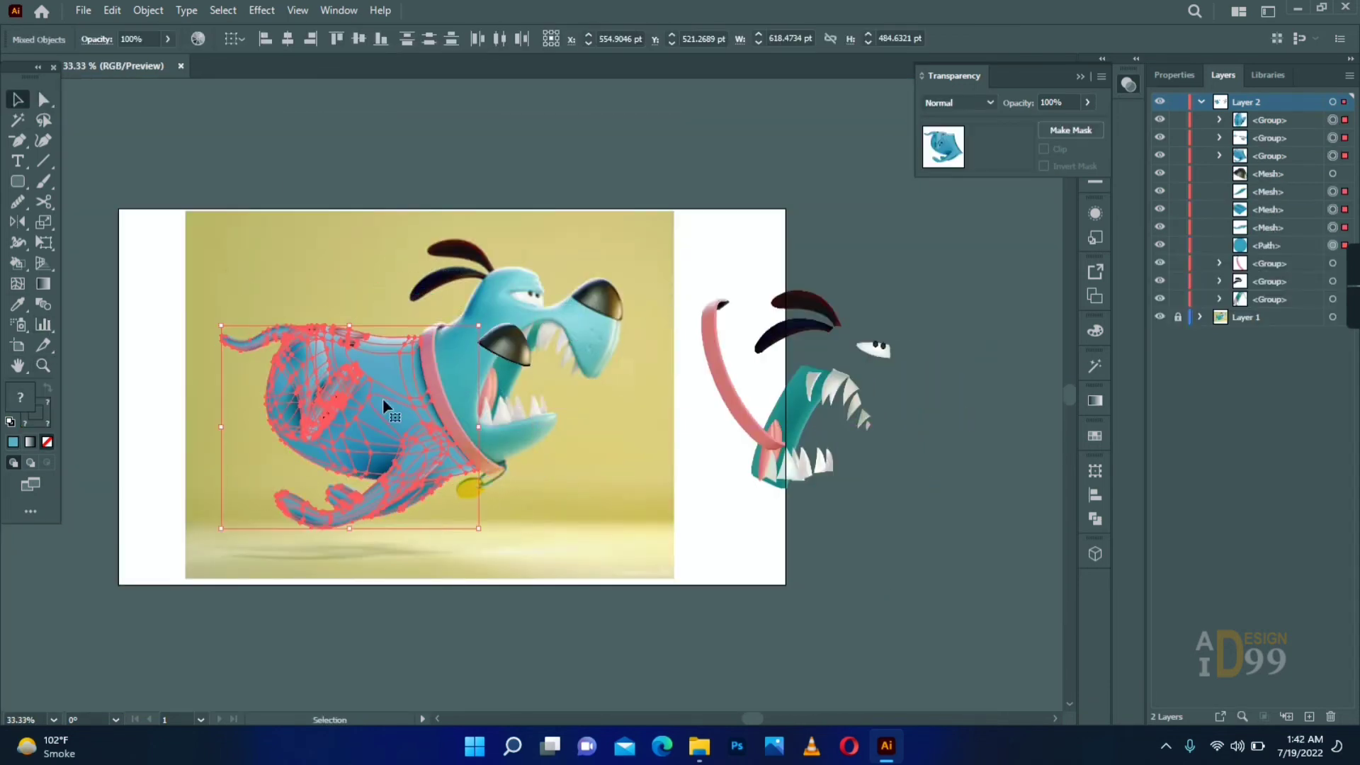
right_click(365, 388)
left_click(421, 523)
left_click(541, 489)
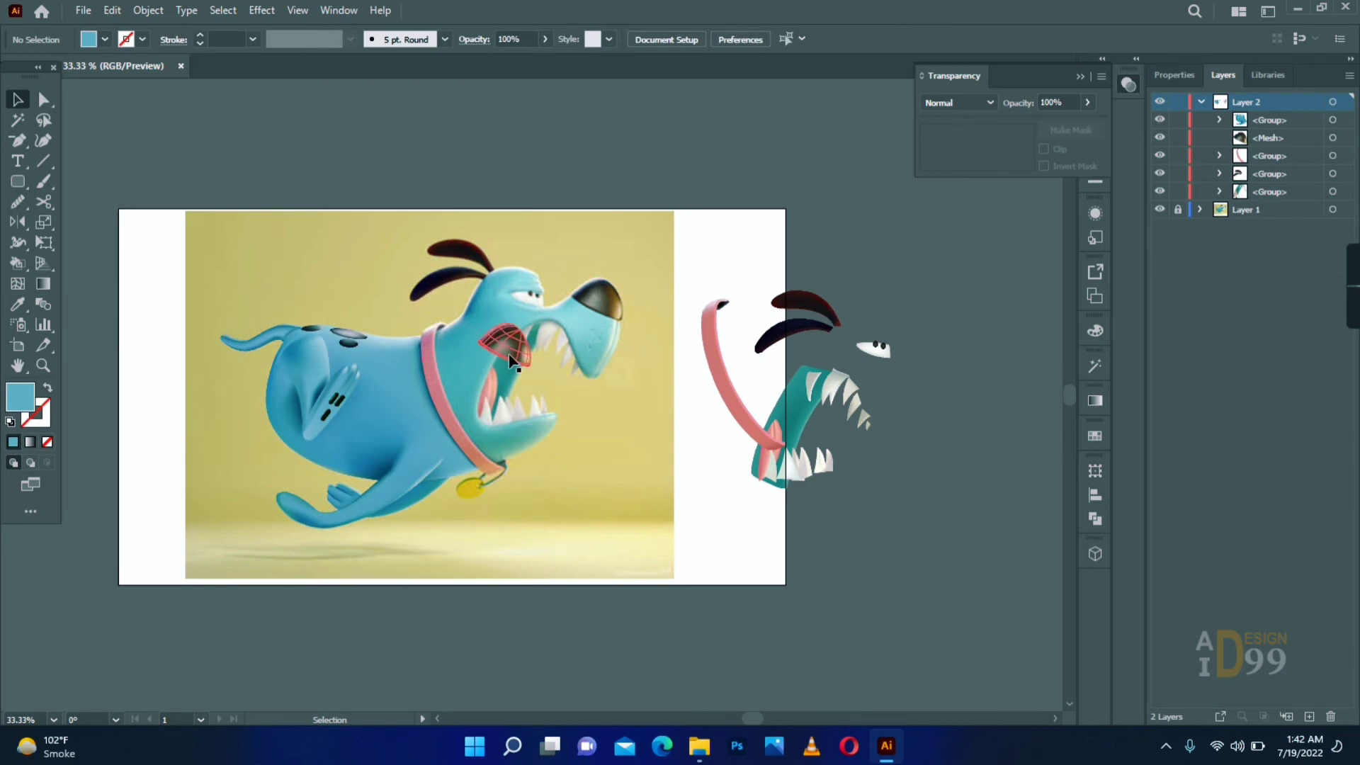
- Move the nose, mouth and collar onto the matching parts of the reference dog and bring the collar to the front
left_click_drag(509, 354, 602, 309)
left_click_drag(795, 402, 514, 353)
left_click(641, 417)
left_click_drag(716, 384, 433, 411)
right_click(433, 395)
left_click(644, 611)
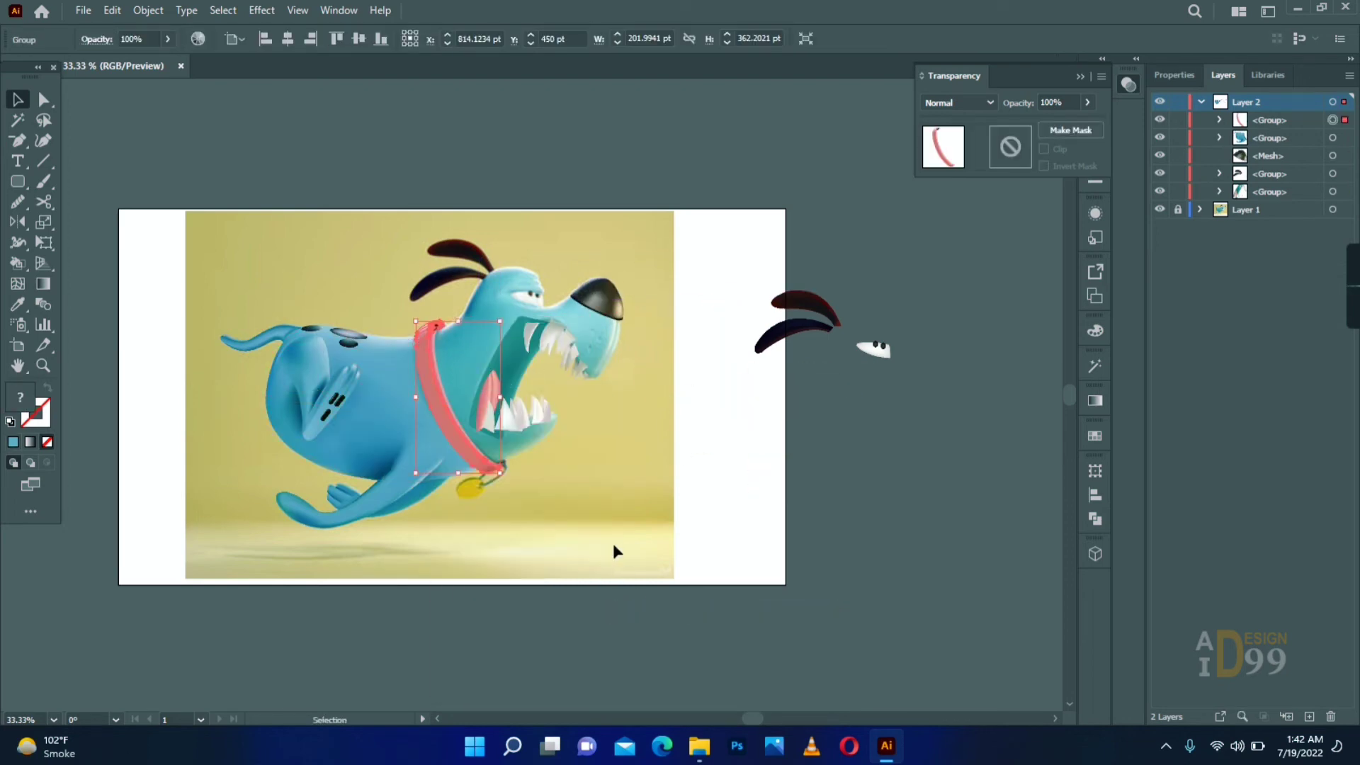
- Place the eye on the reference dog's head and nudge the collar and mouth pieces into exact alignment
left_click(607, 529)
left_click_drag(886, 347, 541, 295)
left_click(638, 396)
key("z")
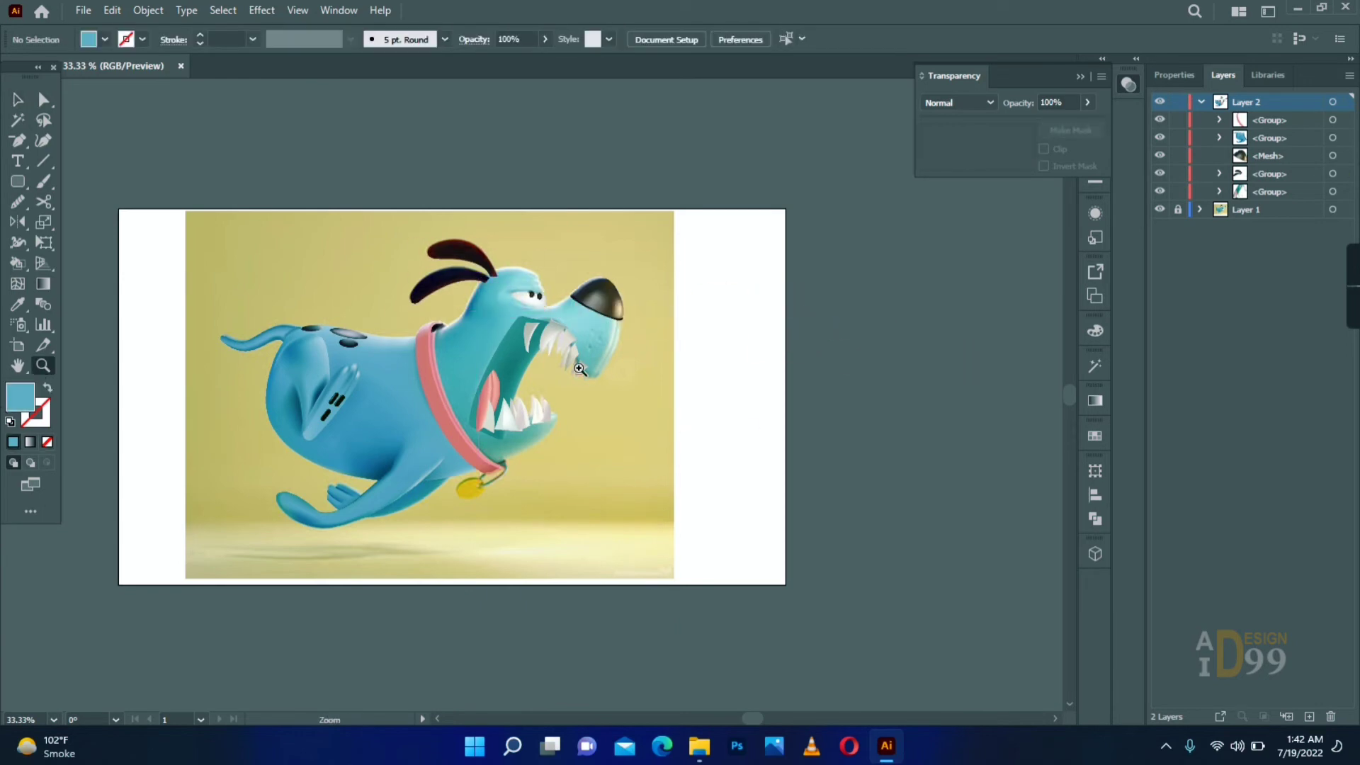
double_click(490, 382)
key("v")
mouse_move(468, 405)
left_mouse_down()
mouse_move(487, 405)
mouse_move(476, 406)
left_mouse_up()
left_click_drag(619, 400, 609, 394)
left_click(662, 382)
left_click(650, 242)
left_click(901, 363)
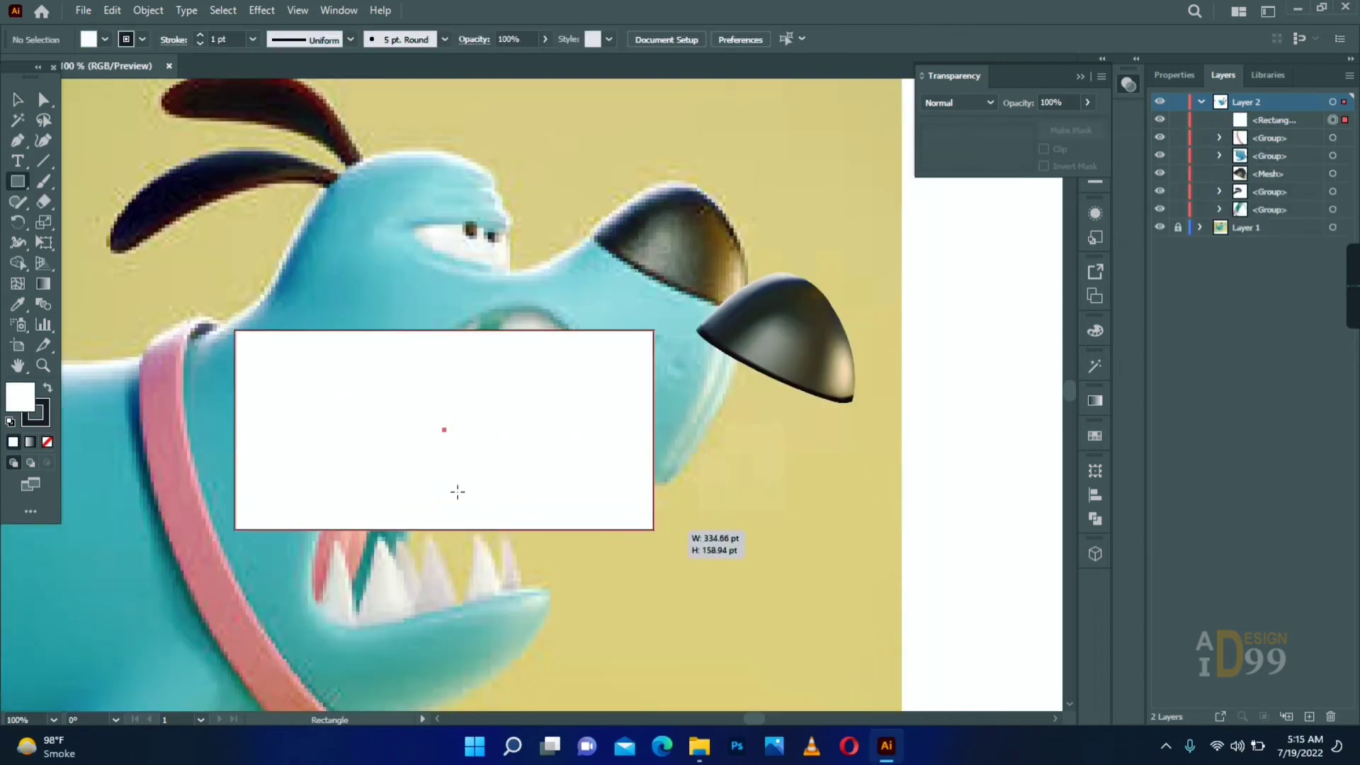
- Create a teal mesh rectangle over the dog's mouth, display the layer as outlines and move the nose mesh aside
key("i")
left_click(347, 311)
key("u")
left_click(338, 331)
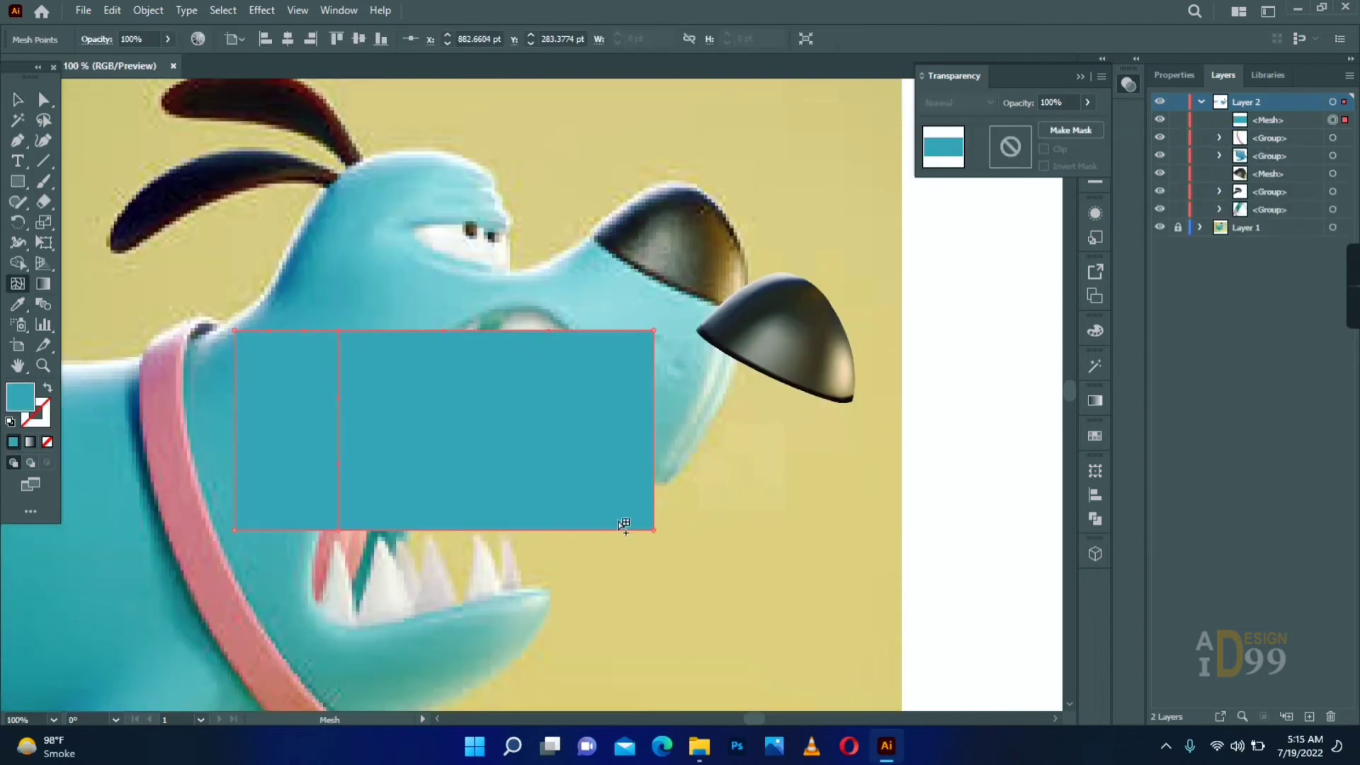
left_click(1159, 102, "ctrl")
key("v")
left_click_drag(805, 291, 948, 239)
left_click(829, 396)
- Reshape the rectangle's mesh points to follow the dog's neck, collar edge, mouth corner and base of the nose
key("z")
left_click(531, 470)
left_click(43, 100)
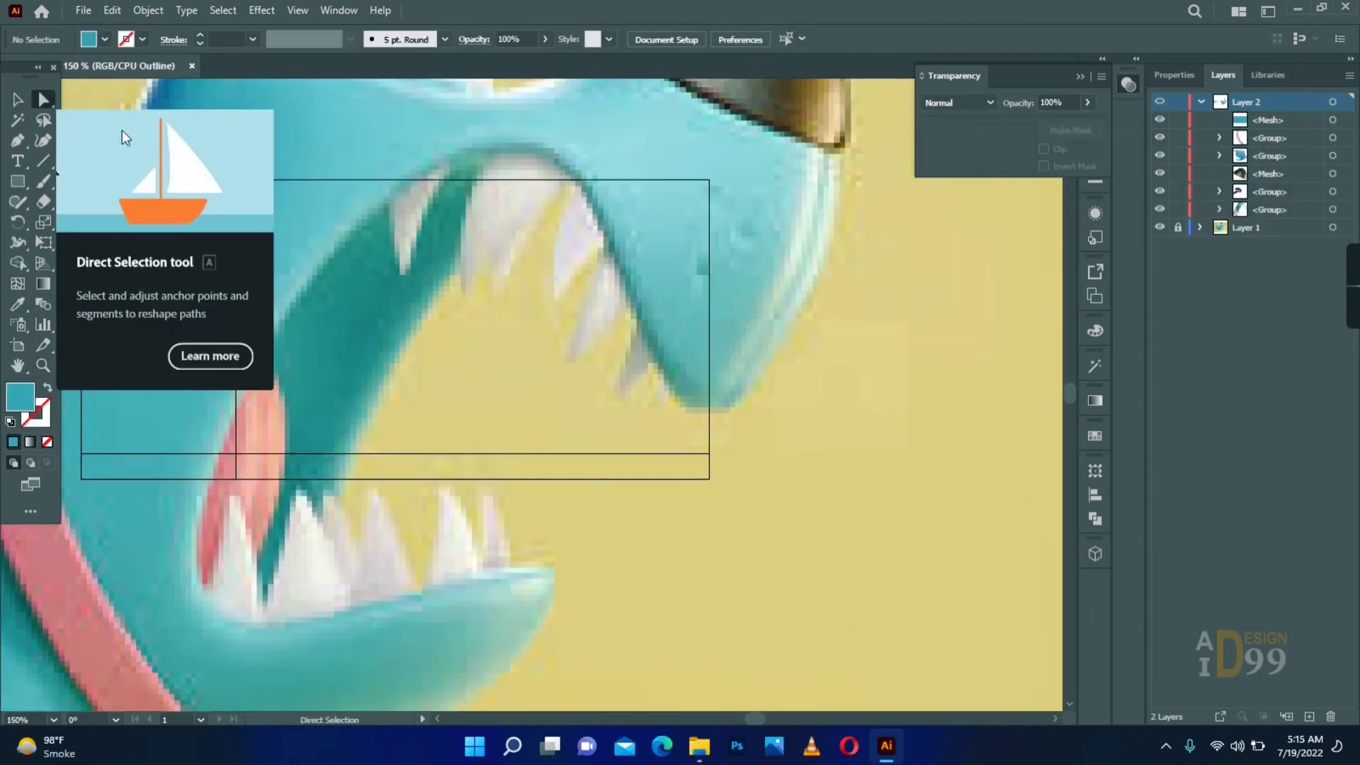
left_click_drag(237, 179, 294, 177)
left_click_drag(250, 220, 181, 230)
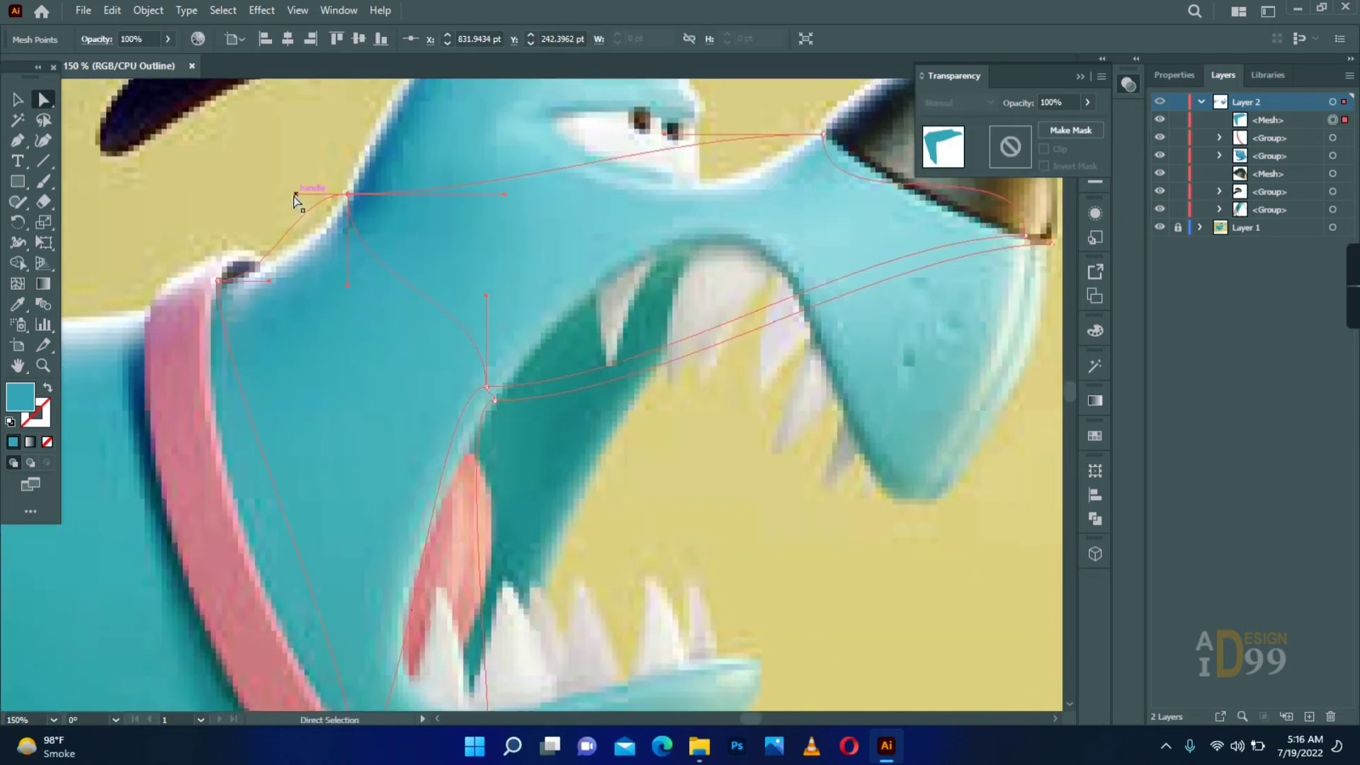
left_click_drag(346, 202, 342, 202)
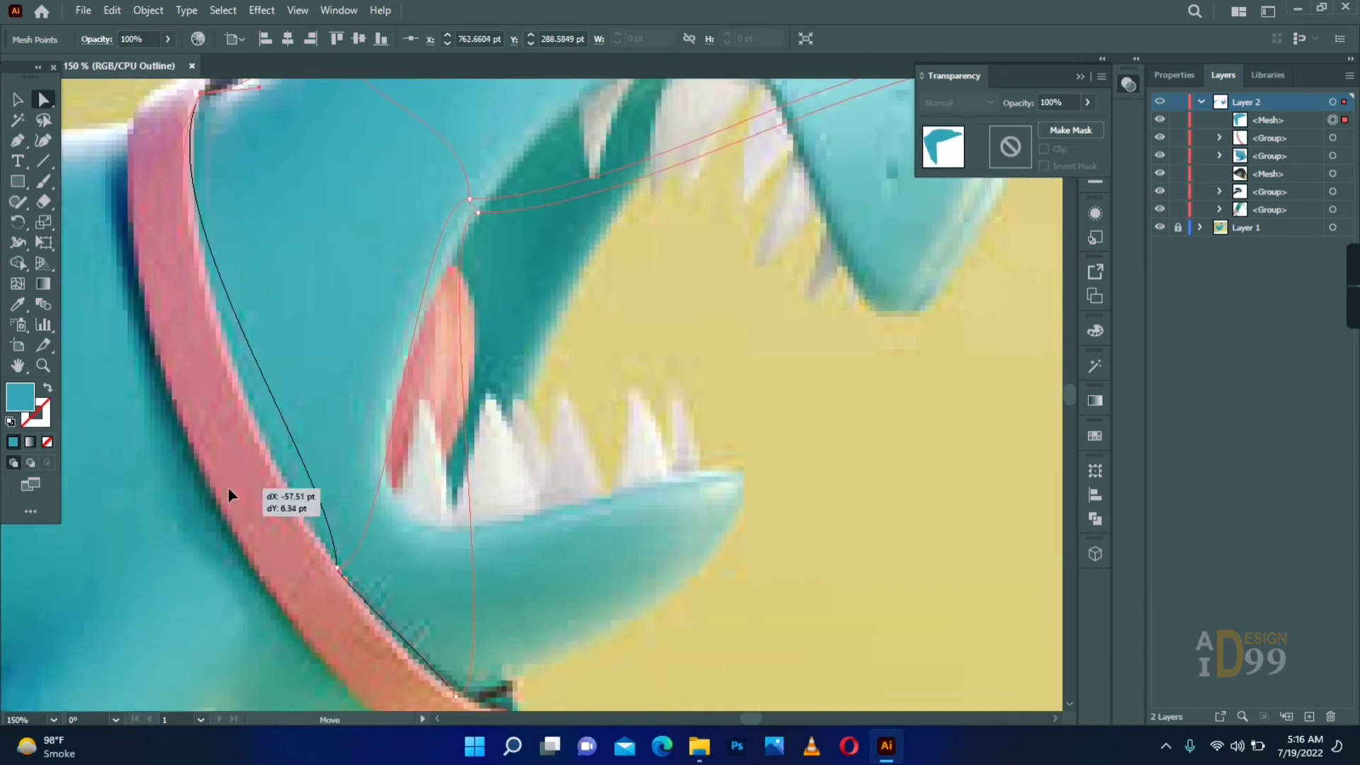
left_click_drag(335, 570, 249, 402)
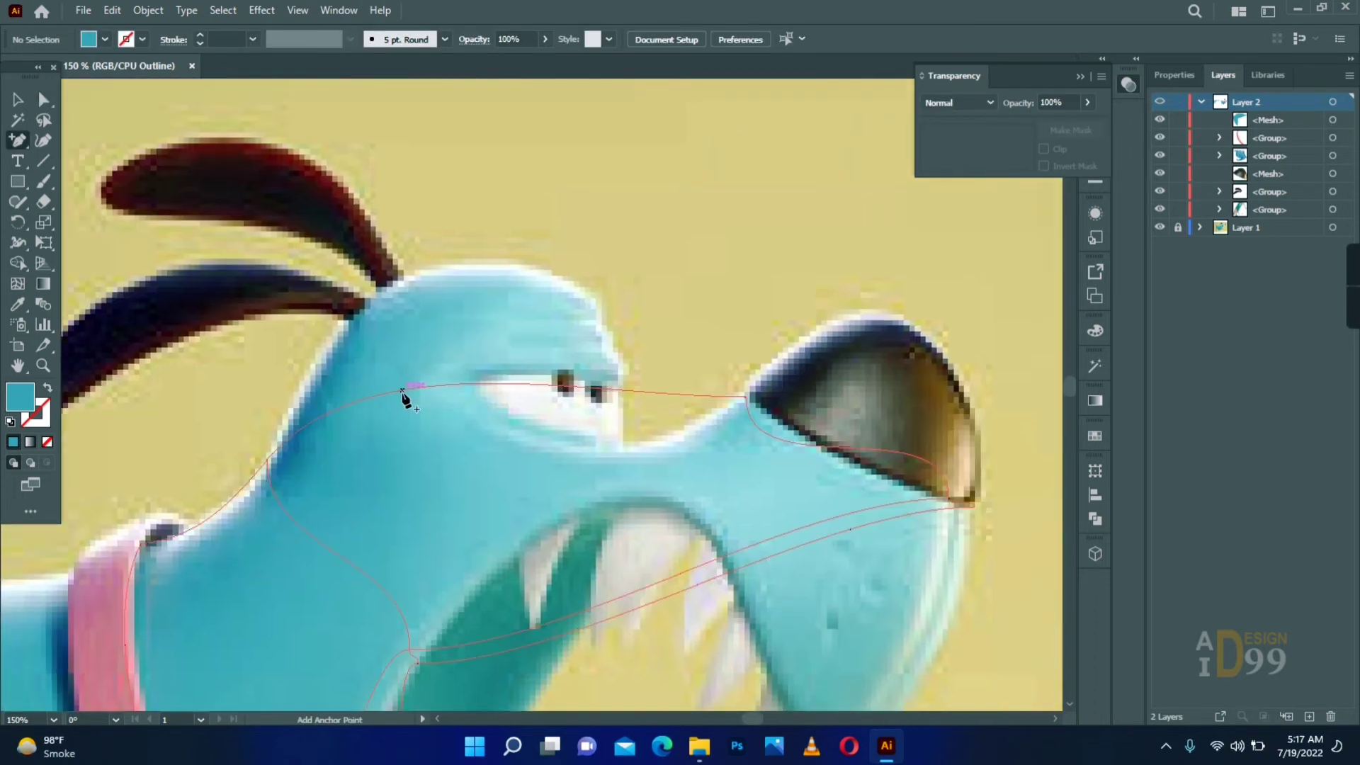
- Fit the lower end of the head mesh to the outline of the lower jaw and its tip
left_click_drag(442, 339, 394, 425)
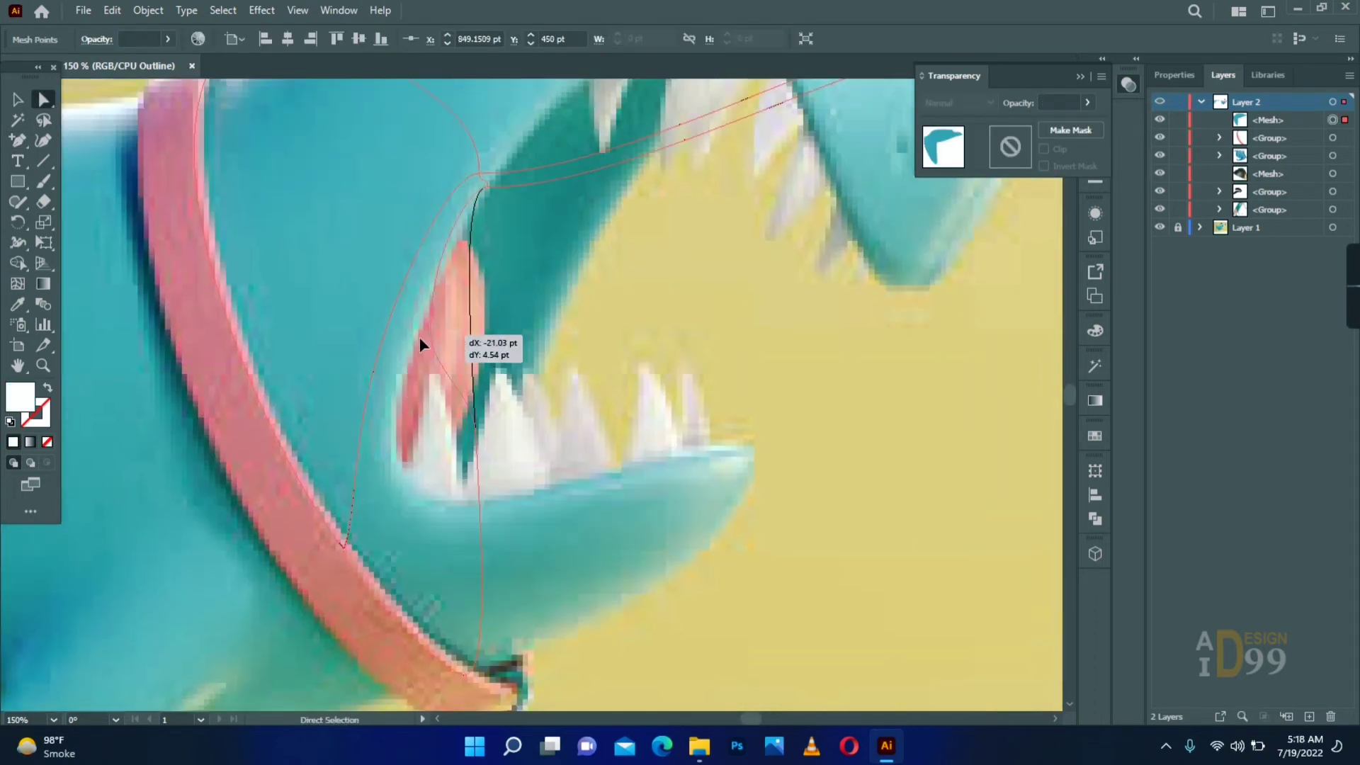
left_click_drag(474, 428, 394, 525)
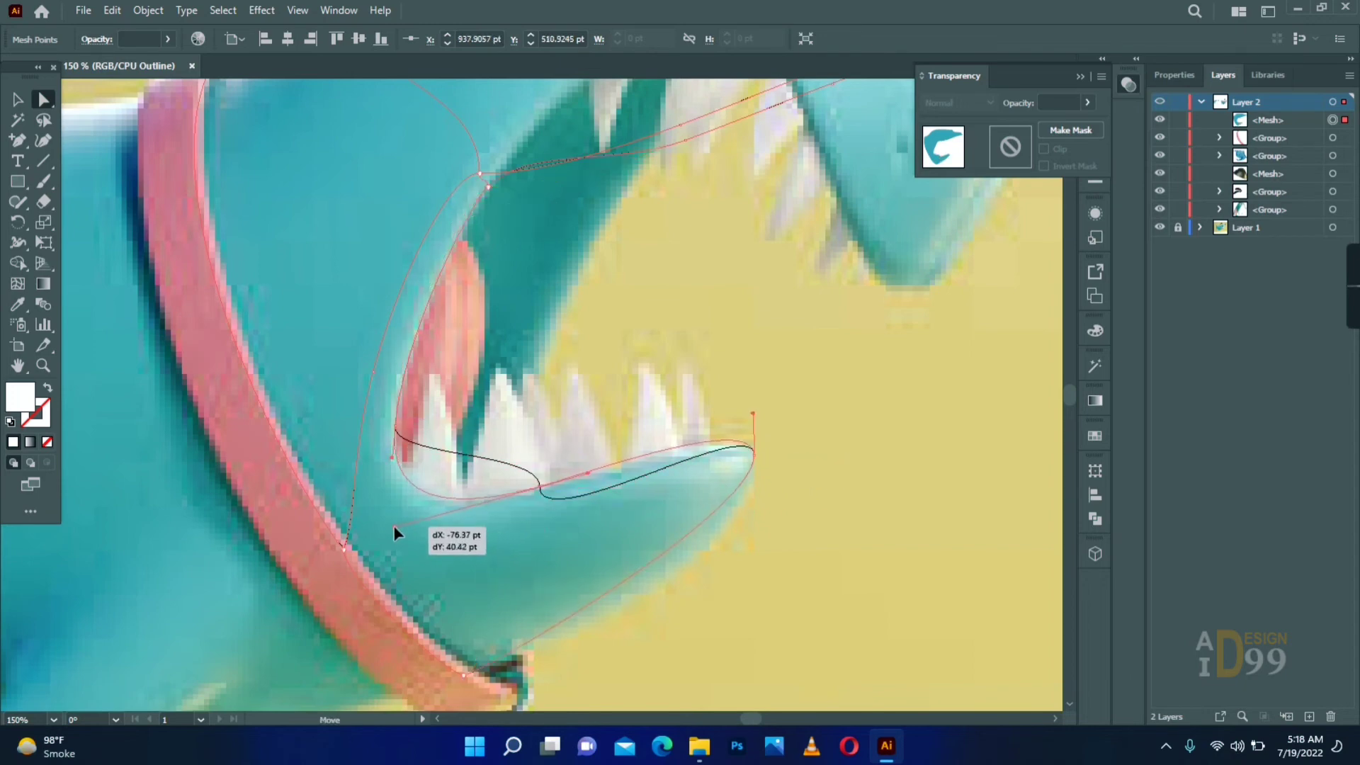
key("a")
left_click_drag(753, 454, 755, 457)
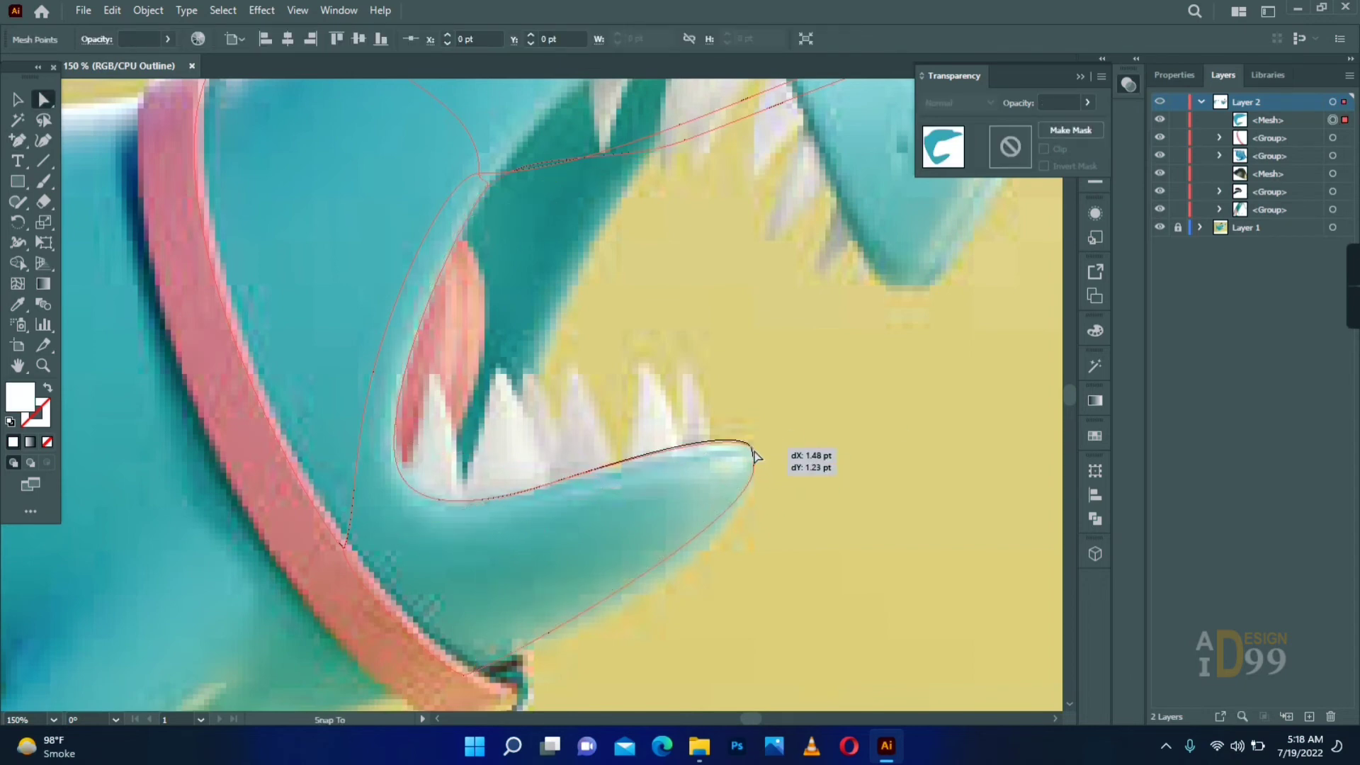
left_click_drag(753, 568, 755, 568)
- Bend the mesh edges along the curved upper lip and the front edge of the muzzle
left_click_drag(685, 140, 587, 409)
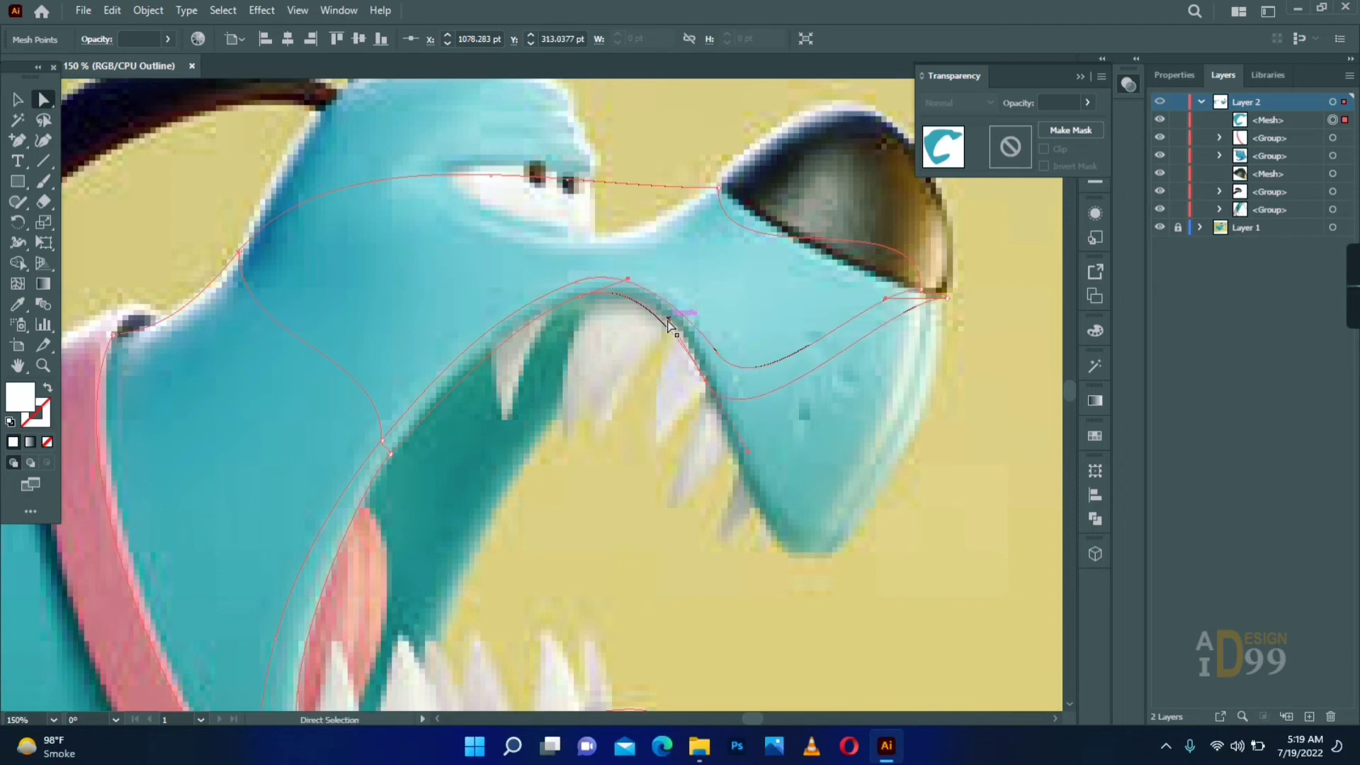
key("plus")
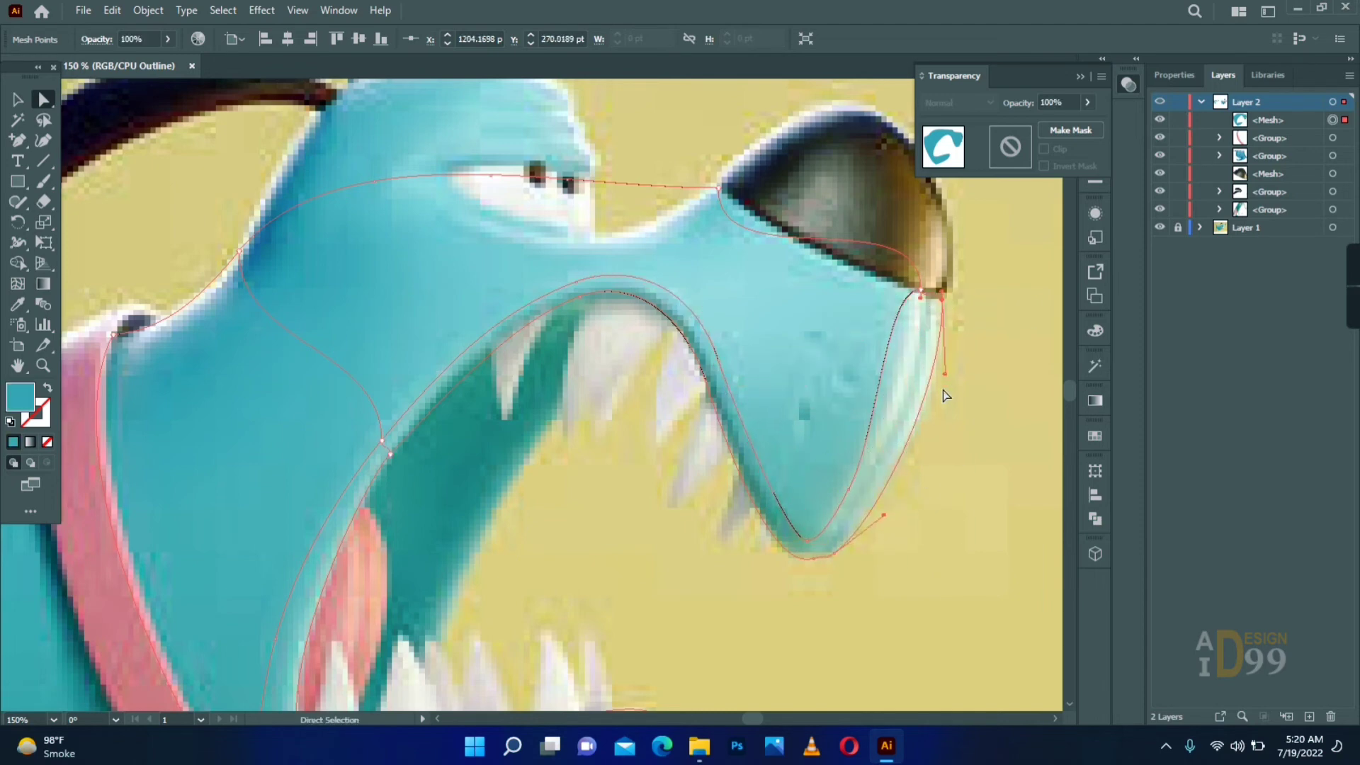
left_click_drag(906, 365, 918, 374)
left_click_drag(889, 279, 926, 361)
left_click(926, 359)
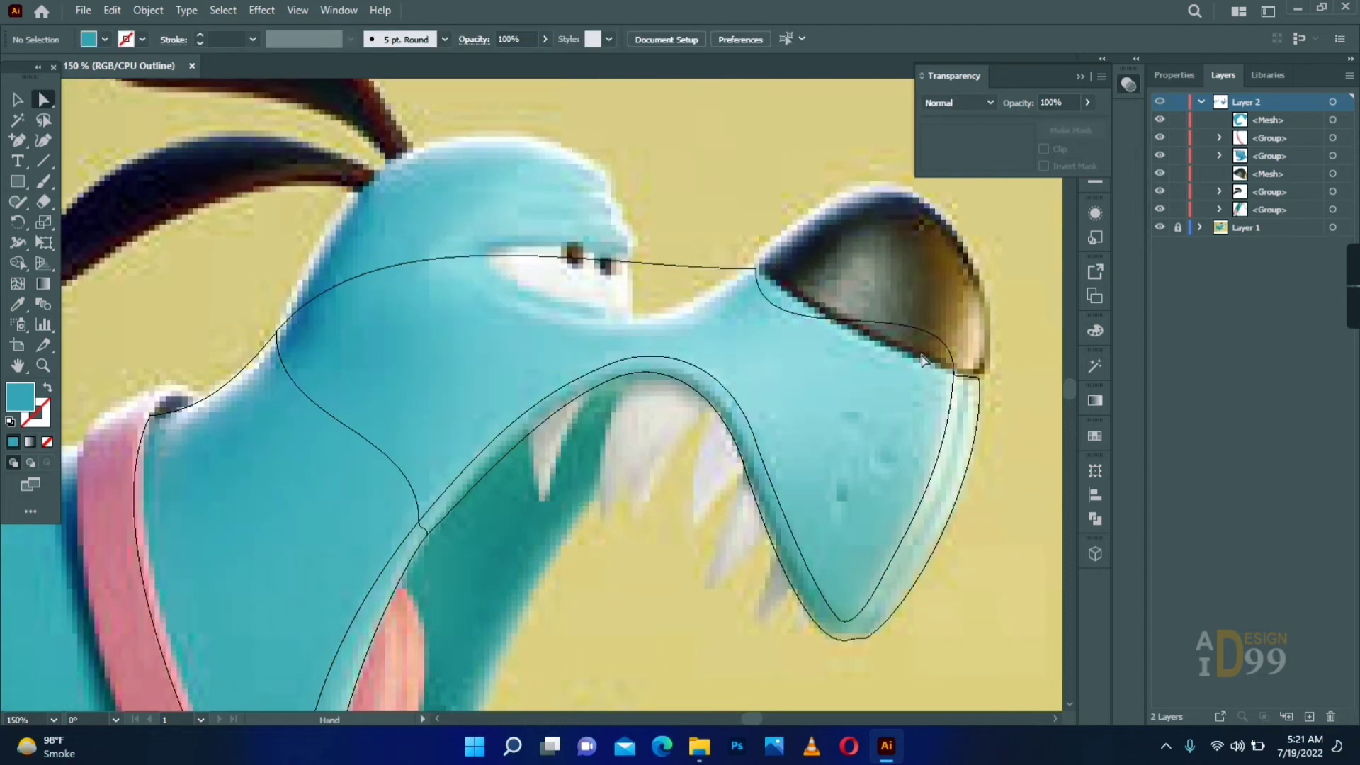
- Fit the mesh outline to the nose's lower edge, the forehead, the back of the head and the brow
left_click(756, 269)
left_click_drag(755, 361, 773, 292)
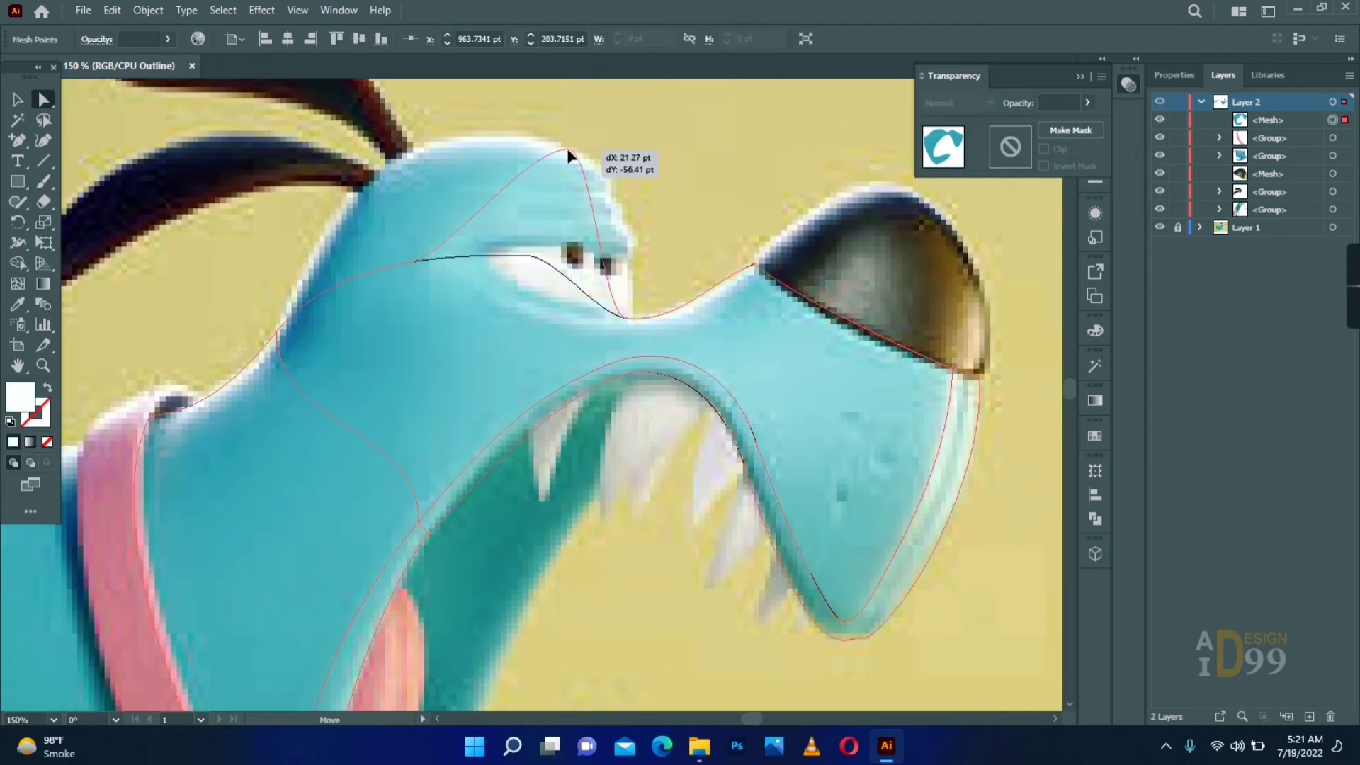
left_click_drag(567, 149, 566, 149)
left_click_drag(415, 262, 453, 139)
left_click_drag(400, 149, 324, 155)
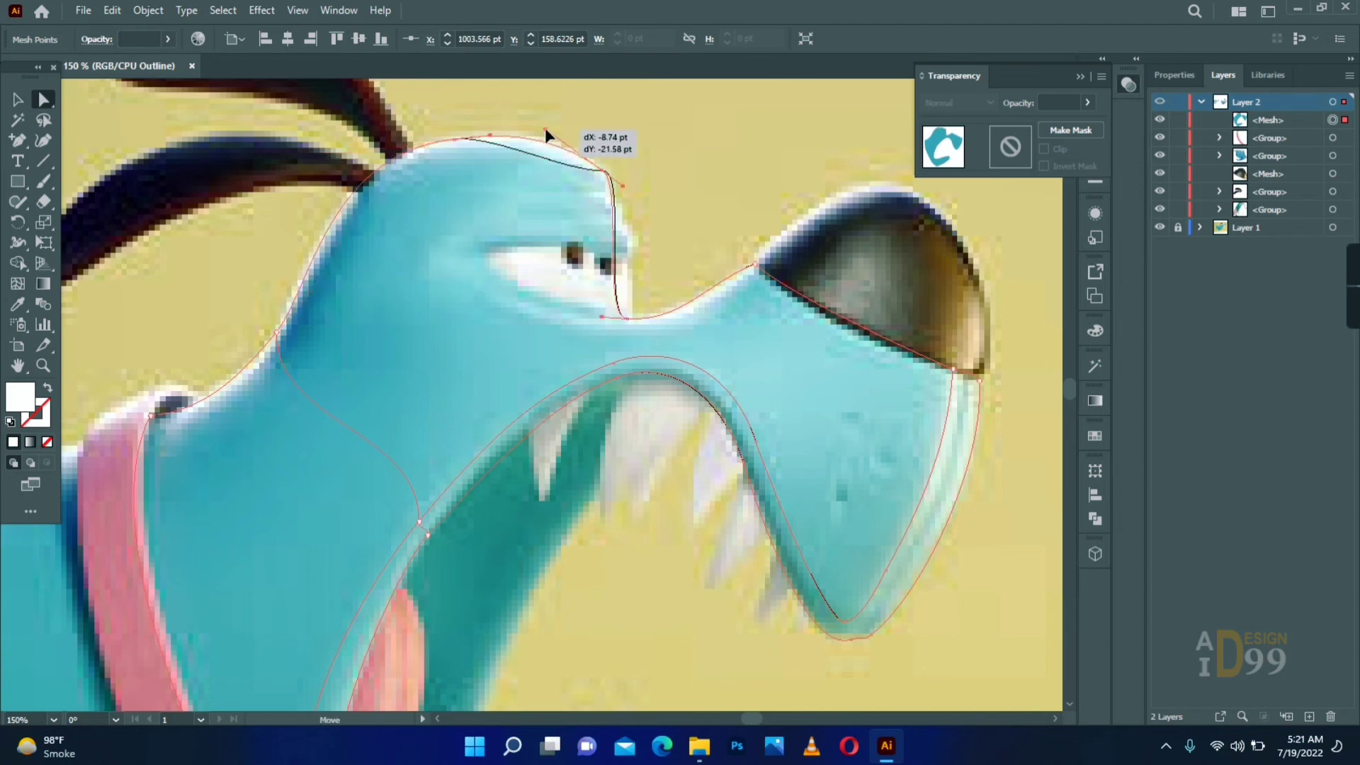
left_click_drag(545, 128, 547, 129)
left_click(614, 239)
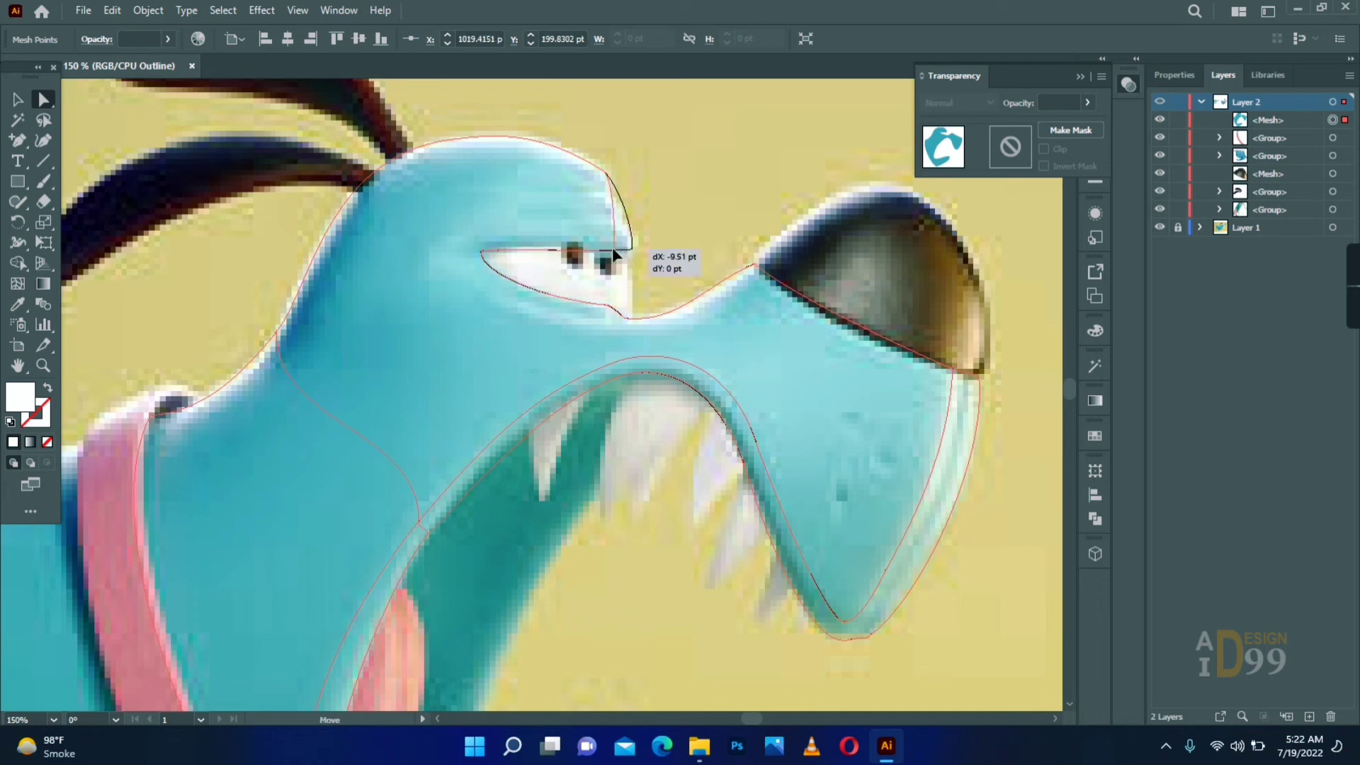
- Shape the mesh outline around the eye opening and along the snout bridge up to the nose
left_click(652, 286)
left_click(627, 318)
left_click_drag(614, 306, 669, 265)
left_click(721, 232)
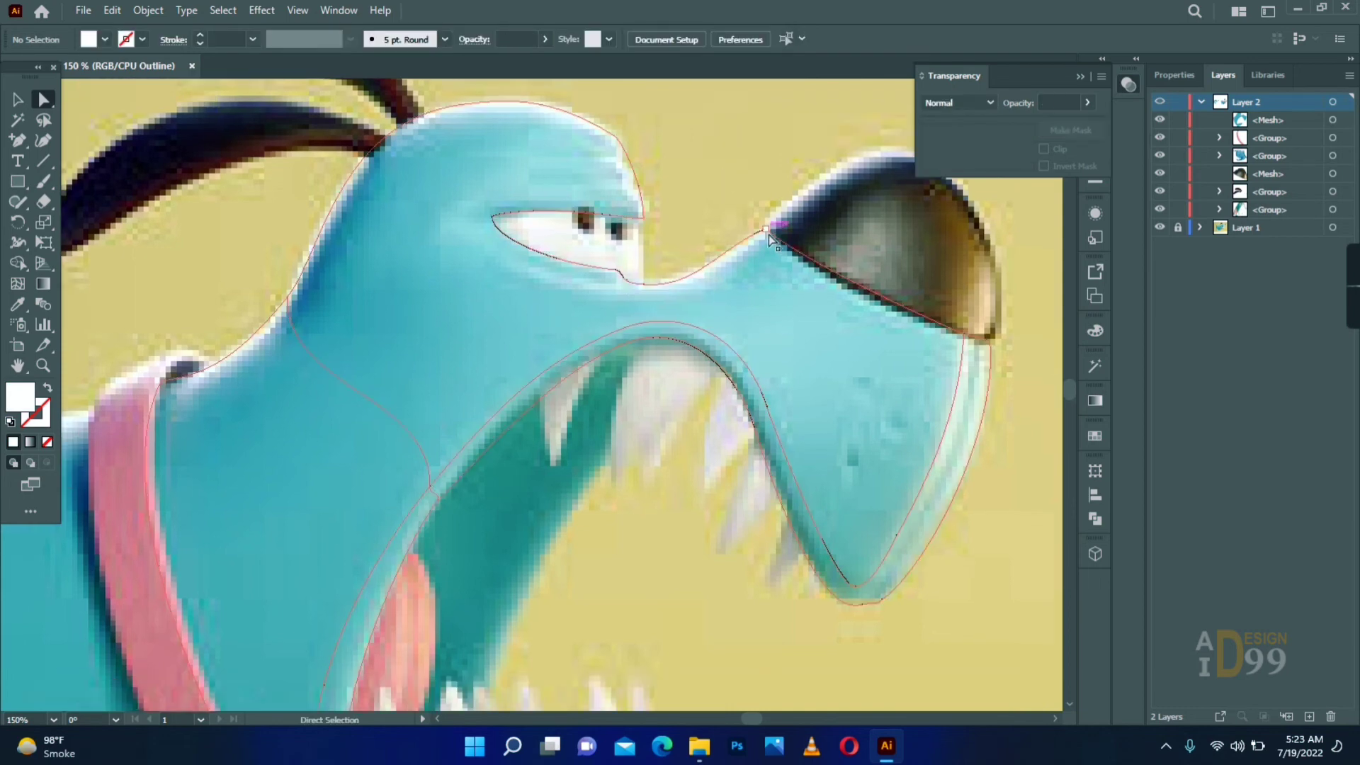
left_click(767, 231)
left_click(787, 278)
left_click_drag(793, 286, 765, 243)
- Recolour the mesh points at the muzzle, mouth corner and neck with shades sampled from the reference
left_click_drag(359, 691, 498, 477)
left_click(546, 227)
left_click_drag(439, 431, 178, 641)
left_click(850, 293)
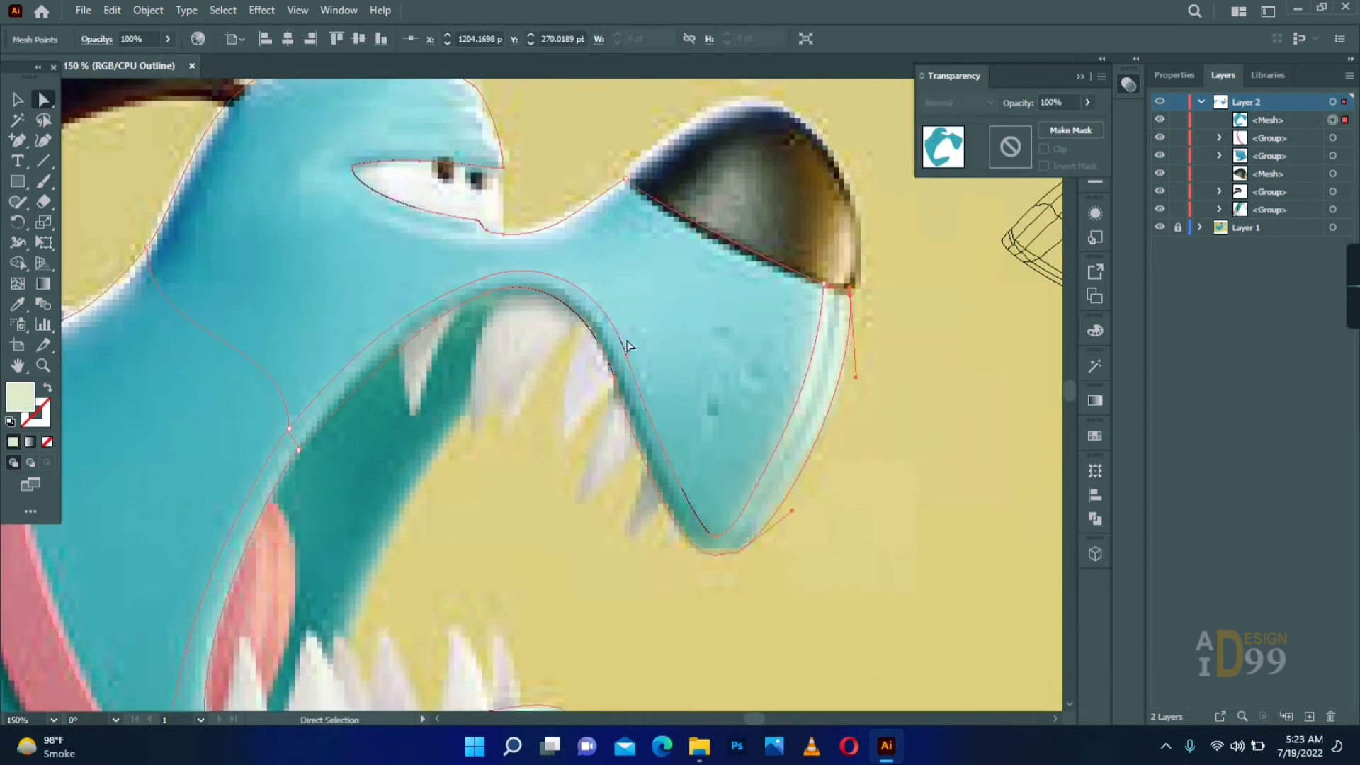
key("a")
left_click_drag(289, 417, 479, 334)
left_click(478, 345)
key("i")
left_click(485, 329)
key("a")
left_click_drag(397, 652, 381, 444)
left_click(329, 522)
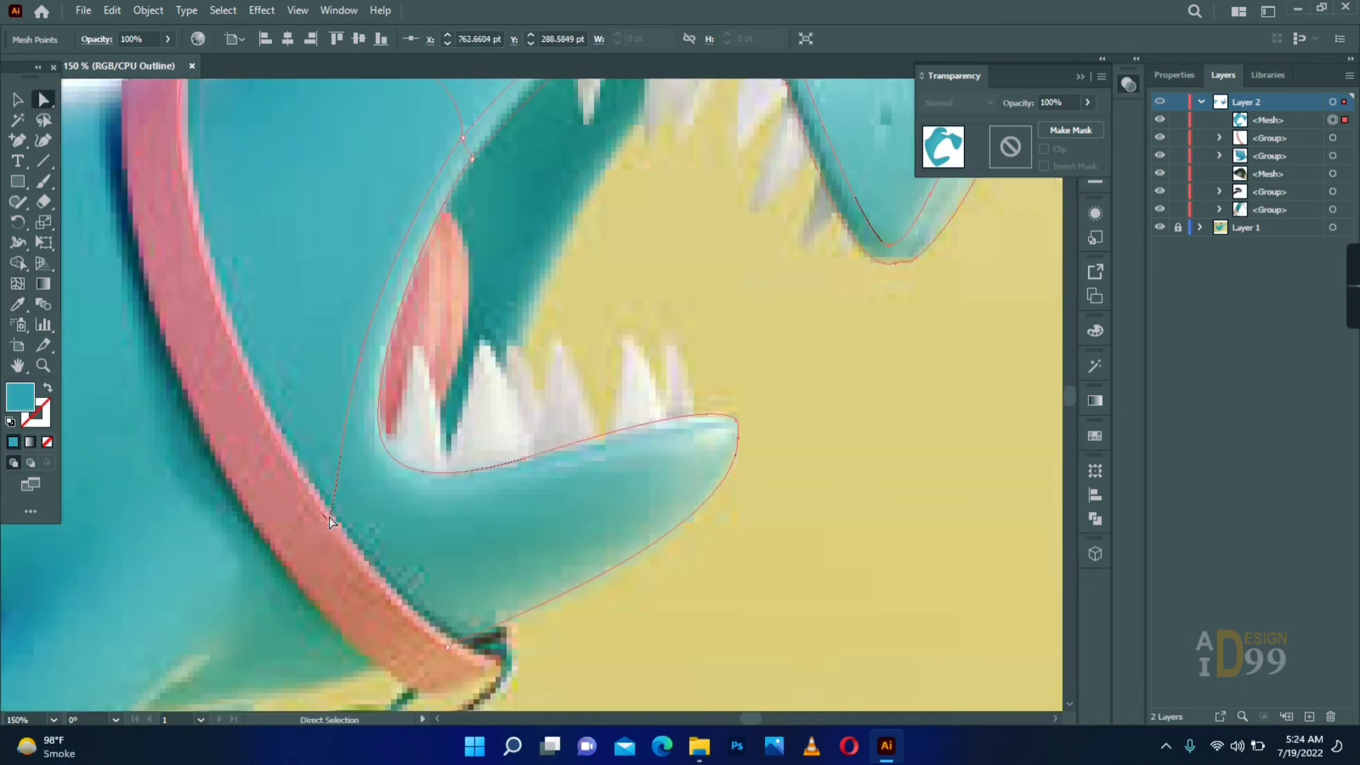
- Add anchor points to the new mesh line and bend it around the eye and along the upper lip
key("a")
left_click_drag(707, 449, 462, 694)
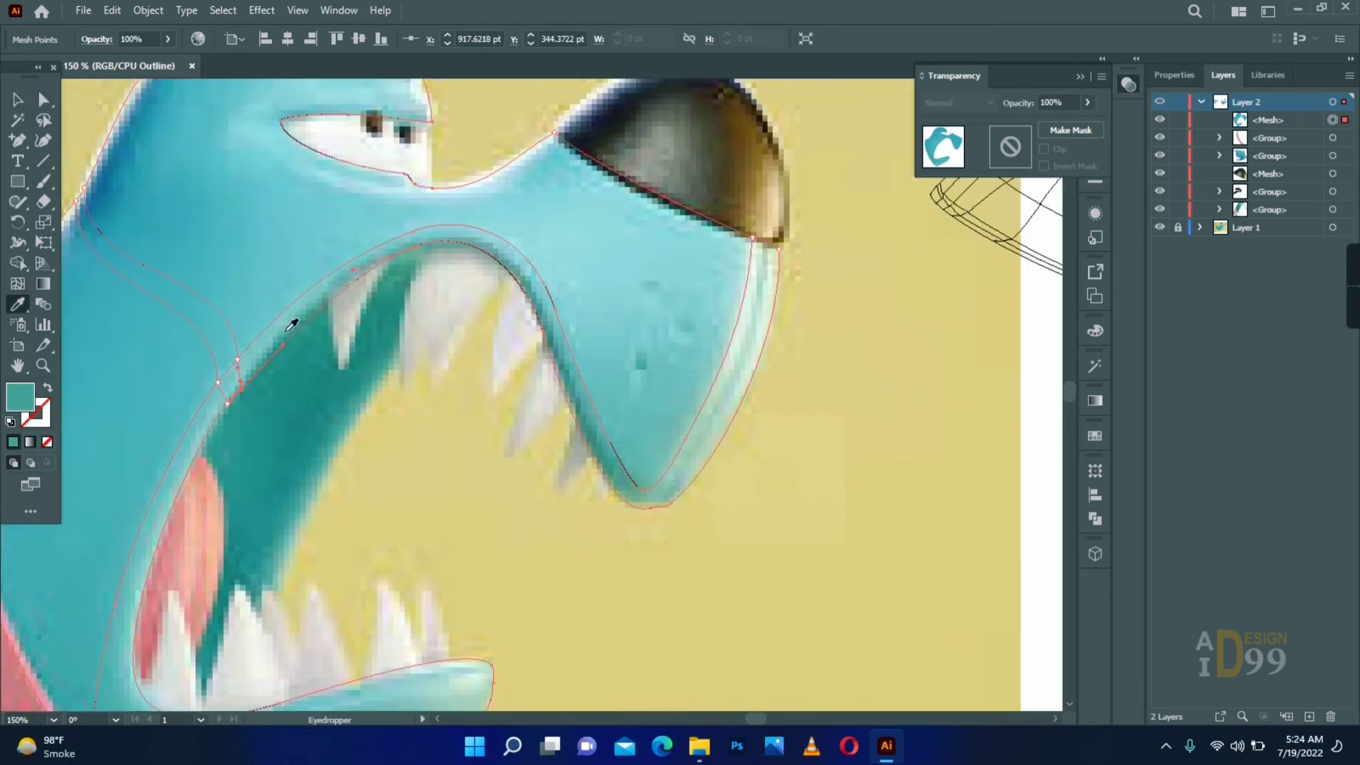
left_click(18, 141)
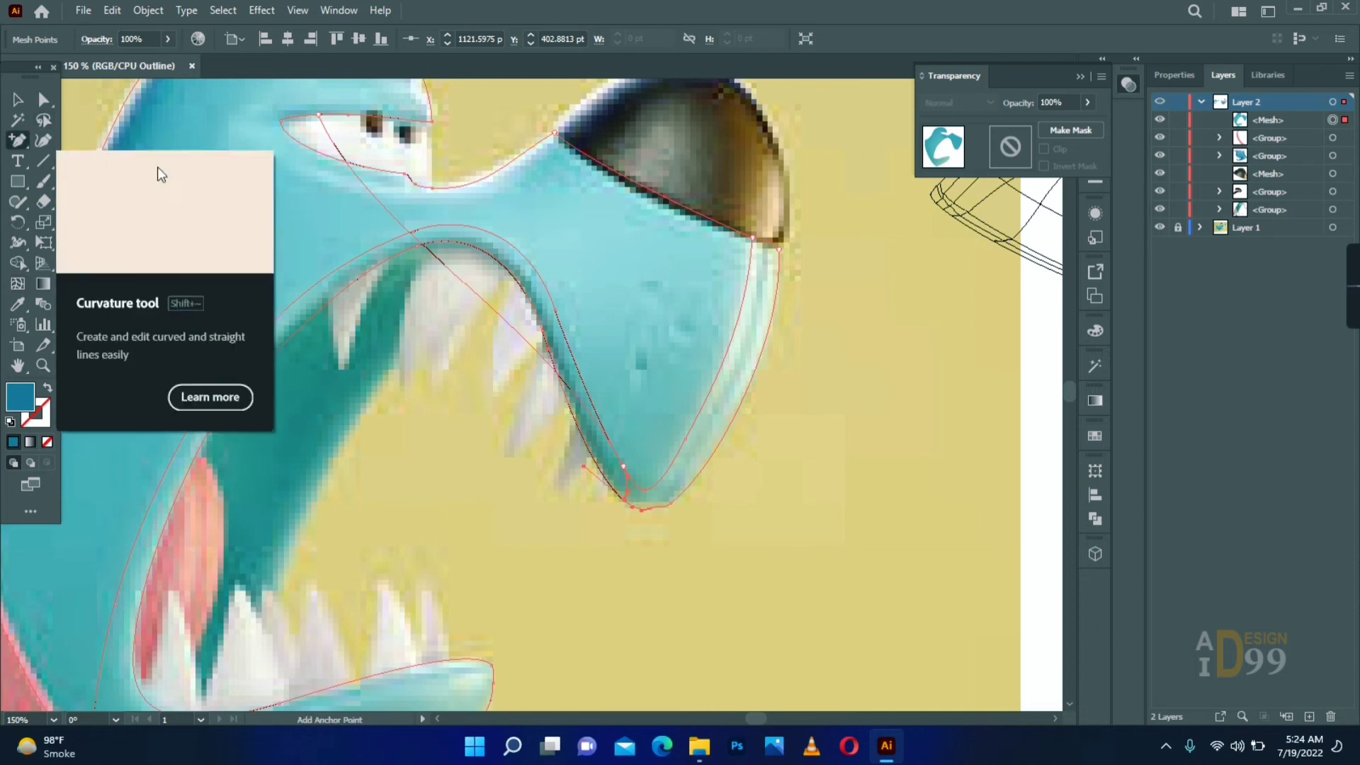
left_click(393, 211)
left_click(469, 291)
key("a")
left_click_drag(469, 292, 544, 228)
left_click_drag(369, 198, 211, 161)
left_click_drag(331, 138, 255, 89)
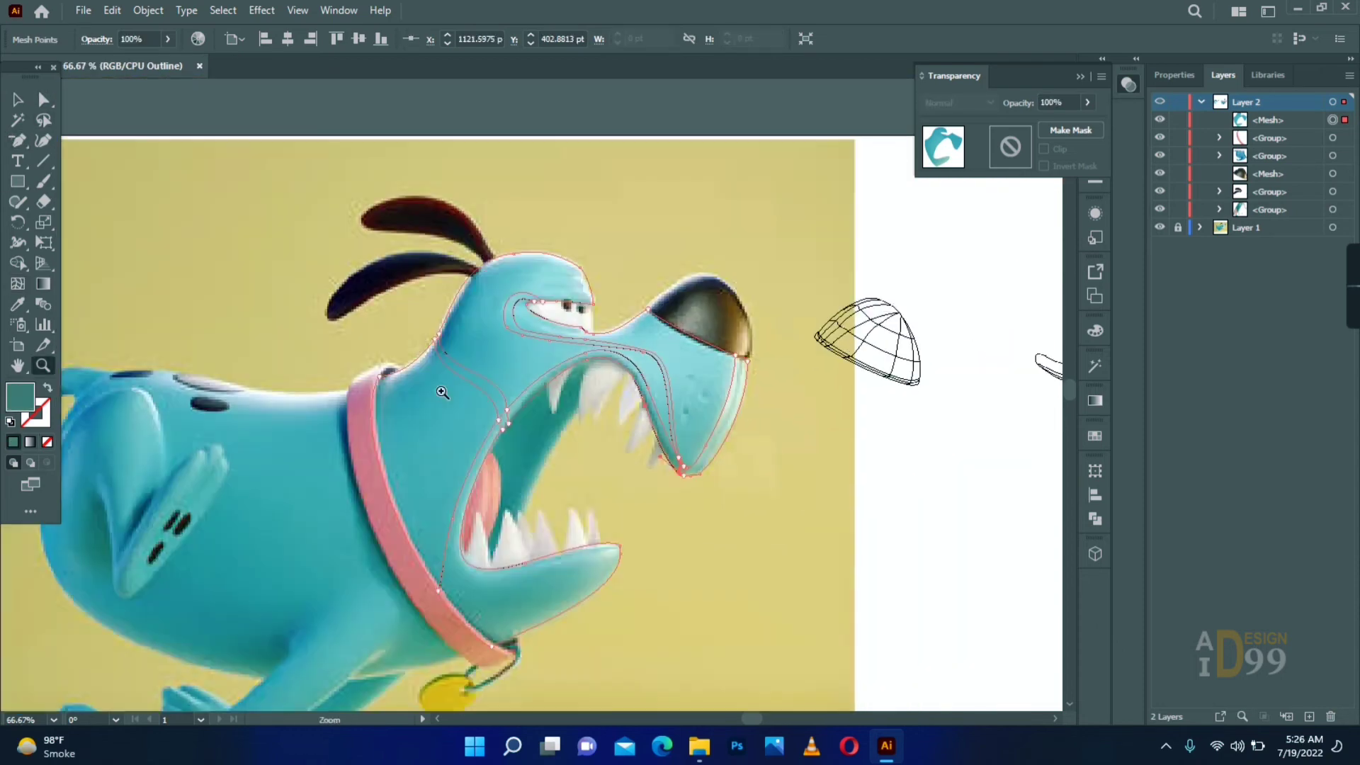
- Return the layer to preview, move the head mesh over the body and adjust its mesh lines beside the eye
left_click(1161, 104, "ctrl")
left_click(892, 230)
key("v")
left_click_drag(525, 392, 276, 413)
key("z")
double_click(284, 353)
key("a")
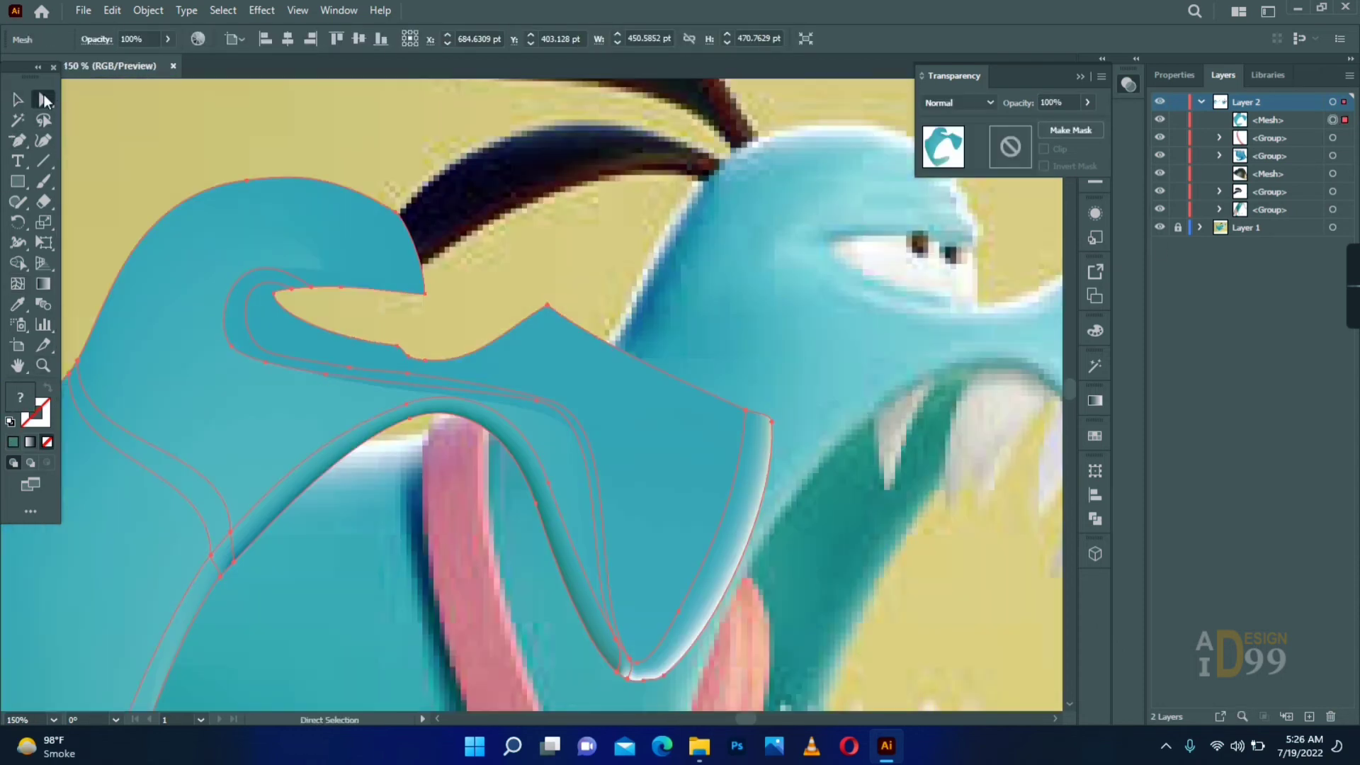
left_click_drag(284, 353, 257, 343)
left_click_drag(352, 297, 290, 273)
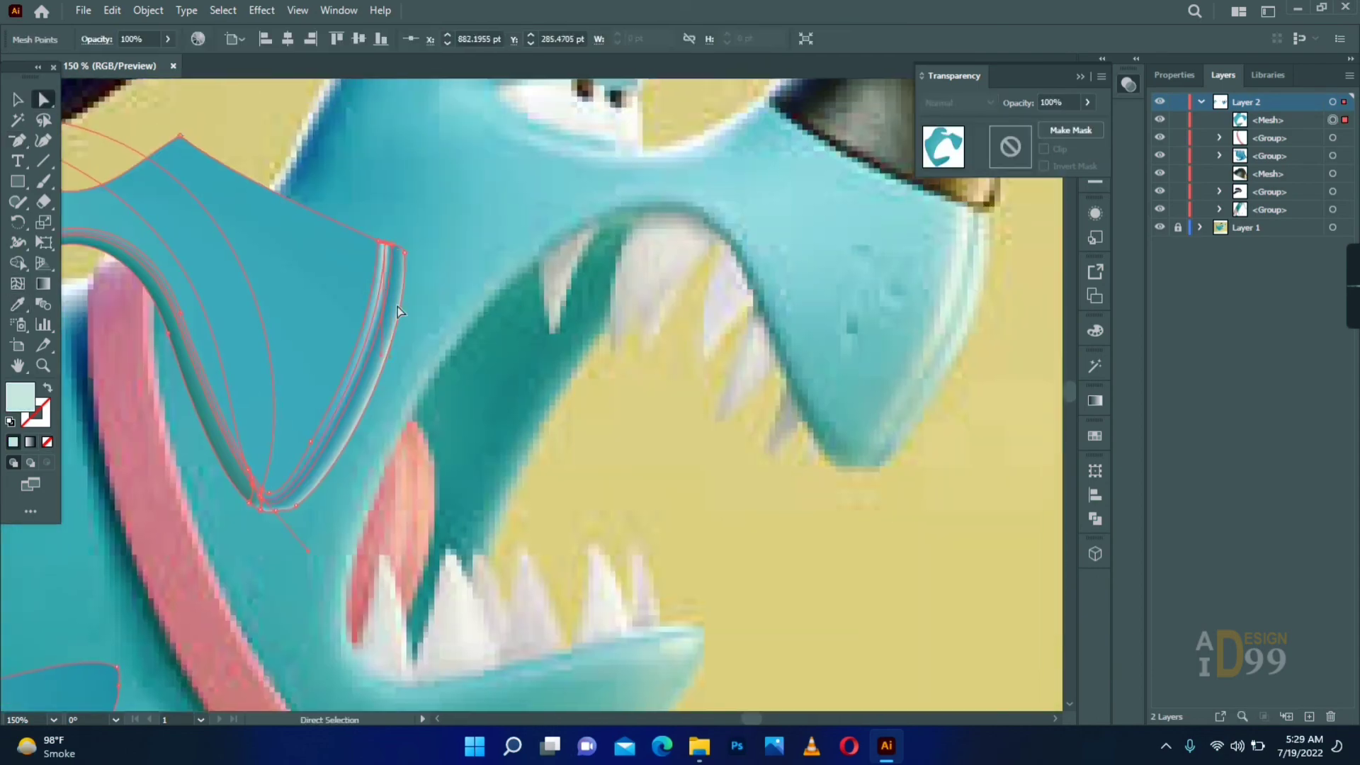
- Add mesh lines across the neck and back of the head and shade their points with darker blue
left_click_drag(381, 356, 312, 440)
left_click_drag(355, 380, 508, 350)
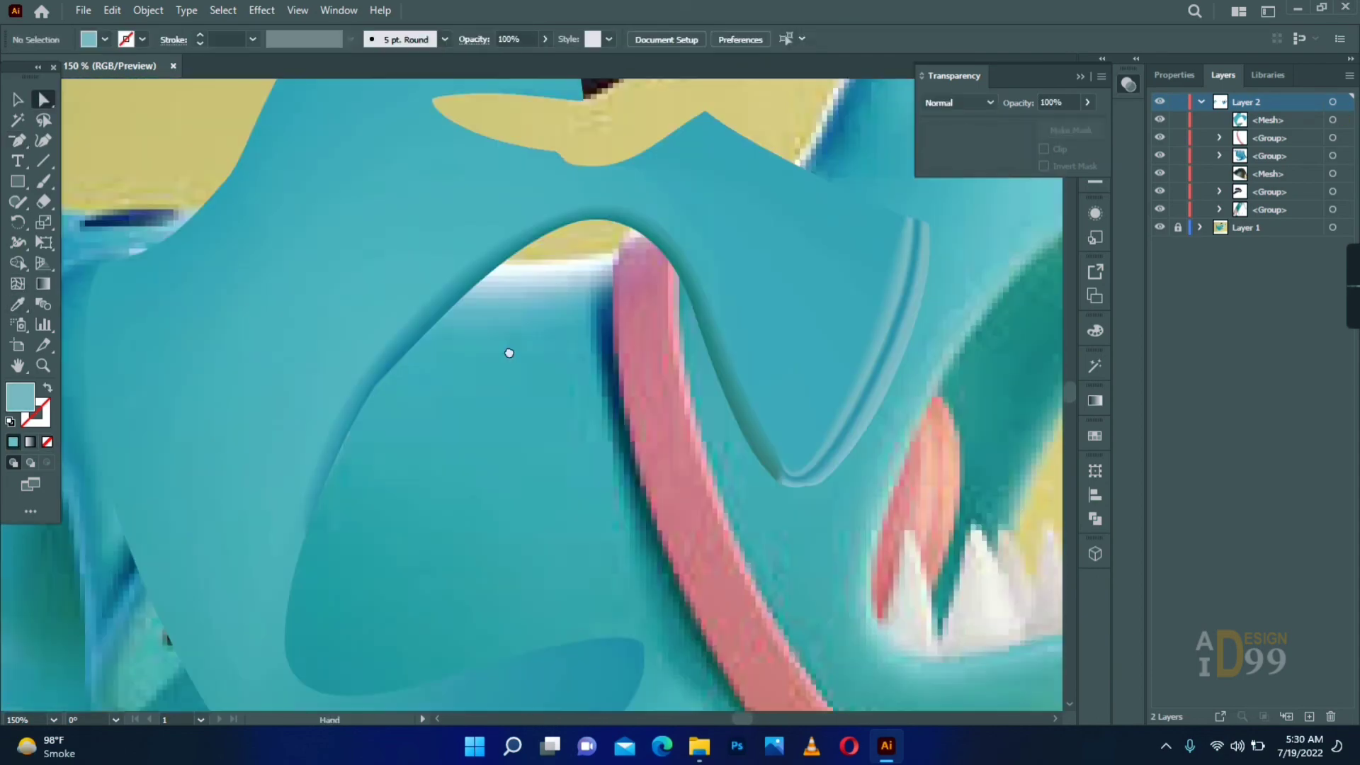
left_click_drag(581, 554, 256, 570)
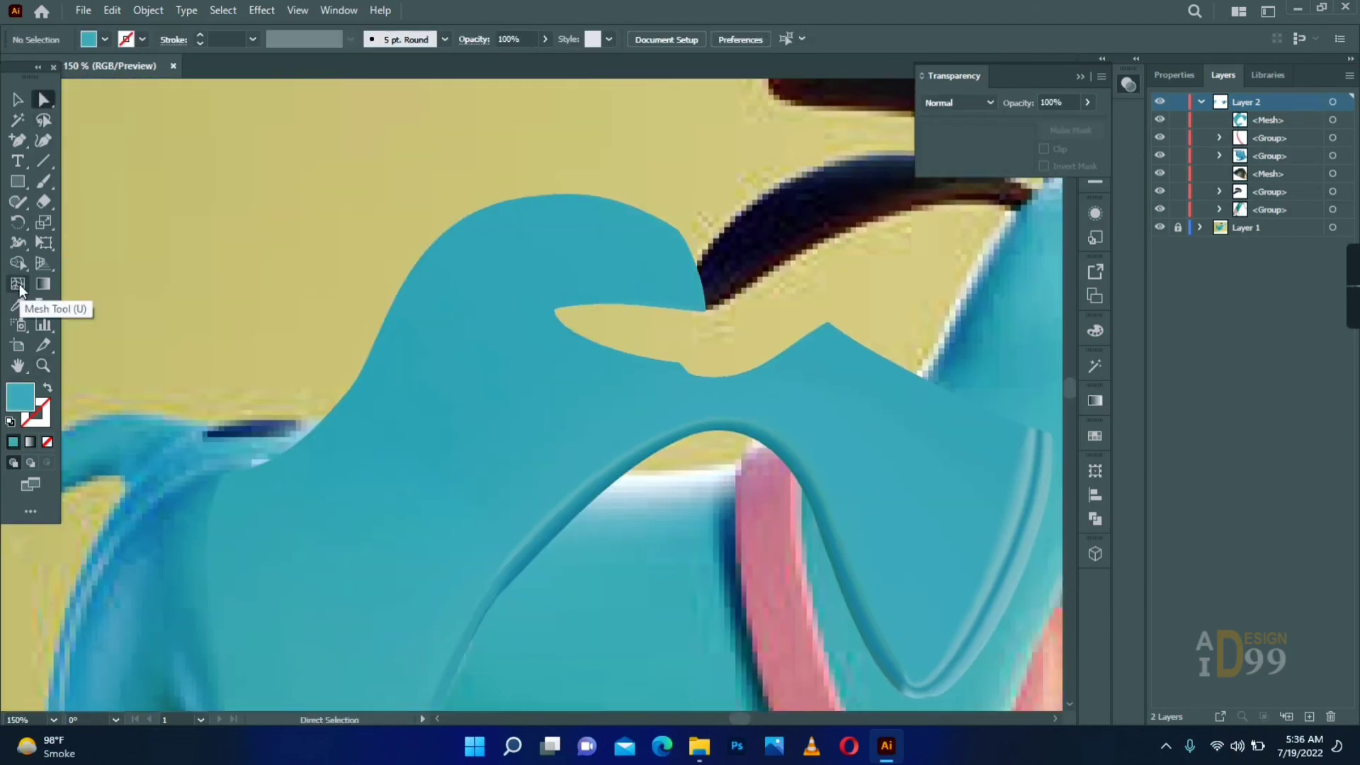
left_click(312, 283)
left_click(366, 439)
left_click(274, 283)
left_click(360, 380)
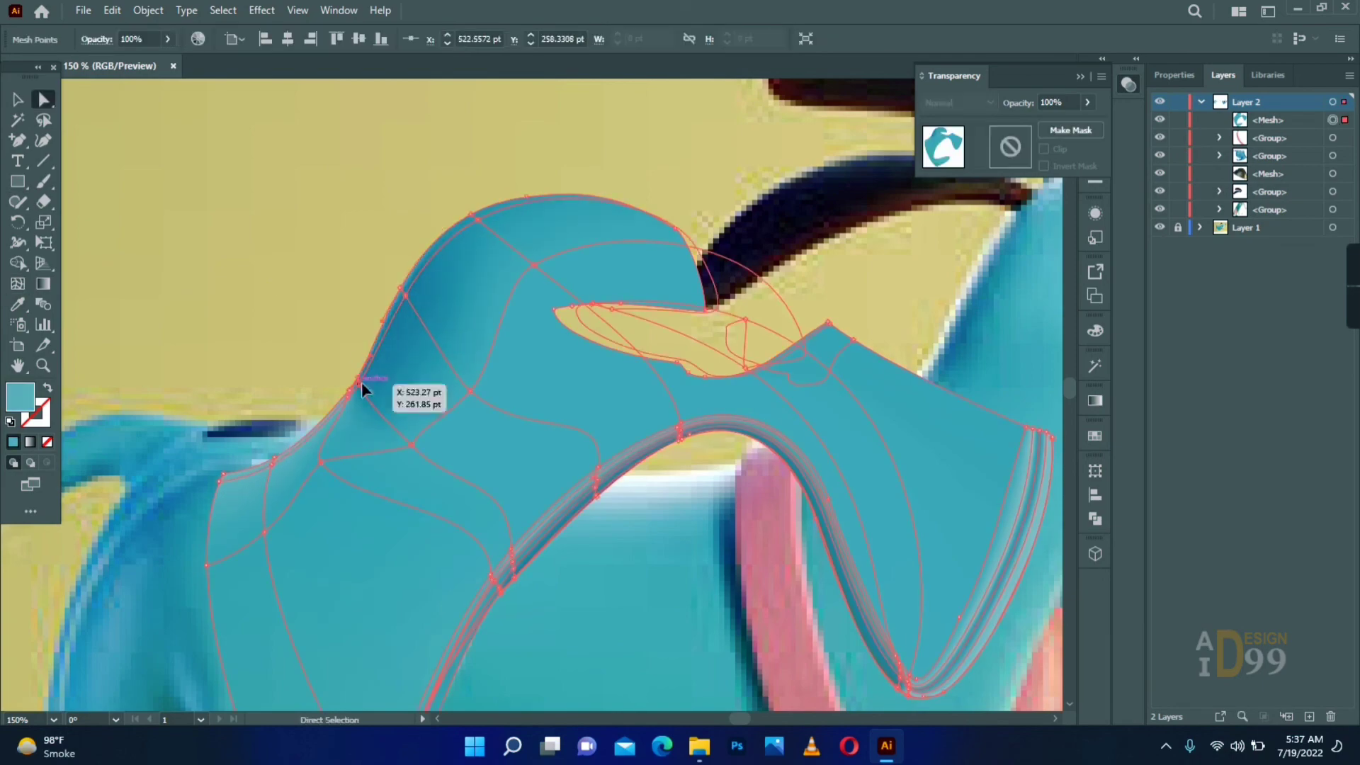
left_click(326, 281)
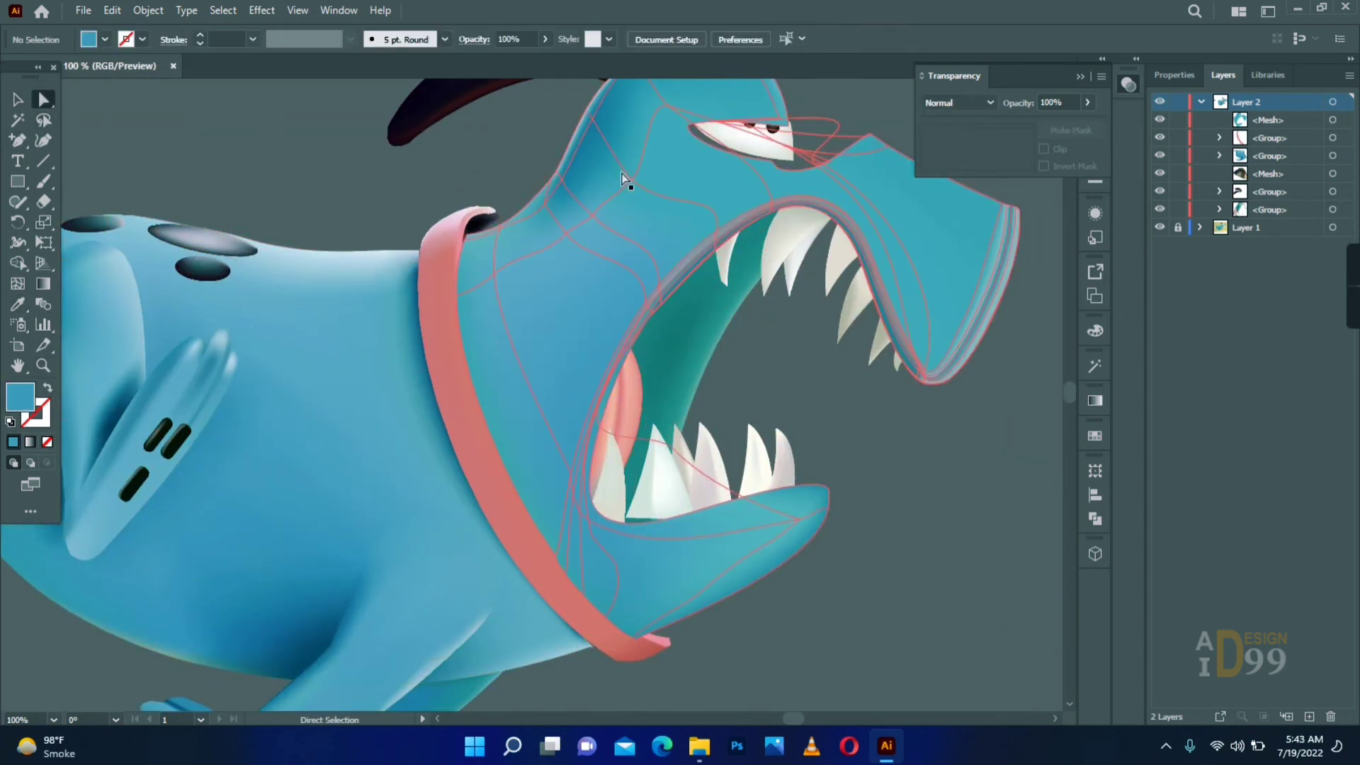
- Recolour the mesh points on the neck and lower jaw with blue shades sampled from the artwork
left_click(623, 178)
key("i")
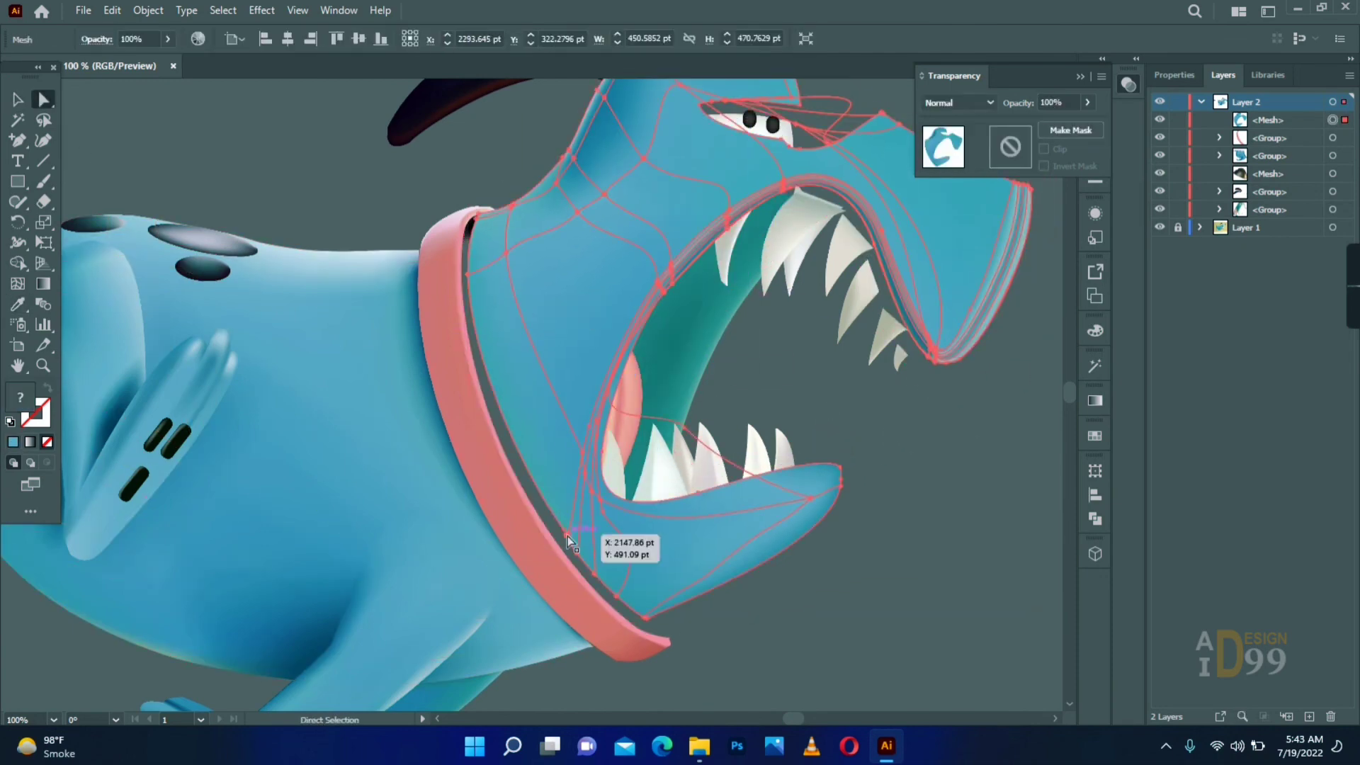
left_click_drag(567, 535, 567, 533)
key("i")
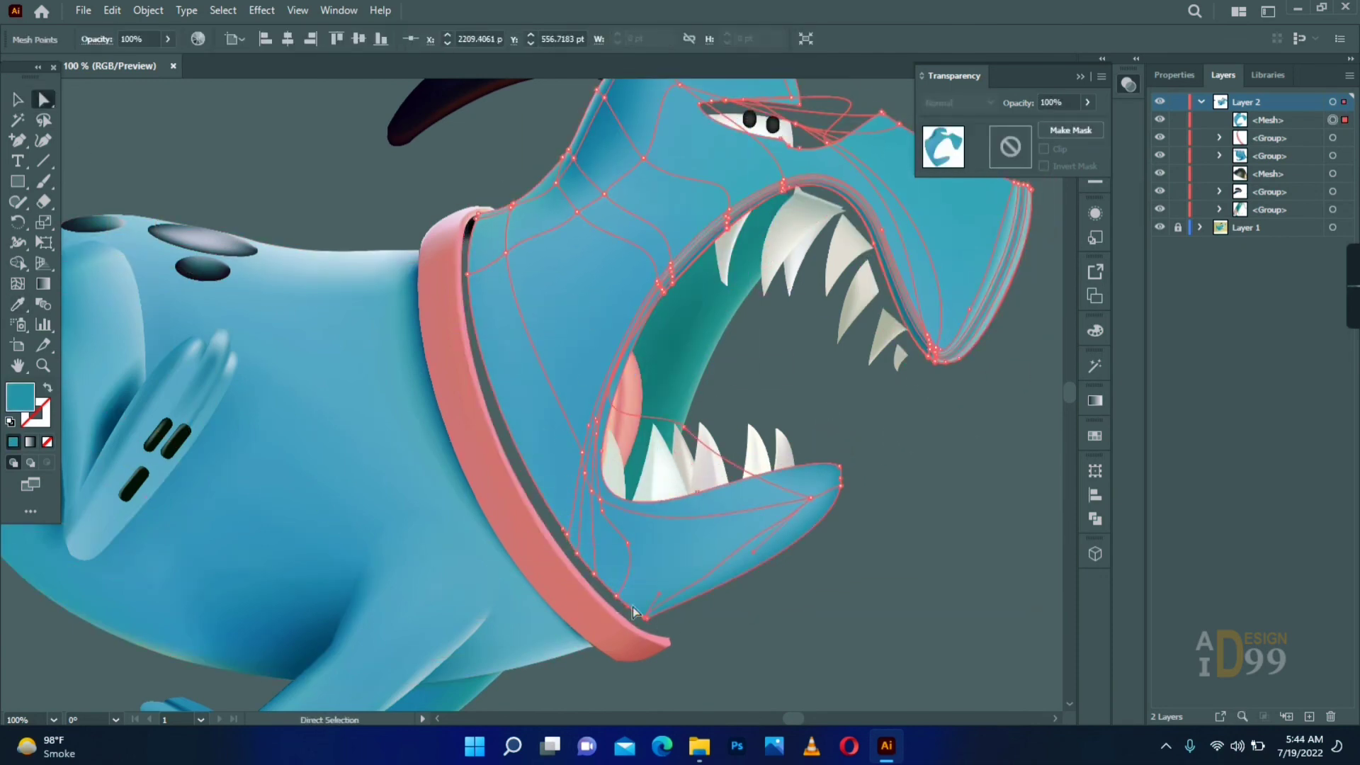
left_click(798, 610)
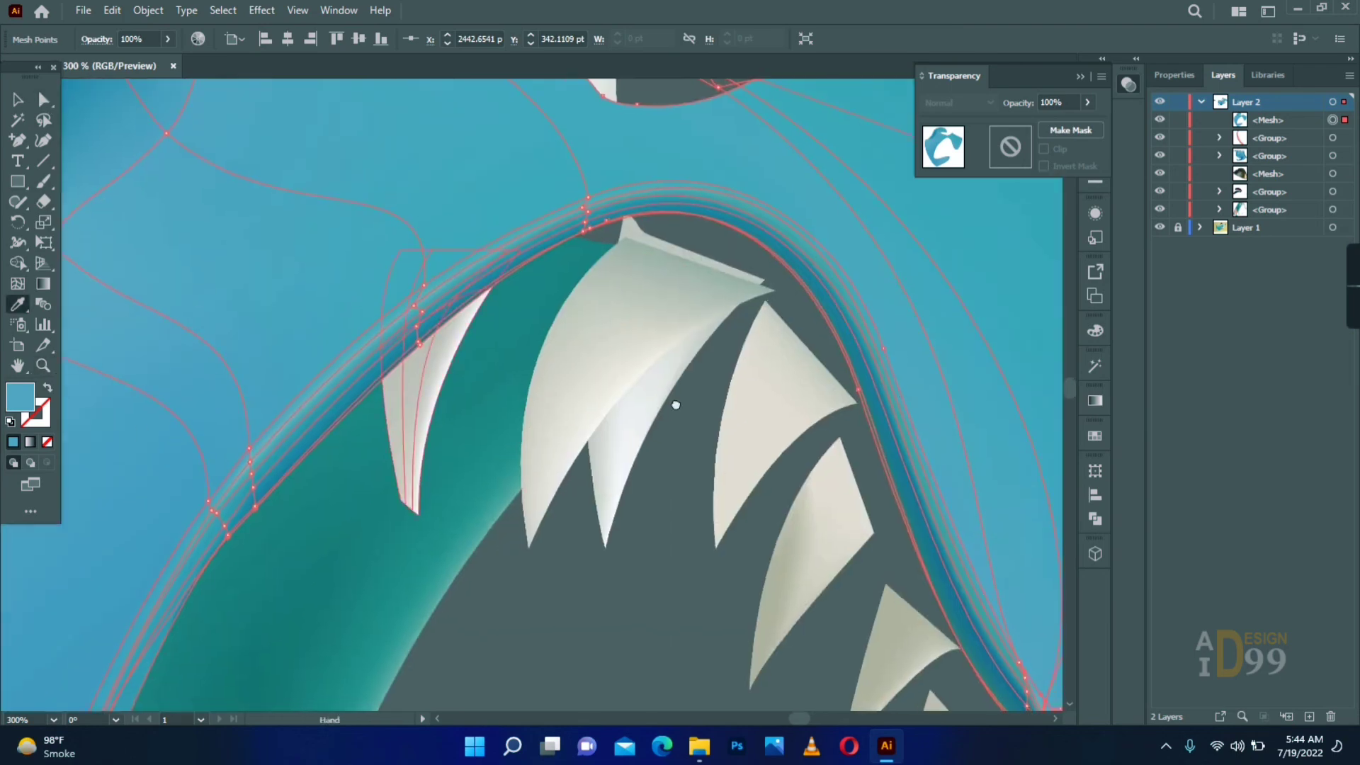
- Adjust the mesh points along the upper rim of the mouth and recolour them with sampled blues
left_click_drag(676, 405, 326, 329)
key("a")
left_click(687, 630)
left_click_drag(522, 470, 570, 538)
key("i")
left_click(376, 384)
left_click_drag(290, 573, 428, 498)
left_click(416, 134)
- Apply sampled teal to the lip's mesh points above the large upper teeth
left_click_drag(860, 580, 895, 610)
key("i")
key("a")
left_click(454, 156)
left_click_drag(430, 171, 676, 164)
key("i")
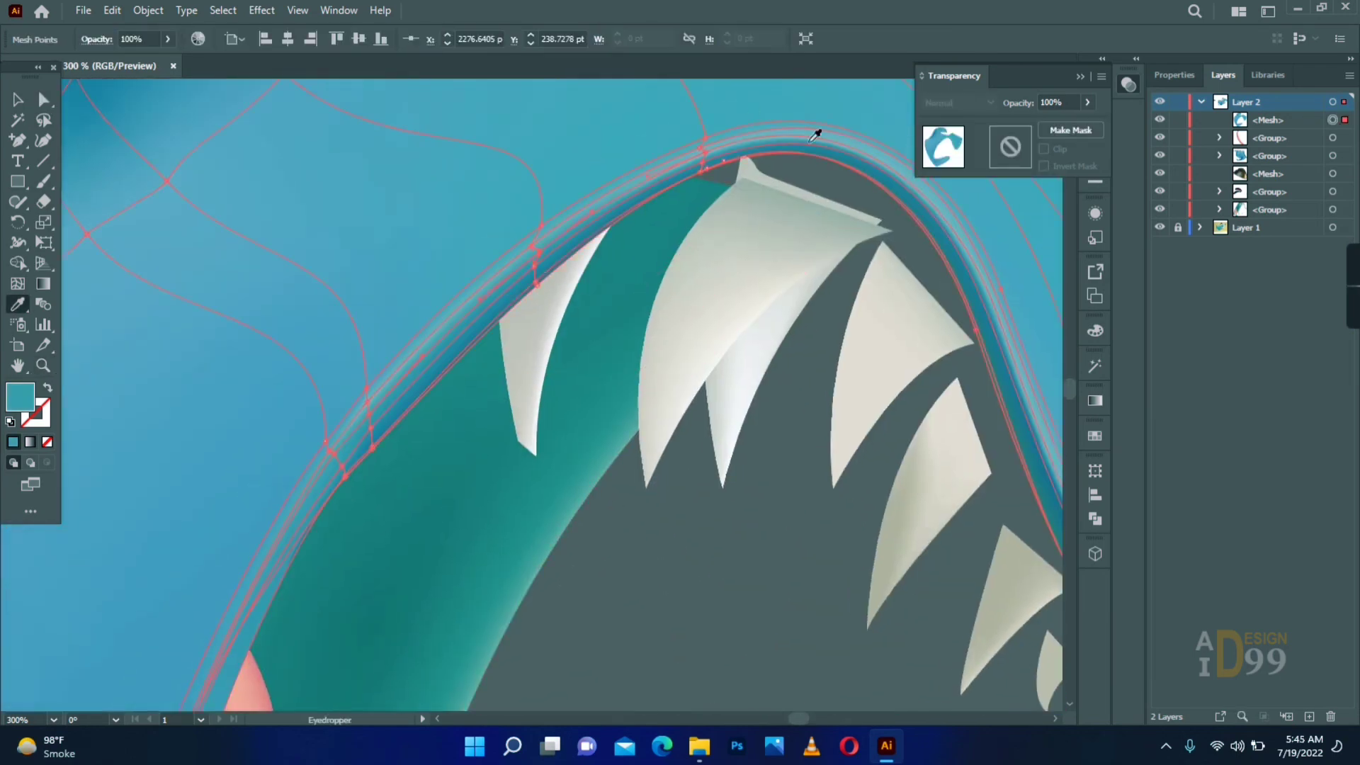
left_click(815, 133)
key("a")
- Recolour the lip's mesh points between the mouth corner and the first upper tooth with sampled blues
left_click(532, 247)
key("i")
key("a")
left_click(367, 402)
left_click(402, 350)
left_click_drag(330, 453, 479, 255)
left_click(508, 259)
key("i")
key("a")
left_click(2, 531)
- Shift the mesh points above the first upper tooth and mouth corner away from the rim to widen the highlight
left_click_drag(474, 421, 2, 337)
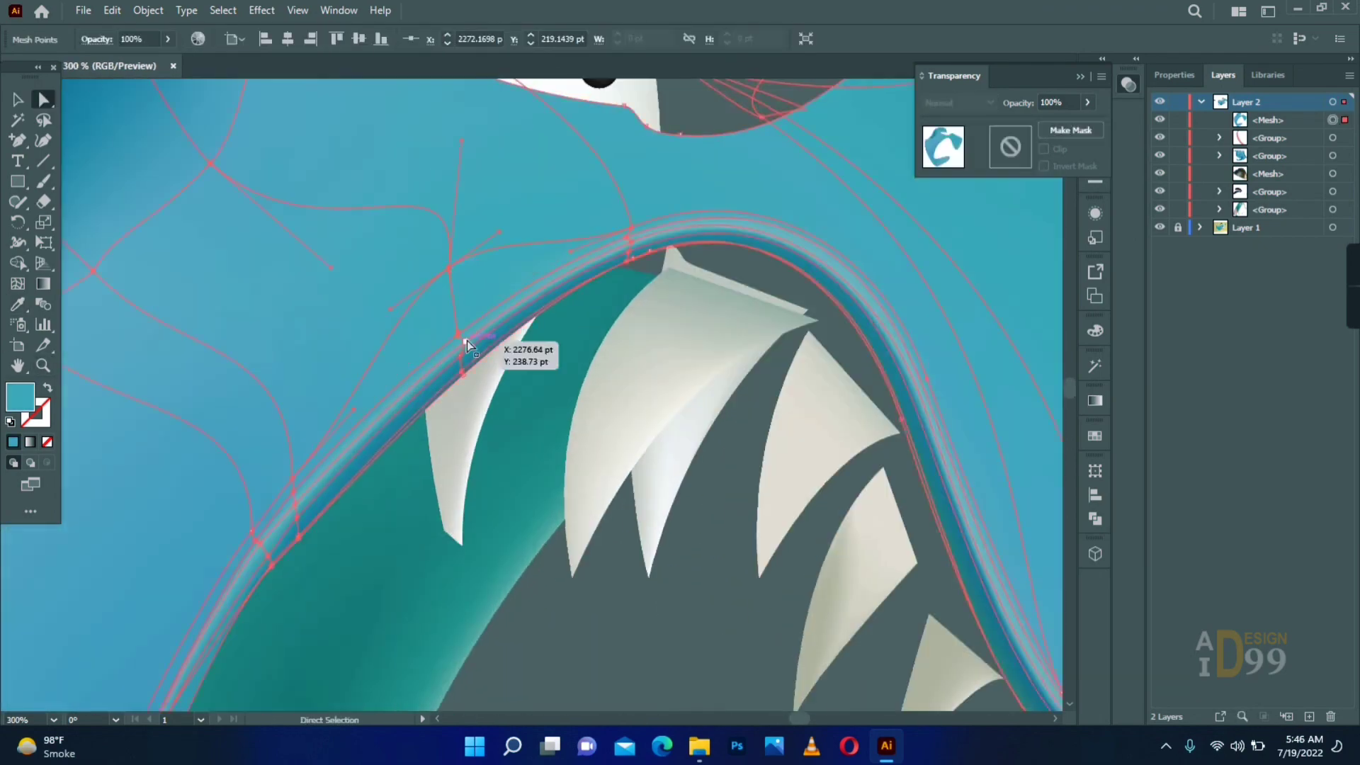
left_click(462, 363)
left_click(296, 496)
left_click_drag(263, 542, 284, 438)
left_click(283, 415)
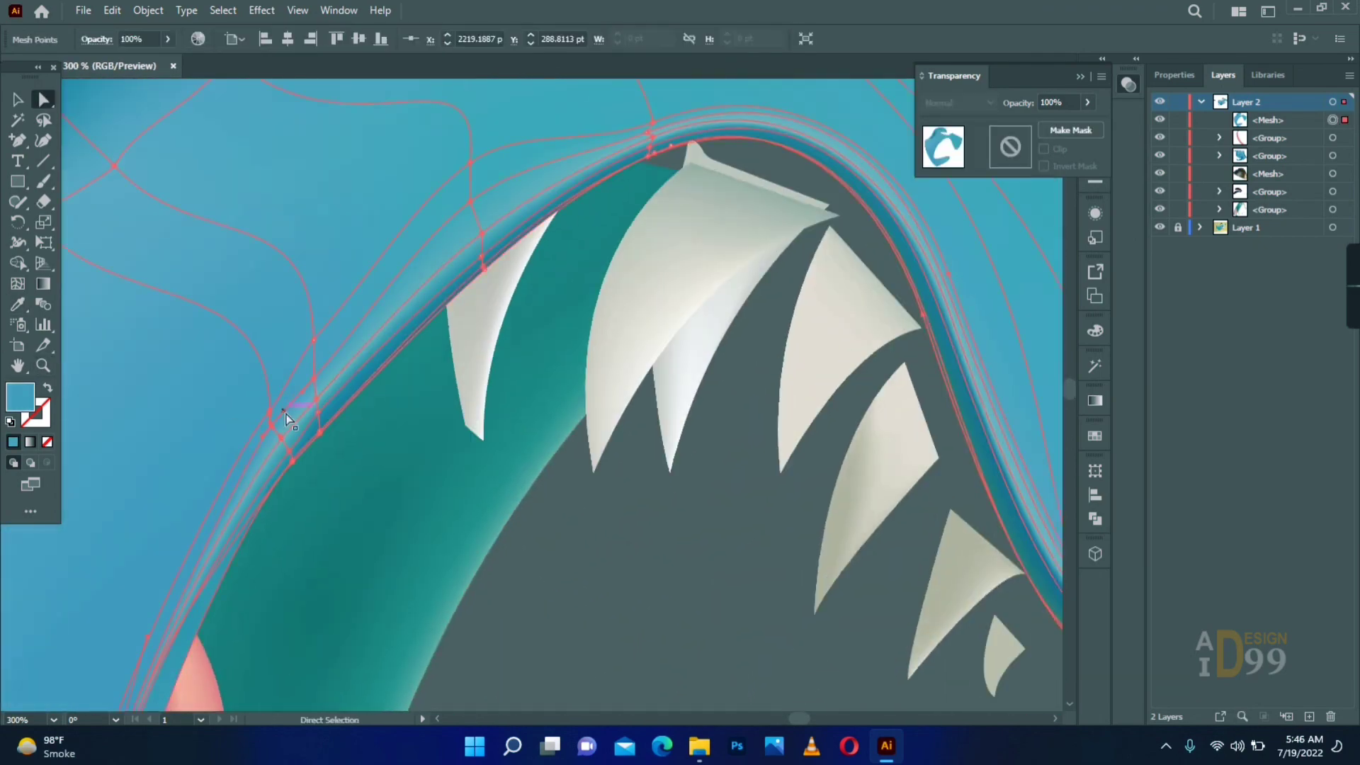
- Adjust the mesh points along the upper lip above the large teeth and down the snout
left_click(843, 425)
left_click_drag(820, 299, 535, 452)
left_click(367, 272)
left_click(660, 424)
left_click(679, 494)
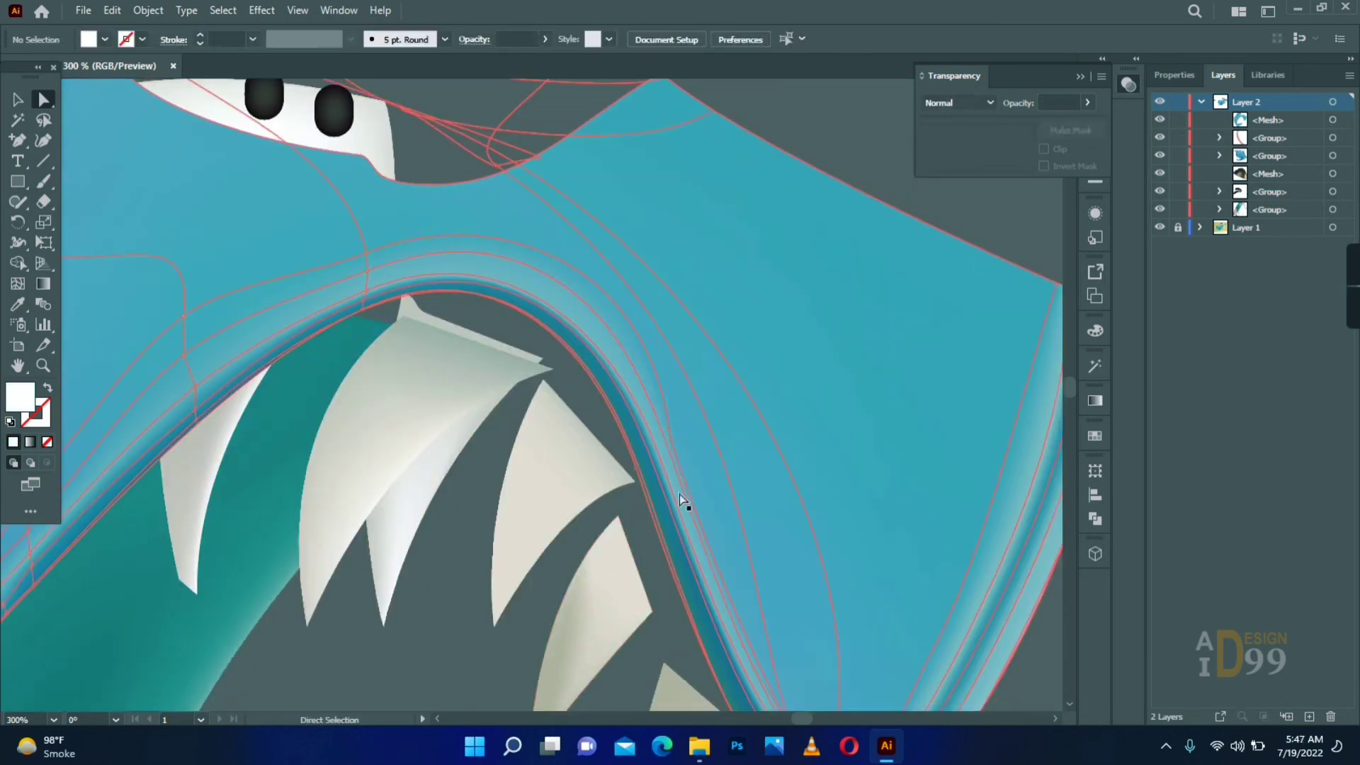
left_click_drag(679, 495, 551, 369)
left_click(532, 299)
left_click_drag(502, 176, 479, 136)
left_click_drag(544, 333, 566, 402)
- Refine the mesh point on the lip near the snout tip and recolour it with a sampled blue
left_click(674, 659)
left_click_drag(674, 659, 808, 704)
left_click(782, 685)
key("i")
left_click(227, 261)
left_click(612, 112)
left_click(636, 498, "alt")
left_click(636, 498, "alt")
left_click(636, 498, "alt")
- Move the head mesh against the collar and send it to the back
left_click_drag(636, 498, 447, 405)
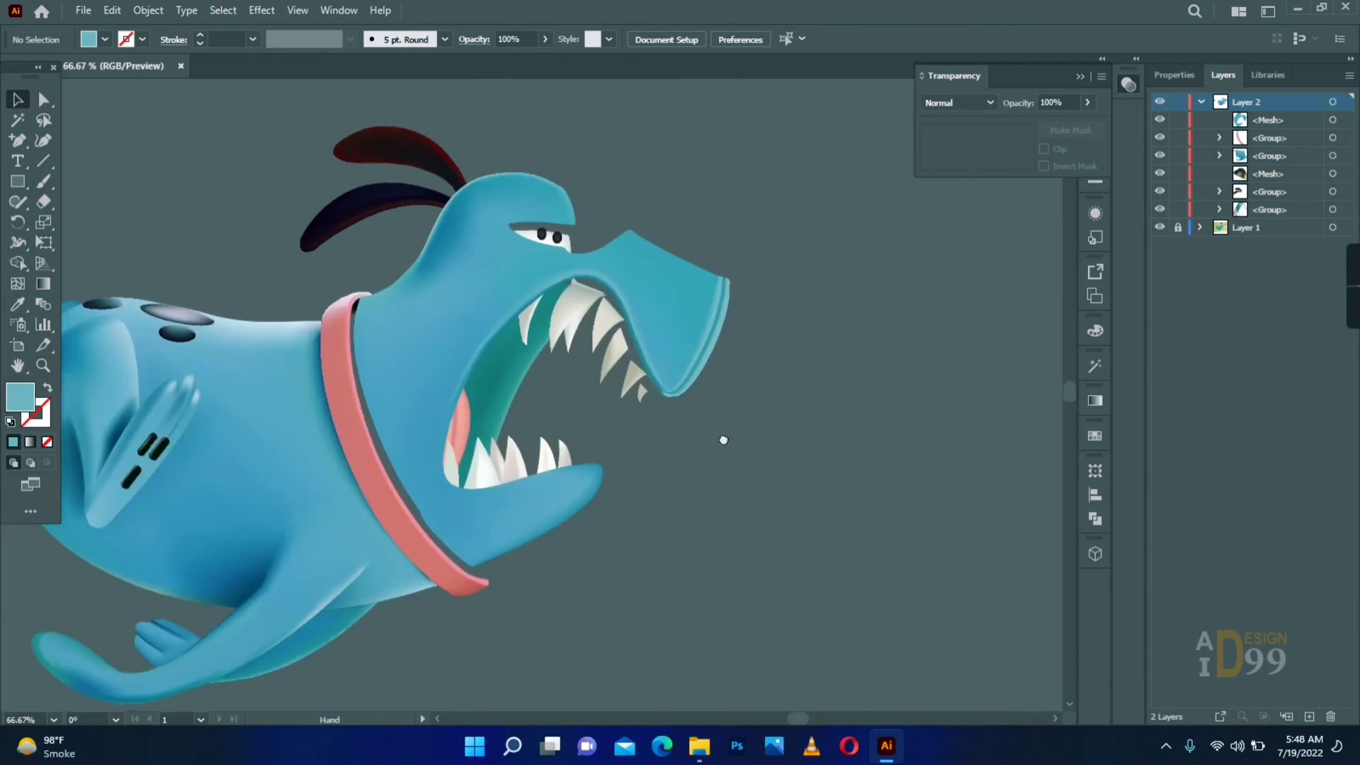
left_click(427, 426, "ctrl")
left_click(426, 425, "ctrl")
left_click_drag(376, 304, 361, 339)
right_click(372, 287)
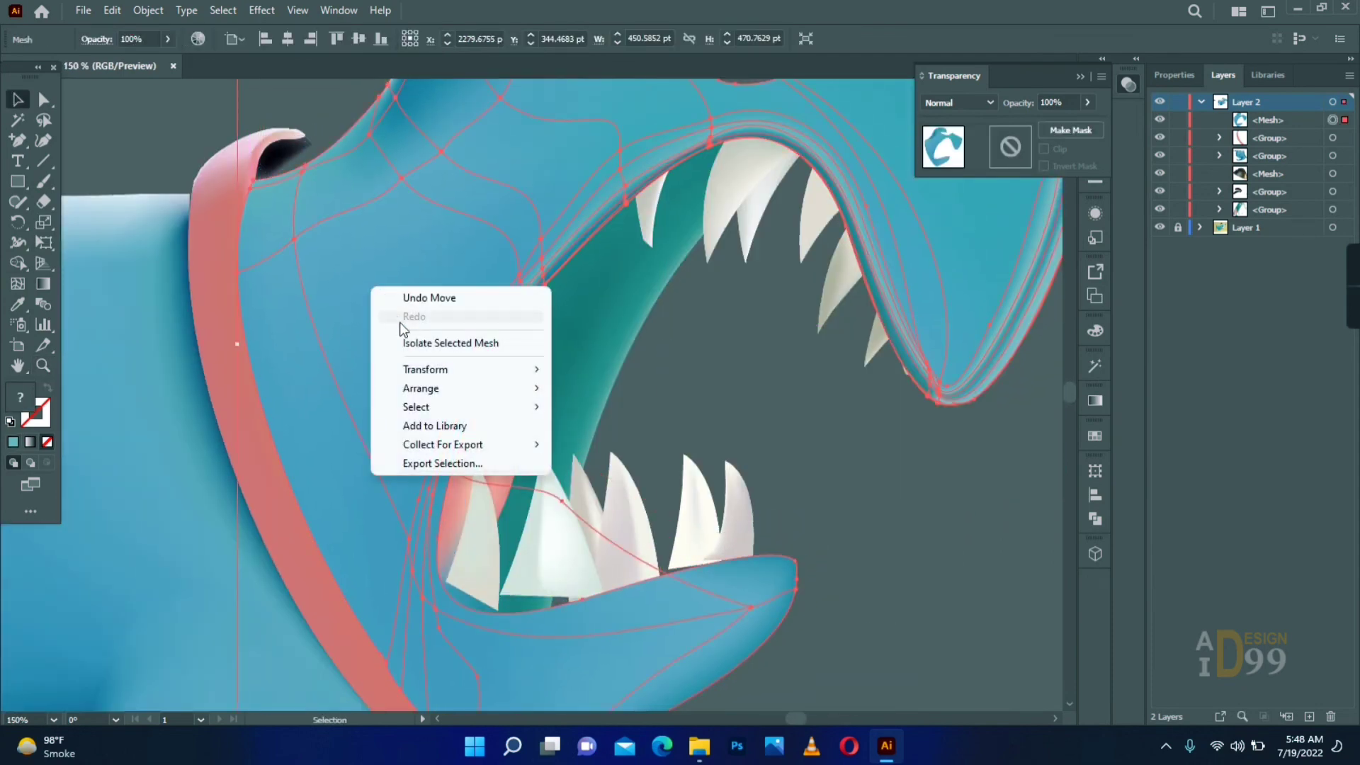
mouse_move(421, 389)
left_click(595, 445)
left_click(906, 502)
left_click_drag(926, 504, 798, 583)
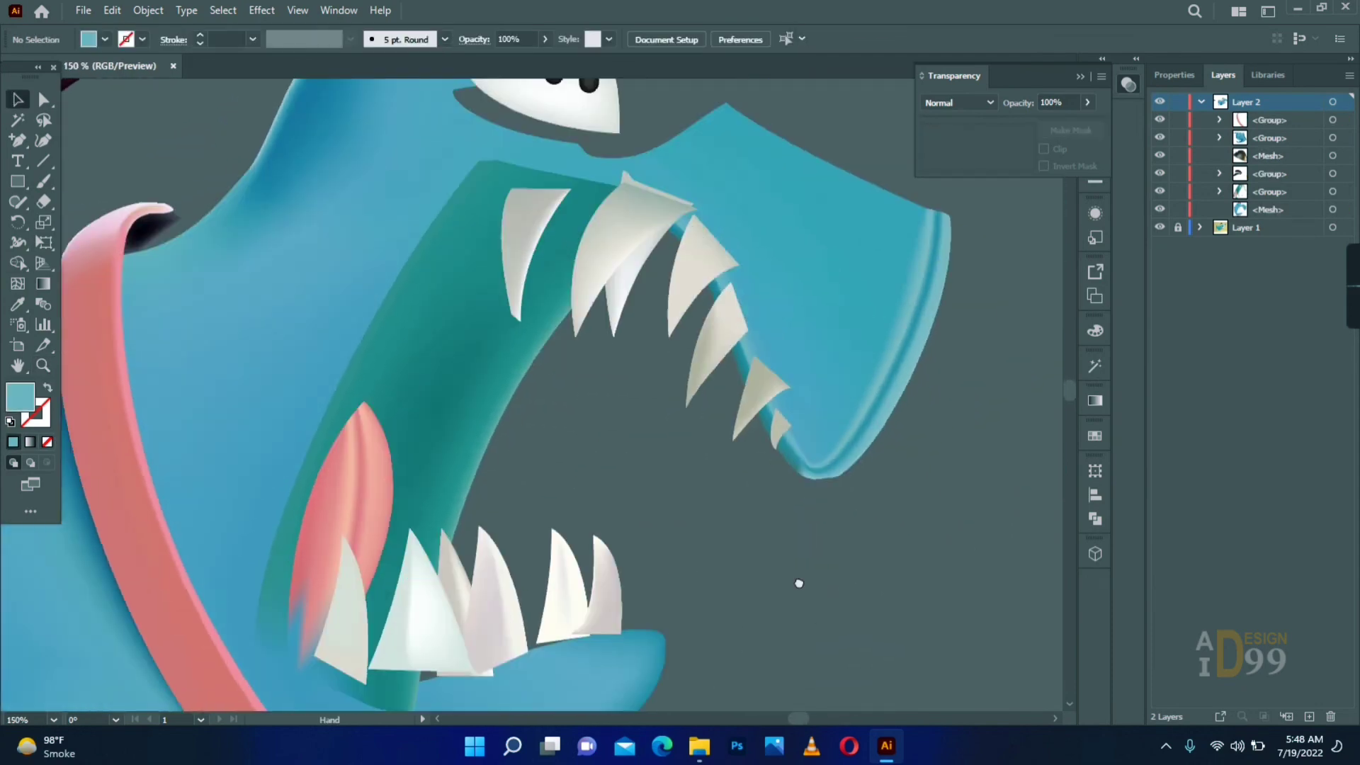
- Select the assembled dog parts without the nose and move them over the dog in the reference image
key("z")
left_click(719, 383, "alt")
left_click(719, 383, "alt")
left_click(719, 383, "alt")
left_click(19, 101)
left_click_drag(297, 145, 708, 495)
left_click_drag(580, 413, 1019, 335)
left_click_drag(1048, 284, 547, 312)
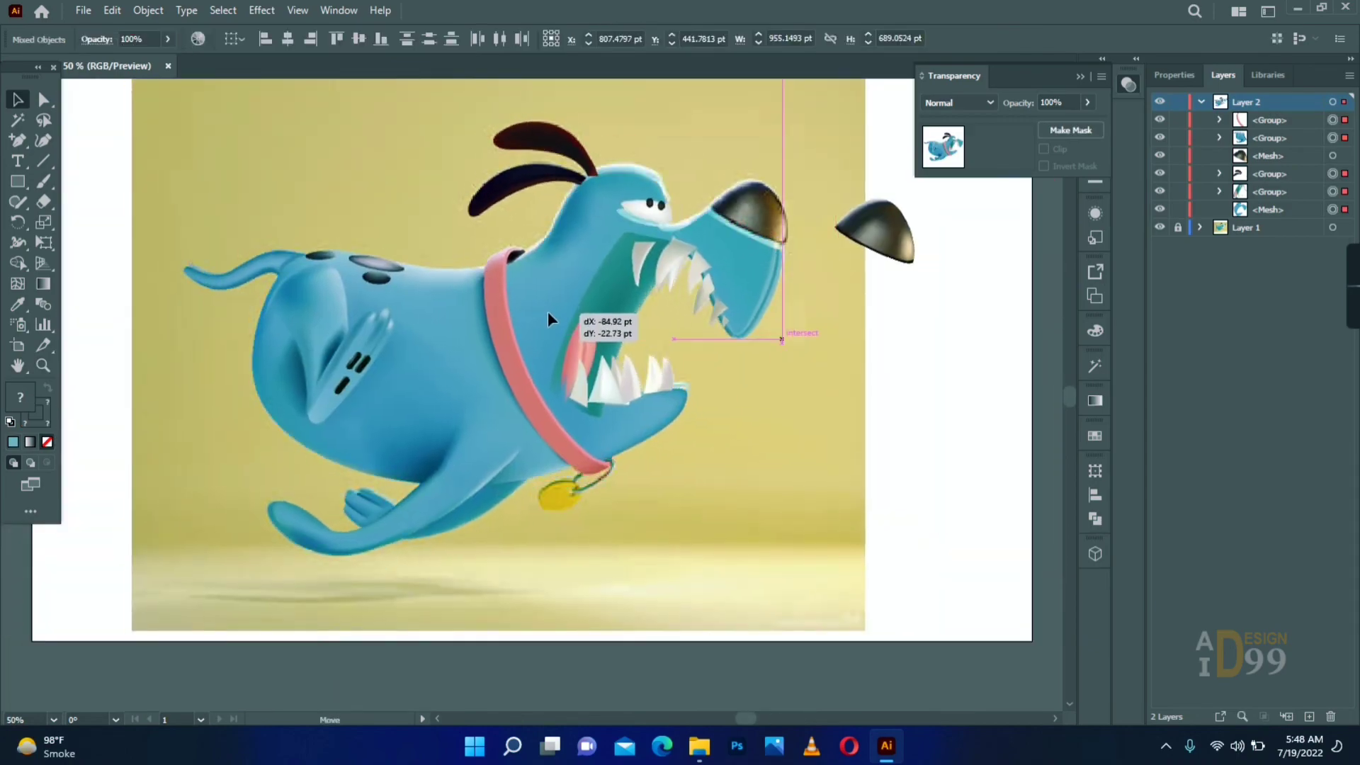
left_click(184, 366)
key("z")
left_click(631, 297)
- Show the artwork layer in outline, align the head mesh with the reference head, and restore the layer's preview
left_click(1160, 102, "ctrl")
left_click(422, 397)
left_click(525, 329)
key("v")
left_click(765, 110)
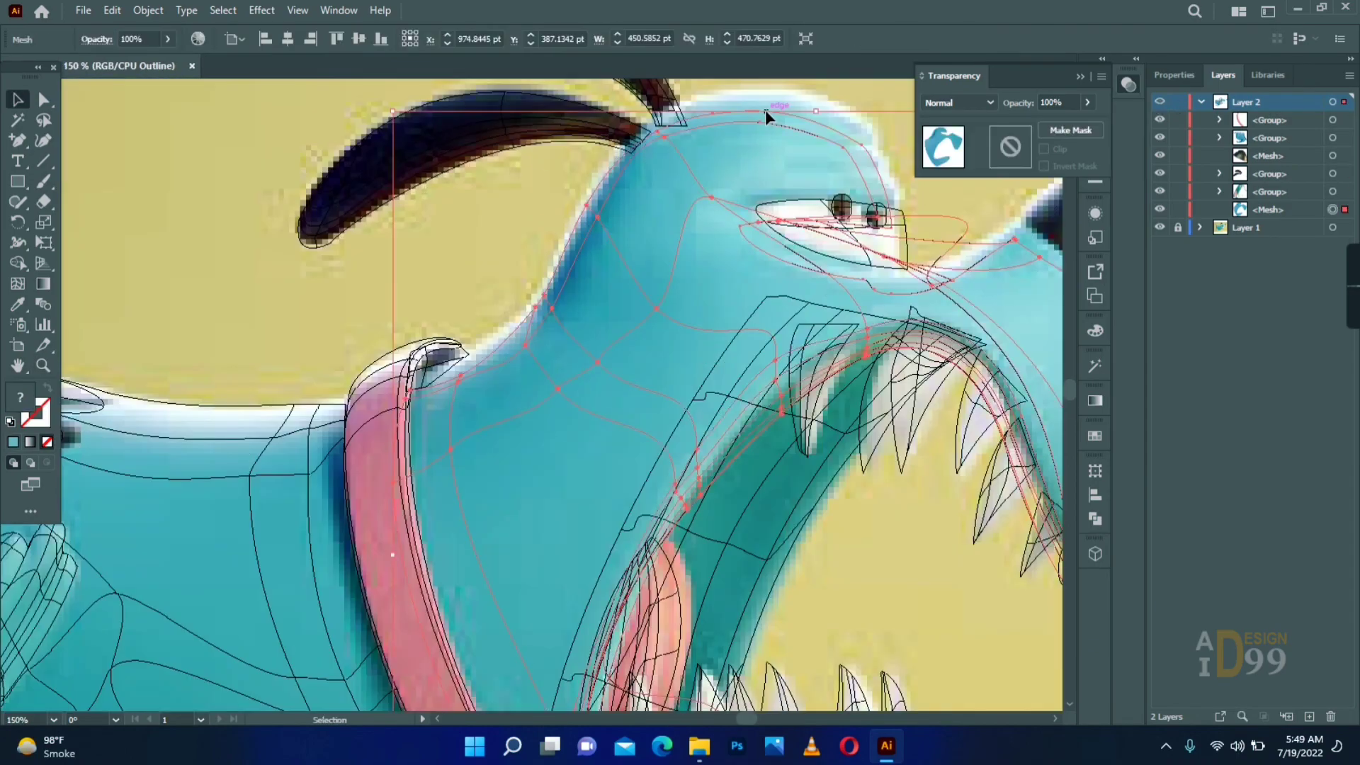
left_click_drag(765, 110, 774, 91)
left_click(525, 212)
left_click_drag(567, 319, 614, 325)
left_click(765, 542)
left_click_drag(765, 543, 793, 489)
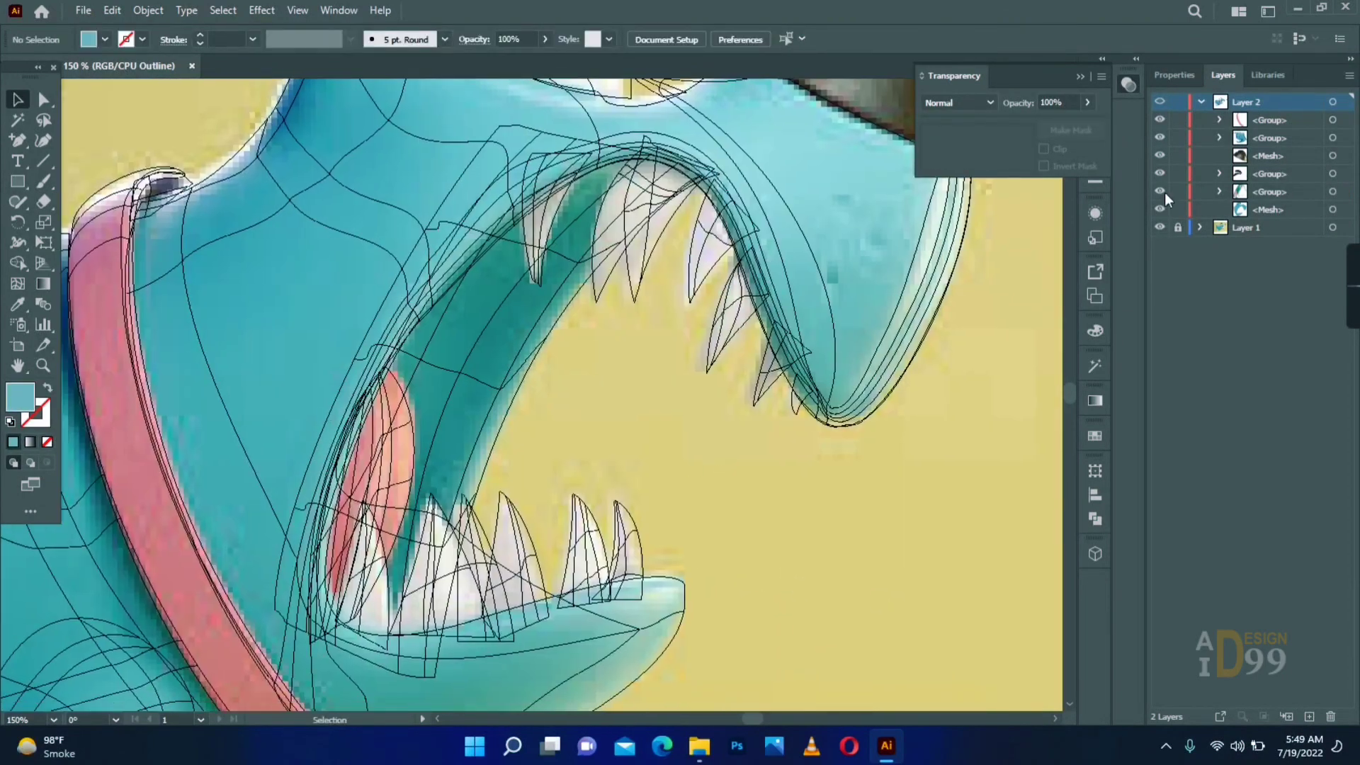
left_click(1160, 102, "ctrl")
- Send the mouth interior group with teeth and tongue to the back and ungroup it
right_click(732, 308)
mouse_move(814, 522)
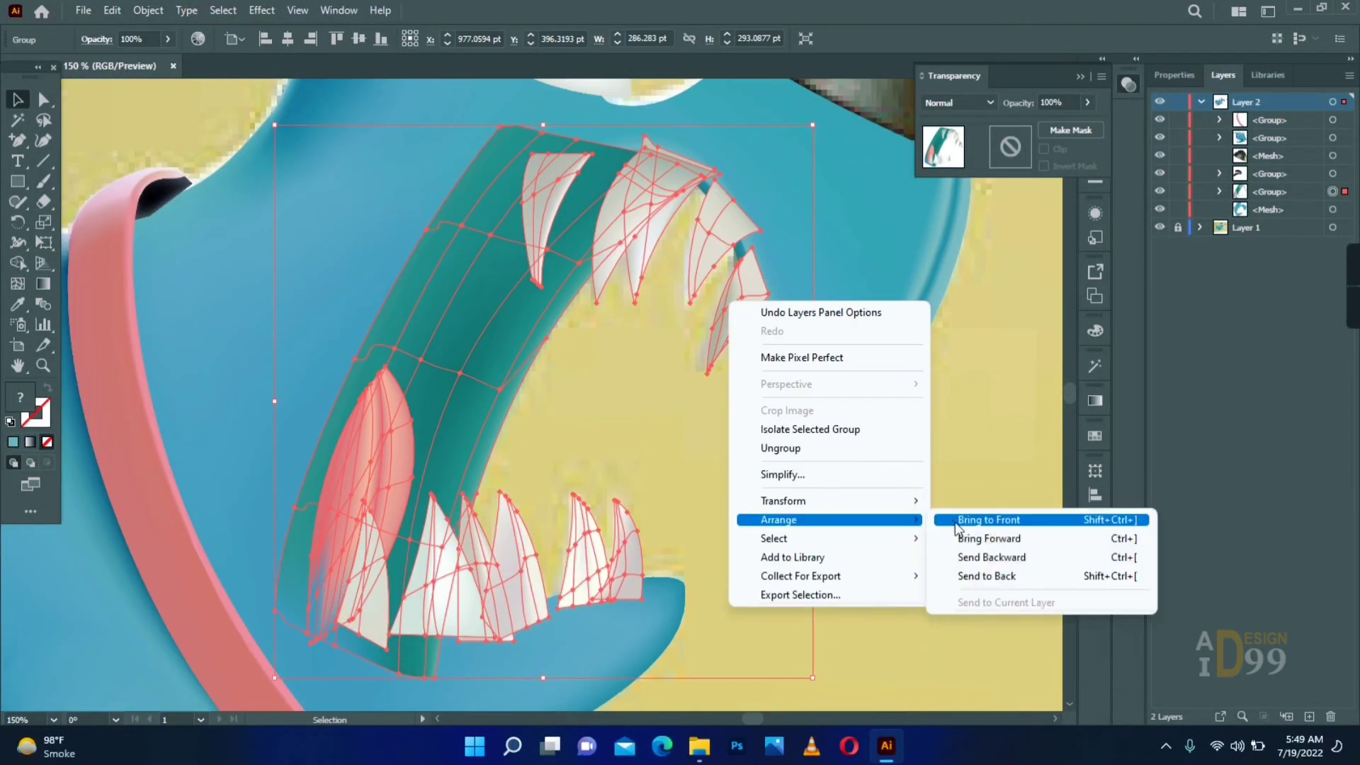
left_click(952, 575)
left_click(936, 513)
left_click(454, 368)
key("ctrl+shift+g")
- Recolour the inner mesh points of the teal mouth interior with a blue sampled from the body
key("a")
left_click(427, 358)
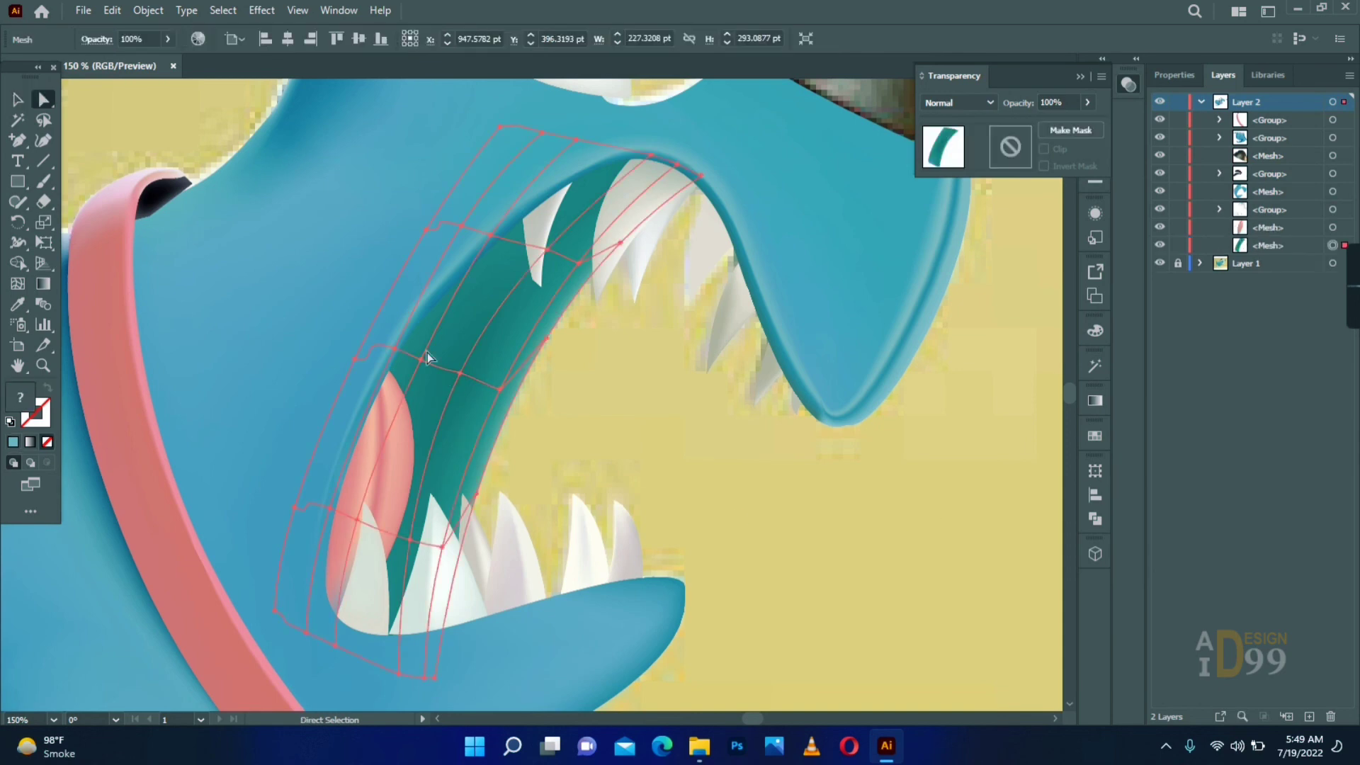
key("ctrl+minus")
left_click(594, 358)
key("i")
left_click(262, 623)
key("v")
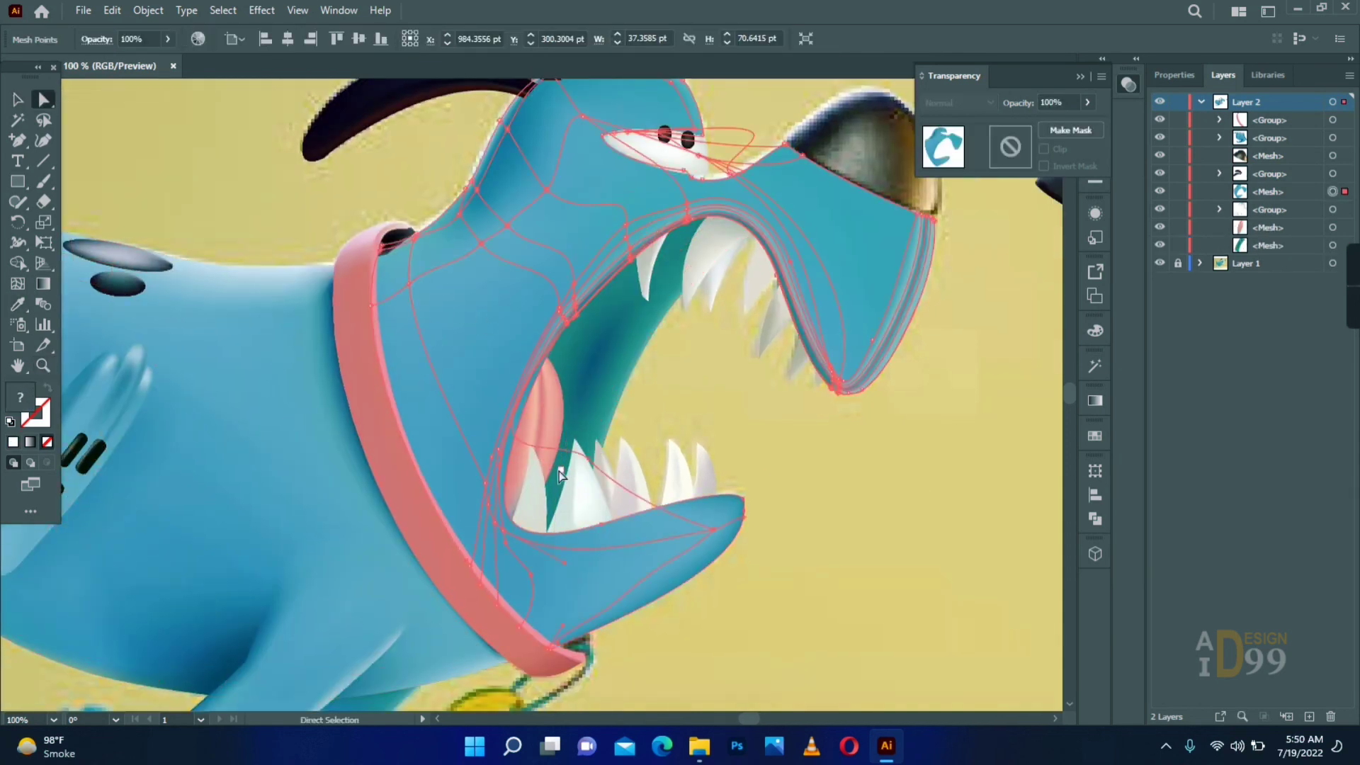
- Lock the head, teeth and tongue, and recolour the mouth interior's edge mesh points with sampled blue
left_click(658, 287)
key("i")
left_click(601, 343)
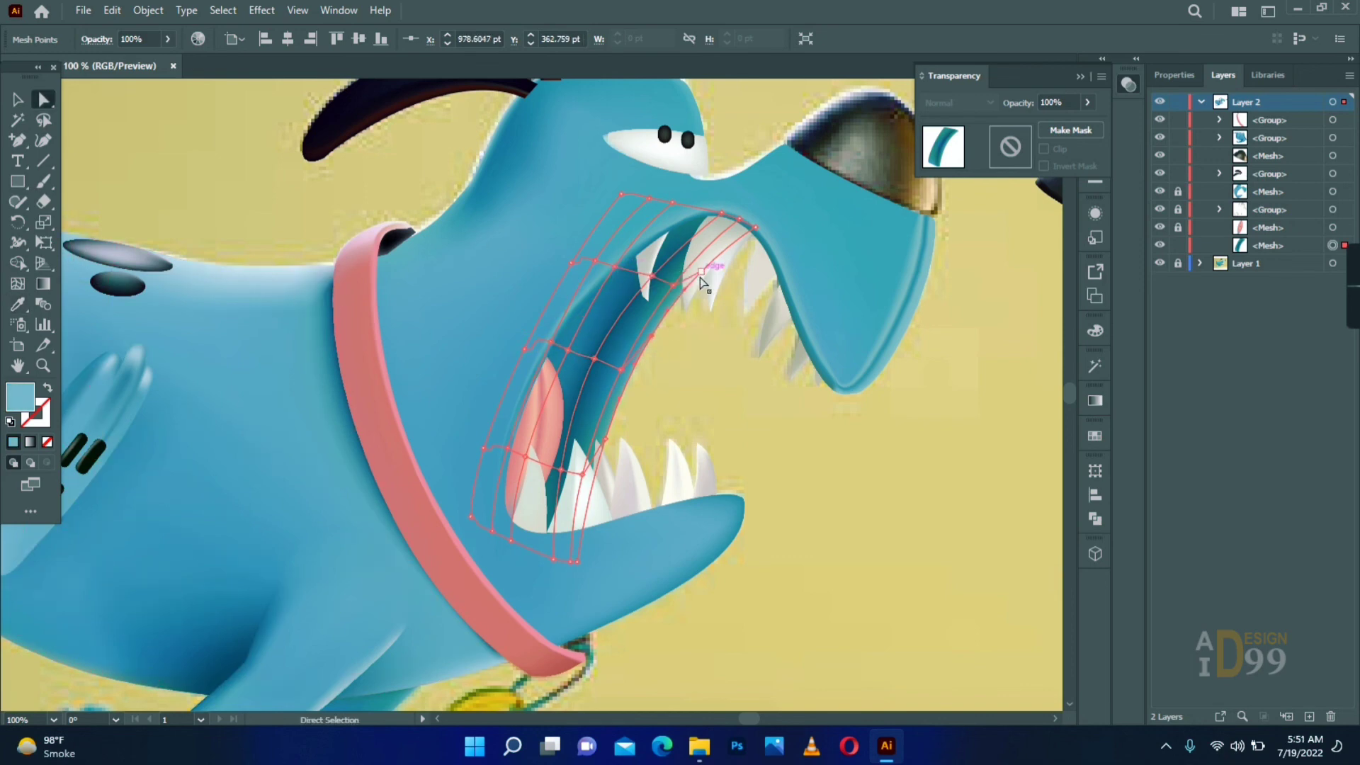
left_click(617, 369)
key("a")
left_click(709, 416)
- Shade the mesh points in the middle and along the open edge of the mouth interior with darker blues
left_click(561, 470)
left_click(712, 389)
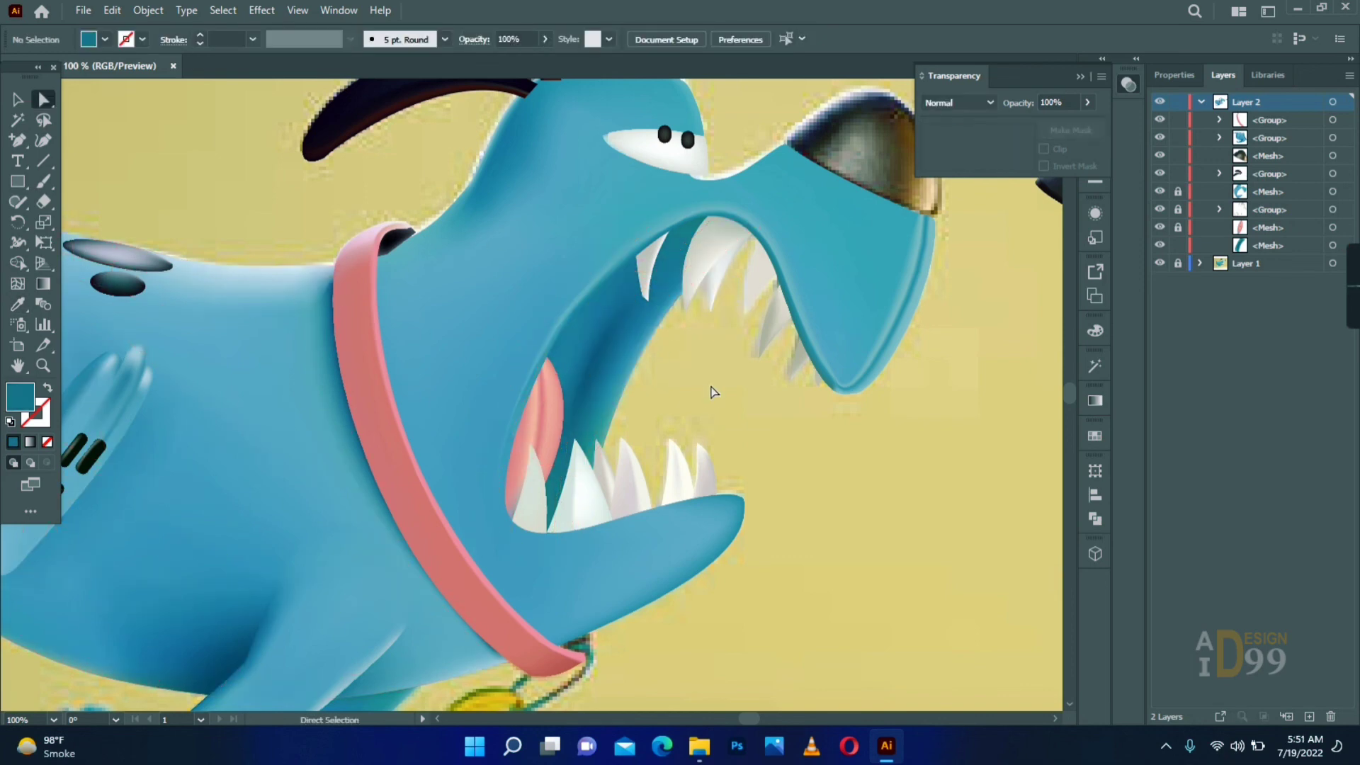
left_click(595, 359)
left_click(734, 389)
left_click(624, 367)
left_click(759, 404)
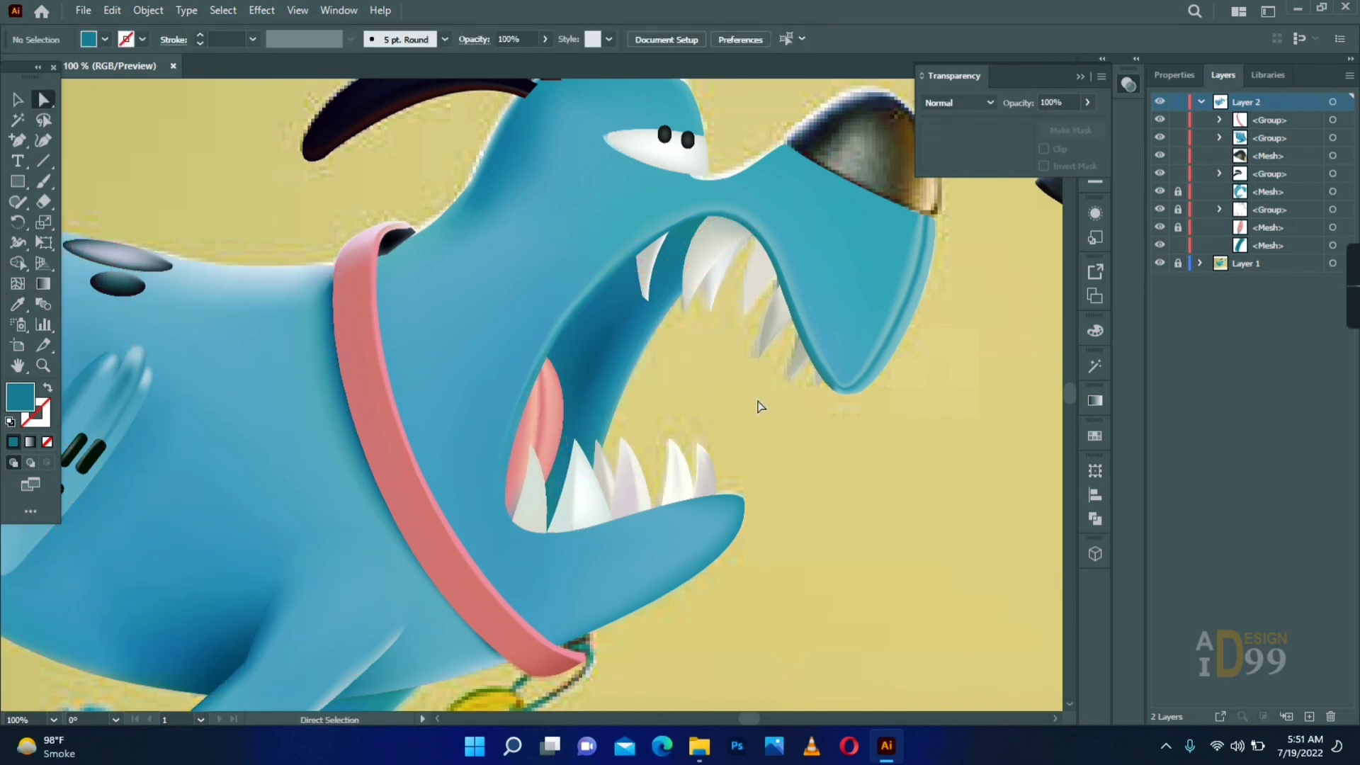
left_click(678, 206)
left_click(718, 380)
left_click(647, 352)
left_click(666, 366)
left_click(625, 364)
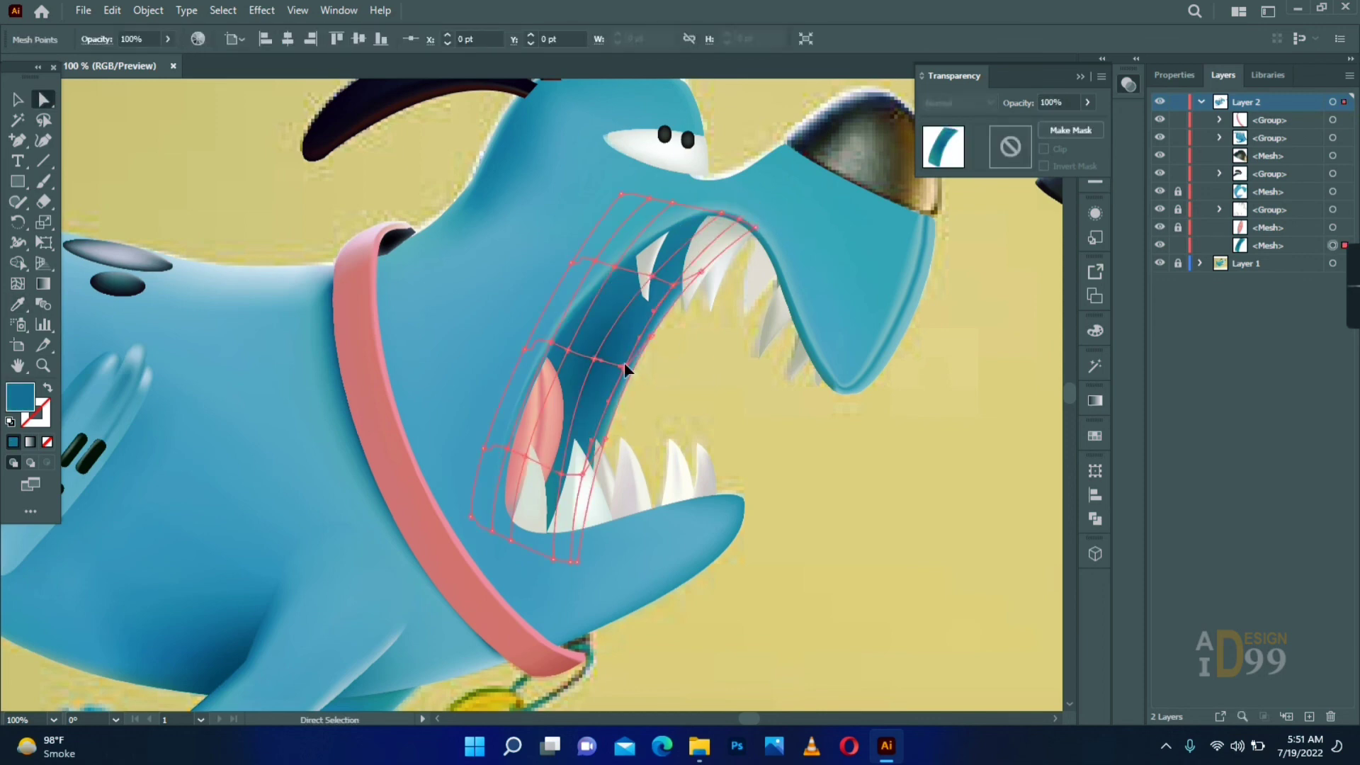
left_click(669, 374)
- Lighten the mesh point on the mouth interior's open edge with a pale blue sampled from the dog's back
left_click(651, 337)
key("i")
left_click(264, 295)
left_click(115, 268)
key("a")
left_click(694, 422)
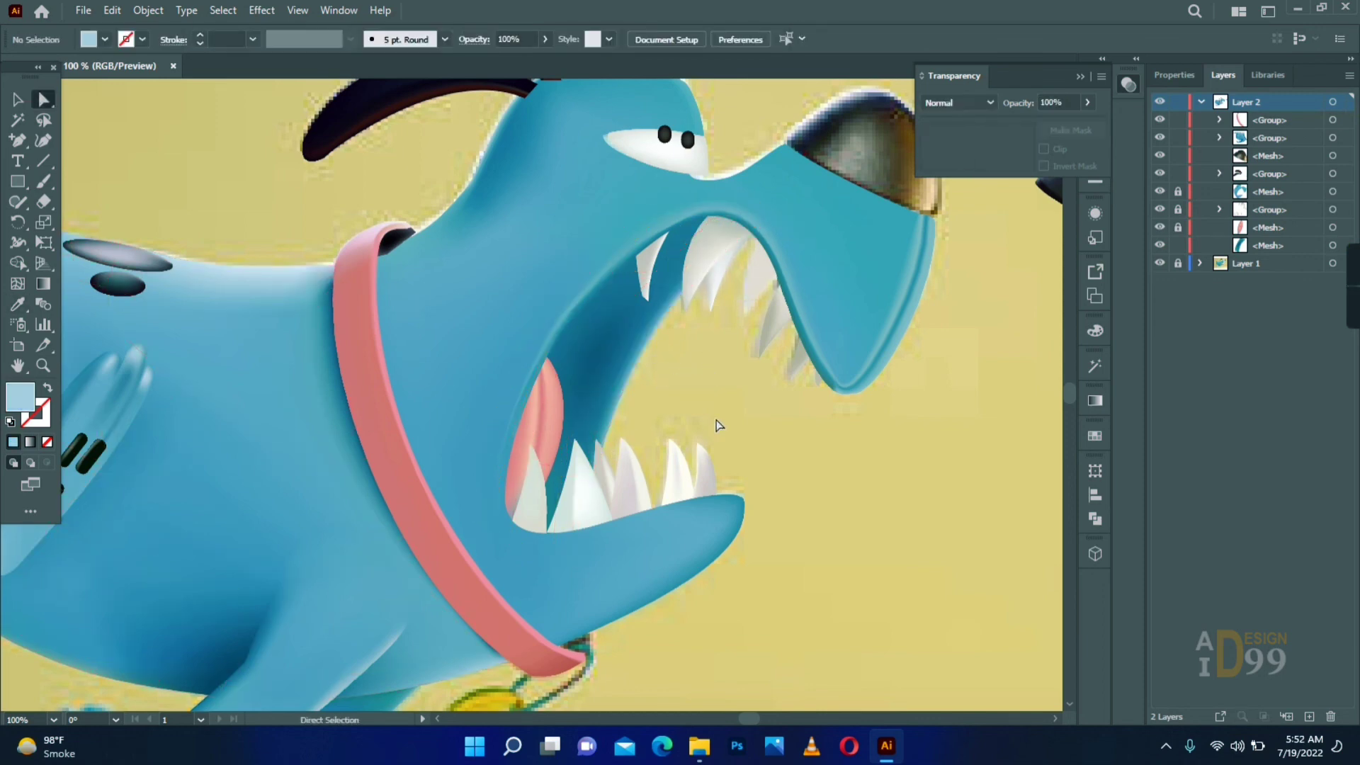
- Position the nose mesh on the snout tip and unlock all locked meshes
key("z")
left_click(728, 343, "alt")
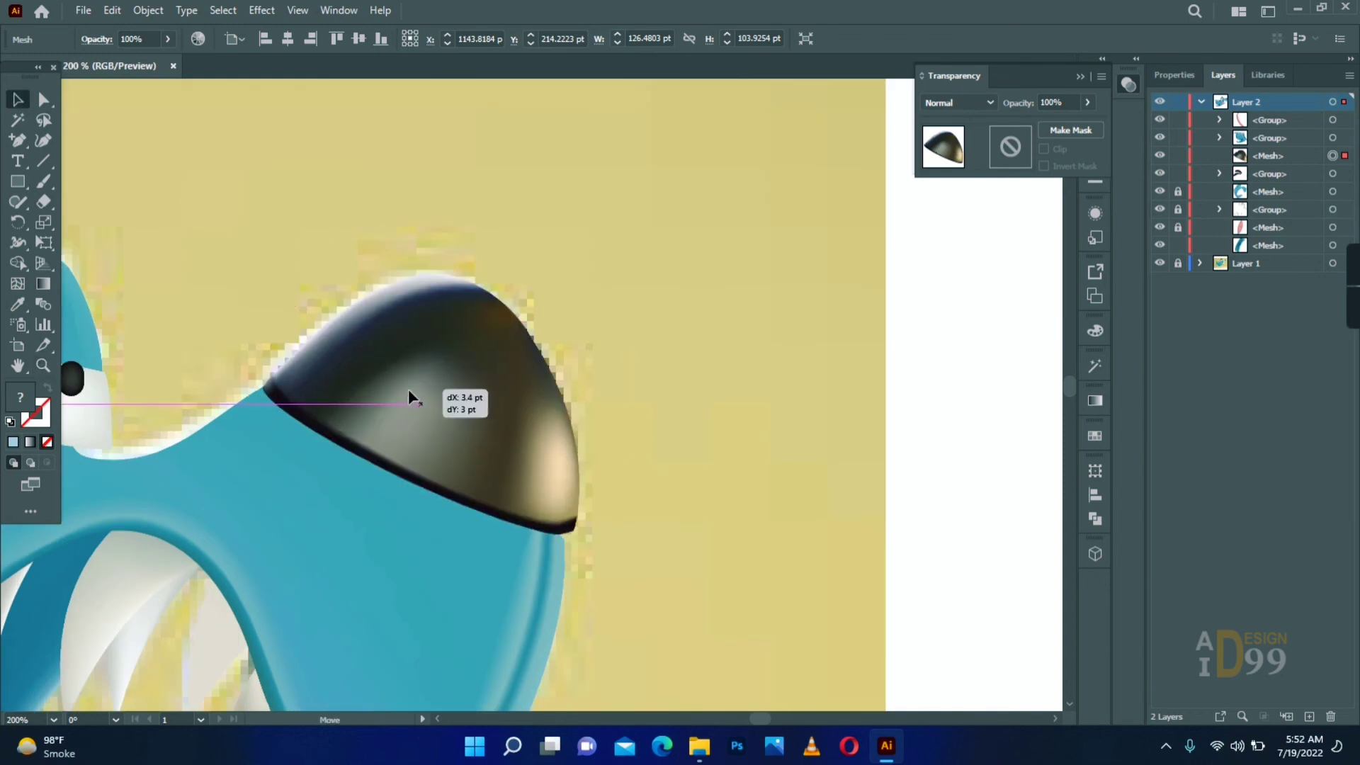
left_click(477, 407)
key("ctrl+alt+2")
- Adjust the corner mesh point of the snout beneath the nose's lower edge
left_click(523, 370)
key("a")
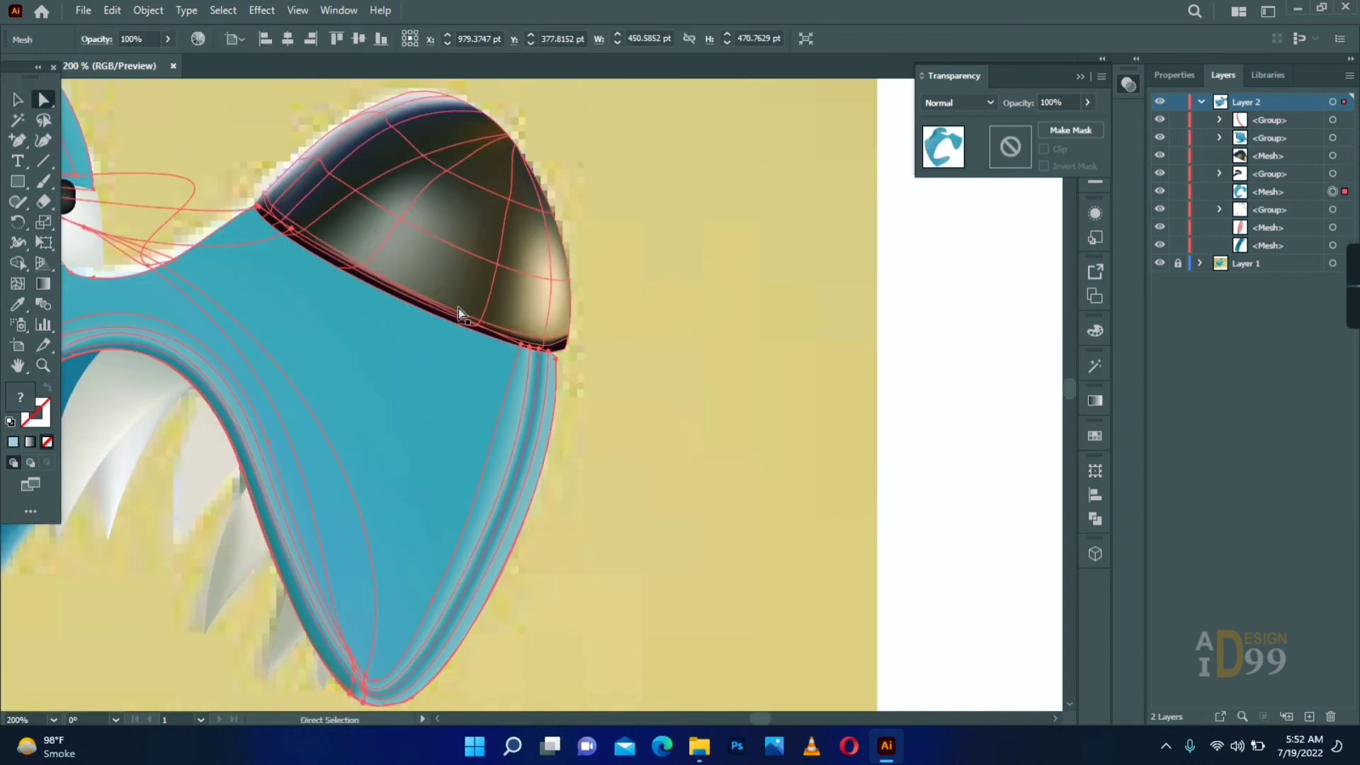
left_click_drag(556, 355, 687, 359)
key("ctrl+shift+a")
- Nudge the group of ears and eye slightly to fit the head
key("z")
left_click(402, 305, "alt")
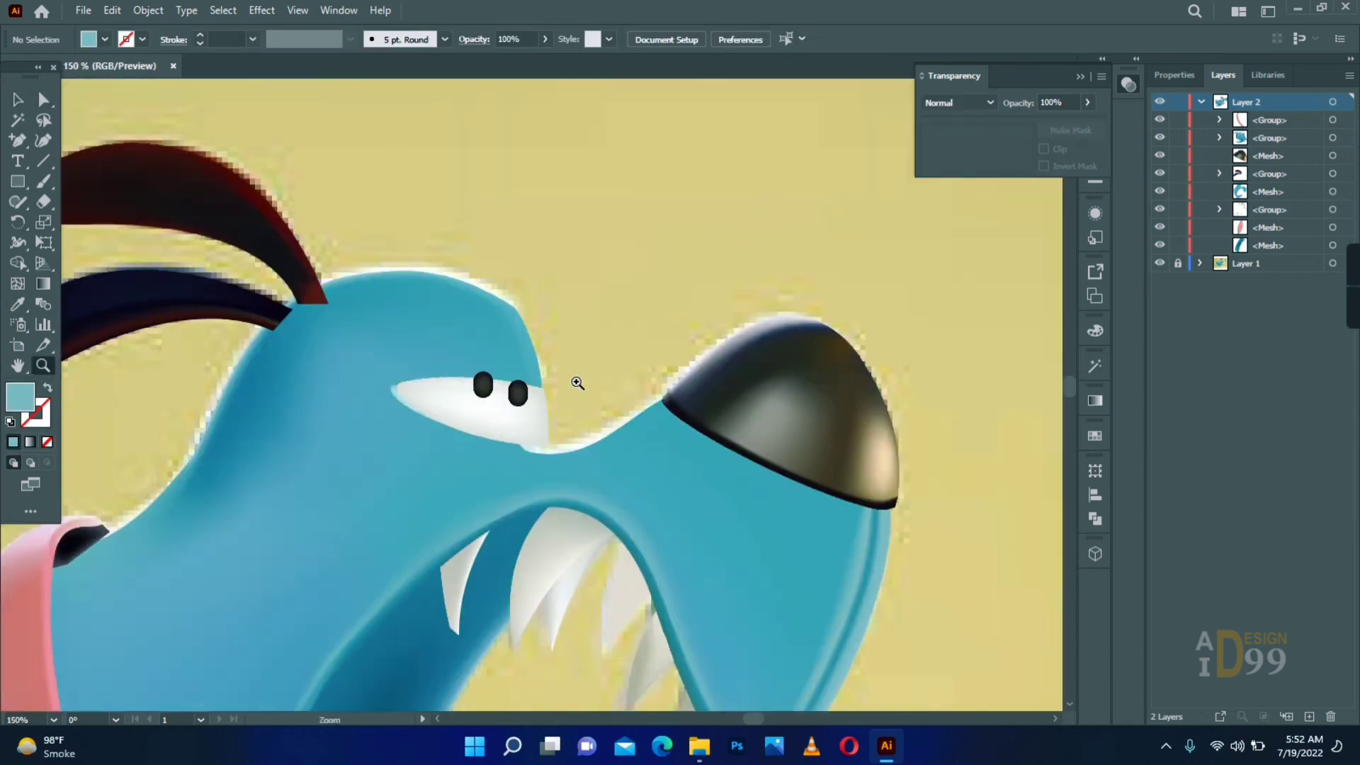
double_click(567, 387)
key("v")
left_click(271, 409)
left_click_drag(271, 411, 258, 410)
left_click(625, 277)
- Send the group of ears and eye to the back behind the head mesh
key("a")
left_click(461, 398)
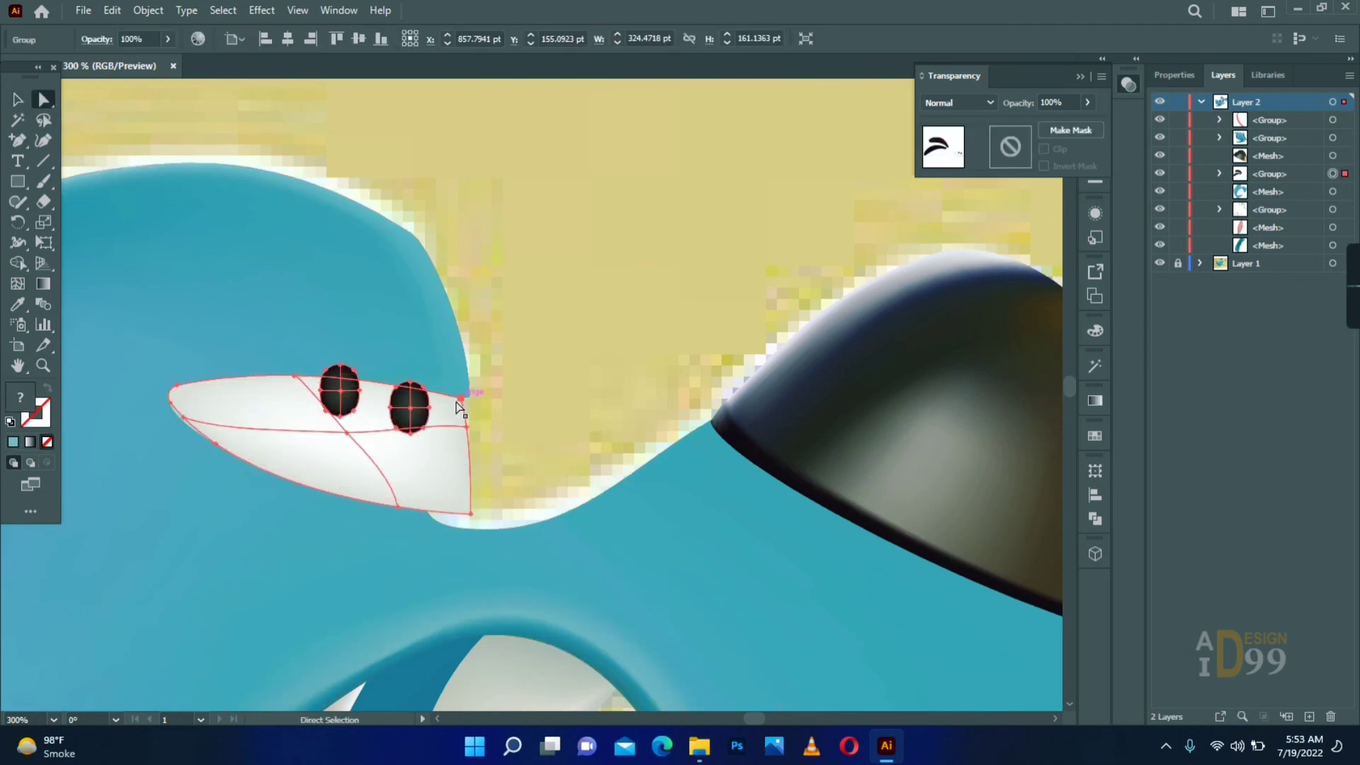
right_click(366, 425)
left_click(630, 409)
left_click(43, 366)
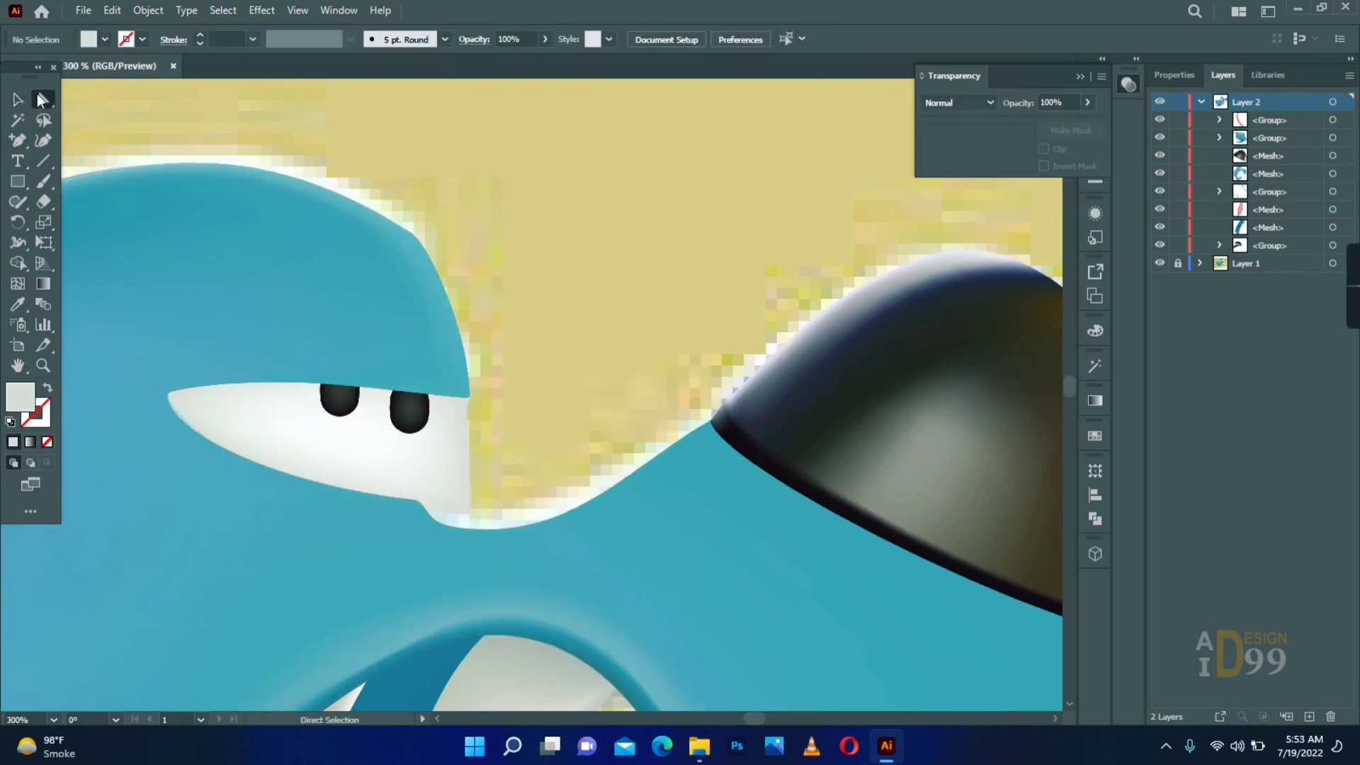
key("ctrl+shift+a")
- Move the whole dog off the reference, unlock the reference layer, and move the reference image below the artboard
double_click(43, 366)
key("ctrl+minus")
key("ctrl+minus")
key("v")
key("ctrl+a")
left_click_drag(476, 382, 209, 382)
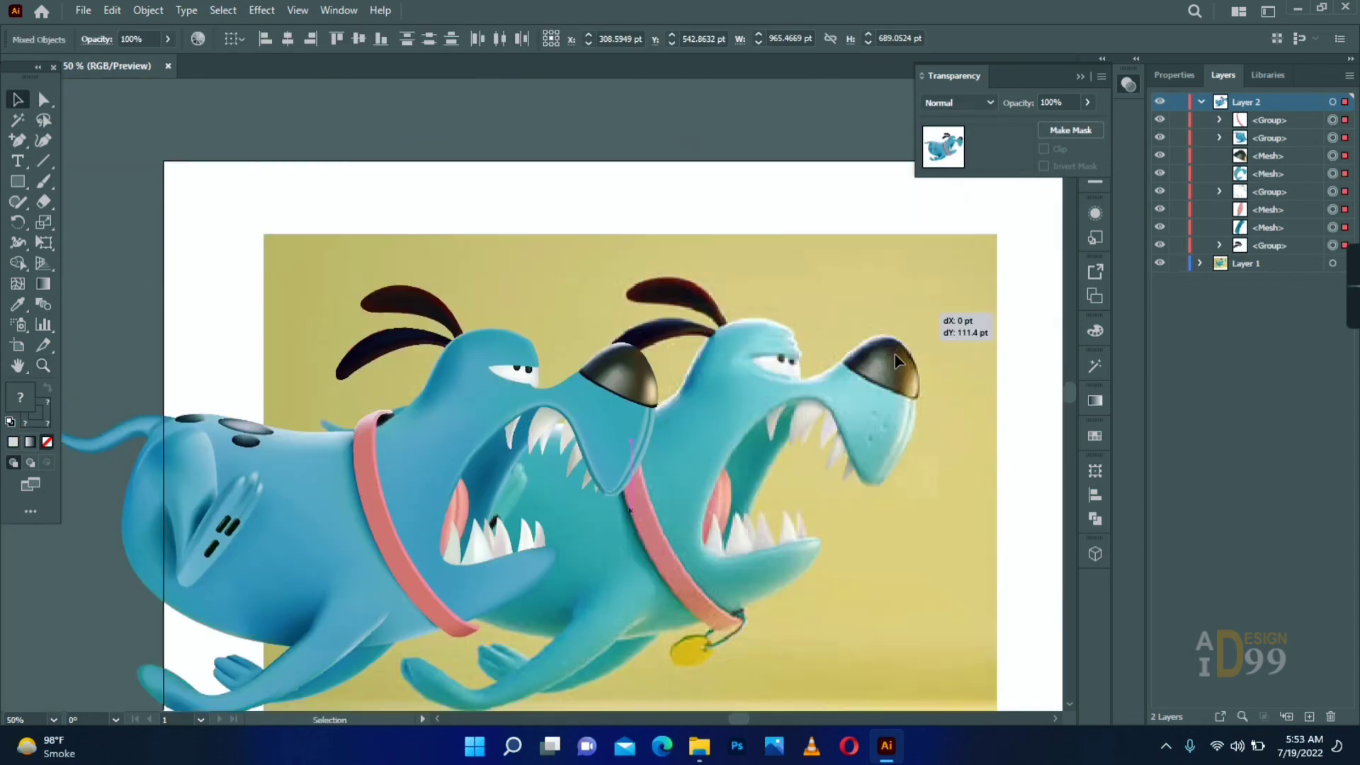
left_click(1178, 263)
left_click_drag(850, 359, 809, 666)
left_click_drag(715, 546, 573, 495)
- Group all the dog parts and move the group to the middle of the artboard
left_click(479, 397)
left_click_drag(607, 157, 129, 543)
right_click(416, 275)
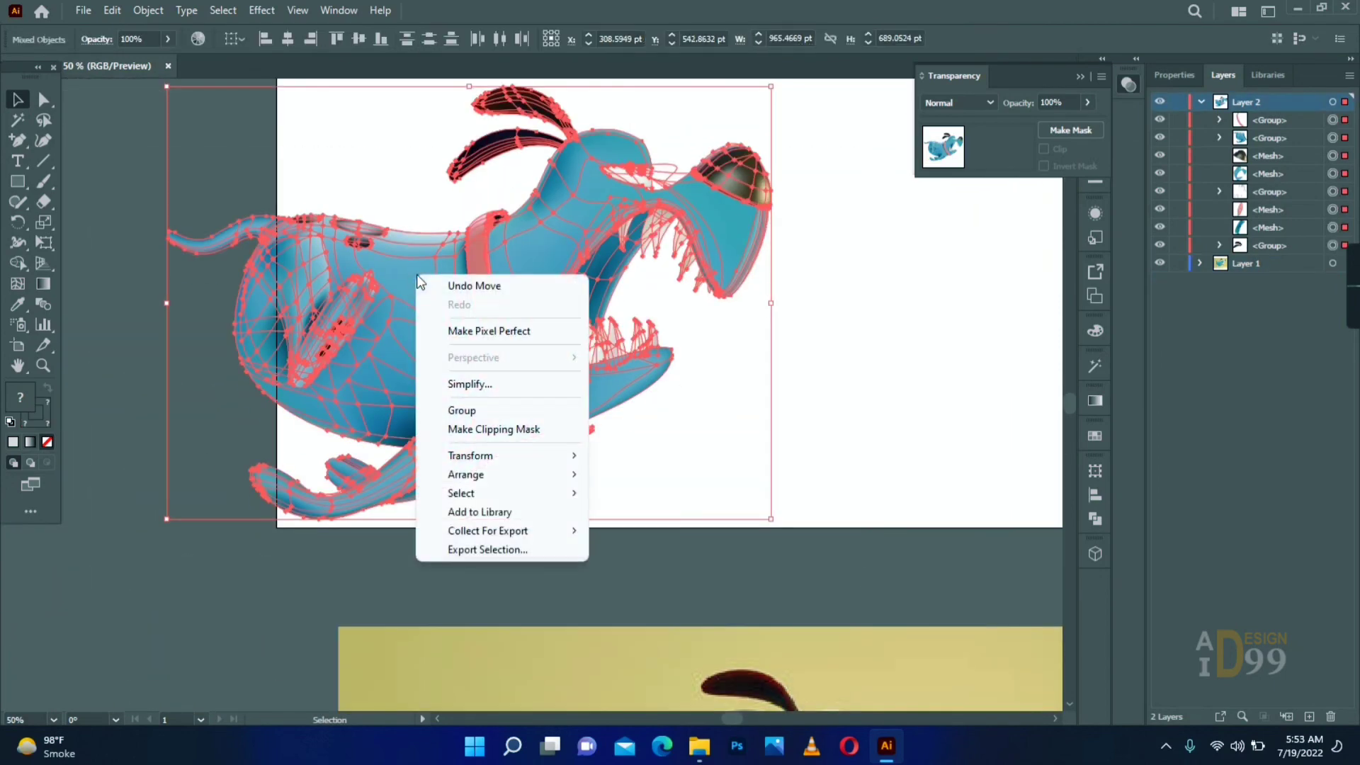
left_click(458, 411)
left_click(871, 284)
left_click_drag(893, 248, 425, 403)
left_click_drag(602, 316, 712, 291)
- Draw a rectangle covering the artboard as a background and send it to the back
key("m")
left_click_drag(76, 125, 890, 666)
left_click(17, 100)
right_click(162, 185)
left_click(417, 567)
- Fill the background rectangle with a strong yellow
double_click(20, 397)
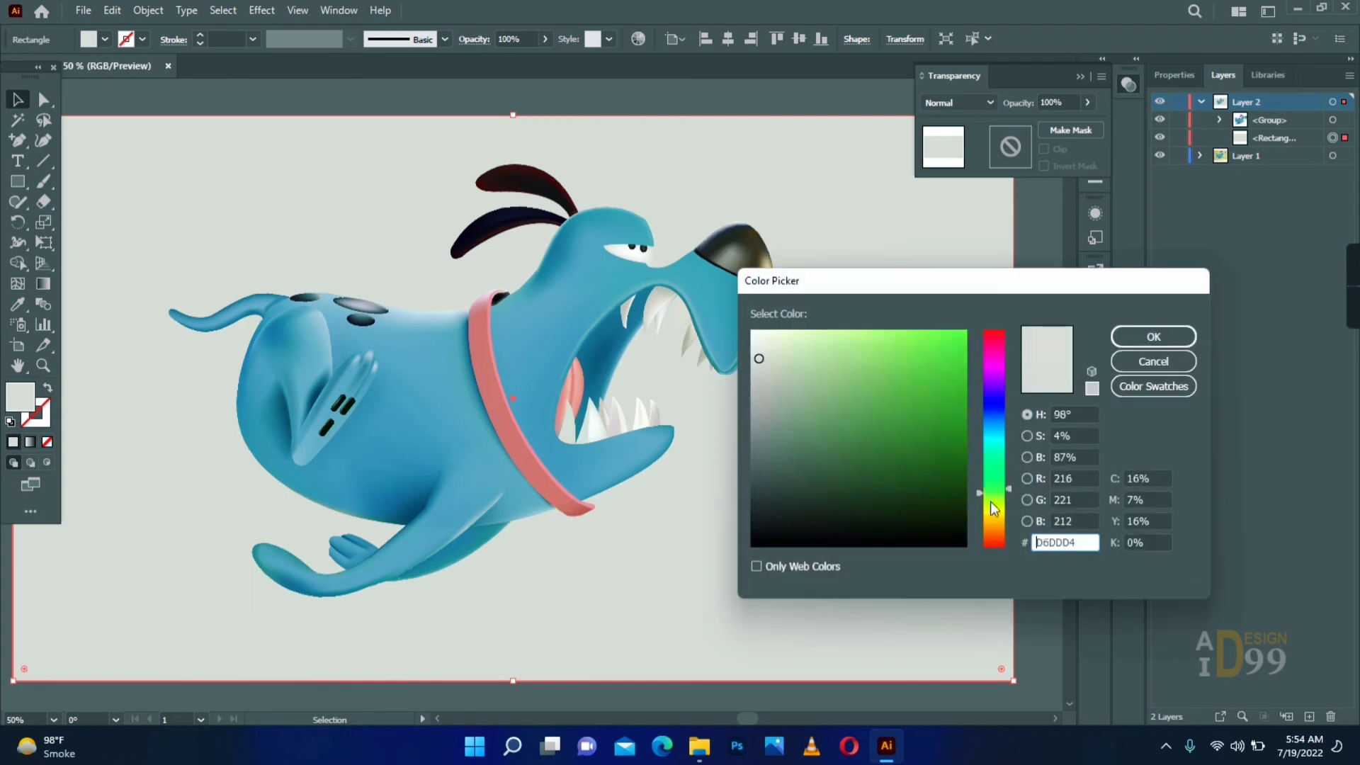
left_click_drag(992, 496, 992, 513)
left_click(933, 371)
left_click(1154, 338)
key("ctrl+minus")
key("ctrl+minus")
left_click(106, 185)
- Recolour the corner mesh point at the collar's lower end, beside the jaw, with a dark maroon
left_click_drag(609, 425, 468, 396)
key("z")
left_click(471, 389)
left_click(446, 414)
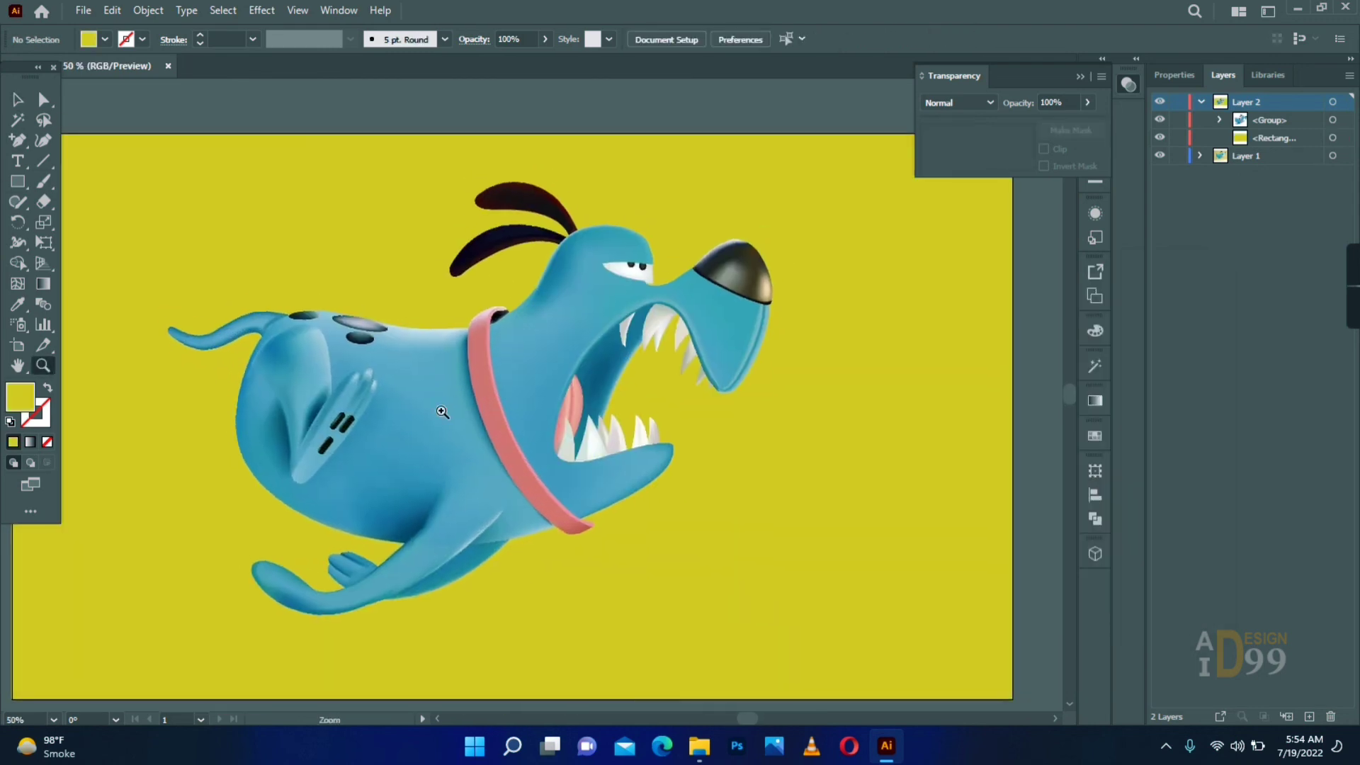
left_click_drag(495, 595, 467, 255)
left_click_drag(588, 571, 567, 637)
left_click(517, 397)
left_click(517, 398)
left_click(516, 397)
left_click(517, 397)
key("a")
left_click(522, 415)
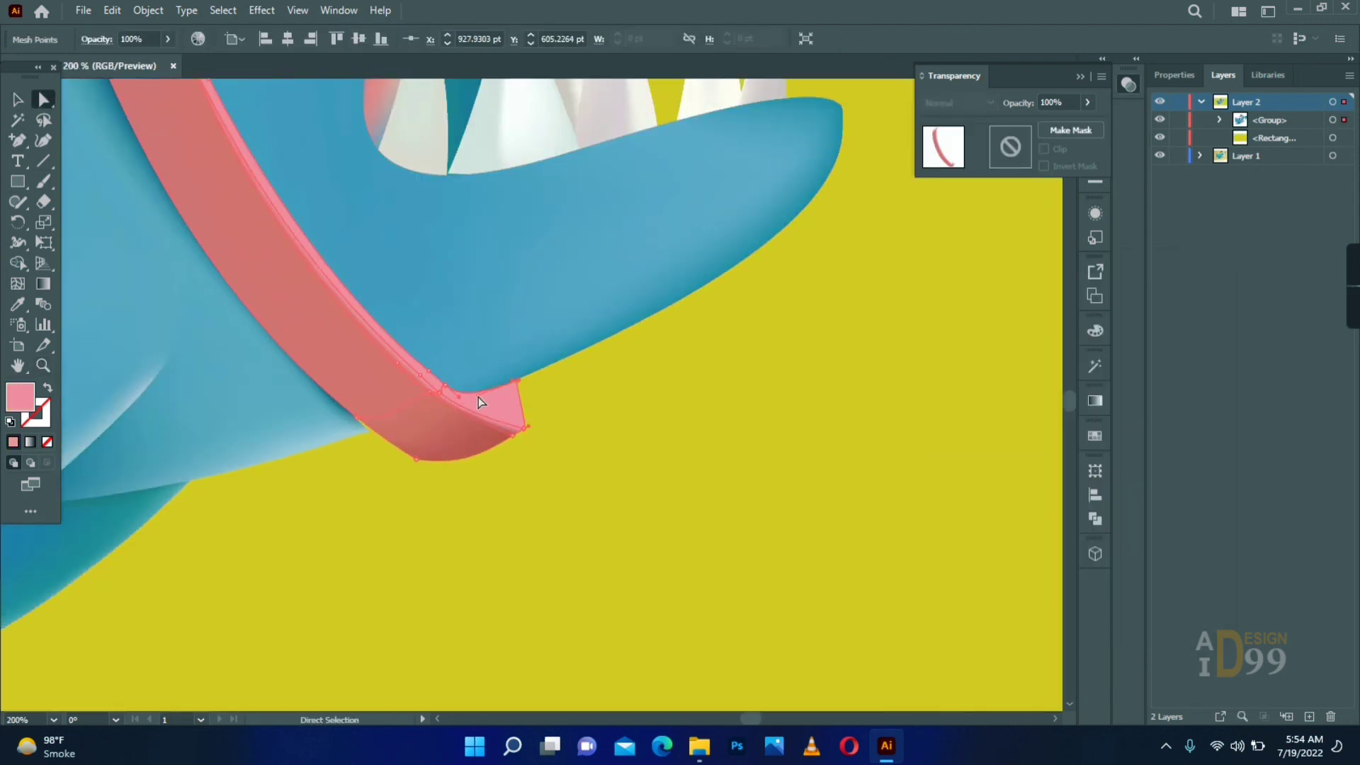
left_click(523, 415)
left_click(522, 415)
key("a")
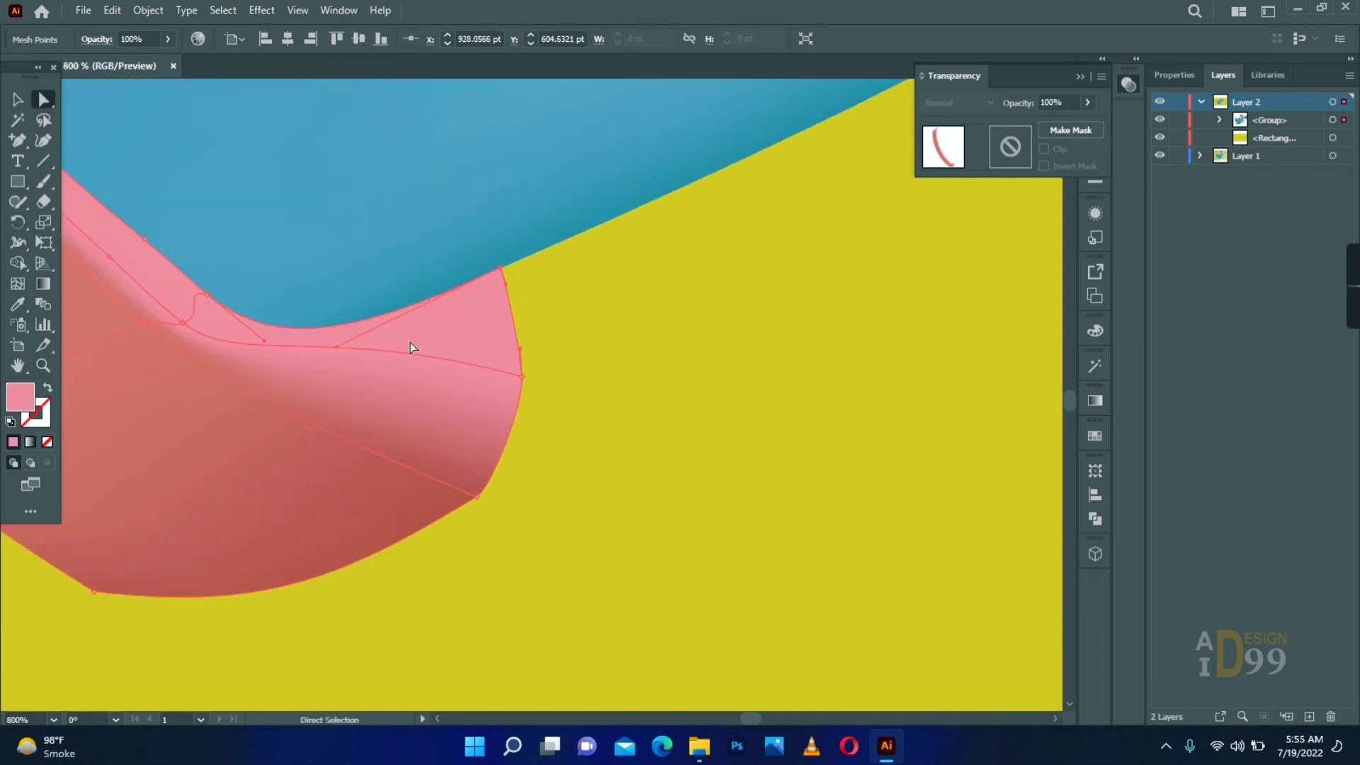
double_click(20, 397)
left_click(921, 467)
left_click(1152, 337)
- Reshape the handle of the collar end's outer-edge mesh point and apply the sampled maroon to it
left_click(522, 377)
left_click_drag(395, 372, 329, 386)
left_click(16, 306)
left_click(483, 322)
- Add a mesh line near the collar's lower end and recolour its point with a pink sampled from the collar
left_click(19, 286)
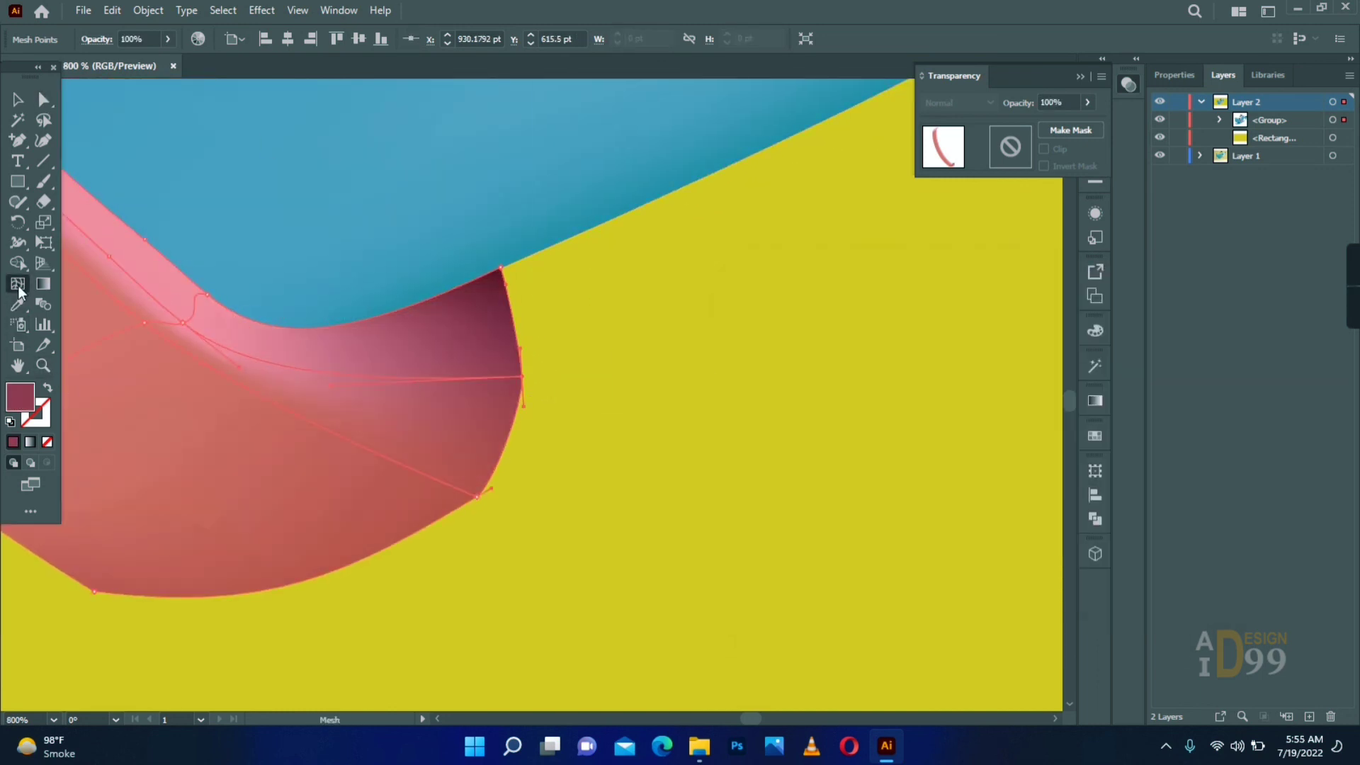
left_click(508, 440)
left_click(18, 304)
left_click(173, 312)
key("a")
double_click(40, 368)
left_click(740, 447, "alt")
- Examine the whole dog and its shaded collar against the yellow background, with the artwork deselected from mesh editing
key("v")
left_click(654, 429)
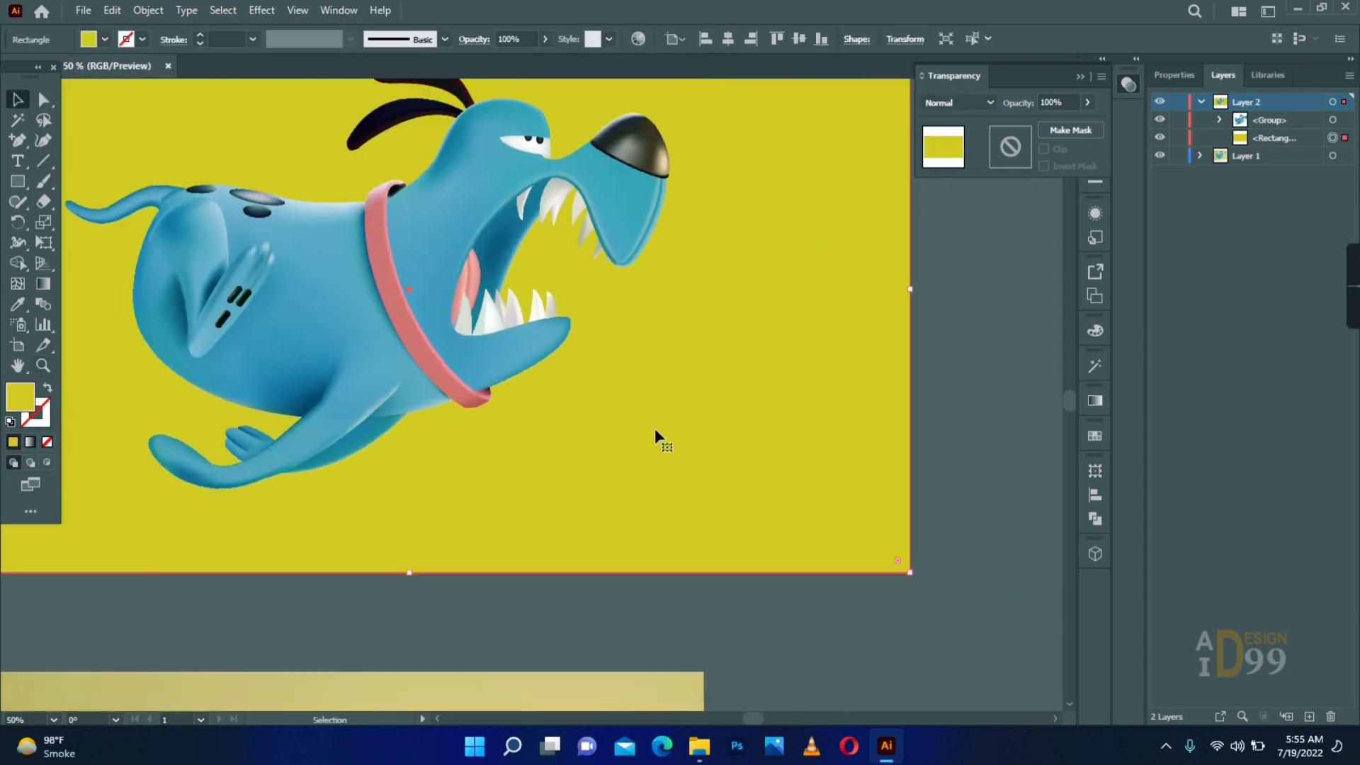
left_click(395, 201)
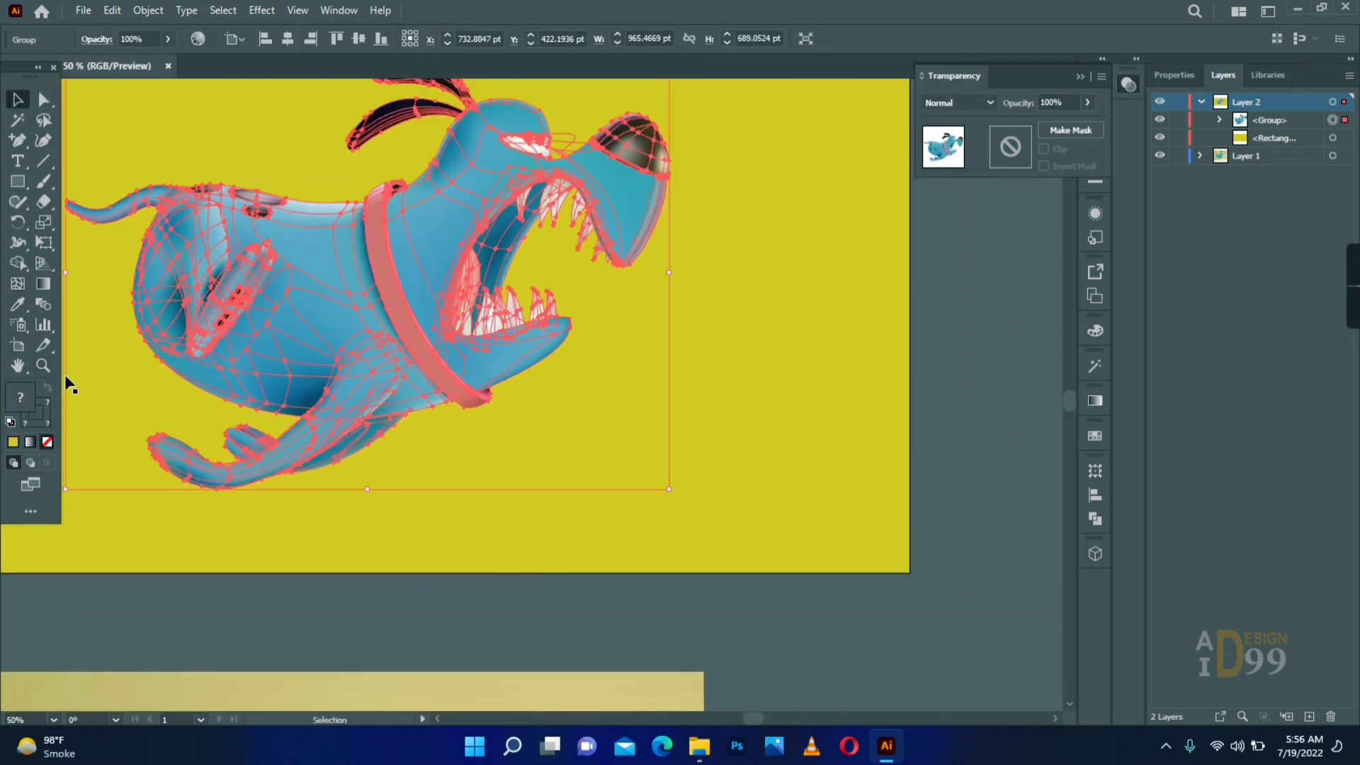
left_click(78, 404)
left_click_drag(489, 568, 575, 706)
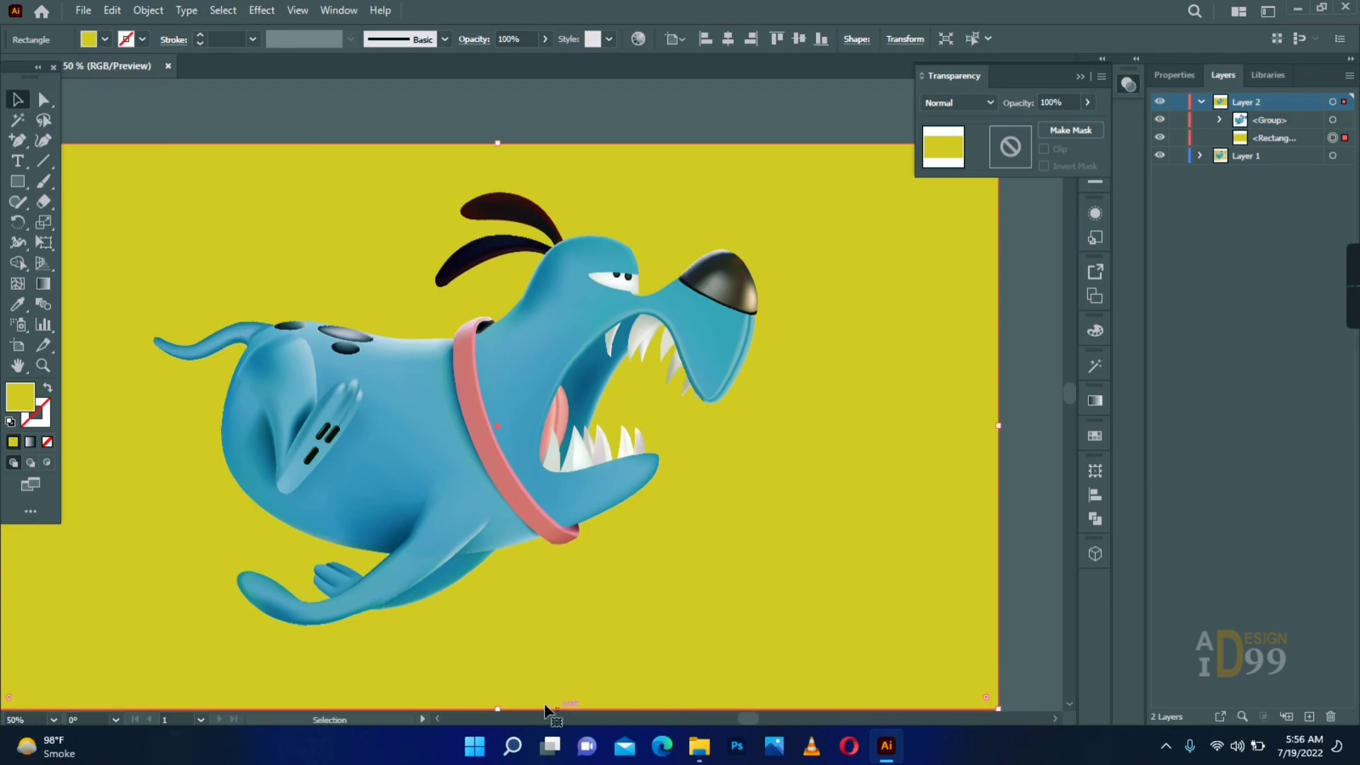
key("ctrl+minus")
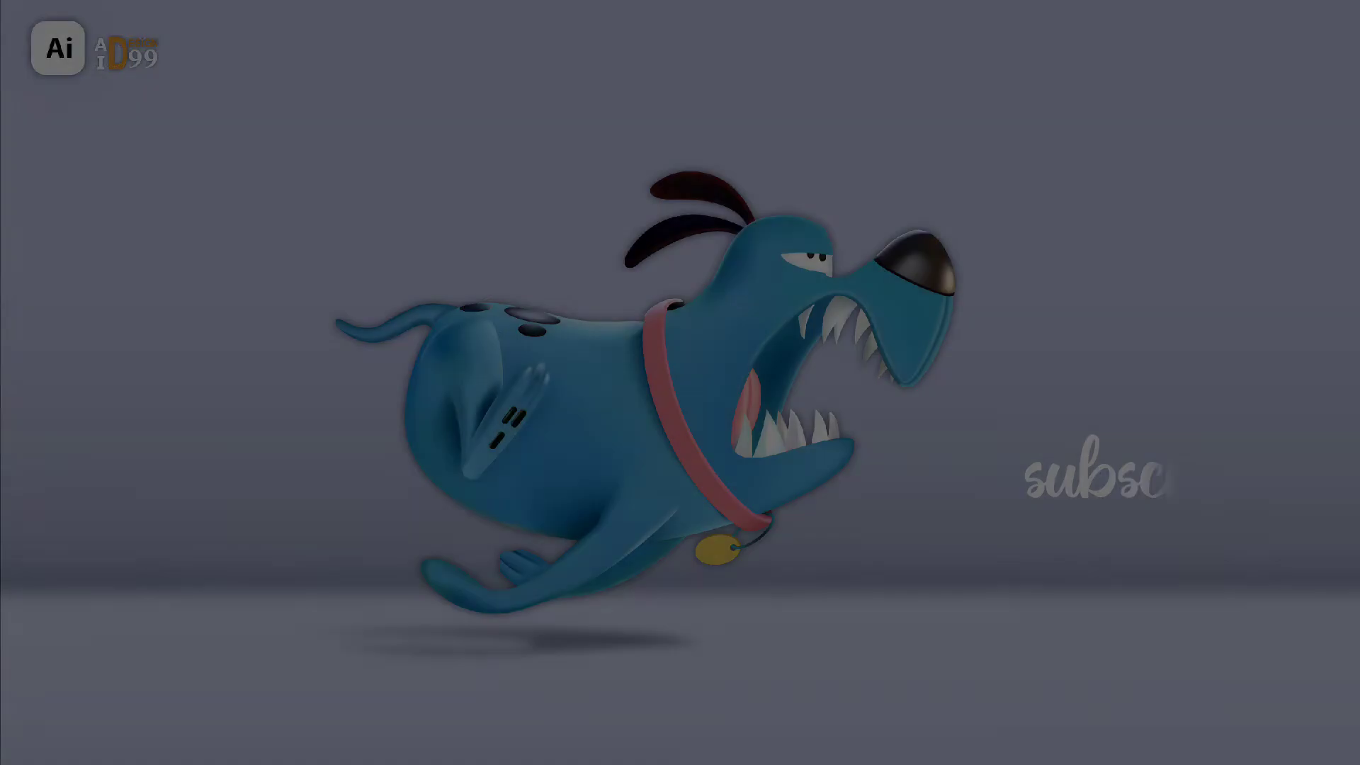